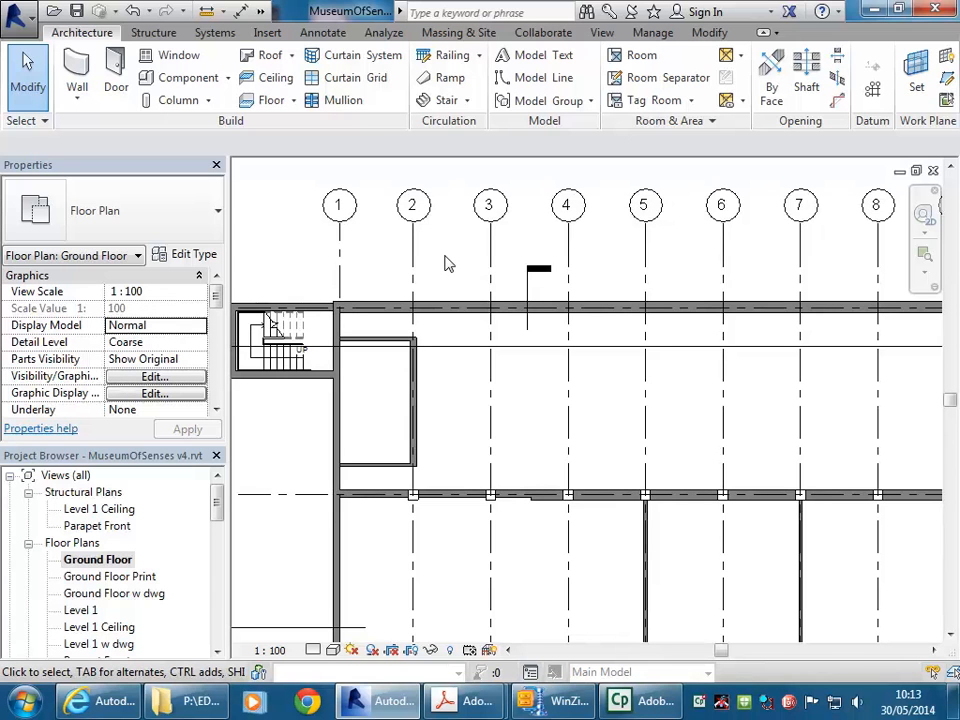
Place a perspective camera in the Ground Floor plan just past grid 5, aimed toward the enclosed room between grids 1 and 2
{"action": "middle_click_drag", "start_coordinate": [447, 263], "coordinate": [471, 268]}
{"action": "left_click", "coordinate": [261, 13]}
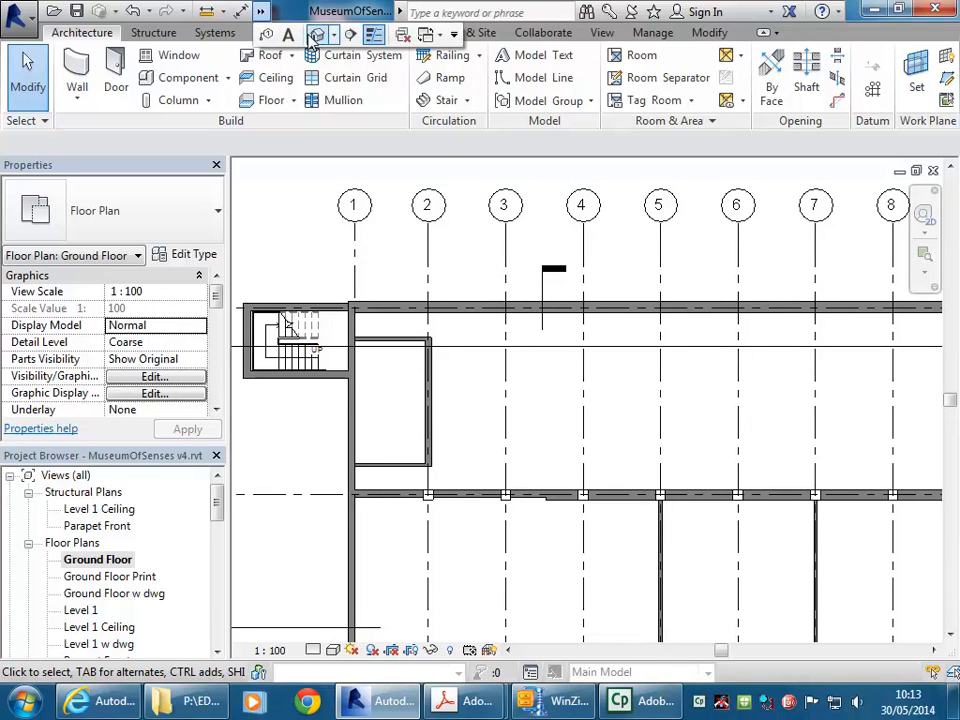
{"action": "left_click", "coordinate": [336, 36]}
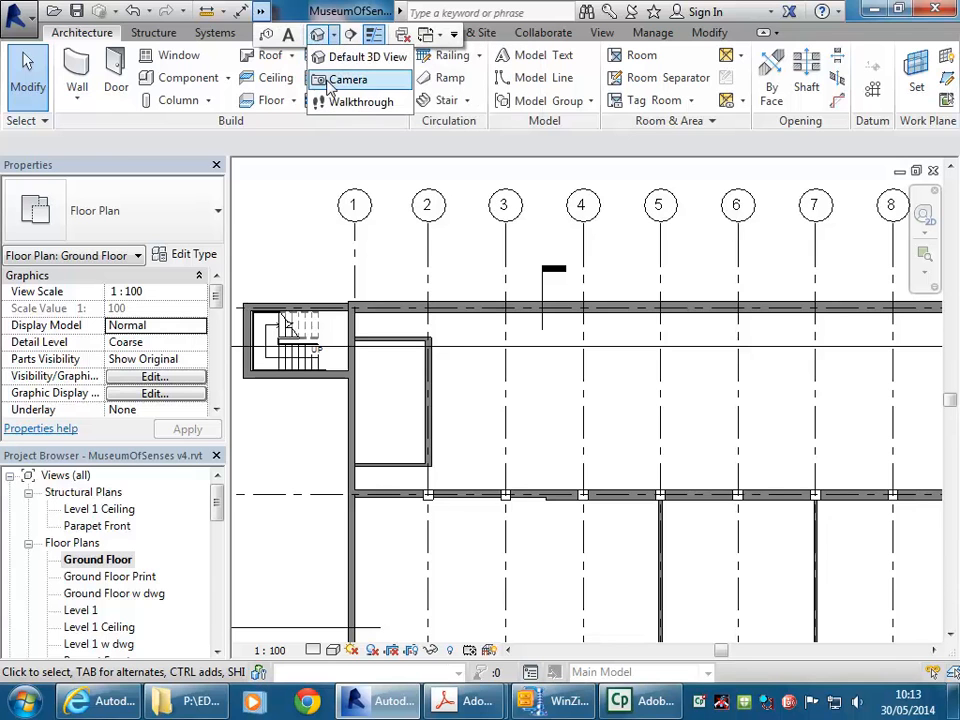
{"action": "left_click", "coordinate": [346, 79]}
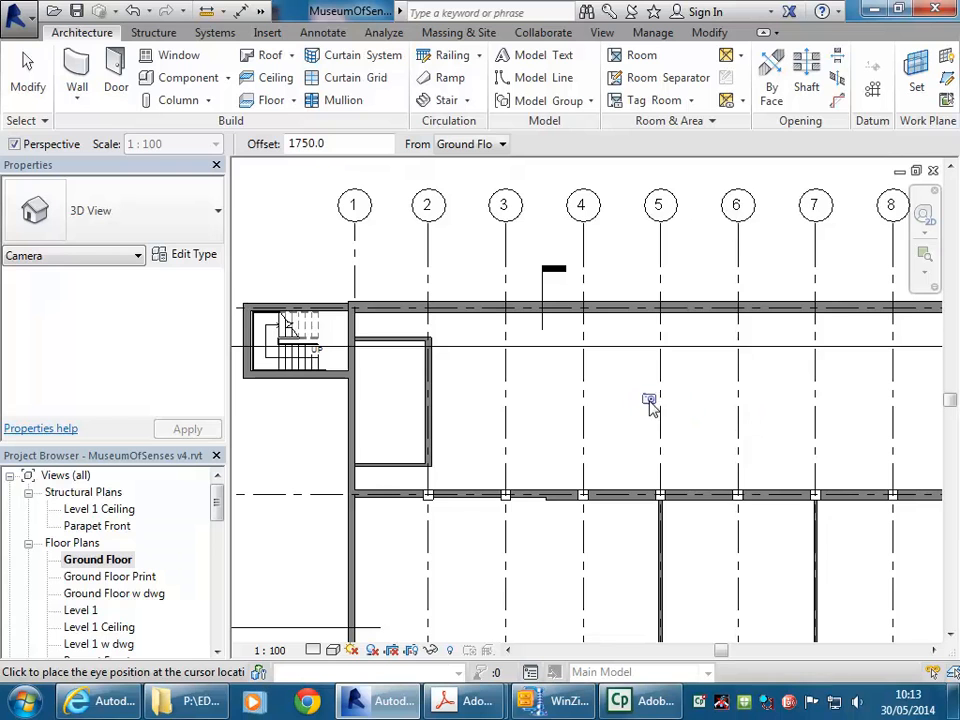
{"action": "left_click", "coordinate": [677, 402]}
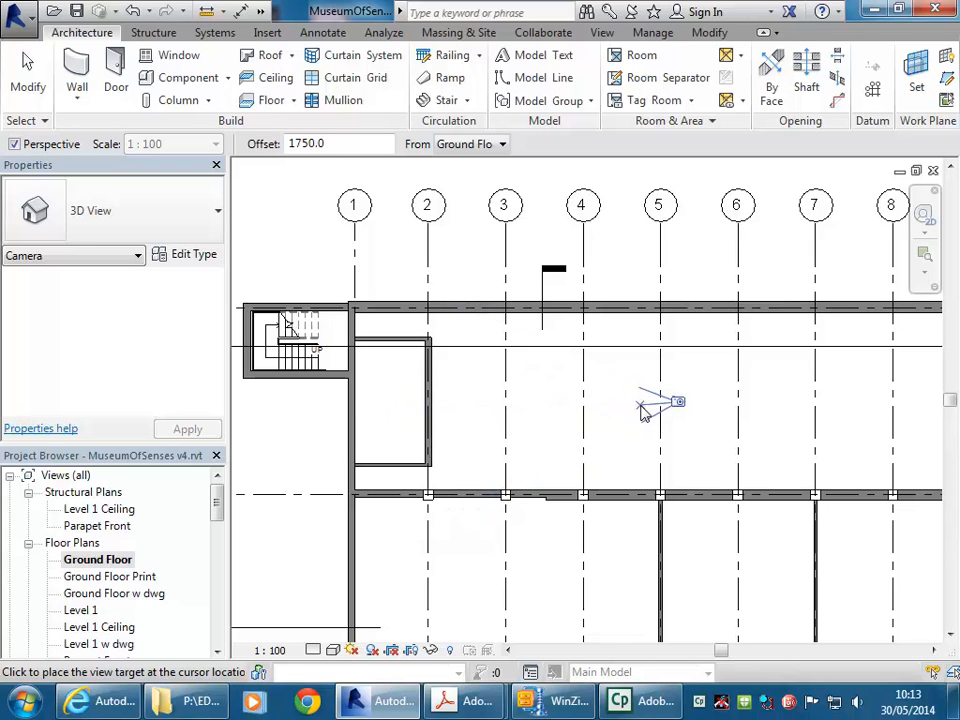
{"action": "left_click", "coordinate": [384, 415]}
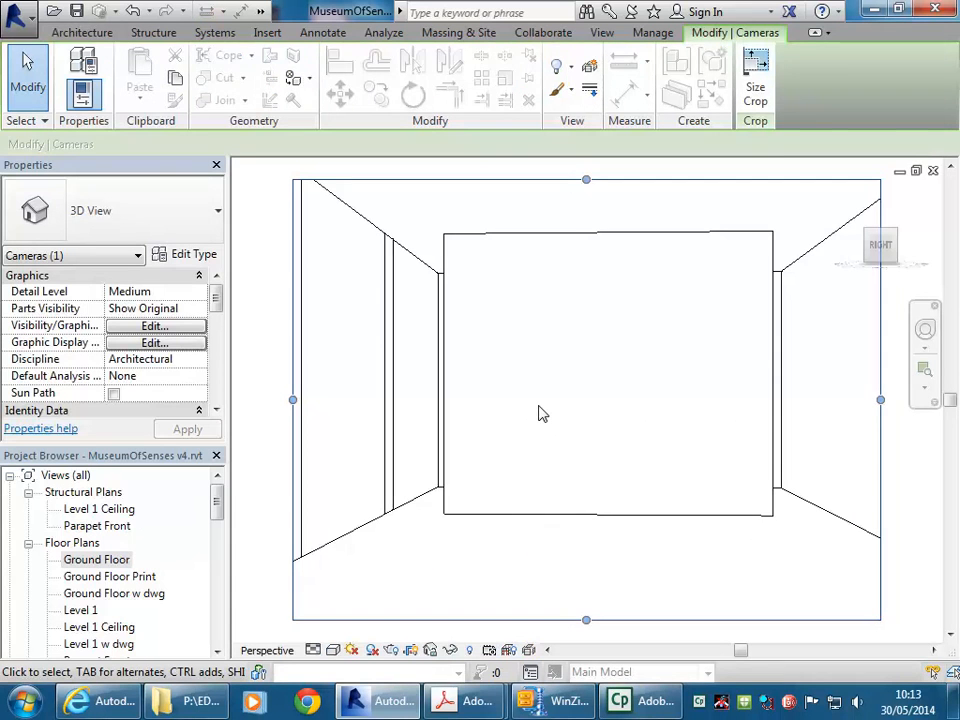
{"action": "key", "text": "Escape"}
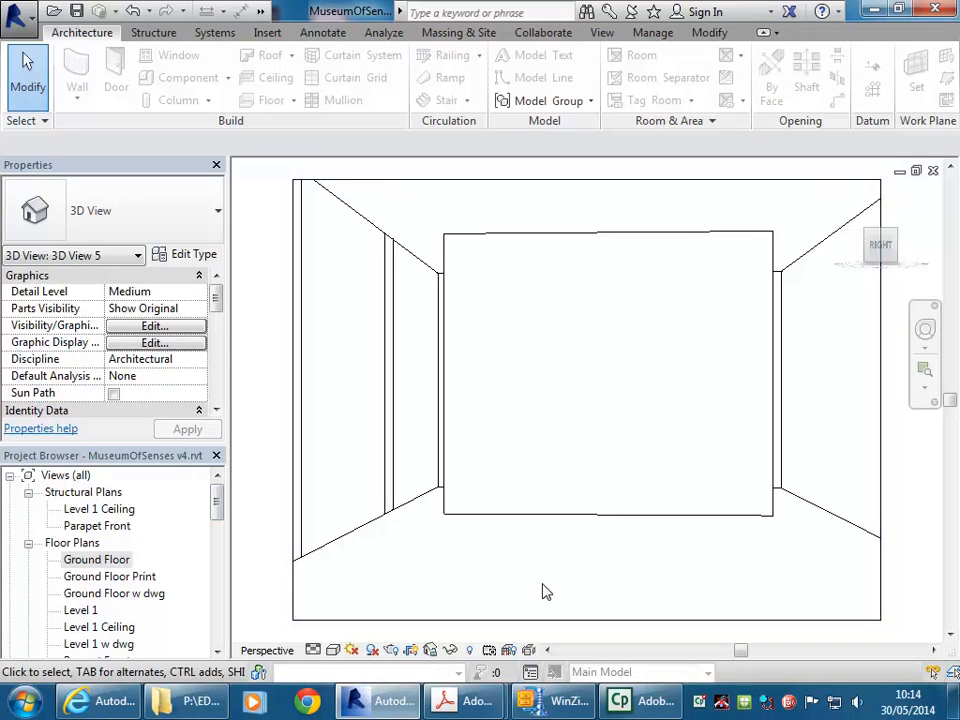
Enlarge the camera view's crop region outward on all four sides to show more of the interior
{"action": "scroll", "coordinate": [540, 540], "scroll_direction": "down", "scroll_amount": 4}
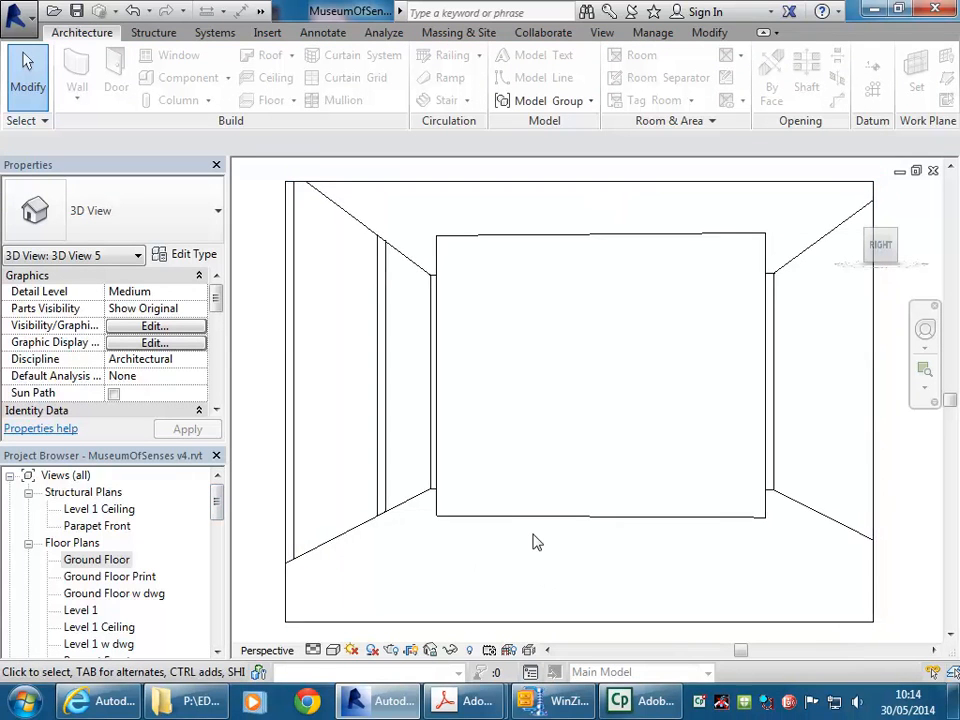
{"action": "left_click", "coordinate": [543, 612]}
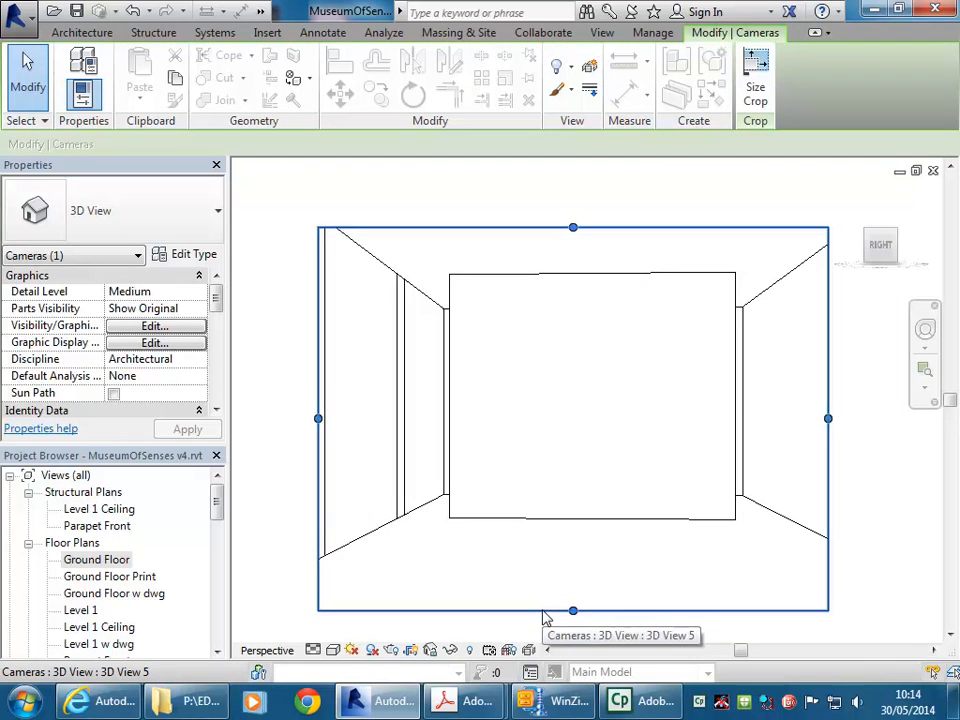
{"action": "scroll", "coordinate": [540, 567], "scroll_direction": "down", "scroll_amount": 1}
{"action": "left_click_drag", "start_coordinate": [564, 579], "coordinate": [561, 618]}
{"action": "left_click_drag", "start_coordinate": [341, 432], "coordinate": [294, 431]}
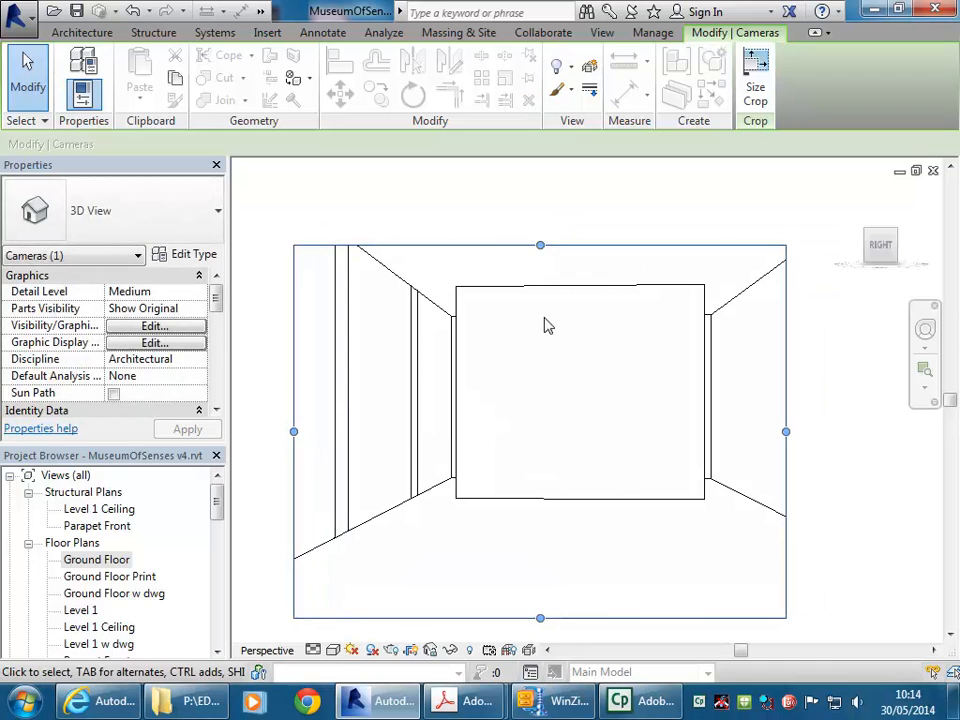
{"action": "left_click_drag", "start_coordinate": [538, 244], "coordinate": [540, 214]}
{"action": "left_click_drag", "start_coordinate": [784, 417], "coordinate": [827, 414]}
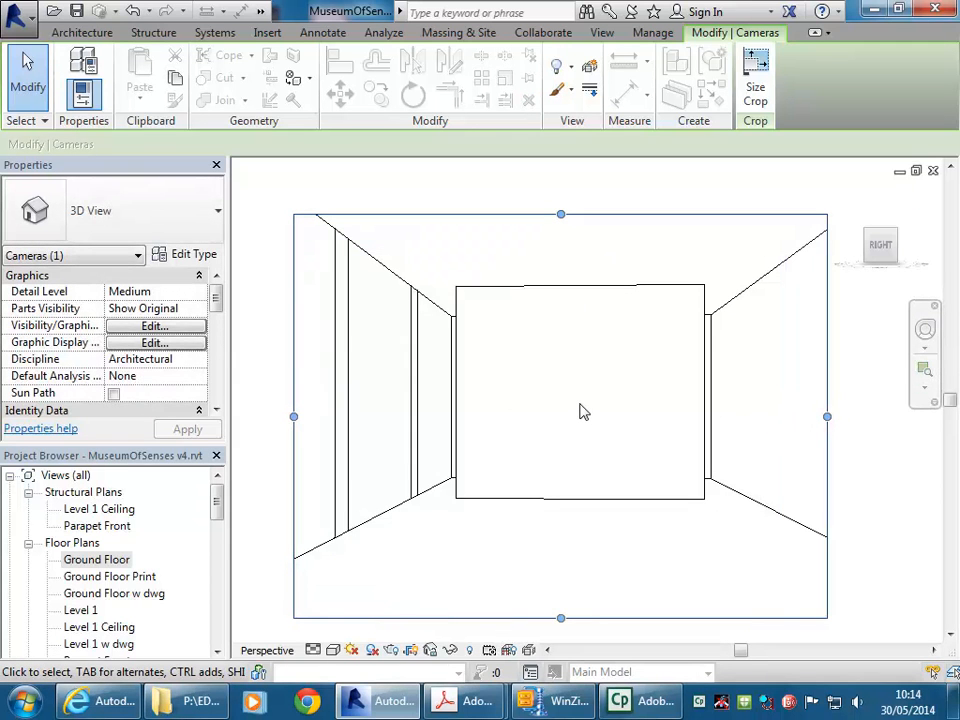
{"action": "mouse_move", "coordinate": [575, 396]}
{"action": "middle_mouse_down"}
{"action": "mouse_move", "coordinate": [587, 381]}
{"action": "mouse_move", "coordinate": [562, 369]}
{"action": "mouse_move", "coordinate": [575, 404]}
{"action": "middle_mouse_up"}
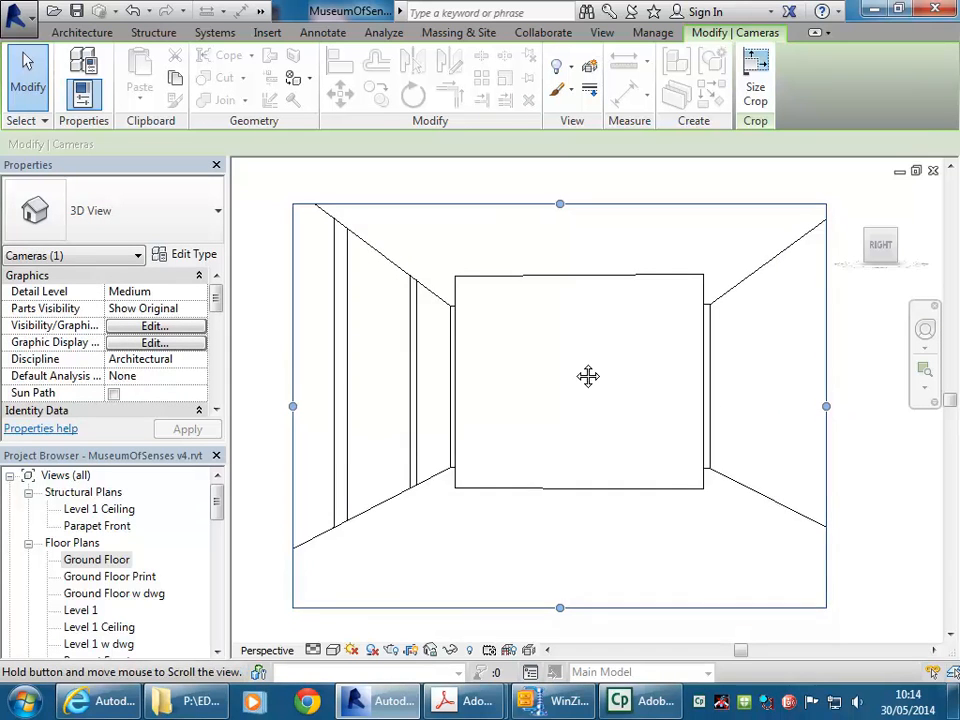
{"action": "scroll", "coordinate": [540, 388], "scroll_direction": "up", "scroll_amount": 1}
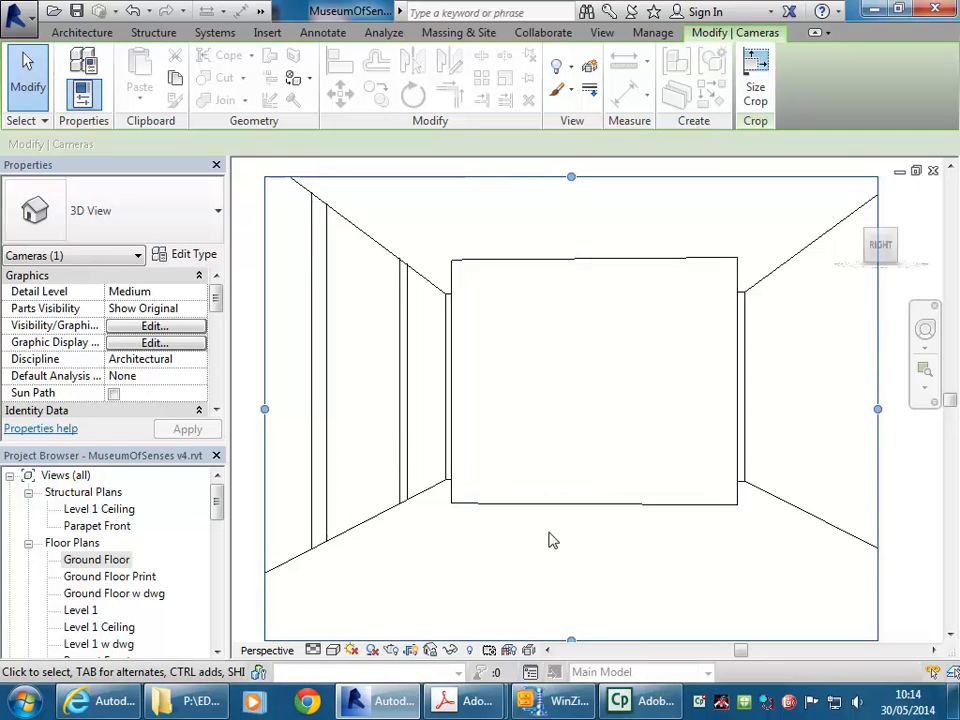
{"action": "scroll", "coordinate": [573, 272], "scroll_direction": "down", "scroll_amount": 1}
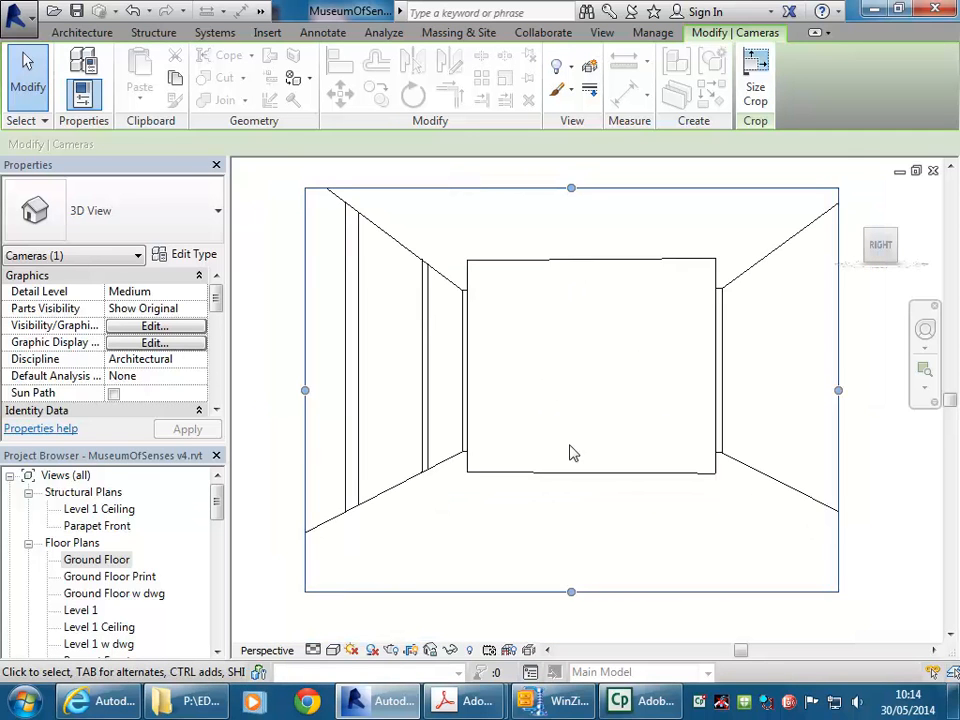
{"action": "mouse_move", "coordinate": [559, 404]}
{"action": "middle_mouse_down"}
{"action": "mouse_move", "coordinate": [543, 392]}
{"action": "mouse_move", "coordinate": [565, 416]}
{"action": "mouse_move", "coordinate": [568, 403]}
{"action": "middle_mouse_up"}
{"action": "scroll", "coordinate": [543, 397], "scroll_direction": "up", "scroll_amount": 1}
{"action": "key", "text": "Escape"}
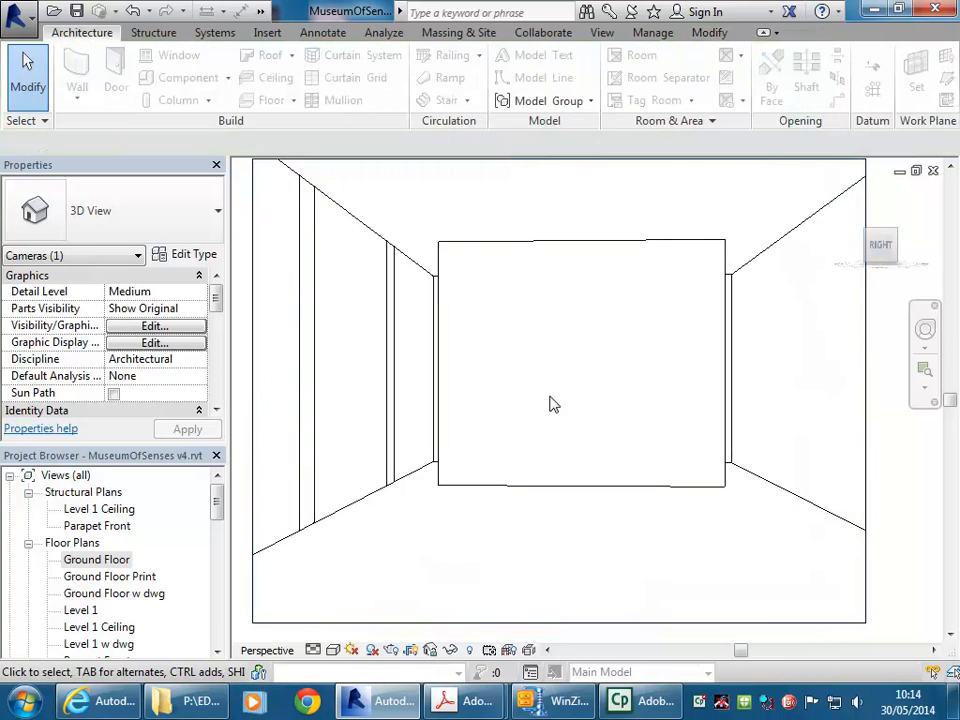
Select the long side wall with the columns in the camera view and locate it in the Ground Floor plan
{"action": "left_click", "coordinate": [363, 510]}
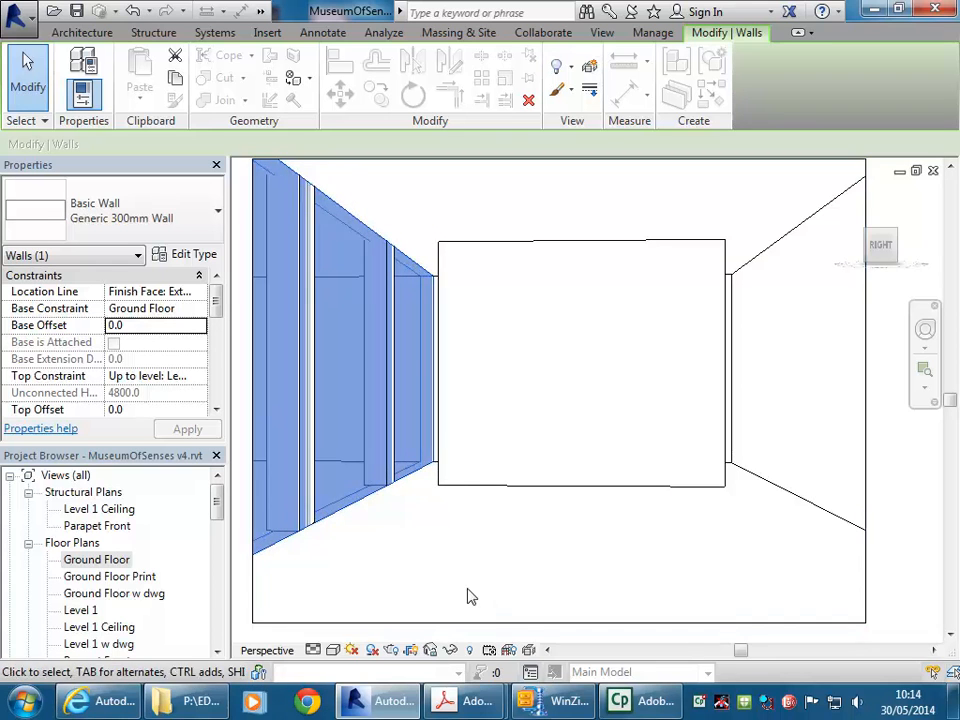
{"action": "double_click", "coordinate": [110, 560]}
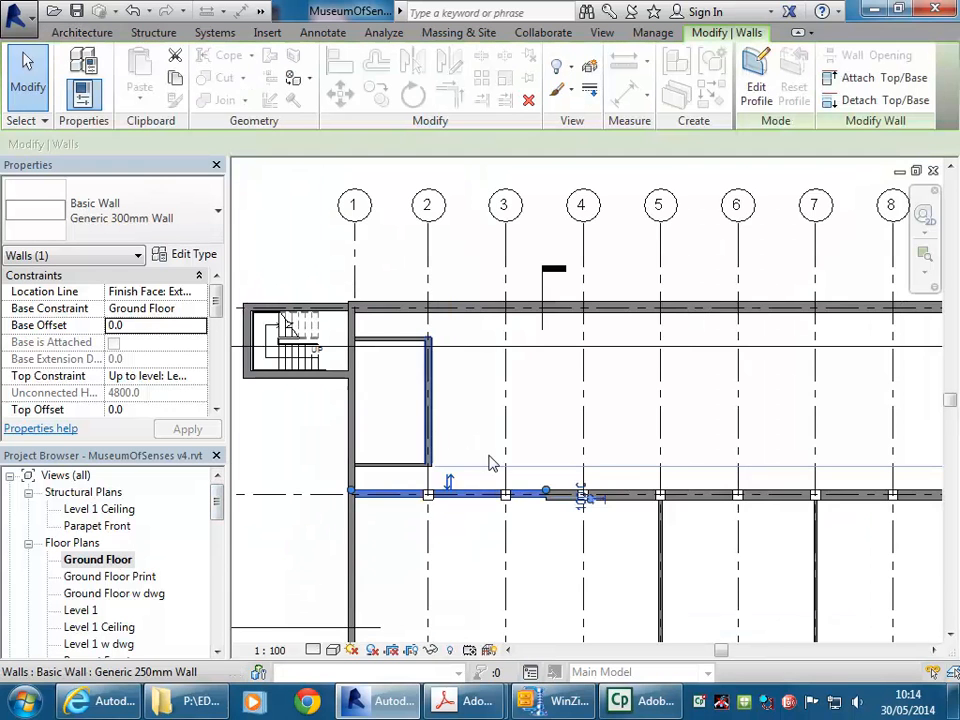
{"action": "scroll", "coordinate": [547, 513], "scroll_direction": "up", "scroll_amount": 3}
{"action": "scroll", "coordinate": [360, 471], "scroll_direction": "up", "scroll_amount": 4}
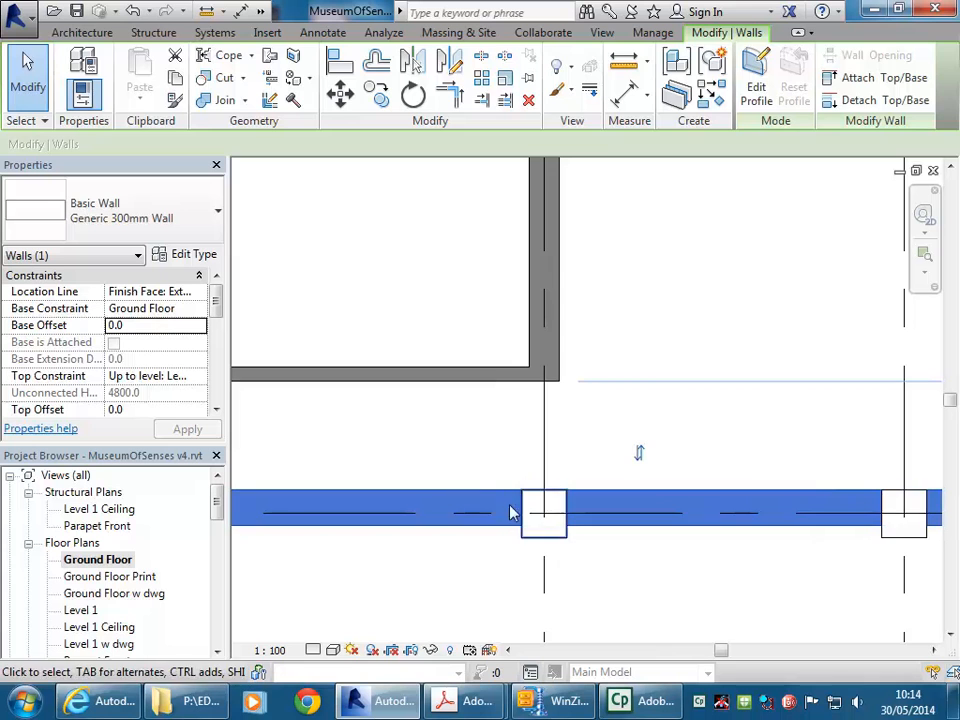
{"action": "left_click", "coordinate": [484, 476]}
{"action": "middle_click_drag", "start_coordinate": [485, 476], "coordinate": [579, 454]}
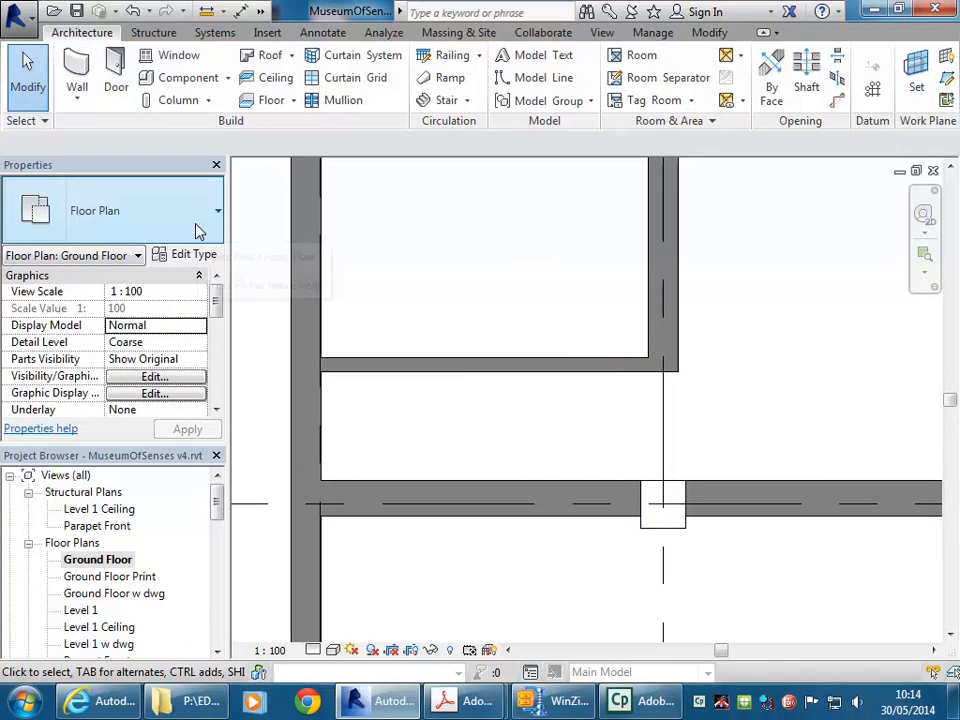
Start a new wall based on the 30mm Toilet partition type and duplicate that type as Feature Wall 01
{"action": "left_click", "coordinate": [74, 68]}
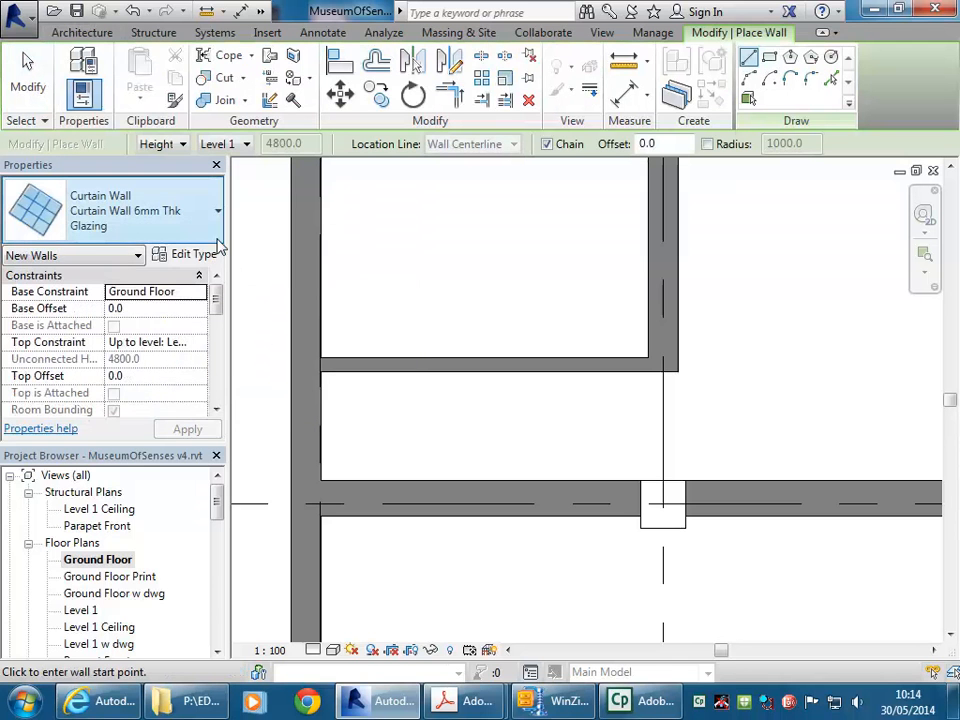
{"action": "left_click", "coordinate": [205, 222]}
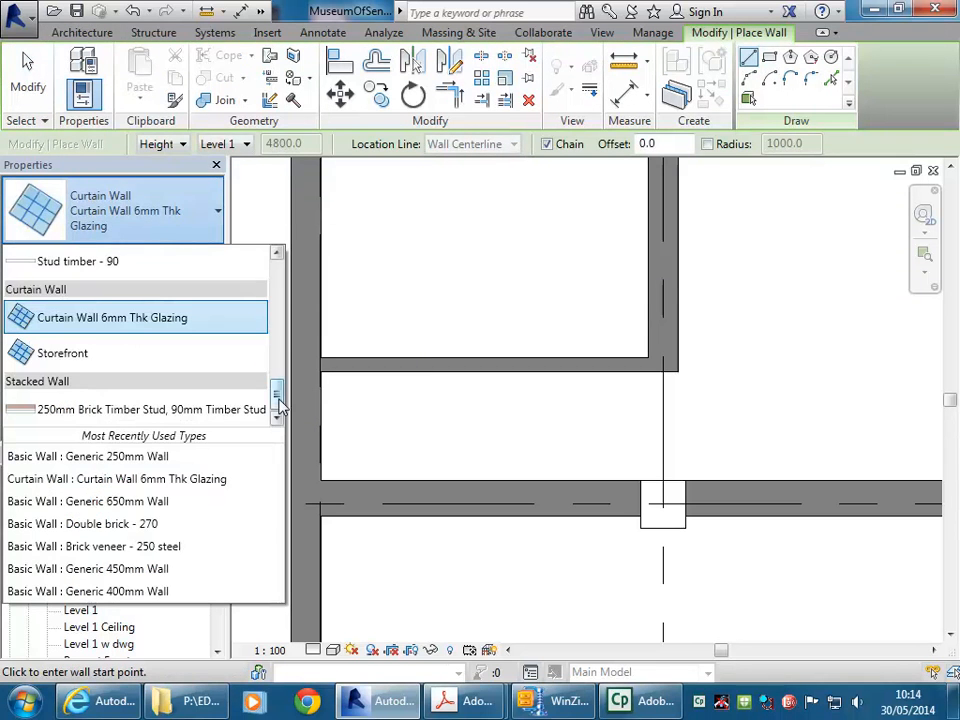
{"action": "left_click_drag", "start_coordinate": [279, 398], "coordinate": [279, 250]}
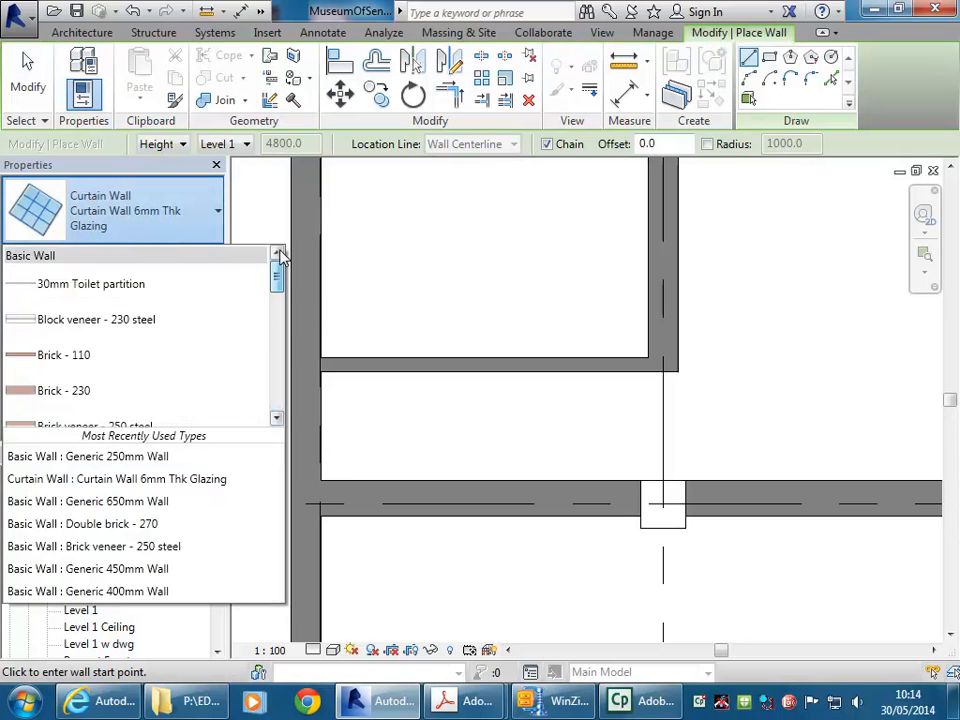
{"action": "left_click", "coordinate": [81, 285]}
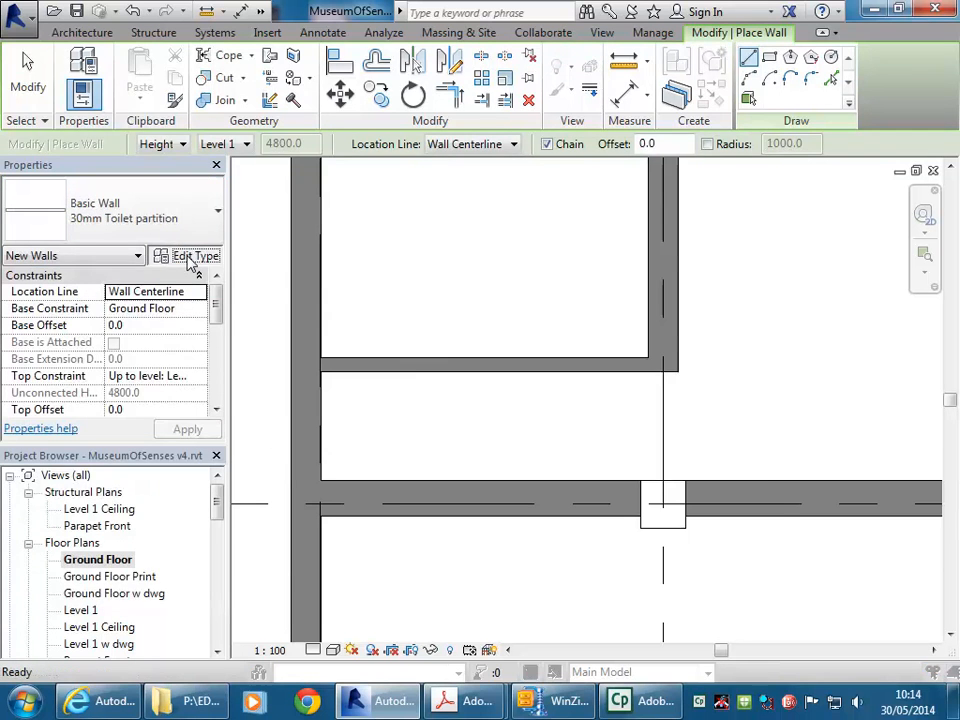
{"action": "left_click", "coordinate": [190, 258]}
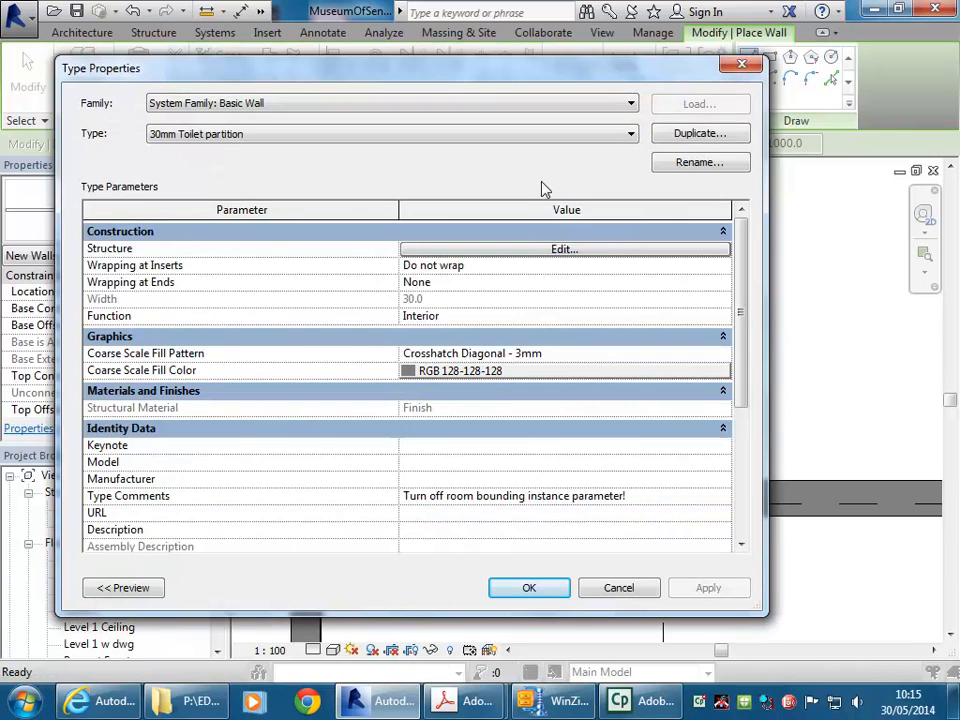
{"action": "left_click", "coordinate": [696, 136]}
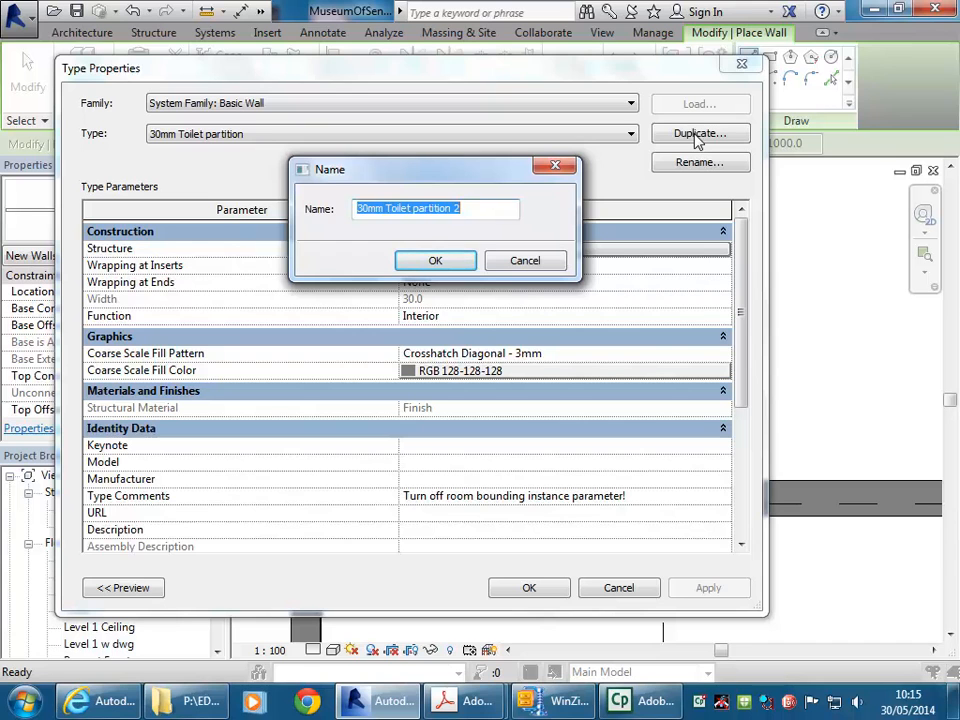
{"action": "type", "text": "Feature Wall 01"}
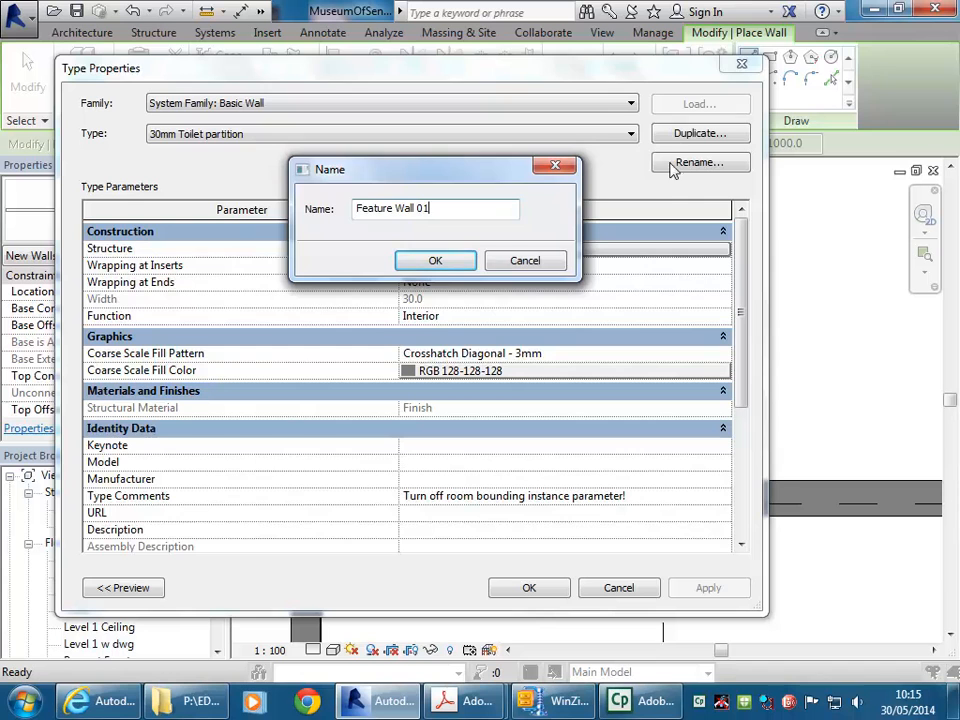
{"action": "left_click", "coordinate": [435, 260]}
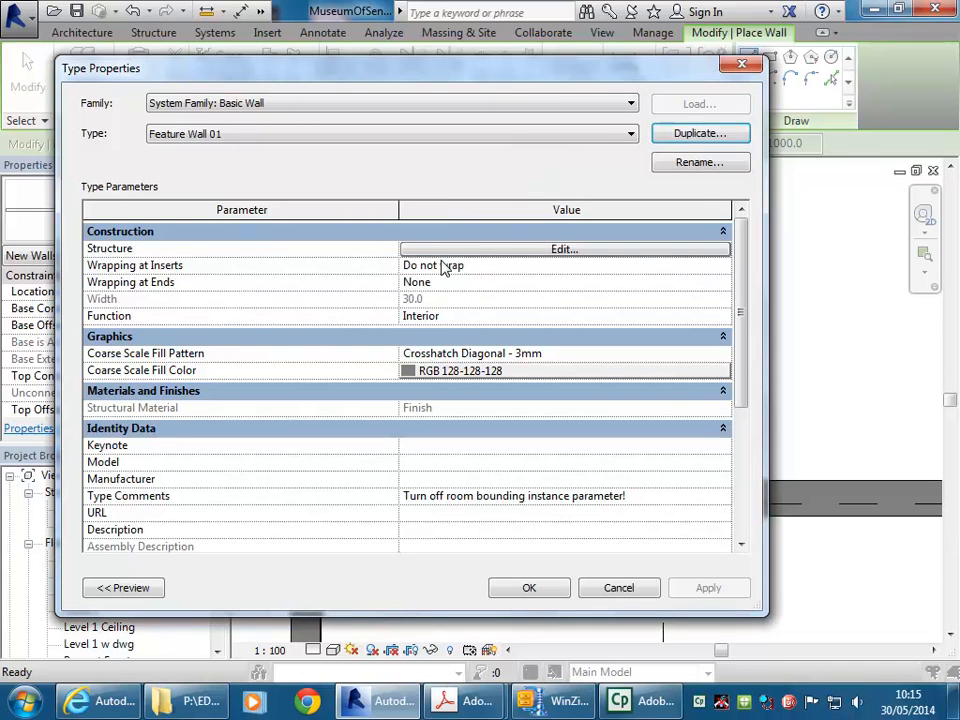
Set the Substrate layer thickness of Feature Wall 01 to 20 mm and accept the type properties
{"action": "left_click", "coordinate": [481, 252]}
{"action": "left_click", "coordinate": [466, 247]}
{"action": "type", "text": "20"}
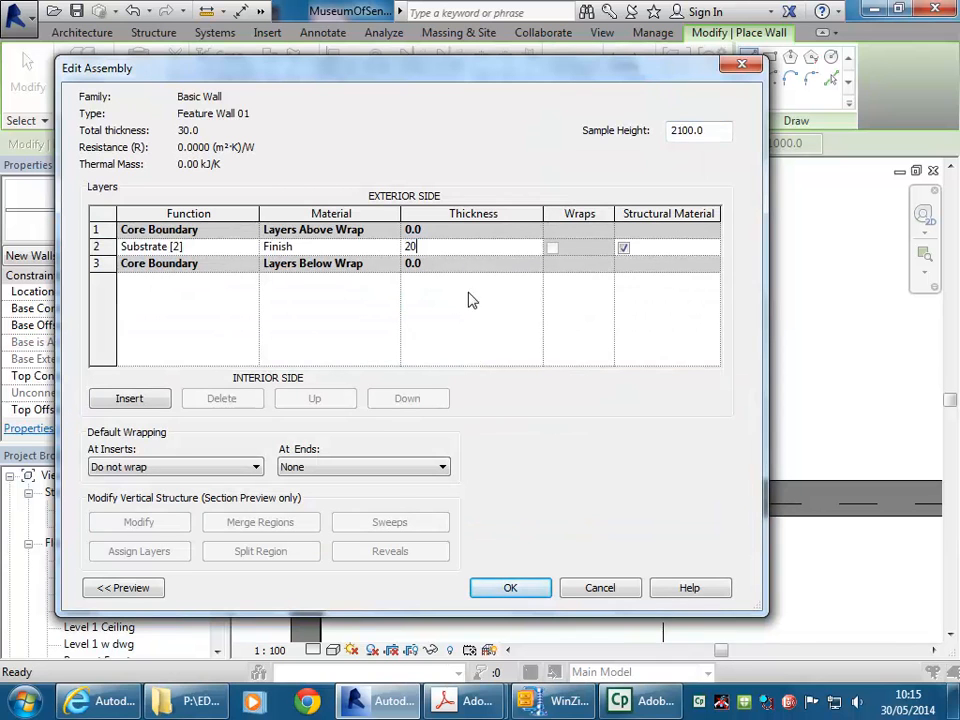
{"action": "left_click", "coordinate": [512, 589]}
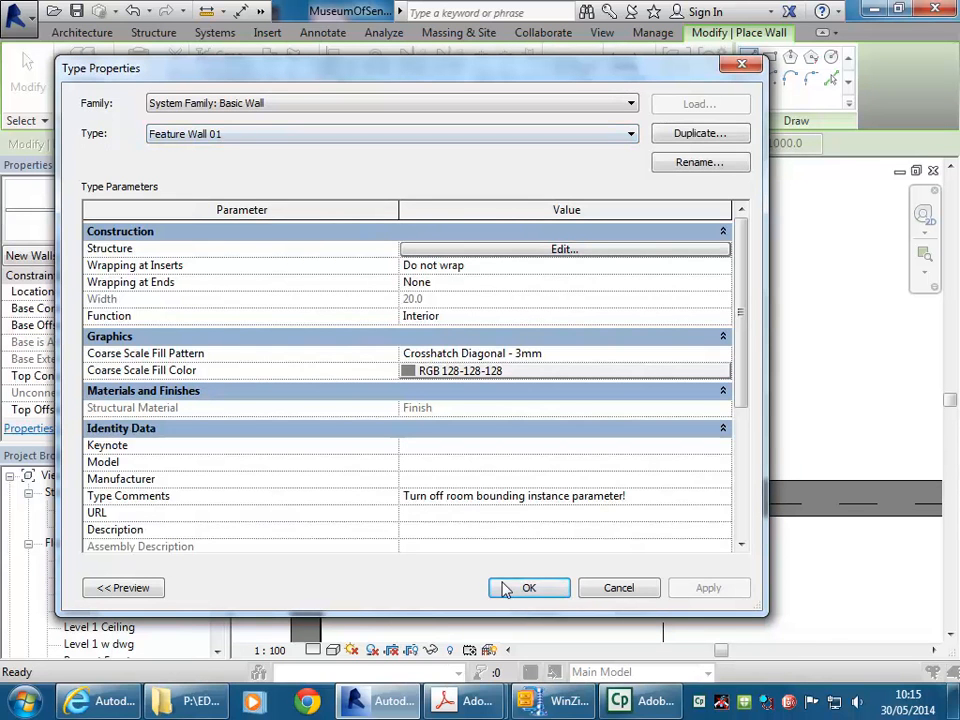
{"action": "left_click", "coordinate": [528, 592]}
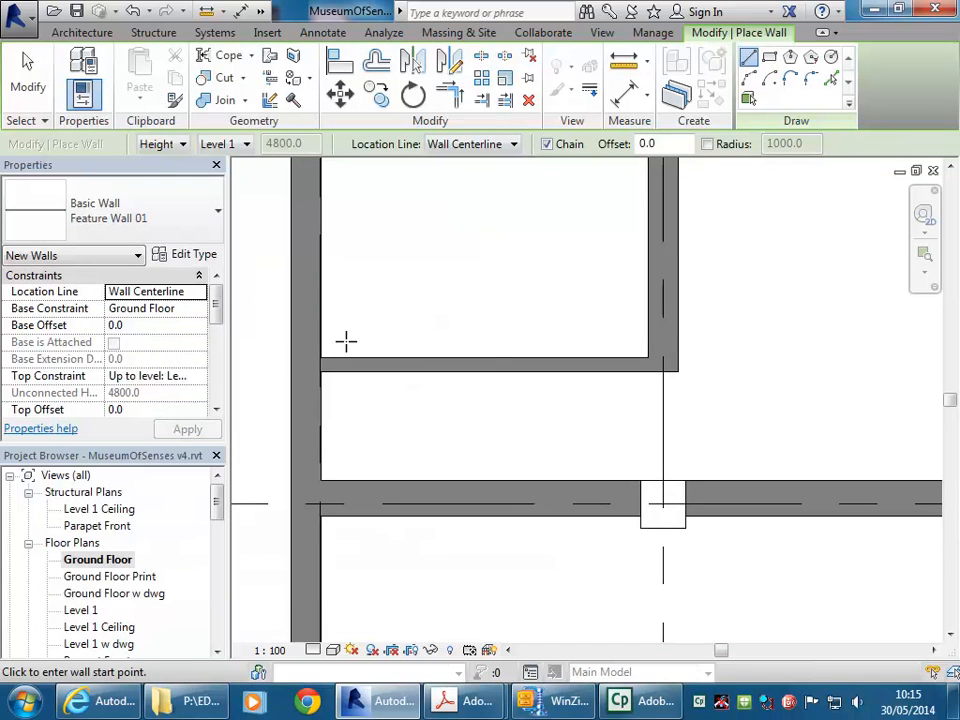
Set the location line of the new Feature Wall 01 wall to Finish Face: Interior
{"action": "mouse_move", "coordinate": [216, 311]}
{"action": "left_mouse_down"}
{"action": "mouse_move", "coordinate": [218, 338]}
{"action": "mouse_move", "coordinate": [218, 304]}
{"action": "left_mouse_up"}
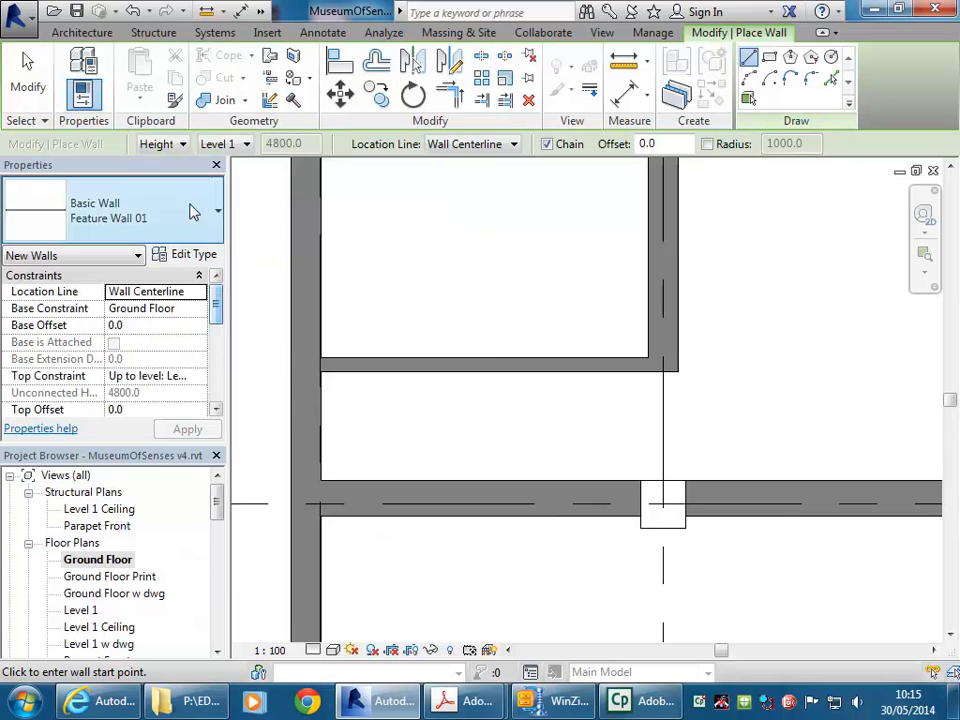
{"action": "mouse_move", "coordinate": [216, 313]}
{"action": "left_mouse_down"}
{"action": "mouse_move", "coordinate": [218, 338]}
{"action": "mouse_move", "coordinate": [221, 313]}
{"action": "left_mouse_up"}
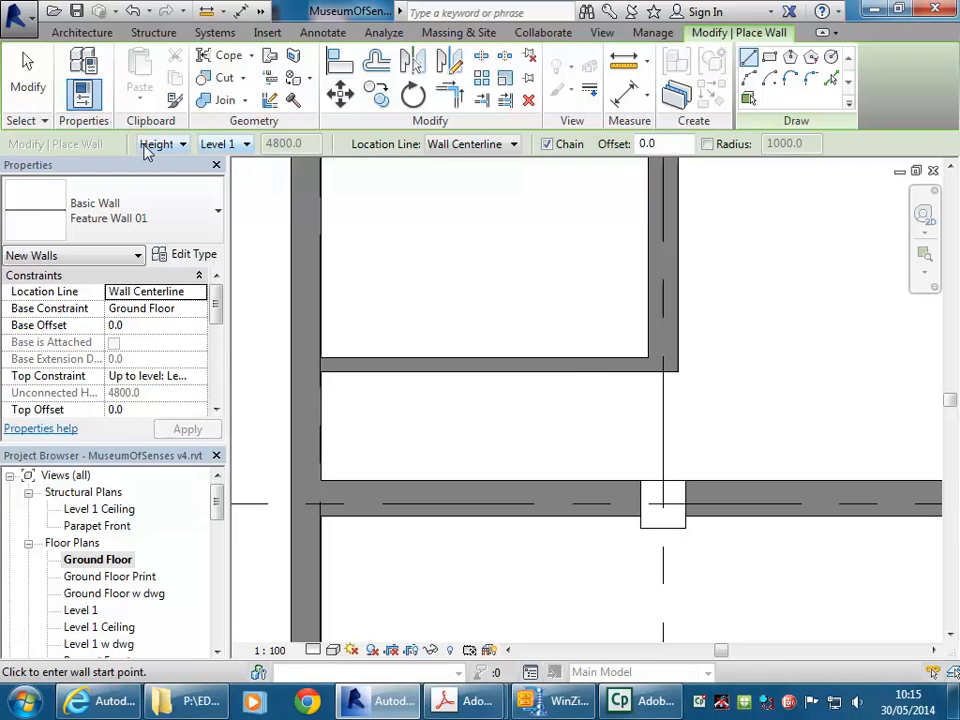
{"action": "left_click", "coordinate": [478, 146]}
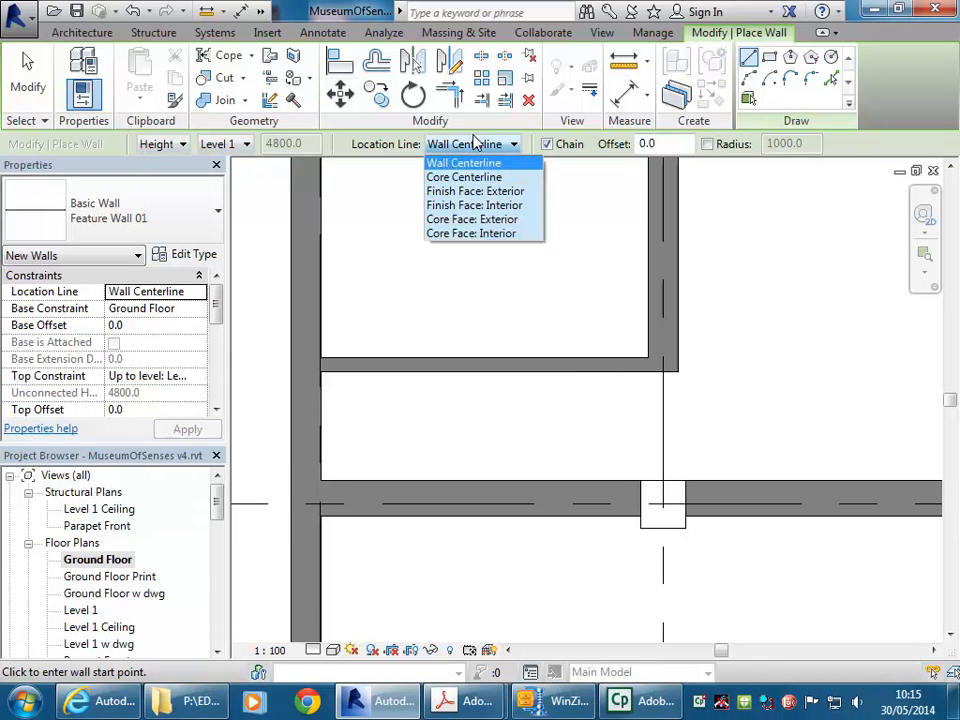
{"action": "left_click", "coordinate": [476, 206]}
Draw the Feature Wall 01 wall along the hall-side face of the columned wall, from the inside corner to the end column's outer corner
{"action": "middle_click_drag", "start_coordinate": [347, 447], "coordinate": [413, 437]}
{"action": "scroll", "coordinate": [412, 437], "scroll_direction": "up", "scroll_amount": 2}
{"action": "scroll", "coordinate": [440, 430], "scroll_direction": "up", "scroll_amount": 3}
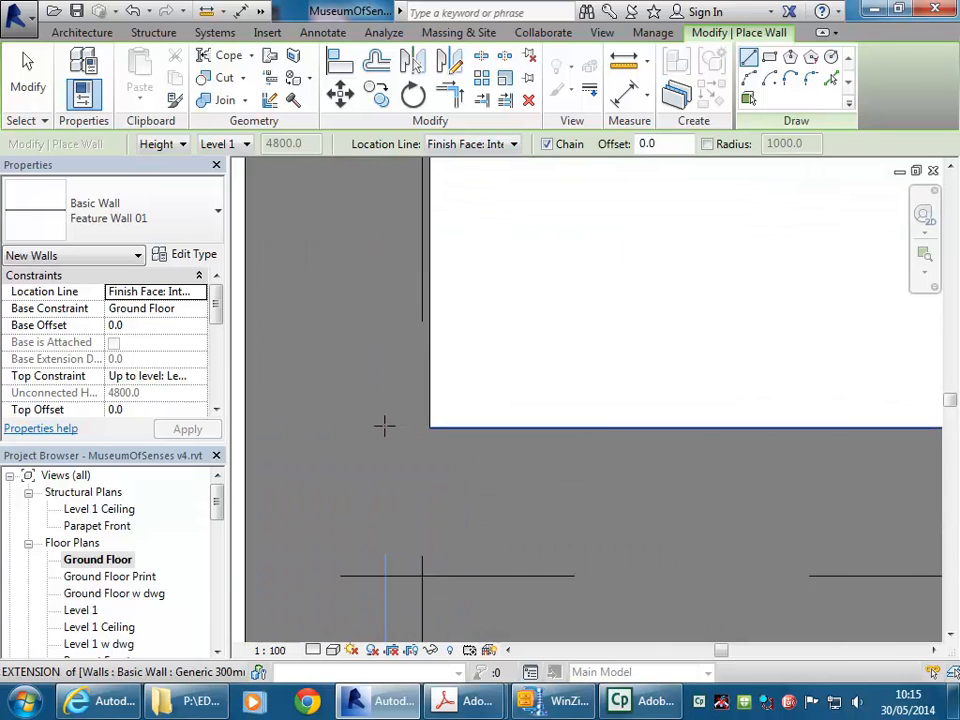
{"action": "left_click", "coordinate": [437, 428]}
{"action": "scroll", "coordinate": [569, 360], "scroll_direction": "down", "scroll_amount": 4}
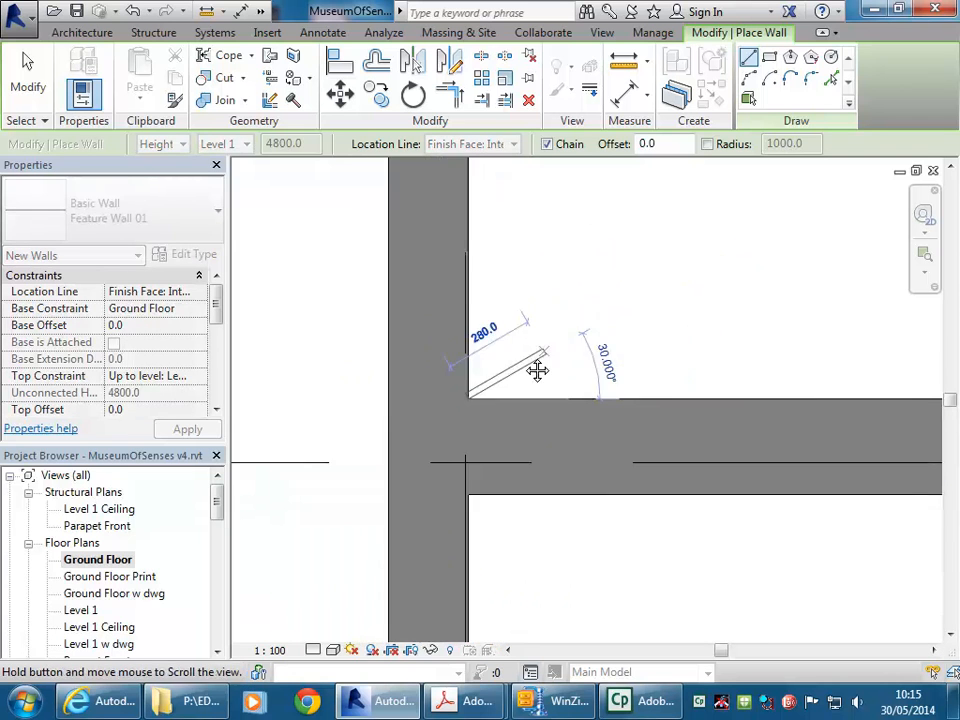
{"action": "scroll", "coordinate": [589, 346], "scroll_direction": "down", "scroll_amount": 4}
{"action": "middle_click_drag", "start_coordinate": [621, 375], "coordinate": [327, 411]}
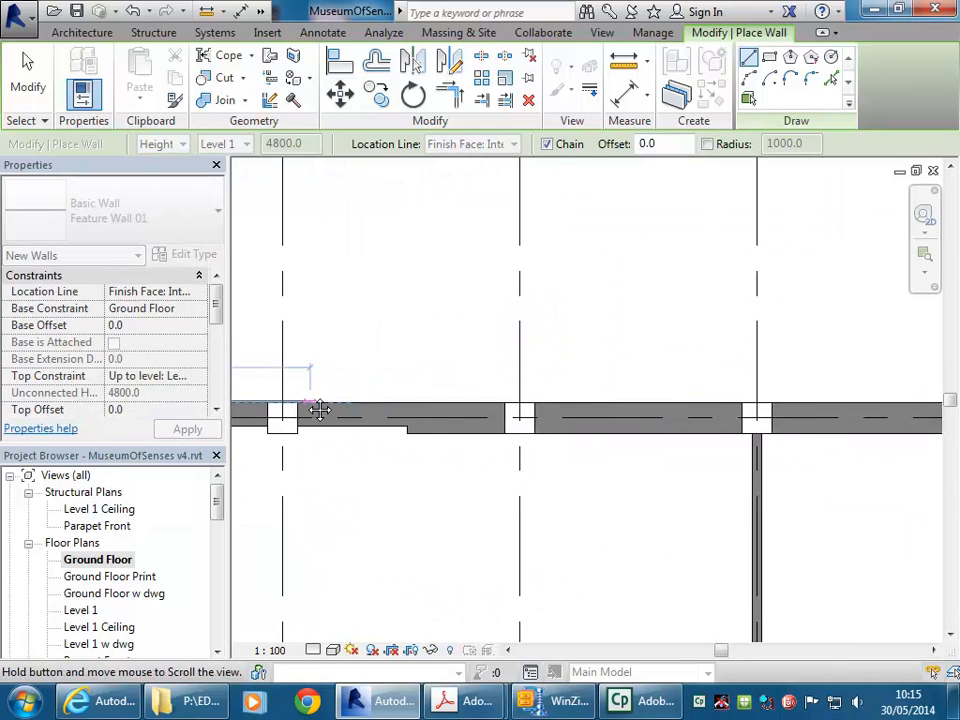
{"action": "middle_click_drag", "start_coordinate": [424, 394], "coordinate": [537, 411]}
{"action": "scroll", "coordinate": [647, 426], "scroll_direction": "up", "scroll_amount": 5}
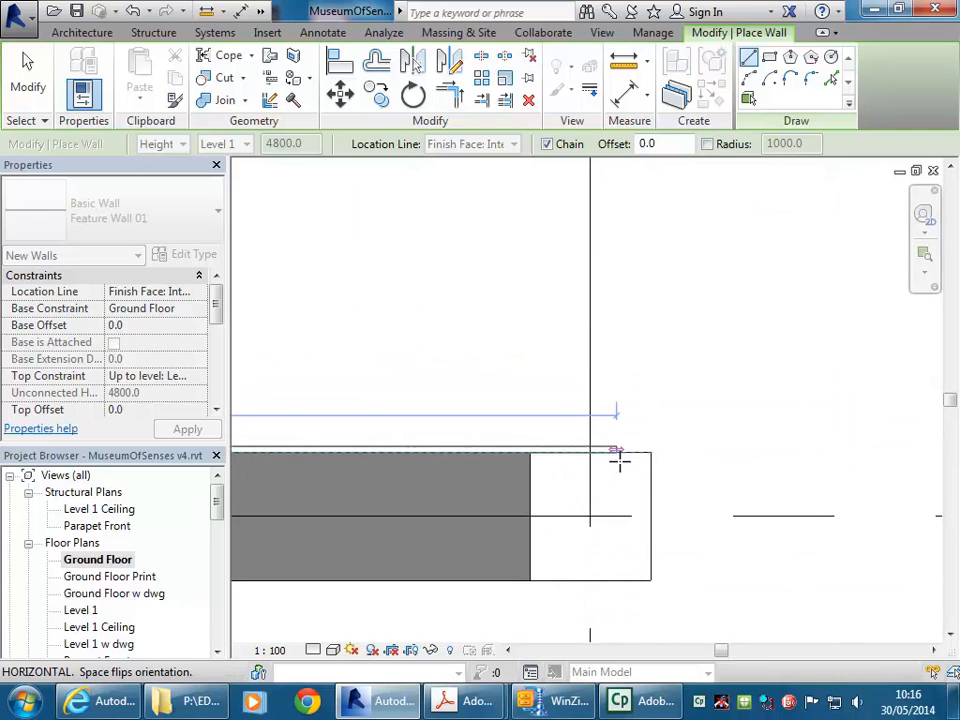
{"action": "left_click", "coordinate": [650, 451]}
{"action": "right_click", "coordinate": [665, 296]}
{"action": "left_click", "coordinate": [731, 319]}
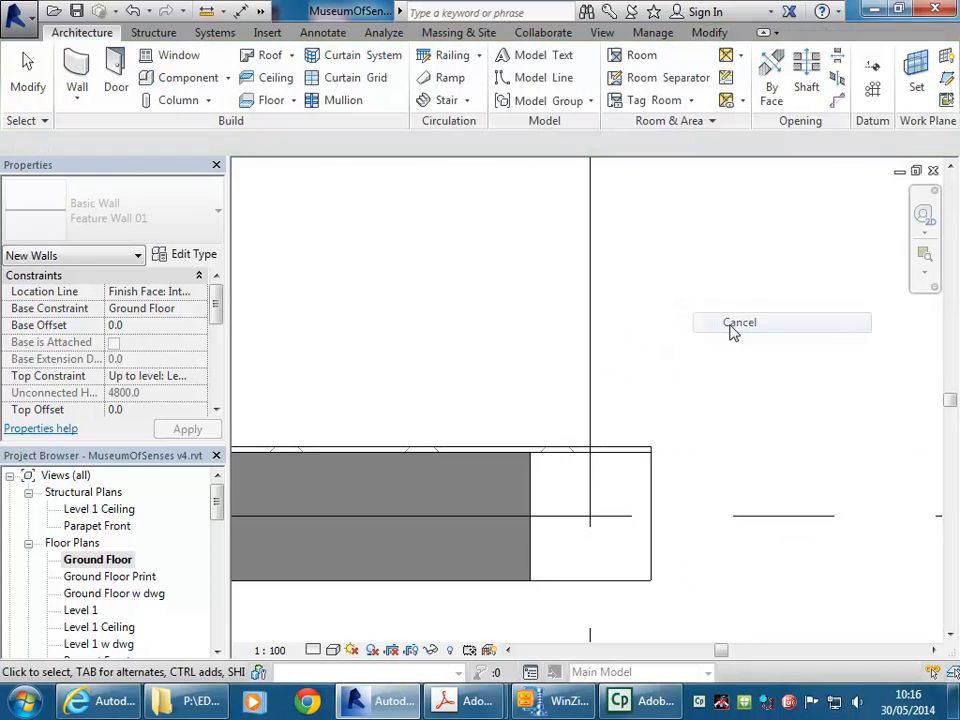
Check the new feature wall against the columned wall in plan and open the 3D View 5 camera view
{"action": "scroll", "coordinate": [718, 366], "scroll_direction": "down", "scroll_amount": 6}
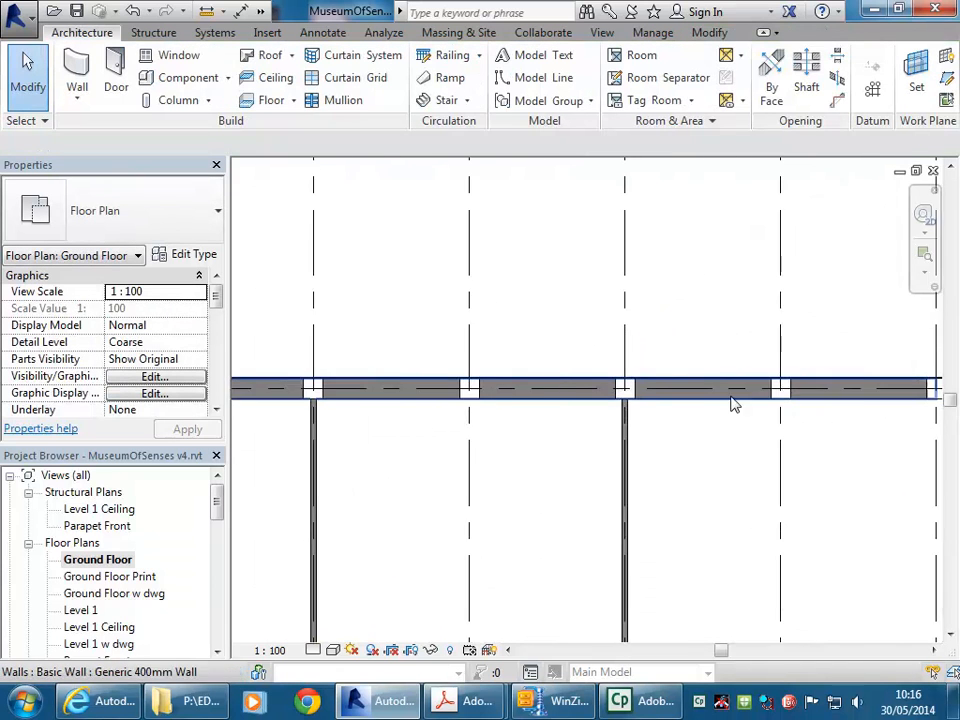
{"action": "scroll", "coordinate": [613, 390], "scroll_direction": "up", "scroll_amount": 1}
{"action": "middle_click_drag", "start_coordinate": [316, 324], "coordinate": [407, 338]}
{"action": "scroll", "coordinate": [610, 360], "scroll_direction": "up", "scroll_amount": 3}
{"action": "middle_click_drag", "start_coordinate": [483, 395], "coordinate": [416, 411]}
{"action": "left_click_drag", "start_coordinate": [218, 506], "coordinate": [219, 568]}
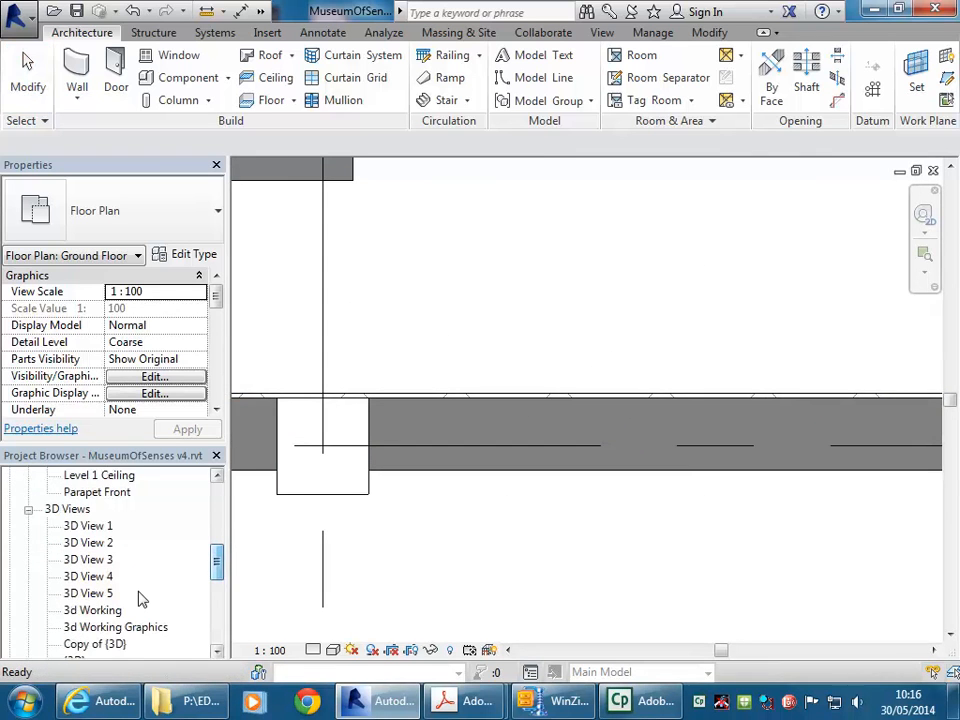
{"action": "double_click", "coordinate": [112, 593]}
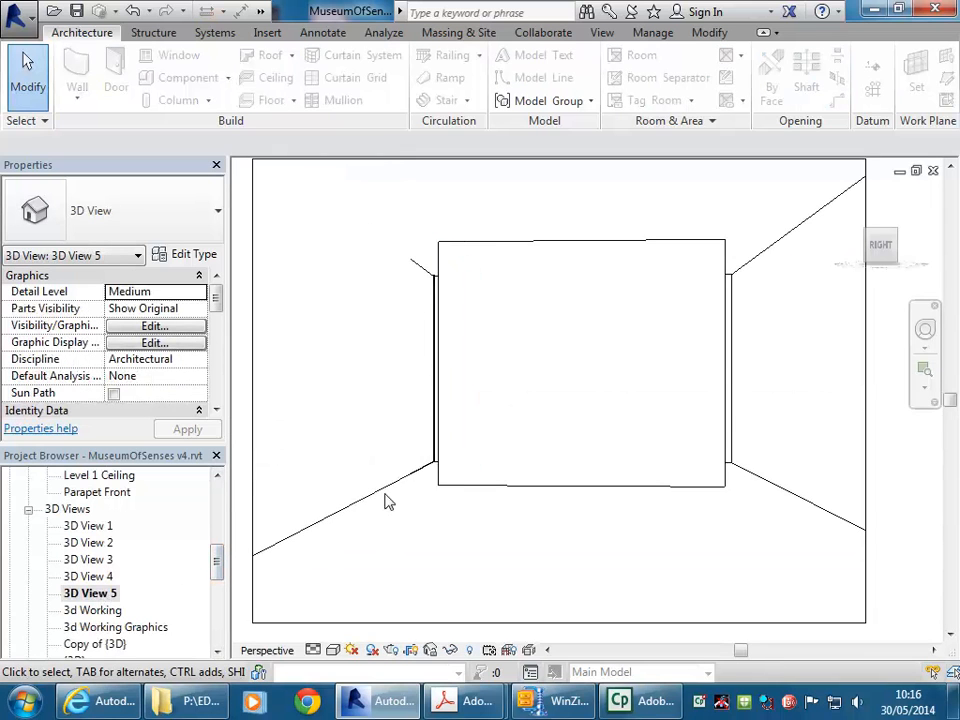
{"action": "scroll", "coordinate": [430, 465], "scroll_direction": "up", "scroll_amount": 3}
{"action": "scroll", "coordinate": [469, 435], "scroll_direction": "down", "scroll_amount": 5}
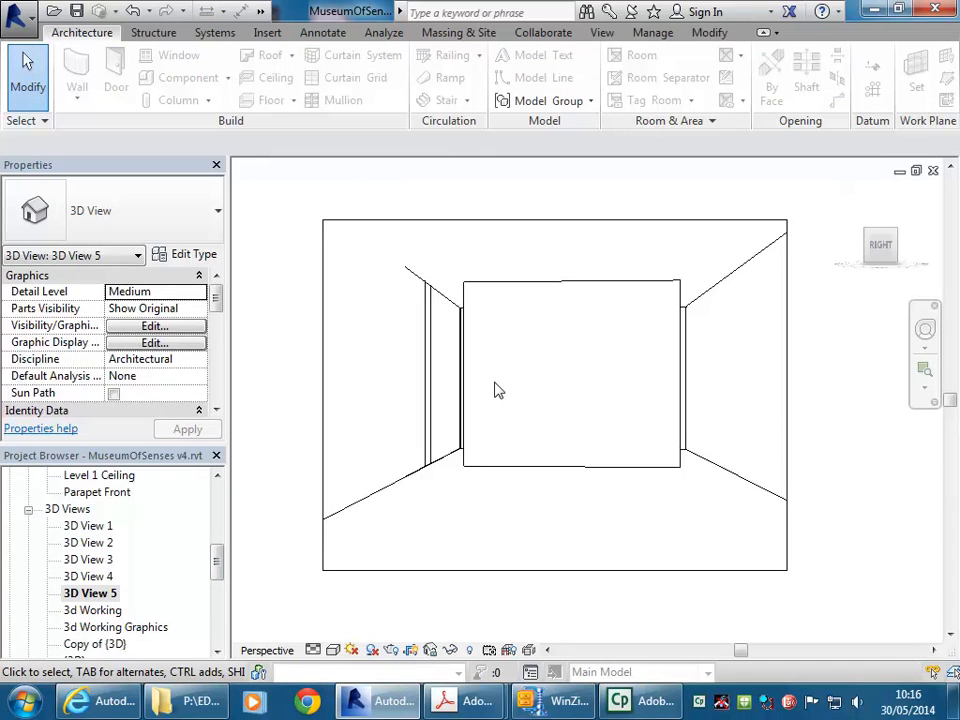
{"action": "scroll", "coordinate": [499, 414], "scroll_direction": "up", "scroll_amount": 2}
{"action": "mouse_move", "coordinate": [527, 424]}
{"action": "middle_mouse_down"}
{"action": "mouse_move", "coordinate": [531, 457]}
{"action": "mouse_move", "coordinate": [496, 462]}
{"action": "mouse_move", "coordinate": [518, 430]}
{"action": "middle_mouse_up"}
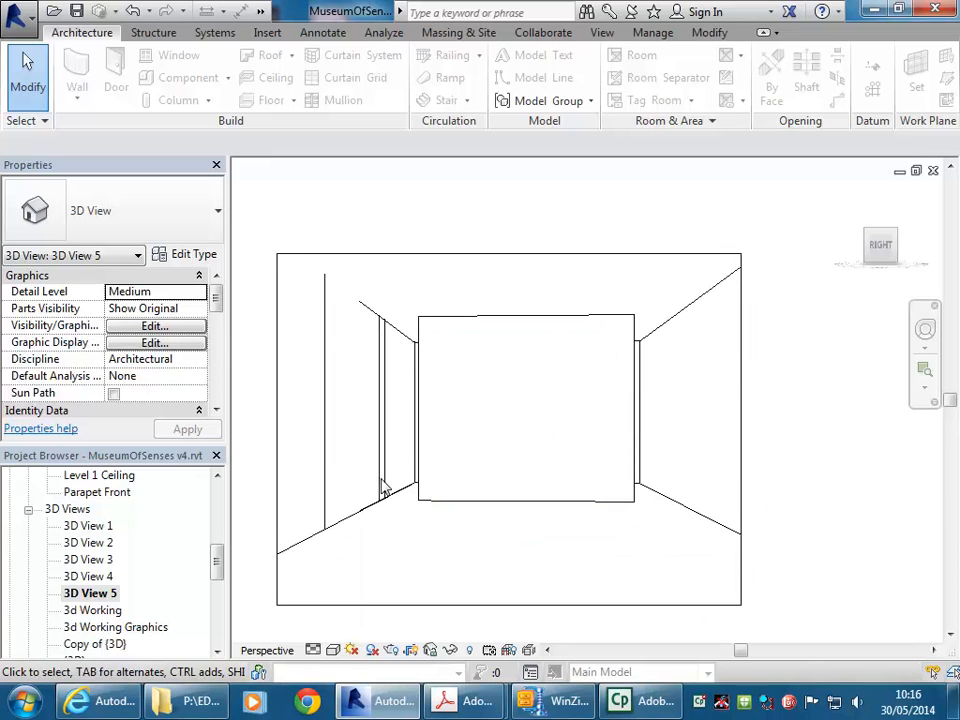
Switch the camera view to Wireframe and hide the structural columns category in it
{"action": "left_click", "coordinate": [333, 650]}
{"action": "left_click", "coordinate": [352, 533]}
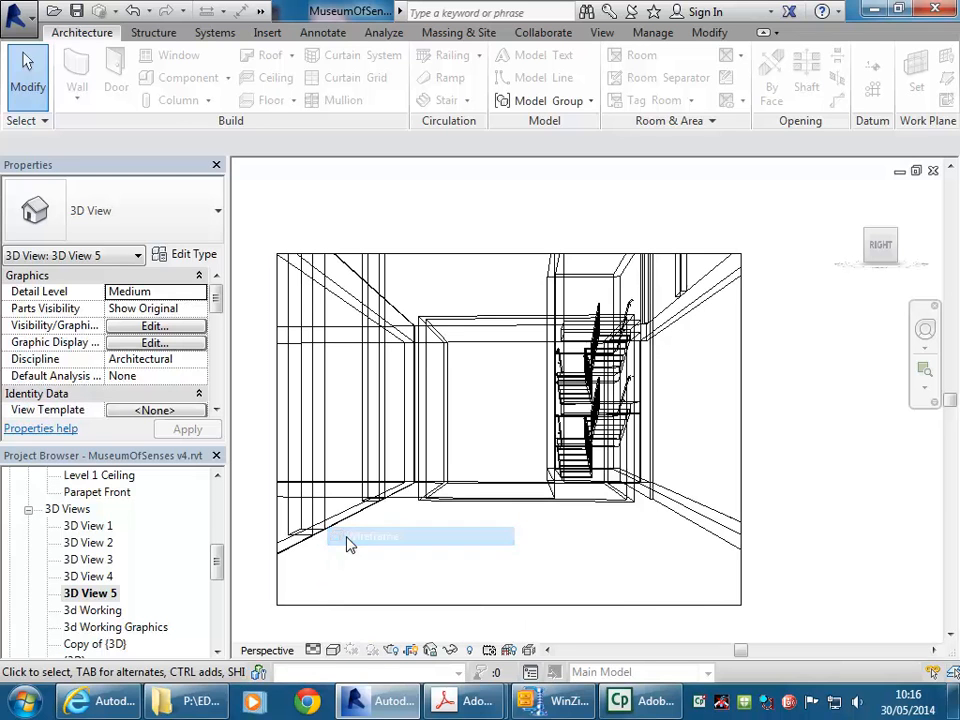
{"action": "left_click", "coordinate": [382, 430]}
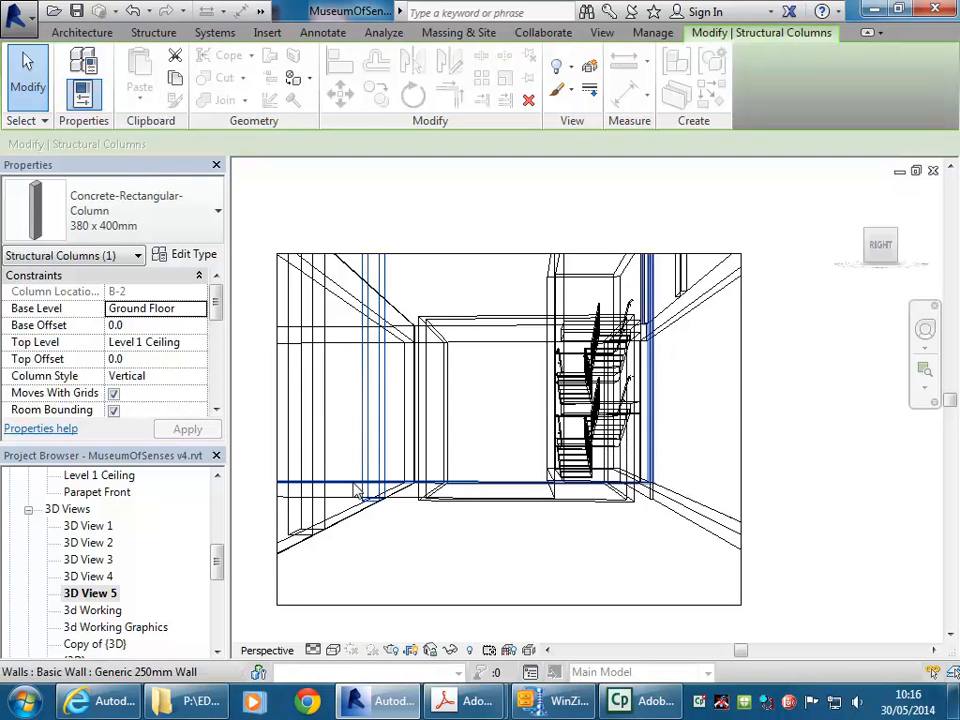
{"action": "left_click", "coordinate": [352, 515], "text": "ctrl"}
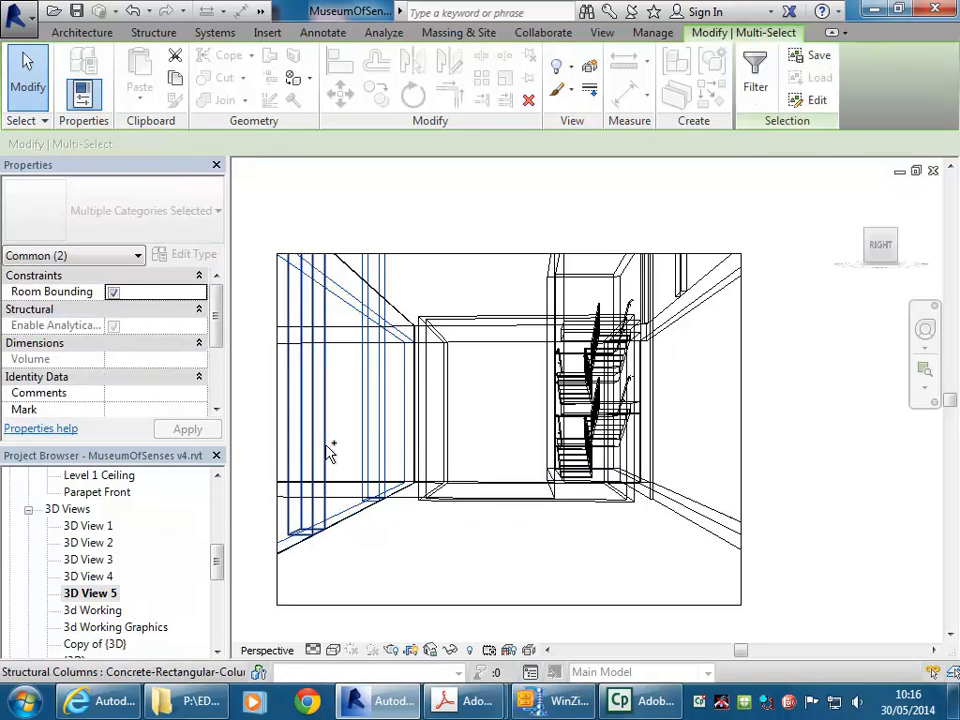
{"action": "left_click", "coordinate": [367, 423], "text": "ctrl"}
{"action": "left_click", "coordinate": [367, 423]}
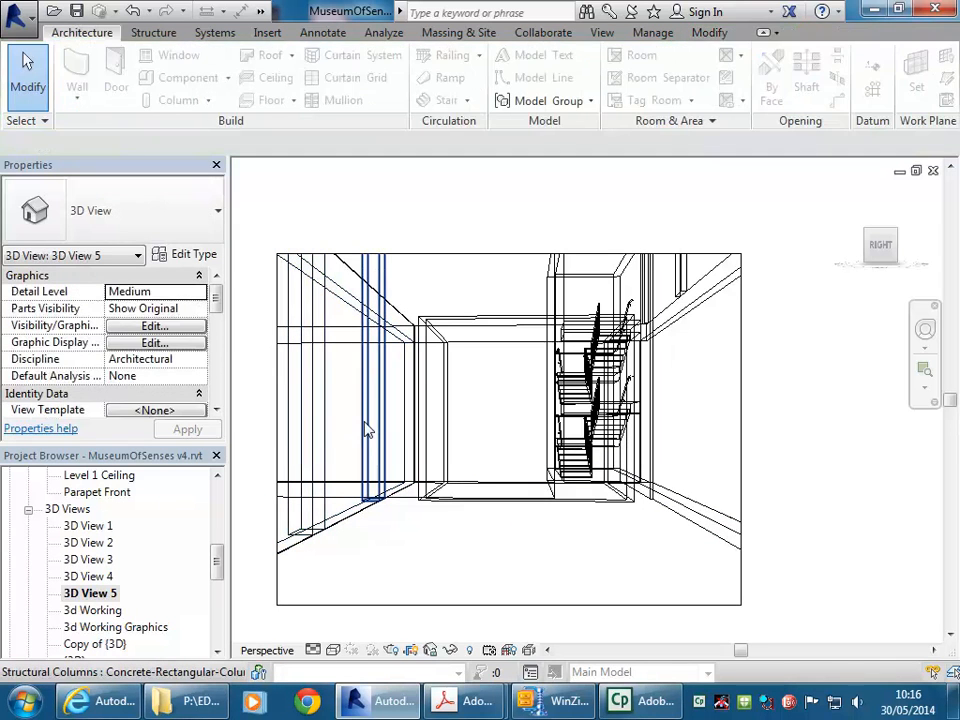
{"action": "left_click", "coordinate": [372, 490]}
{"action": "key", "text": "v"}
{"action": "key", "text": "h"}
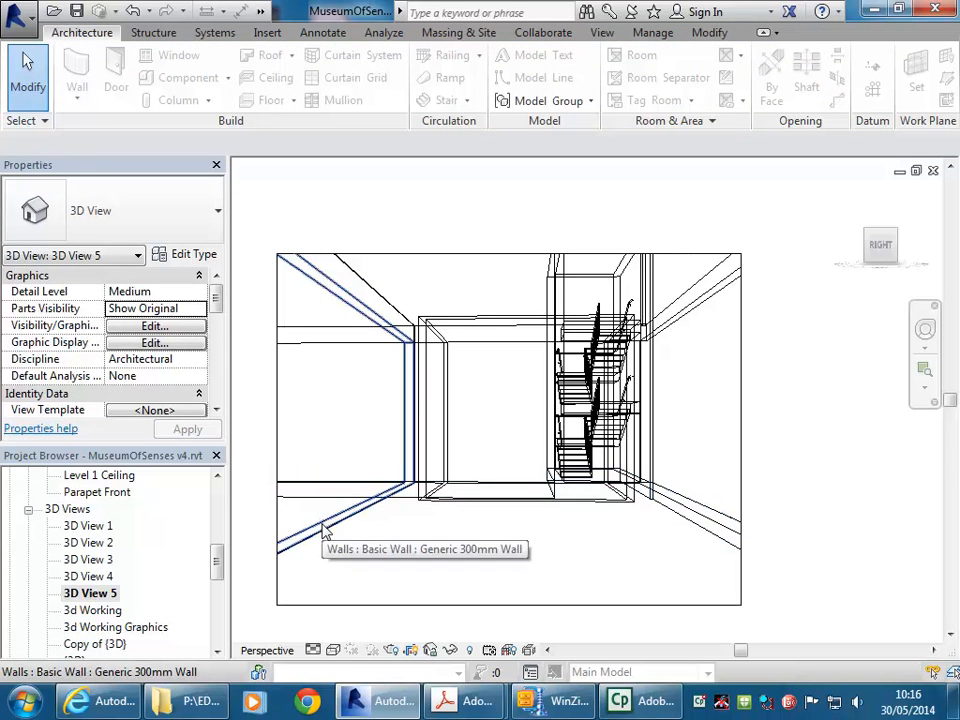
Hide the Generic 300mm wall behind the feature wall in the camera view and set the visual style to Hidden Line
{"action": "left_click", "coordinate": [323, 530]}
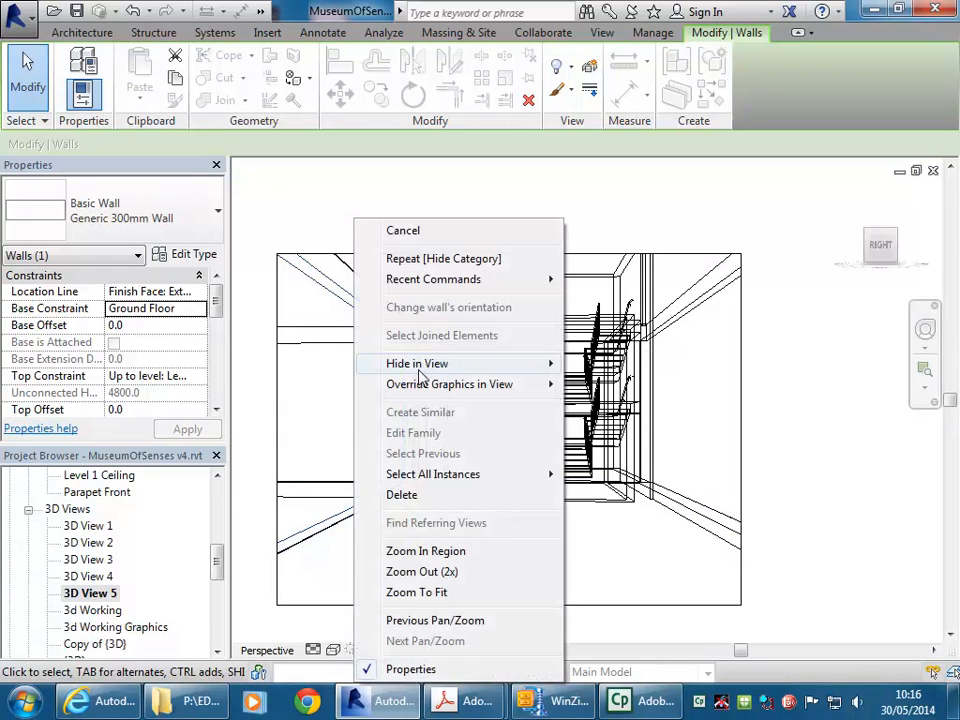
{"action": "mouse_move", "coordinate": [545, 365]}
{"action": "left_click", "coordinate": [602, 368]}
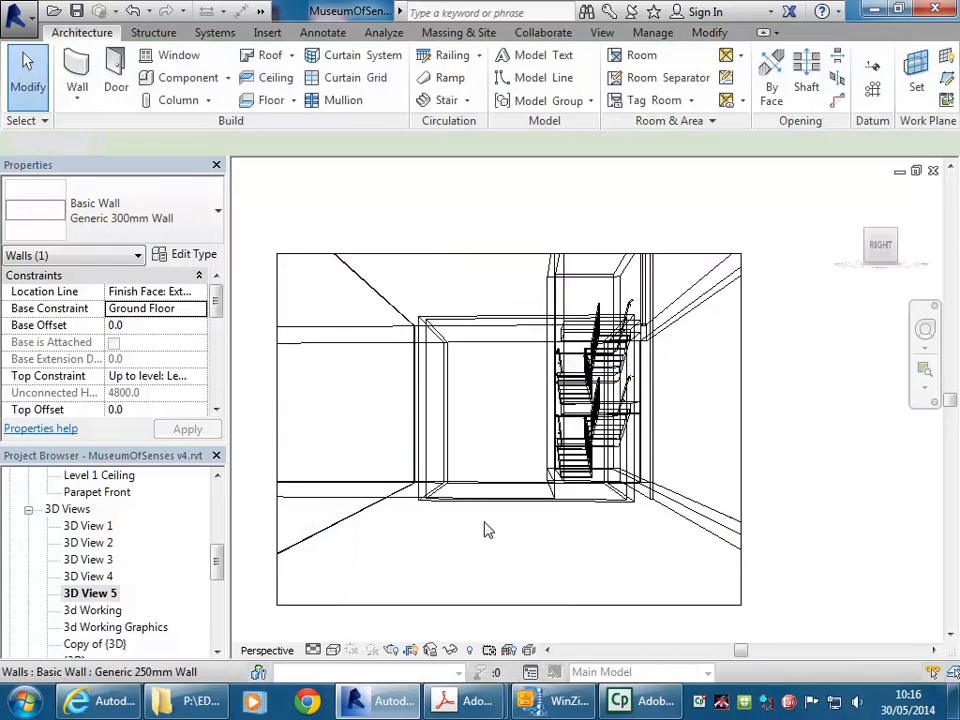
{"action": "left_click", "coordinate": [334, 650]}
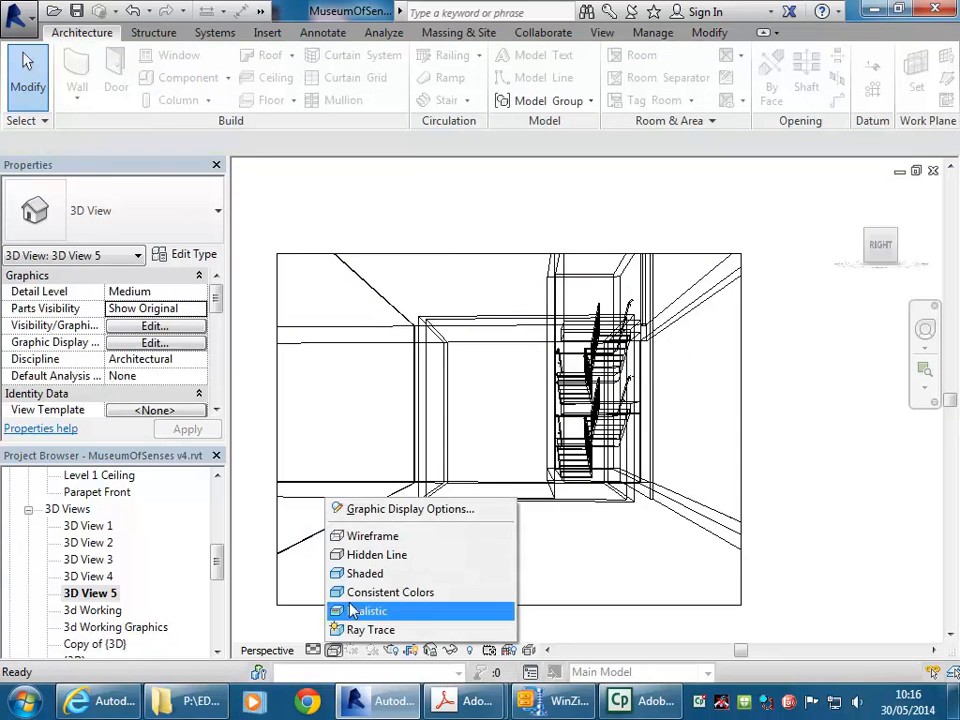
{"action": "left_click", "coordinate": [356, 557]}
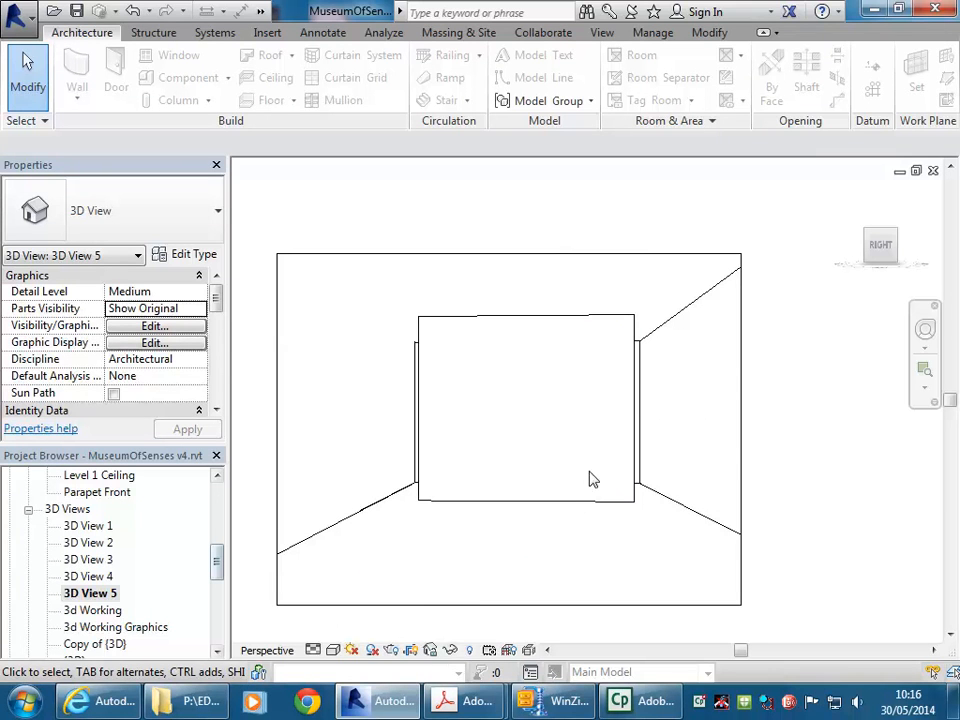
Change the Level 1 floor slab above the hall to the Standard Timber-Wood Finish type
{"action": "left_click", "coordinate": [642, 345]}
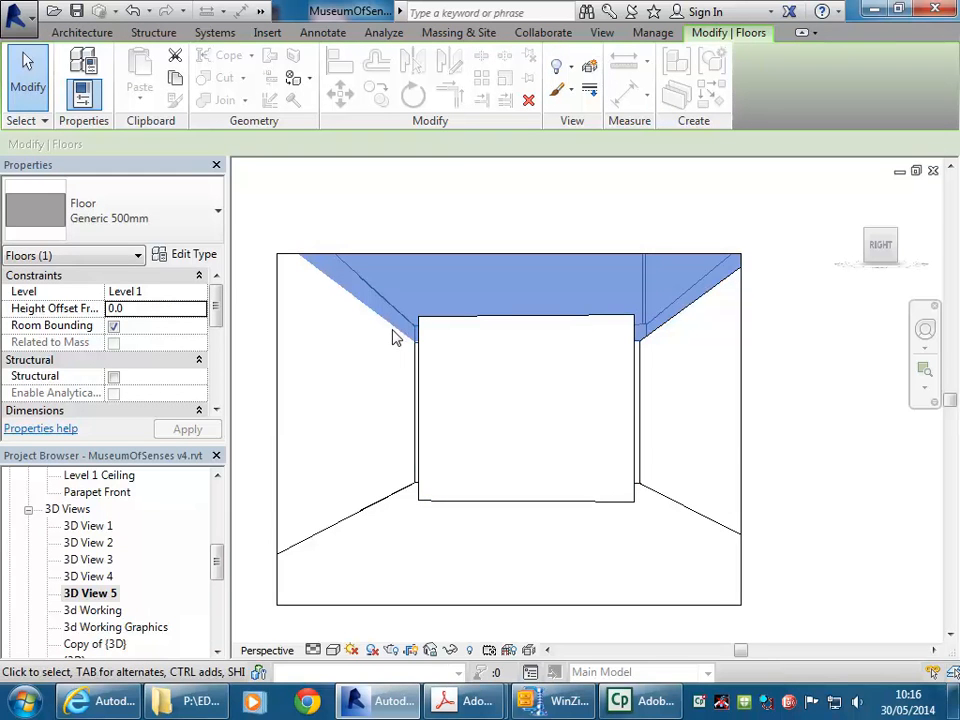
{"action": "left_click", "coordinate": [160, 218]}
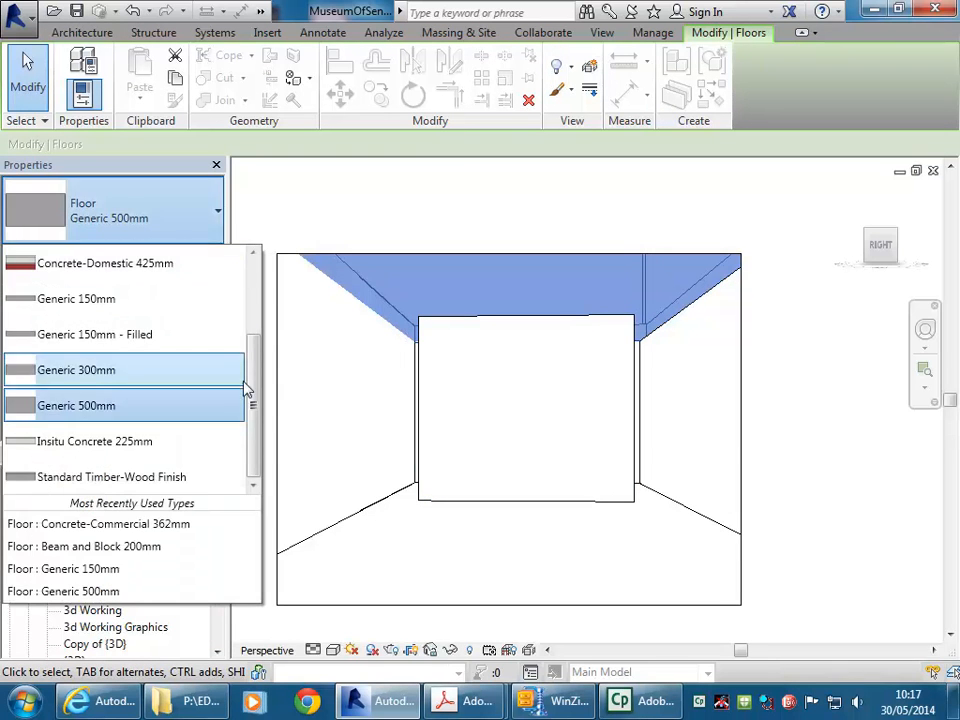
{"action": "left_click", "coordinate": [108, 478]}
{"action": "left_click", "coordinate": [360, 405]}
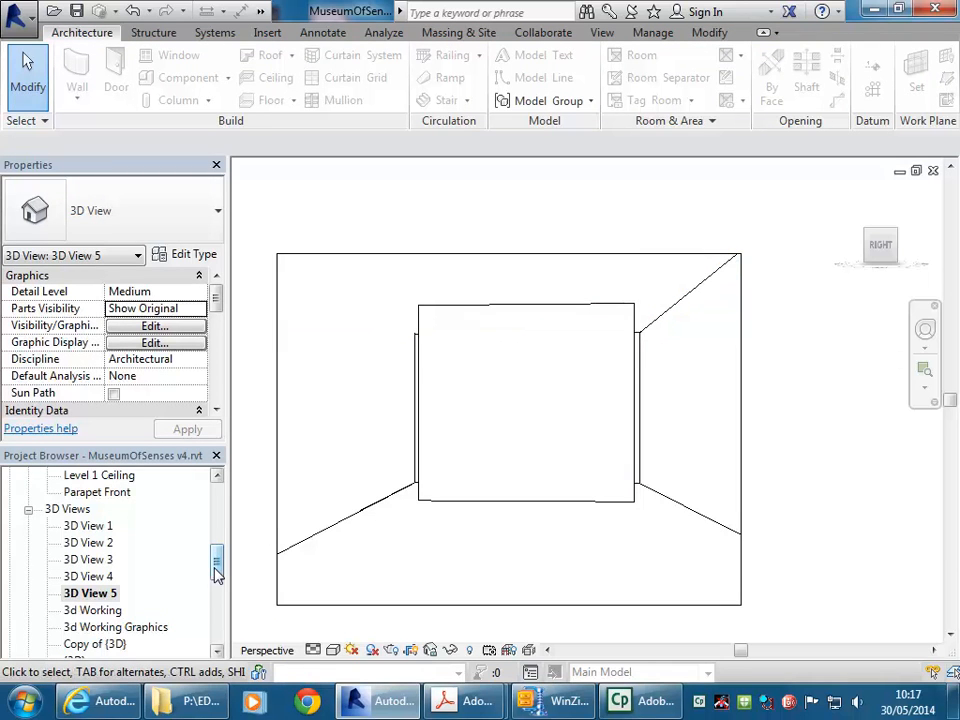
Open the Ground Floor ceiling plan and examine the layout of the main hall
{"action": "mouse_move", "coordinate": [217, 570]}
{"action": "left_mouse_down"}
{"action": "mouse_move", "coordinate": [217, 505]}
{"action": "mouse_move", "coordinate": [217, 550]}
{"action": "left_mouse_up"}
{"action": "double_click", "coordinate": [97, 559]}
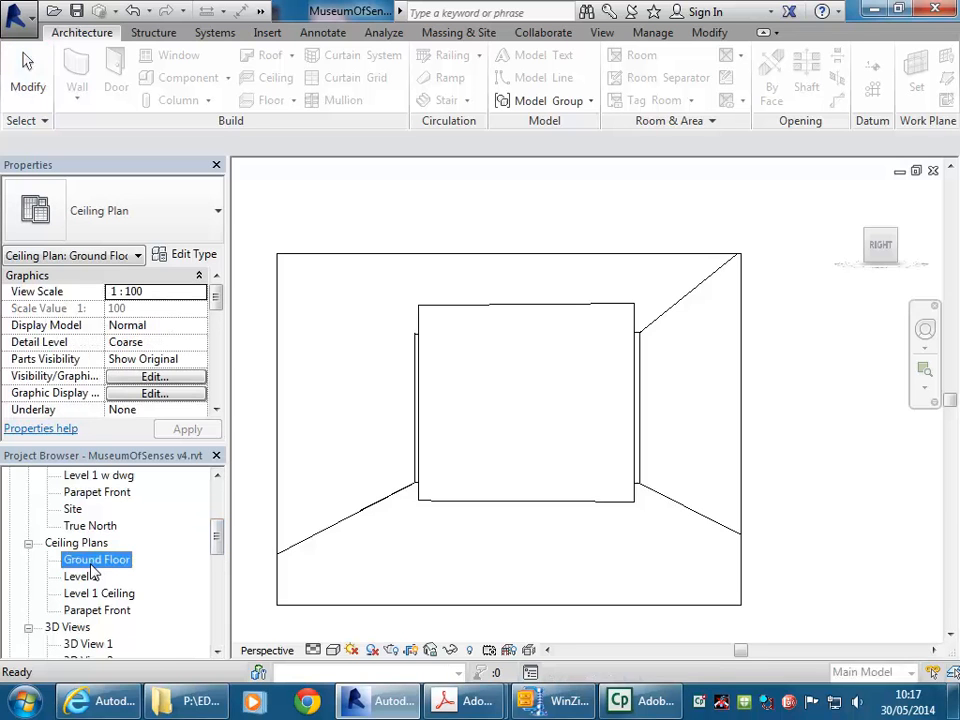
{"action": "middle_click_drag", "start_coordinate": [670, 398], "coordinate": [433, 495]}
{"action": "scroll", "coordinate": [513, 439], "scroll_direction": "down", "scroll_amount": 7}
{"action": "scroll", "coordinate": [439, 507], "scroll_direction": "down", "scroll_amount": 2}
{"action": "middle_click_drag", "start_coordinate": [453, 442], "coordinate": [476, 457]}
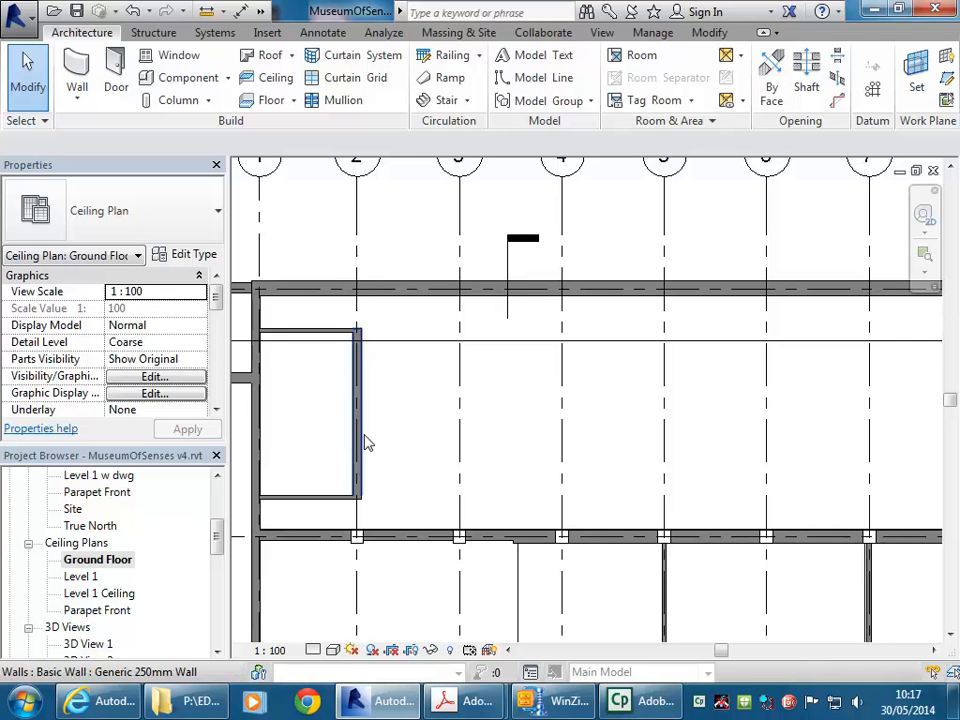
{"action": "middle_click_drag", "start_coordinate": [387, 446], "coordinate": [444, 440]}
{"action": "scroll", "coordinate": [503, 434], "scroll_direction": "up", "scroll_amount": 1}
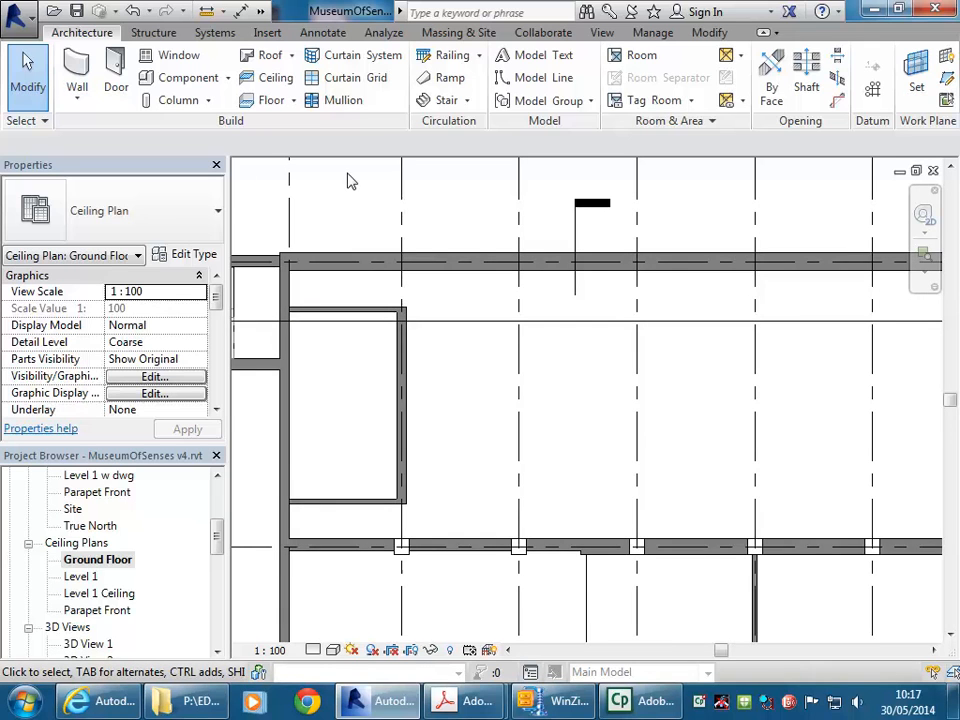
{"action": "scroll", "coordinate": [487, 414], "scroll_direction": "down", "scroll_amount": 1}
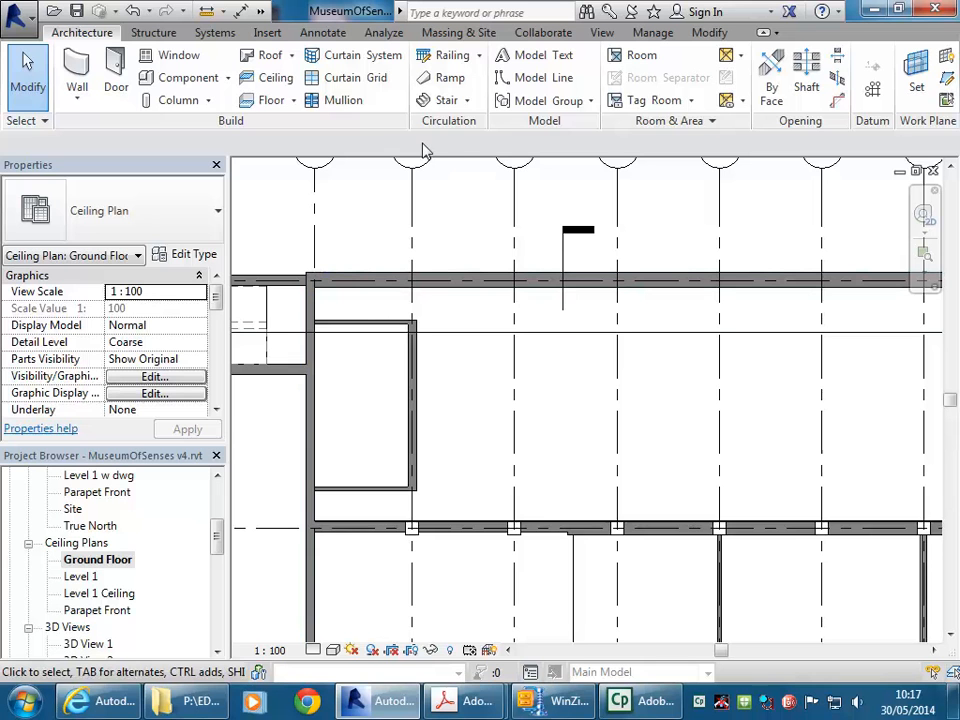
{"action": "scroll", "coordinate": [700, 264], "scroll_direction": "down", "scroll_amount": 1}
{"action": "middle_click_drag", "start_coordinate": [639, 259], "coordinate": [572, 269]}
Draw a Generic 100mm wall across the hall from the column at grid 7 to the opposite long wall
{"action": "left_click", "coordinate": [77, 70]}
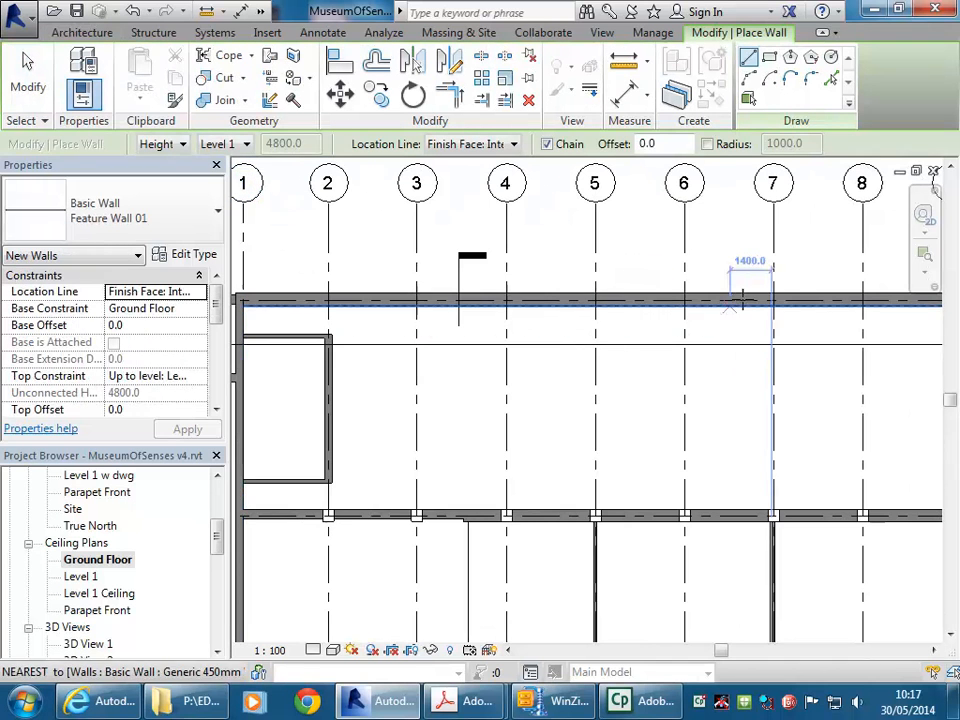
{"action": "scroll", "coordinate": [616, 330], "scroll_direction": "up", "scroll_amount": 1}
{"action": "scroll", "coordinate": [615, 469], "scroll_direction": "up", "scroll_amount": 2}
{"action": "scroll", "coordinate": [602, 480], "scroll_direction": "down", "scroll_amount": 3}
{"action": "scroll", "coordinate": [602, 480], "scroll_direction": "up", "scroll_amount": 2}
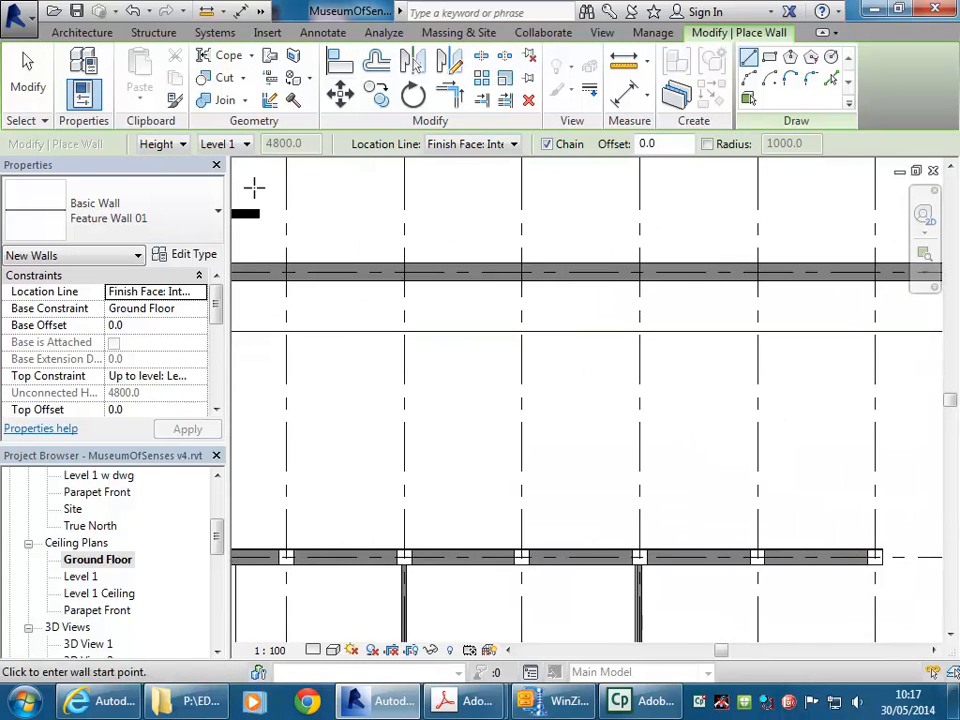
{"action": "left_click", "coordinate": [193, 218]}
{"action": "left_click", "coordinate": [131, 328]}
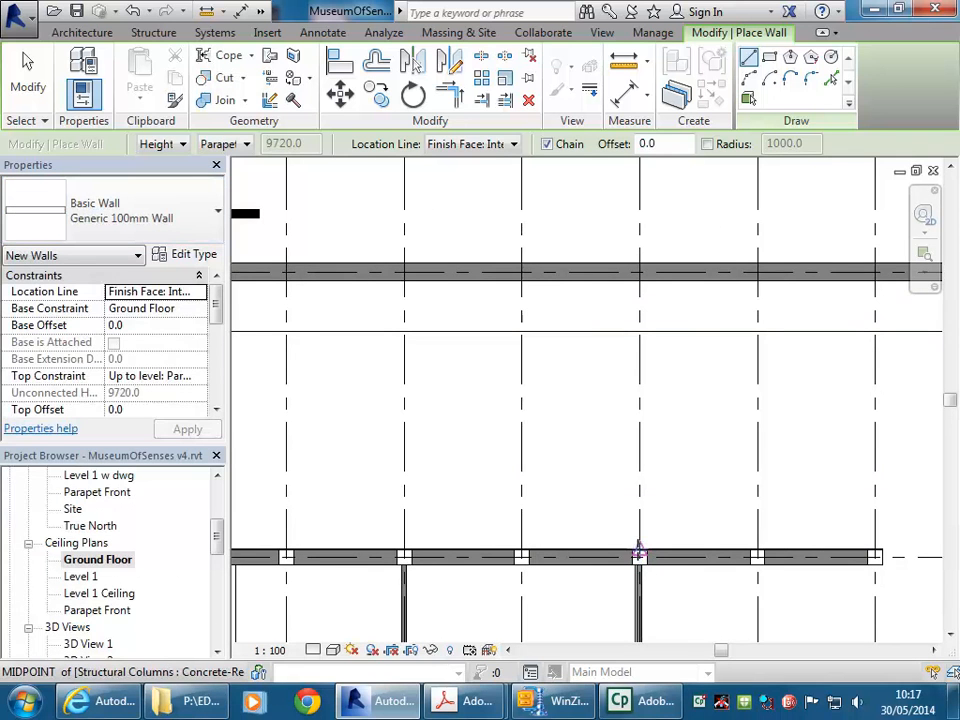
{"action": "left_click", "coordinate": [638, 553]}
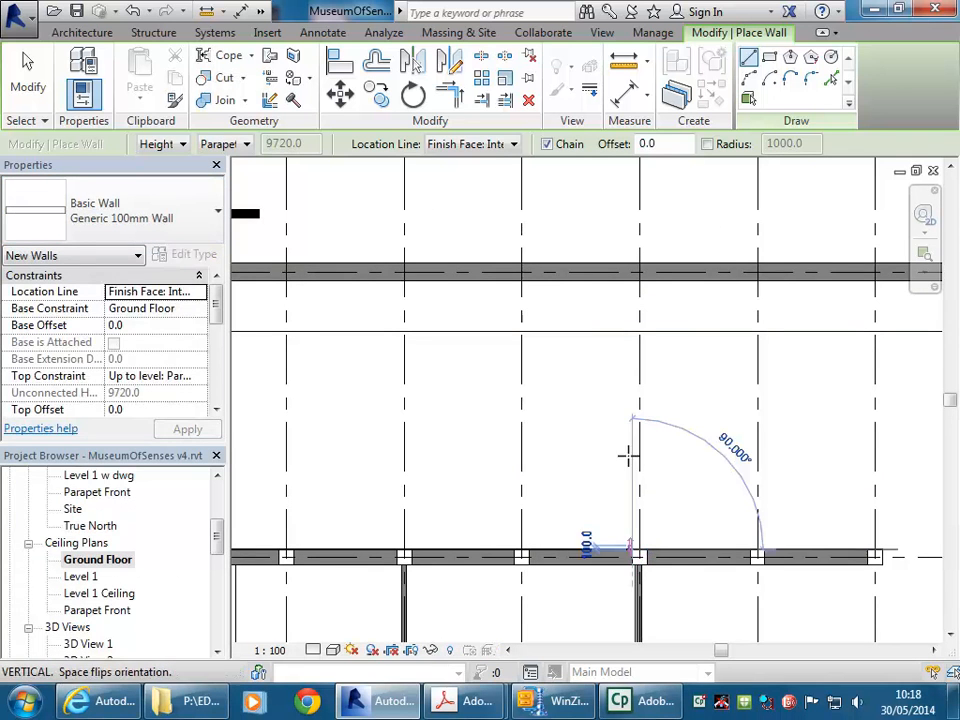
{"action": "left_click", "coordinate": [631, 280]}
{"action": "key", "text": "Escape"}
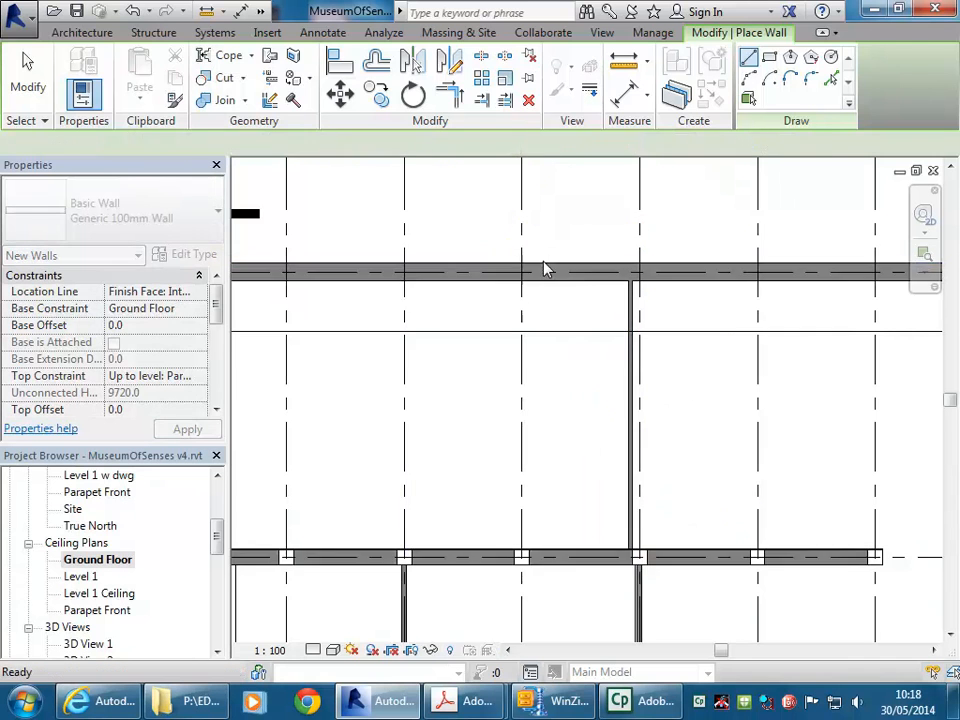
{"action": "key", "text": "Escape"}
{"action": "scroll", "coordinate": [462, 386], "scroll_direction": "down", "scroll_amount": 2}
{"action": "middle_click_drag", "start_coordinate": [462, 386], "coordinate": [675, 388]}
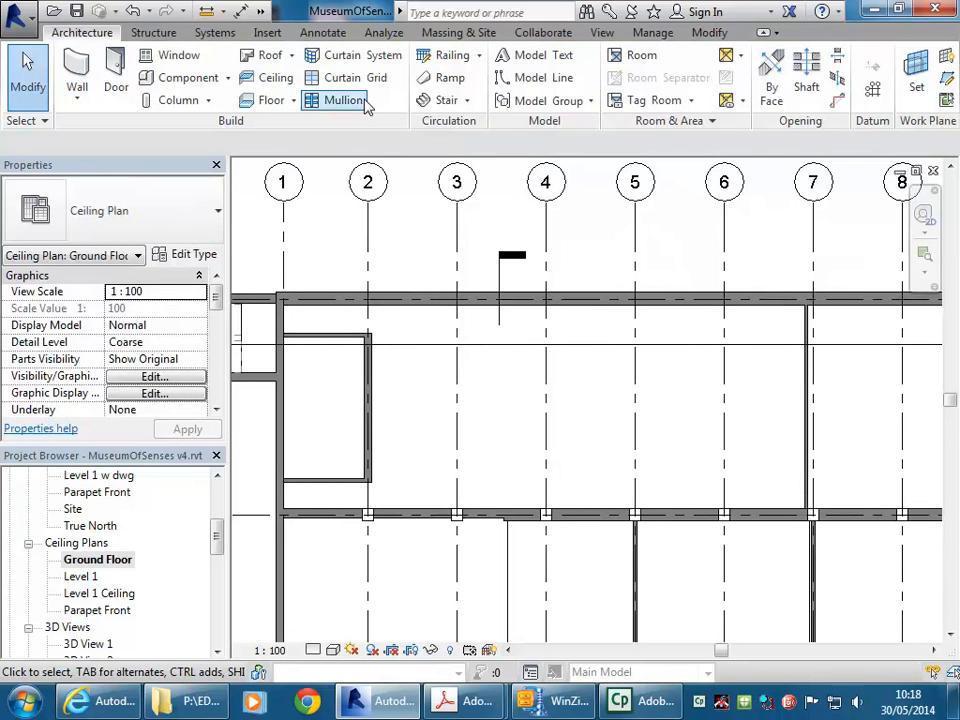
Place a Plain compound ceiling automatically in the enclosed ground-floor hall with a height offset of 4200 mm
{"action": "left_click", "coordinate": [269, 82]}
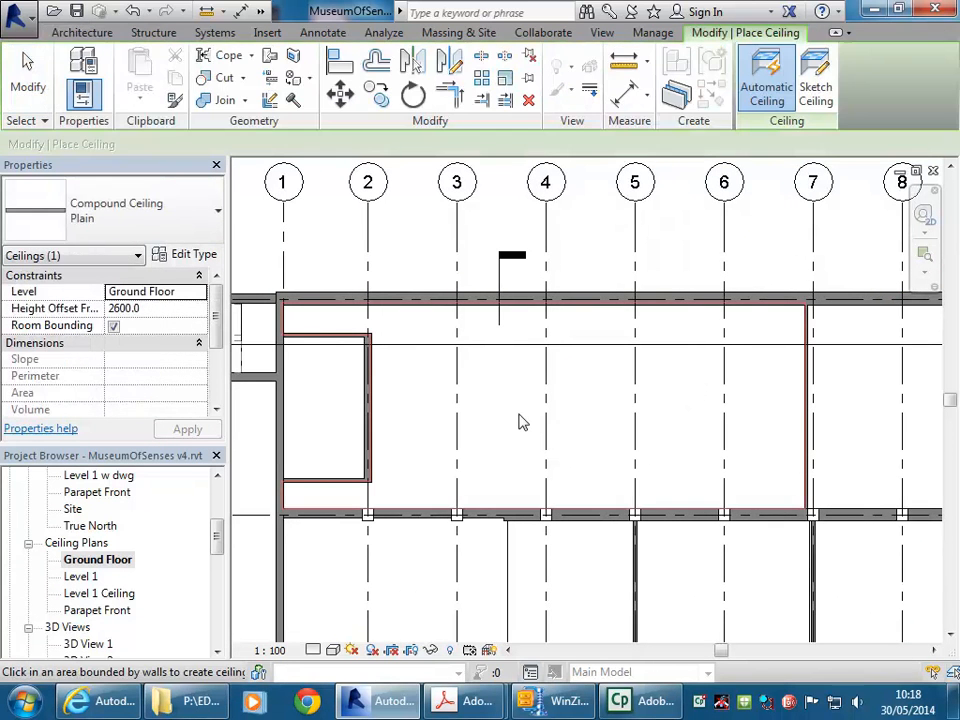
{"action": "scroll", "coordinate": [508, 401], "scroll_direction": "up", "scroll_amount": 2}
{"action": "scroll", "coordinate": [527, 422], "scroll_direction": "down", "scroll_amount": 1}
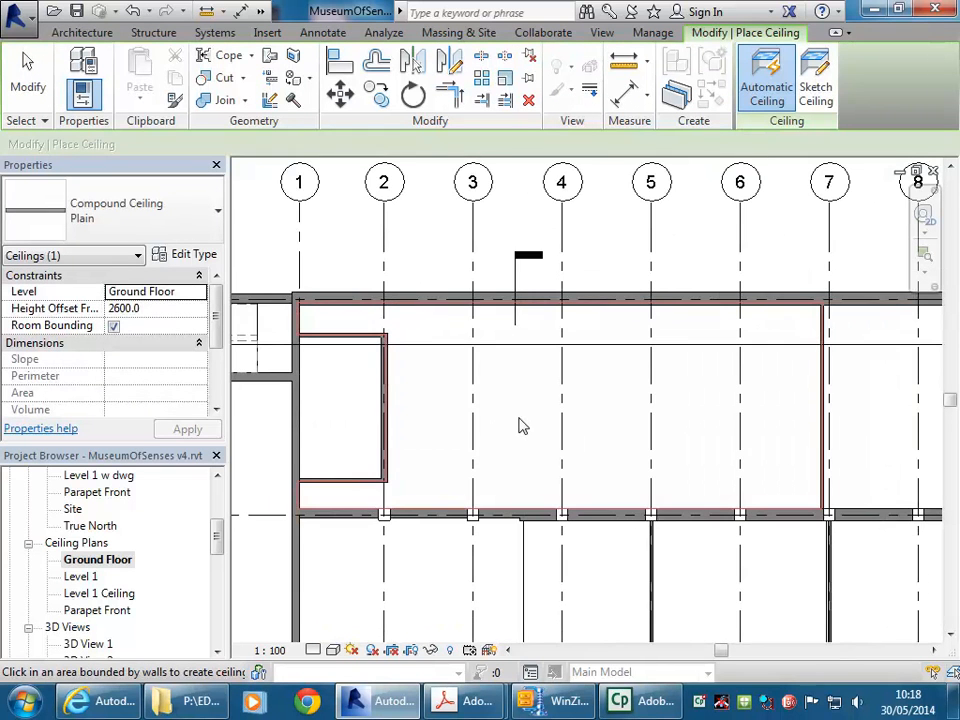
{"action": "middle_click_drag", "start_coordinate": [520, 426], "coordinate": [507, 426]}
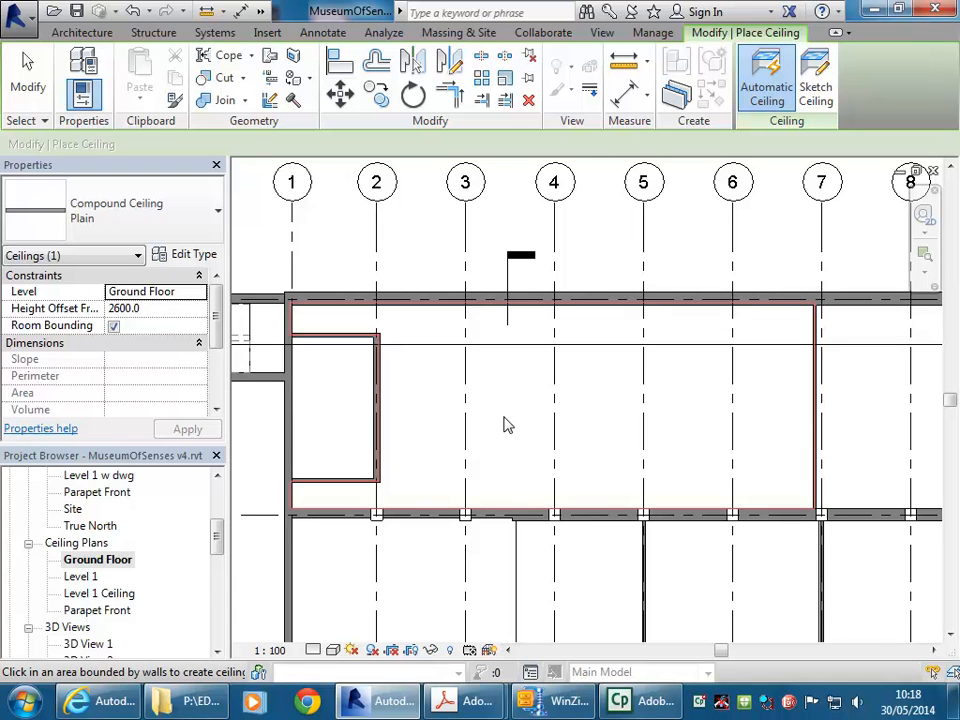
{"action": "left_click", "coordinate": [160, 308]}
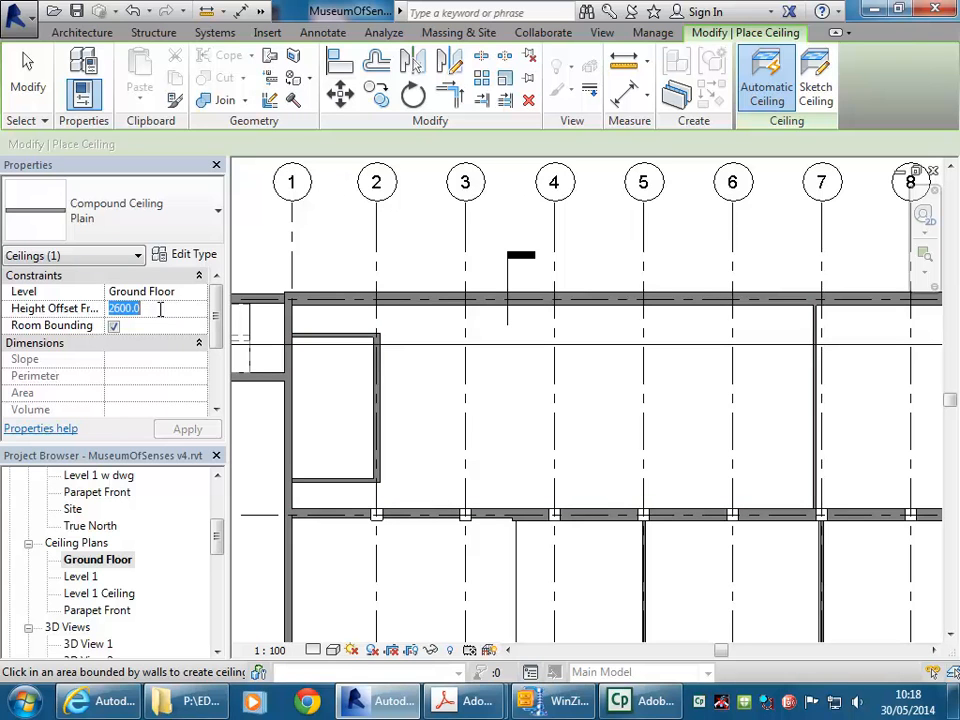
{"action": "type", "text": "42"}
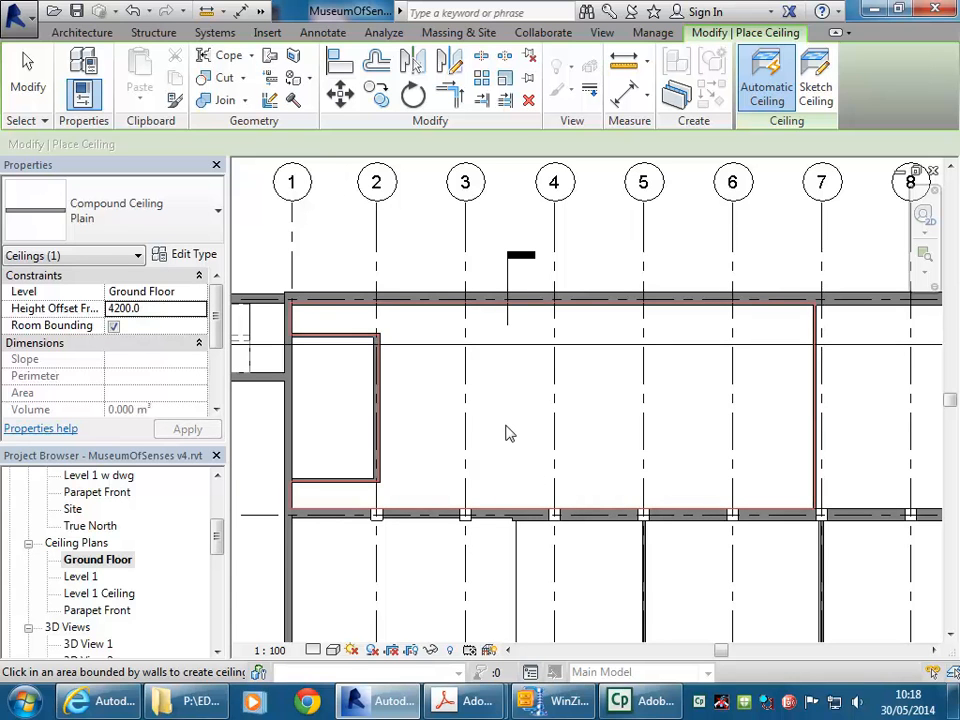
{"action": "key", "text": "Escape"}
Open 3D View 5 and examine the new ceiling in the hall's perspective view
{"action": "left_click_drag", "start_coordinate": [216, 530], "coordinate": [217, 577]}
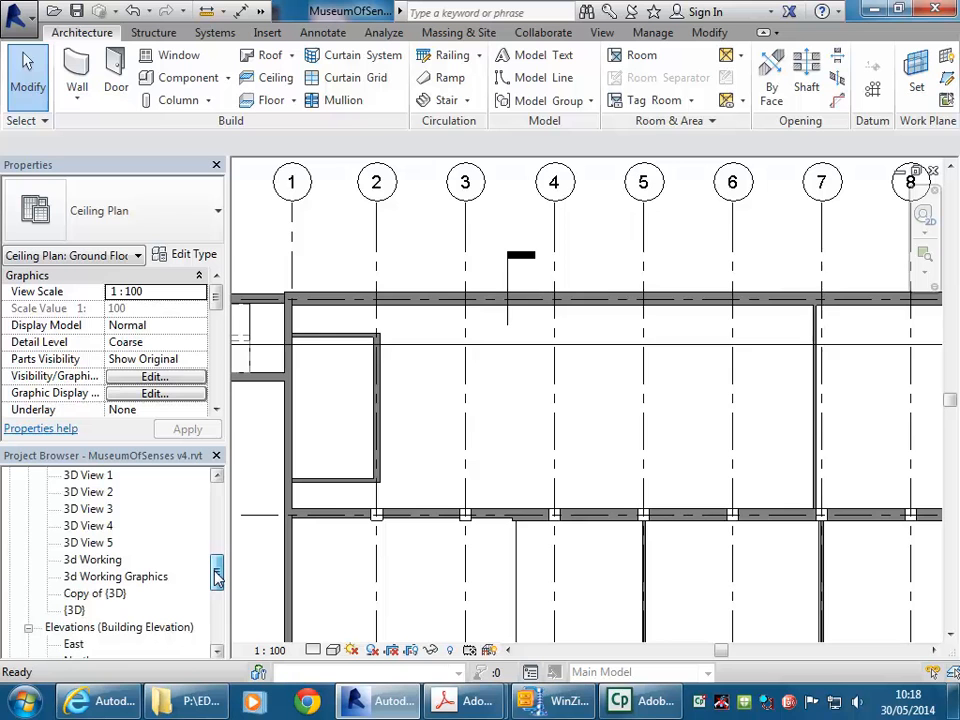
{"action": "double_click", "coordinate": [87, 543]}
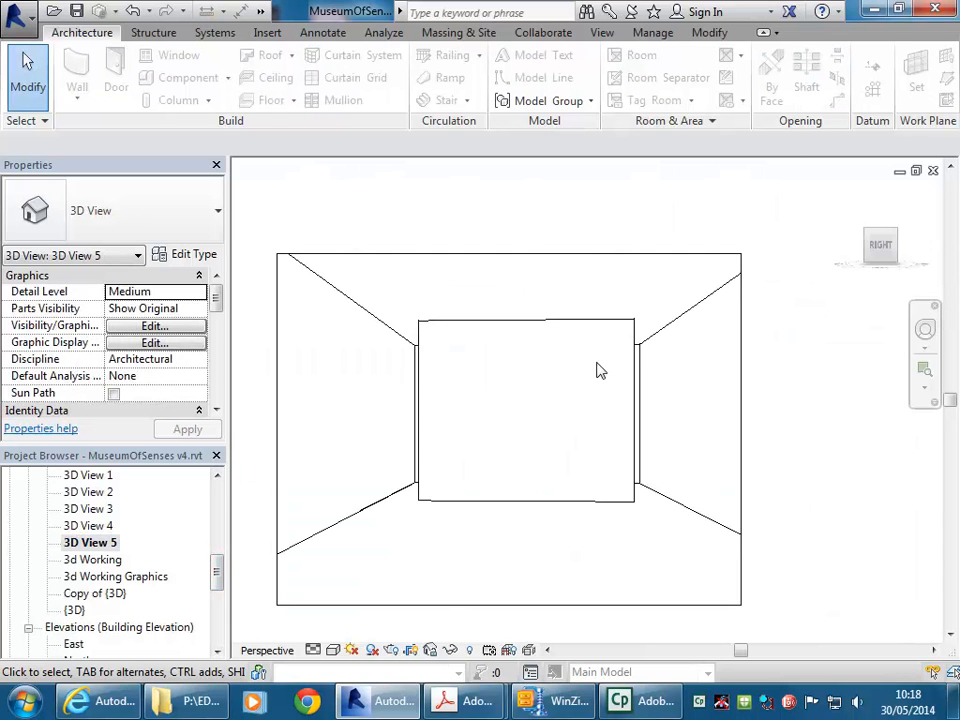
{"action": "left_click", "coordinate": [644, 347]}
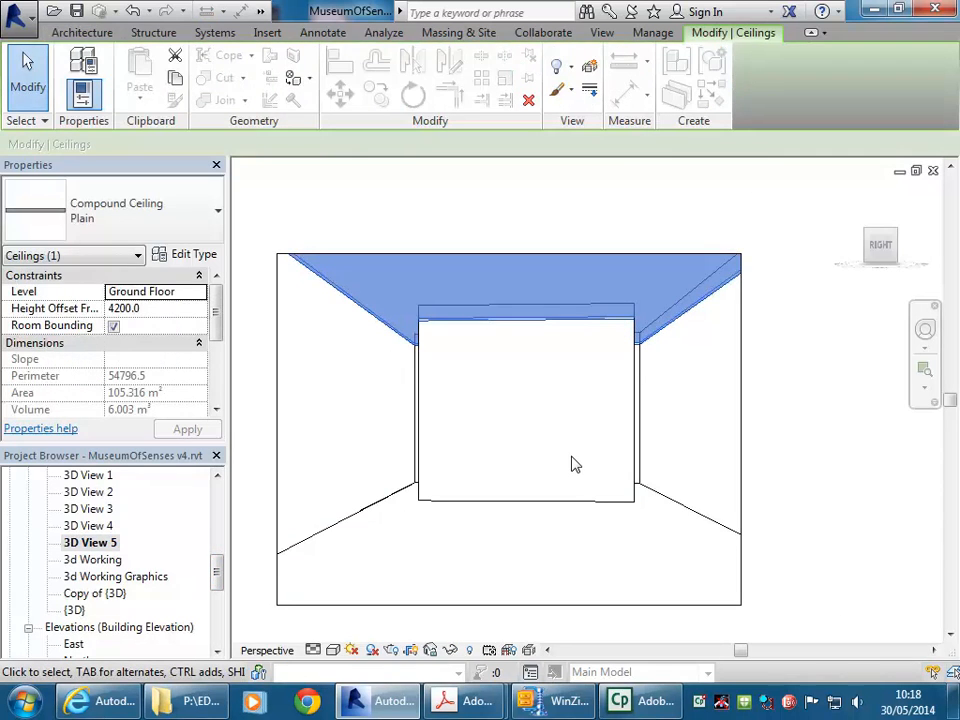
{"action": "key", "text": "Escape"}
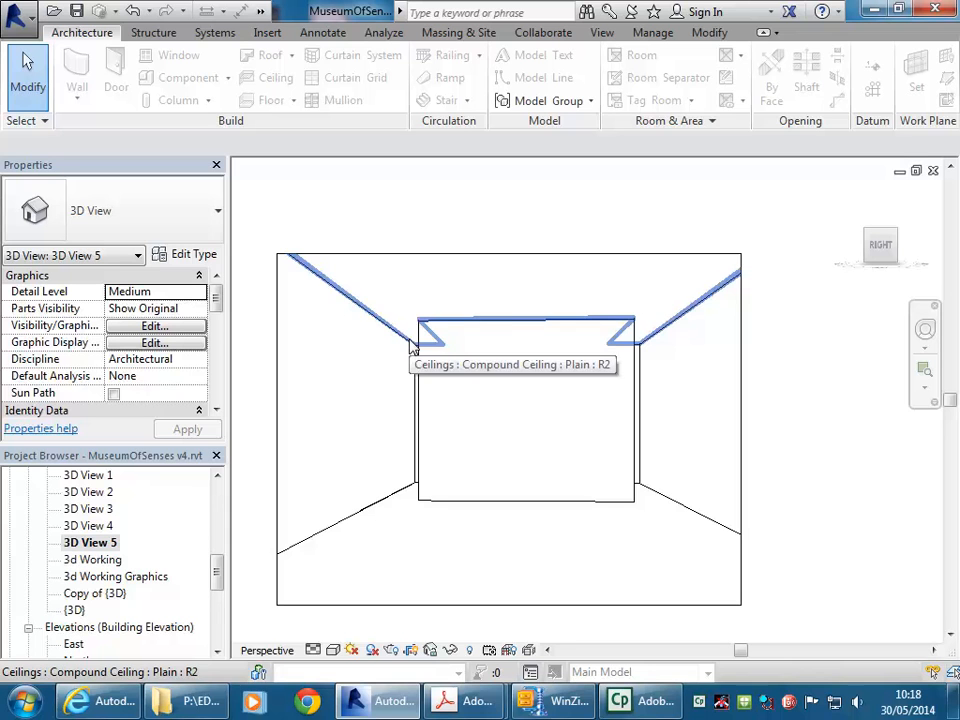
Look through the {3D} and 3d Working Graphics views and open the Copy of {3D} view
{"action": "left_click_drag", "start_coordinate": [221, 568], "coordinate": [217, 589]}
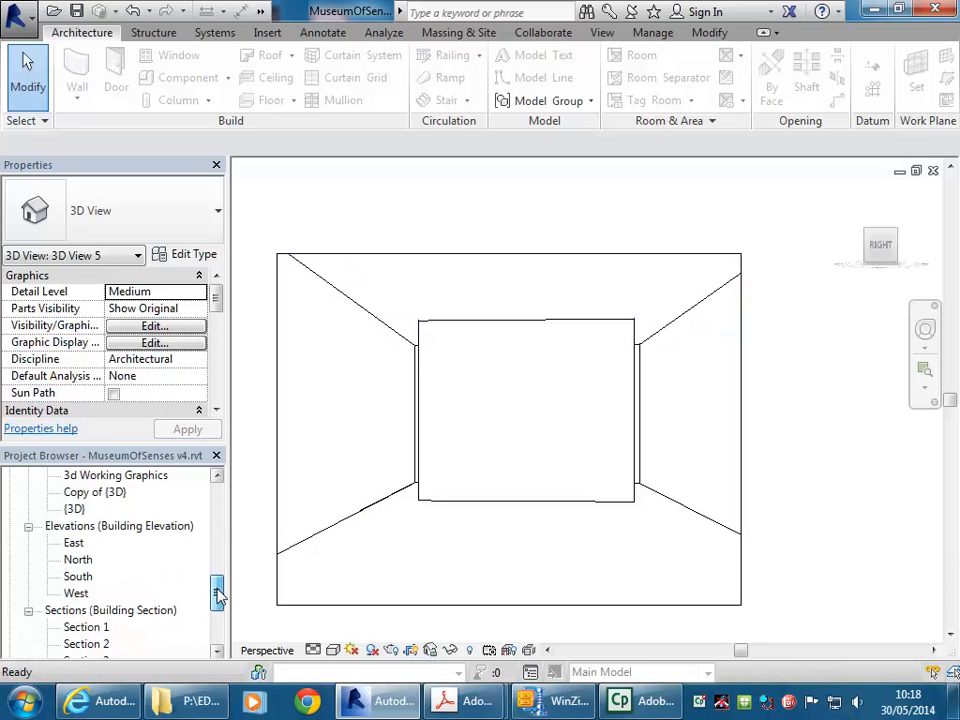
{"action": "double_click", "coordinate": [74, 509]}
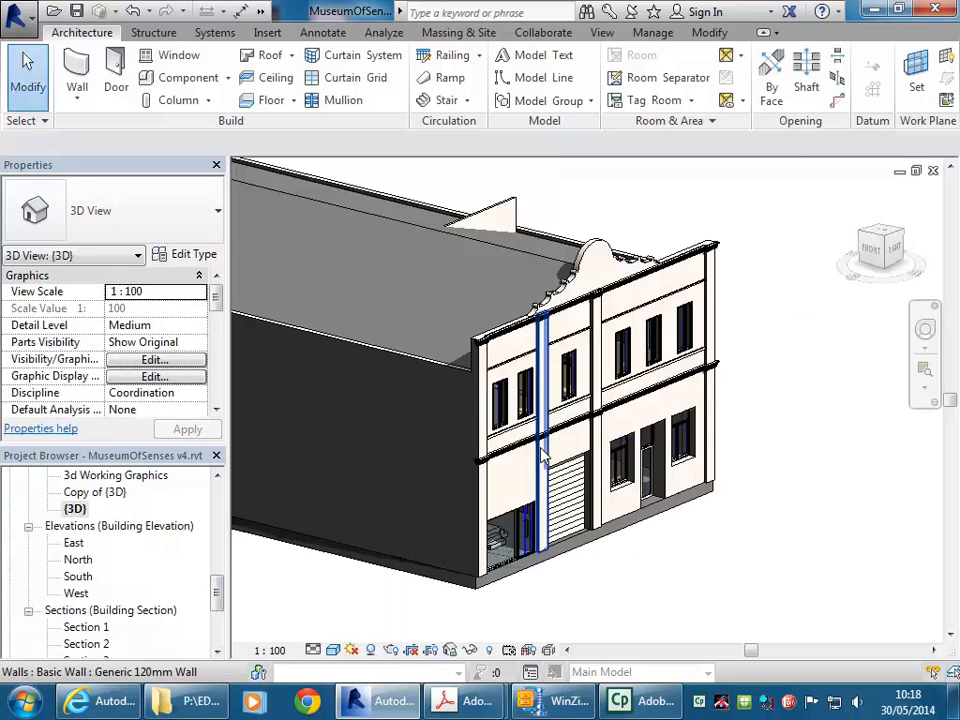
{"action": "middle_click_drag", "start_coordinate": [615, 455], "coordinate": [418, 471], "text": "shift"}
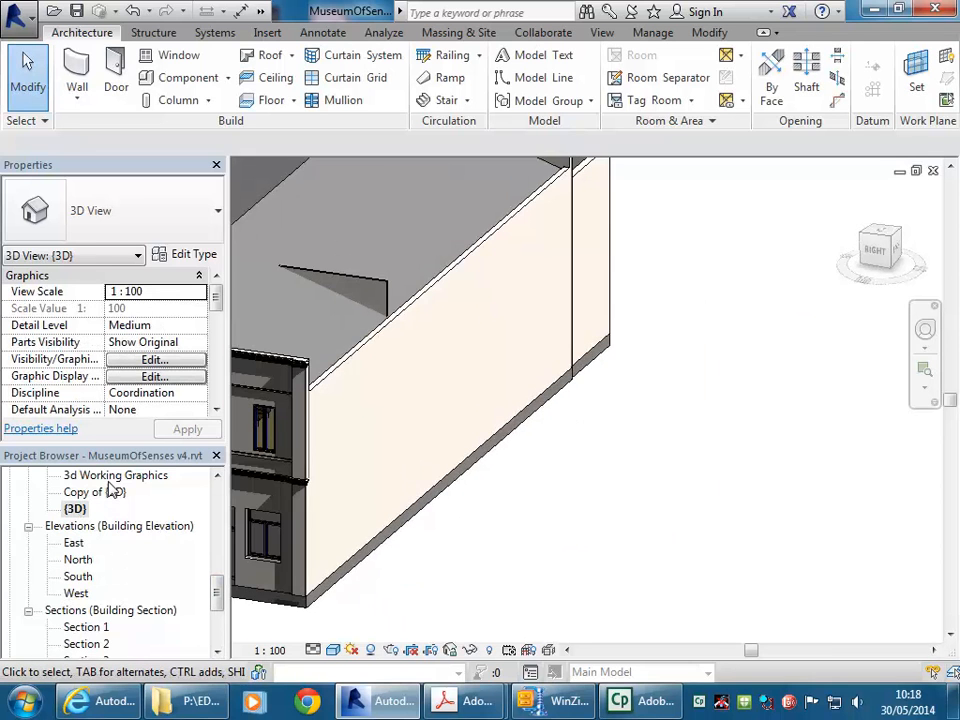
{"action": "double_click", "coordinate": [110, 477]}
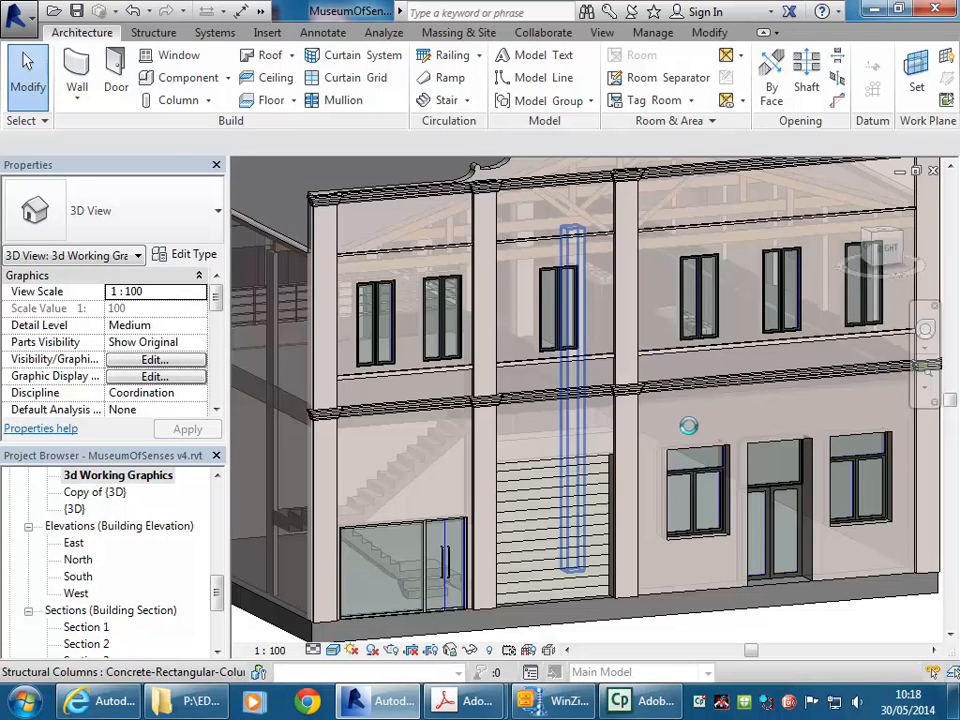
{"action": "middle_click_drag", "start_coordinate": [700, 438], "coordinate": [230, 364], "text": "shift"}
{"action": "double_click", "coordinate": [107, 492]}
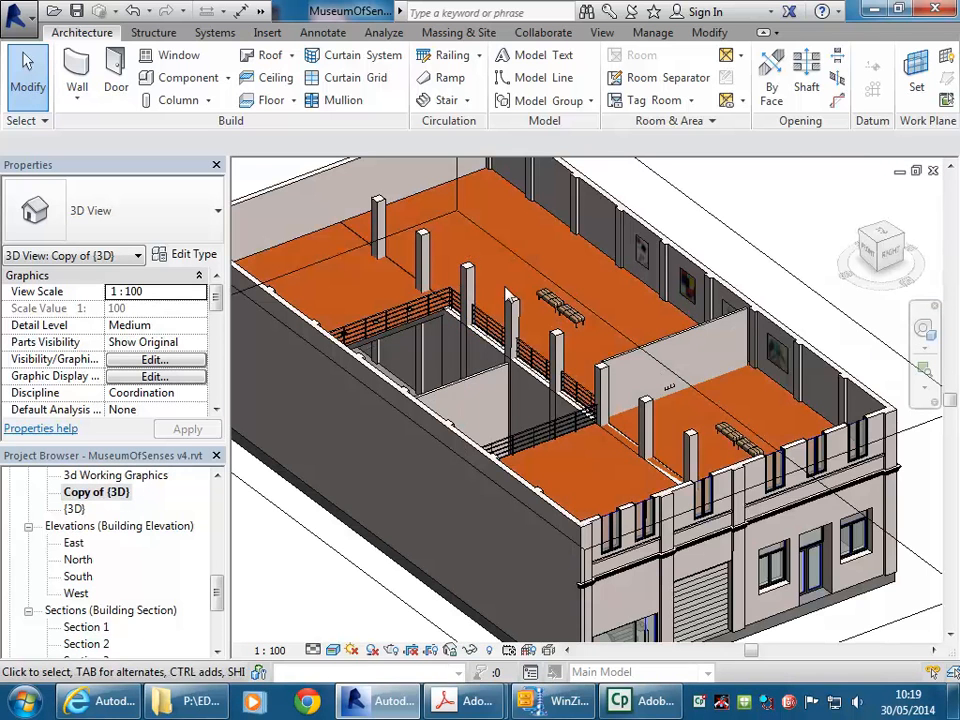
Shrink the section box from above, the stair side and the street front so it cuts through the ground-floor hall
{"action": "left_click", "coordinate": [771, 210]}
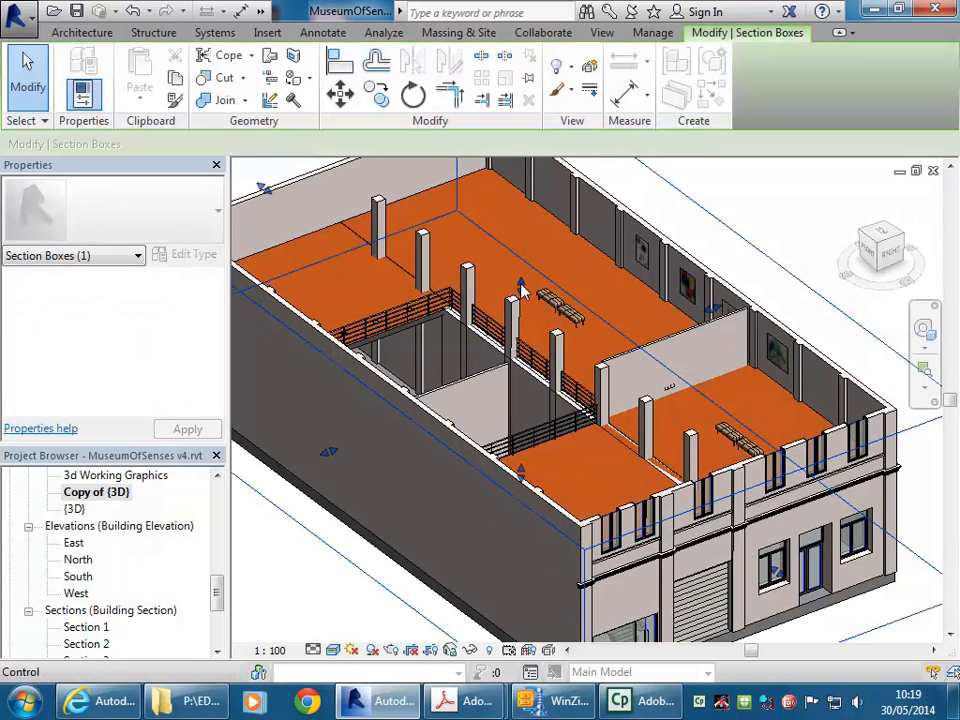
{"action": "left_click_drag", "start_coordinate": [520, 290], "coordinate": [519, 345]}
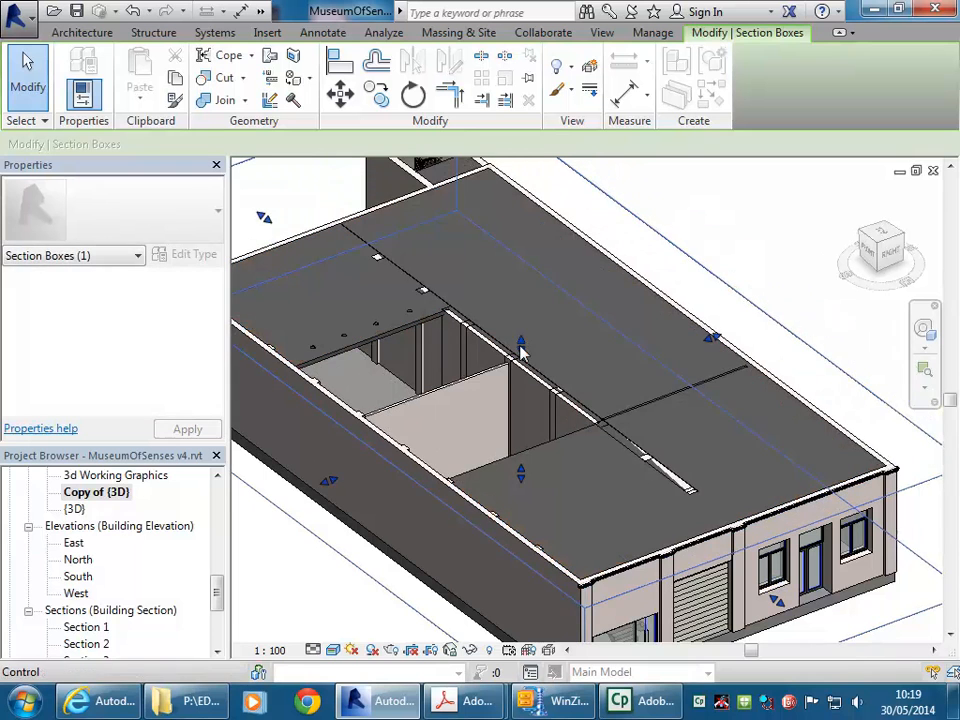
{"action": "left_click_drag", "start_coordinate": [330, 481], "coordinate": [485, 425]}
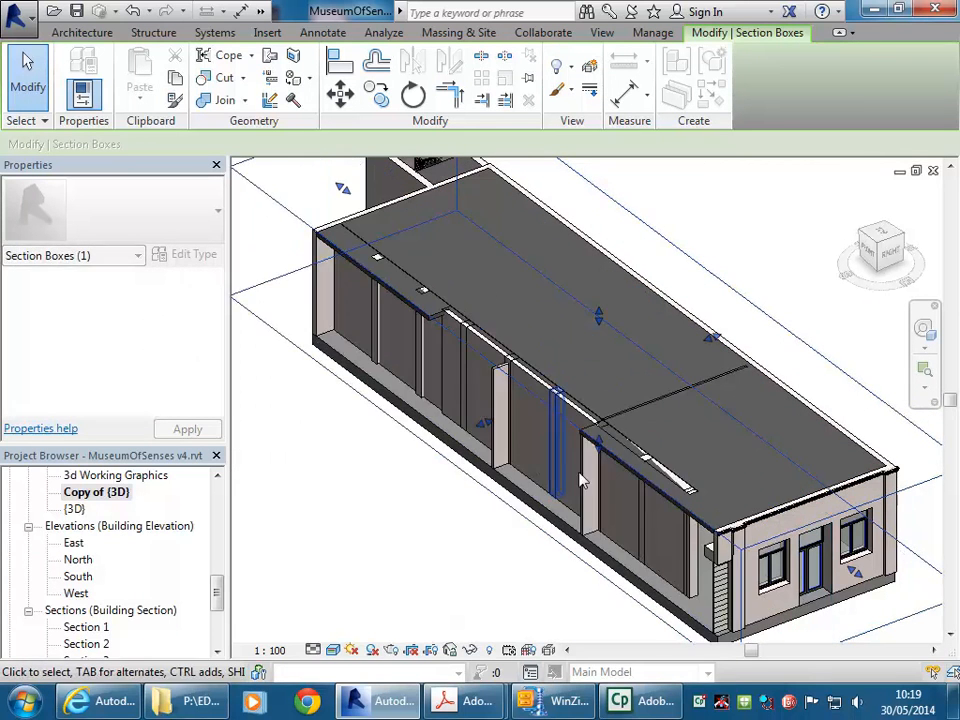
{"action": "left_click_drag", "start_coordinate": [860, 580], "coordinate": [594, 420]}
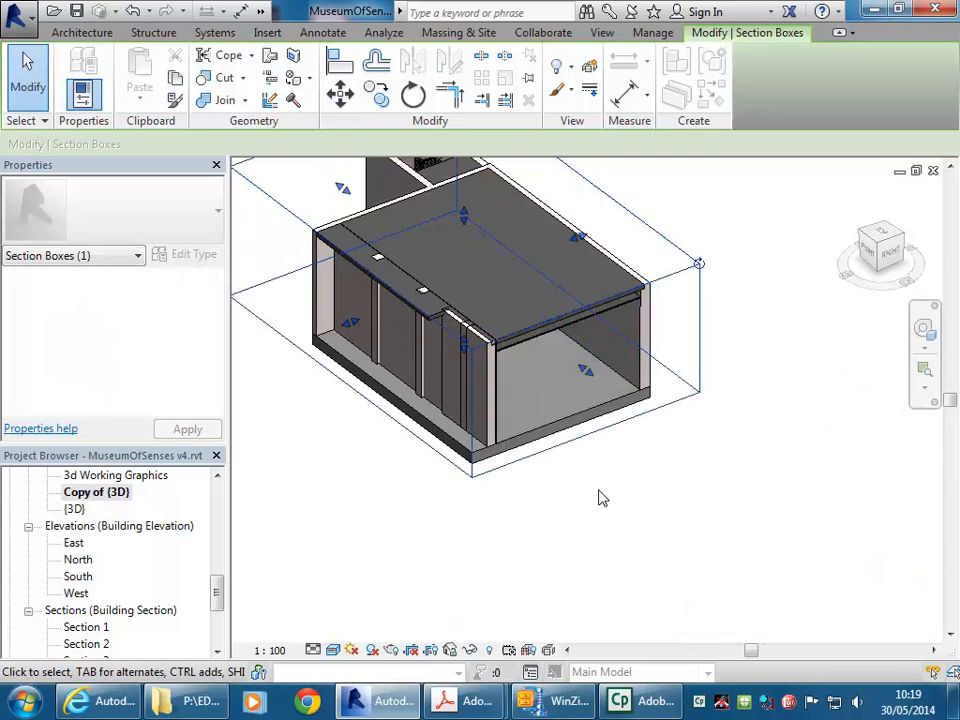
{"action": "middle_click_drag", "start_coordinate": [572, 403], "coordinate": [493, 407], "text": "shift"}
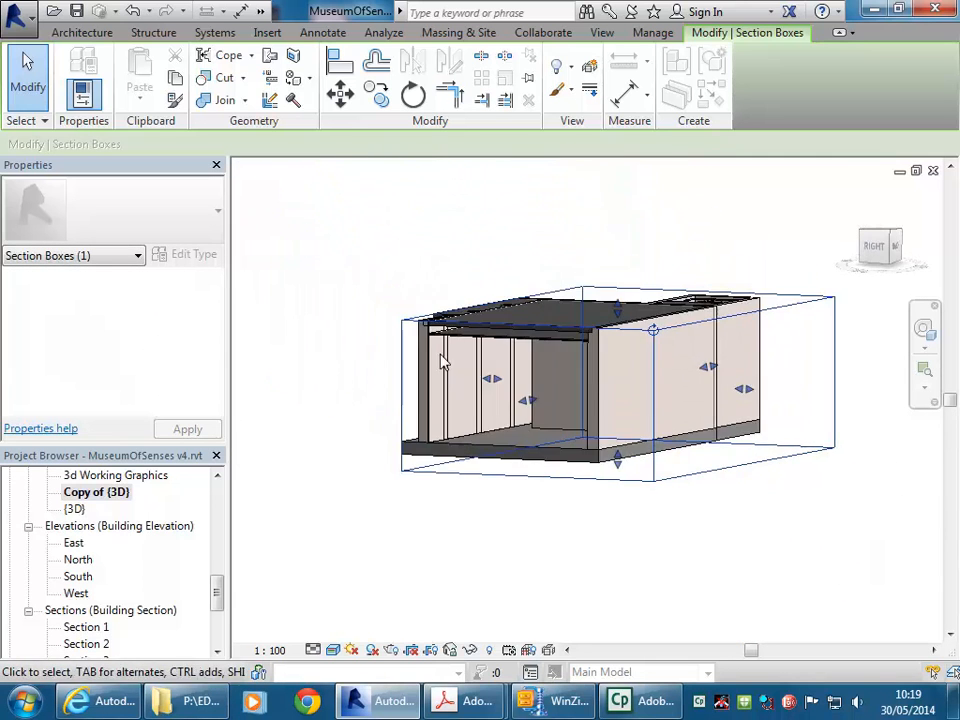
Attach the top of the Feature Wall 01 wall to the hall's compound ceiling
{"action": "scroll", "coordinate": [448, 362], "scroll_direction": "up", "scroll_amount": 2}
{"action": "scroll", "coordinate": [378, 305], "scroll_direction": "up", "scroll_amount": 2}
{"action": "middle_click_drag", "start_coordinate": [378, 305], "coordinate": [455, 366], "text": "shift"}
{"action": "left_click", "coordinate": [452, 364]}
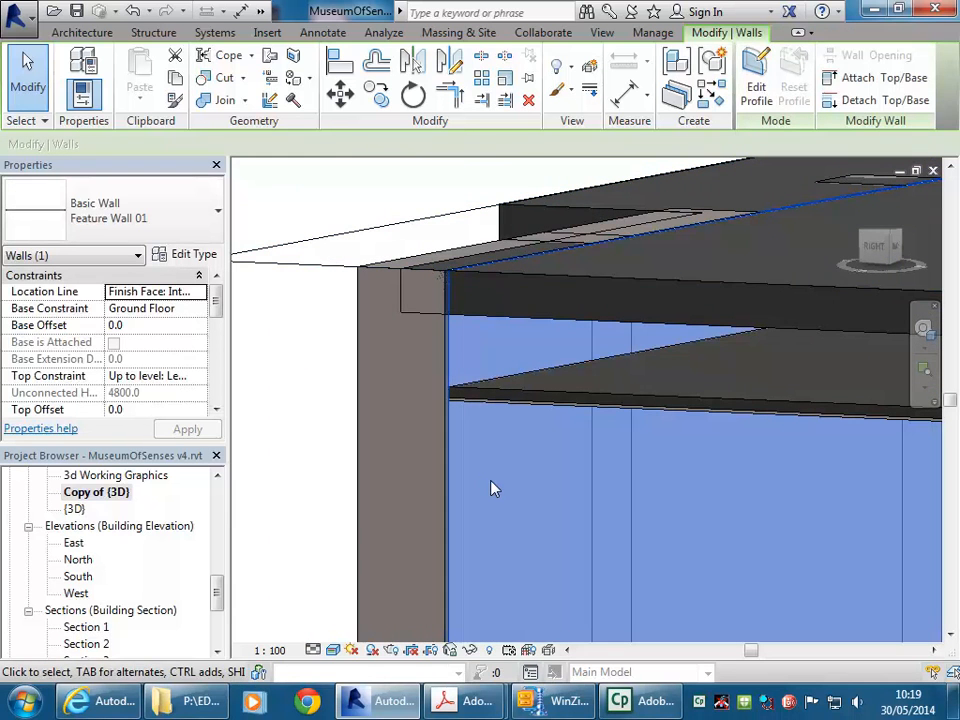
{"action": "left_click", "coordinate": [856, 78]}
{"action": "left_click", "coordinate": [500, 404]}
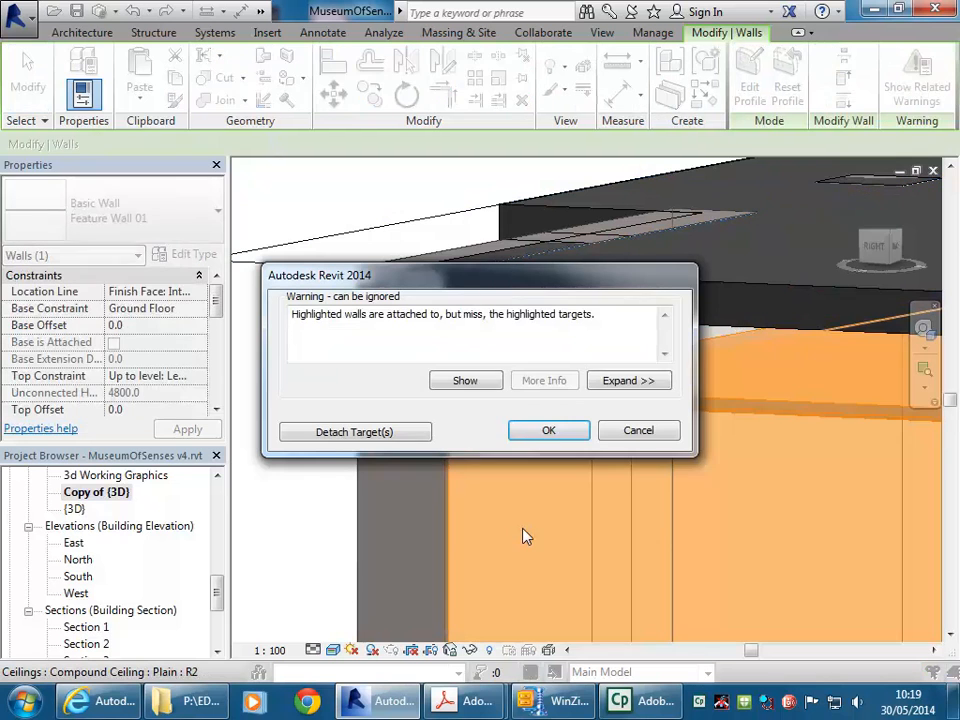
{"action": "left_click", "coordinate": [547, 434]}
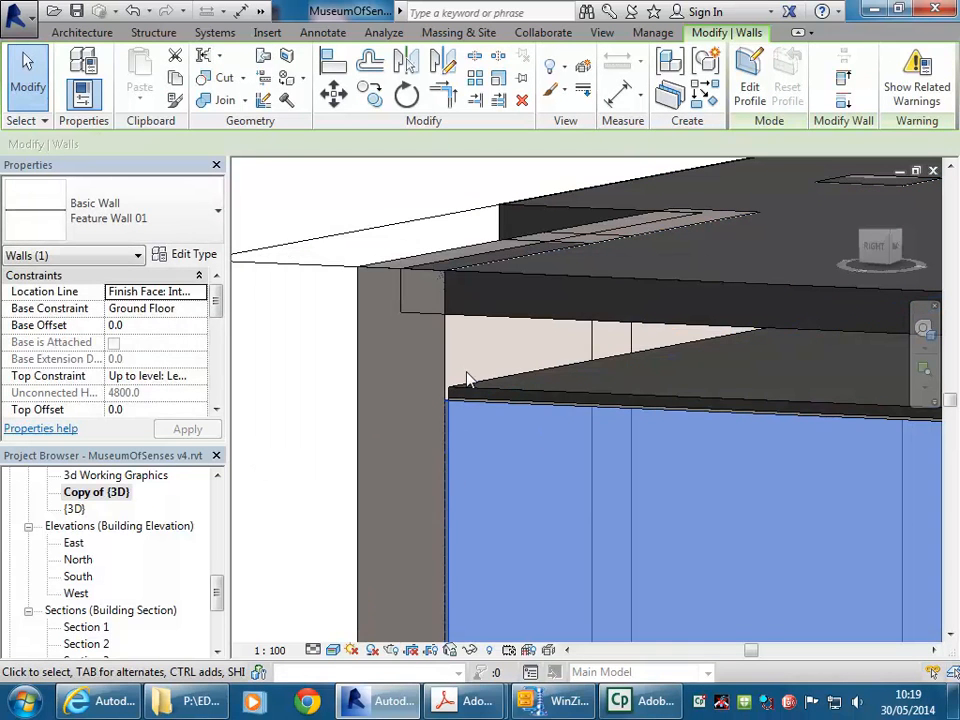
{"action": "key", "text": "Escape"}
Edit the ceiling boundary in the Ground Floor ceiling plan, aligning its feature-wall edge with the face of the Generic 400mm wall
{"action": "scroll", "coordinate": [462, 366], "scroll_direction": "up", "scroll_amount": 4}
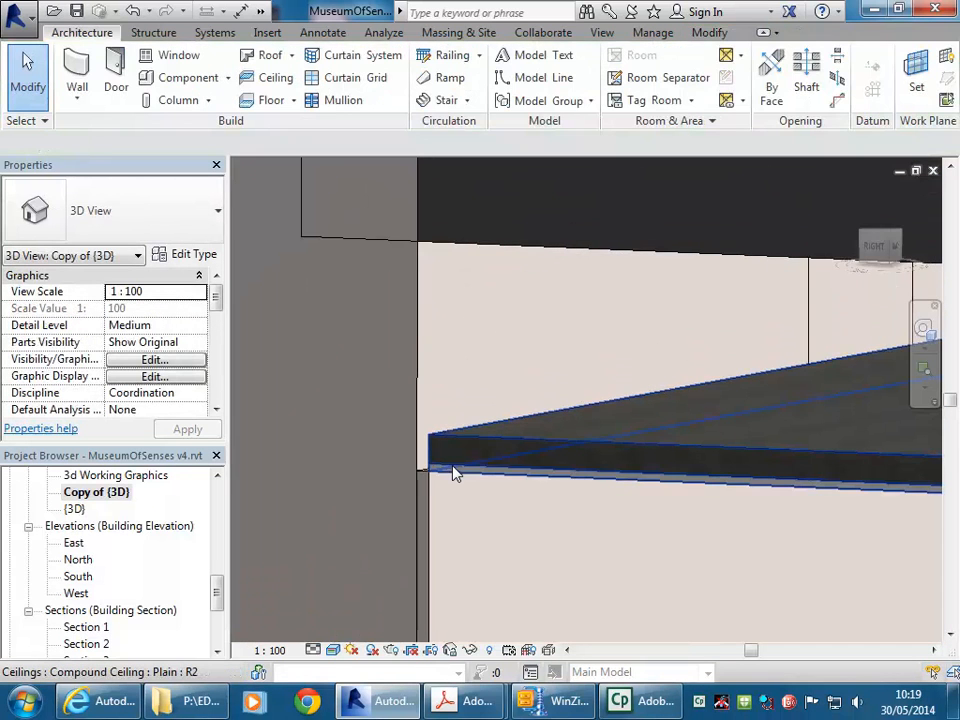
{"action": "left_click", "coordinate": [470, 443]}
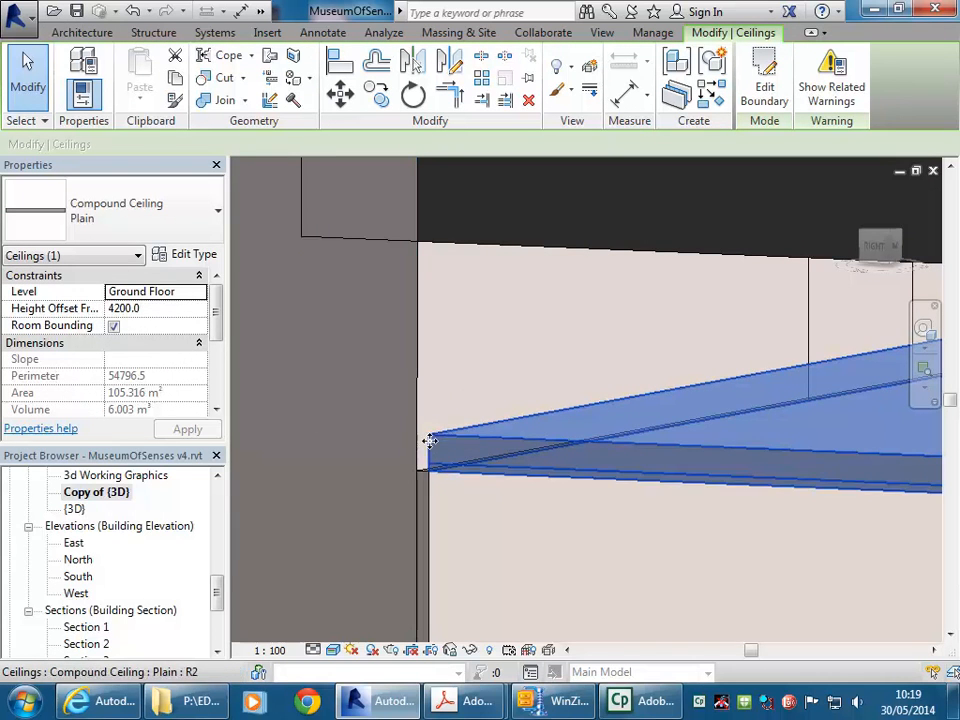
{"action": "left_click_drag", "start_coordinate": [220, 605], "coordinate": [216, 552]}
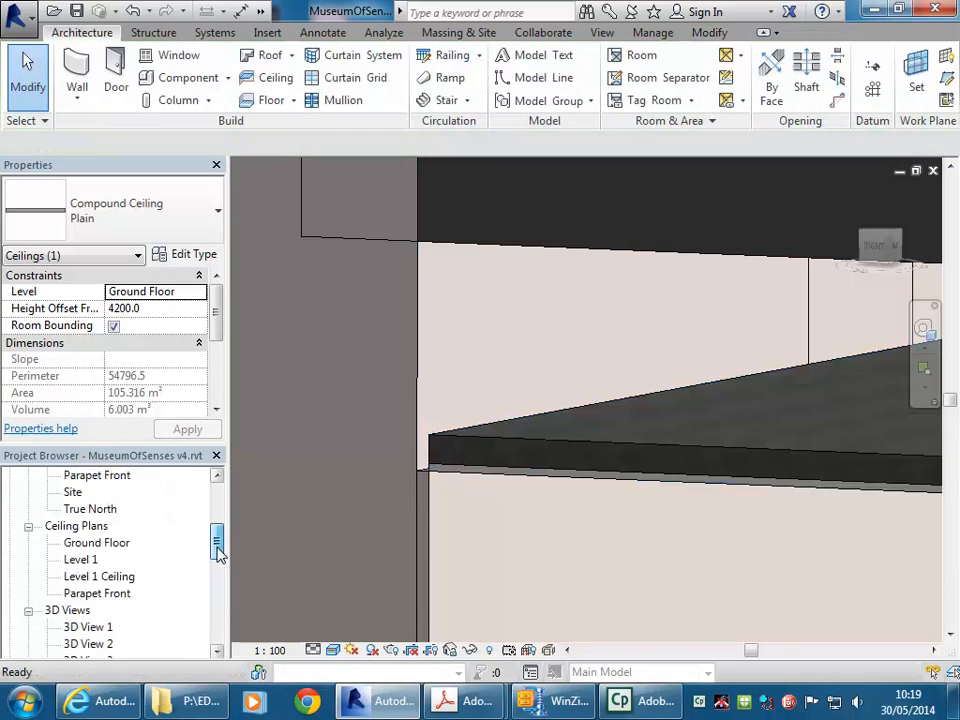
{"action": "double_click", "coordinate": [115, 545]}
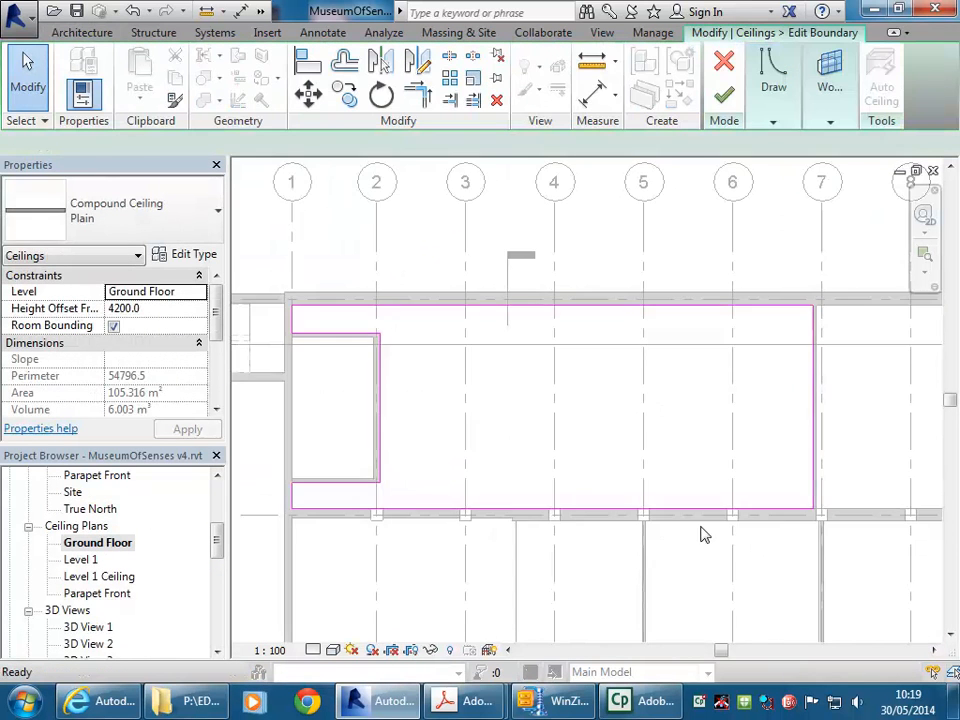
{"action": "scroll", "coordinate": [740, 520], "scroll_direction": "up", "scroll_amount": 6}
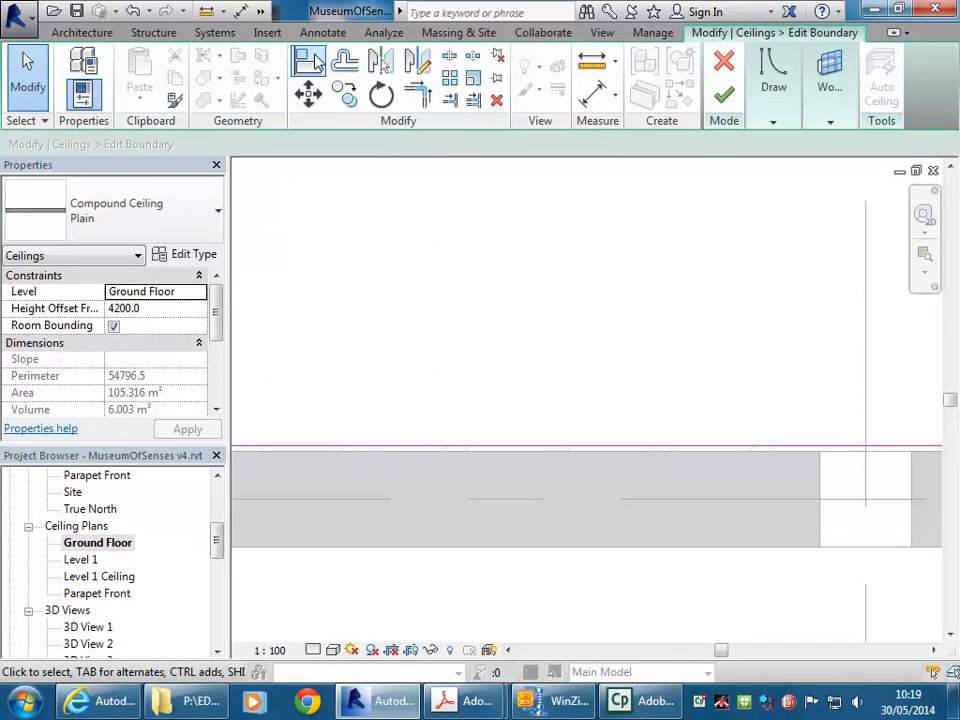
{"action": "left_click", "coordinate": [308, 62]}
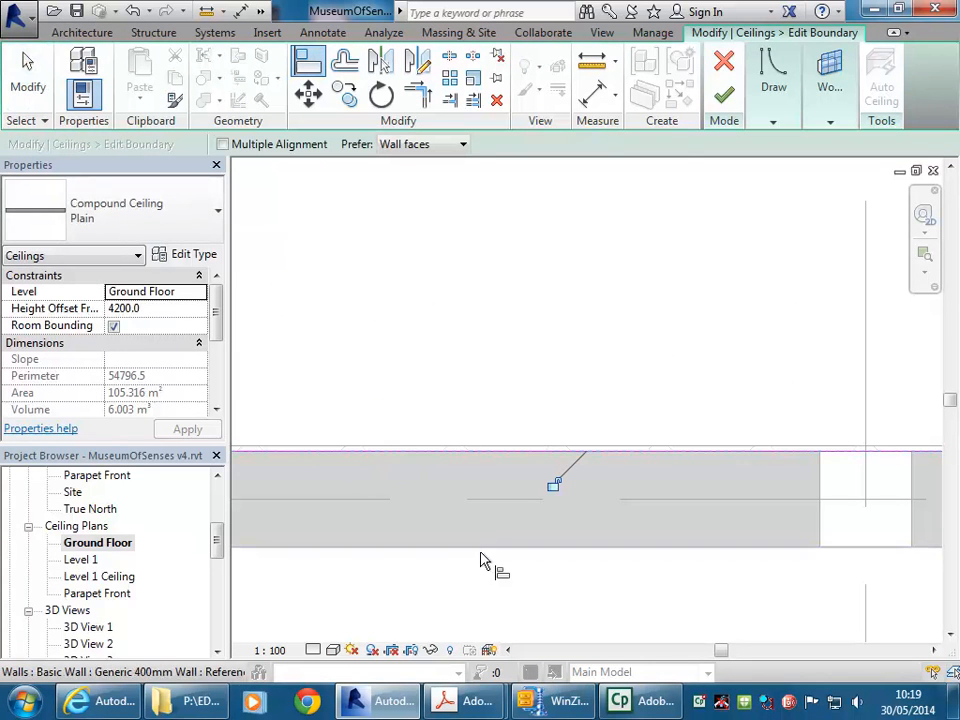
{"action": "left_click", "coordinate": [723, 95]}
{"action": "left_click", "coordinate": [447, 346]}
{"action": "scroll", "coordinate": [447, 347], "scroll_direction": "down", "scroll_amount": 5}
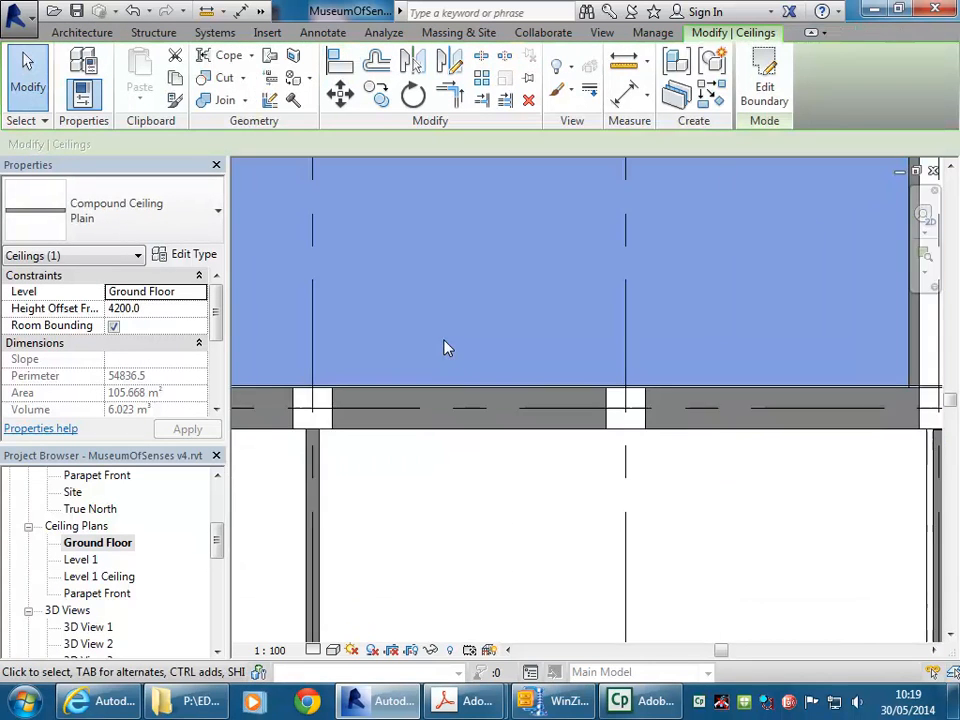
{"action": "left_click", "coordinate": [312, 564]}
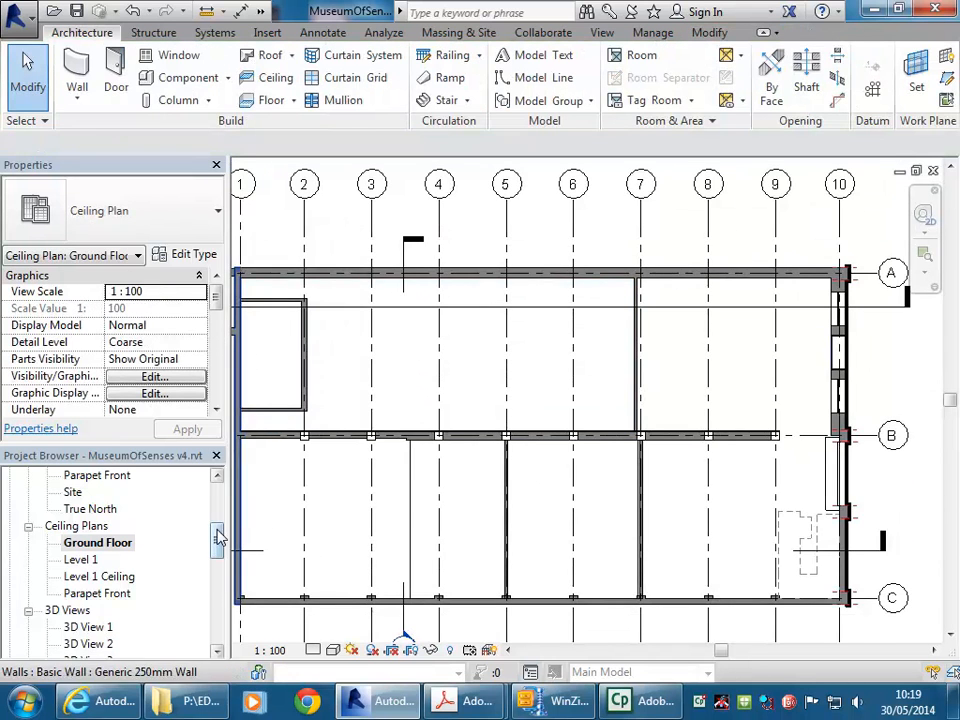
Reopen the Copy of {3D} view and examine the junction between the ceiling edge, the feature wall and the wall behind
{"action": "left_click_drag", "start_coordinate": [216, 540], "coordinate": [216, 572]}
{"action": "double_click", "coordinate": [125, 546]}
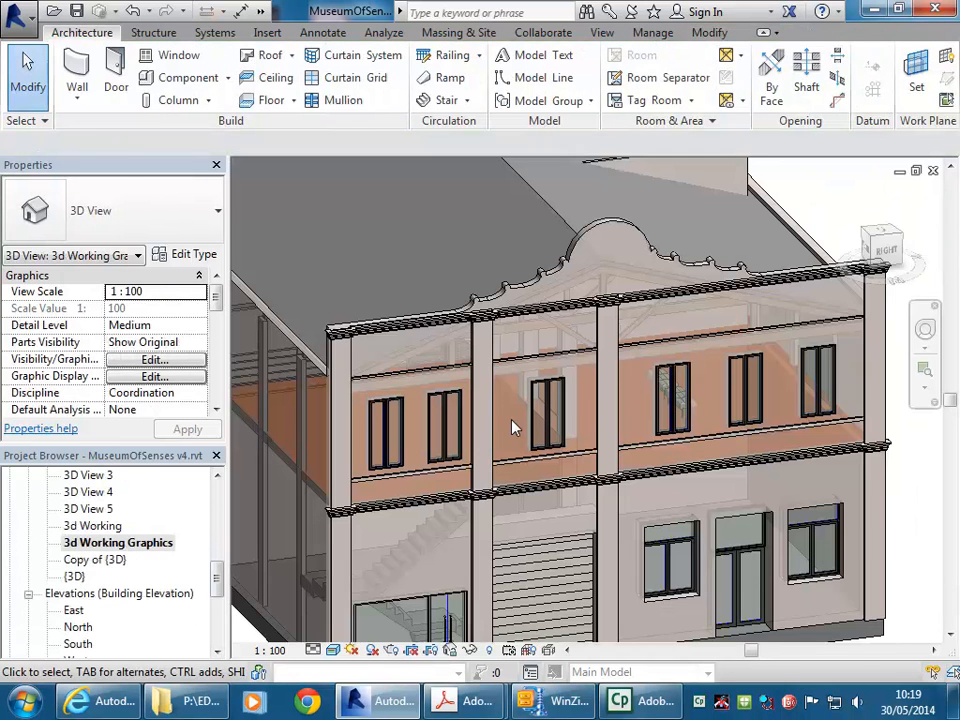
{"action": "left_click", "coordinate": [98, 559]}
{"action": "double_click", "coordinate": [92, 525]}
{"action": "double_click", "coordinate": [92, 560]}
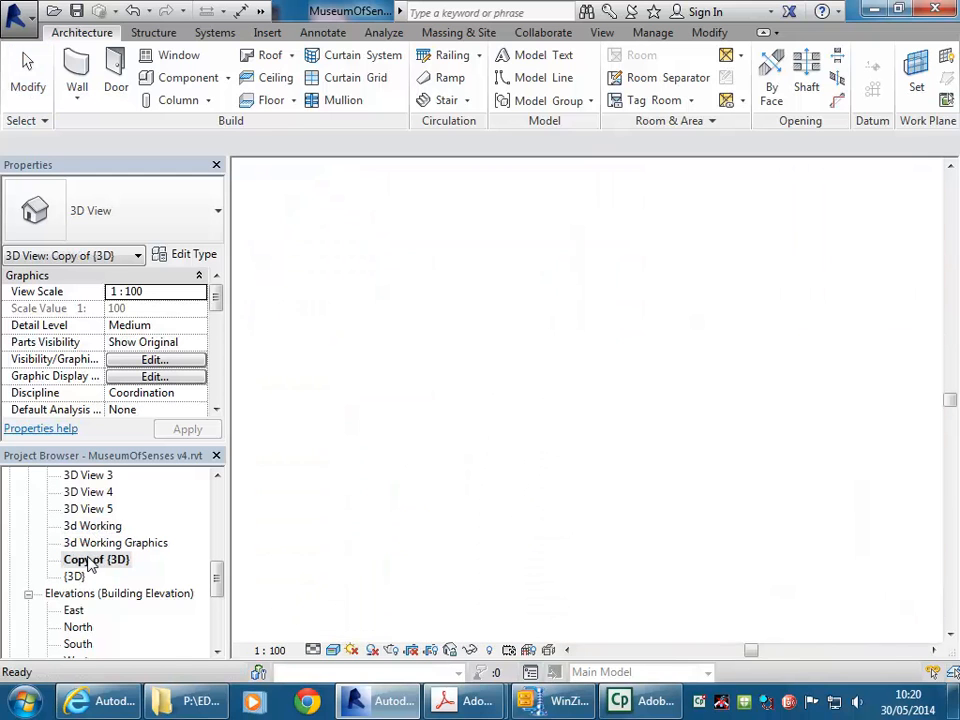
{"action": "scroll", "coordinate": [414, 481], "scroll_direction": "up", "scroll_amount": 2}
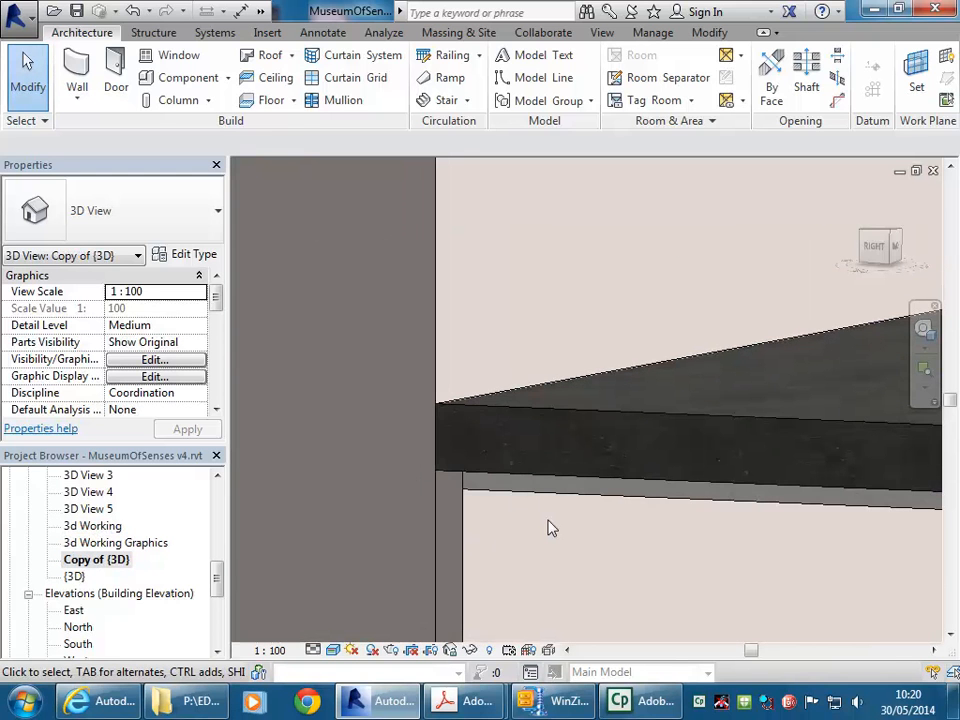
{"action": "middle_click_drag", "start_coordinate": [548, 531], "coordinate": [518, 510]}
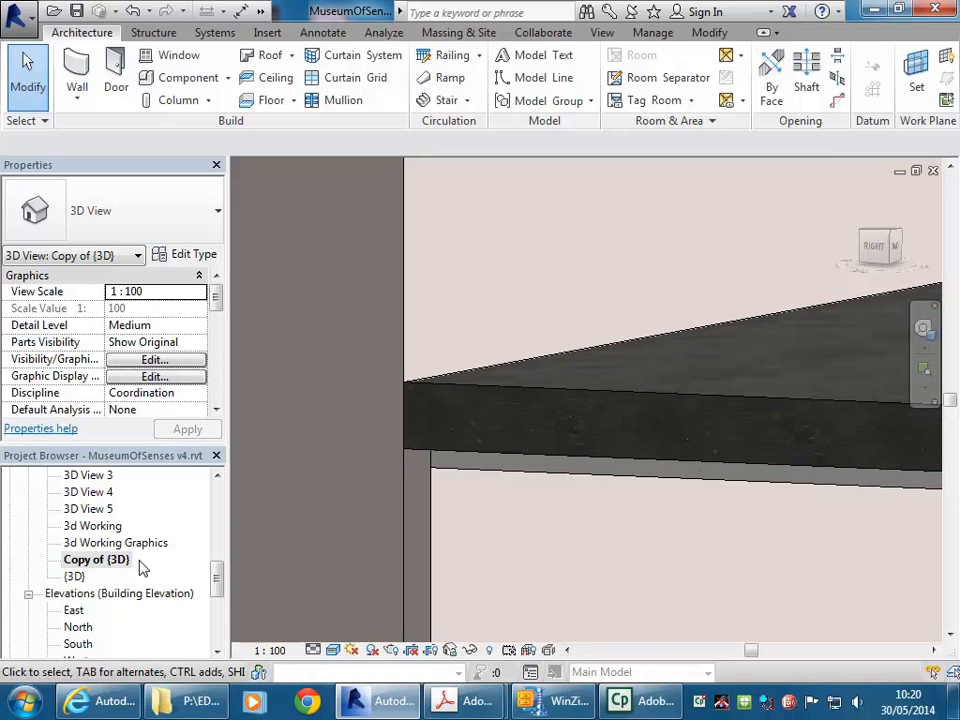
{"action": "mouse_move", "coordinate": [222, 595]}
{"action": "left_mouse_down"}
{"action": "mouse_move", "coordinate": [216, 611]}
{"action": "mouse_move", "coordinate": [217, 591]}
{"action": "left_mouse_up"}
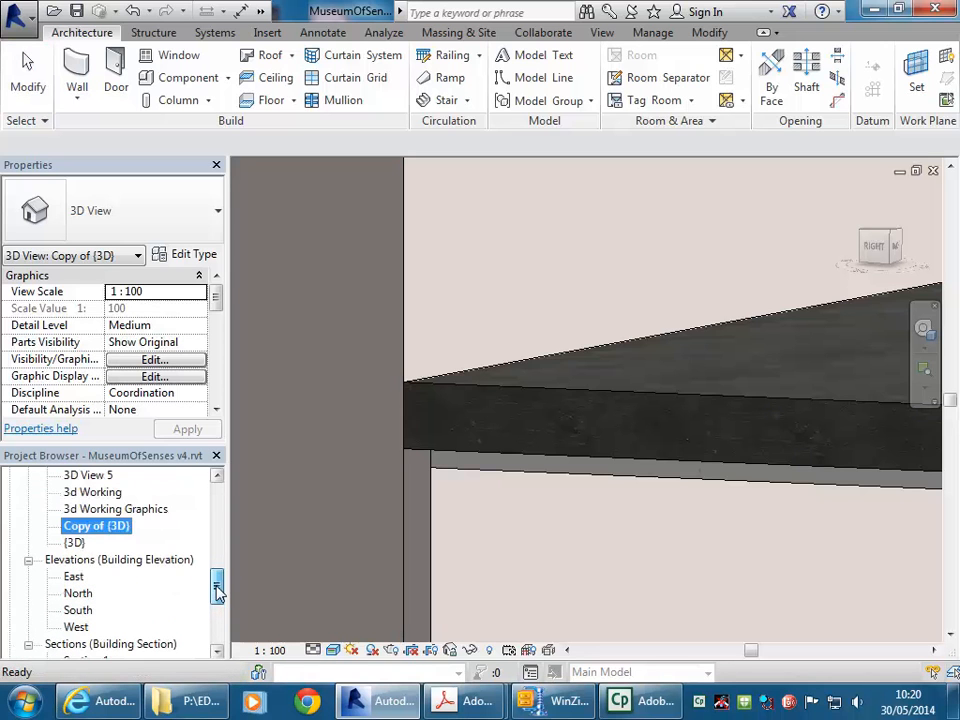
Open the Ground Floor ceiling plan at the hall area in front of the feature wall
{"action": "left_click_drag", "start_coordinate": [216, 588], "coordinate": [215, 528]}
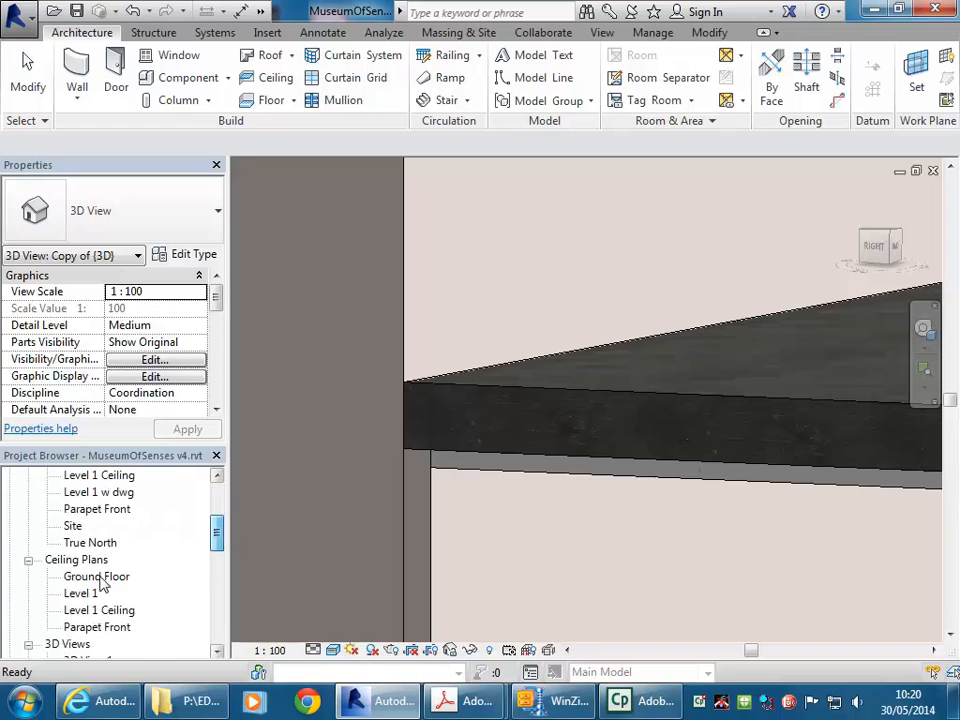
{"action": "double_click", "coordinate": [92, 576]}
{"action": "scroll", "coordinate": [390, 372], "scroll_direction": "up", "scroll_amount": 2}
{"action": "scroll", "coordinate": [425, 414], "scroll_direction": "up", "scroll_amount": 1}
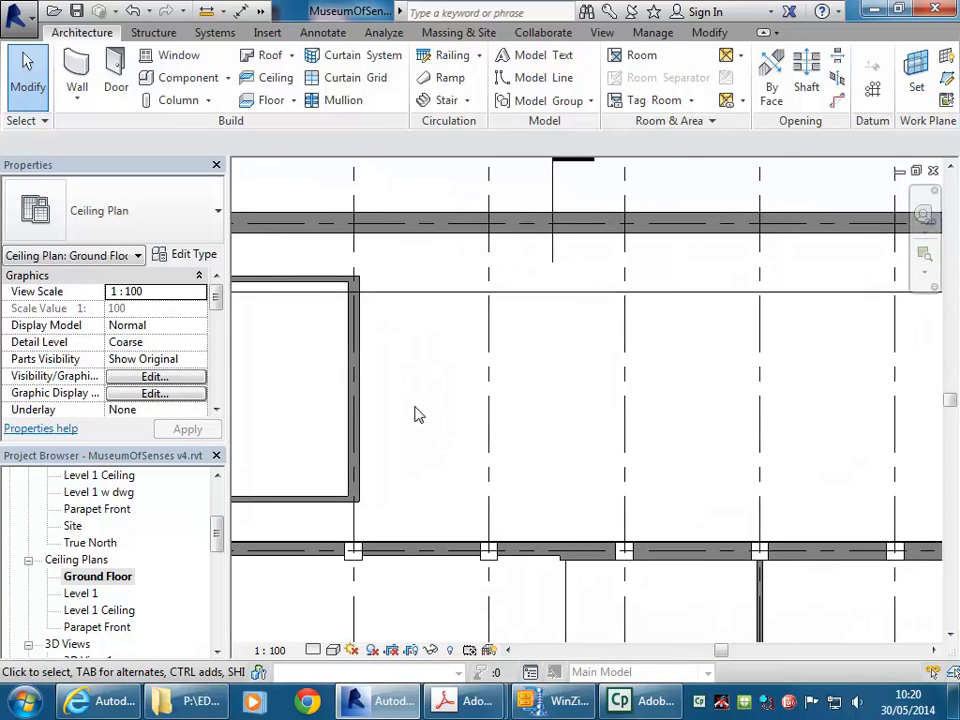
Start placing a component and look through the loaded component types for a suitable downlight
{"action": "left_click", "coordinate": [195, 79]}
{"action": "key", "text": "Escape"}
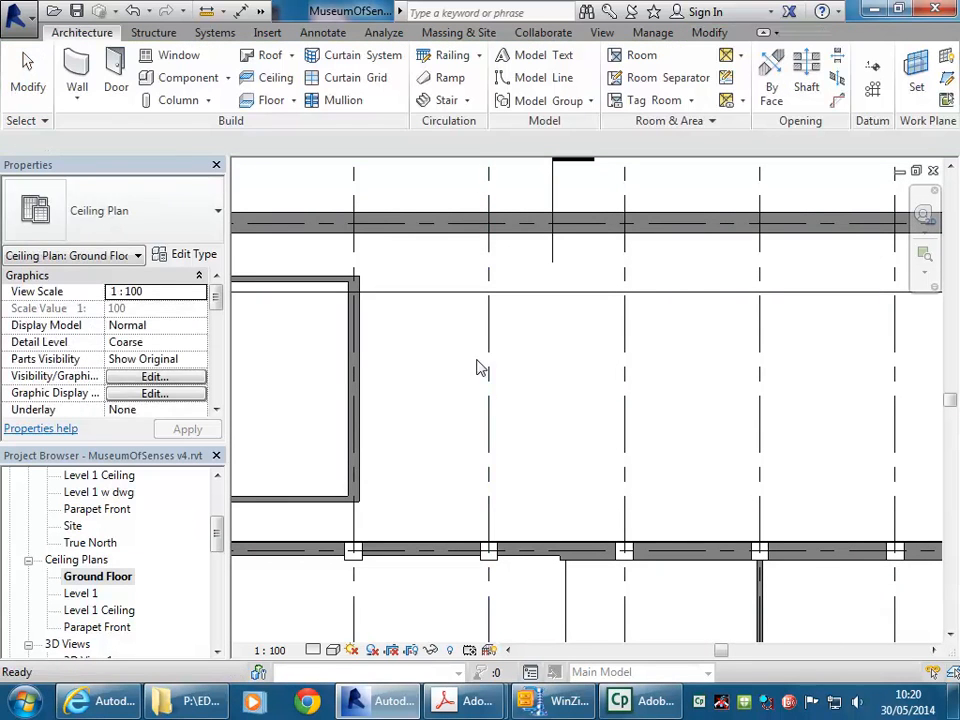
{"action": "left_click", "coordinate": [183, 87]}
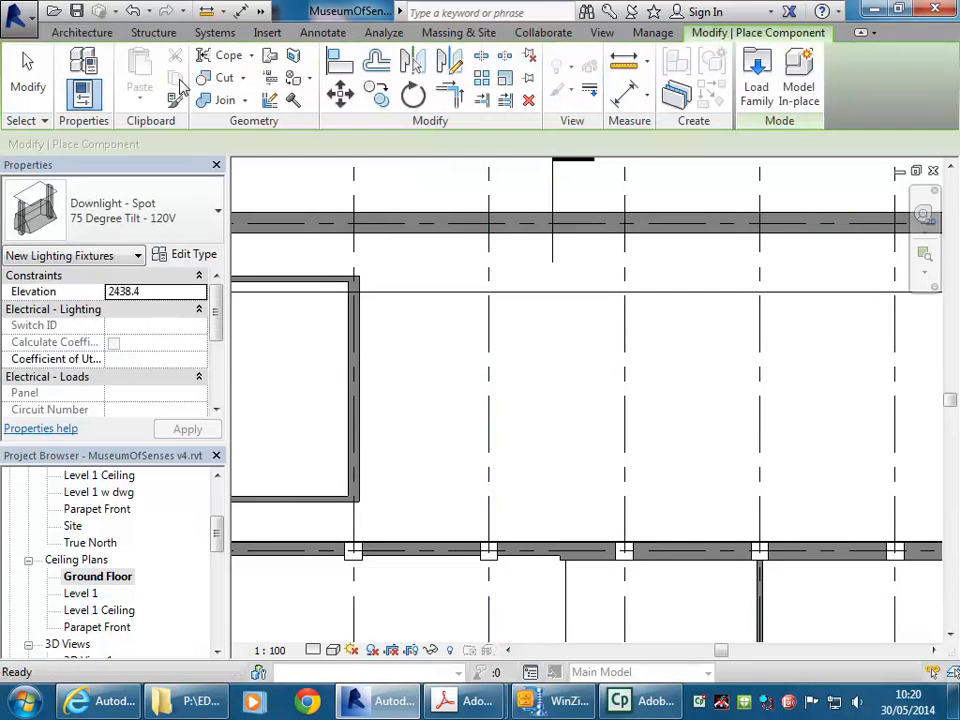
{"action": "left_click", "coordinate": [158, 218]}
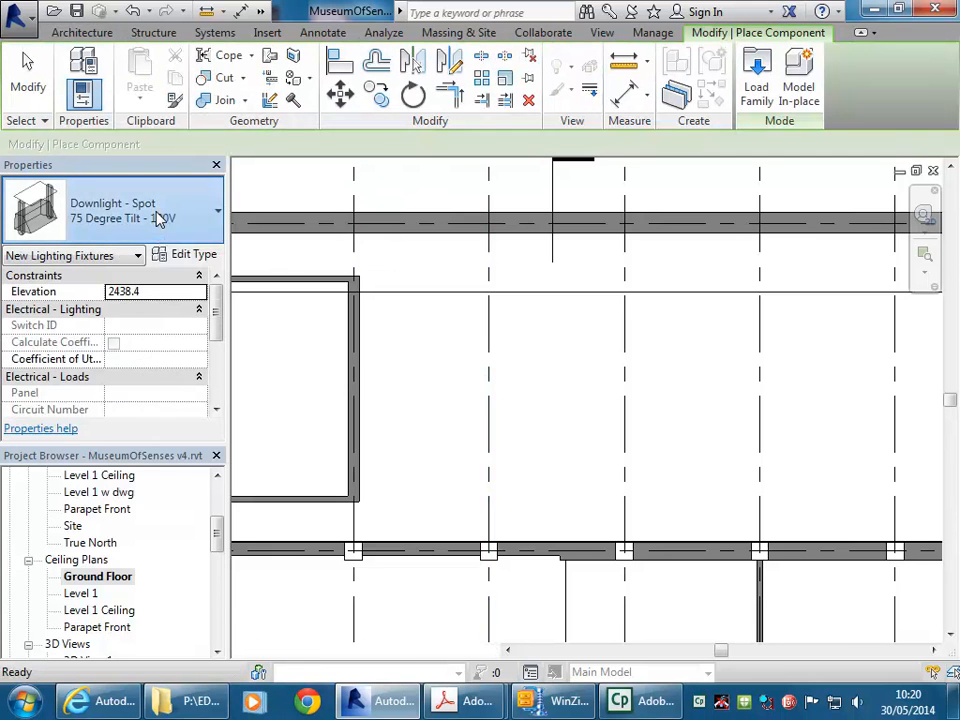
{"action": "left_click_drag", "start_coordinate": [218, 300], "coordinate": [204, 244]}
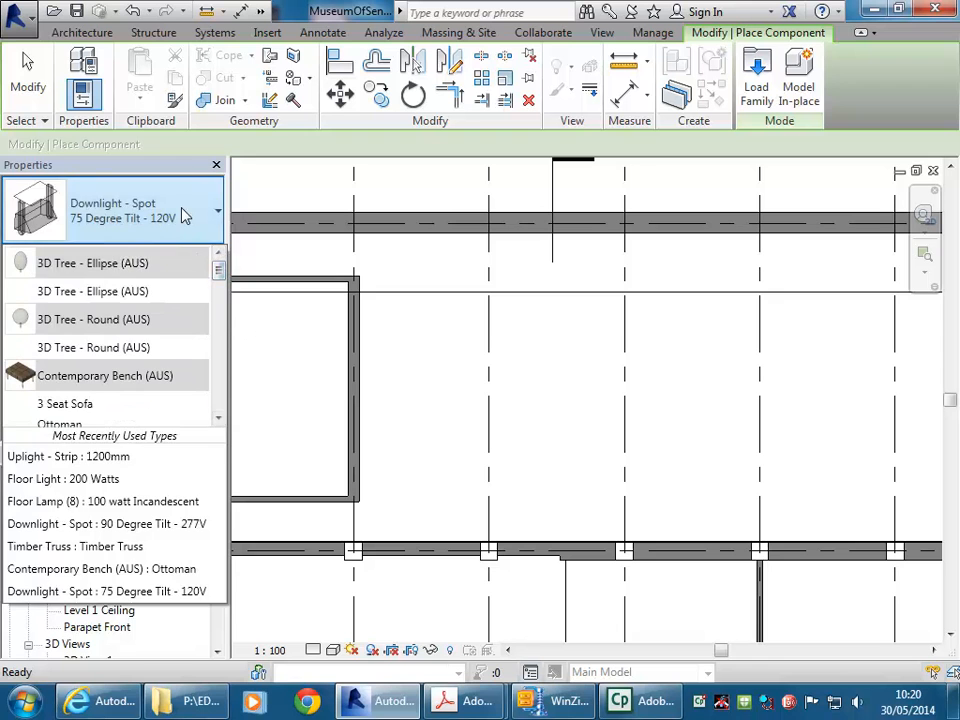
{"action": "left_click", "coordinate": [183, 210]}
Start loading a family and browse to the Revit Library folder inside EDU_DC_InteriorDesign on the StudentResources (P:) drive
{"action": "left_click", "coordinate": [756, 84]}
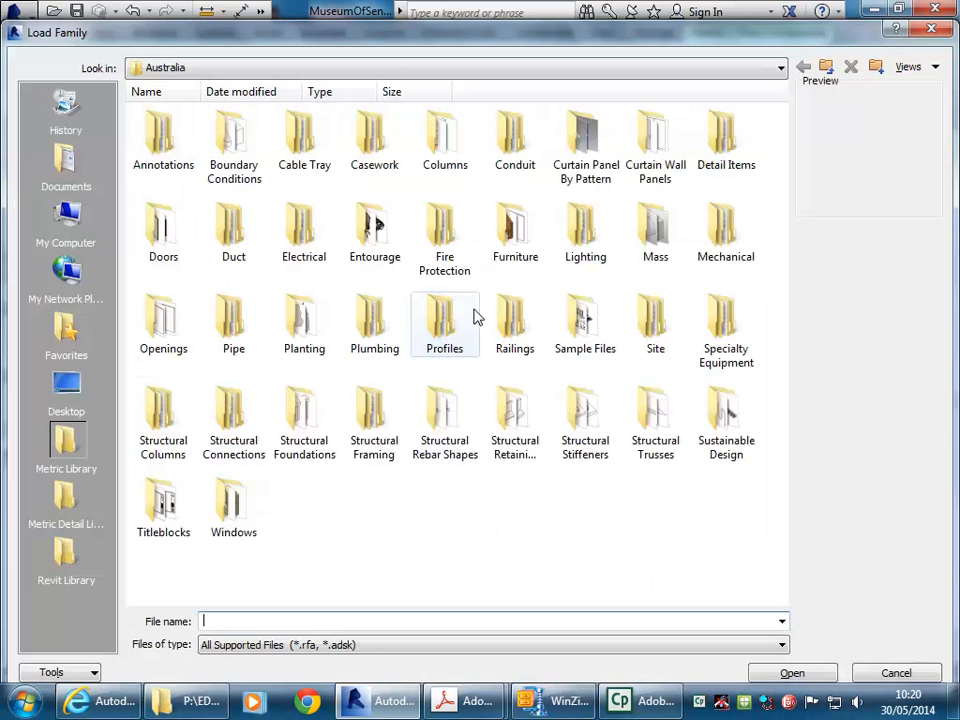
{"action": "left_click", "coordinate": [264, 68]}
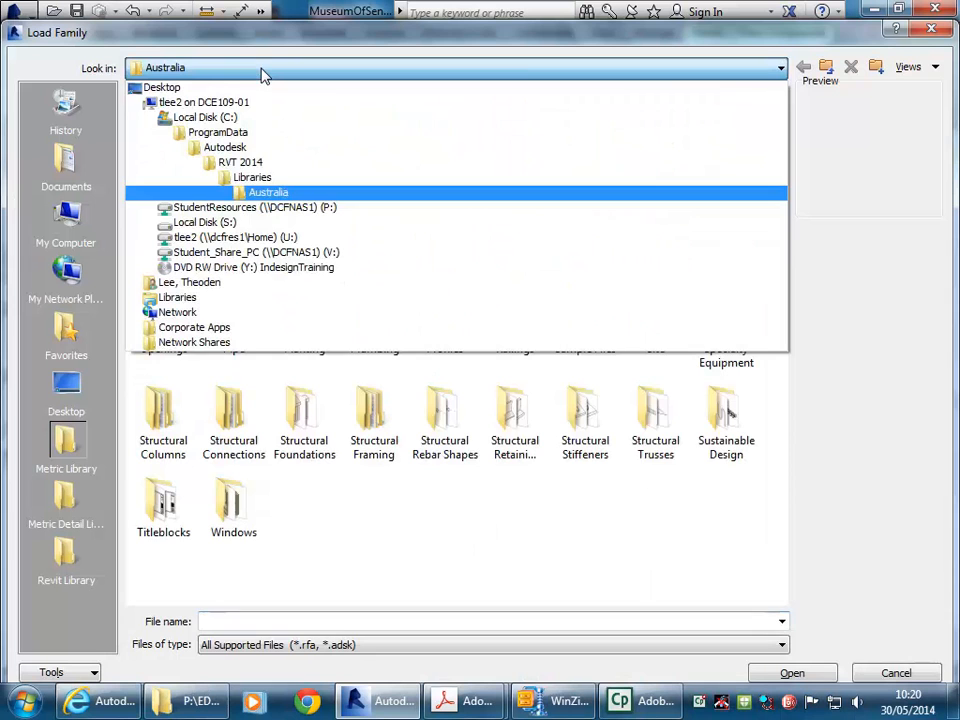
{"action": "left_click", "coordinate": [253, 208]}
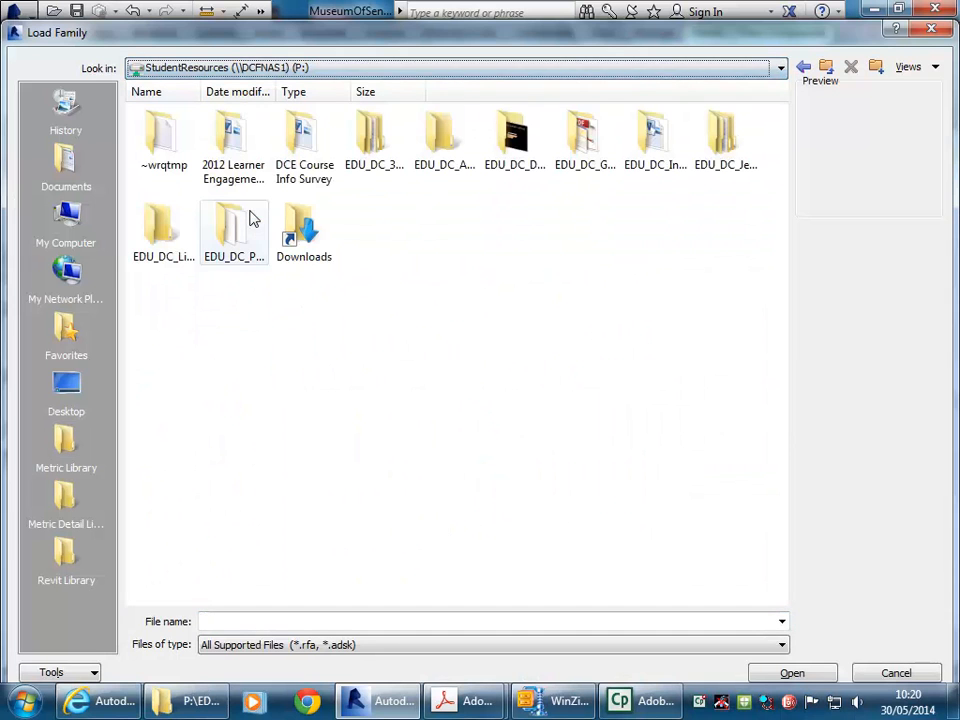
{"action": "double_click", "coordinate": [644, 150]}
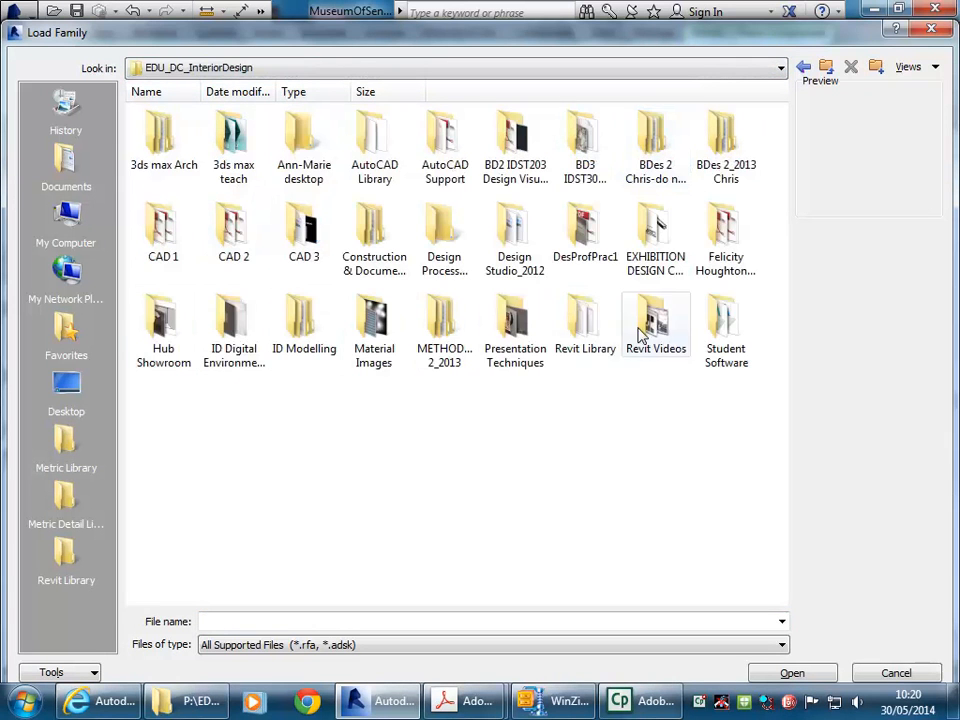
{"action": "double_click", "coordinate": [585, 330]}
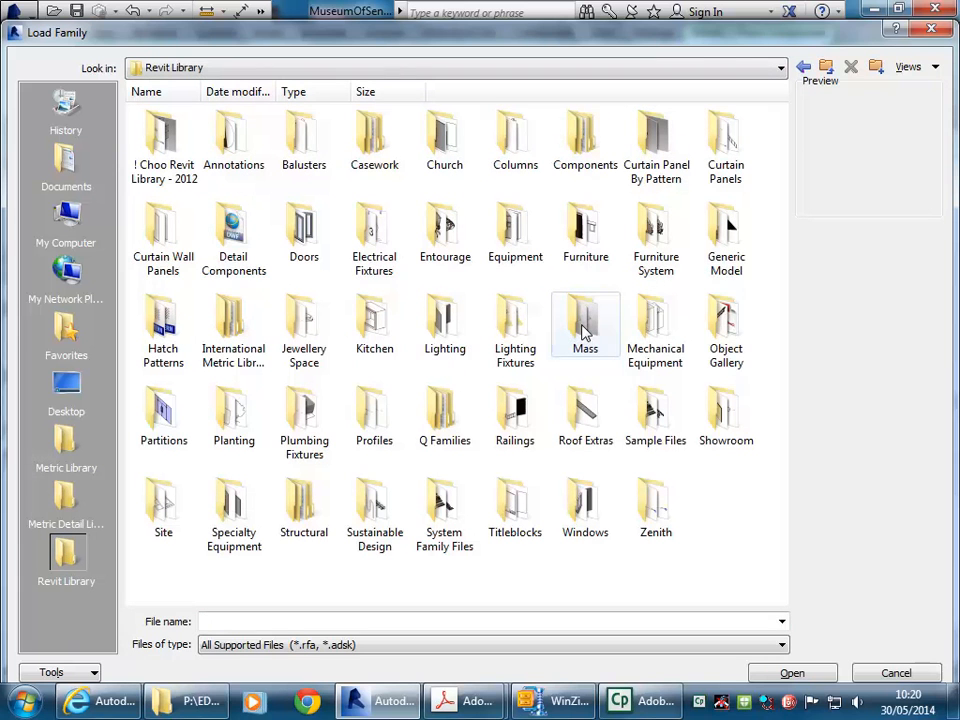
Preview the Under Cabinet and Recessed Can downlight families in the Lighting folder, and return to the Revit Library folder
{"action": "double_click", "coordinate": [441, 330]}
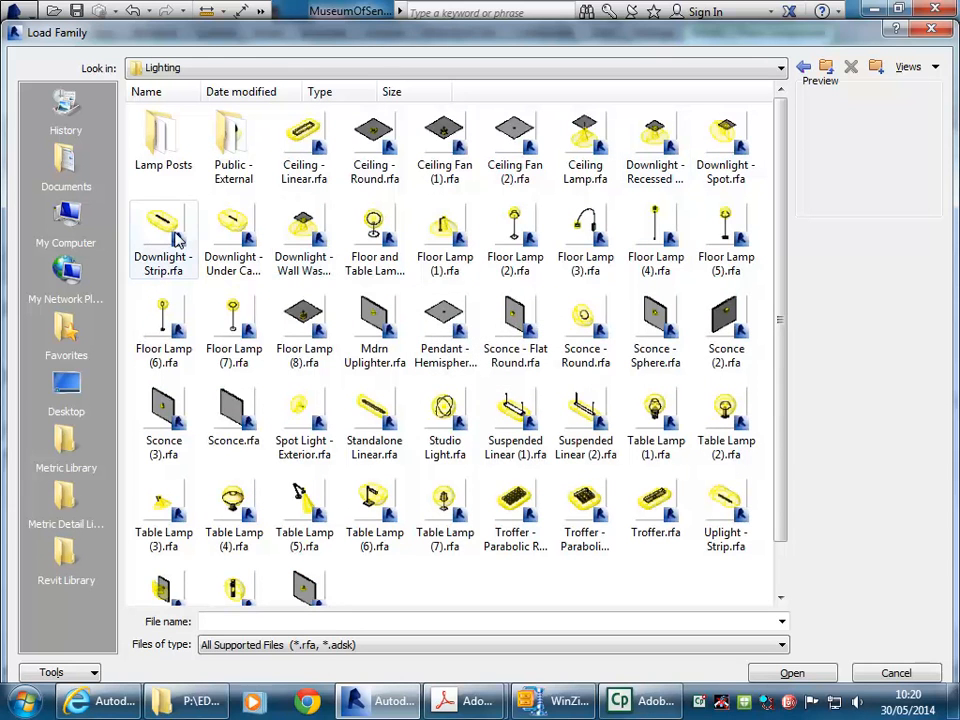
{"action": "left_click", "coordinate": [242, 237]}
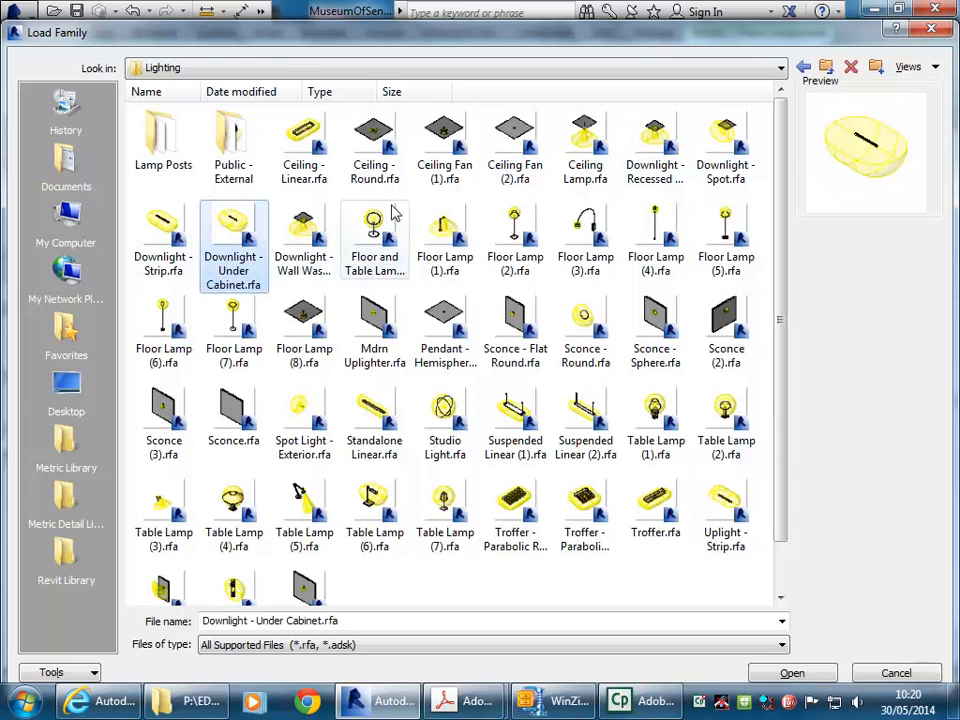
{"action": "left_click", "coordinate": [651, 158]}
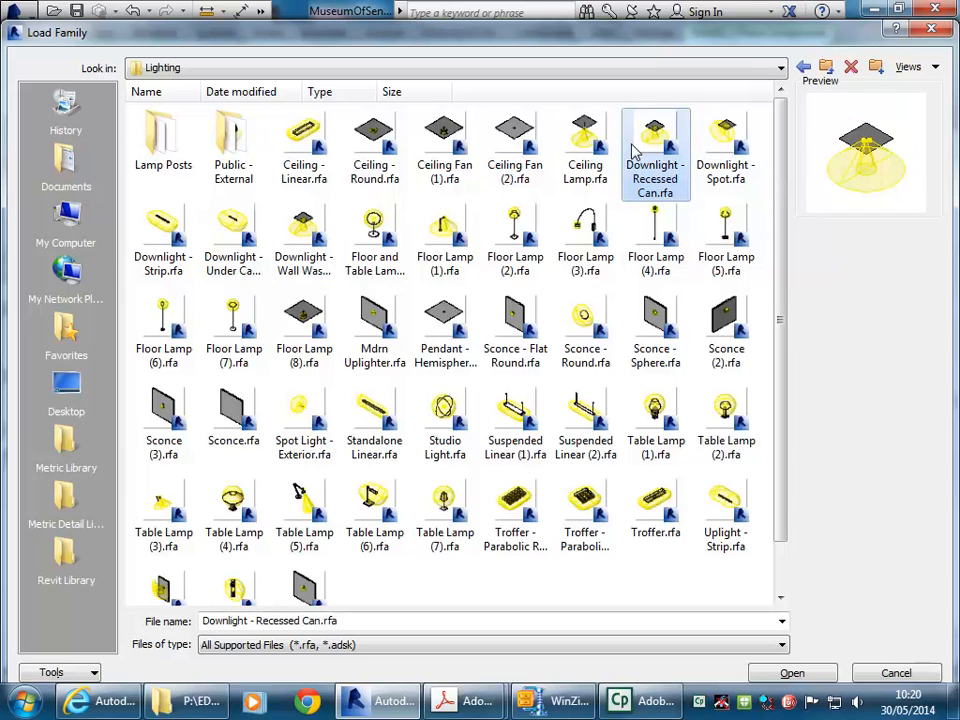
{"action": "left_click", "coordinate": [825, 66]}
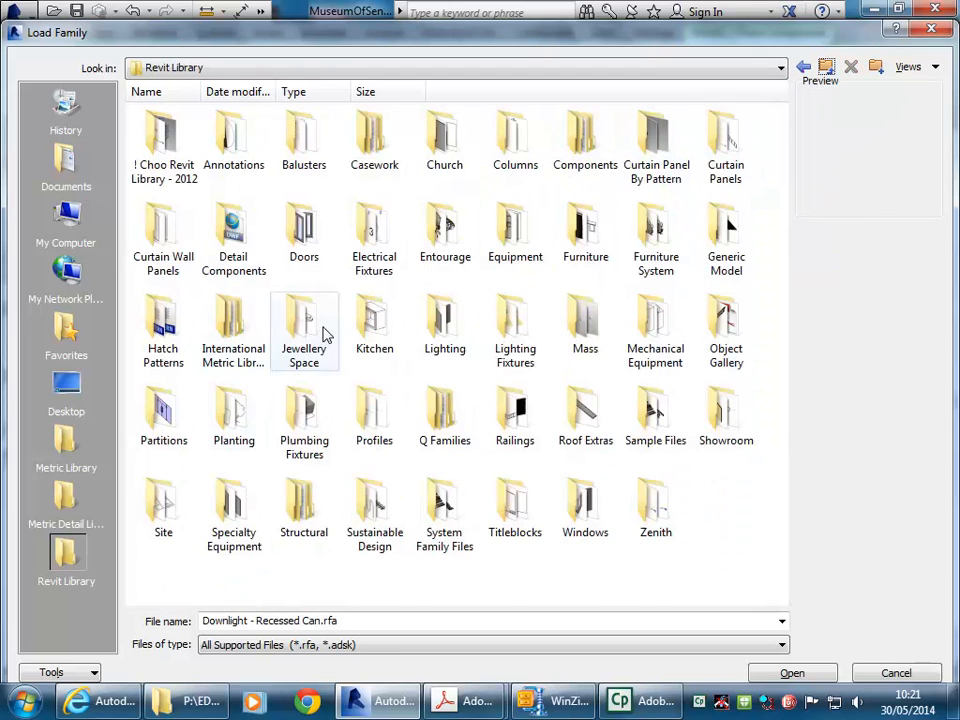
Load the family Downlight - Recessed Can Glow.rfa from the Lighting Fixtures folder
{"action": "double_click", "coordinate": [515, 325]}
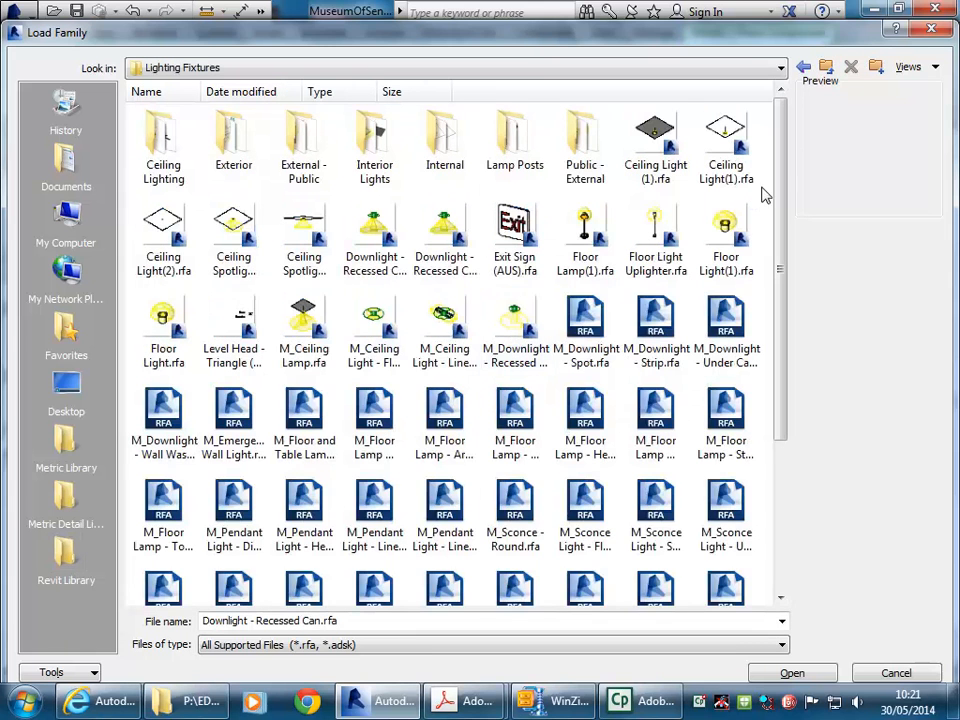
{"action": "left_click", "coordinate": [375, 235]}
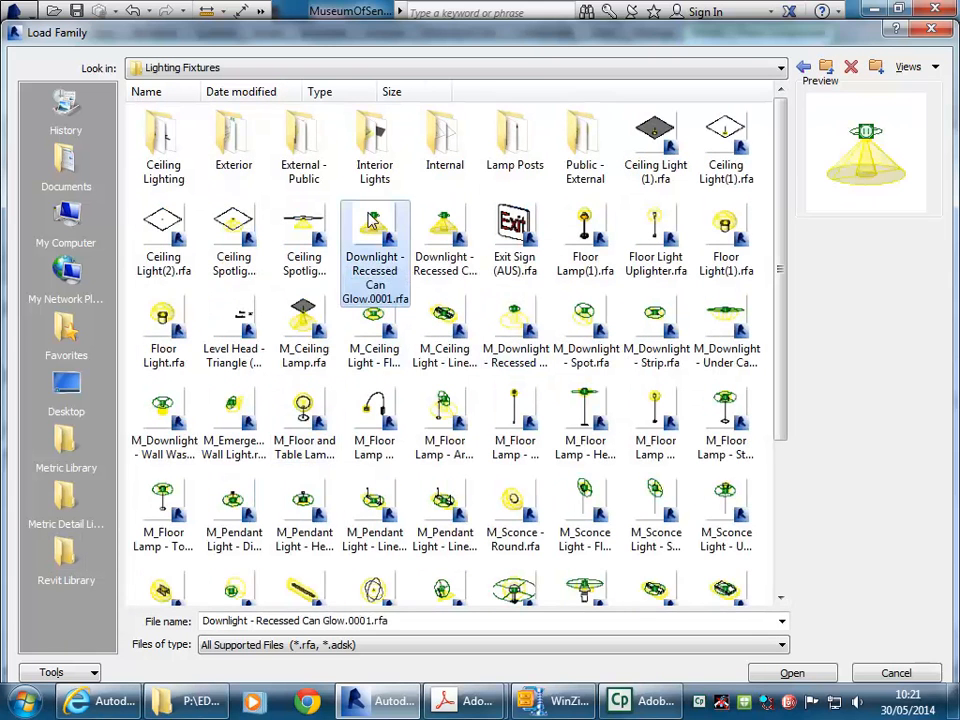
{"action": "left_click", "coordinate": [452, 230]}
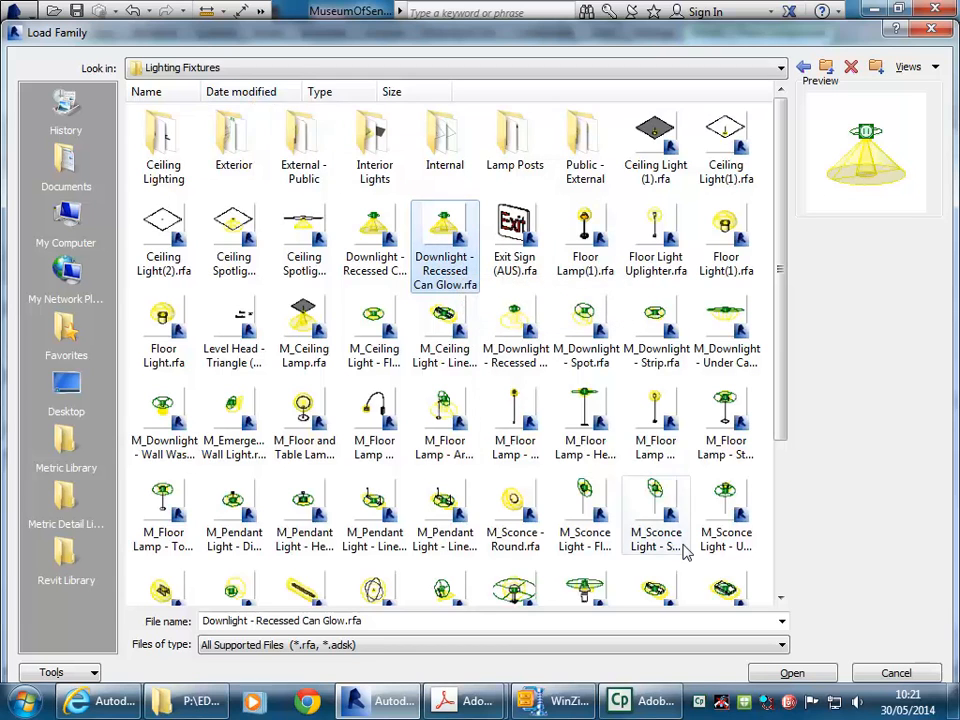
{"action": "left_click", "coordinate": [792, 676]}
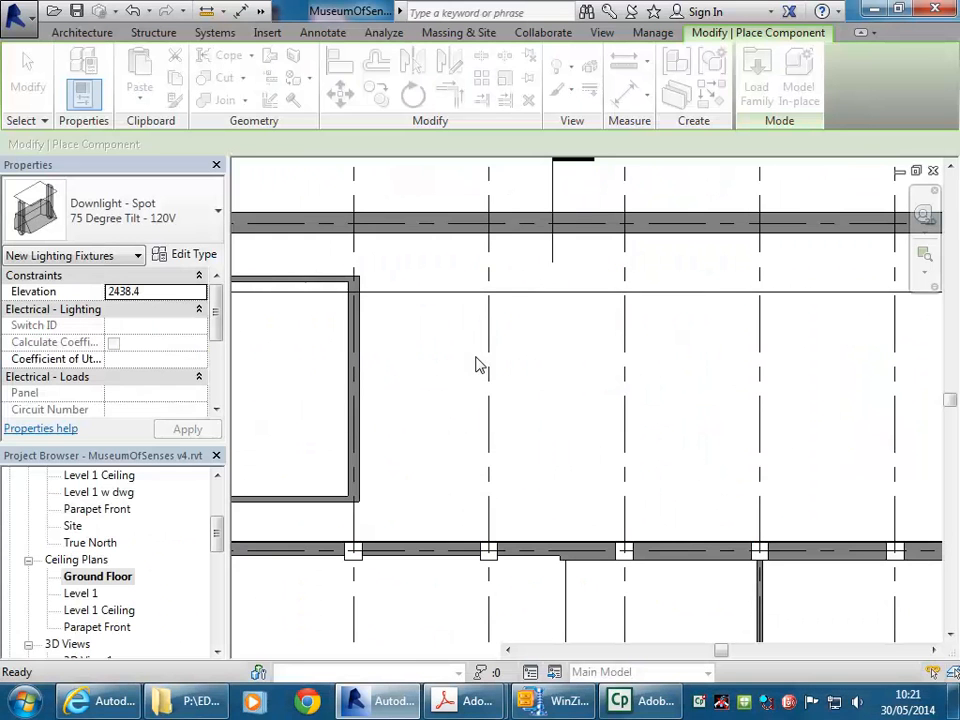
Place three 152mm Incandescent - 120V recessed can downlights in a row on the ceiling, about 600 mm in front of the feature wall
{"action": "middle_click_drag", "start_coordinate": [406, 310], "coordinate": [447, 326]}
{"action": "scroll", "coordinate": [392, 309], "scroll_direction": "up", "scroll_amount": 1}
{"action": "scroll", "coordinate": [433, 312], "scroll_direction": "up", "scroll_amount": 3}
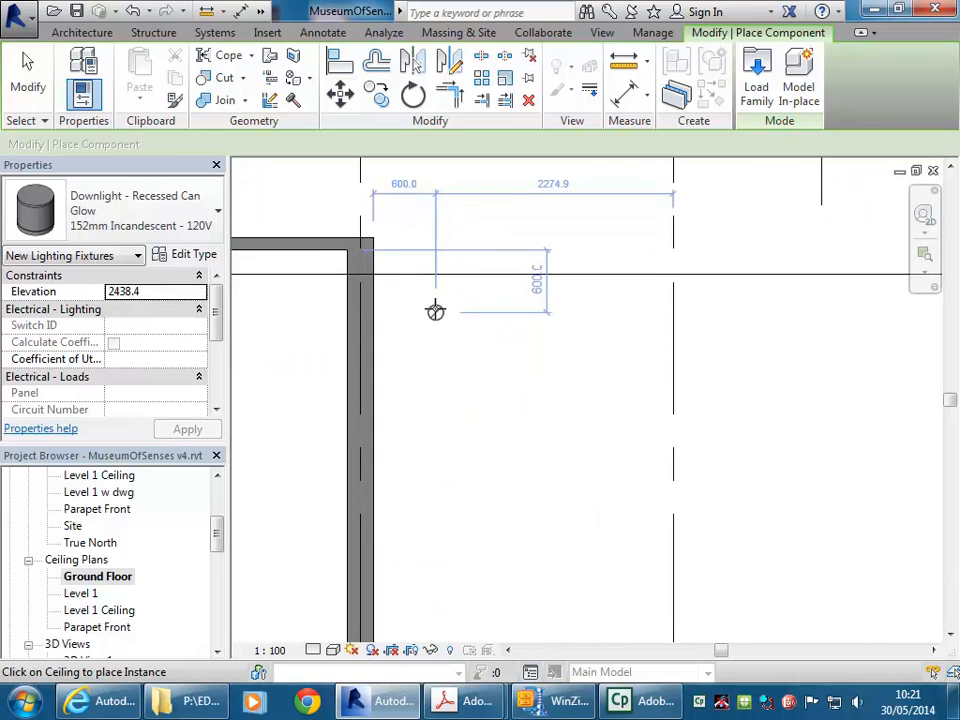
{"action": "scroll", "coordinate": [433, 314], "scroll_direction": "down", "scroll_amount": 2}
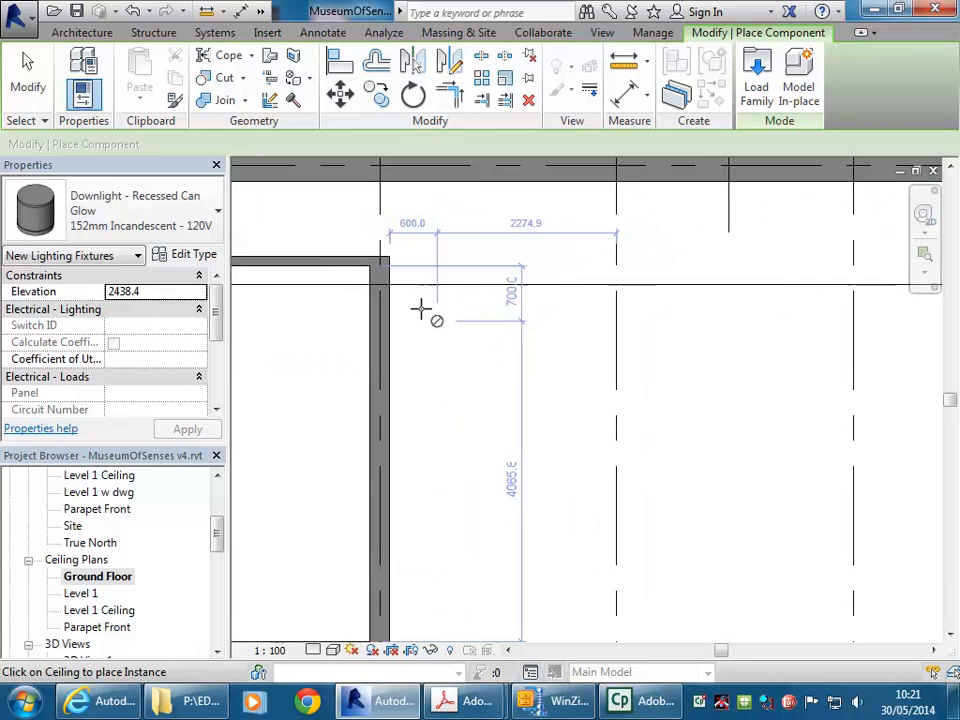
{"action": "left_click", "coordinate": [420, 305]}
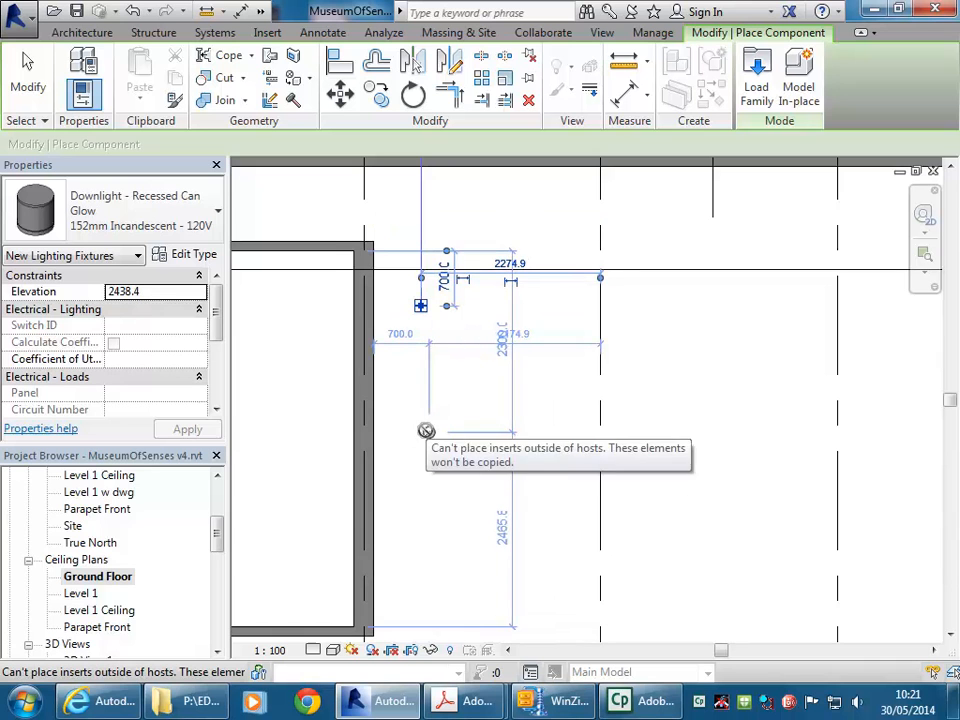
{"action": "scroll", "coordinate": [424, 431], "scroll_direction": "up", "scroll_amount": 2}
{"action": "middle_click_drag", "start_coordinate": [428, 483], "coordinate": [428, 395]}
{"action": "scroll", "coordinate": [428, 394], "scroll_direction": "down", "scroll_amount": 1}
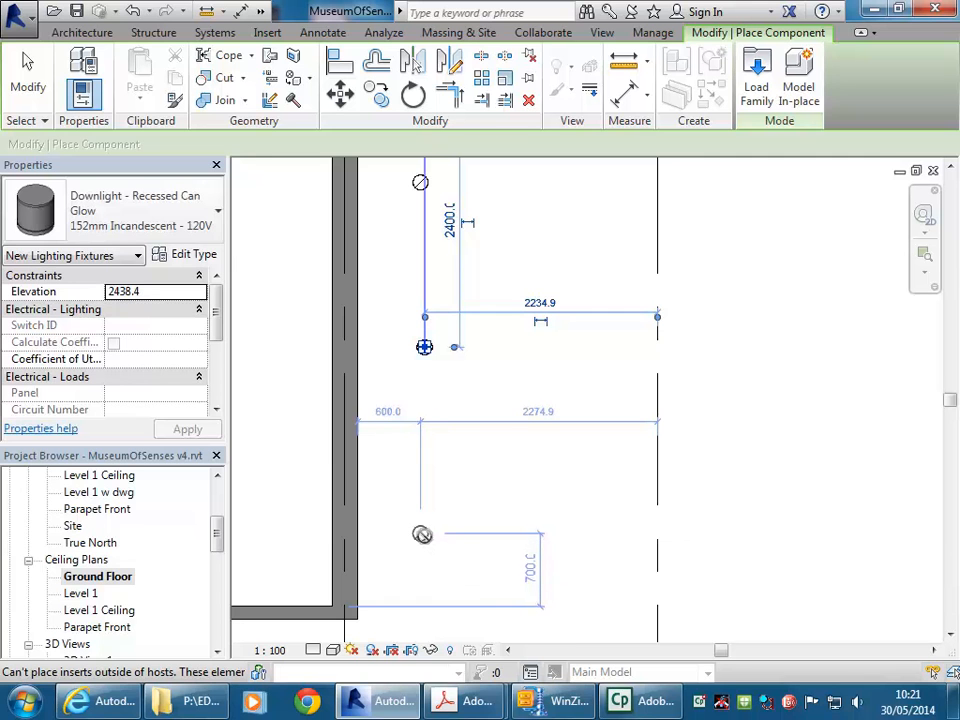
{"action": "scroll", "coordinate": [422, 525], "scroll_direction": "down", "scroll_amount": 3}
{"action": "key", "text": "Escape"}
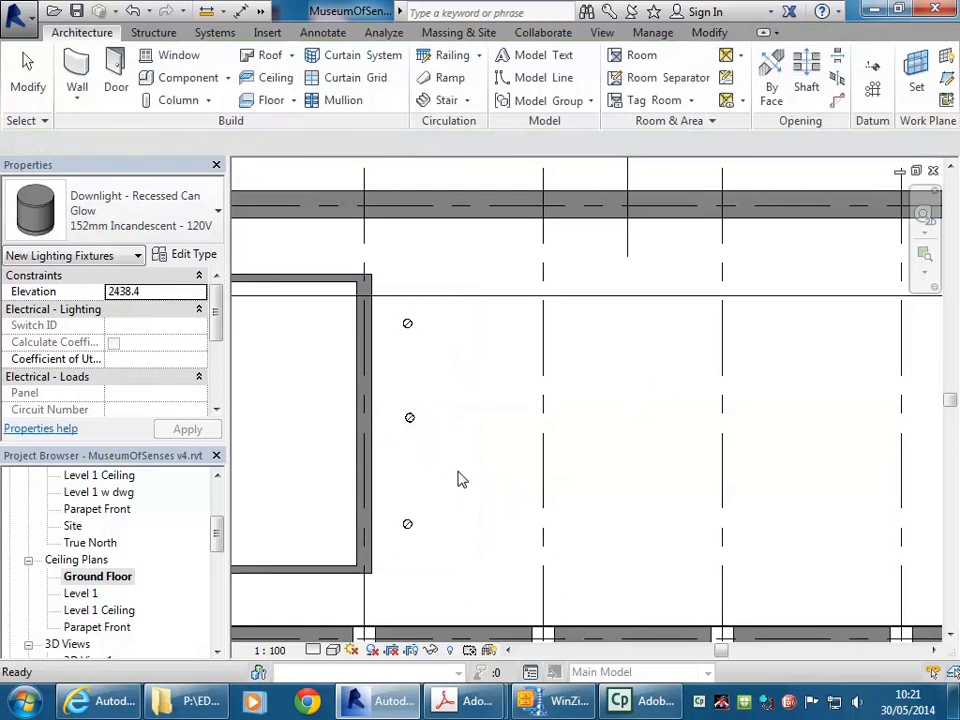
Open the 3D View 5 perspective view of the hall
{"action": "scroll", "coordinate": [417, 450], "scroll_direction": "down", "scroll_amount": 3}
{"action": "scroll", "coordinate": [420, 450], "scroll_direction": "up", "scroll_amount": 2}
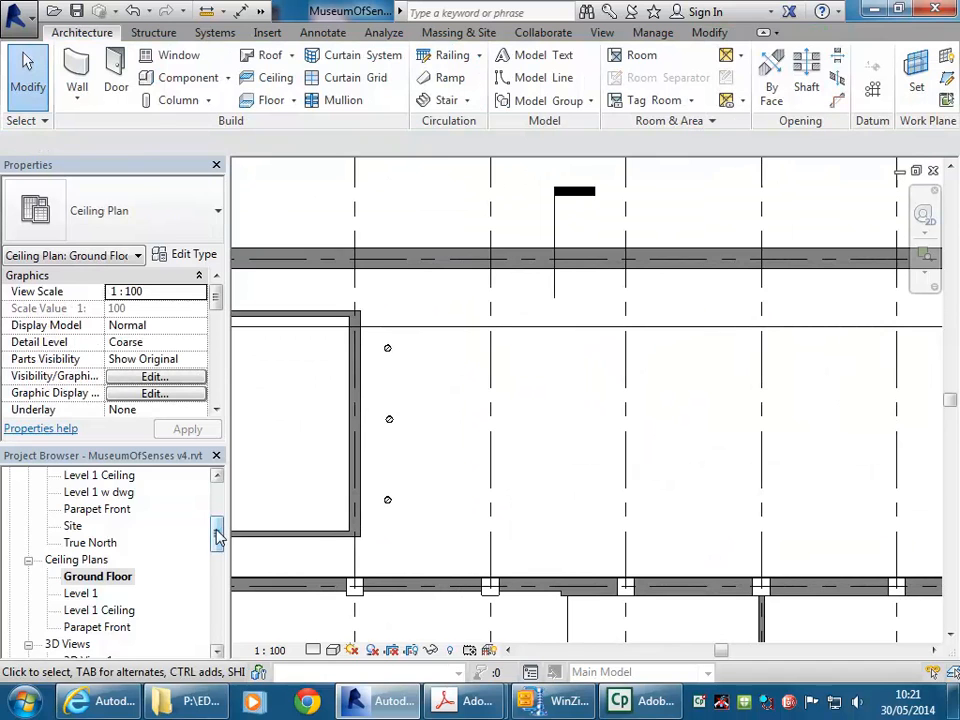
{"action": "scroll", "coordinate": [216, 530], "scroll_direction": "down", "scroll_amount": 3}
{"action": "double_click", "coordinate": [93, 560]}
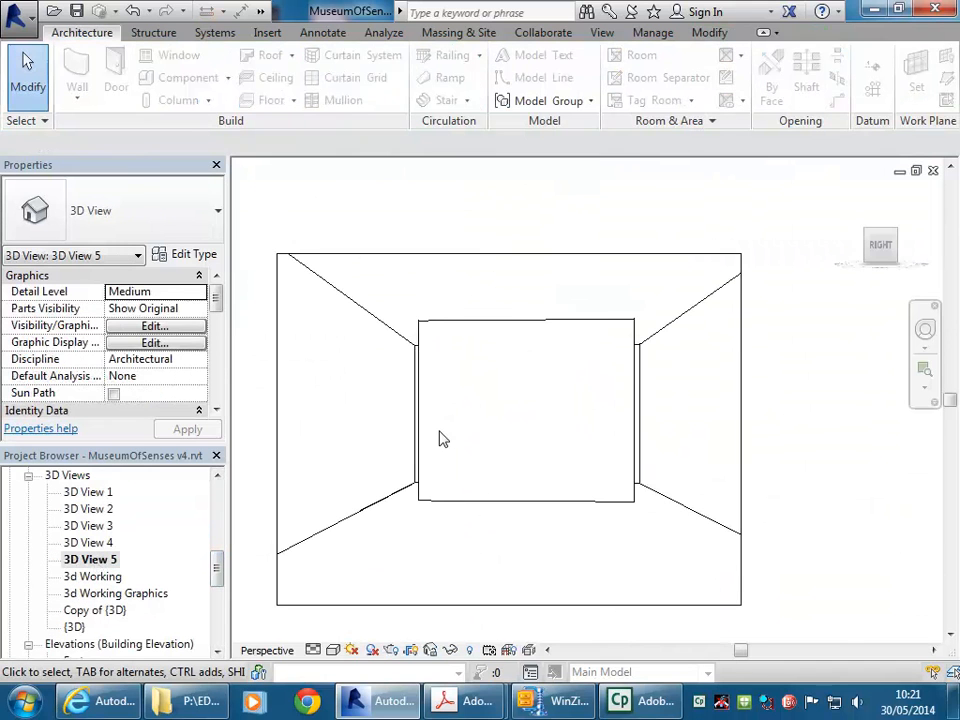
Render the camera view at Draft quality with the Interior: Artificial only lighting scheme
{"action": "left_click", "coordinate": [390, 649]}
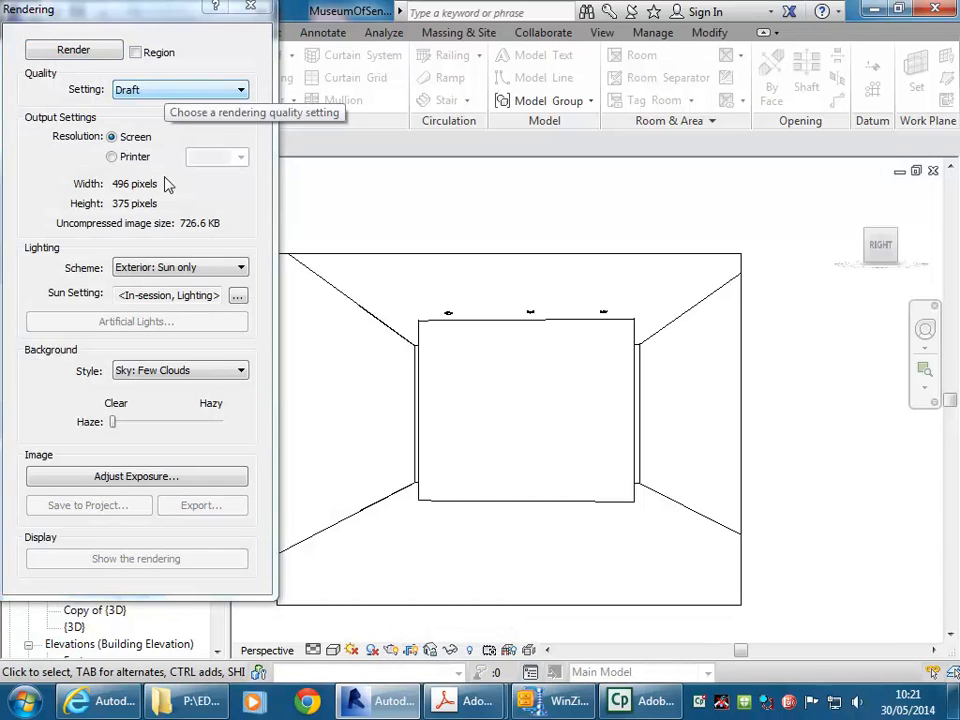
{"action": "left_click", "coordinate": [185, 269]}
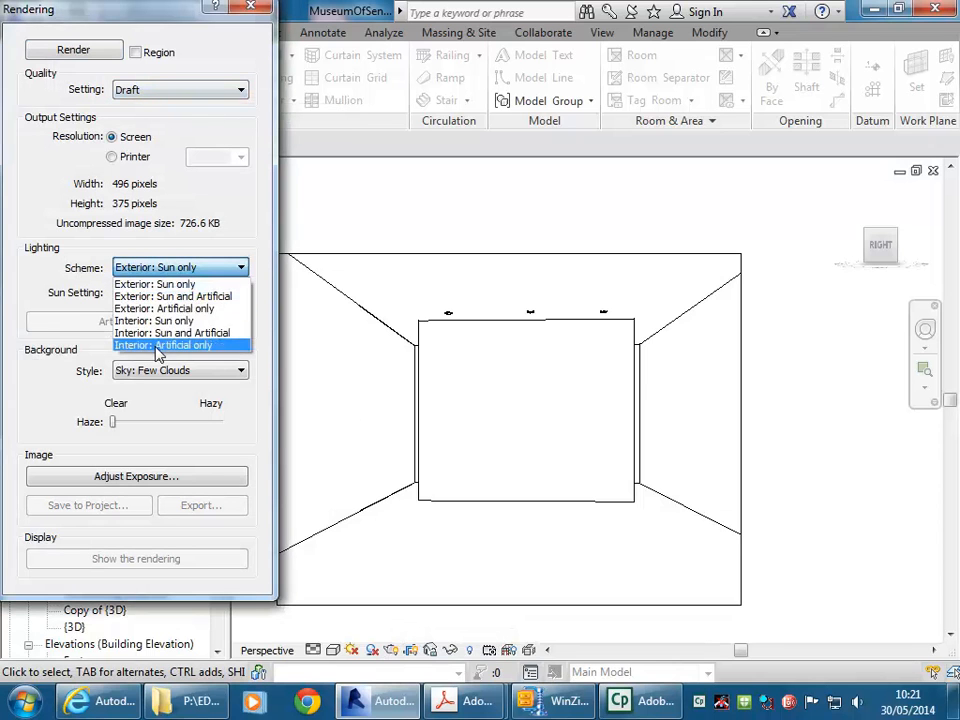
{"action": "left_click", "coordinate": [160, 345]}
{"action": "left_click", "coordinate": [190, 270]}
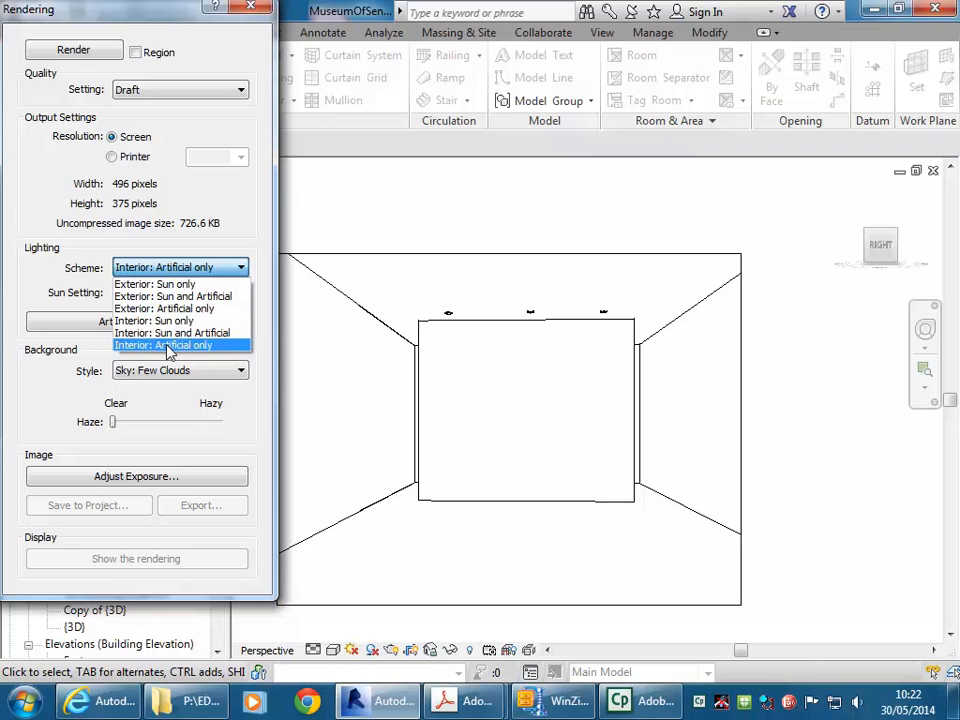
{"action": "left_click", "coordinate": [167, 346]}
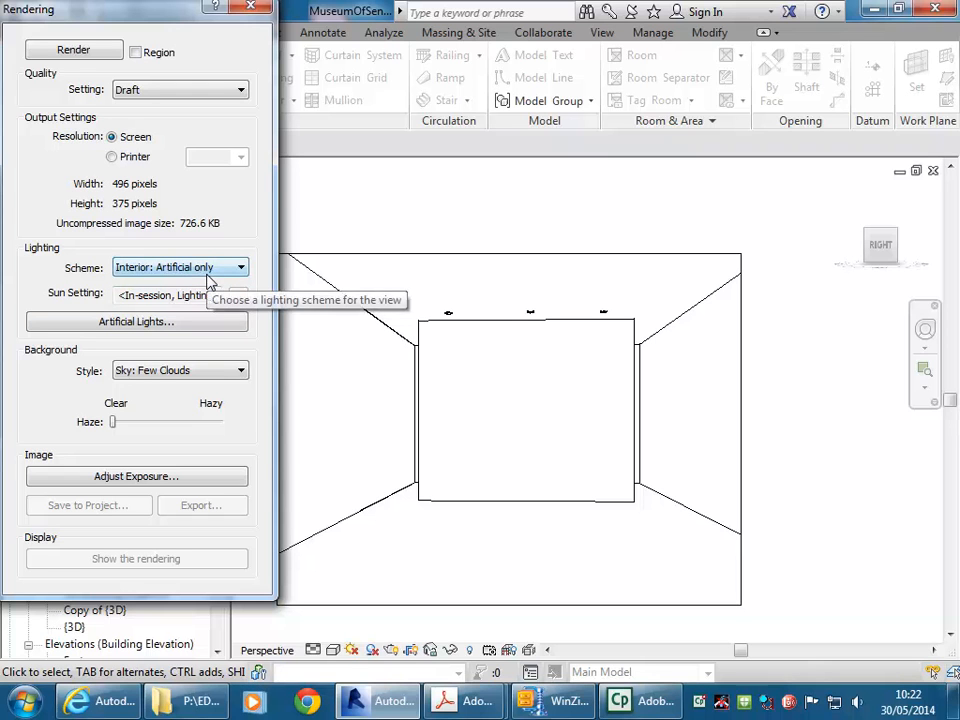
{"action": "left_click", "coordinate": [101, 53]}
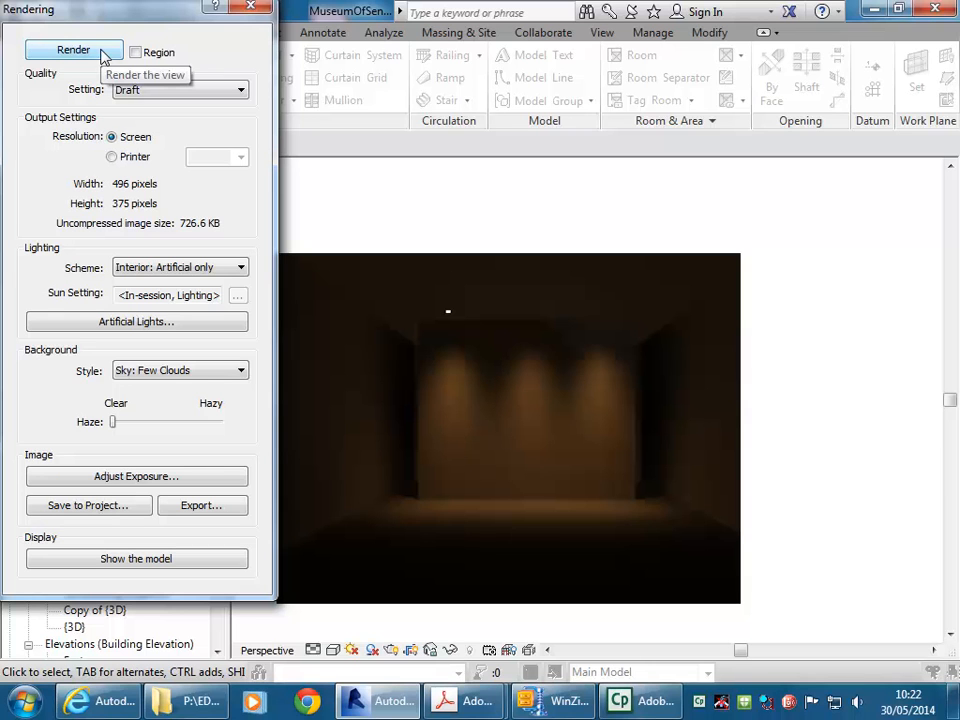
Brighten the rendered image by setting its exposure value to 5.35
{"action": "left_click", "coordinate": [86, 478]}
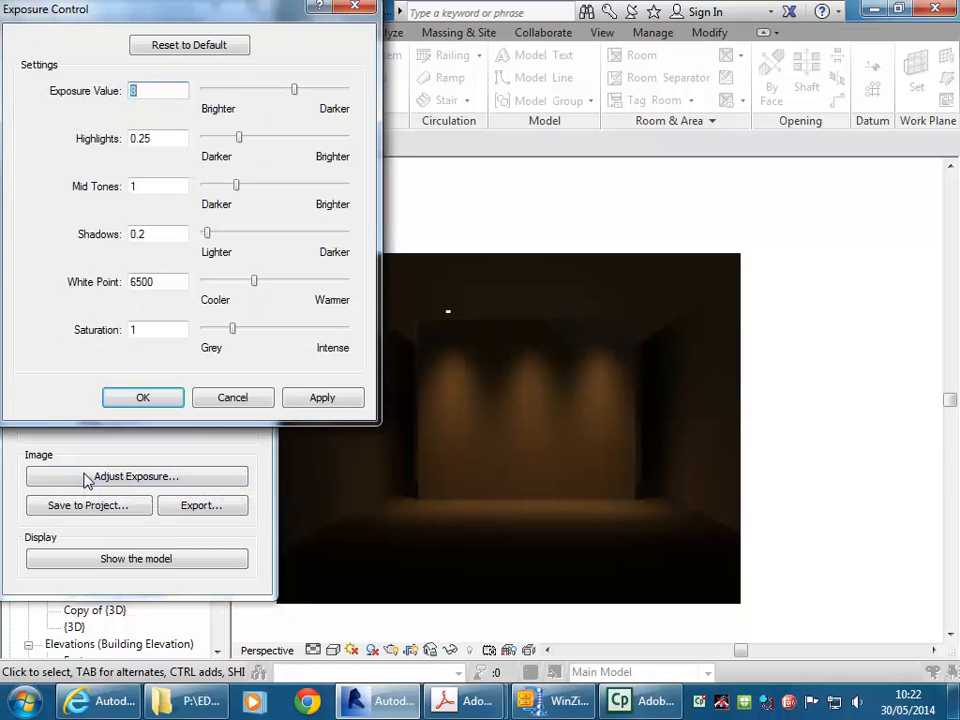
{"action": "left_click_drag", "start_coordinate": [294, 88], "coordinate": [277, 88]}
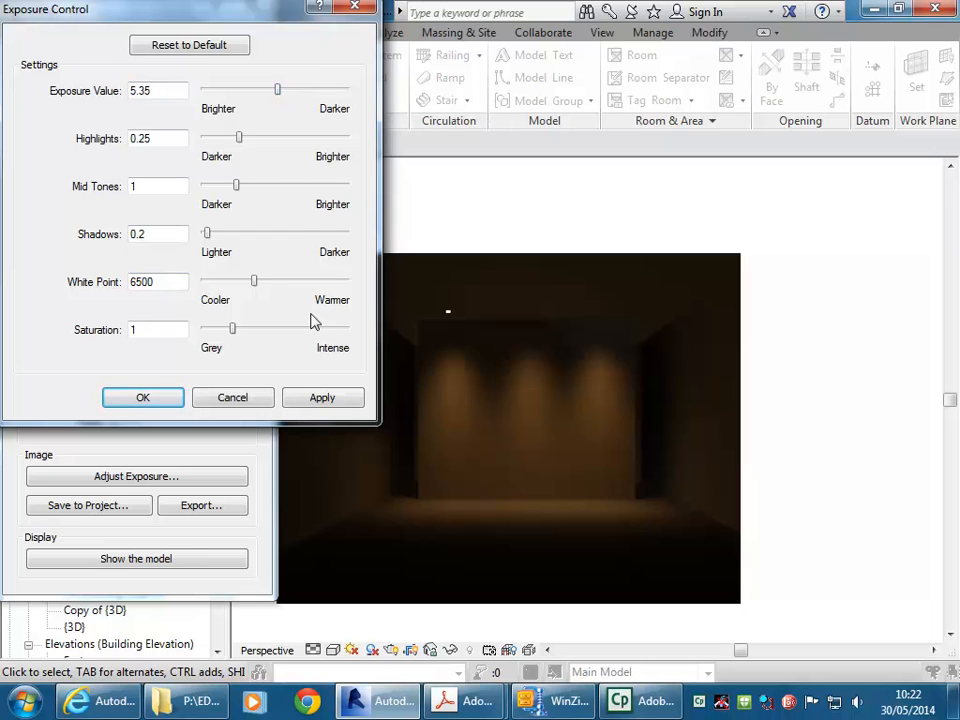
{"action": "left_click", "coordinate": [321, 397]}
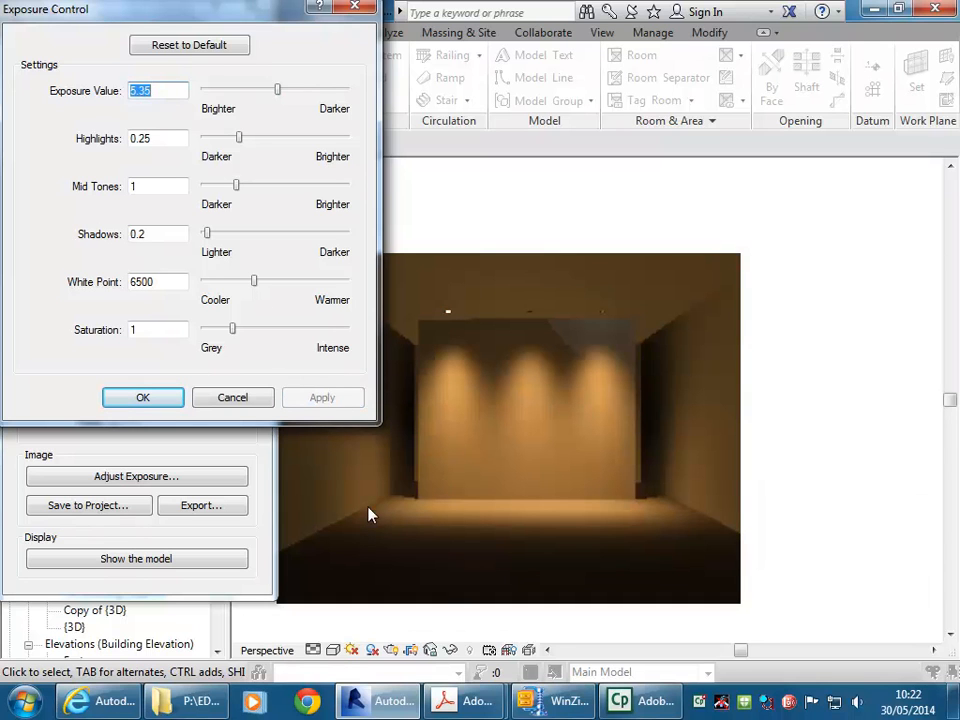
{"action": "left_click", "coordinate": [143, 399]}
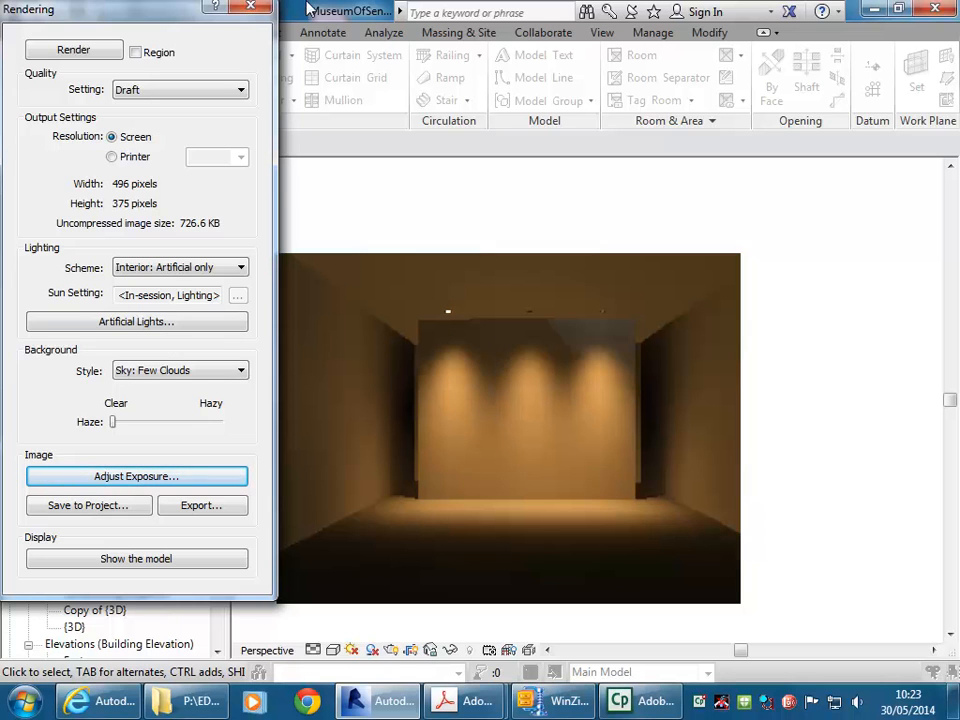
Close the rendering settings and open the Ground Floor floor plan at the hall area in front of the feature wall
{"action": "left_click", "coordinate": [250, 9]}
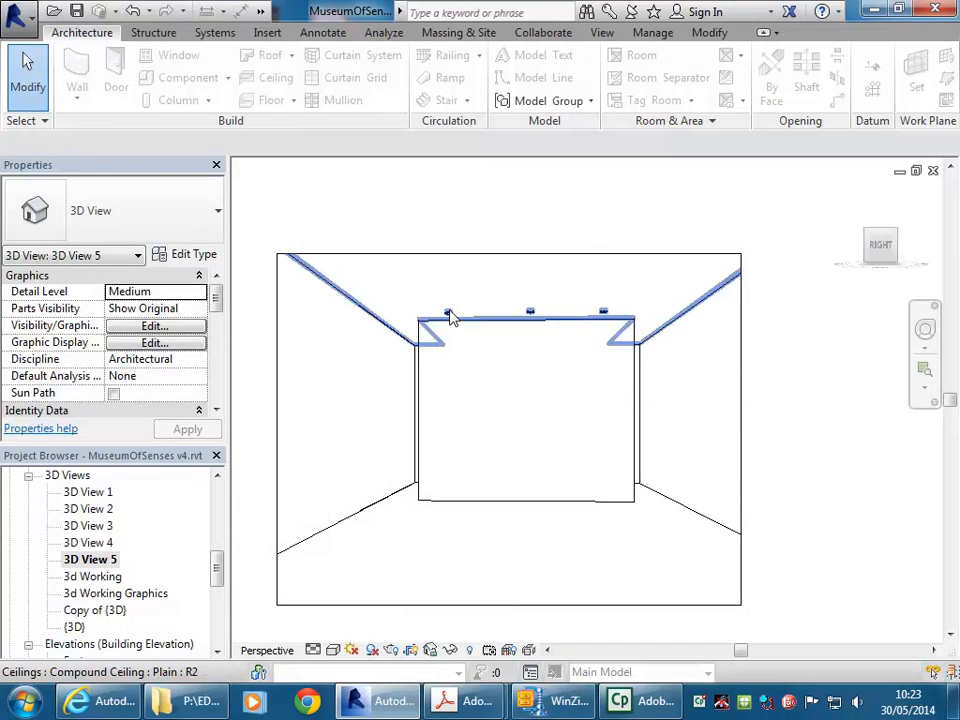
{"action": "left_click_drag", "start_coordinate": [216, 574], "coordinate": [218, 508]}
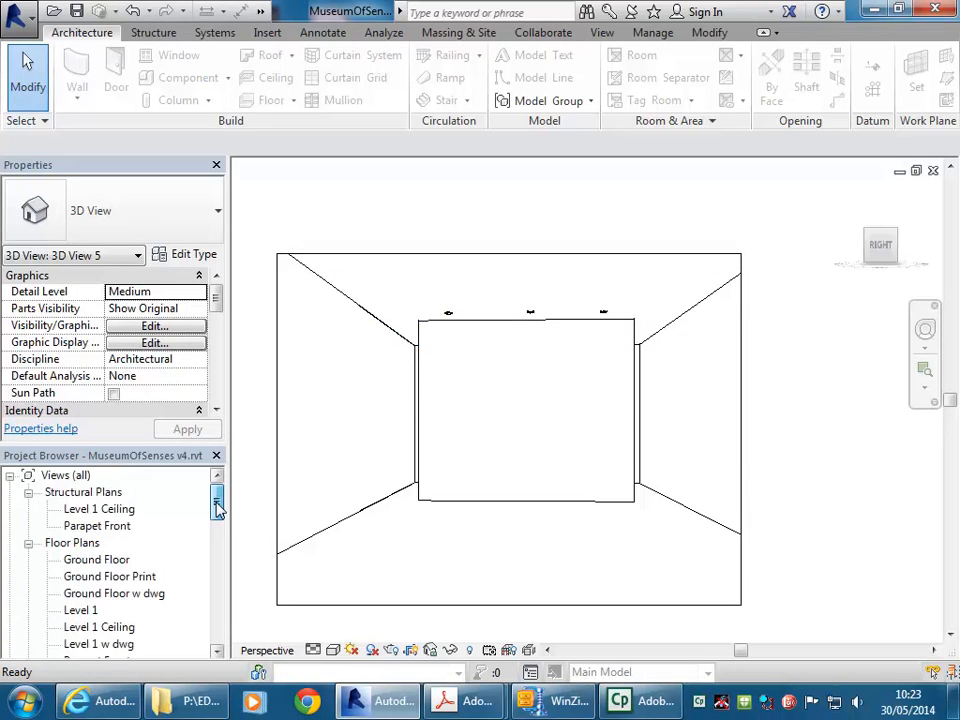
{"action": "double_click", "coordinate": [94, 562]}
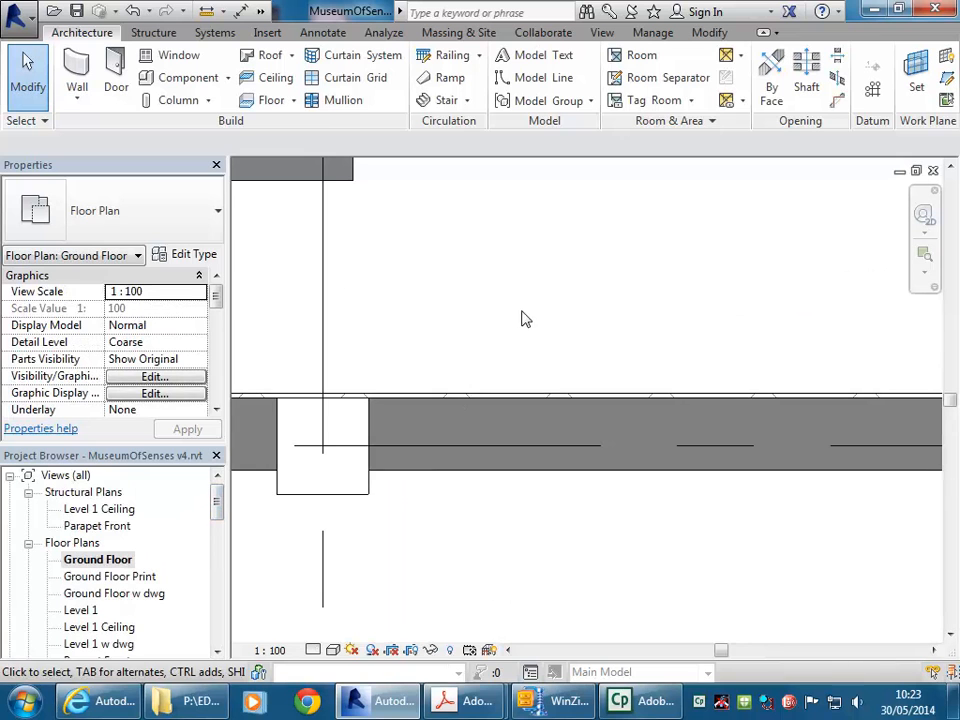
{"action": "scroll", "coordinate": [521, 318], "scroll_direction": "down", "scroll_amount": 2}
{"action": "middle_click_drag", "start_coordinate": [515, 343], "coordinate": [389, 529]}
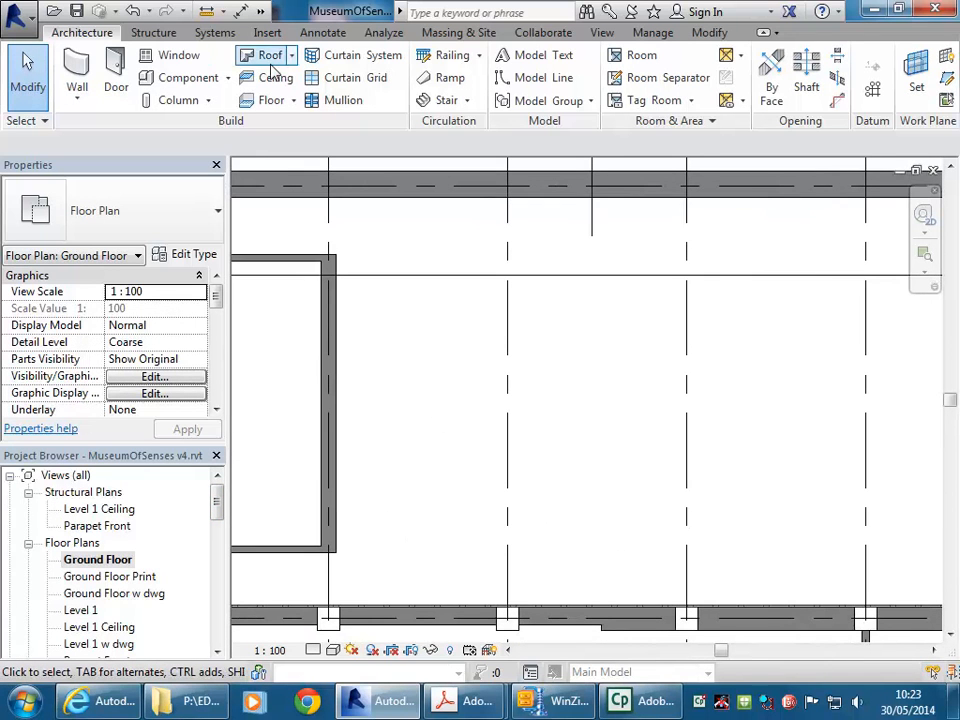
Load the Studio Light family from the Internal folder of the Australian architectural lighting library as a component
{"action": "left_click", "coordinate": [200, 79]}
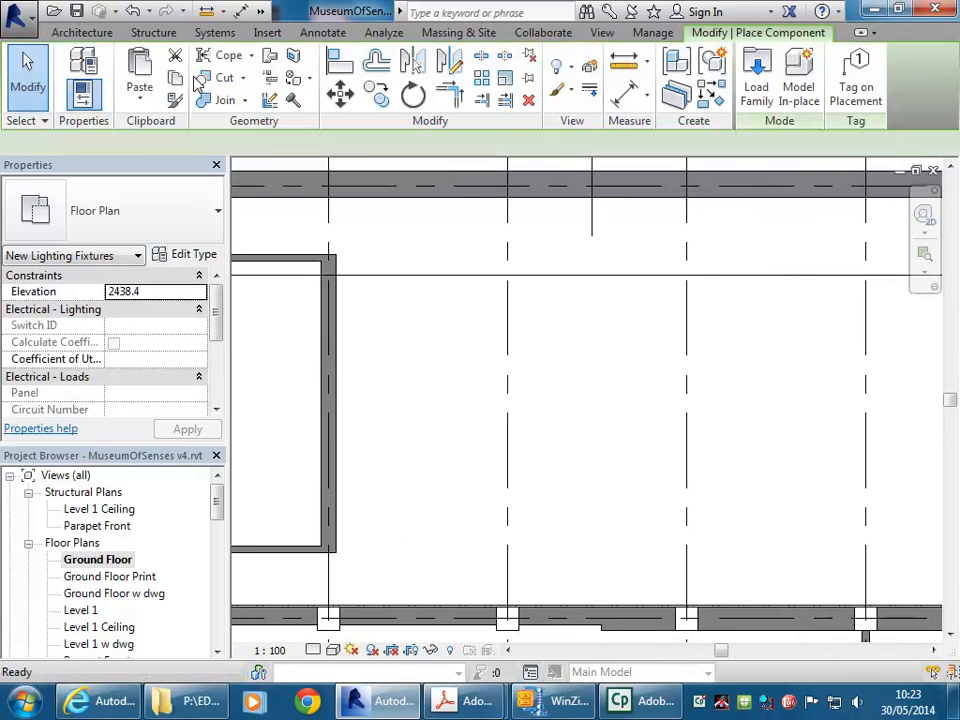
{"action": "left_click", "coordinate": [756, 90]}
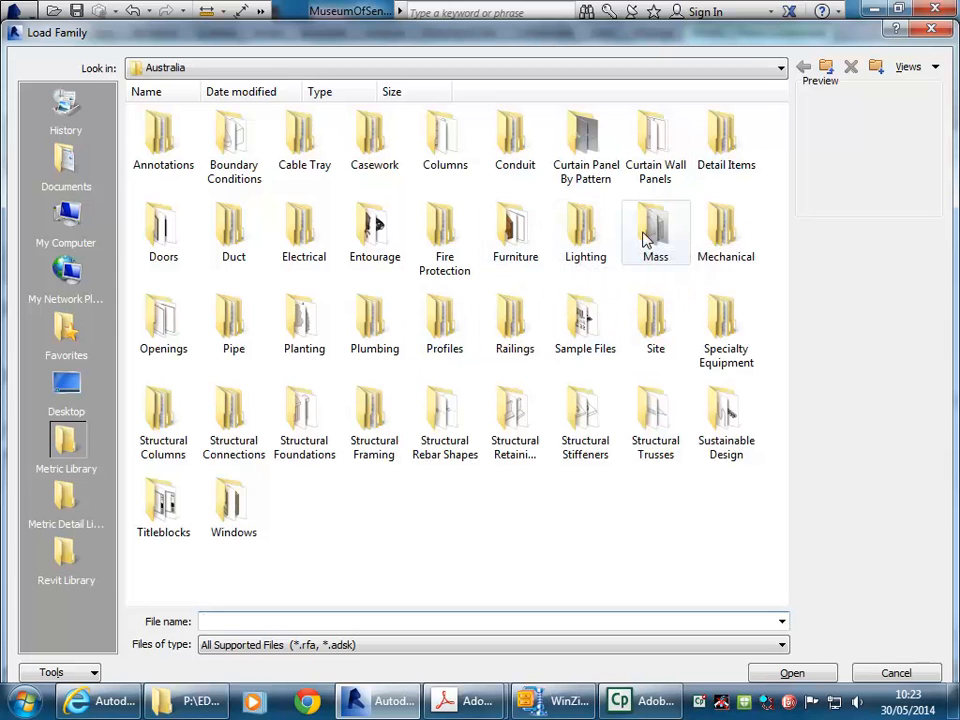
{"action": "double_click", "coordinate": [585, 240]}
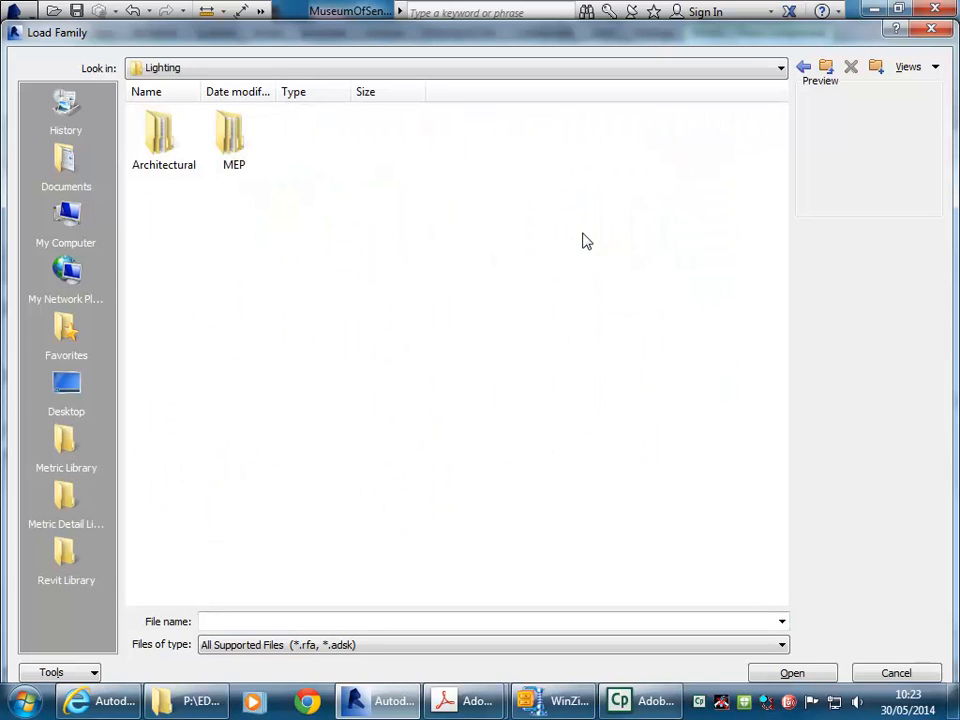
{"action": "double_click", "coordinate": [145, 125]}
{"action": "double_click", "coordinate": [230, 143]}
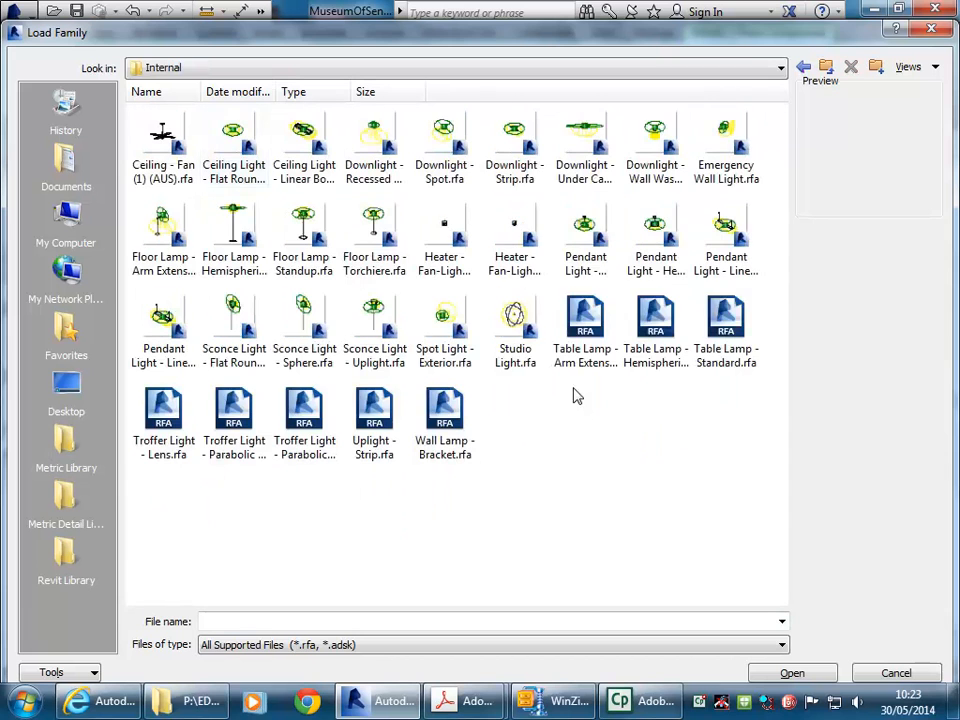
{"action": "left_click", "coordinate": [521, 345]}
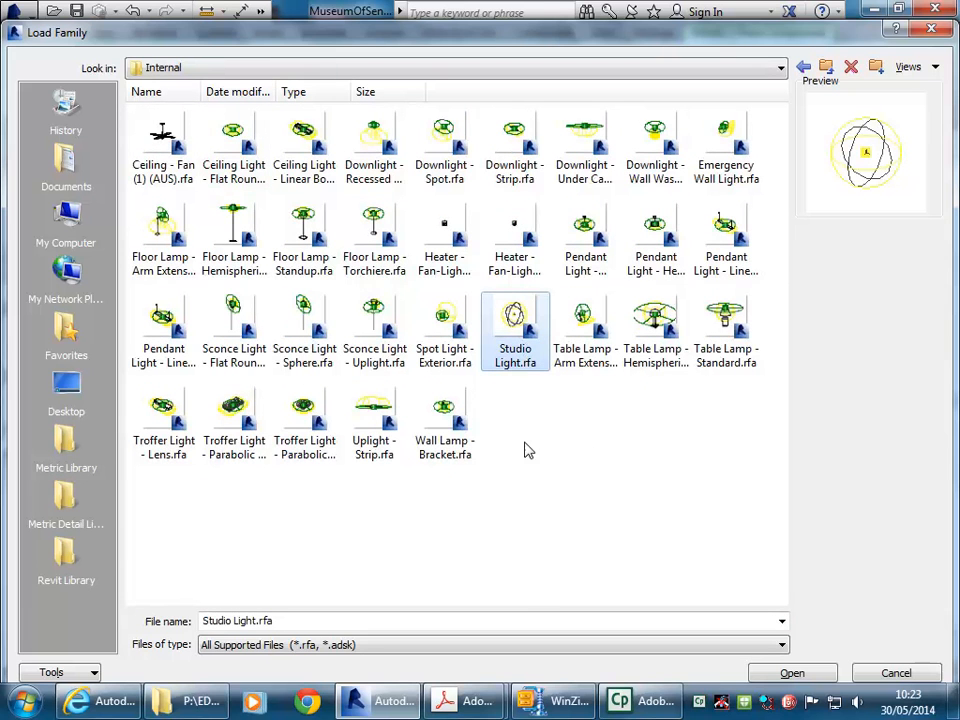
{"action": "double_click", "coordinate": [515, 318]}
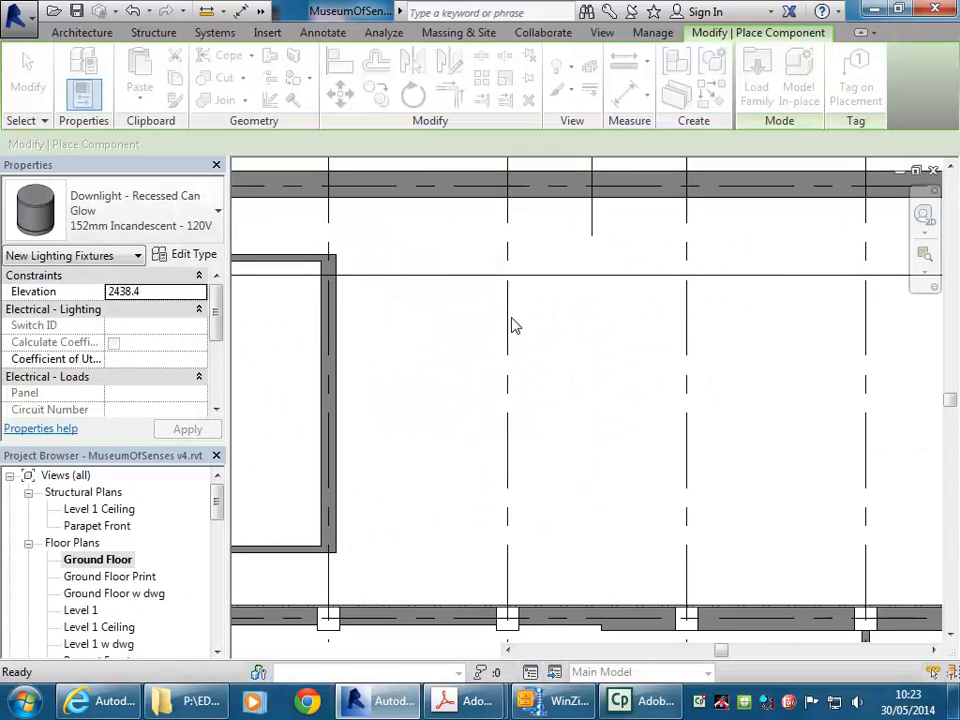
Place a 120V Studio Light on the Ground Floor level in front of the middle of the feature wall, dismissing the visibility warning
{"action": "mouse_move", "coordinate": [422, 411]}
{"action": "middle_mouse_down"}
{"action": "mouse_move", "coordinate": [448, 399]}
{"action": "mouse_move", "coordinate": [427, 408]}
{"action": "middle_mouse_up"}
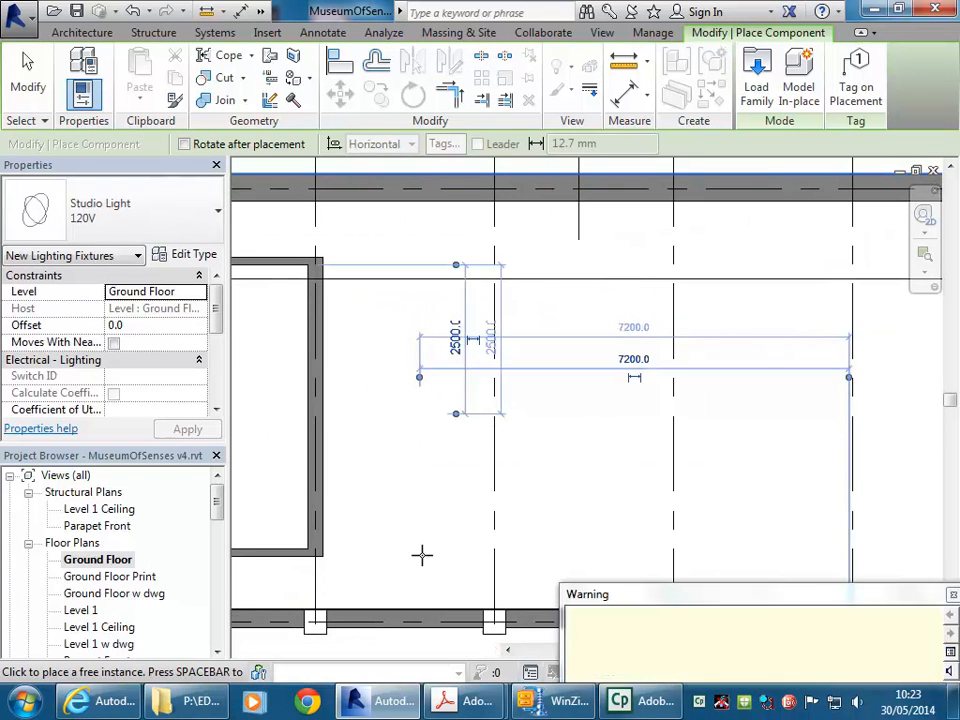
{"action": "left_click", "coordinate": [421, 416]}
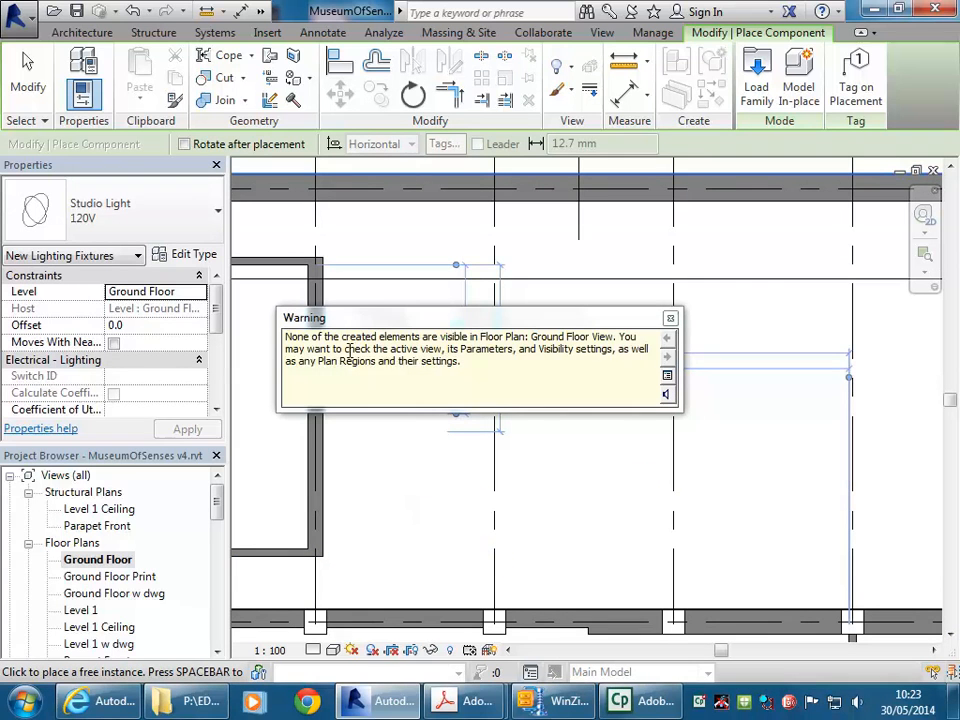
{"action": "left_click", "coordinate": [669, 320]}
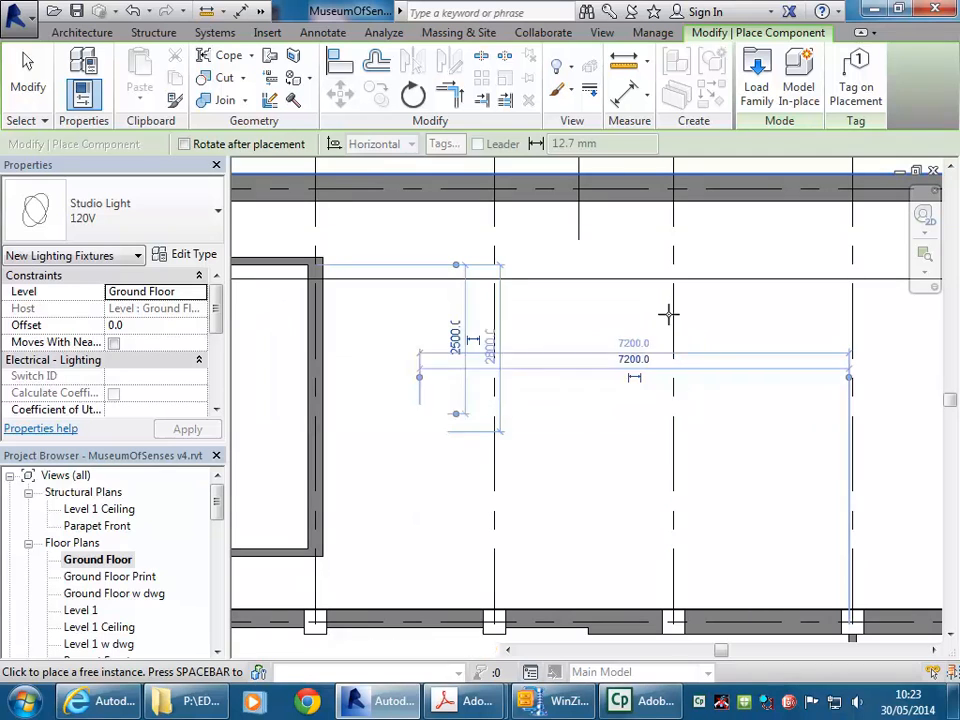
Check the studio light's position relative to the three downlights in the Ground Floor ceiling plan
{"action": "left_click_drag", "start_coordinate": [219, 512], "coordinate": [171, 544]}
{"action": "left_click", "coordinate": [105, 545]}
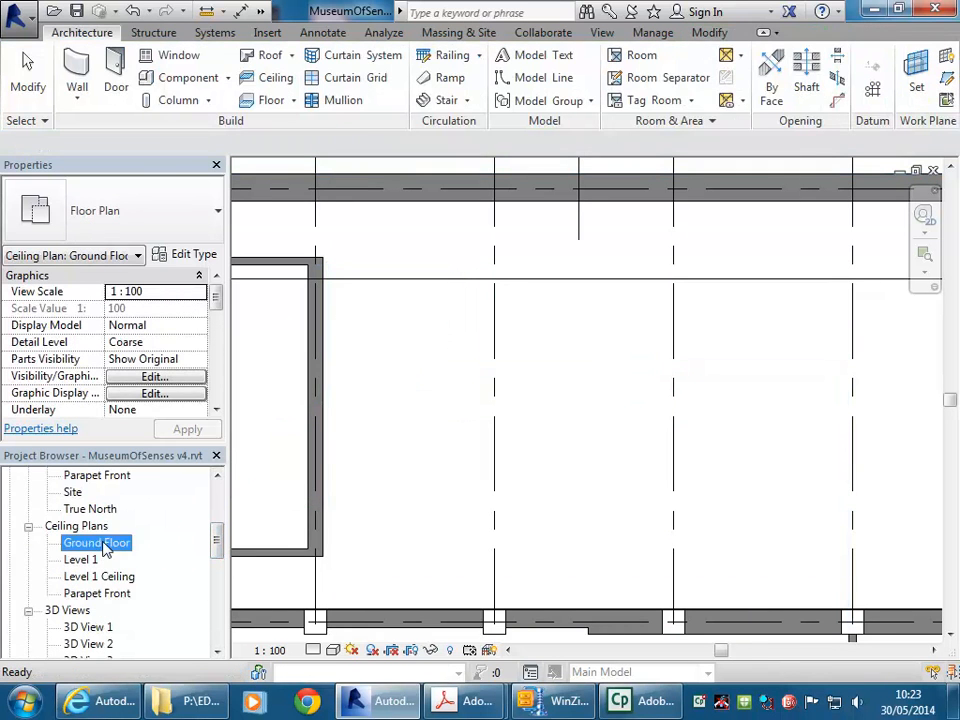
{"action": "scroll", "coordinate": [444, 427], "scroll_direction": "up", "scroll_amount": 2}
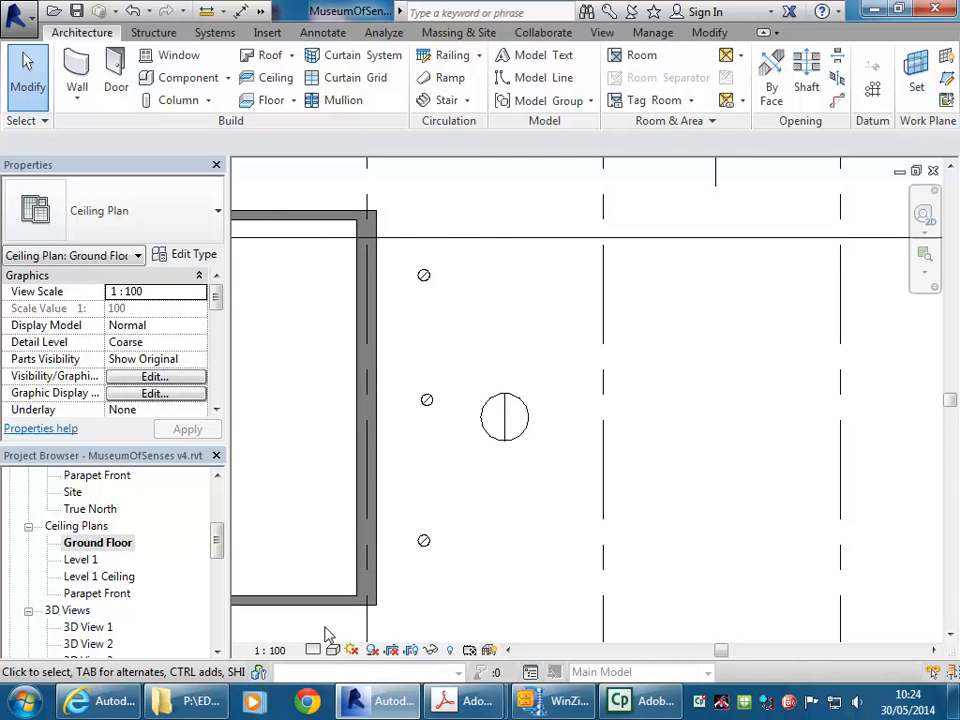
Create a light group named Zone 1 in the artificial lights settings of the 3D View 5 rendering
{"action": "left_click_drag", "start_coordinate": [224, 549], "coordinate": [165, 568]}
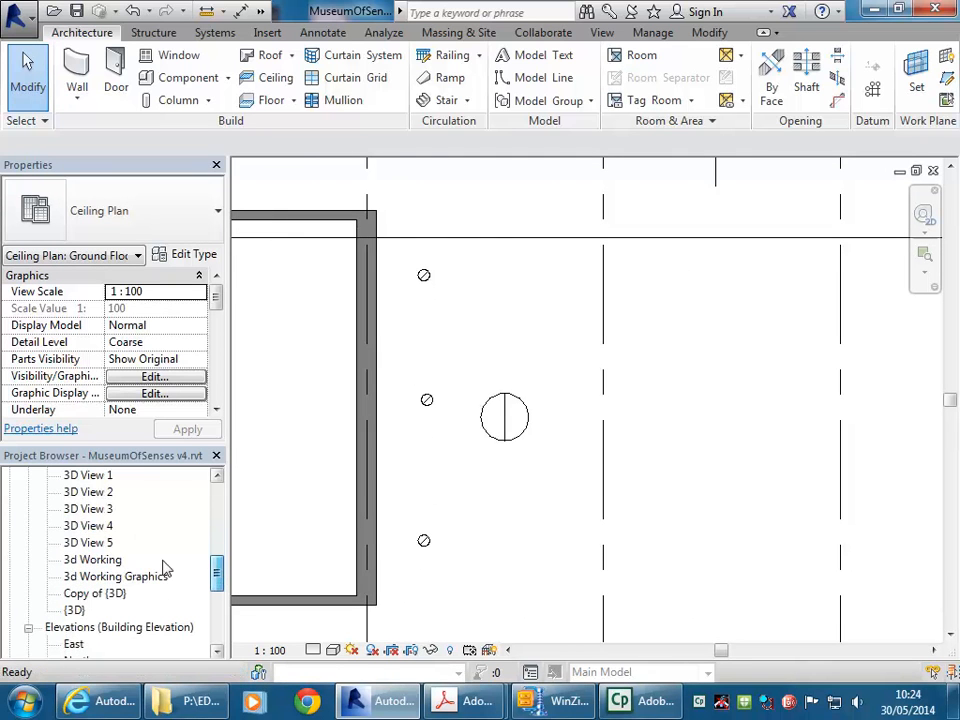
{"action": "double_click", "coordinate": [98, 543]}
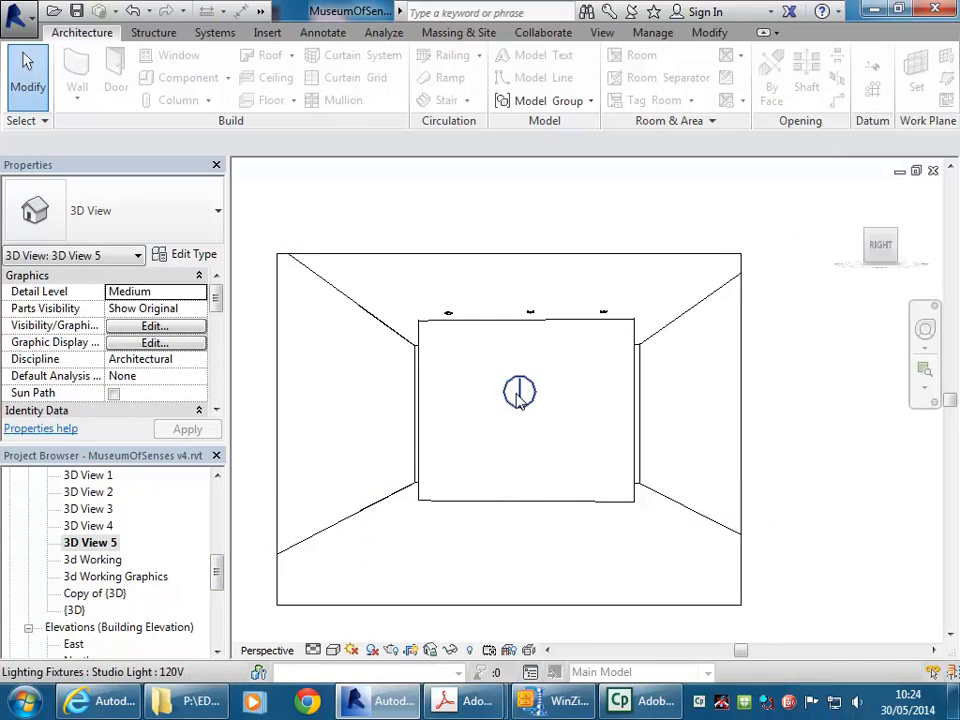
{"action": "left_click", "coordinate": [391, 649]}
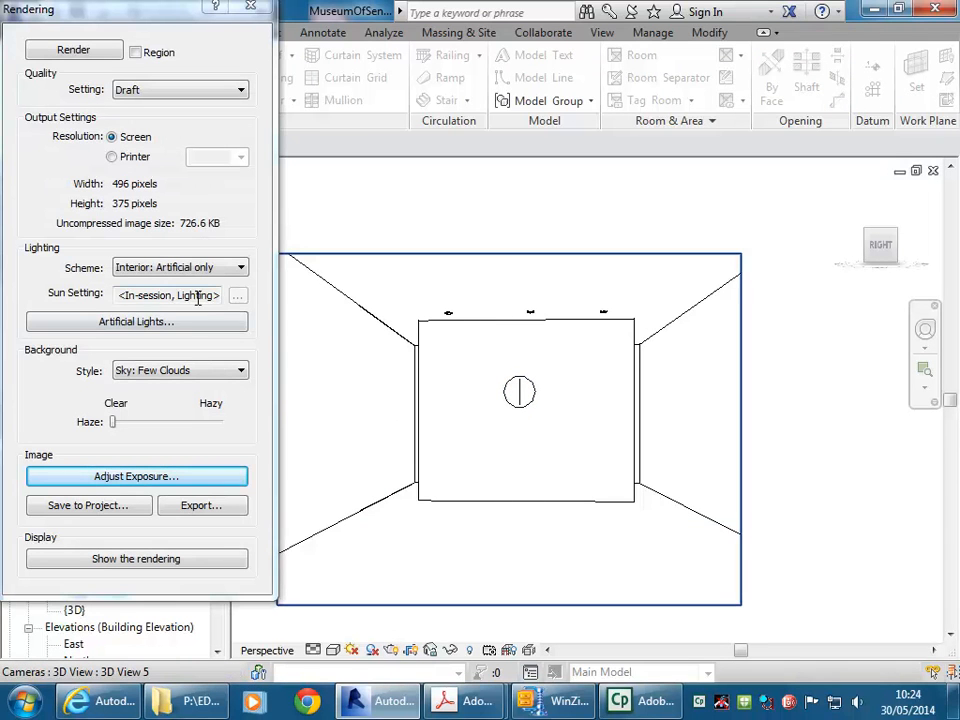
{"action": "left_click", "coordinate": [128, 323]}
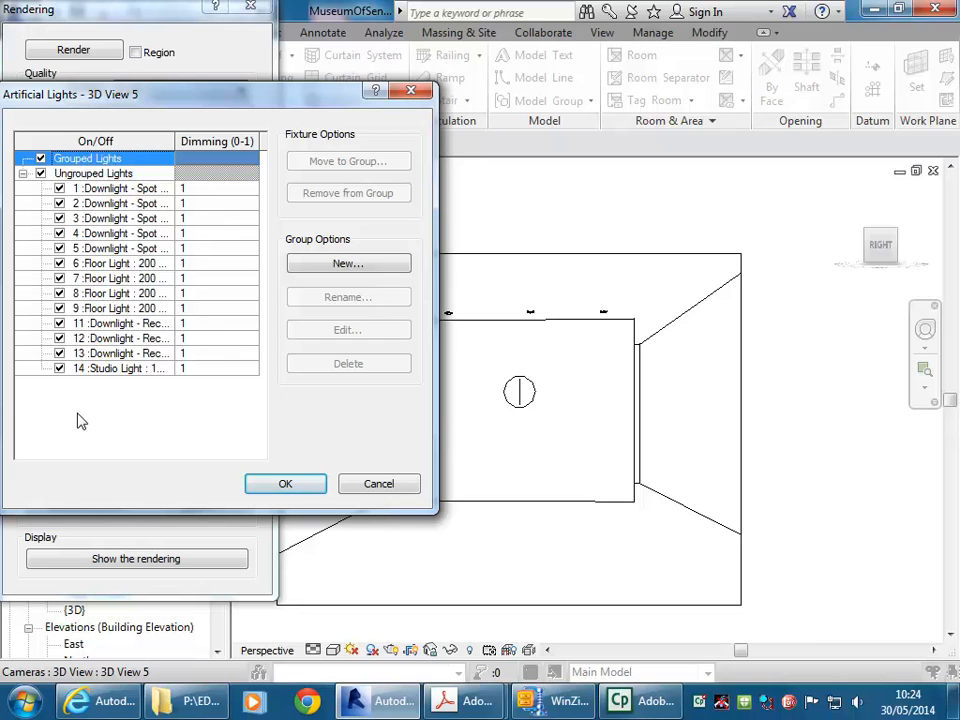
{"action": "left_click", "coordinate": [363, 264]}
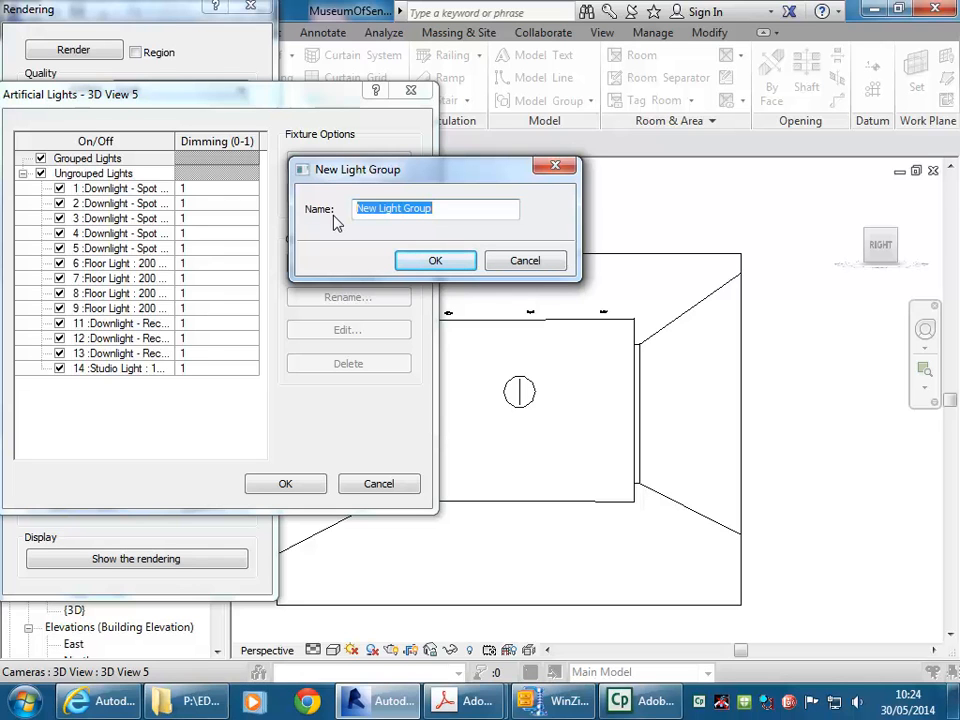
{"action": "type", "text": "Zone 1"}
{"action": "left_click", "coordinate": [433, 261]}
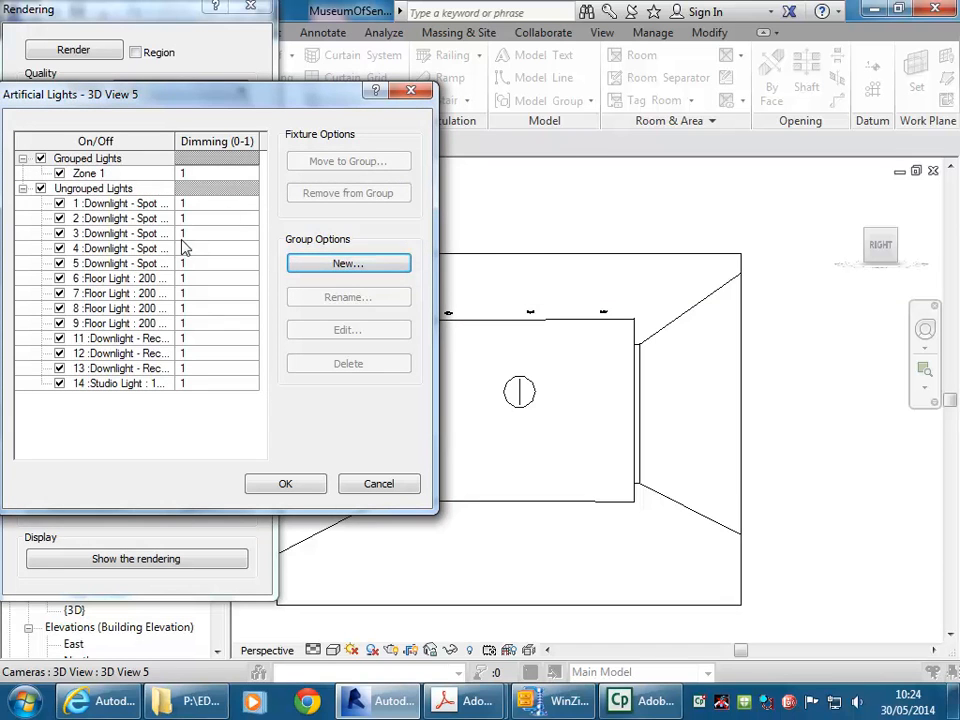
Add the studio light in front of the feature wall to the Zone 1 light group and finish editing the group
{"action": "left_click", "coordinate": [100, 173]}
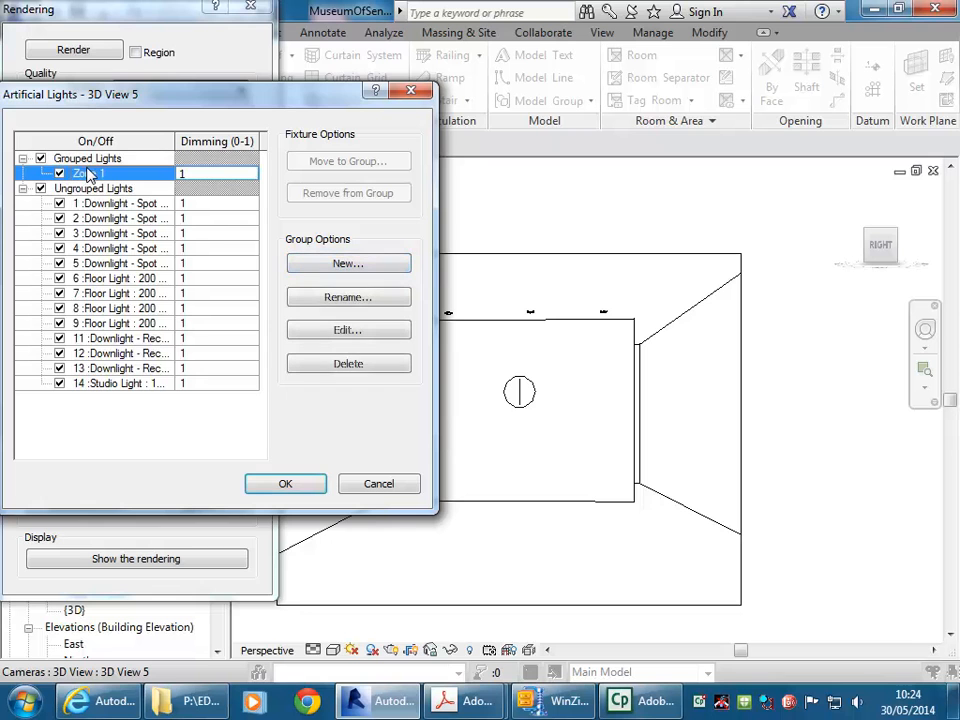
{"action": "left_click", "coordinate": [348, 331]}
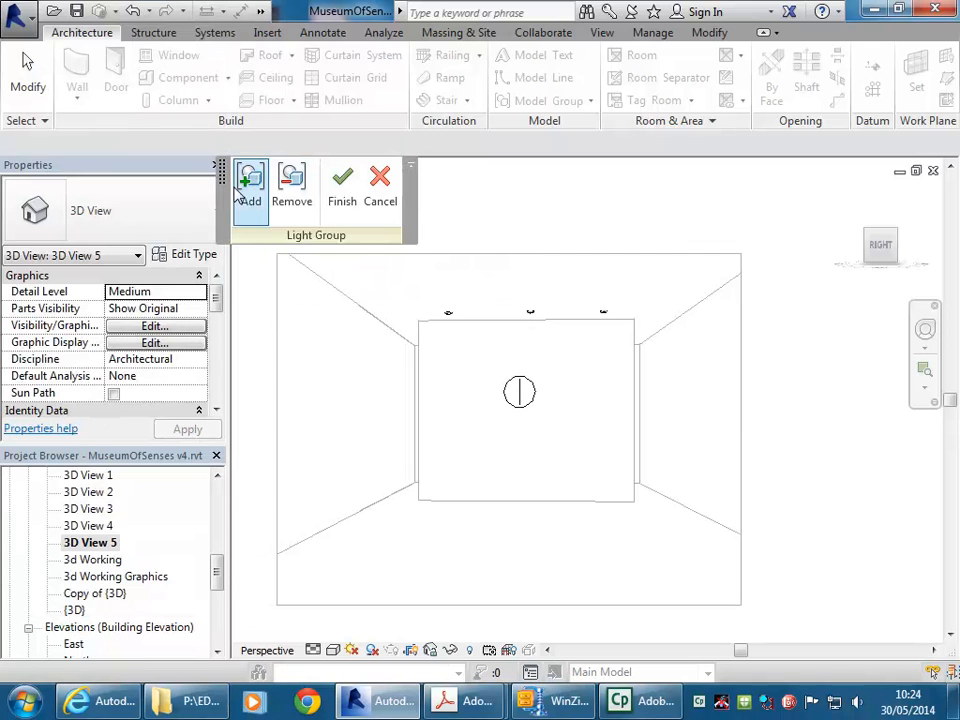
{"action": "left_click", "coordinate": [249, 200]}
{"action": "left_click", "coordinate": [512, 392]}
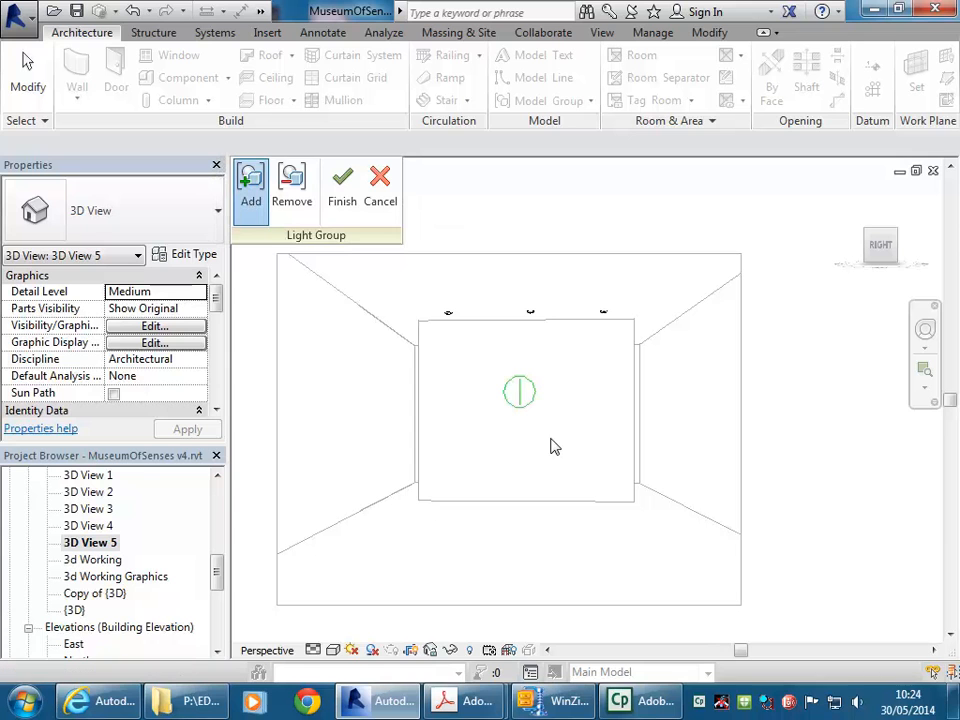
{"action": "left_click", "coordinate": [342, 200]}
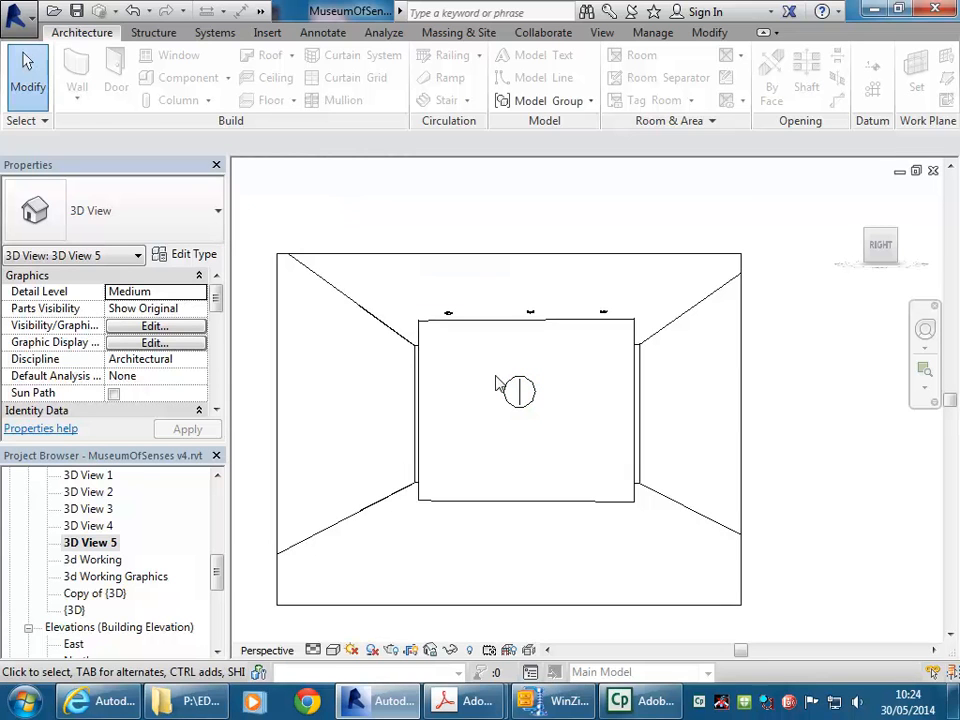
Switch off all ungrouped artificial lights for 3D View 5 and render the view at Draft quality
{"action": "left_click", "coordinate": [409, 651]}
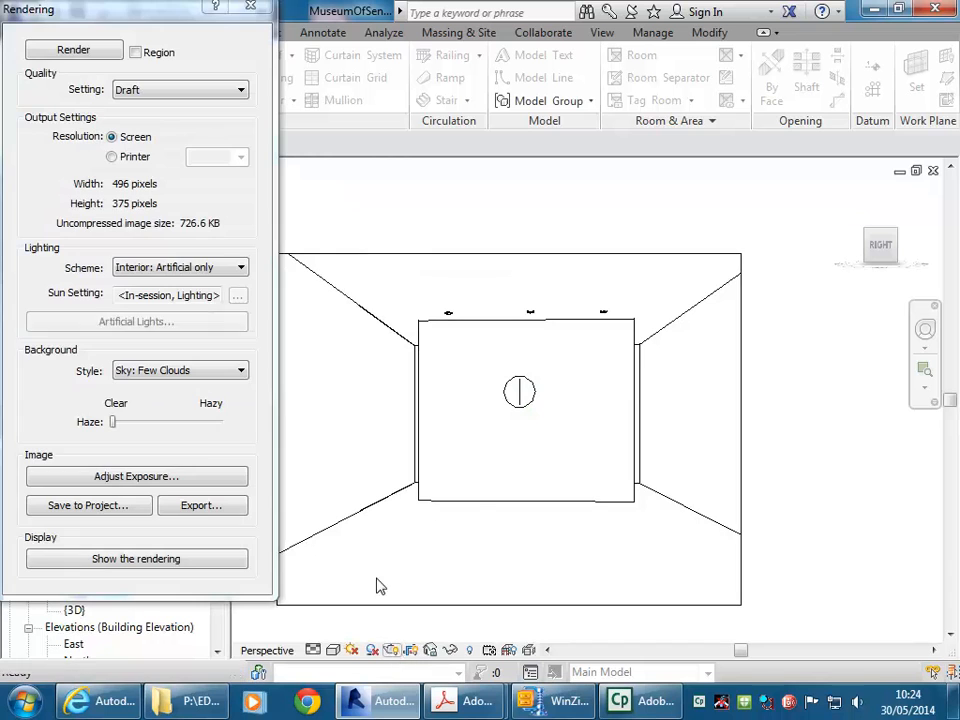
{"action": "left_click", "coordinate": [141, 321]}
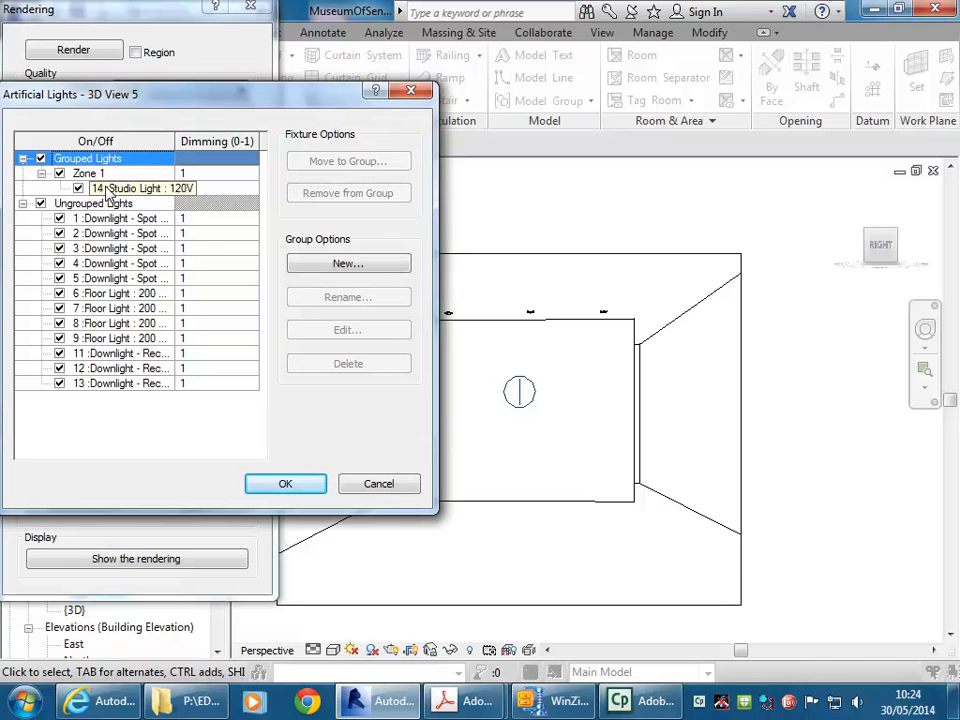
{"action": "left_click", "coordinate": [40, 203]}
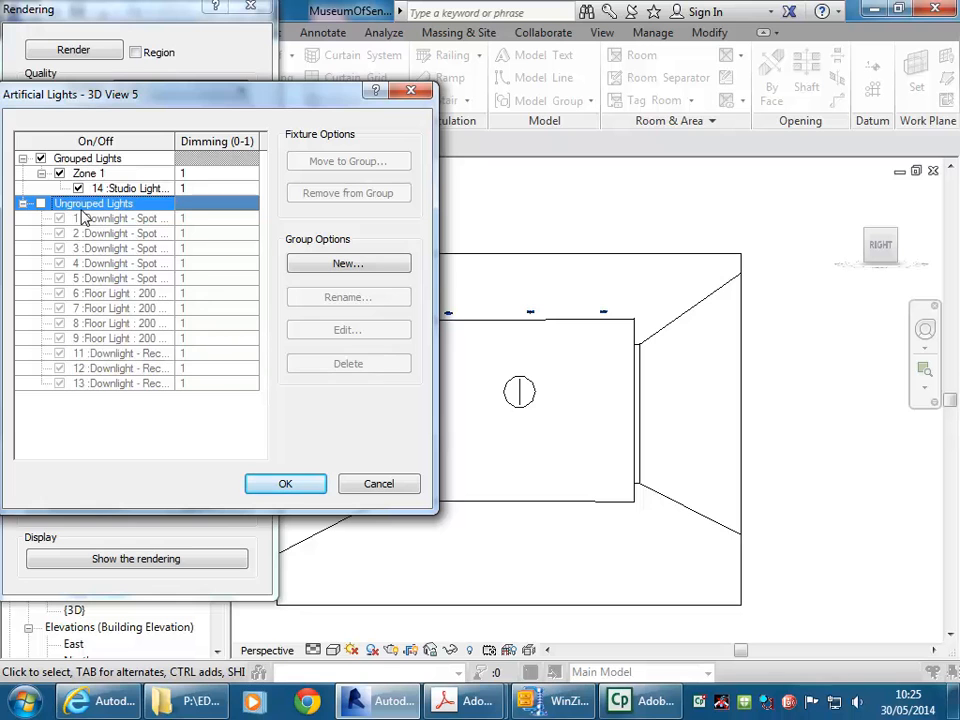
{"action": "left_click", "coordinate": [303, 491]}
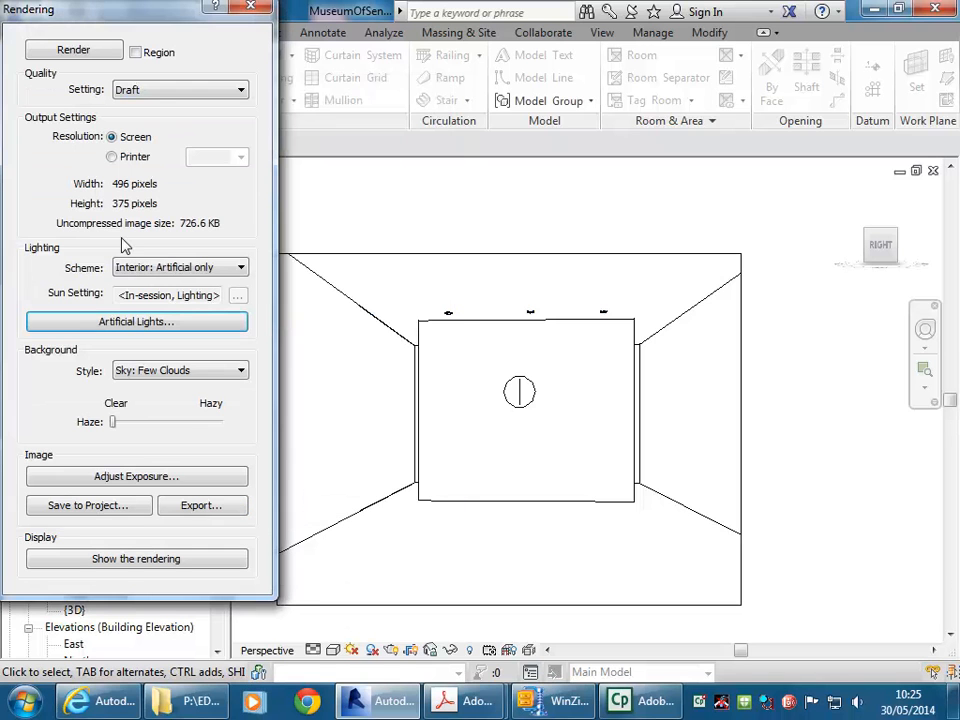
{"action": "left_click", "coordinate": [62, 50]}
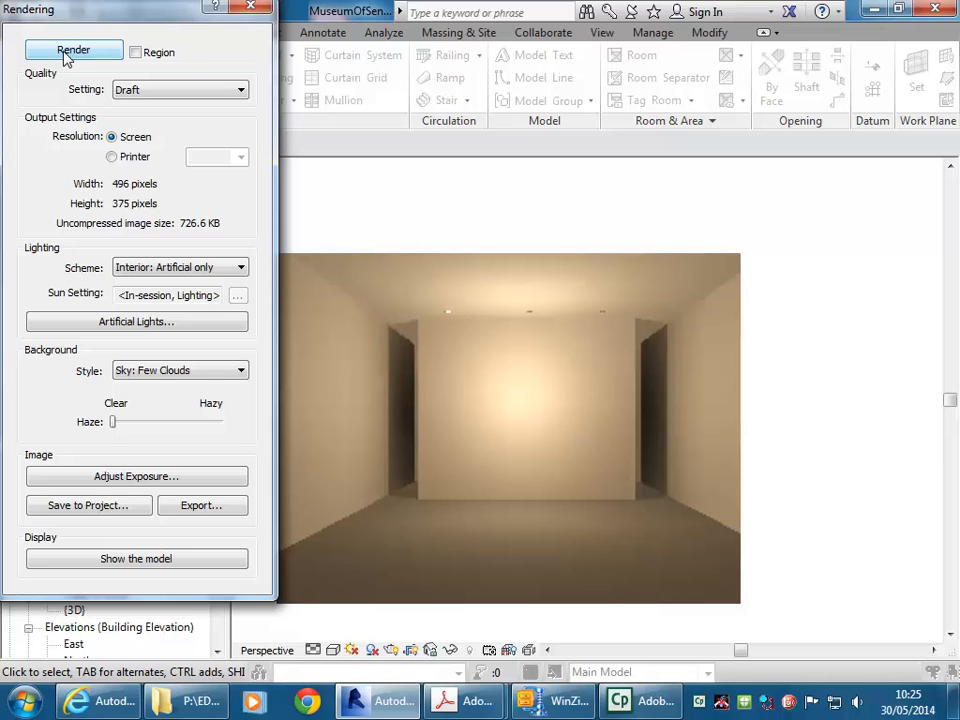
Close the rendering settings and examine the studio light in 3D View 5 and the Copy of {3D} view
{"action": "left_click", "coordinate": [251, 10]}
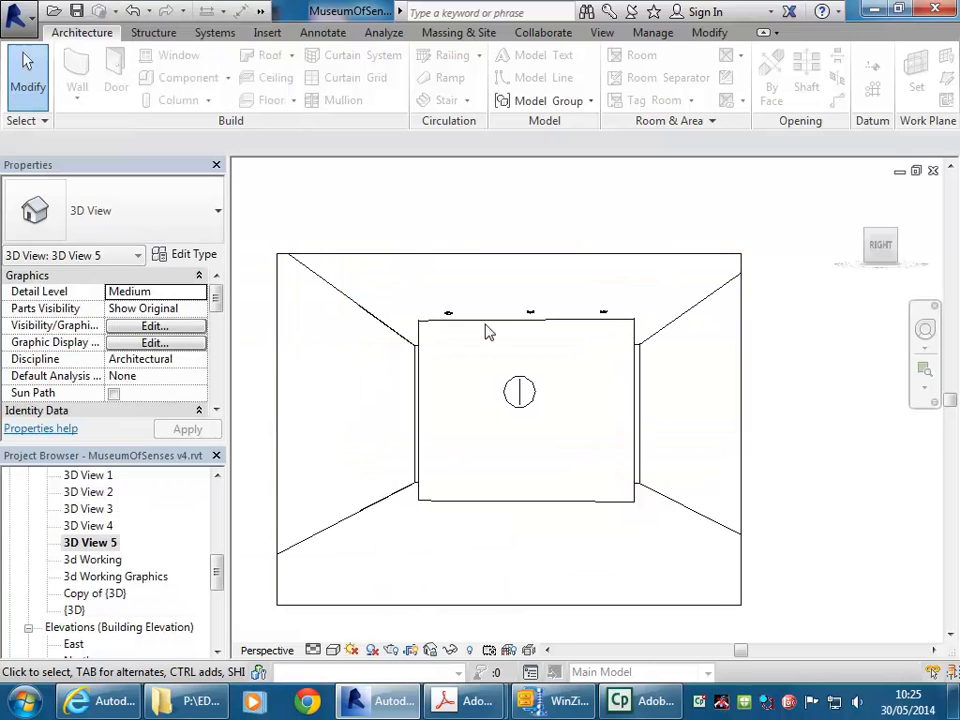
{"action": "left_click", "coordinate": [528, 395]}
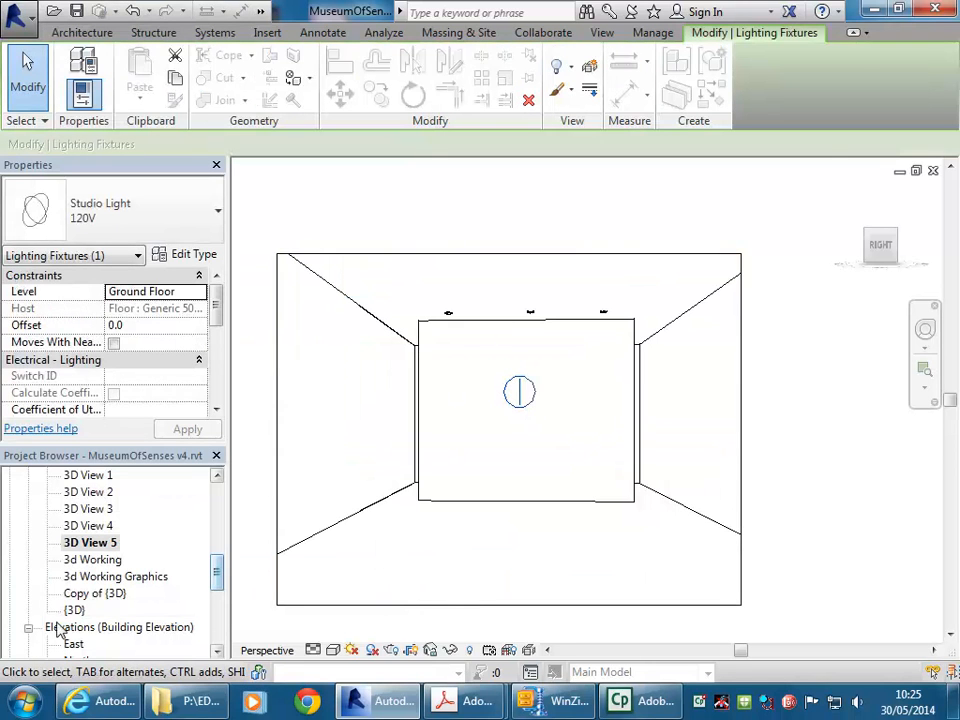
{"action": "double_click", "coordinate": [80, 592]}
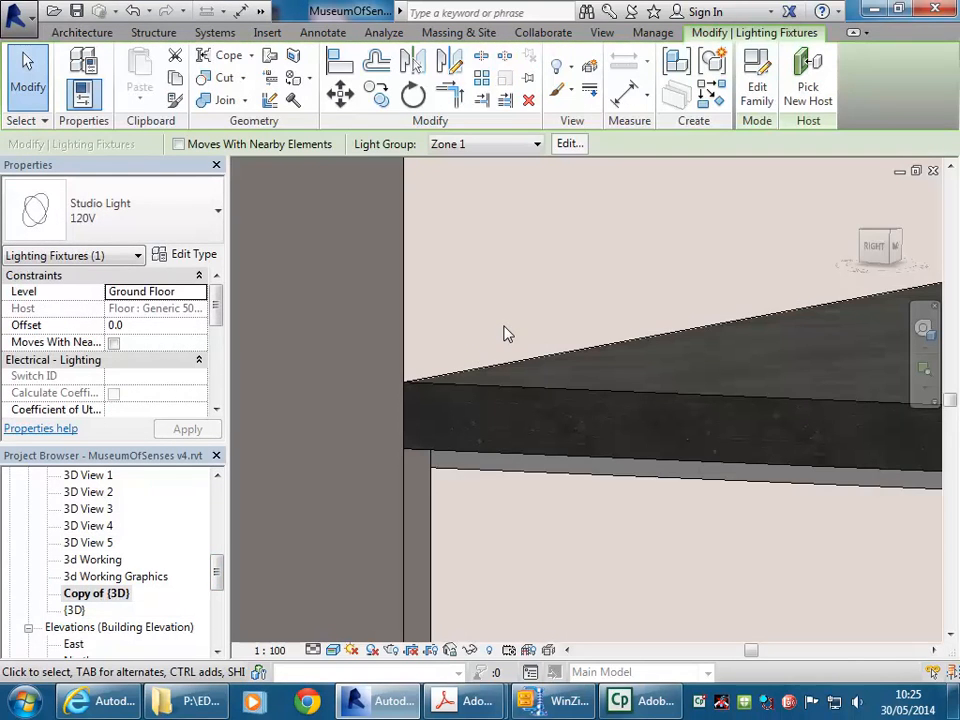
{"action": "scroll", "coordinate": [440, 308], "scroll_direction": "down", "scroll_amount": 6}
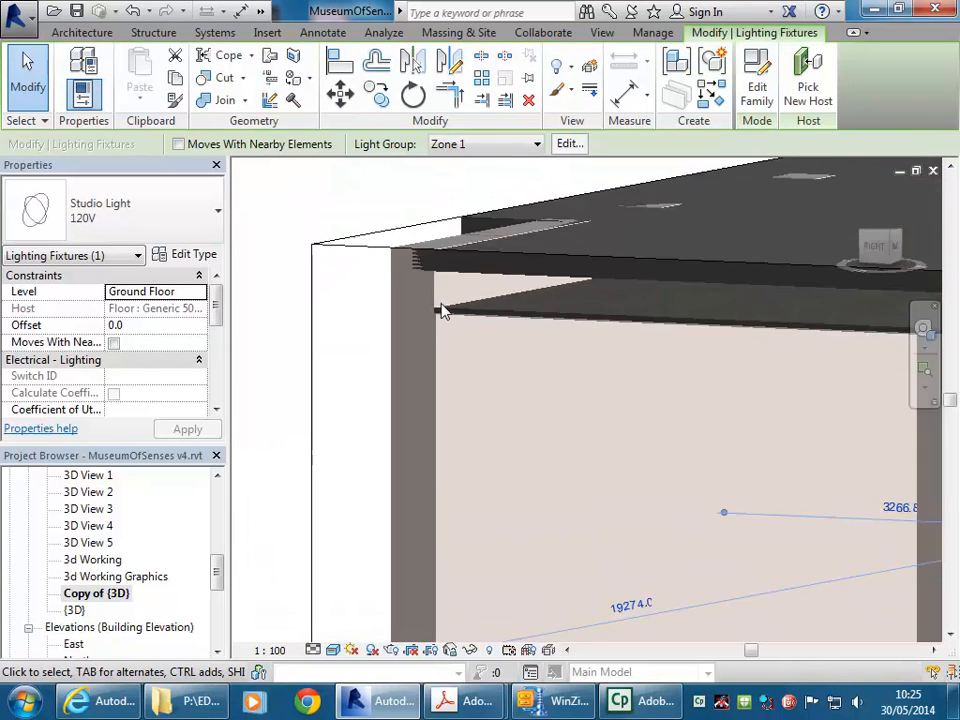
{"action": "scroll", "coordinate": [487, 403], "scroll_direction": "up", "scroll_amount": 5}
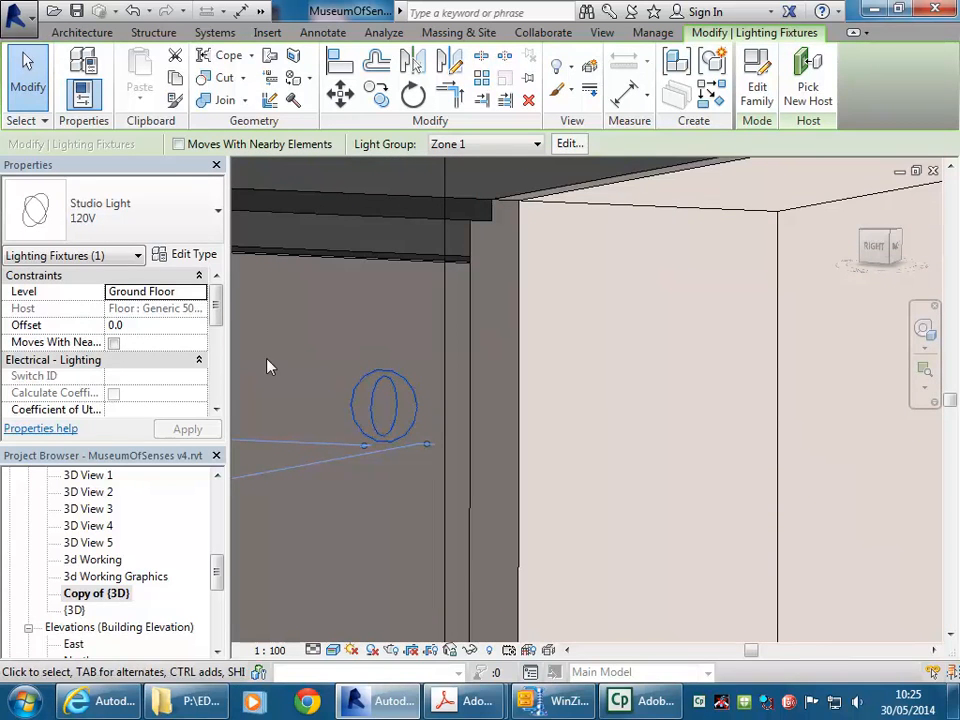
{"action": "middle_click_drag", "start_coordinate": [268, 369], "coordinate": [332, 369]}
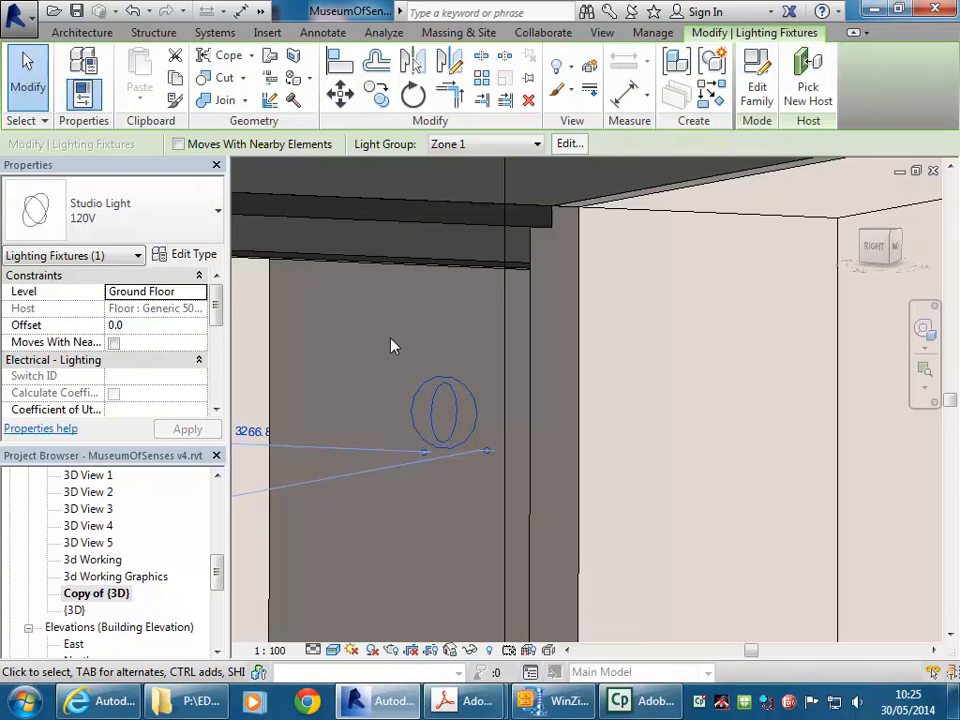
{"action": "double_click", "coordinate": [88, 542]}
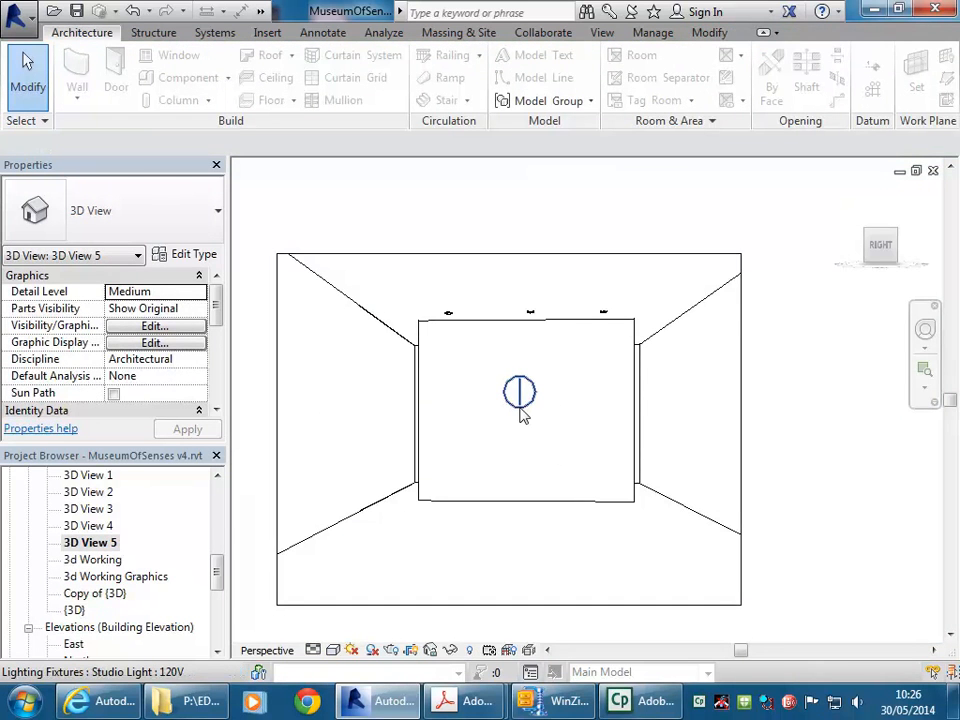
{"action": "left_click", "coordinate": [521, 413]}
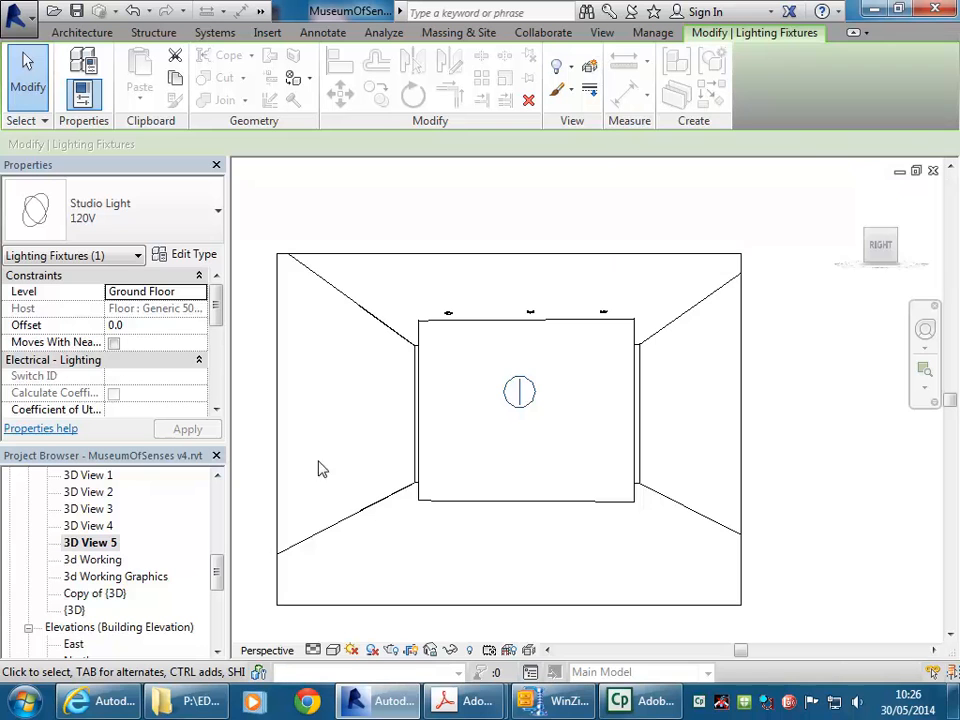
{"action": "double_click", "coordinate": [108, 592]}
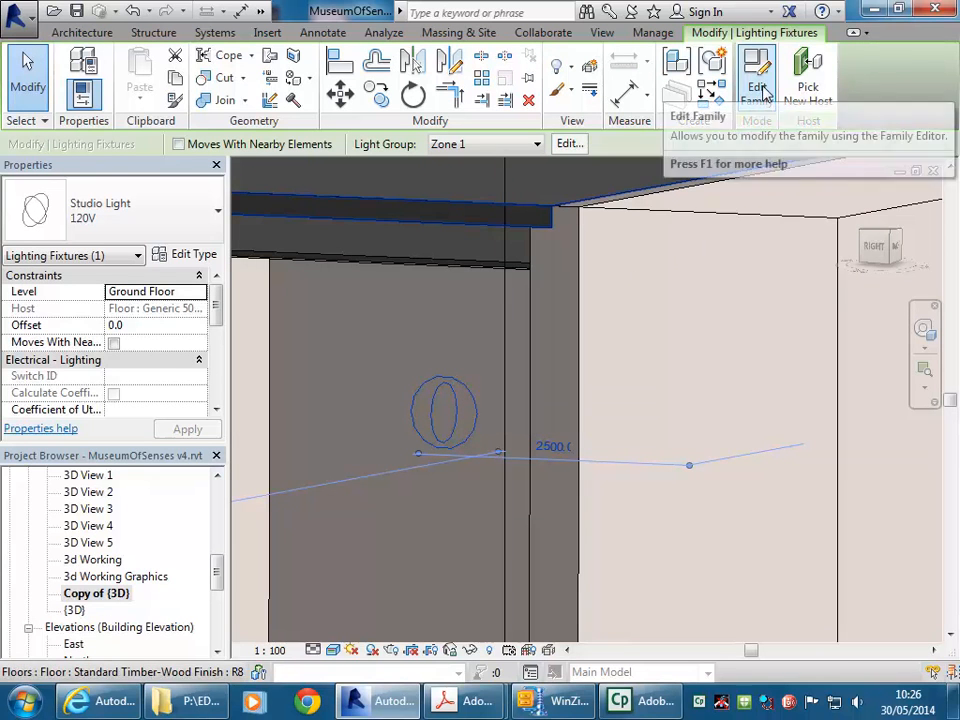
Open the studio light's family for editing and bring up the definition of its spherical light source
{"action": "left_click", "coordinate": [757, 90]}
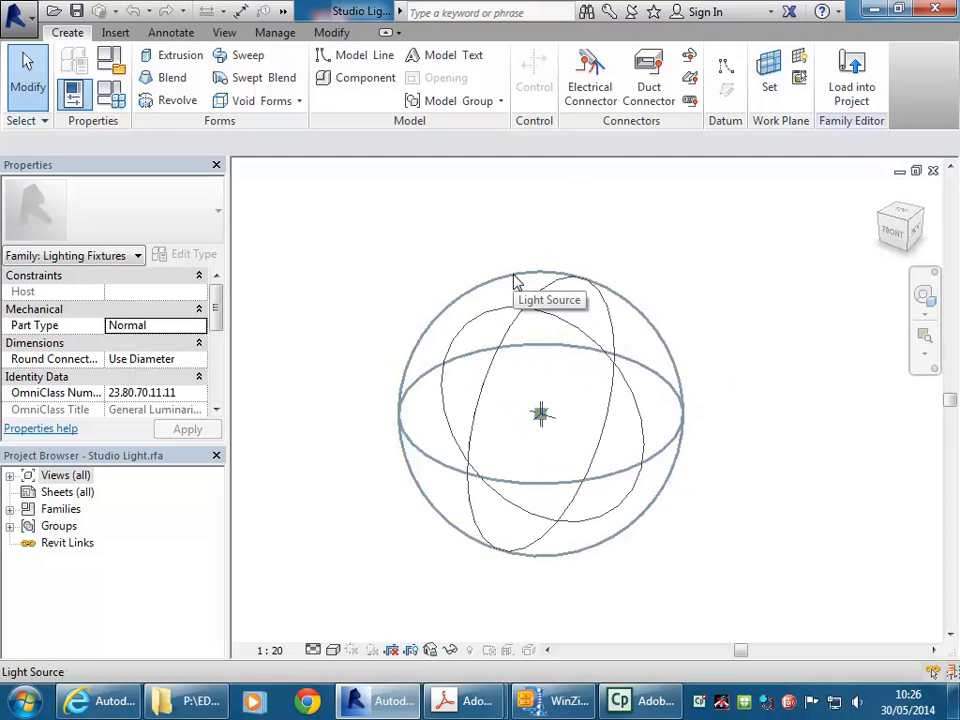
{"action": "left_click", "coordinate": [512, 279]}
{"action": "left_click", "coordinate": [366, 251]}
{"action": "left_click", "coordinate": [541, 281]}
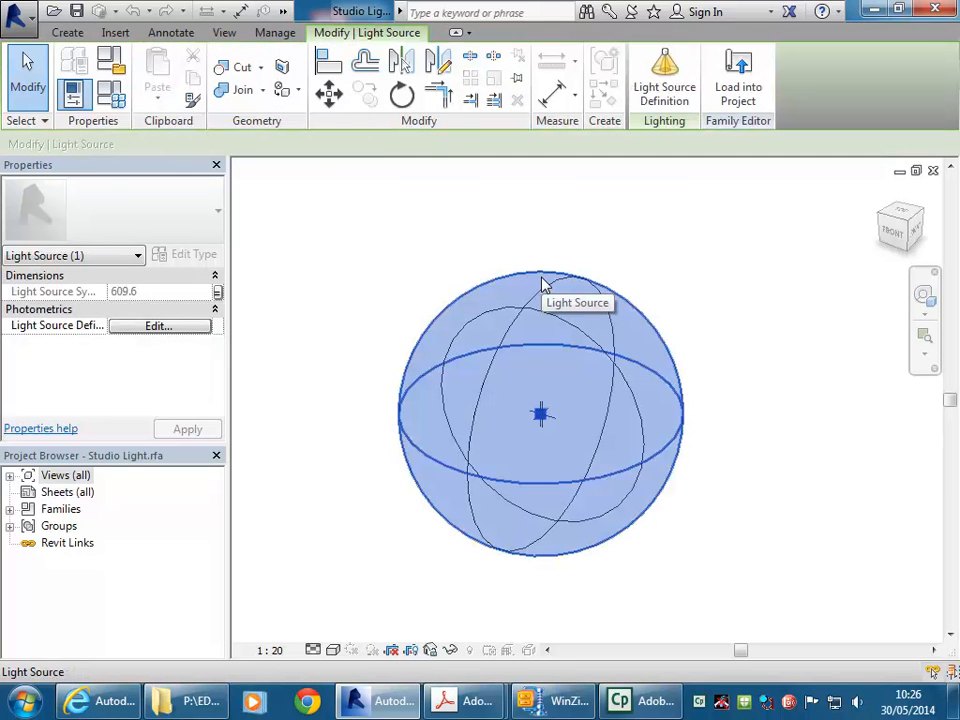
{"action": "left_click", "coordinate": [652, 78]}
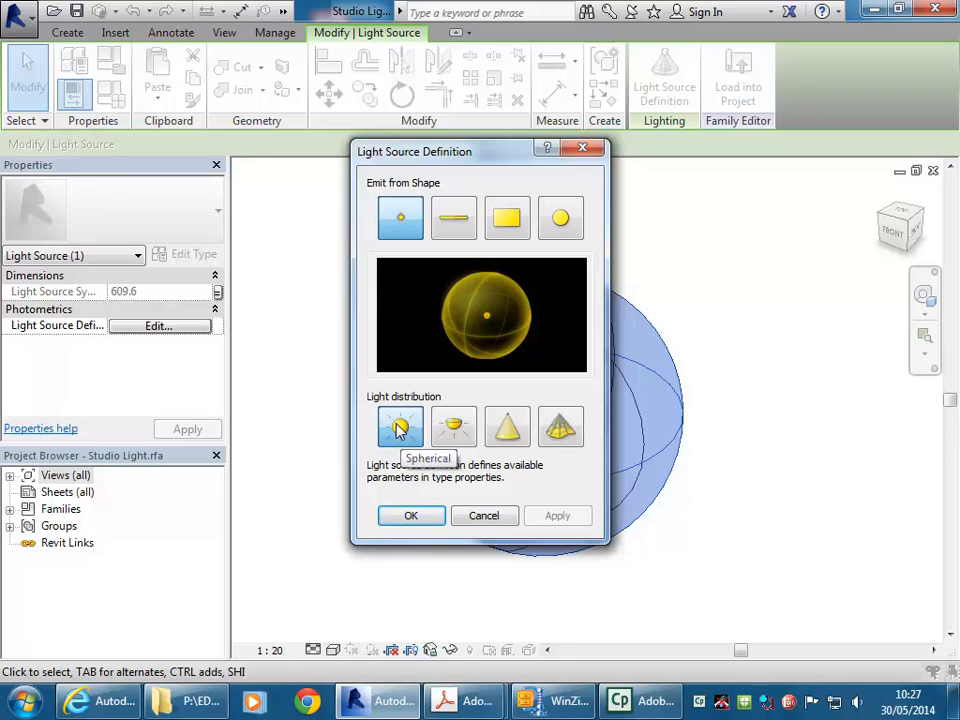
Compare the available light distributions and define the point light source with a spot distribution
{"action": "left_click", "coordinate": [447, 428]}
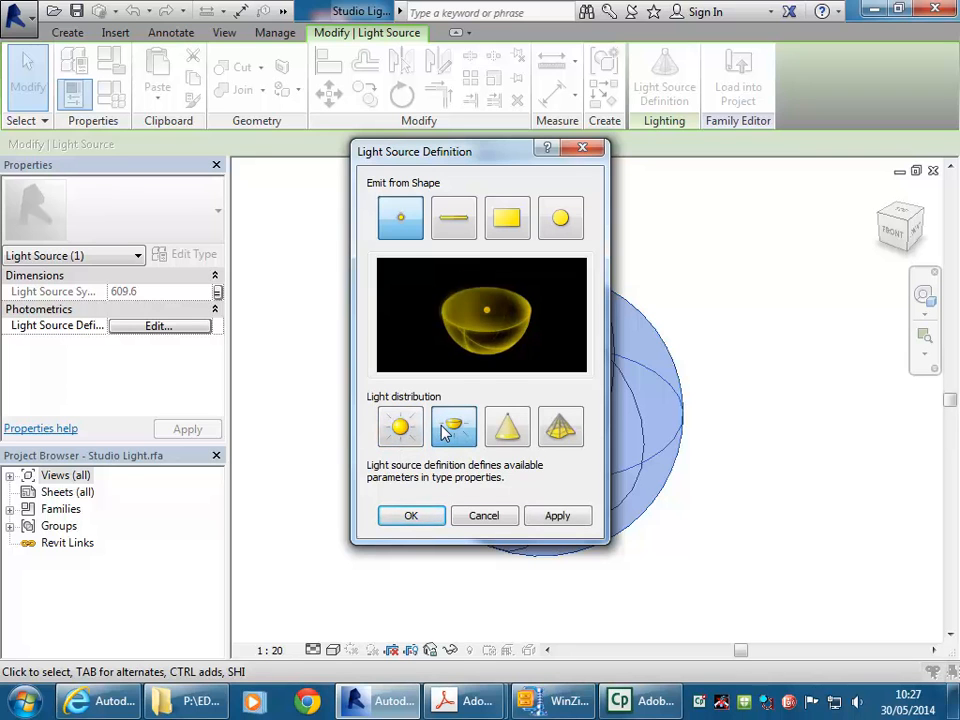
{"action": "left_click", "coordinate": [398, 426]}
{"action": "left_click", "coordinate": [454, 427]}
{"action": "left_click", "coordinate": [508, 437]}
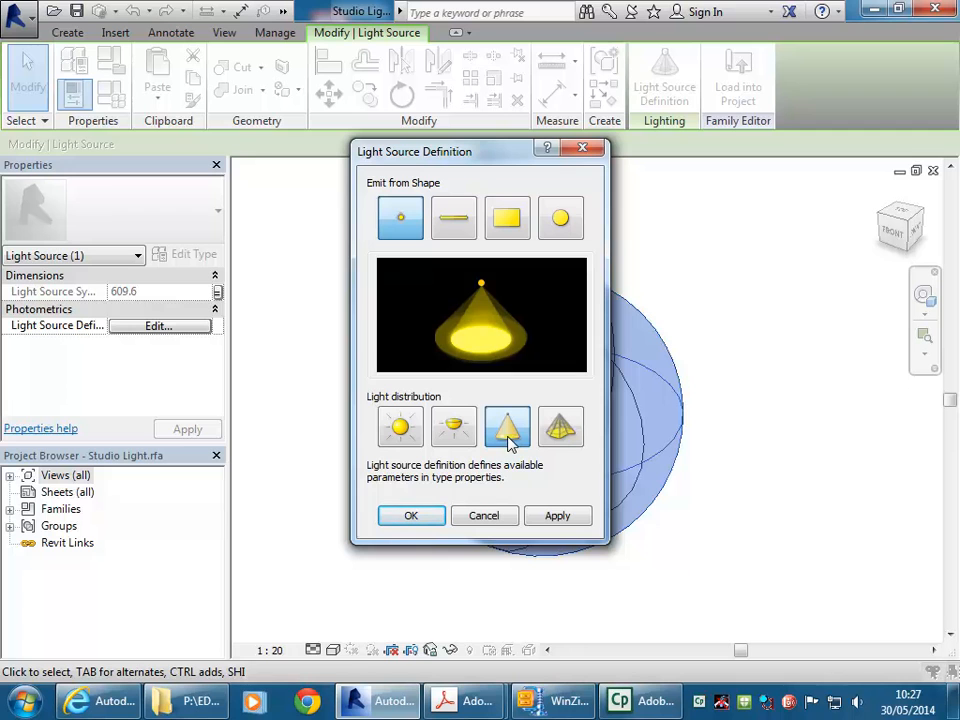
{"action": "left_click", "coordinate": [560, 428]}
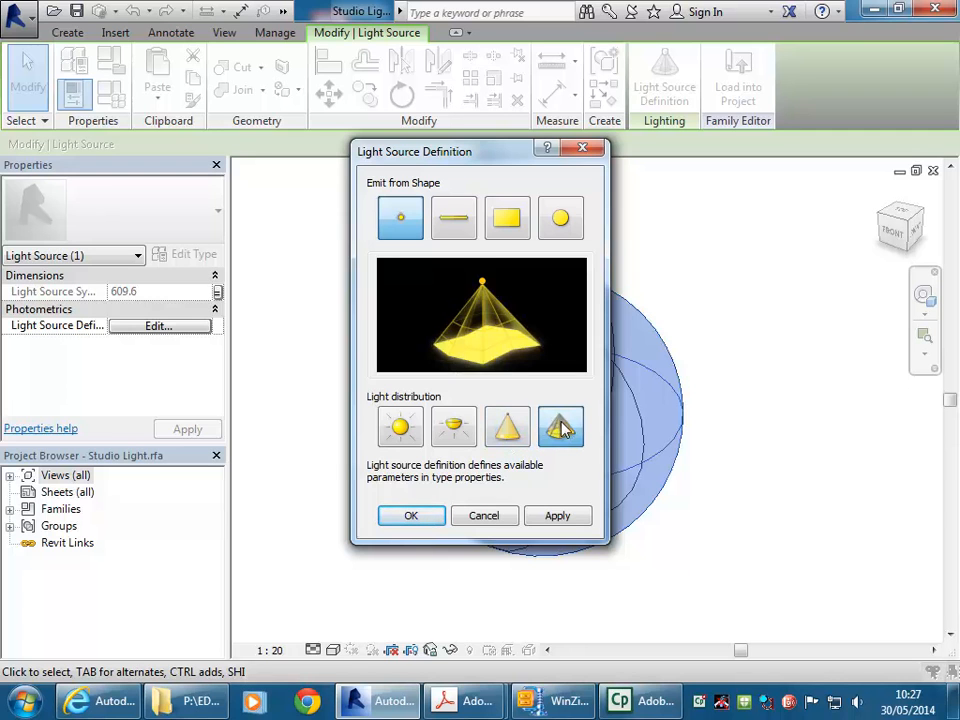
{"action": "left_click", "coordinate": [529, 432]}
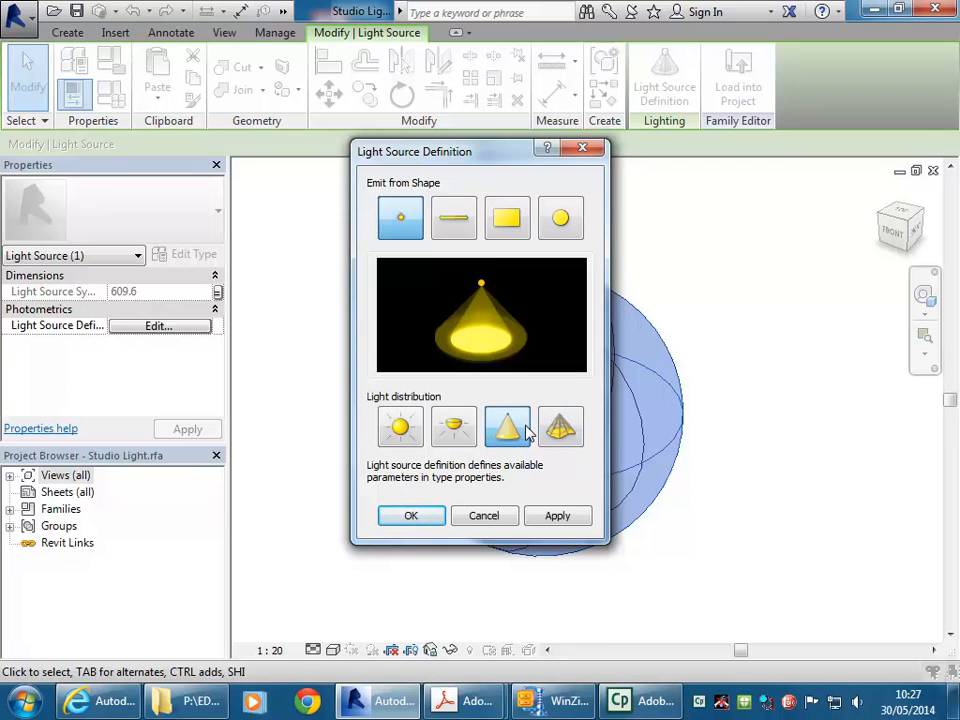
{"action": "left_click", "coordinate": [556, 431]}
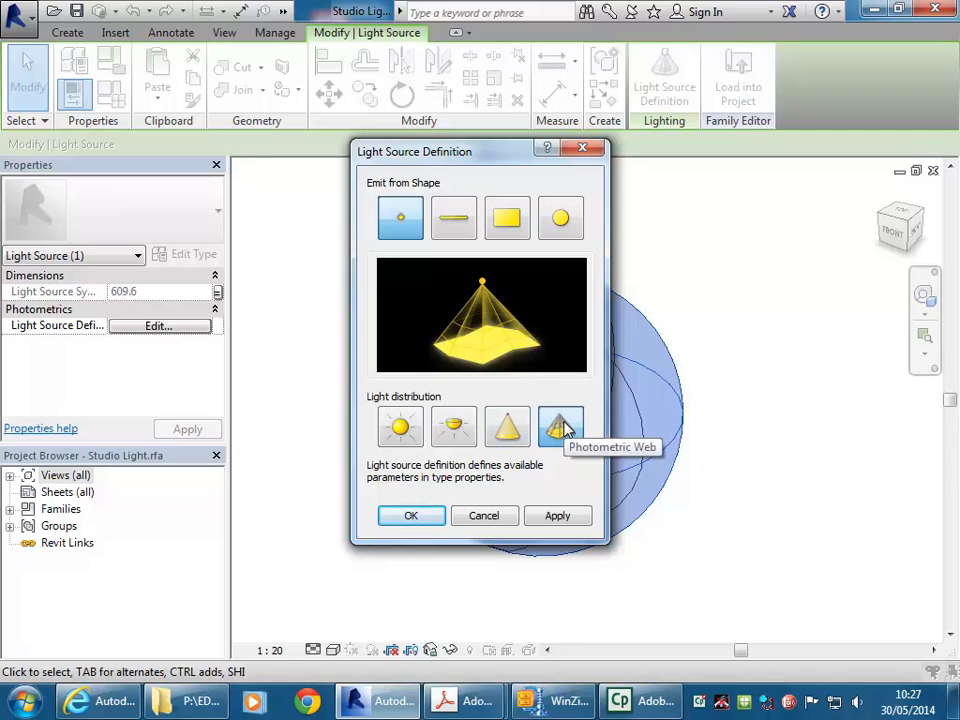
{"action": "left_click", "coordinate": [505, 425]}
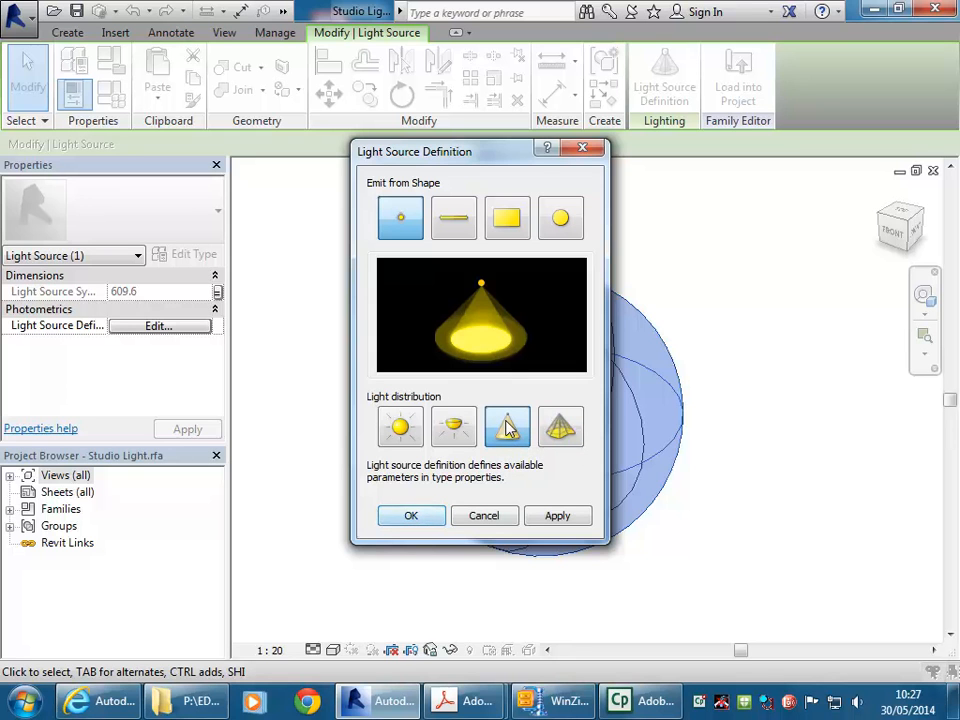
{"action": "left_click", "coordinate": [420, 512]}
Inspect the spot light source's cone and its field, beam and tilt angles in the family view
{"action": "scroll", "coordinate": [407, 326], "scroll_direction": "down", "scroll_amount": 2}
{"action": "middle_click_drag", "start_coordinate": [418, 338], "coordinate": [482, 243]}
{"action": "scroll", "coordinate": [480, 242], "scroll_direction": "down", "scroll_amount": 6}
{"action": "middle_click_drag", "start_coordinate": [583, 342], "coordinate": [402, 225], "text": "shift"}
{"action": "scroll", "coordinate": [403, 226], "scroll_direction": "up", "scroll_amount": 1}
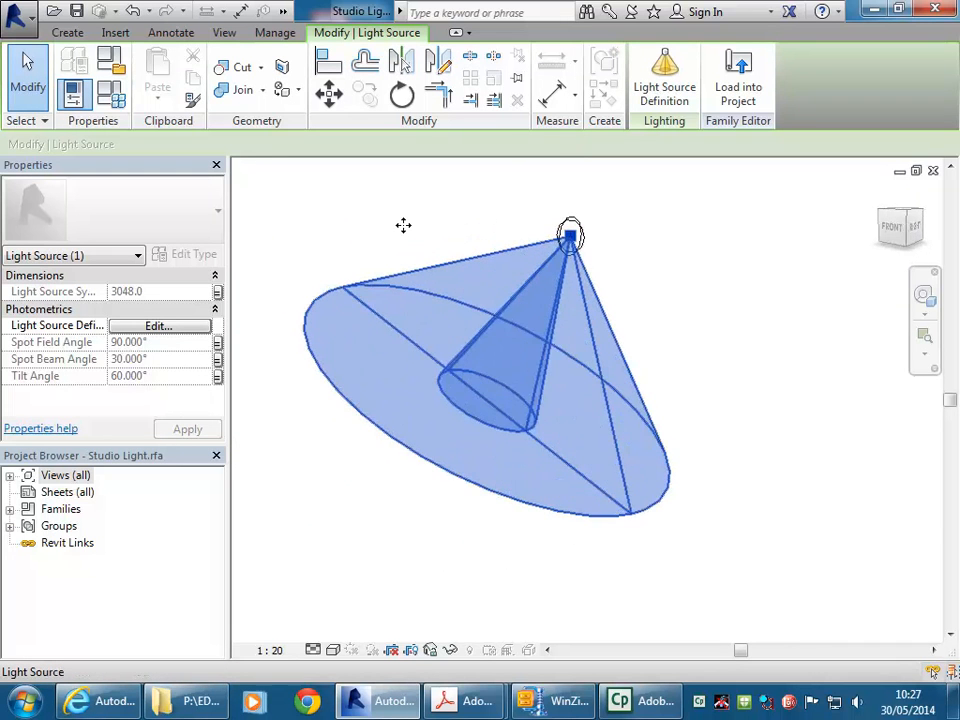
{"action": "left_click", "coordinate": [538, 585]}
{"action": "left_click", "coordinate": [558, 514]}
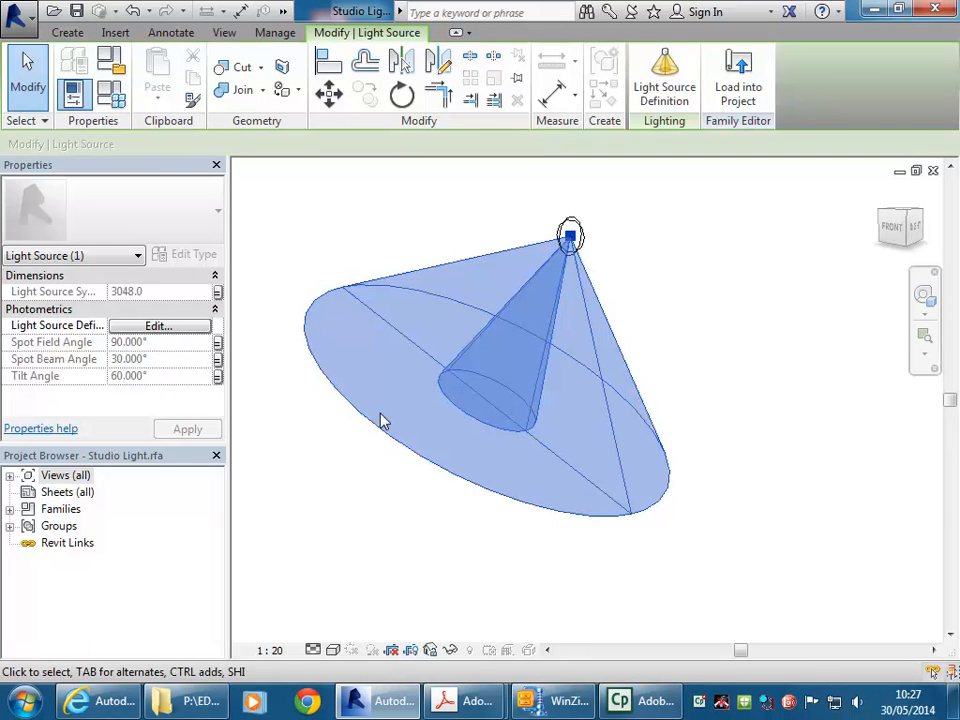
{"action": "left_click", "coordinate": [278, 374]}
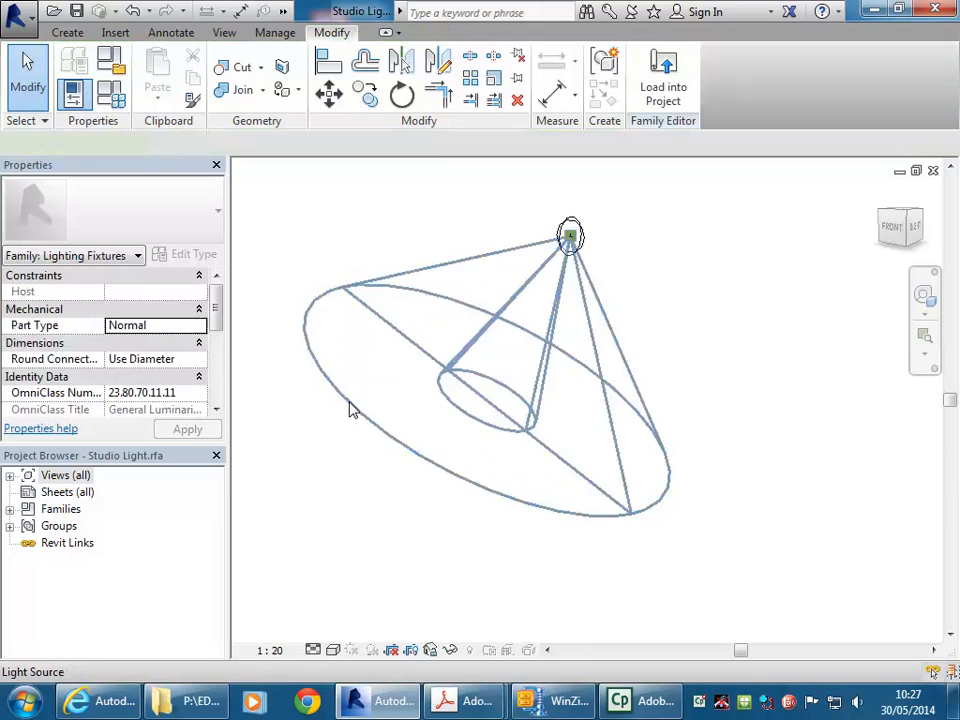
{"action": "left_click", "coordinate": [349, 407]}
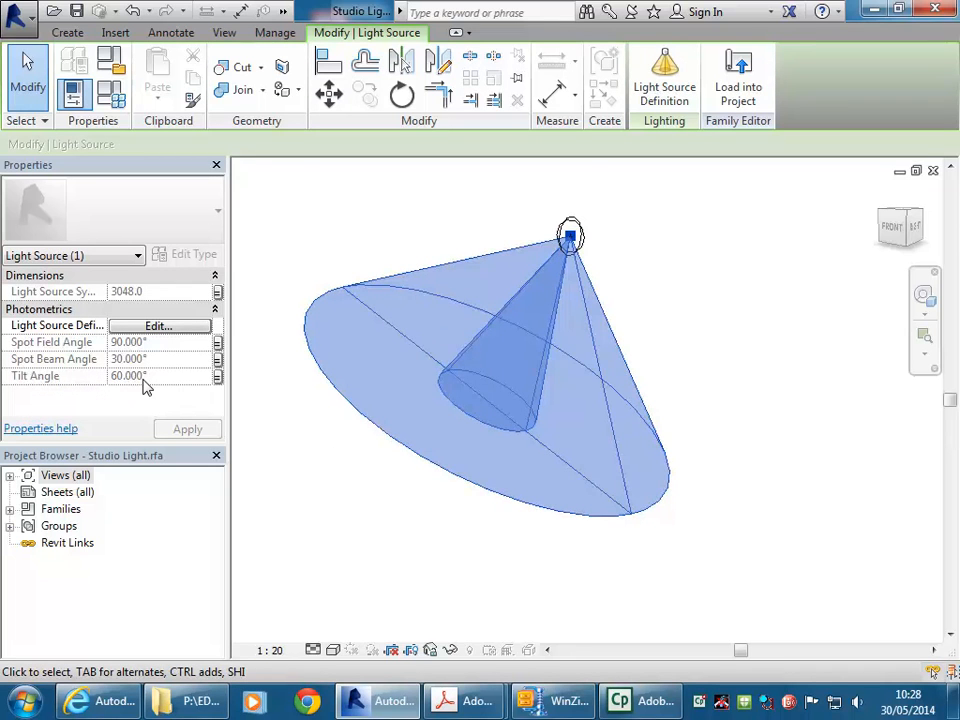
{"action": "left_click", "coordinate": [108, 98]}
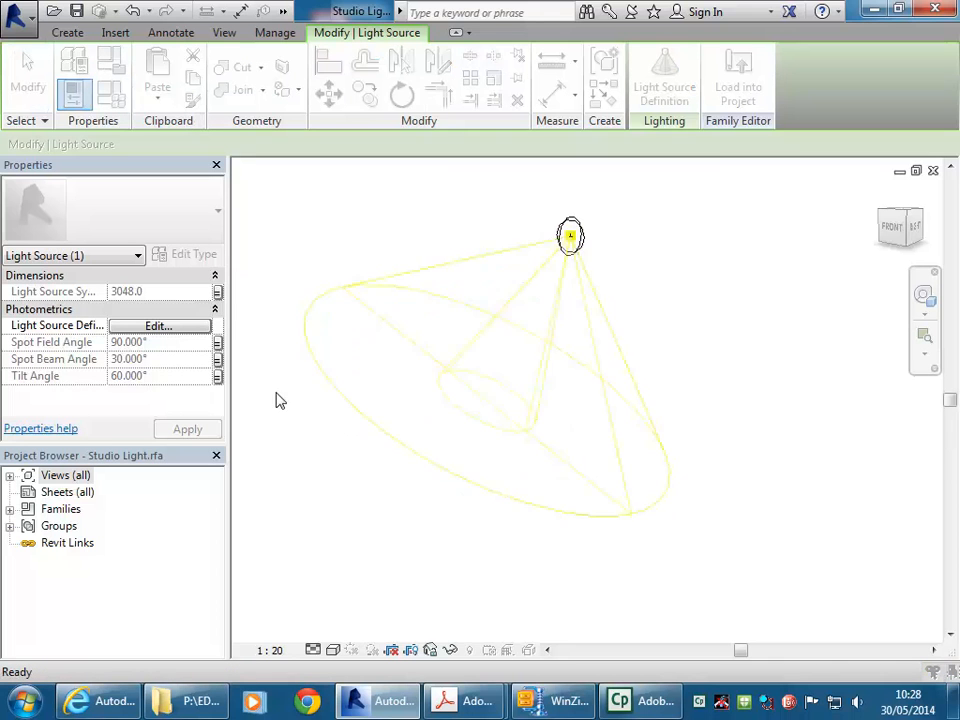
{"action": "left_click_drag", "start_coordinate": [557, 344], "coordinate": [558, 409]}
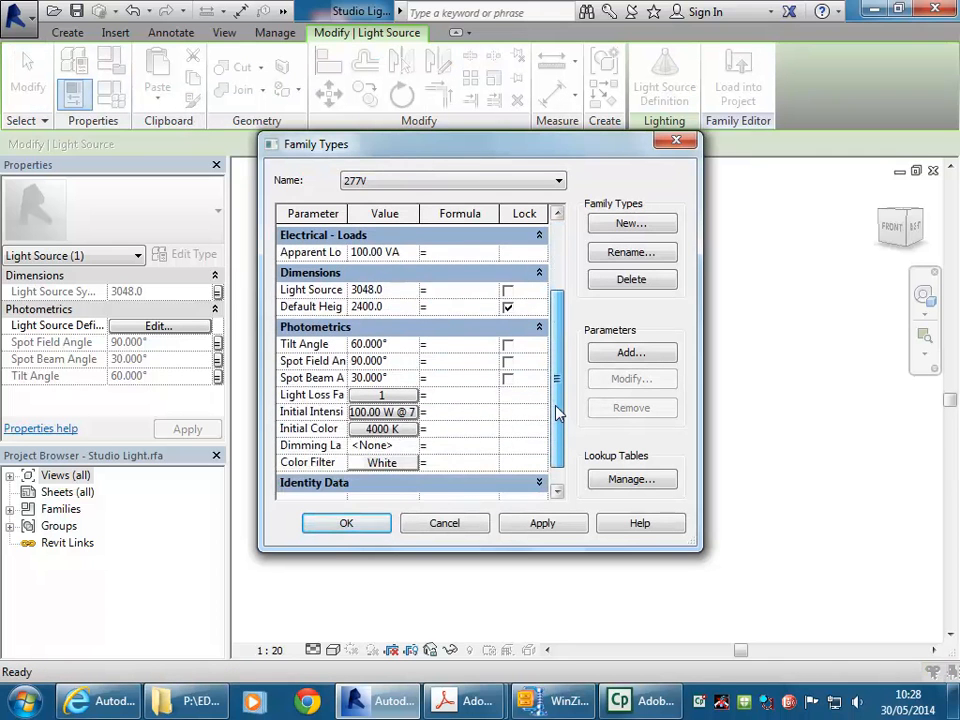
{"action": "left_click", "coordinate": [401, 344]}
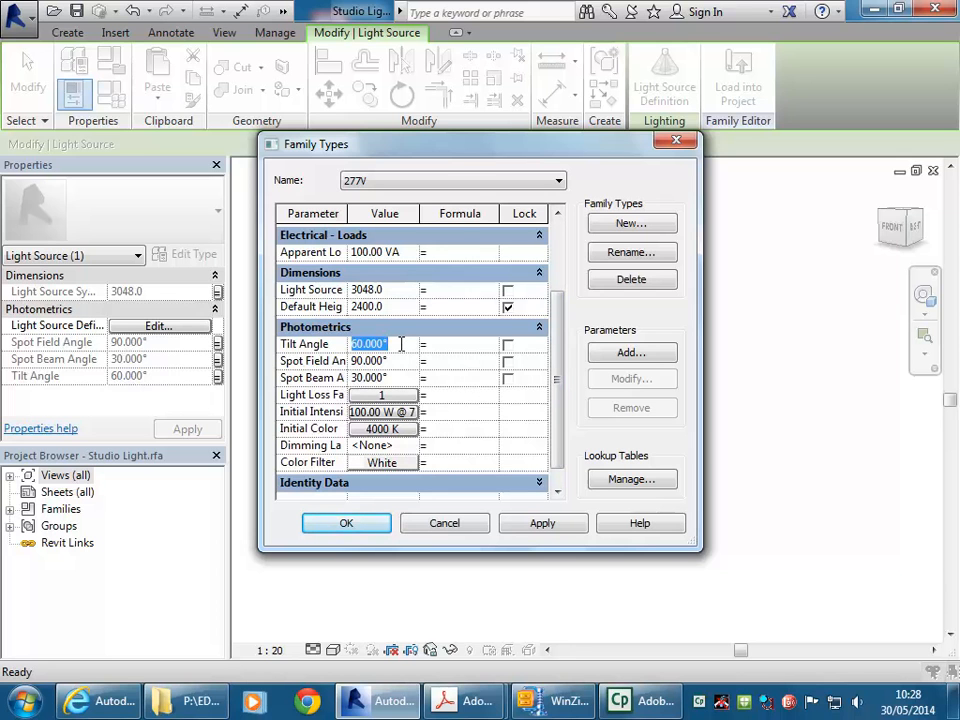
{"action": "left_click_drag", "start_coordinate": [466, 148], "coordinate": [227, 91]}
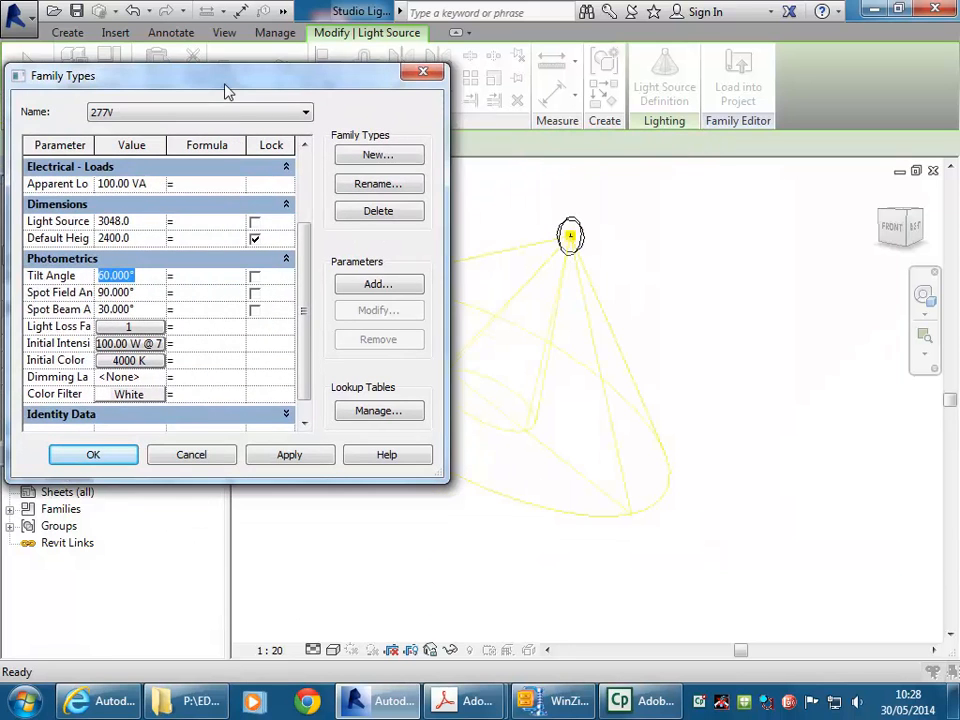
{"action": "left_click", "coordinate": [193, 457]}
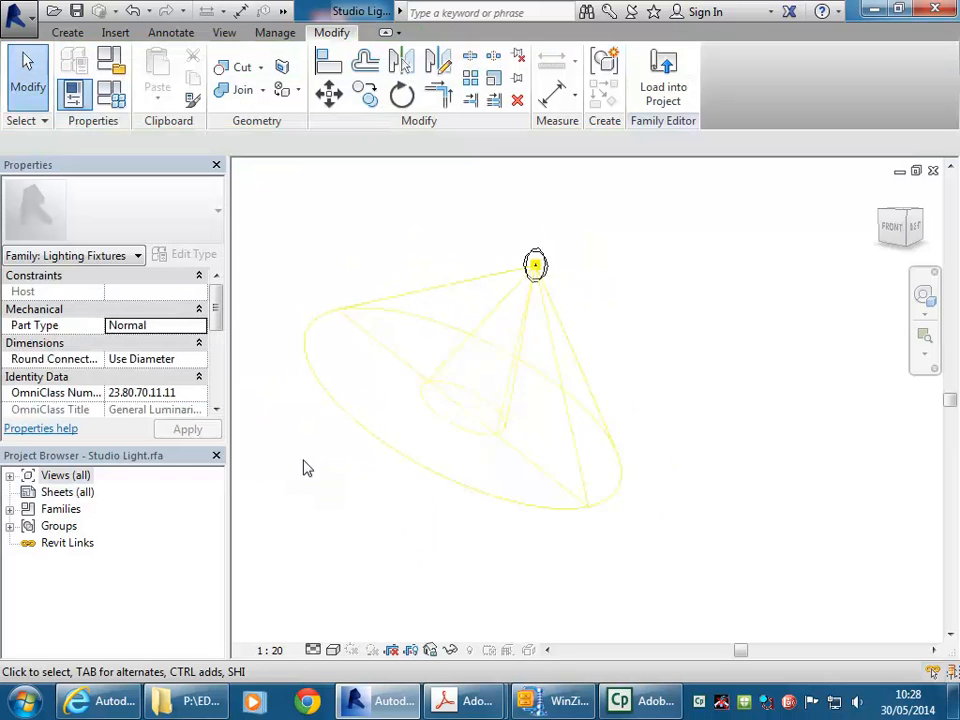
{"action": "middle_click_drag", "start_coordinate": [343, 341], "coordinate": [378, 342]}
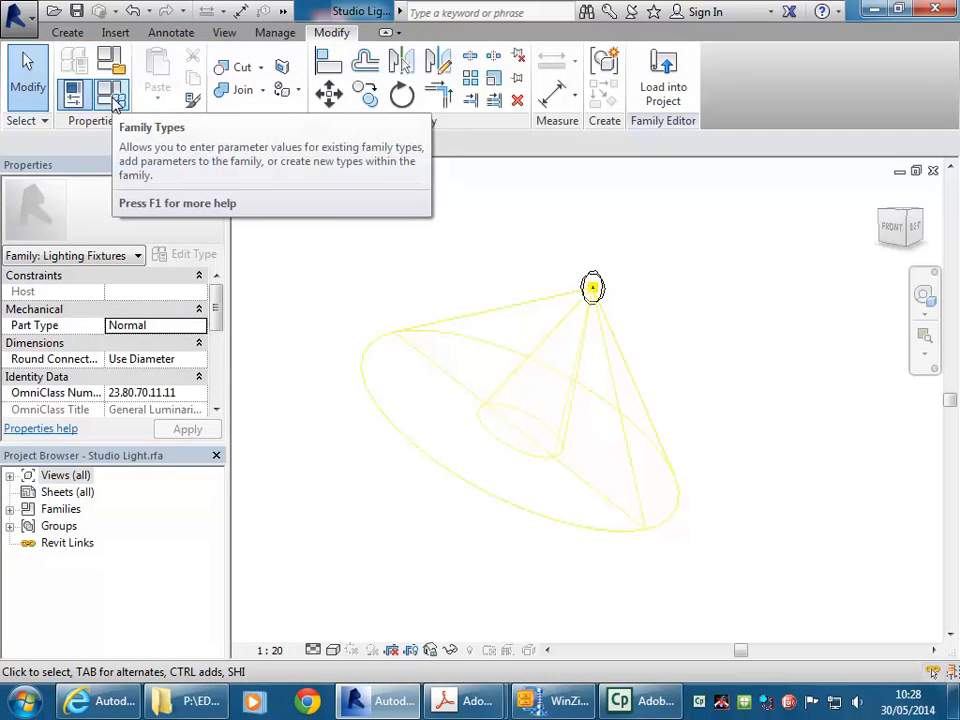
{"action": "left_click", "coordinate": [115, 105]}
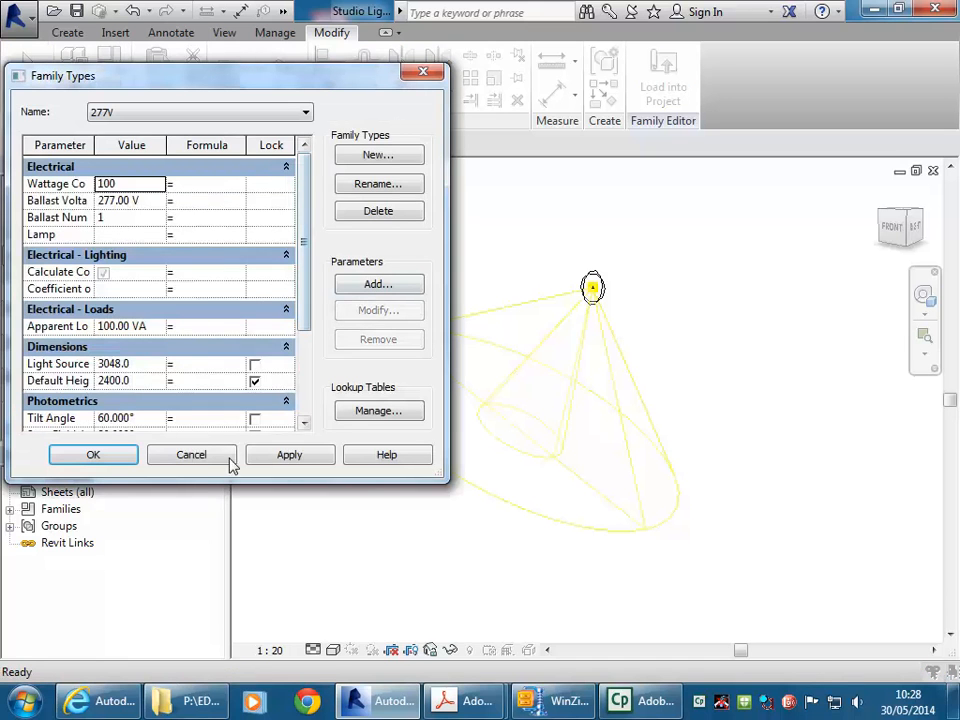
{"action": "left_click", "coordinate": [186, 454]}
{"action": "middle_click_drag", "start_coordinate": [332, 332], "coordinate": [500, 323]}
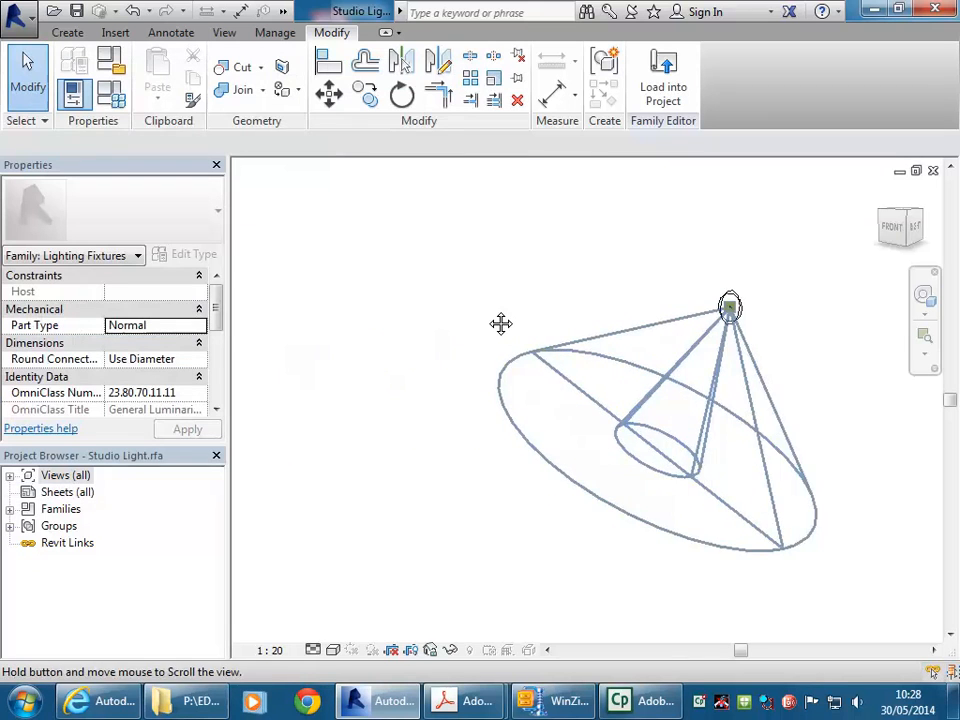
Set the Tilt Angle of the 277V family type to 90° so the spot cone points straight down
{"action": "left_click", "coordinate": [111, 93]}
{"action": "left_click_drag", "start_coordinate": [304, 289], "coordinate": [304, 358]}
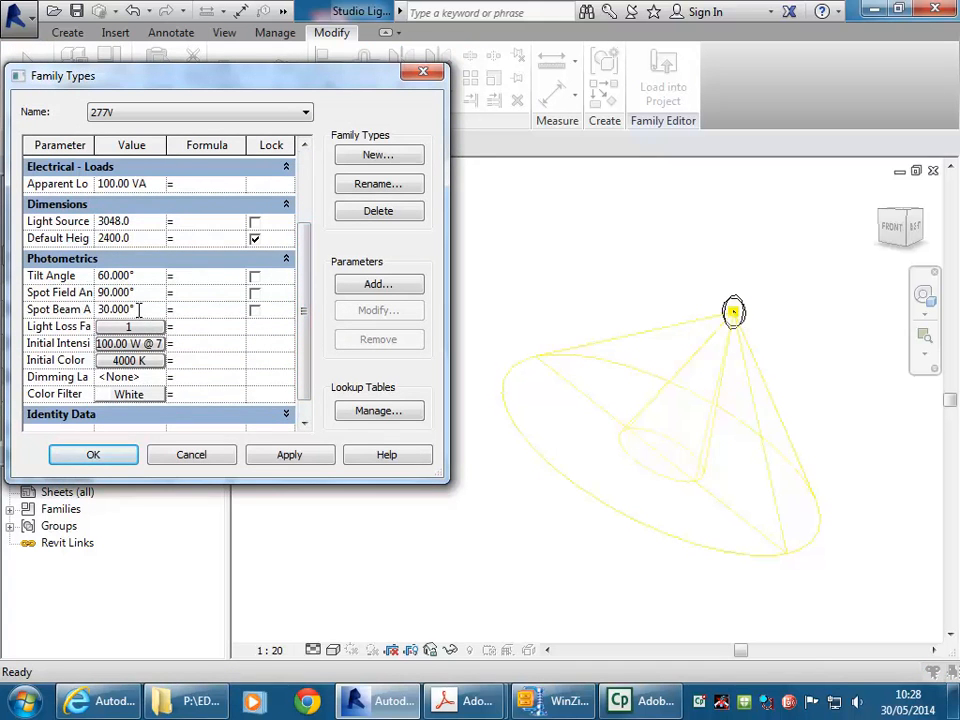
{"action": "left_click", "coordinate": [97, 277]}
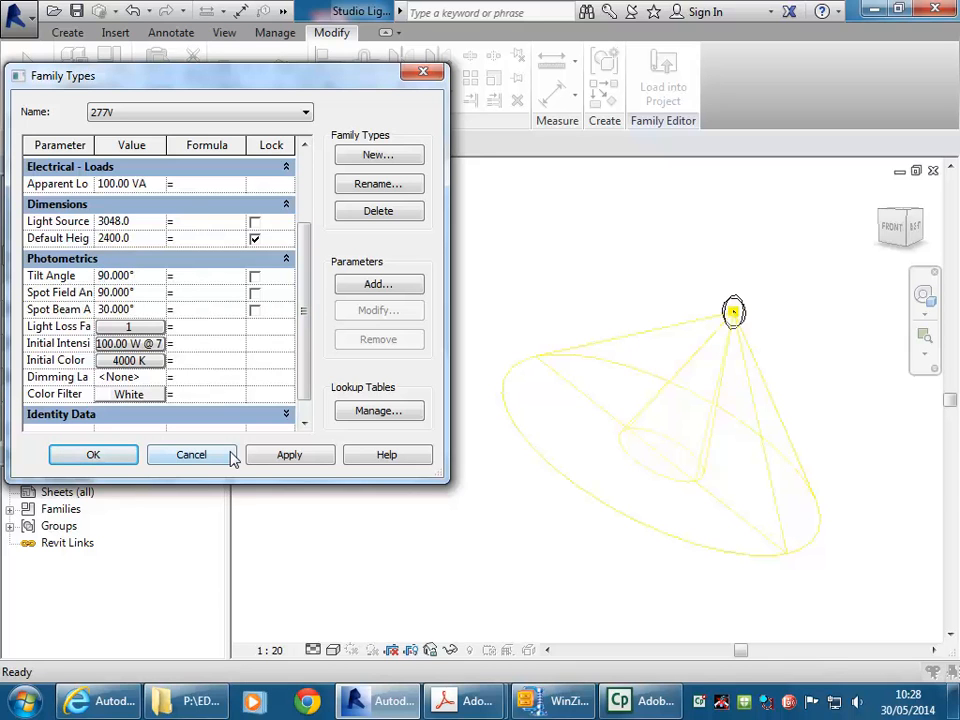
{"action": "left_click", "coordinate": [287, 454]}
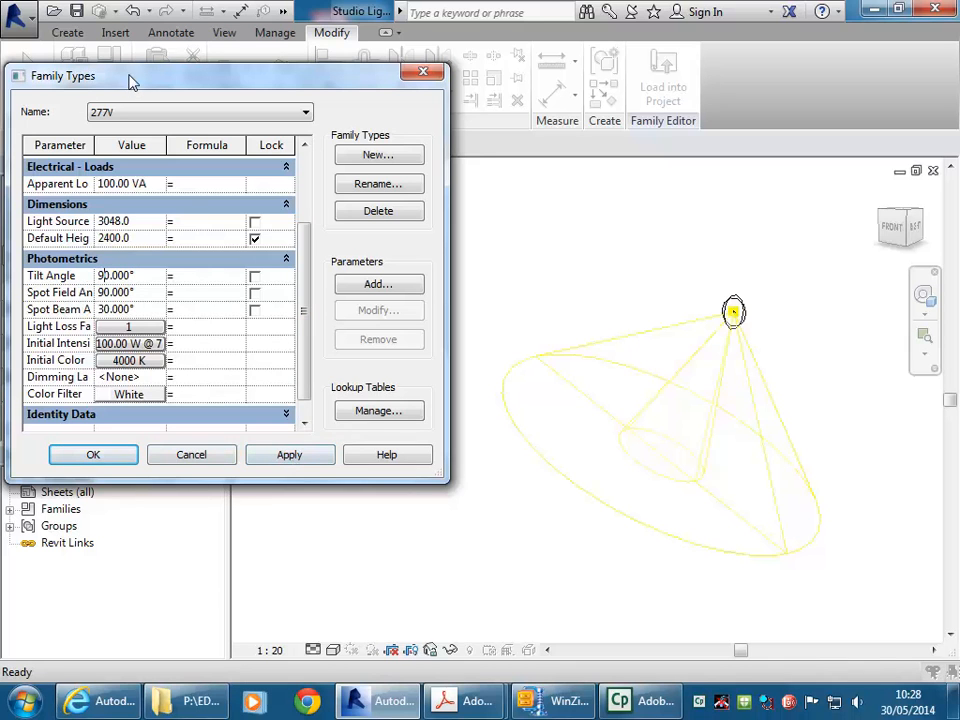
{"action": "left_click", "coordinate": [289, 454]}
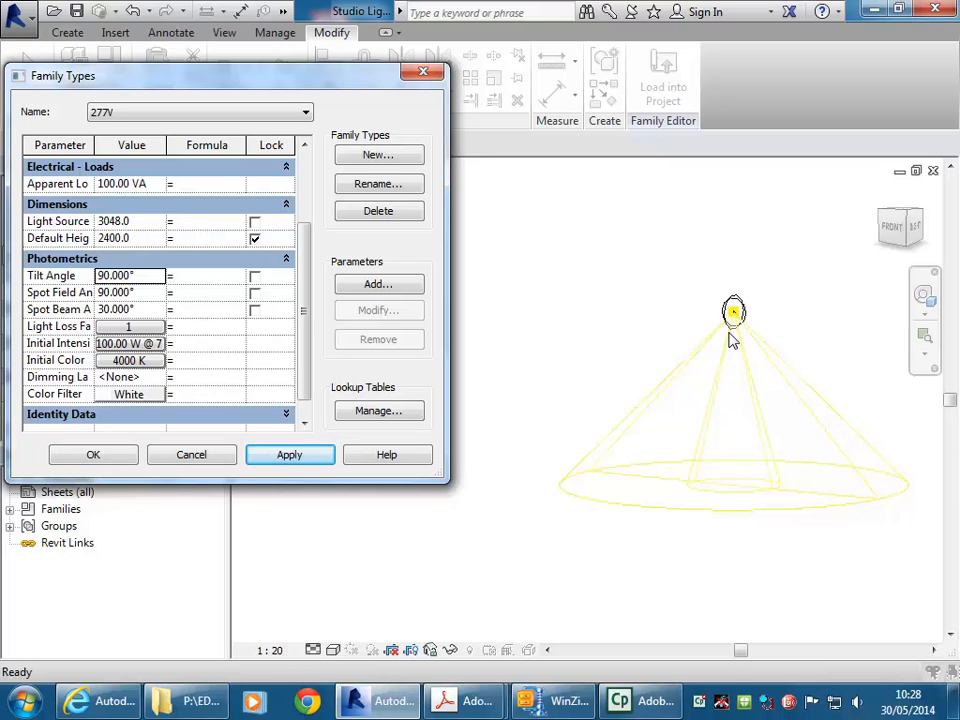
{"action": "left_click", "coordinate": [94, 456]}
{"action": "middle_click_drag", "start_coordinate": [549, 348], "coordinate": [463, 362]}
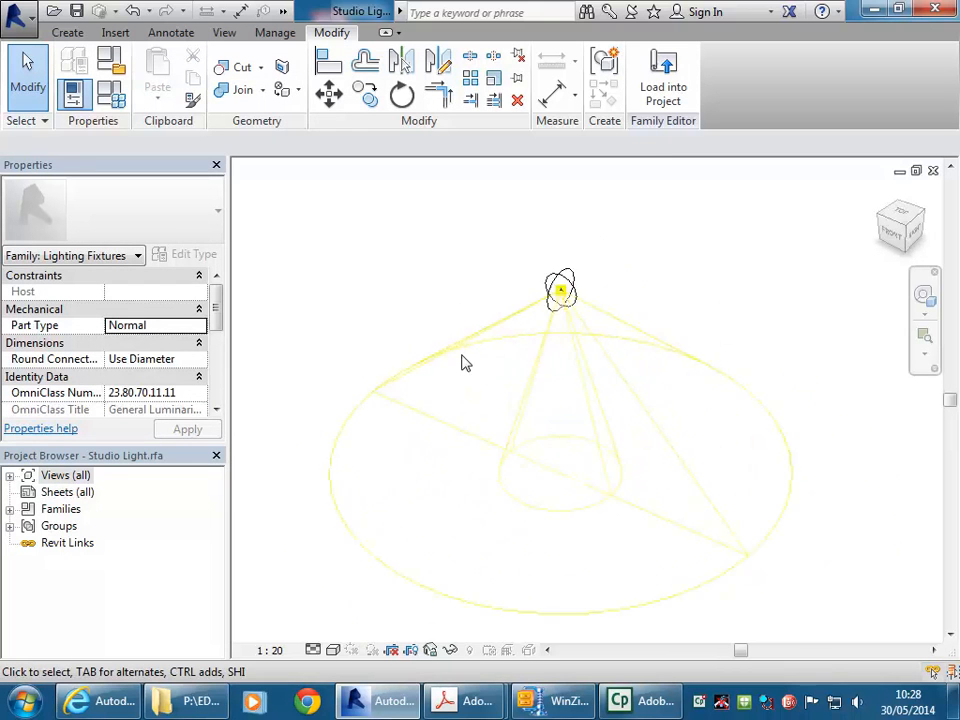
Review the 277V type's photometric parameters, including tilt, spot field and spot beam angles, against the light cone
{"action": "scroll", "coordinate": [463, 362], "scroll_direction": "up", "scroll_amount": 2}
{"action": "scroll", "coordinate": [423, 313], "scroll_direction": "down", "scroll_amount": 2}
{"action": "middle_click_drag", "start_coordinate": [436, 316], "coordinate": [435, 300]}
{"action": "left_click", "coordinate": [114, 93]}
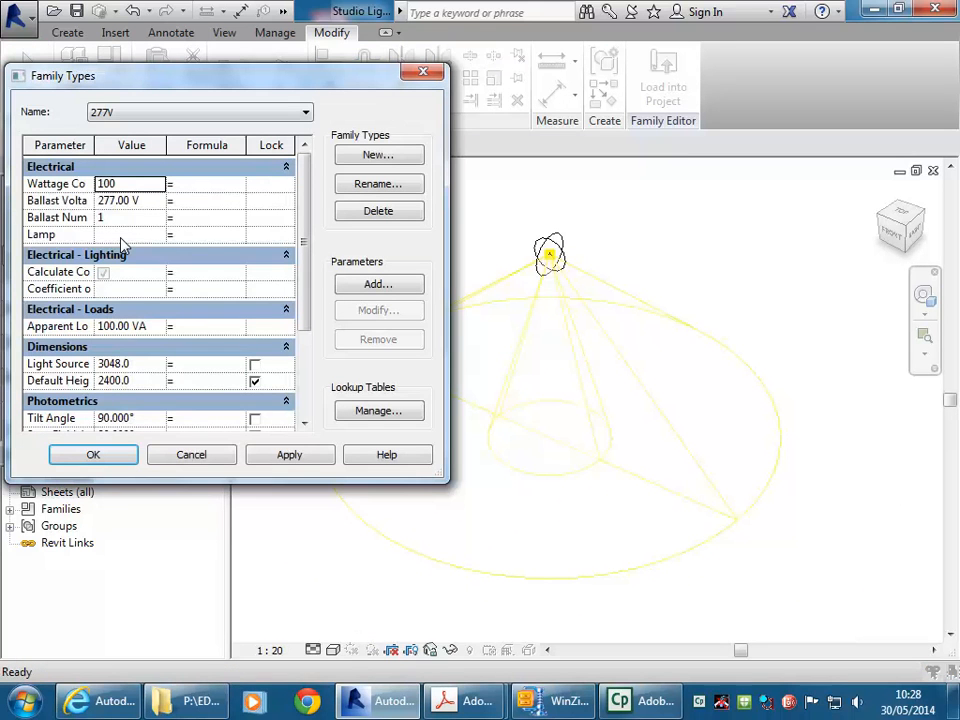
{"action": "left_click_drag", "start_coordinate": [304, 223], "coordinate": [304, 312]}
{"action": "scroll", "coordinate": [304, 312], "scroll_direction": "up", "scroll_amount": 3}
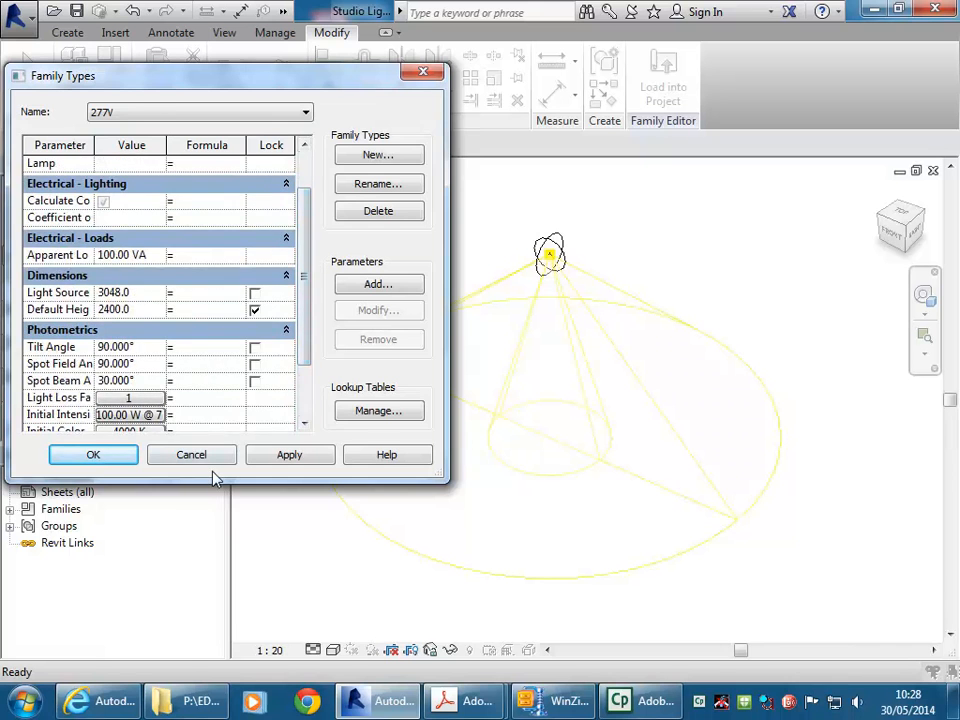
{"action": "left_click", "coordinate": [191, 454]}
{"action": "scroll", "coordinate": [367, 300], "scroll_direction": "up", "scroll_amount": 2}
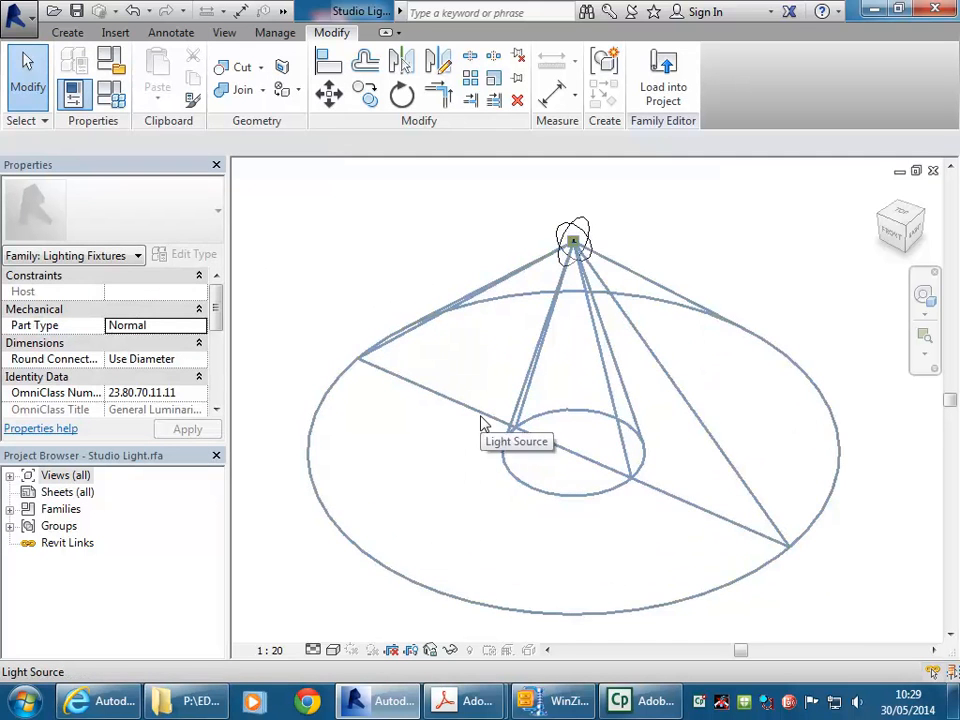
{"action": "left_click", "coordinate": [112, 93]}
{"action": "left_click_drag", "start_coordinate": [306, 285], "coordinate": [307, 365]}
{"action": "scroll", "coordinate": [307, 365], "scroll_direction": "down", "scroll_amount": 1}
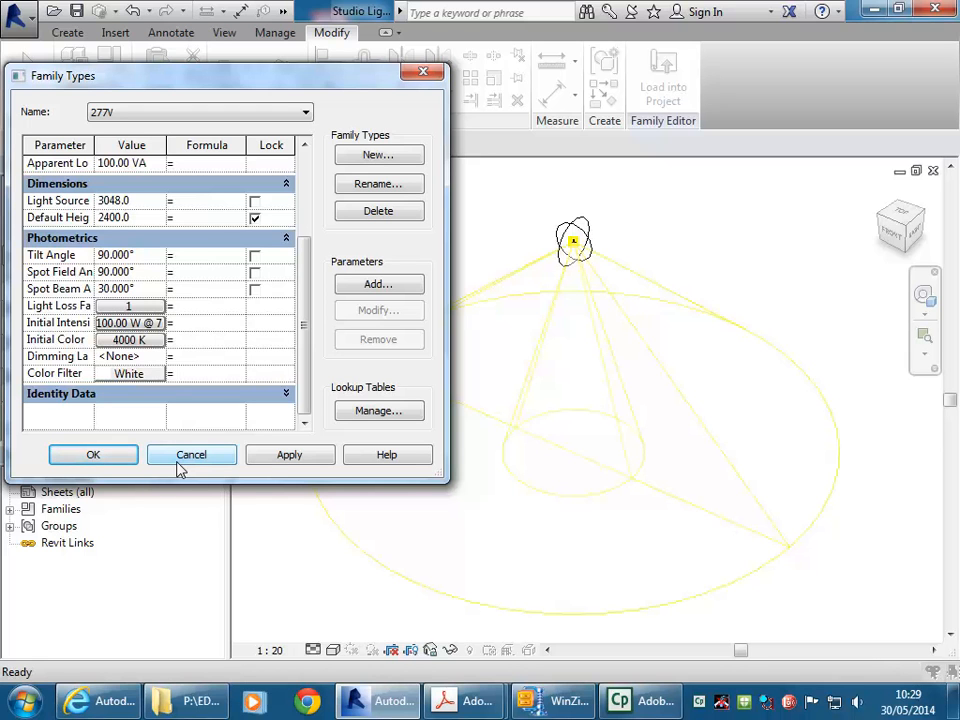
{"action": "left_click", "coordinate": [97, 456]}
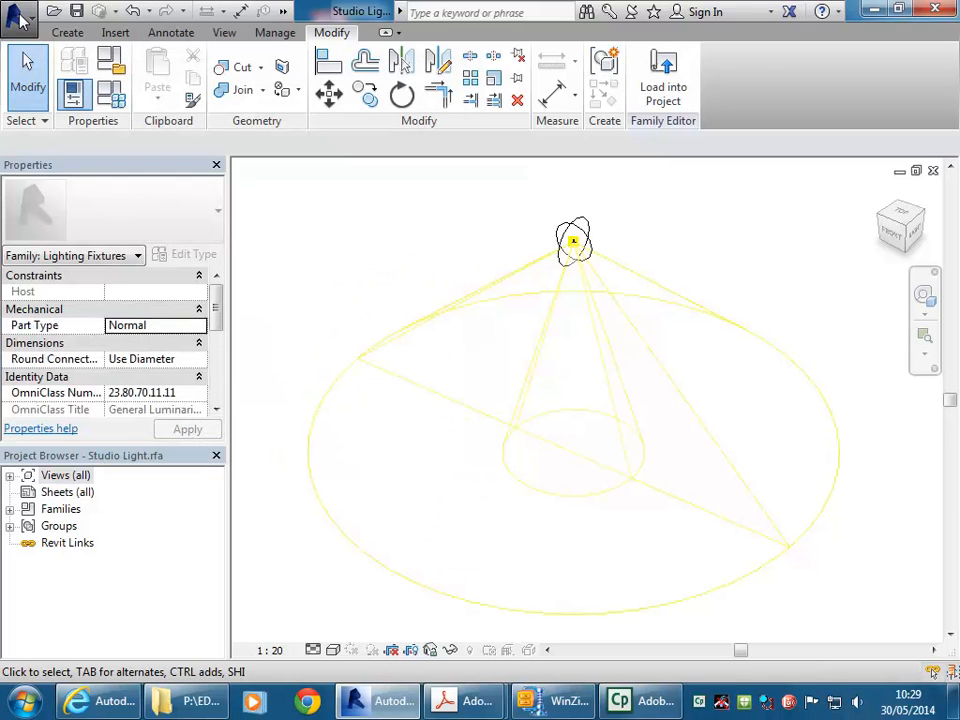
Save the modified light family as Studio Light-mod.rfa in the Revit Files folder of the home drive
{"action": "left_click", "coordinate": [15, 15]}
{"action": "mouse_move", "coordinate": [43, 243]}
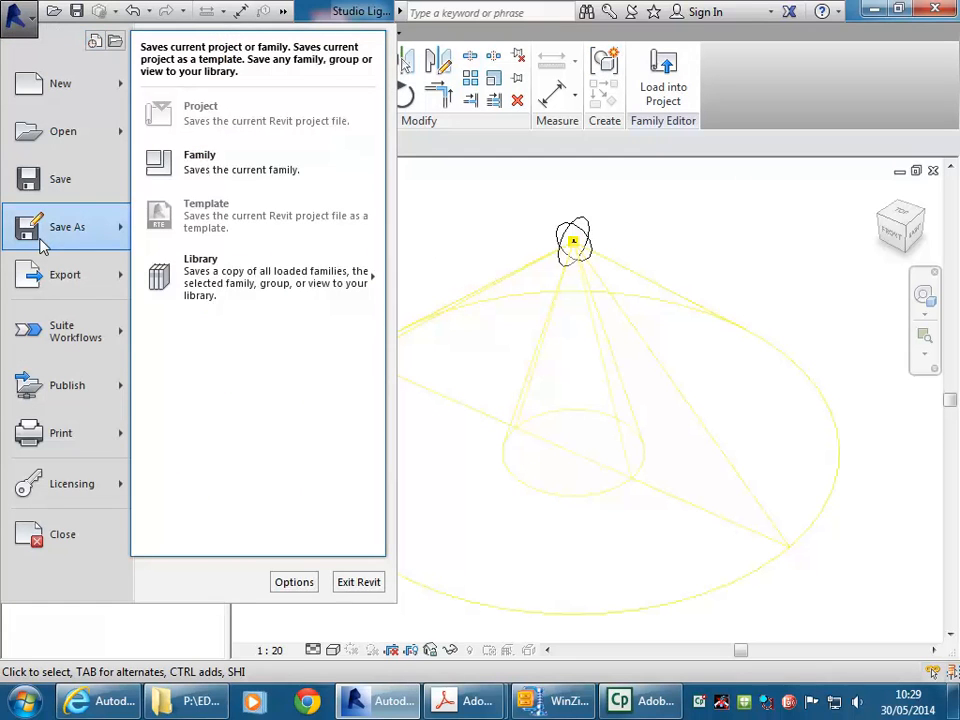
{"action": "left_click", "coordinate": [189, 164]}
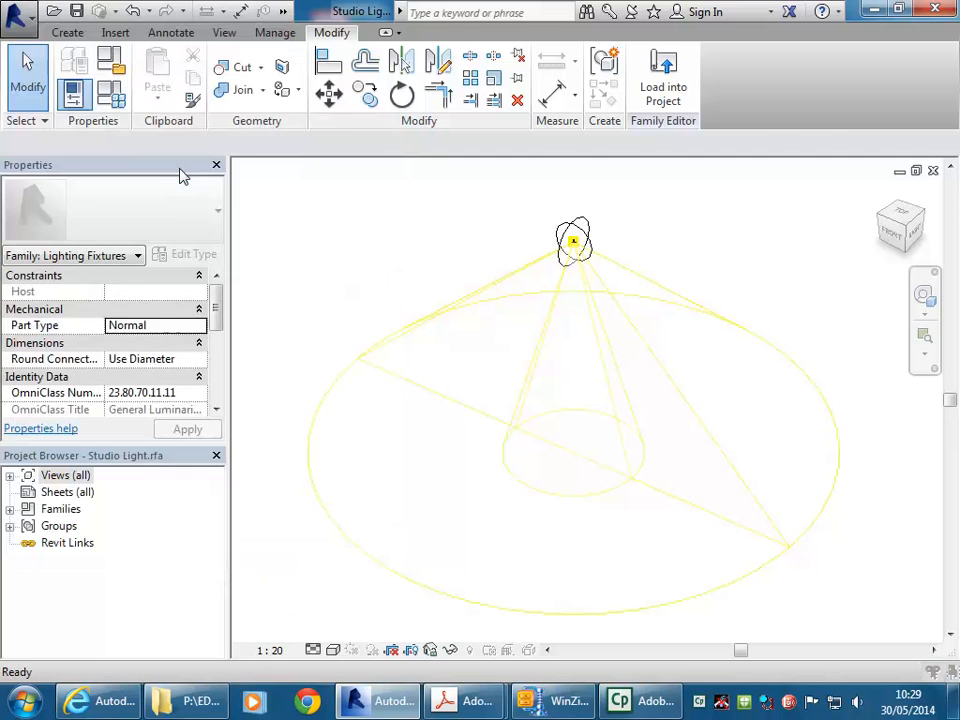
{"action": "left_click", "coordinate": [255, 135]}
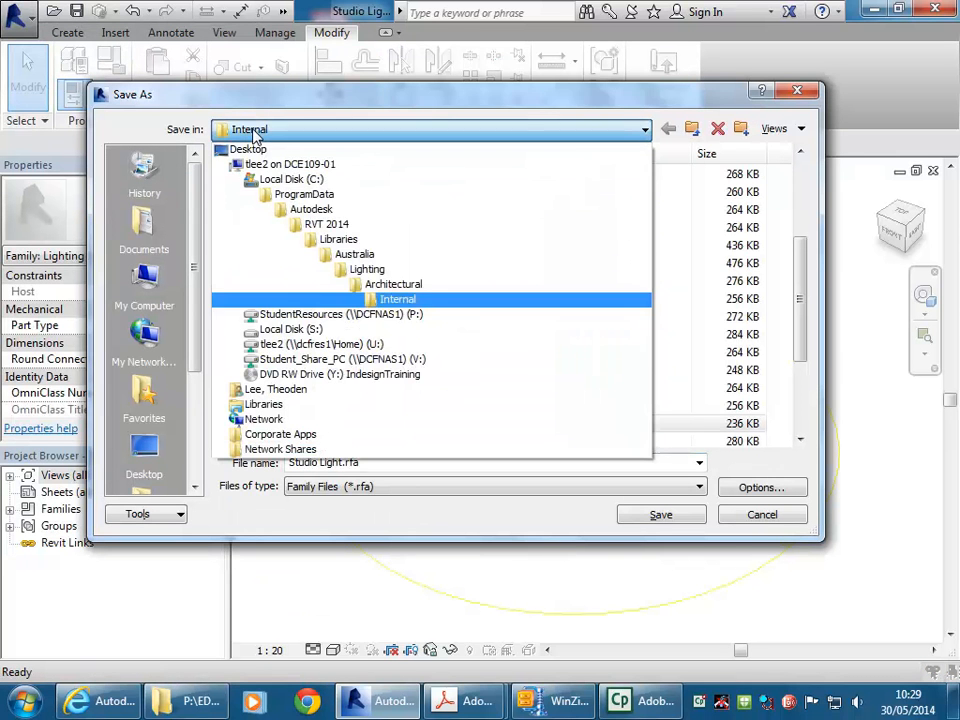
{"action": "left_click", "coordinate": [313, 339]}
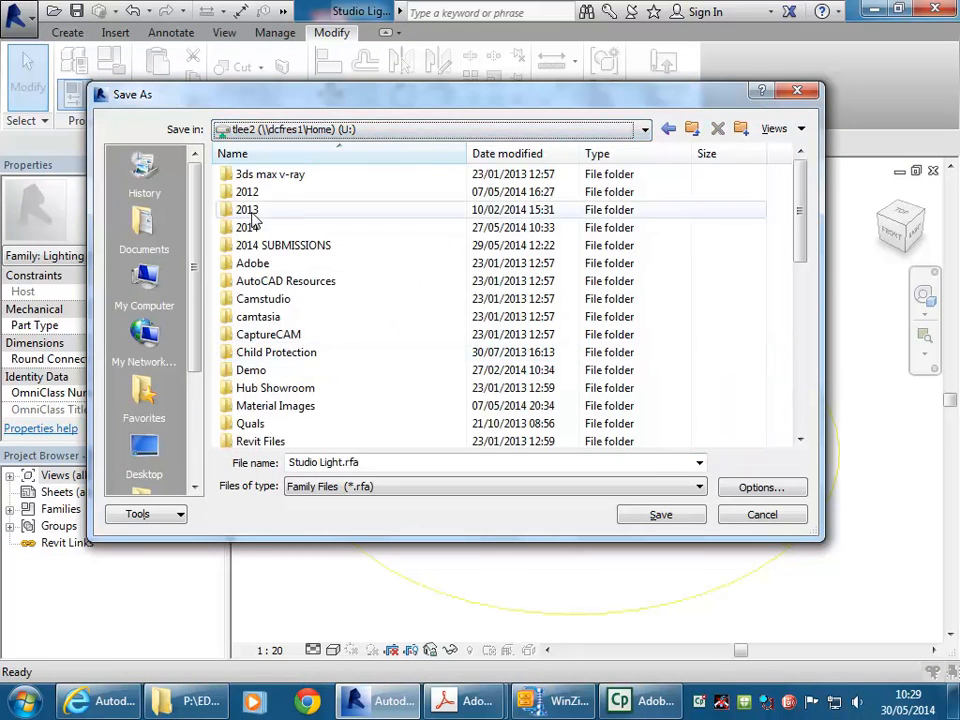
{"action": "double_click", "coordinate": [271, 441]}
{"action": "double_click", "coordinate": [361, 462]}
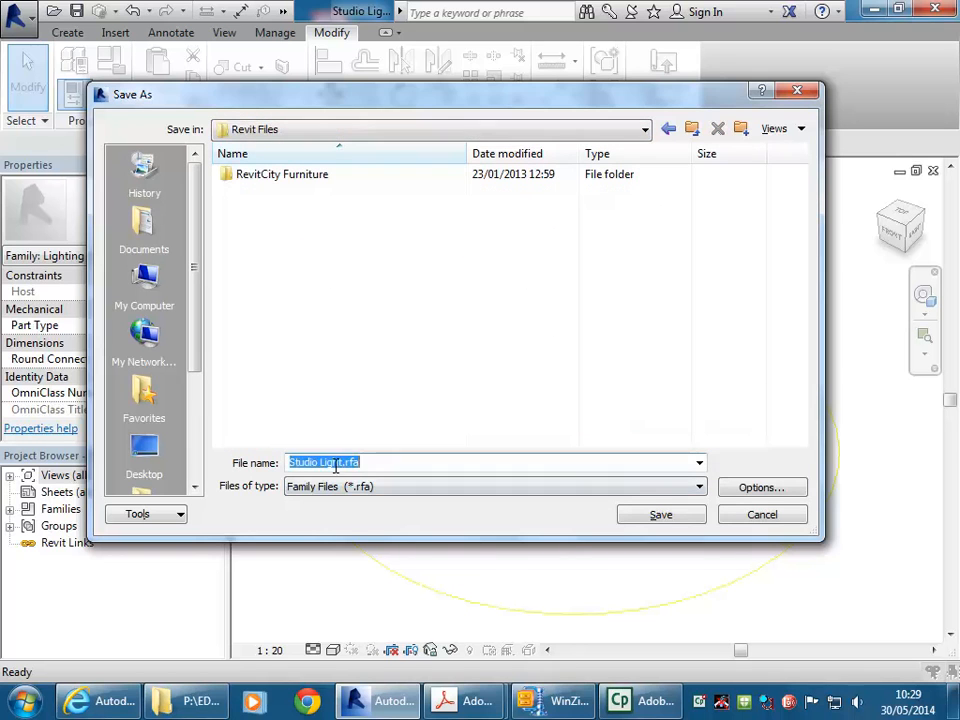
{"action": "left_click", "coordinate": [346, 462]}
{"action": "type", "text": "-m"}
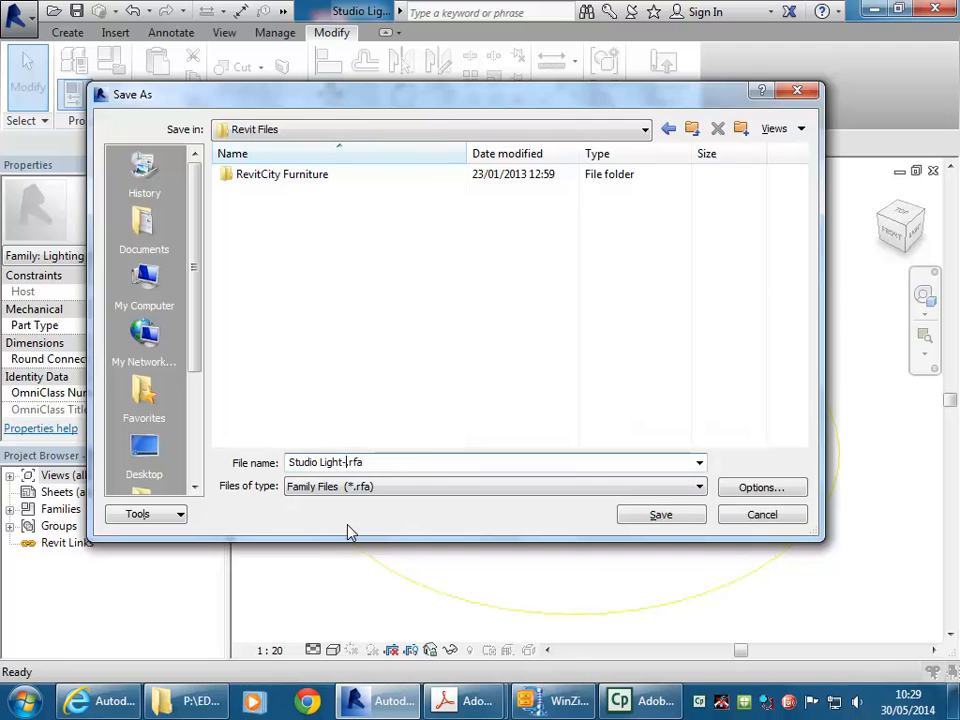
{"action": "type", "text": "od"}
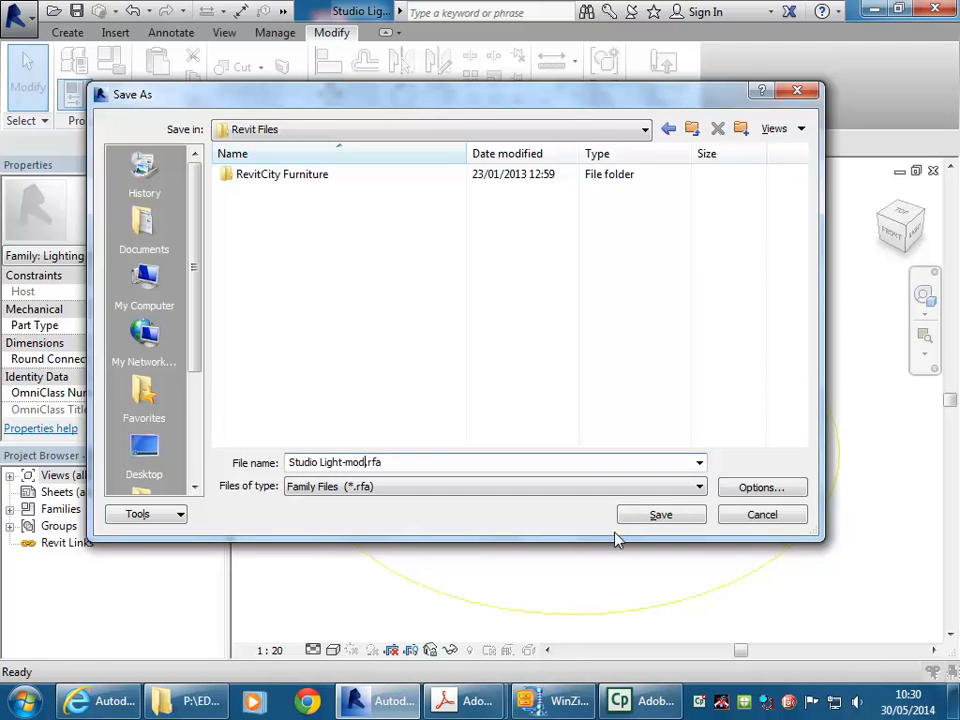
{"action": "left_click", "coordinate": [639, 515]}
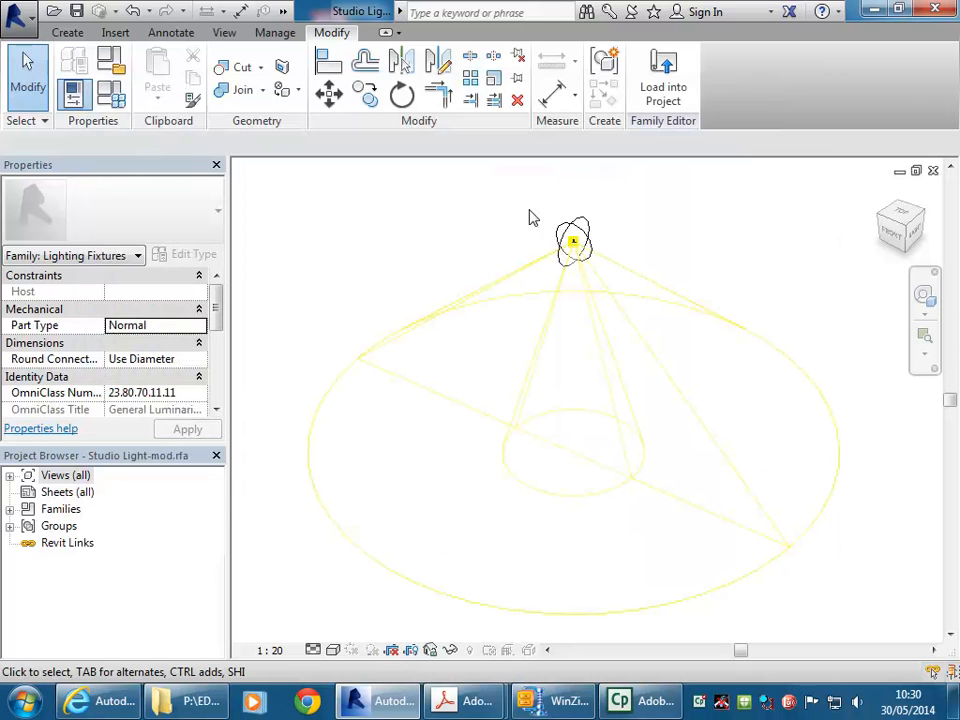
Load the Studio Light-mod family into MuseumOfSenses v4.rvt only, leaving out MuseumOfSenses v3.rvt
{"action": "left_click", "coordinate": [662, 95]}
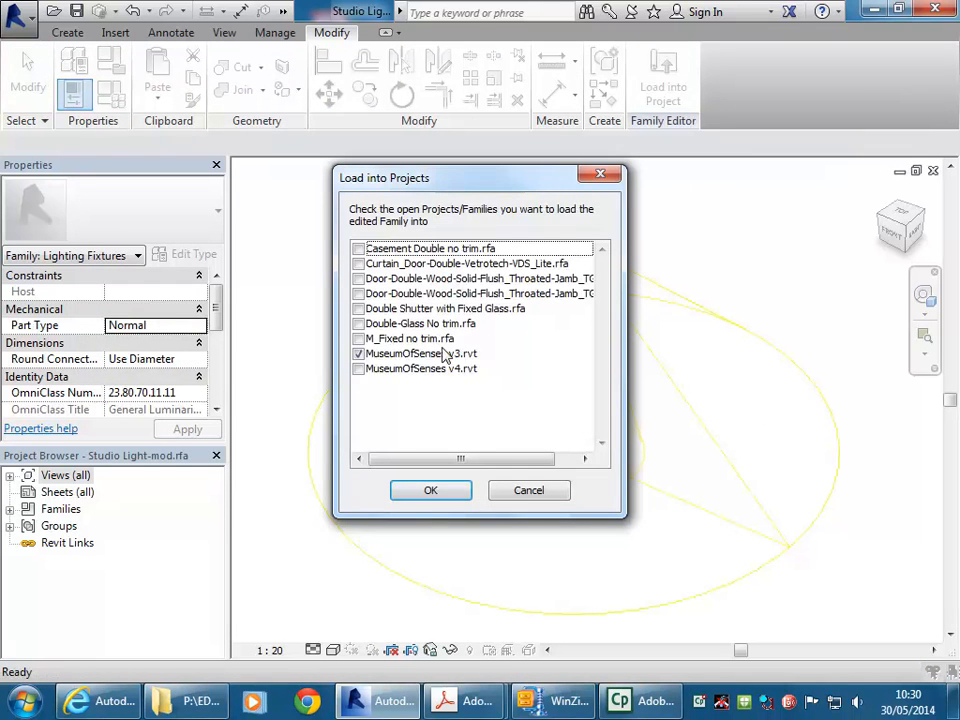
{"action": "left_click", "coordinate": [358, 367]}
{"action": "left_click", "coordinate": [358, 353]}
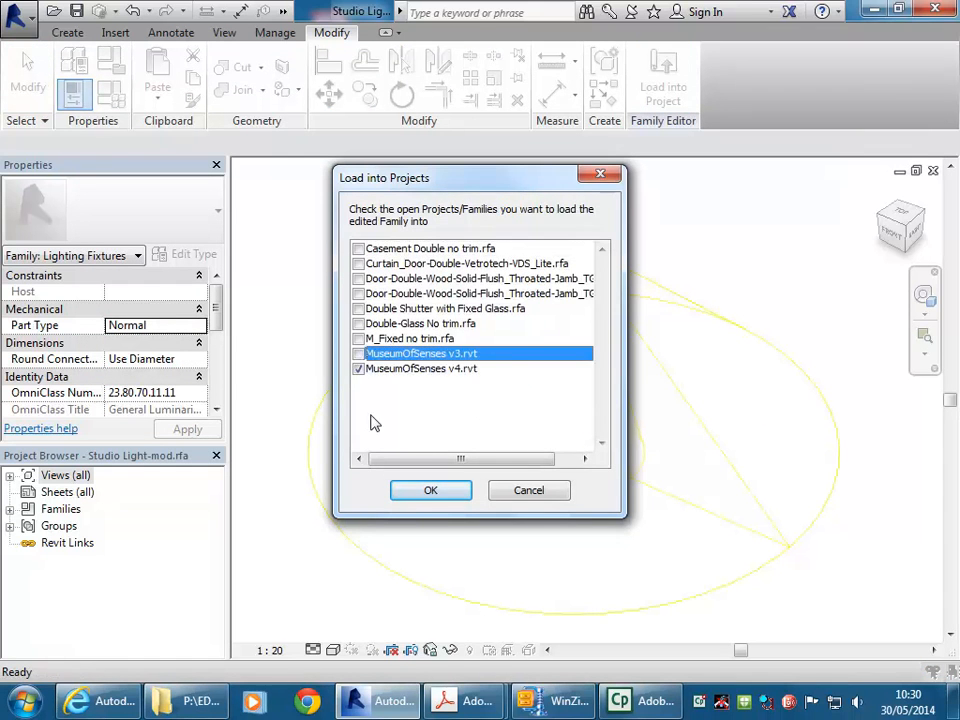
{"action": "left_click", "coordinate": [401, 490]}
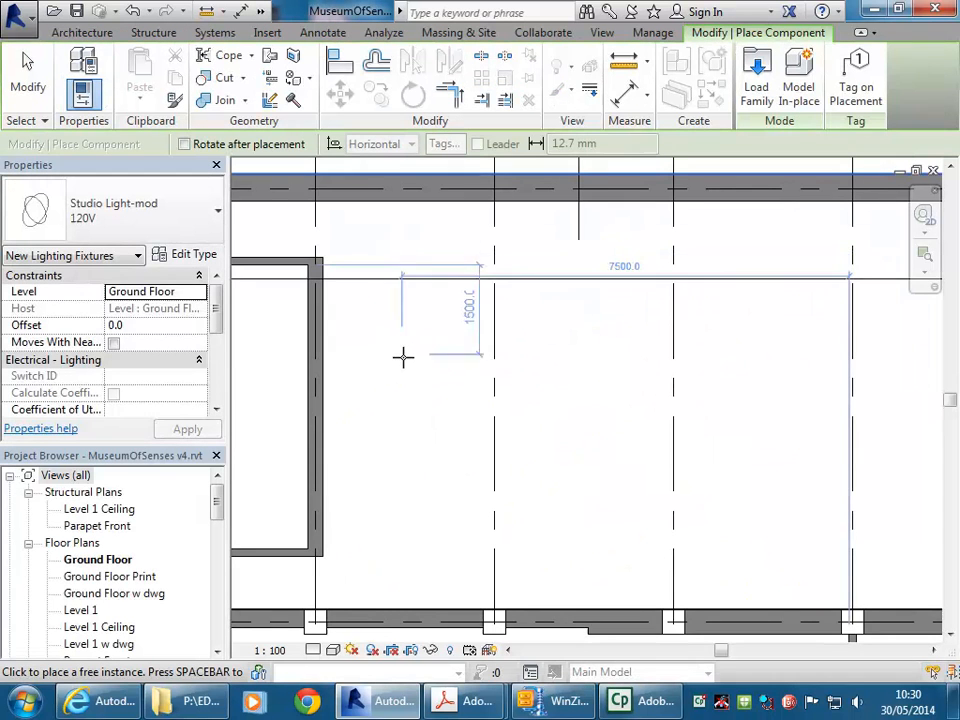
Place one Studio Light-mod 120V fixture in the ground-floor hall, beside the enclosed room and between its first two gridlines
{"action": "middle_click_drag", "start_coordinate": [425, 375], "coordinate": [468, 368]}
{"action": "scroll", "coordinate": [454, 354], "scroll_direction": "down", "scroll_amount": 1}
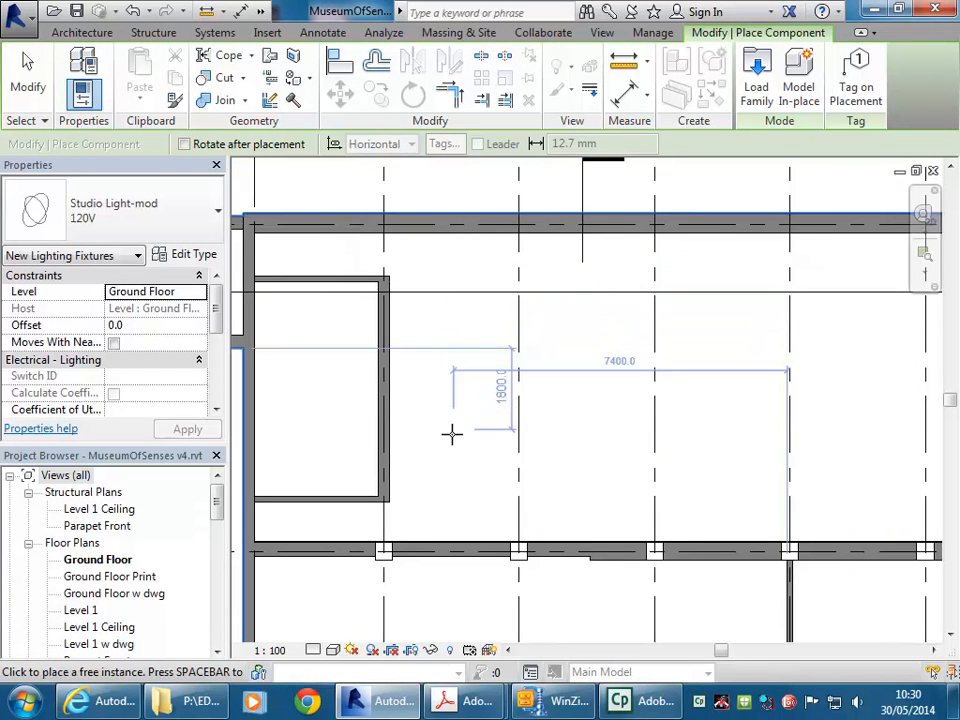
{"action": "left_click", "coordinate": [488, 467]}
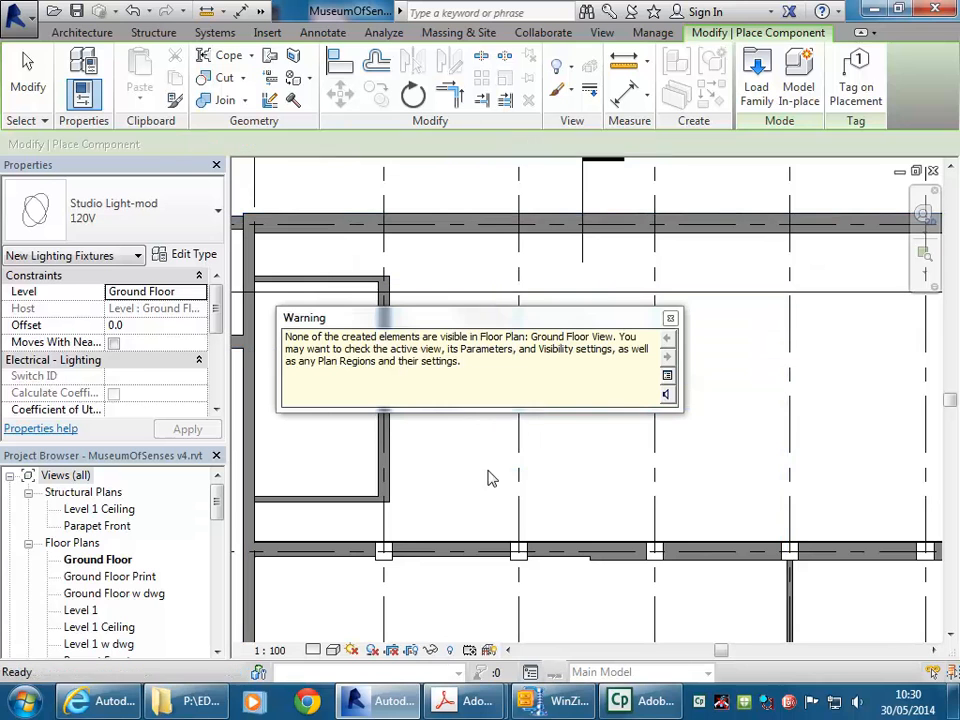
{"action": "key", "text": "Escape"}
{"action": "key", "text": "Escape"}
{"action": "left_click", "coordinate": [669, 318]}
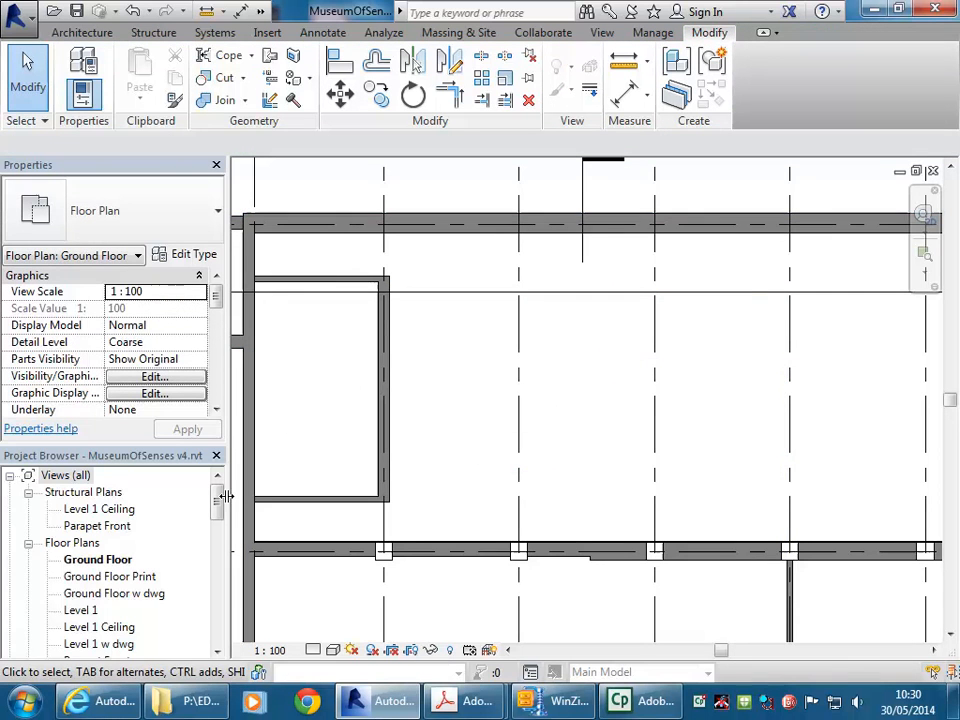
In 3D View 5, identify the two studio lights and delete the original Studio Light 120V fixture
{"action": "left_click_drag", "start_coordinate": [216, 498], "coordinate": [216, 560]}
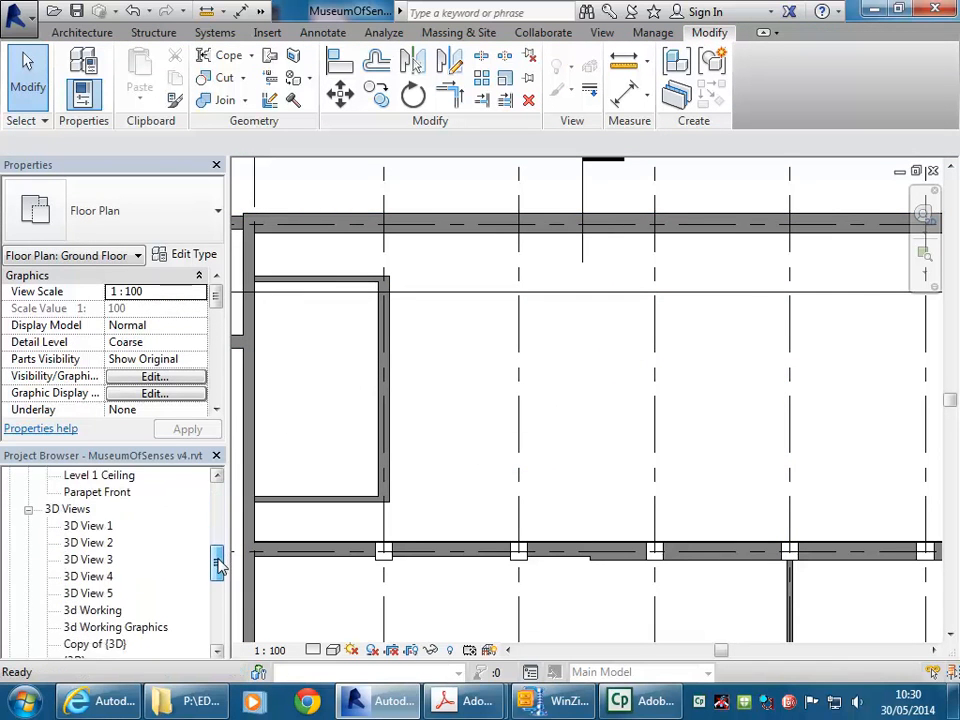
{"action": "double_click", "coordinate": [90, 593]}
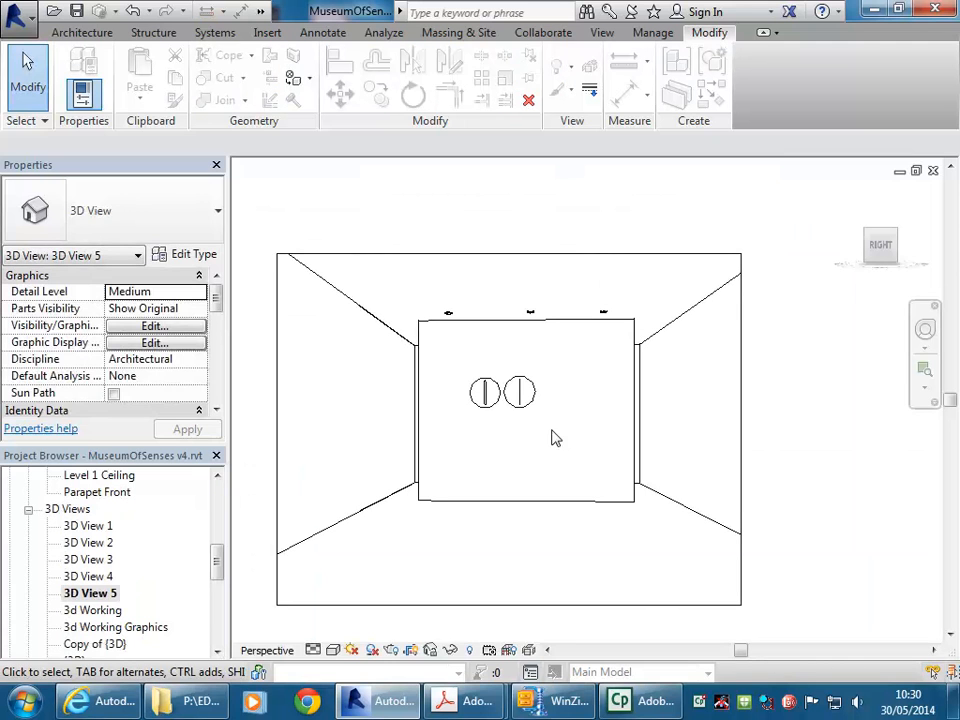
{"action": "left_click", "coordinate": [478, 406]}
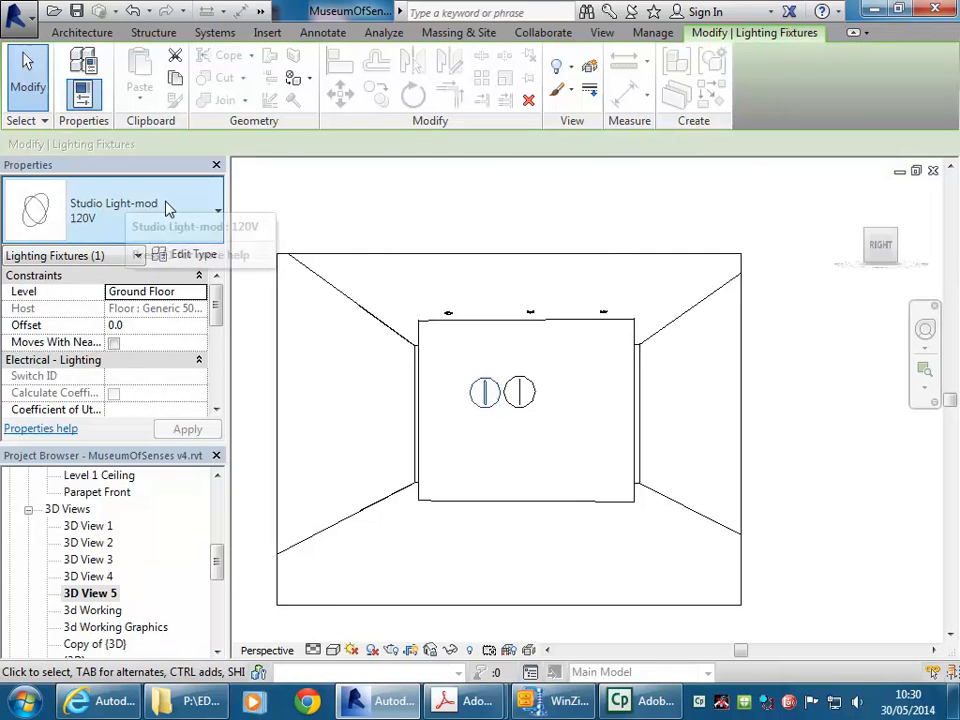
{"action": "left_click", "coordinate": [517, 419]}
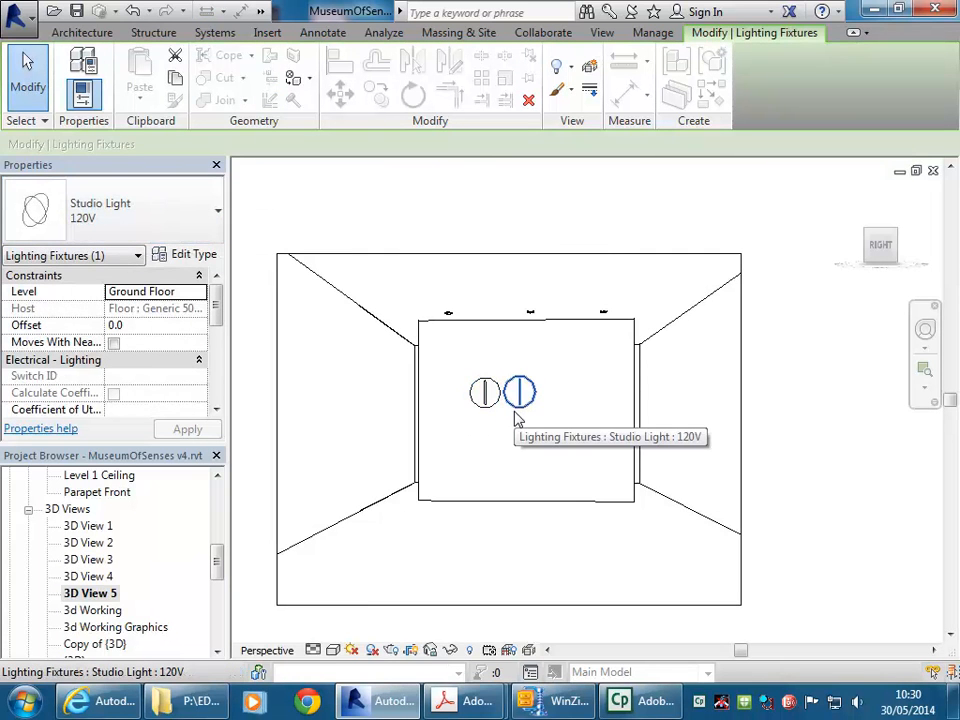
{"action": "key", "text": "Delete"}
{"action": "left_click", "coordinate": [488, 404]}
{"action": "left_click", "coordinate": [528, 468]}
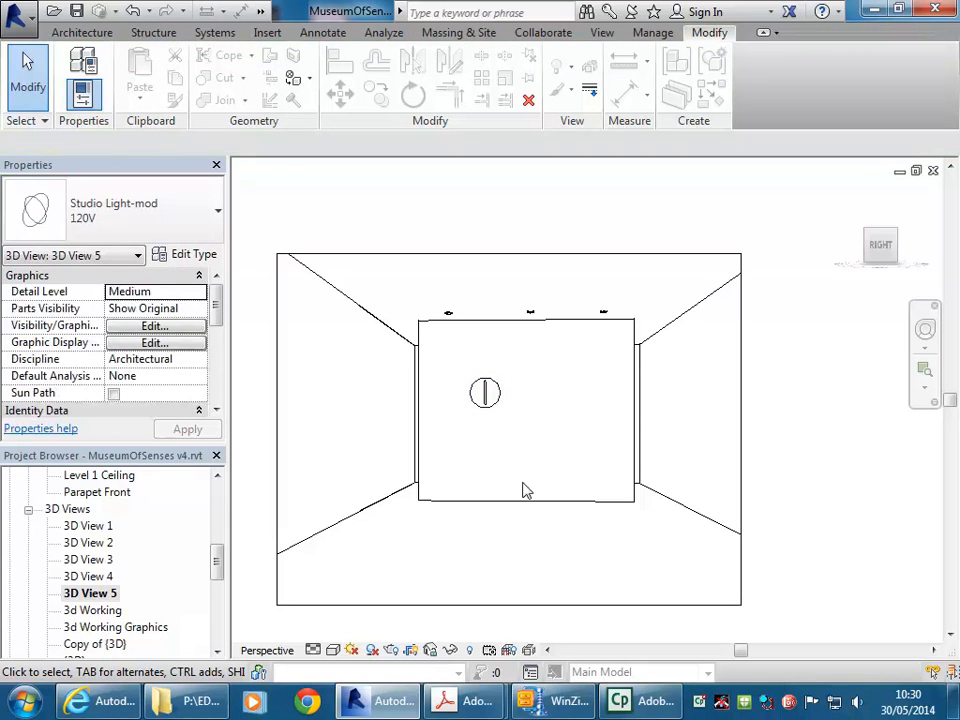
Add the Studio Light-mod fixture to the Zone 1 light group through the artificial lights of the rendering settings
{"action": "left_click", "coordinate": [391, 650]}
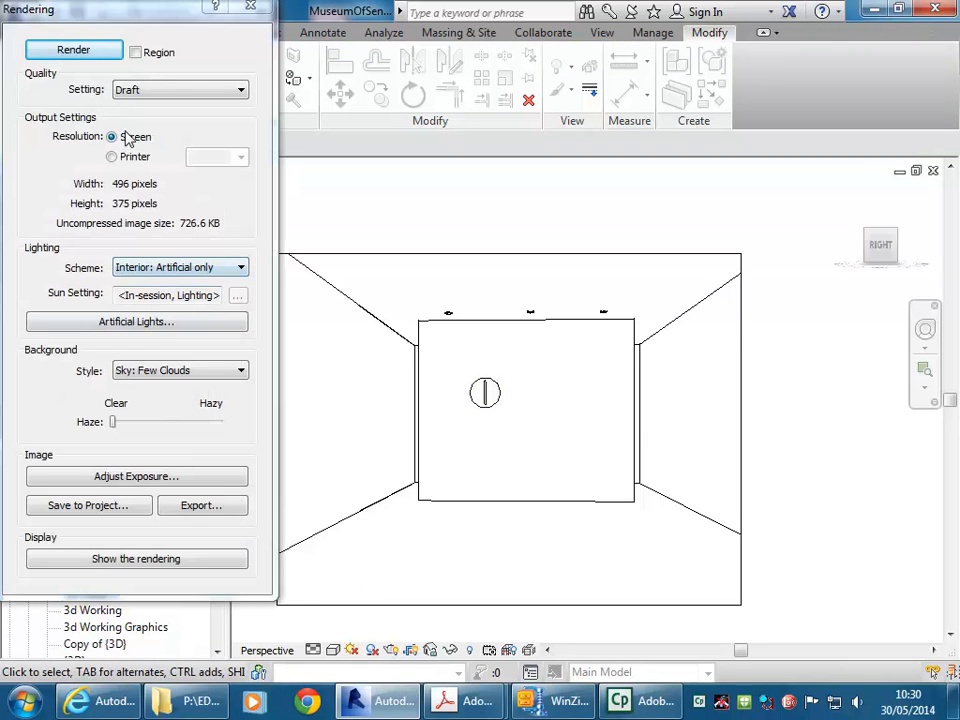
{"action": "left_click", "coordinate": [137, 321]}
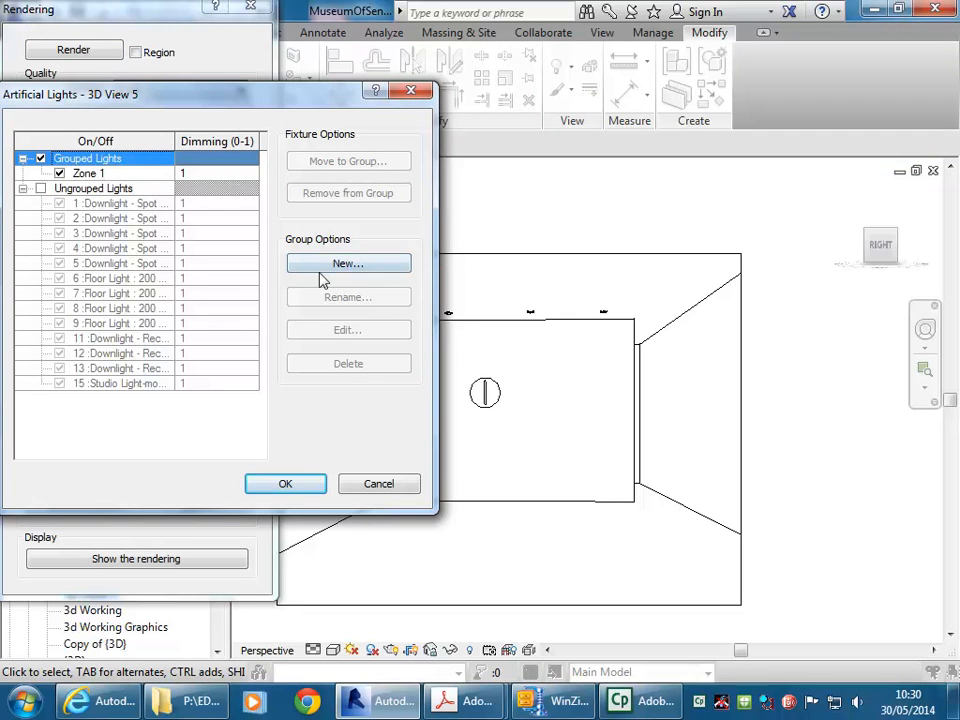
{"action": "left_click", "coordinate": [80, 174]}
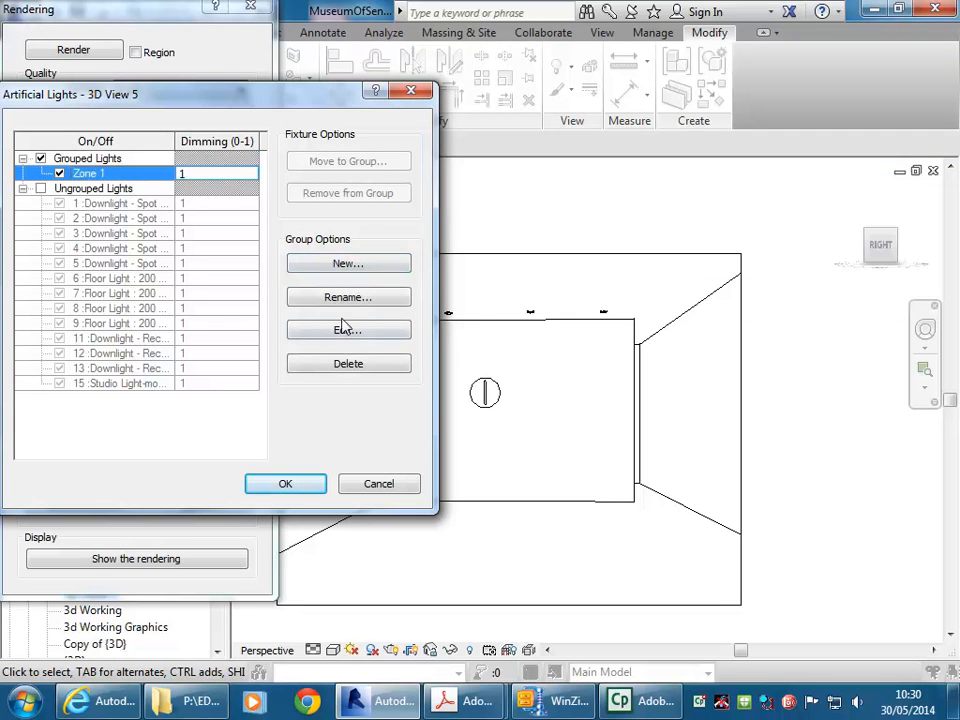
{"action": "left_click", "coordinate": [349, 331]}
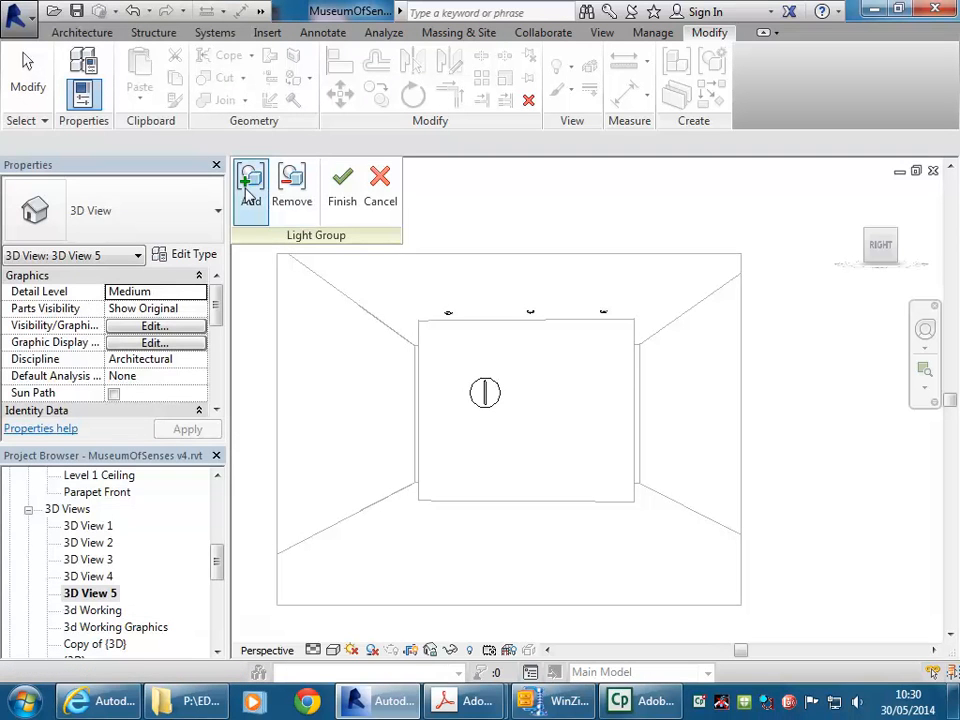
{"action": "left_click", "coordinate": [249, 188]}
{"action": "left_click", "coordinate": [485, 392]}
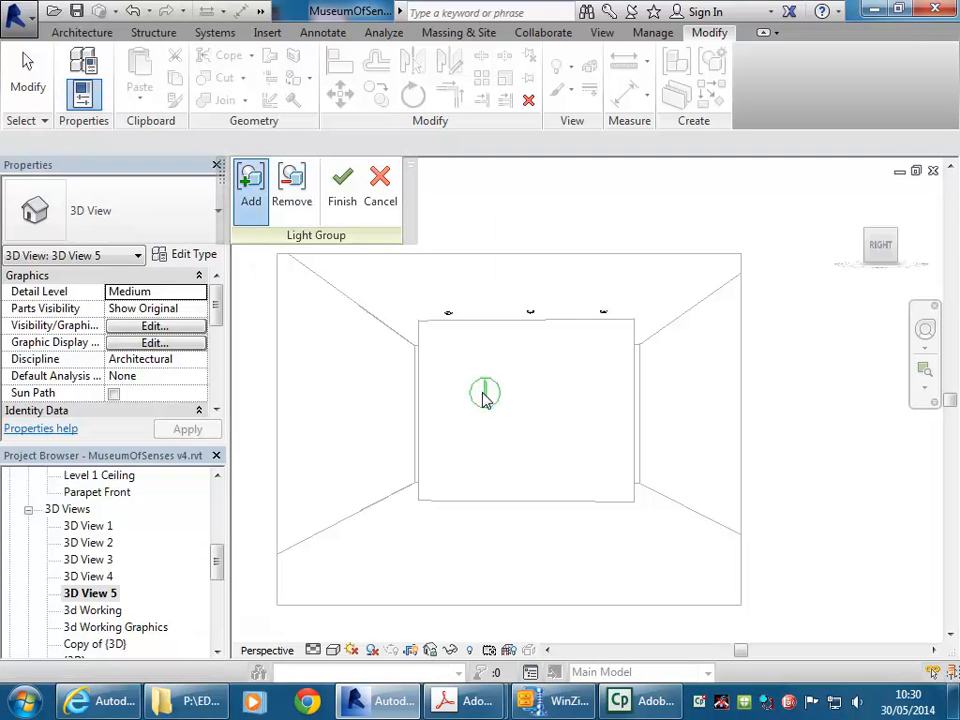
{"action": "left_click", "coordinate": [342, 190]}
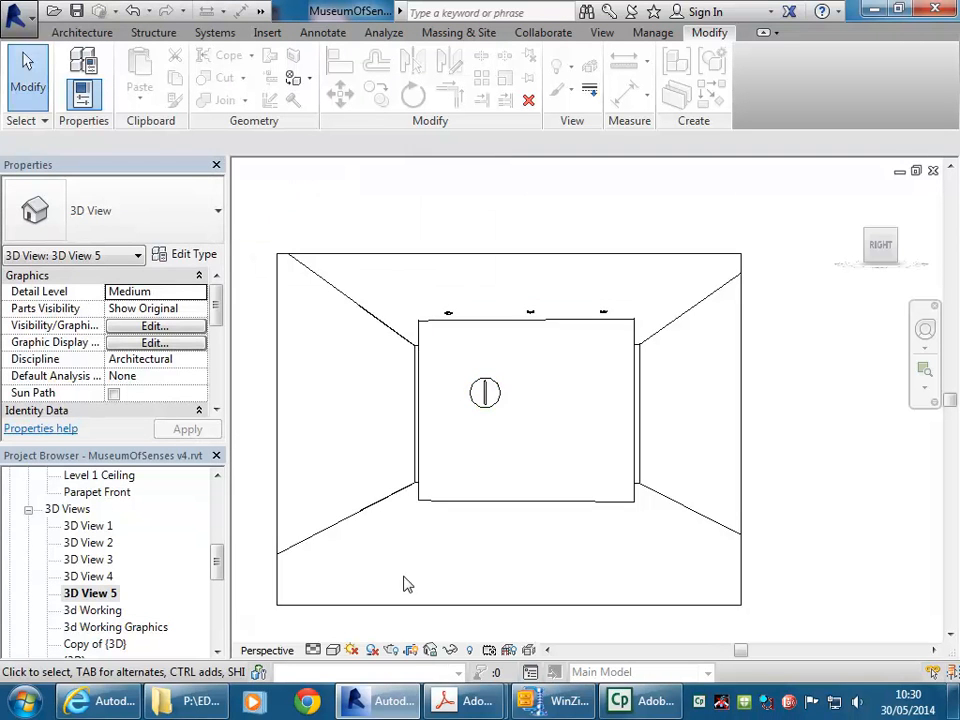
Render 3D View 5 at Draft quality with the Interior: Artificial only scheme, then close the rendering settings
{"action": "left_click", "coordinate": [391, 650]}
{"action": "left_click", "coordinate": [45, 47]}
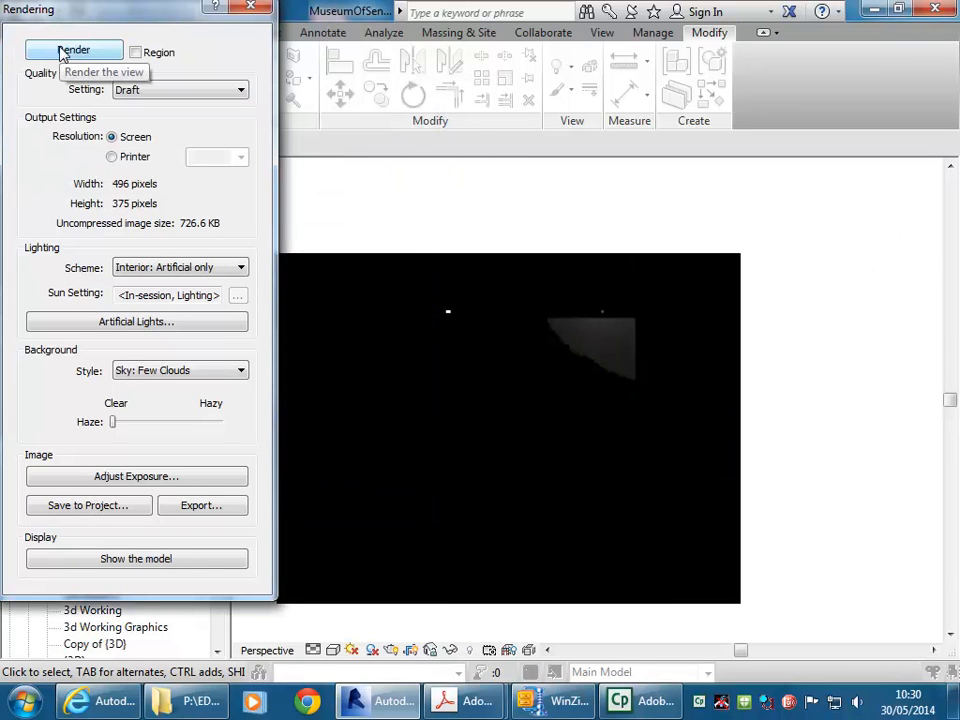
{"action": "left_click", "coordinate": [249, 7]}
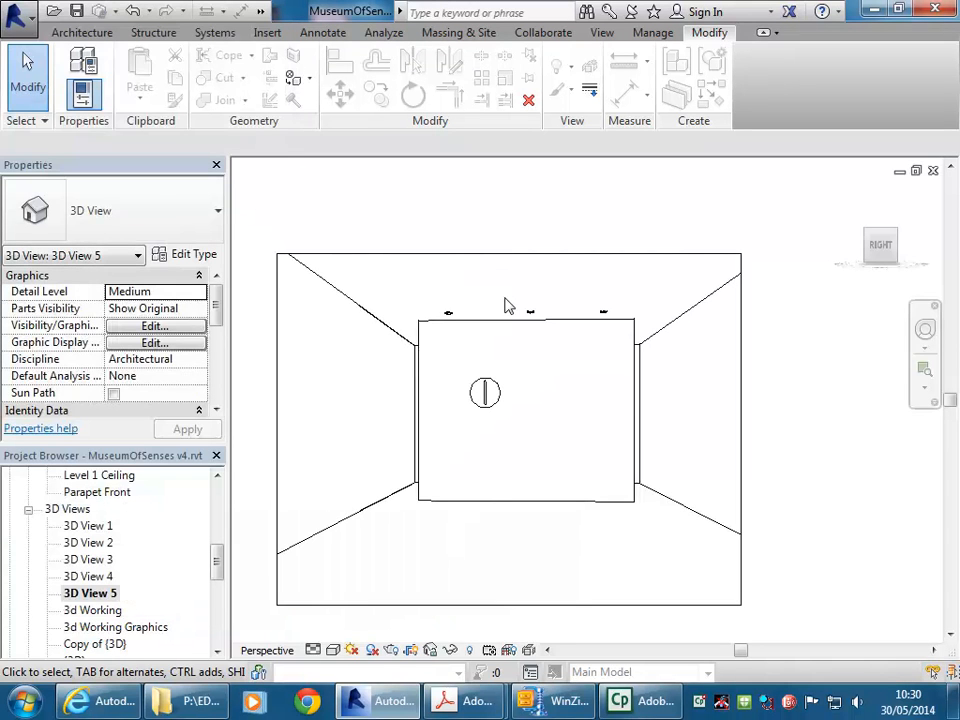
Check the Studio Light-mod fixture's type properties and its Zone 1 entry in the artificial lights of 3D View 5
{"action": "left_click", "coordinate": [482, 398]}
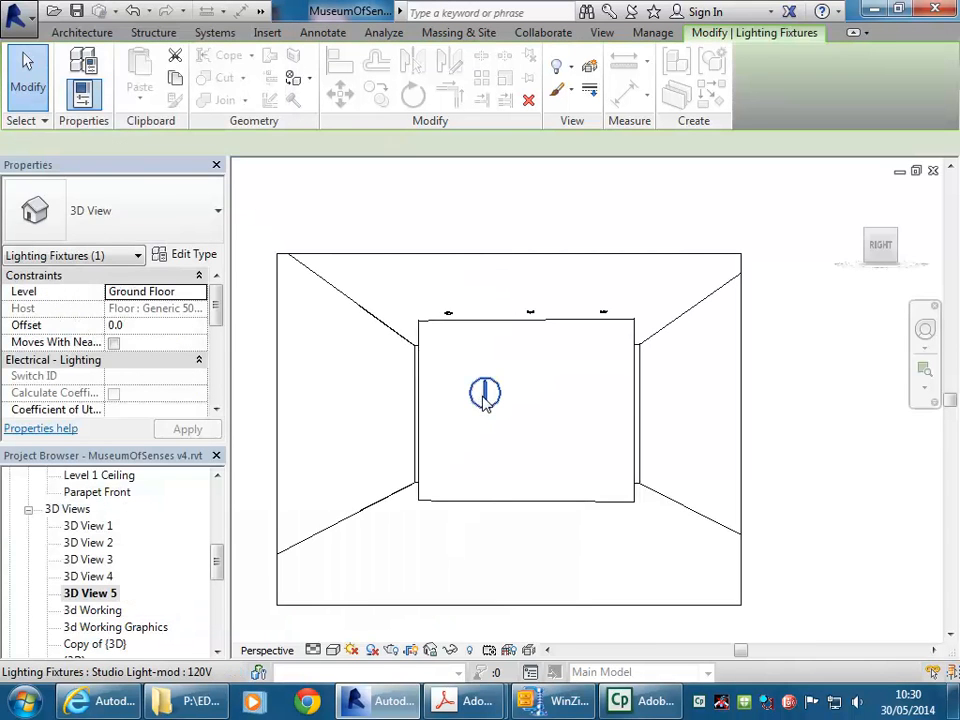
{"action": "left_click", "coordinate": [189, 255]}
{"action": "left_click", "coordinate": [560, 590]}
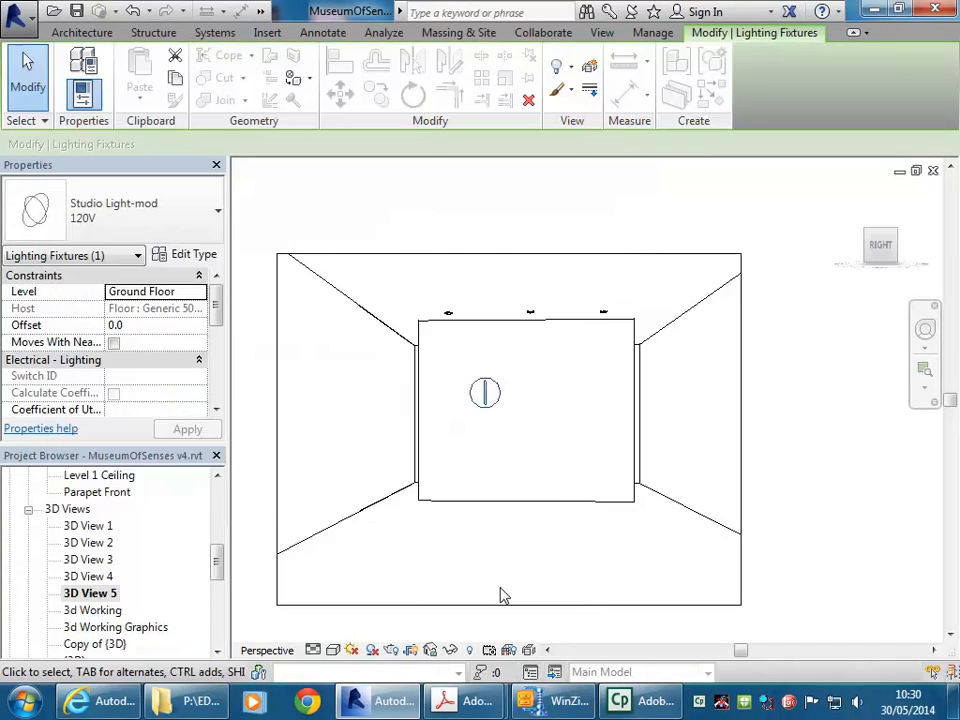
{"action": "left_click", "coordinate": [392, 650]}
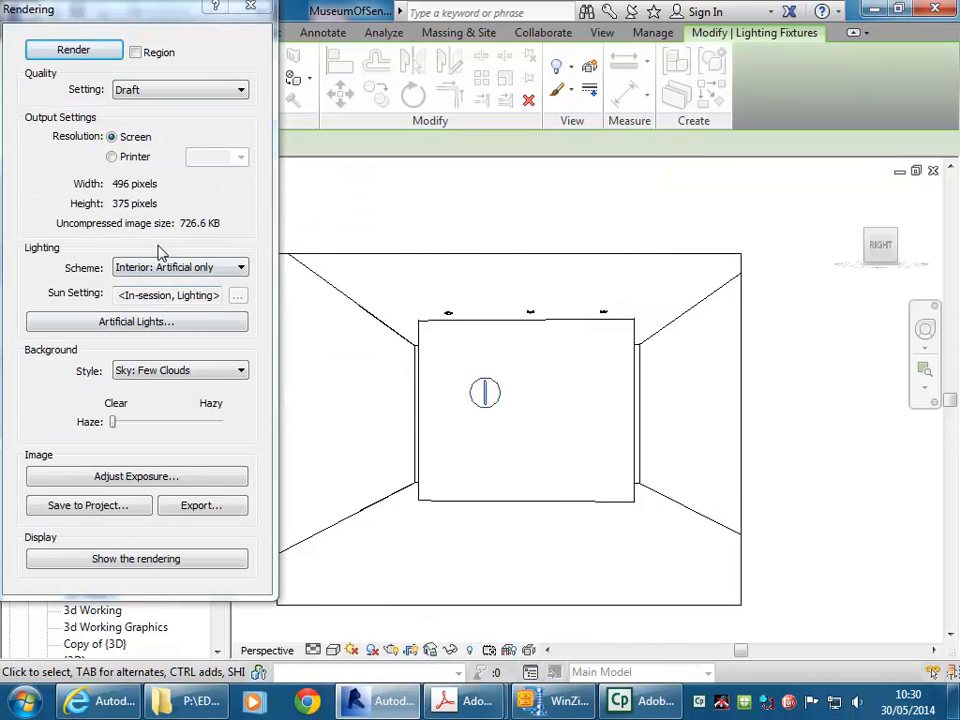
{"action": "left_click", "coordinate": [155, 322]}
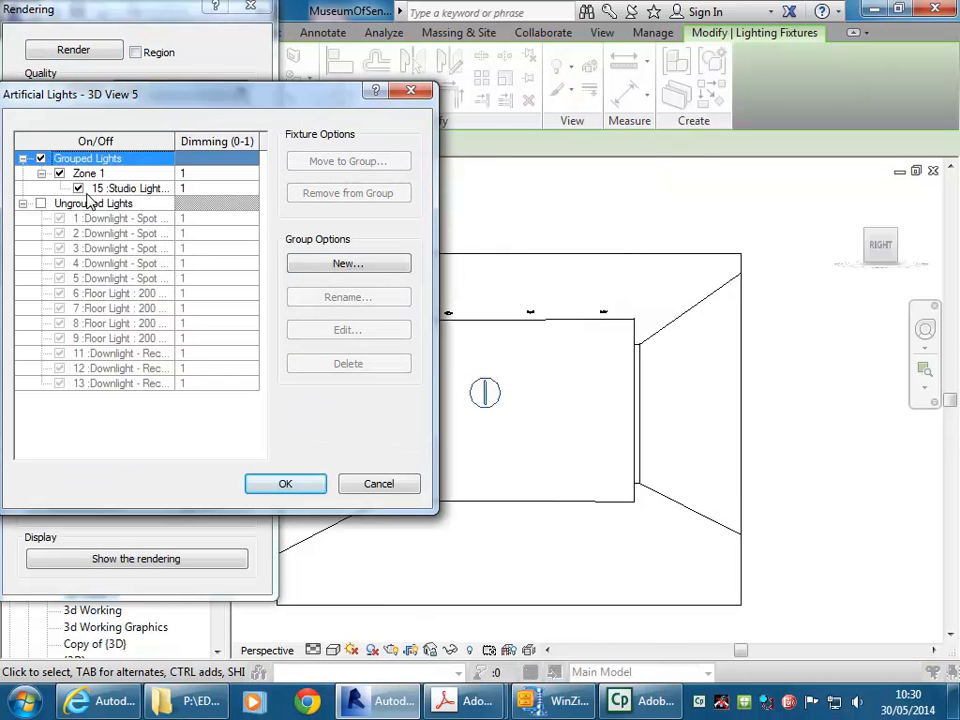
{"action": "left_click", "coordinate": [376, 484]}
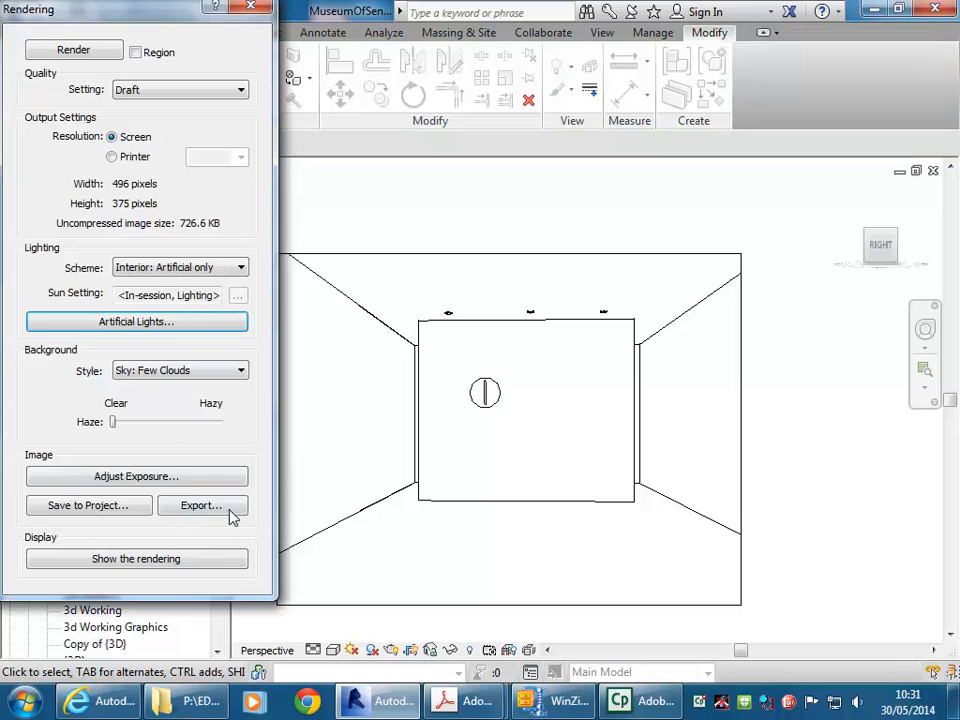
{"action": "left_click", "coordinate": [250, 7]}
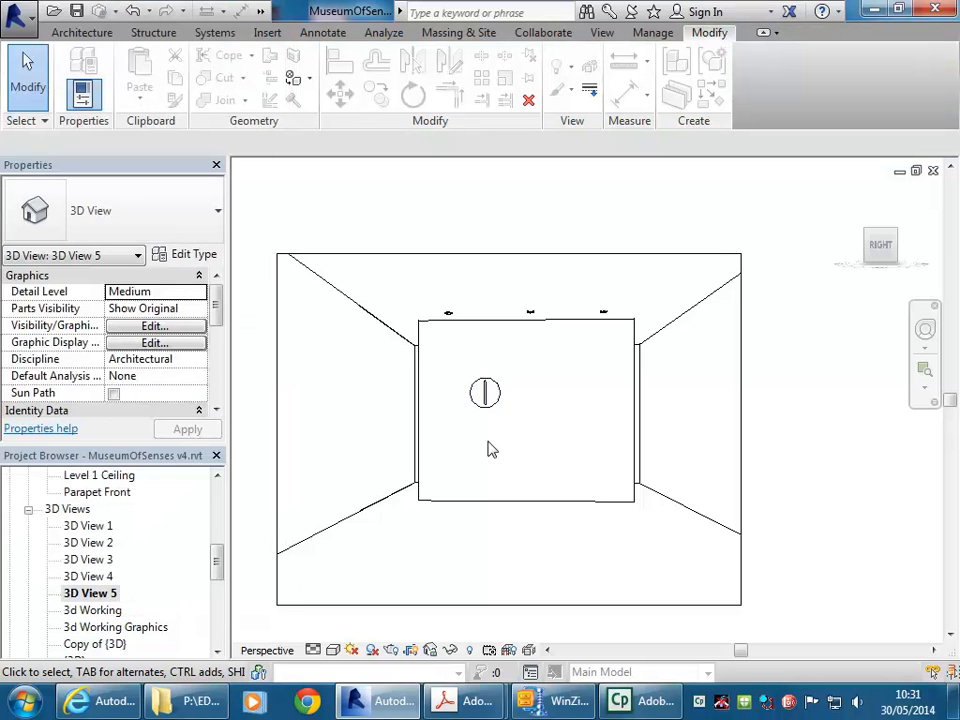
Render 3D View 5 again at Draft quality with the Interior: Artificial only scheme
{"action": "scroll", "coordinate": [517, 474], "scroll_direction": "up", "scroll_amount": 2}
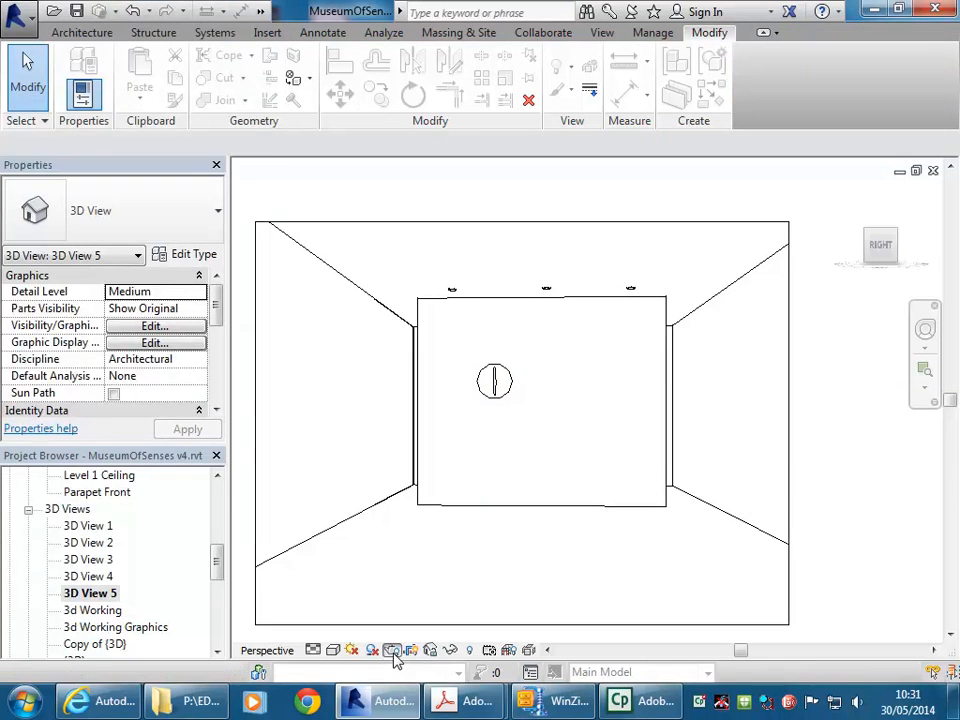
{"action": "left_click", "coordinate": [391, 650]}
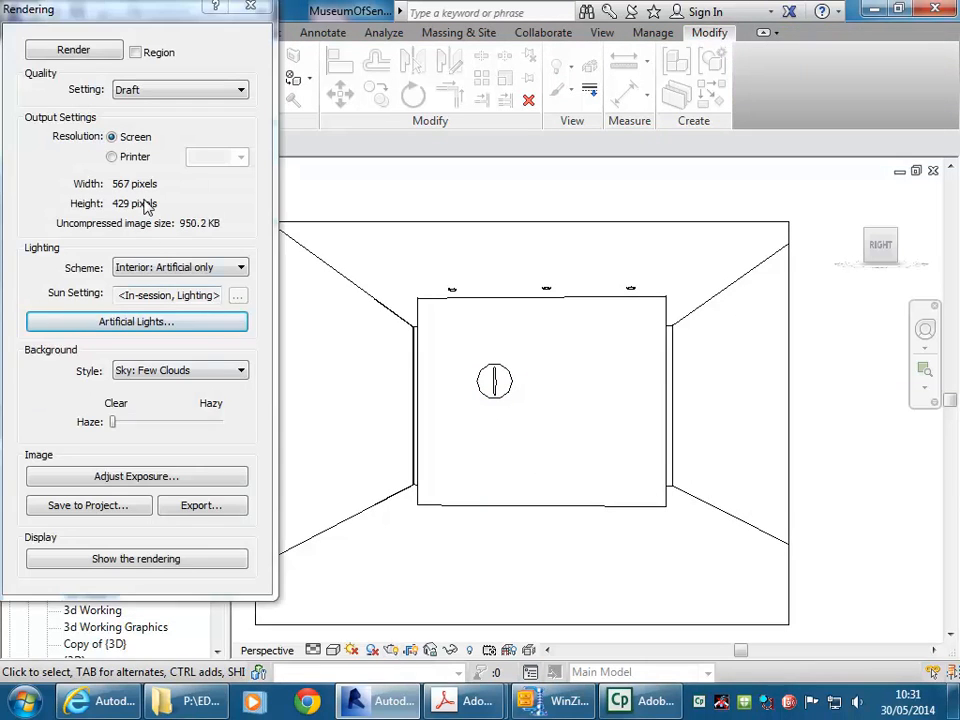
{"action": "left_click", "coordinate": [76, 50]}
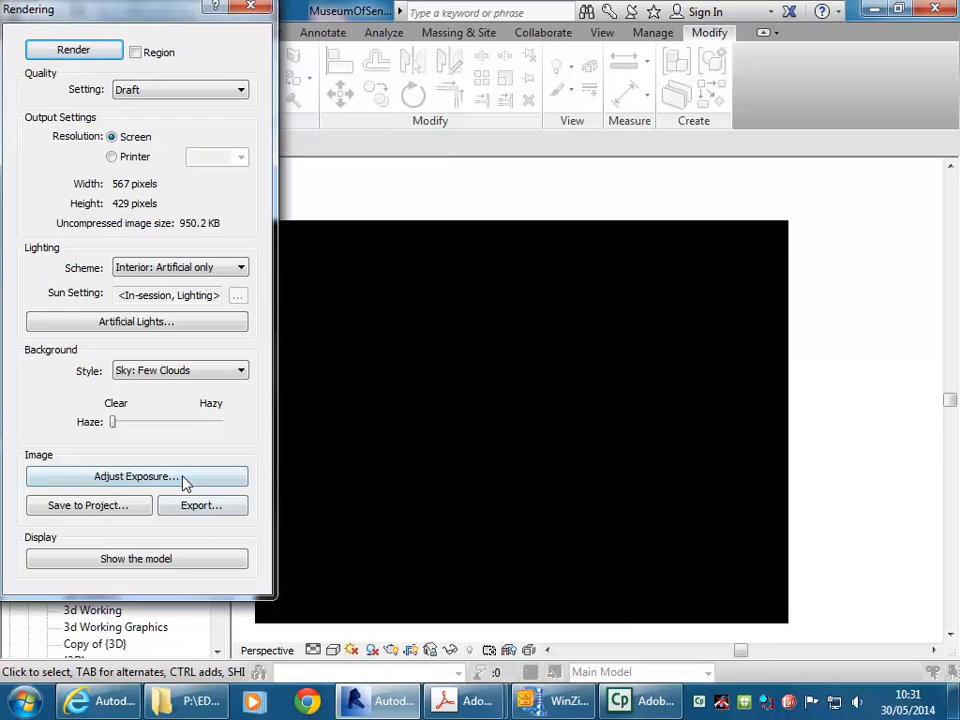
Brighten the rendered image by setting its exposure value to 1.9, and close the rendering settings
{"action": "left_click", "coordinate": [150, 477]}
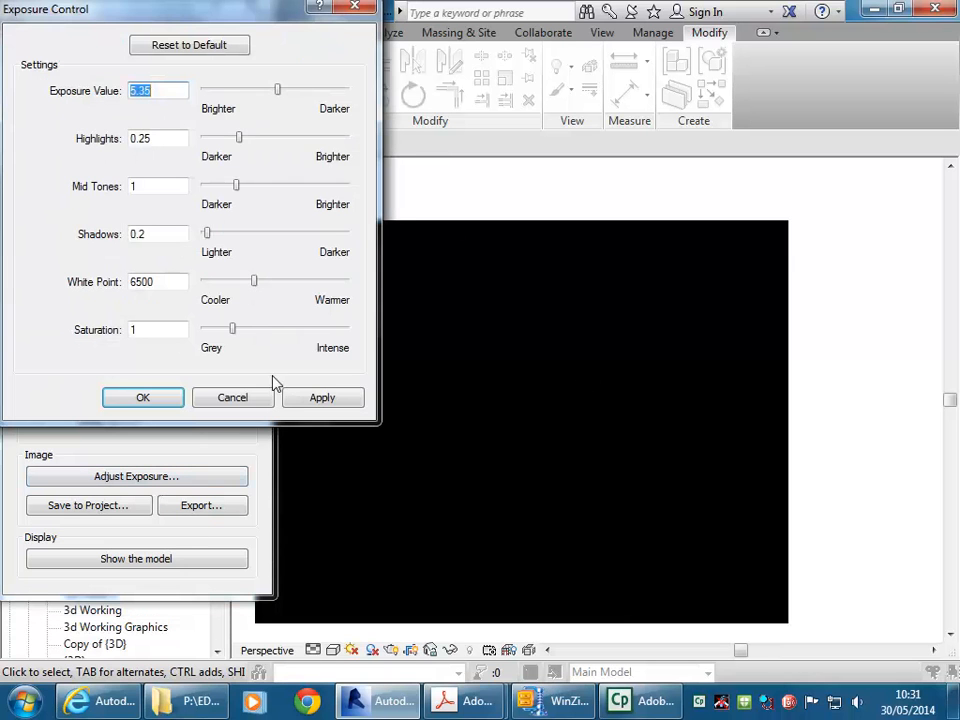
{"action": "left_click_drag", "start_coordinate": [273, 91], "coordinate": [255, 90]}
{"action": "left_click", "coordinate": [303, 397]}
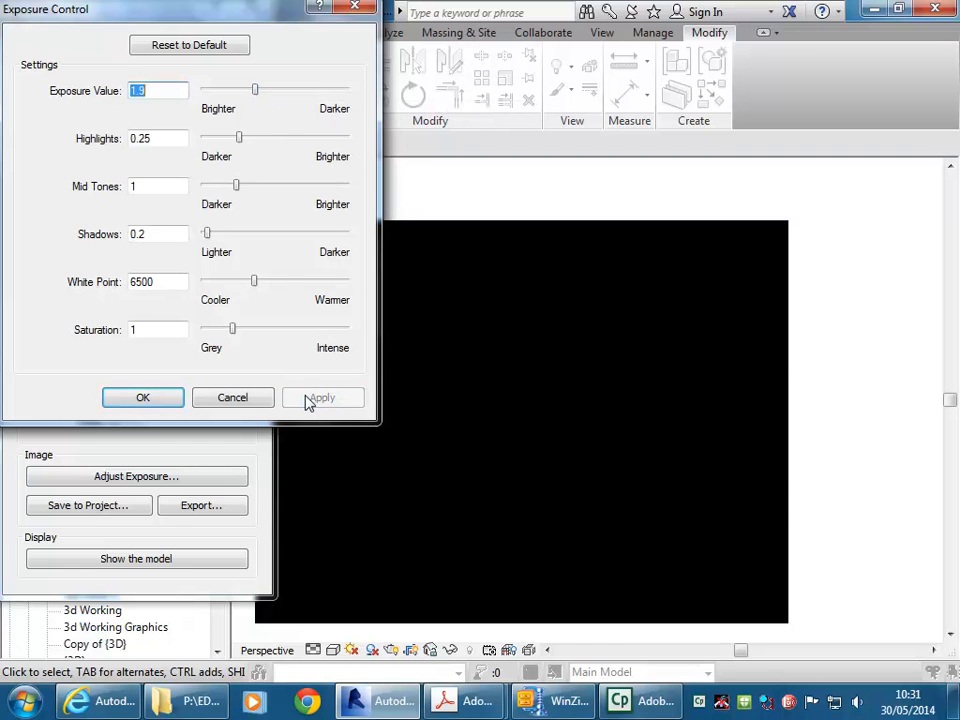
{"action": "left_click", "coordinate": [164, 396]}
{"action": "left_click", "coordinate": [250, 7]}
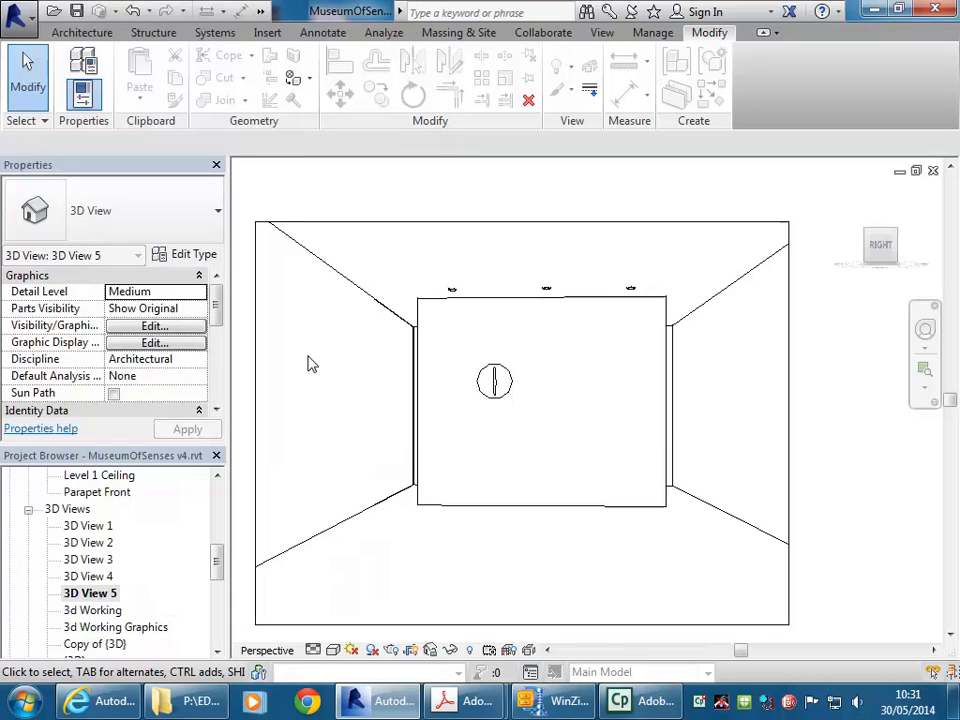
Identify the studio light in 3D View 5 and compare it with the fixture listed under Zone 1 in the artificial lights
{"action": "left_click", "coordinate": [501, 386]}
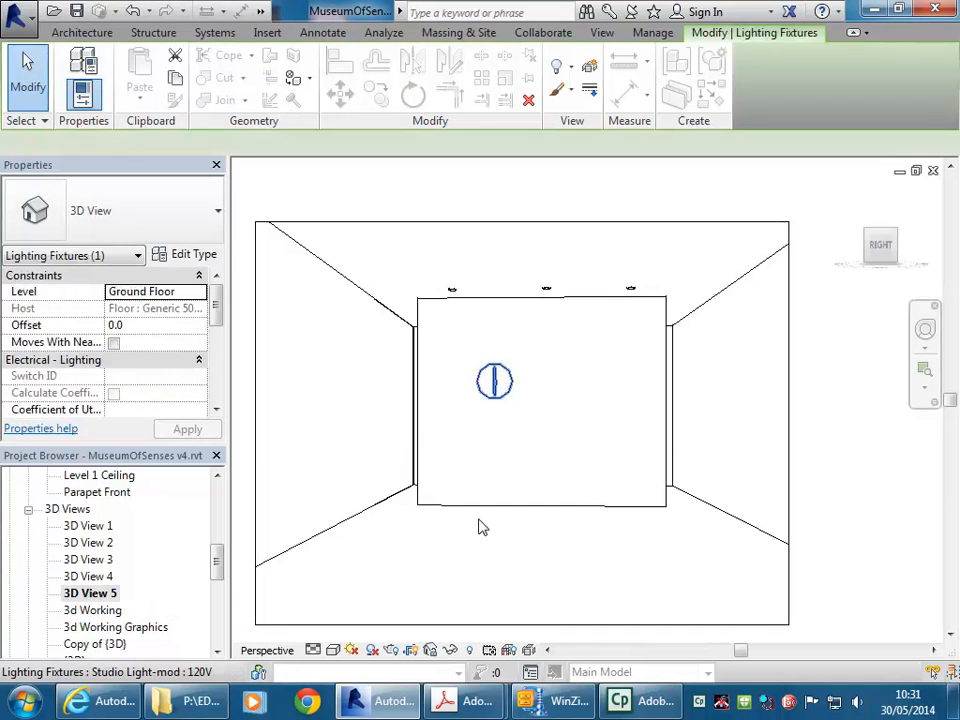
{"action": "left_click", "coordinate": [391, 650]}
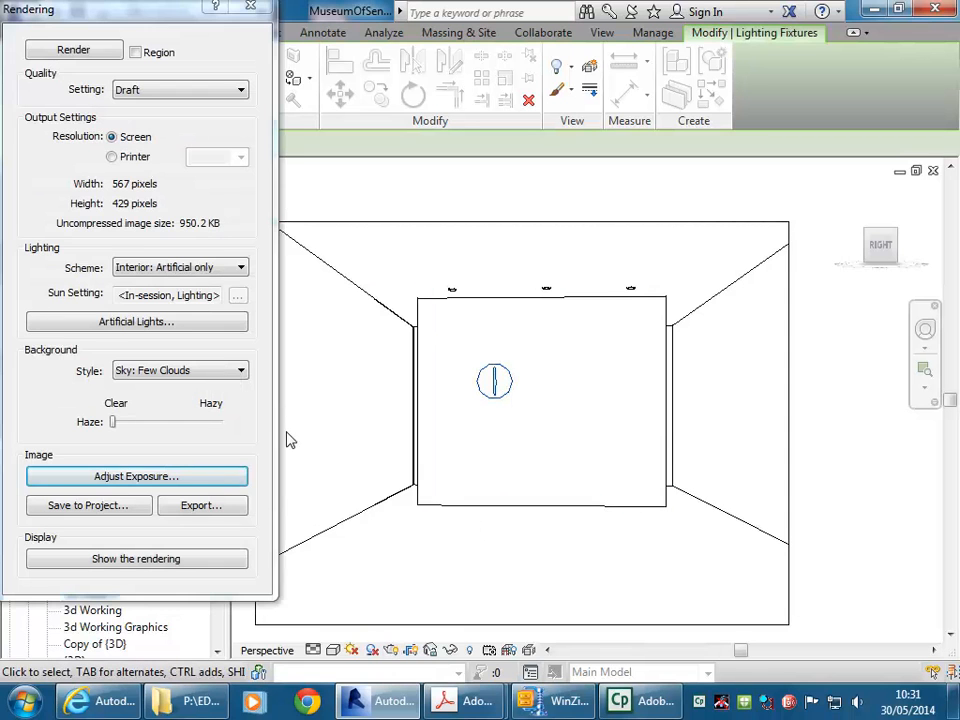
{"action": "left_click", "coordinate": [130, 321]}
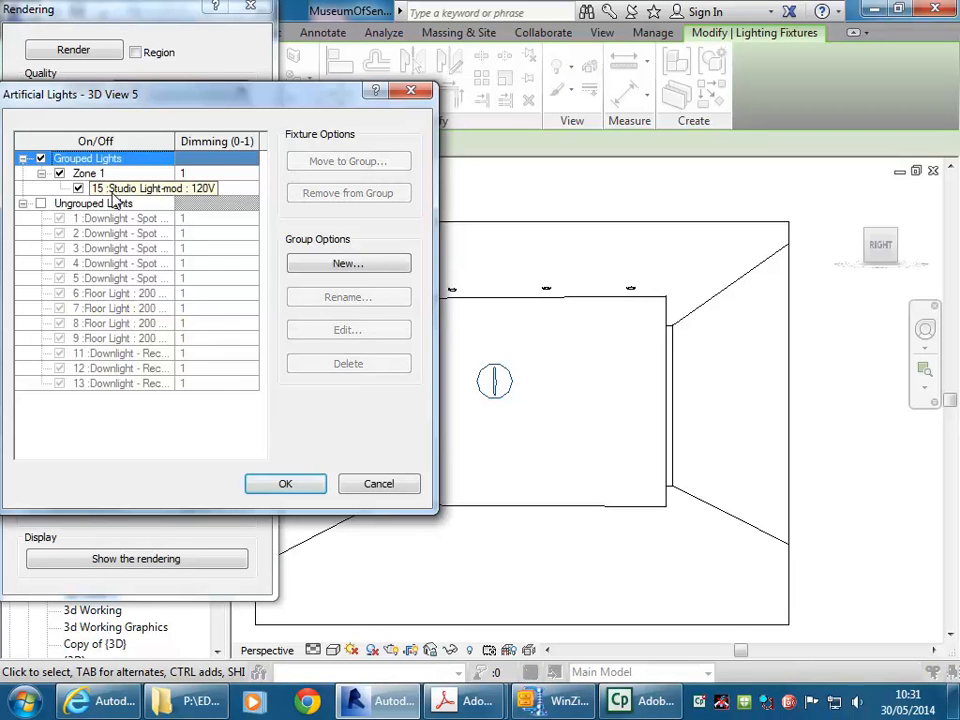
{"action": "left_click", "coordinate": [376, 484]}
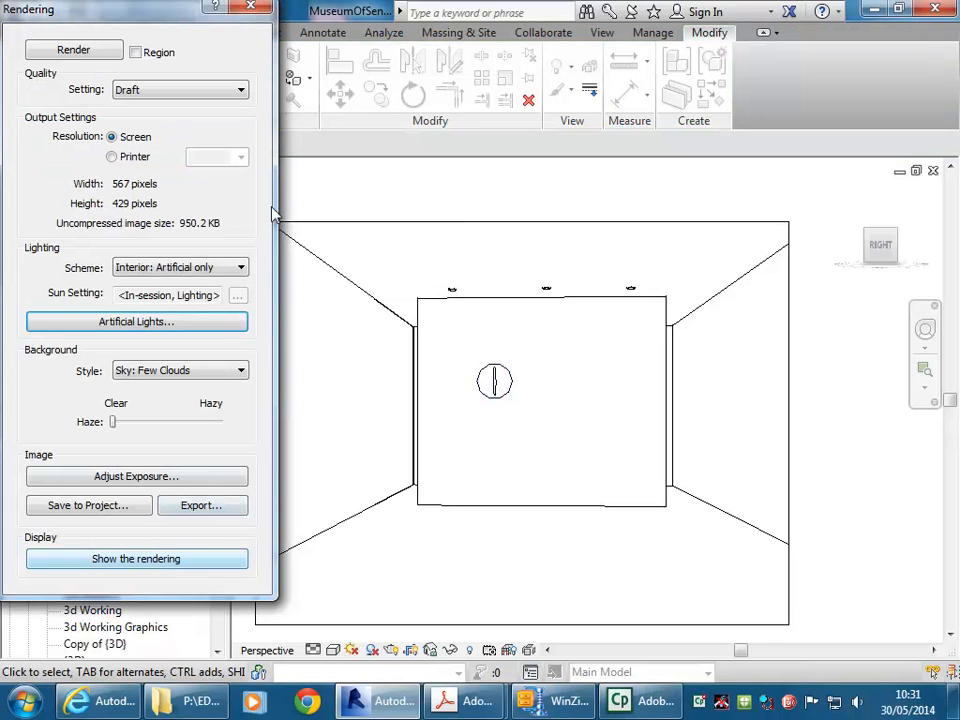
{"action": "left_click", "coordinate": [250, 7]}
Set the initial intensity of the Studio Light-mod 120V type to 200 W in its photometric properties
{"action": "left_click", "coordinate": [495, 392]}
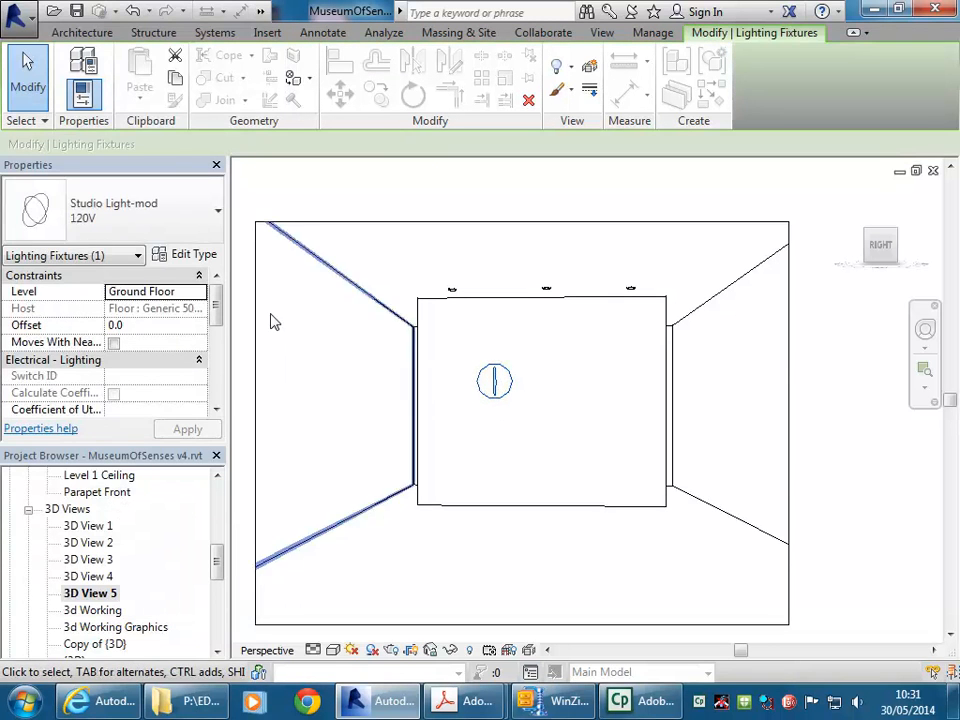
{"action": "left_click", "coordinate": [176, 255]}
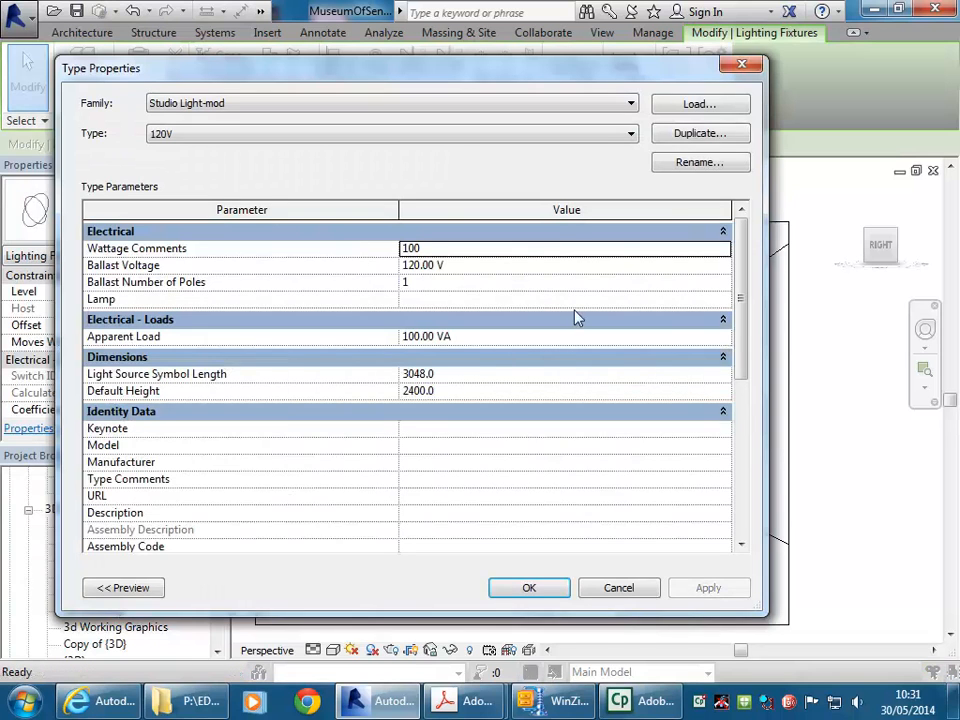
{"action": "left_click_drag", "start_coordinate": [746, 306], "coordinate": [744, 470]}
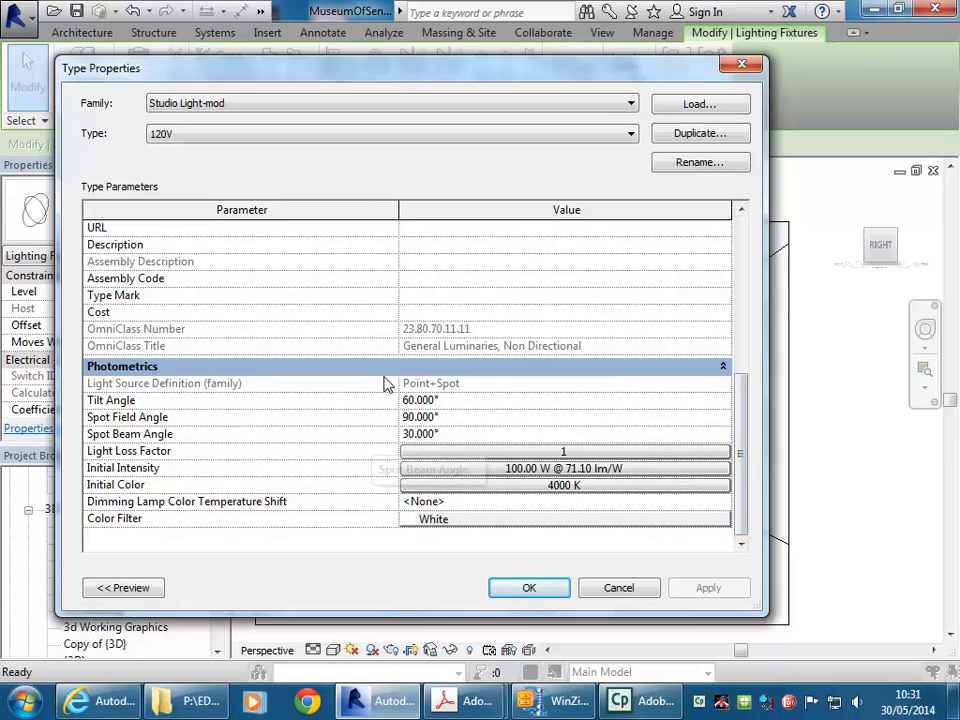
{"action": "left_click", "coordinate": [479, 470]}
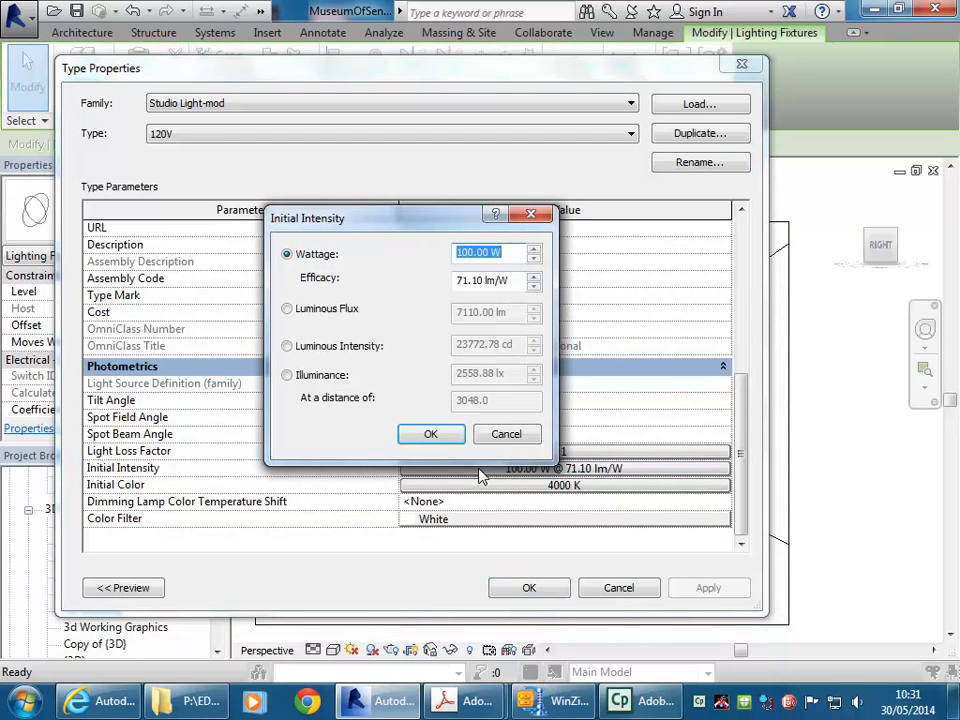
{"action": "left_click", "coordinate": [457, 252]}
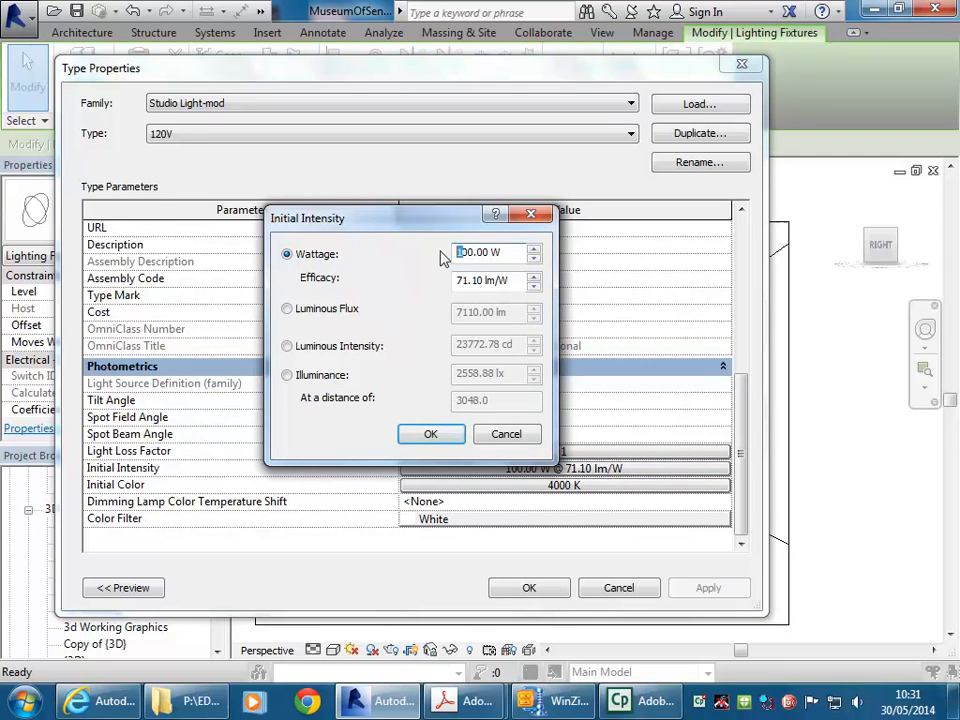
{"action": "left_click", "coordinate": [430, 434]}
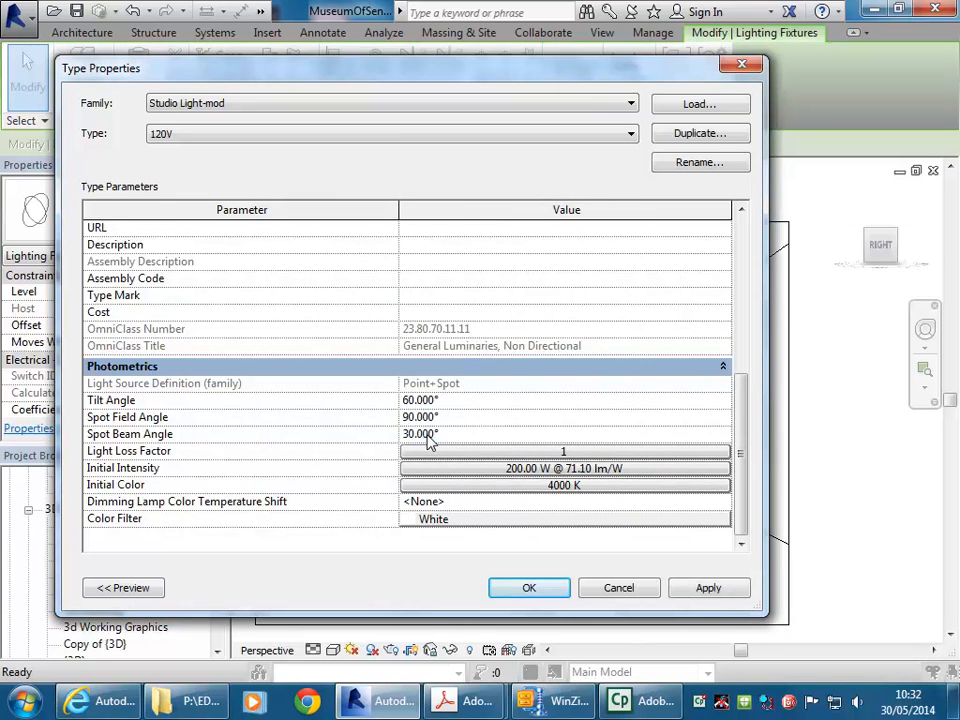
{"action": "left_click", "coordinate": [509, 591]}
{"action": "left_click", "coordinate": [450, 468]}
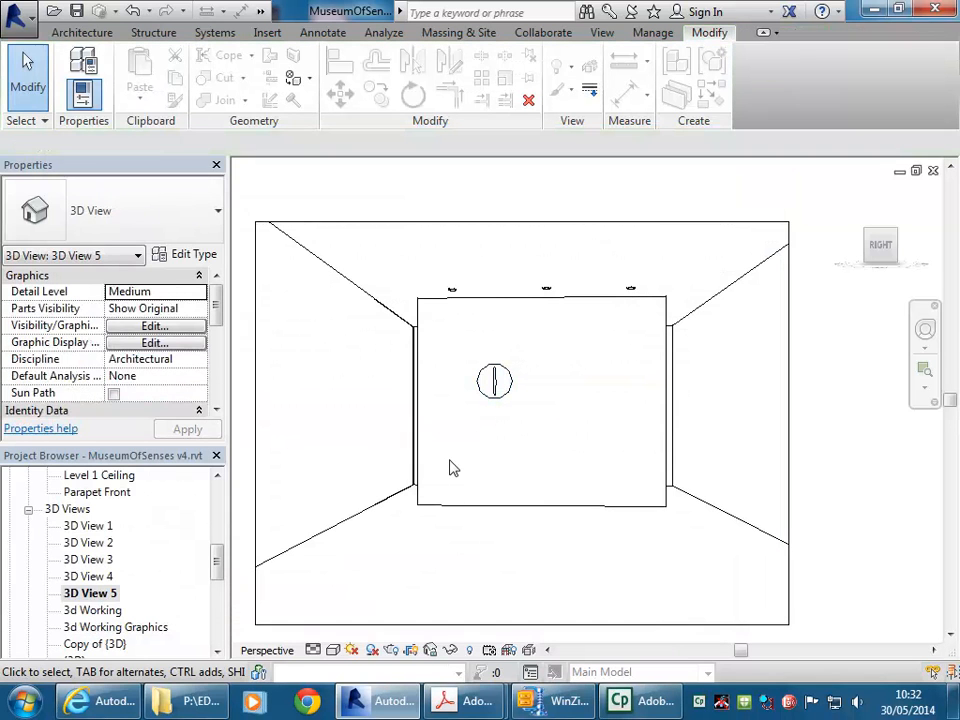
Render 3D View 5 at Draft quality with the 200 W studio light, then close the rendering settings
{"action": "left_click", "coordinate": [392, 650]}
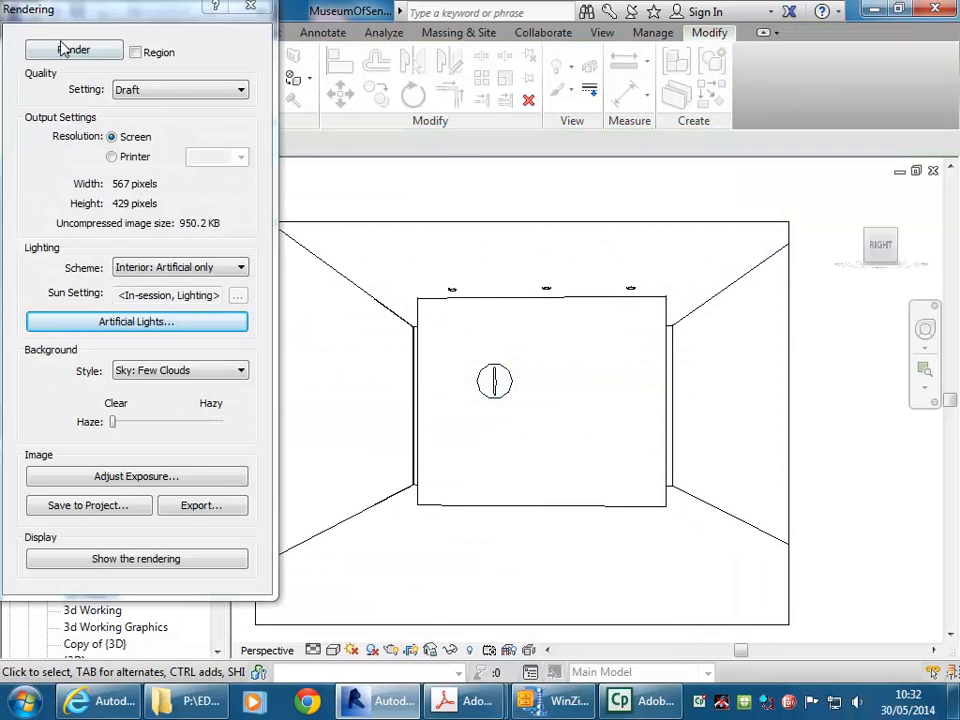
{"action": "left_click", "coordinate": [68, 50]}
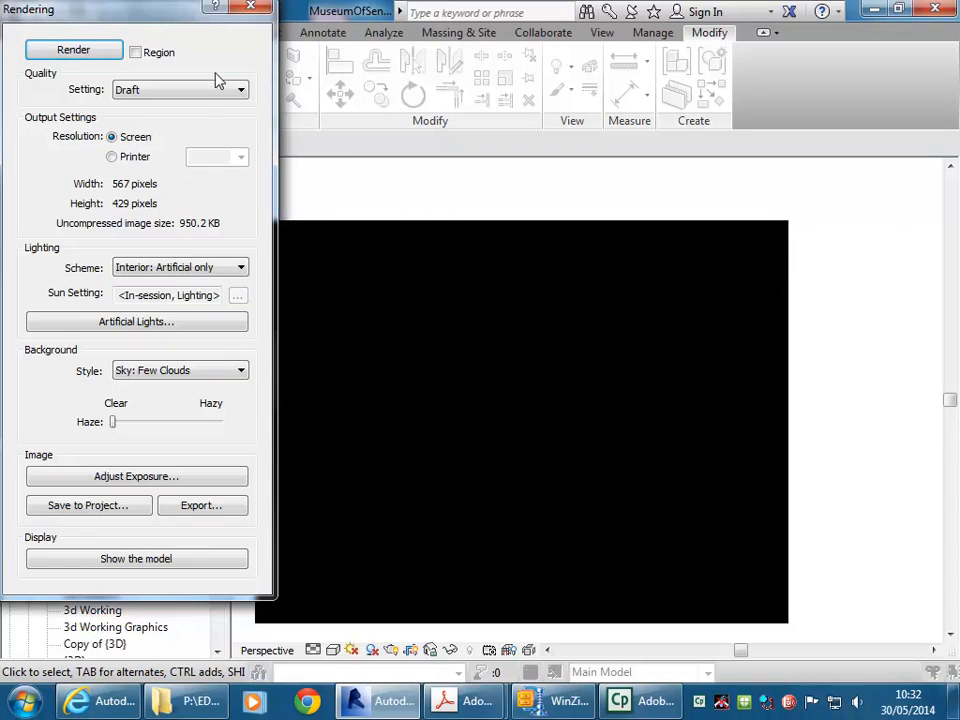
{"action": "left_click", "coordinate": [250, 8]}
Delete the three Downlight - Recessed Can Glow fixtures from the ceiling near the back wall in 3D View 5
{"action": "left_click", "coordinate": [492, 386]}
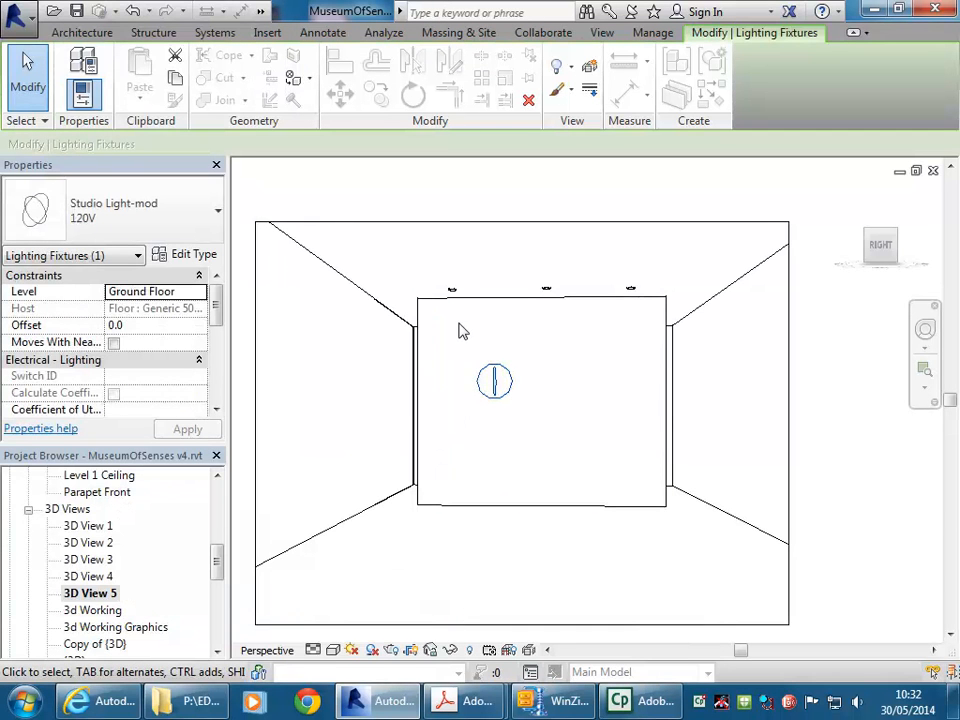
{"action": "left_click", "coordinate": [454, 292]}
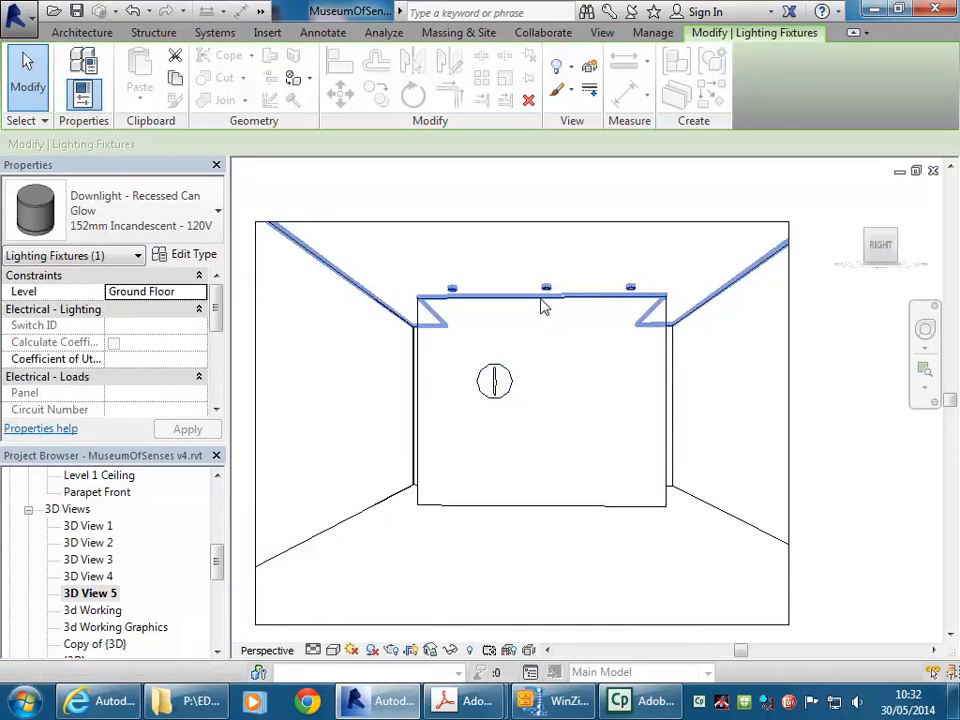
{"action": "key", "text": "Escape"}
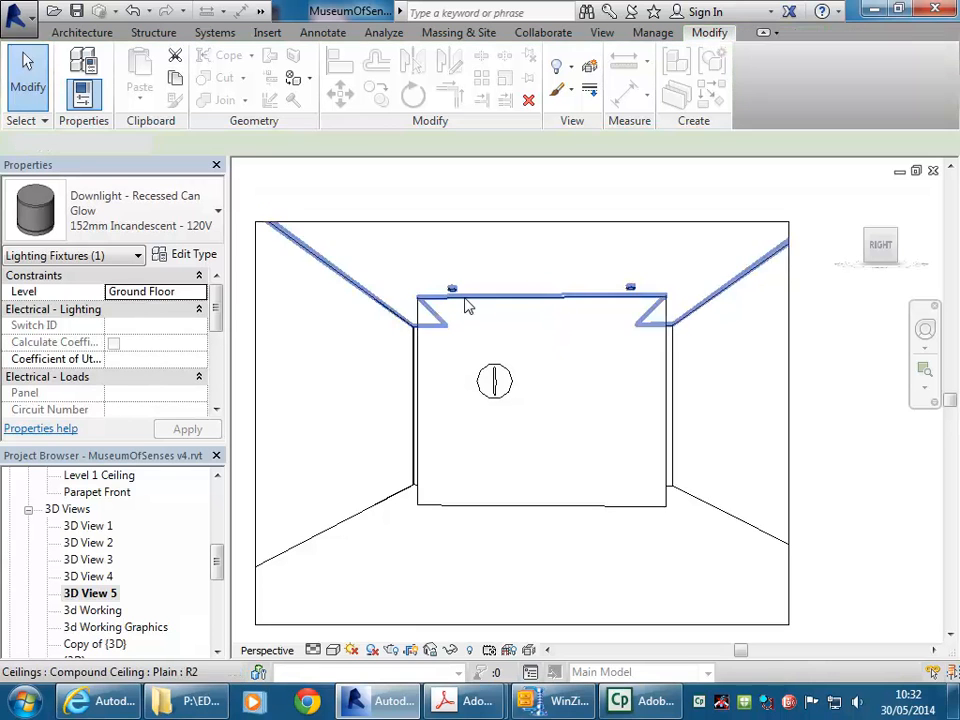
{"action": "left_click", "coordinate": [452, 288]}
{"action": "key", "text": "Delete"}
{"action": "left_click", "coordinate": [630, 288]}
{"action": "key", "text": "Delete"}
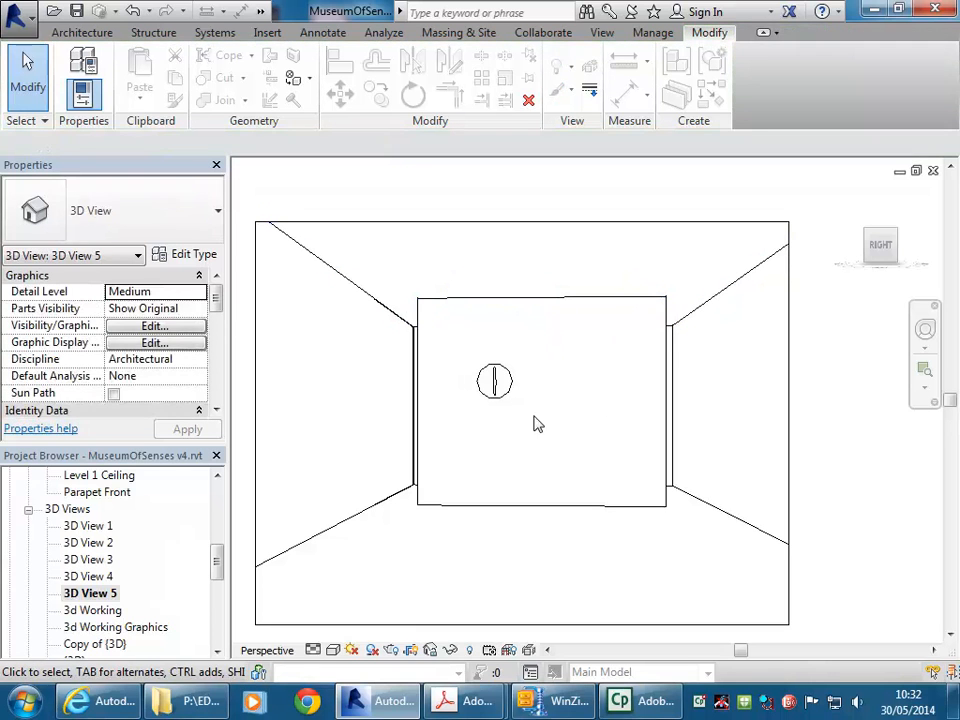
{"action": "left_click", "coordinate": [503, 400]}
{"action": "key", "text": "Escape"}
{"action": "left_click", "coordinate": [371, 650]}
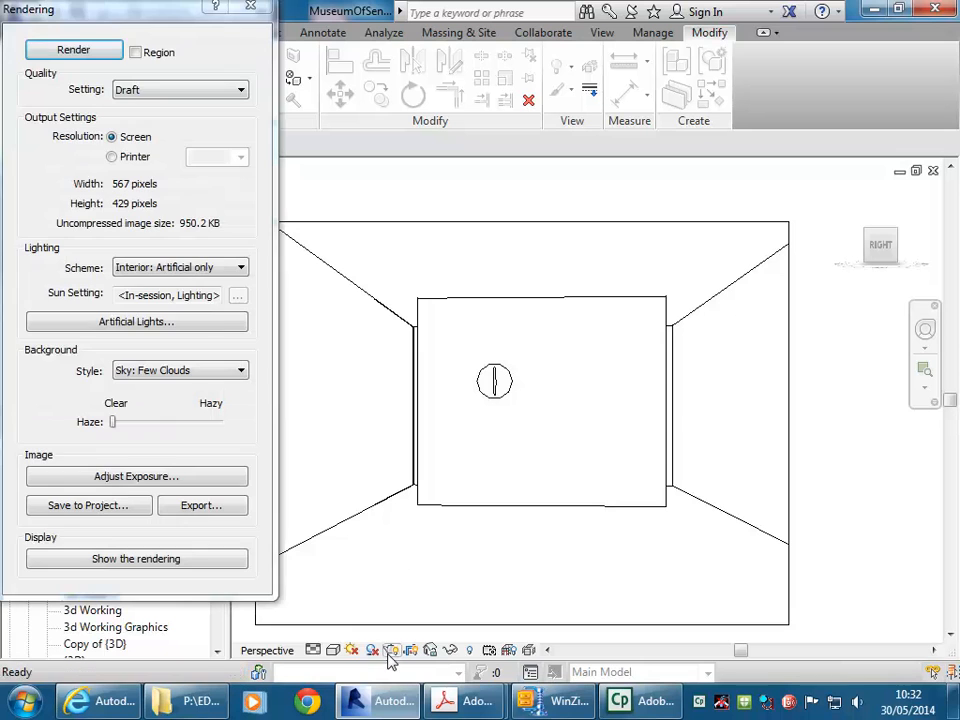
{"action": "left_click", "coordinate": [251, 8]}
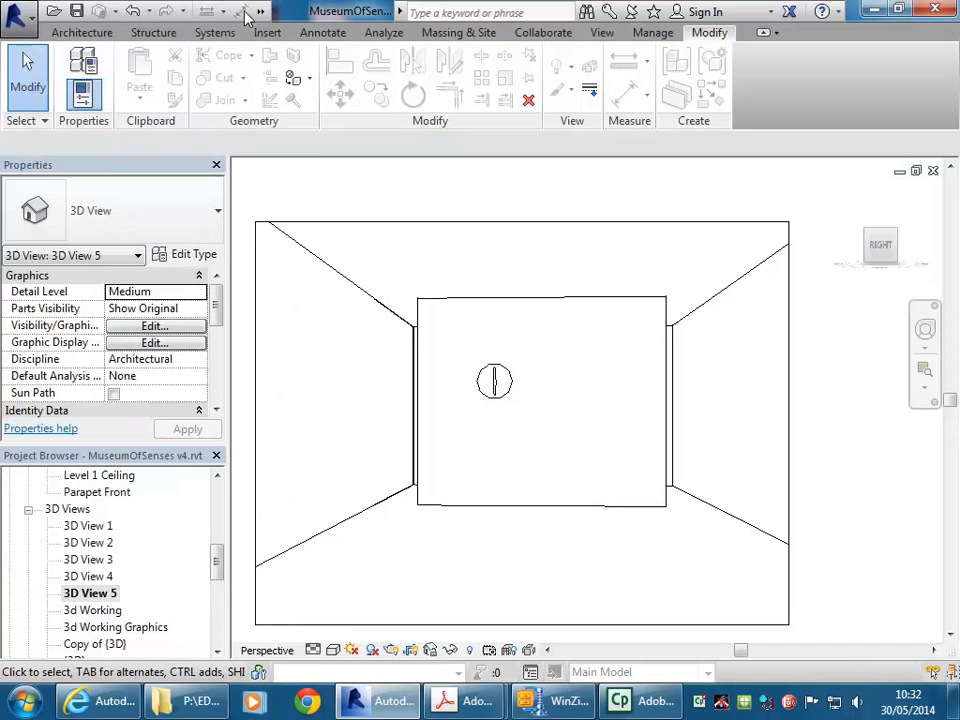
{"action": "left_click", "coordinate": [507, 400]}
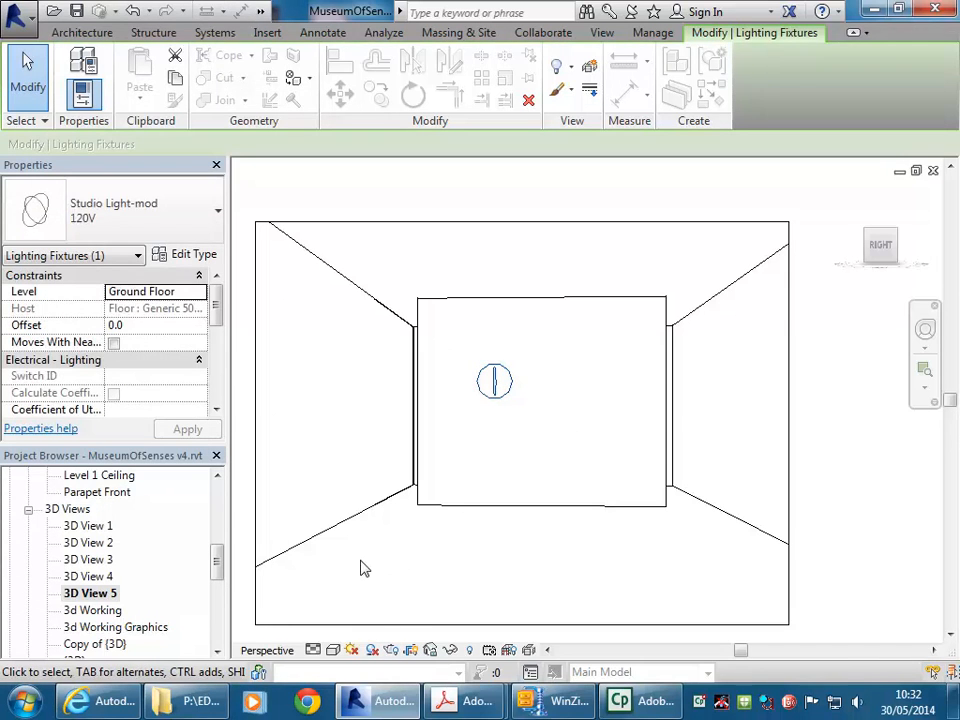
{"action": "key", "text": "Escape"}
Switch on the ungrouped lights in the artificial lights of 3D View 5 and render the view at Draft quality
{"action": "left_click", "coordinate": [372, 650]}
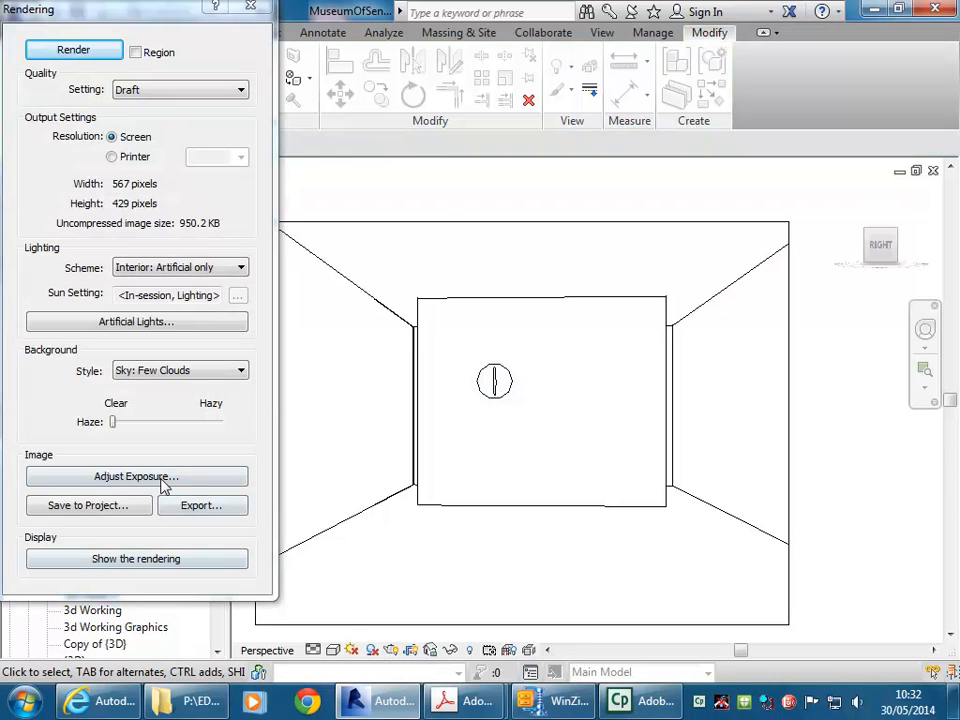
{"action": "left_click", "coordinate": [139, 322]}
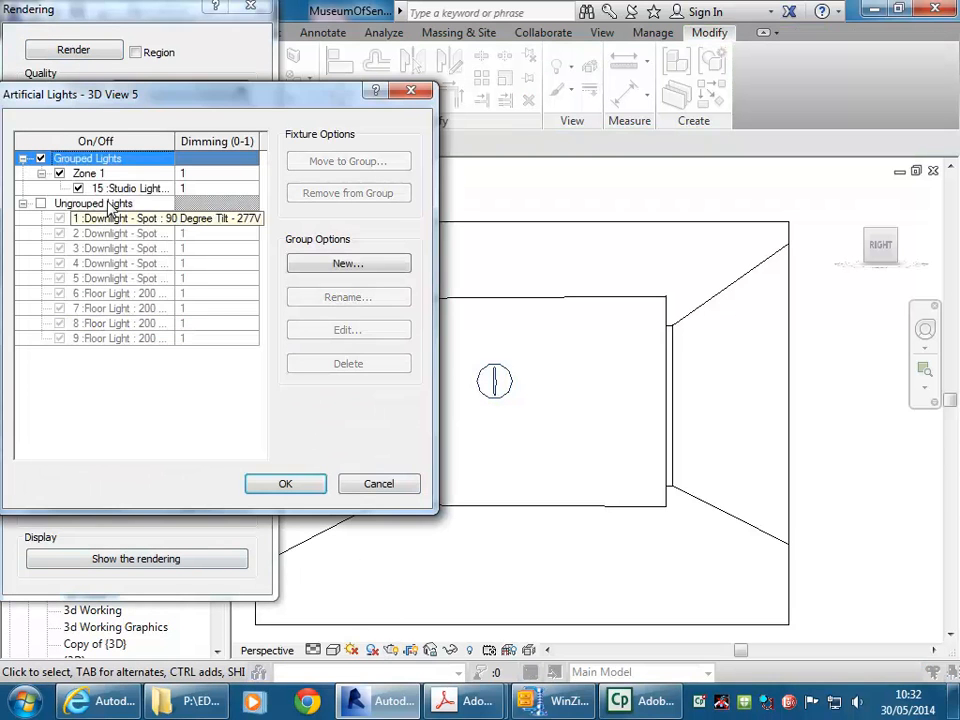
{"action": "left_click", "coordinate": [40, 204]}
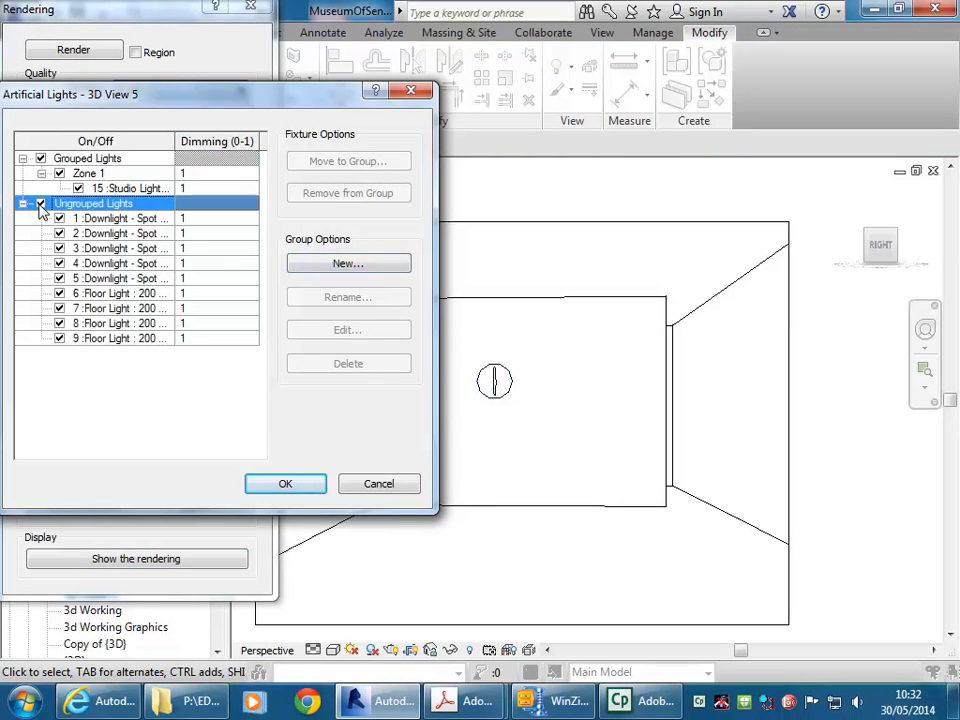
{"action": "left_click", "coordinate": [287, 485]}
{"action": "left_click", "coordinate": [74, 51]}
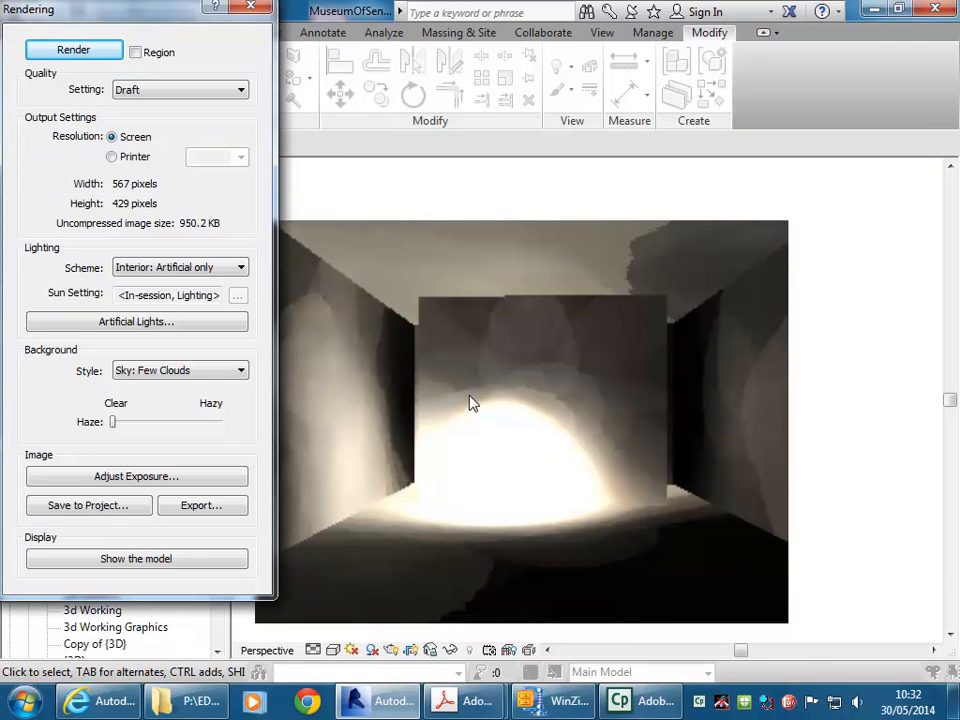
Switch off the ungrouped lights, leaving Zone 1 on, render 3D View 5 again, and close the rendering settings
{"action": "left_click", "coordinate": [157, 328]}
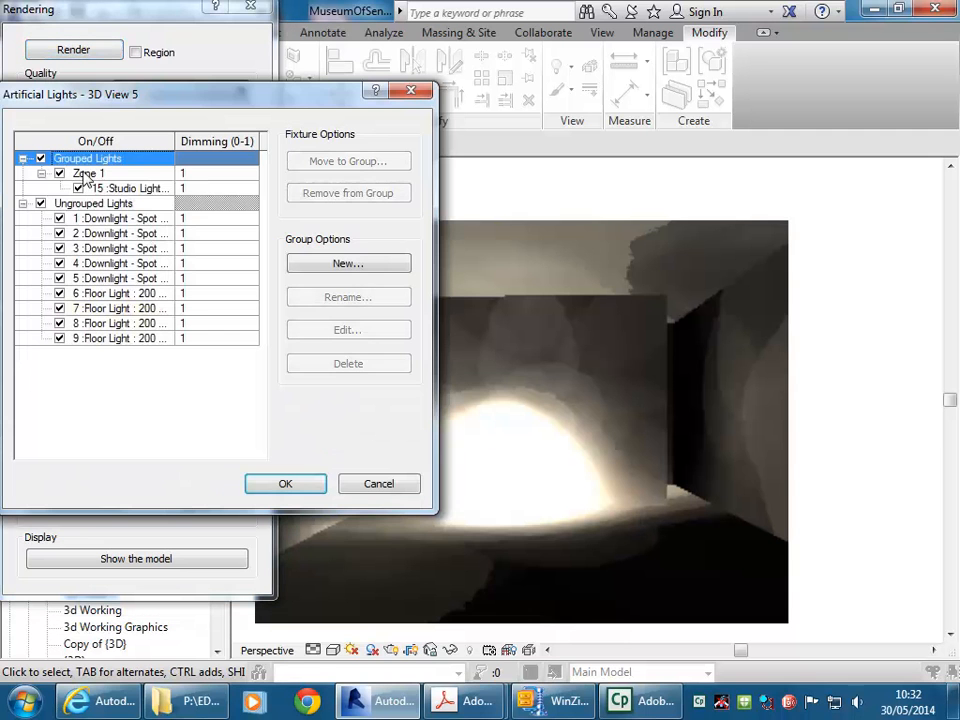
{"action": "left_click", "coordinate": [41, 204]}
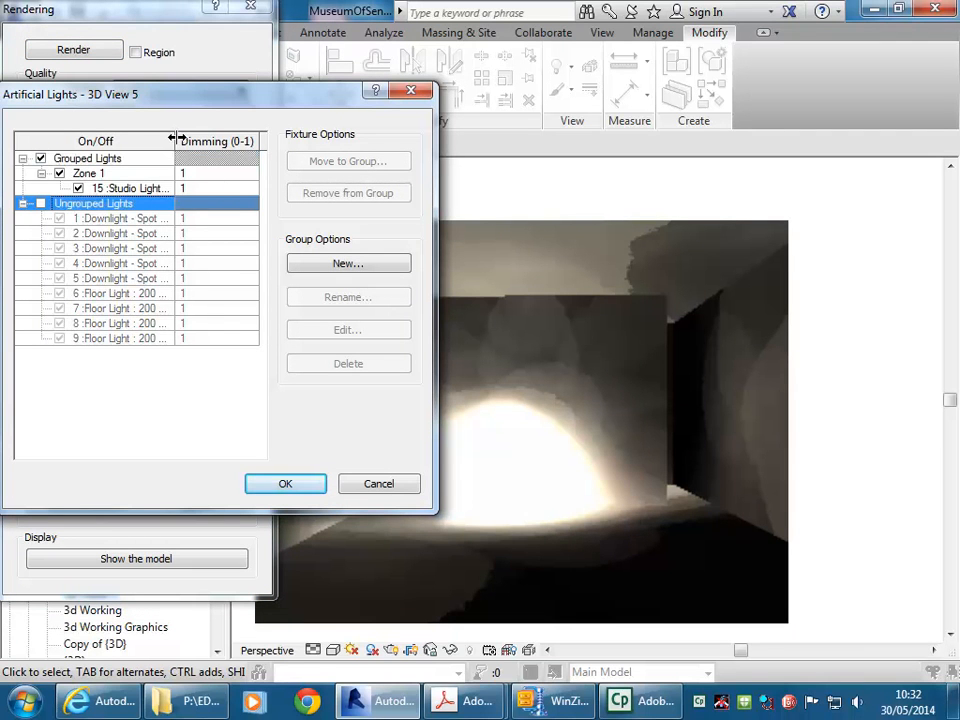
{"action": "left_click_drag", "start_coordinate": [175, 140], "coordinate": [221, 140]}
{"action": "left_click", "coordinate": [176, 190]}
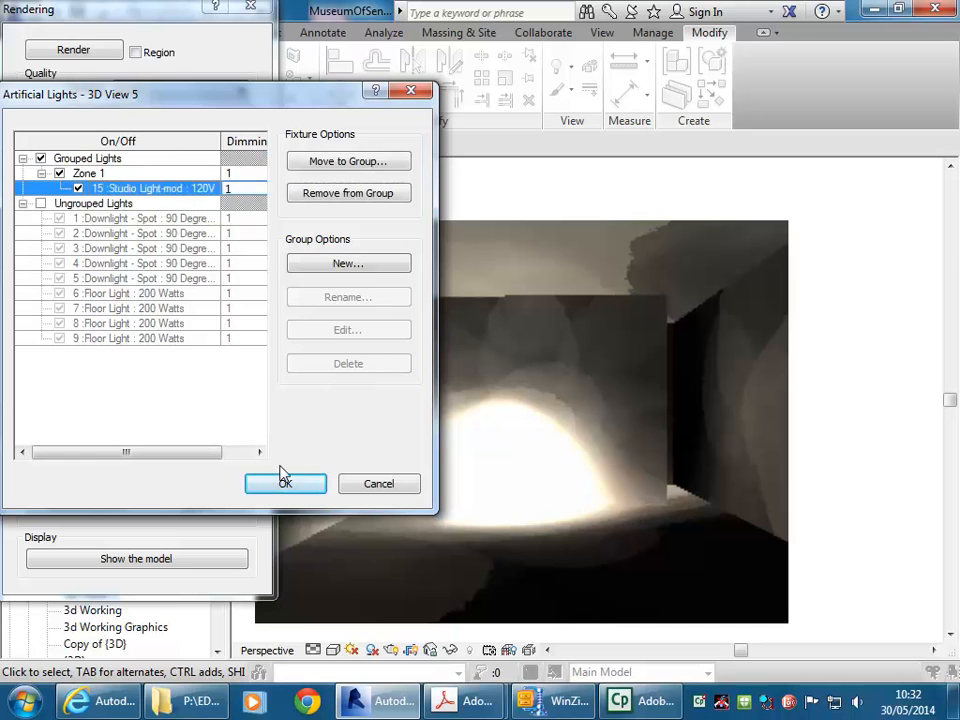
{"action": "left_click", "coordinate": [290, 485]}
{"action": "left_click", "coordinate": [72, 52]}
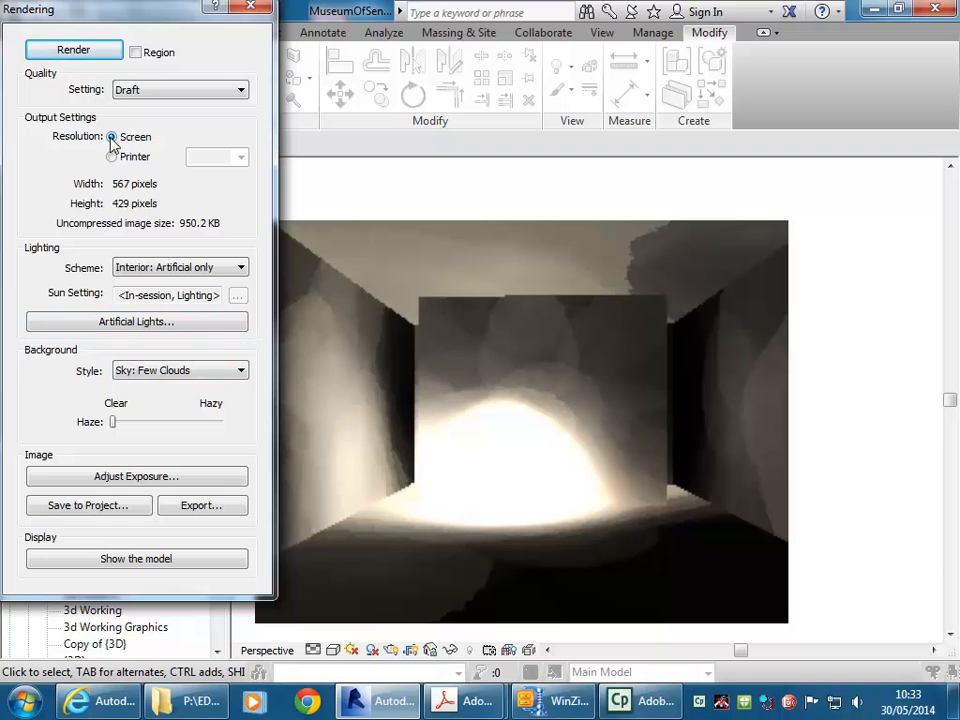
{"action": "left_click", "coordinate": [249, 7]}
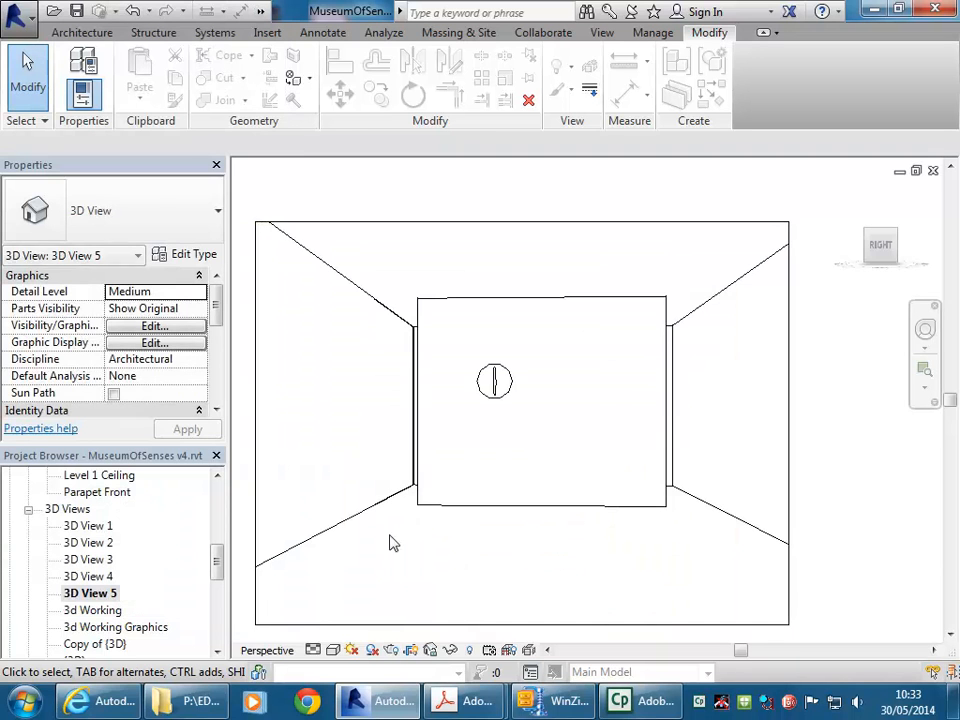
Set the initial intensity of the Studio Light-mod 120V type to 100 W and render 3D View 5 at Draft quality
{"action": "left_click", "coordinate": [500, 393]}
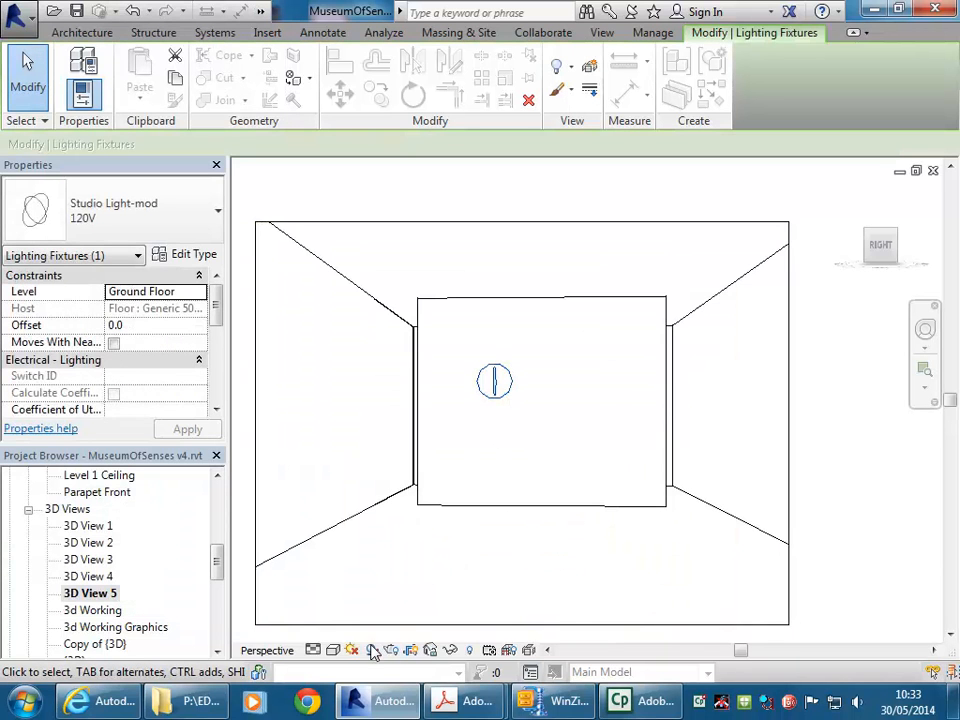
{"action": "left_click", "coordinate": [178, 256]}
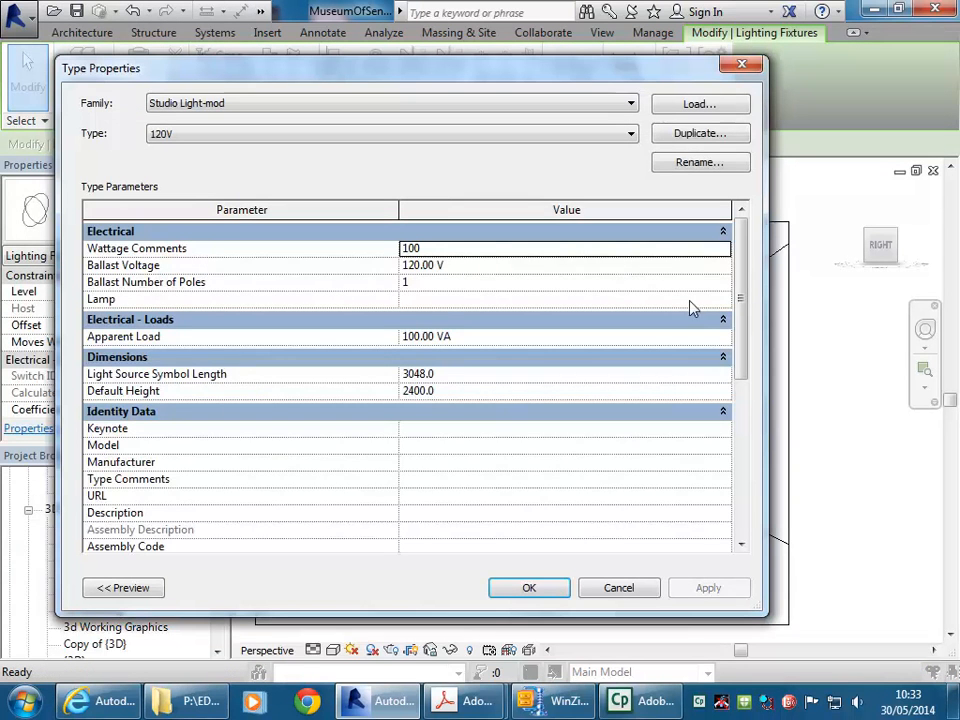
{"action": "left_click_drag", "start_coordinate": [743, 296], "coordinate": [737, 454]}
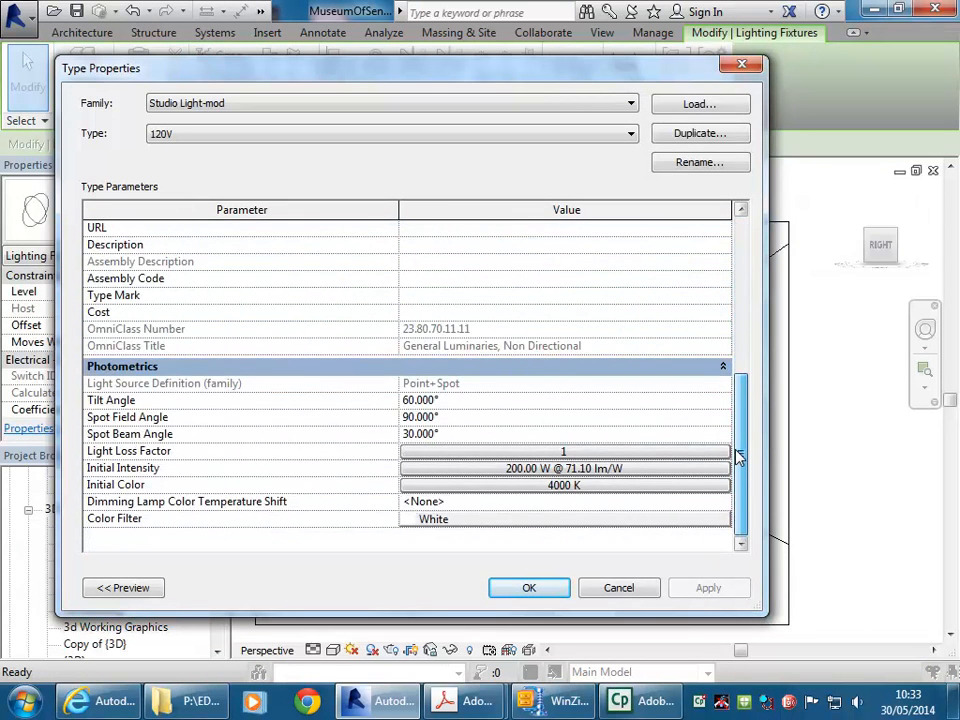
{"action": "left_click", "coordinate": [500, 468]}
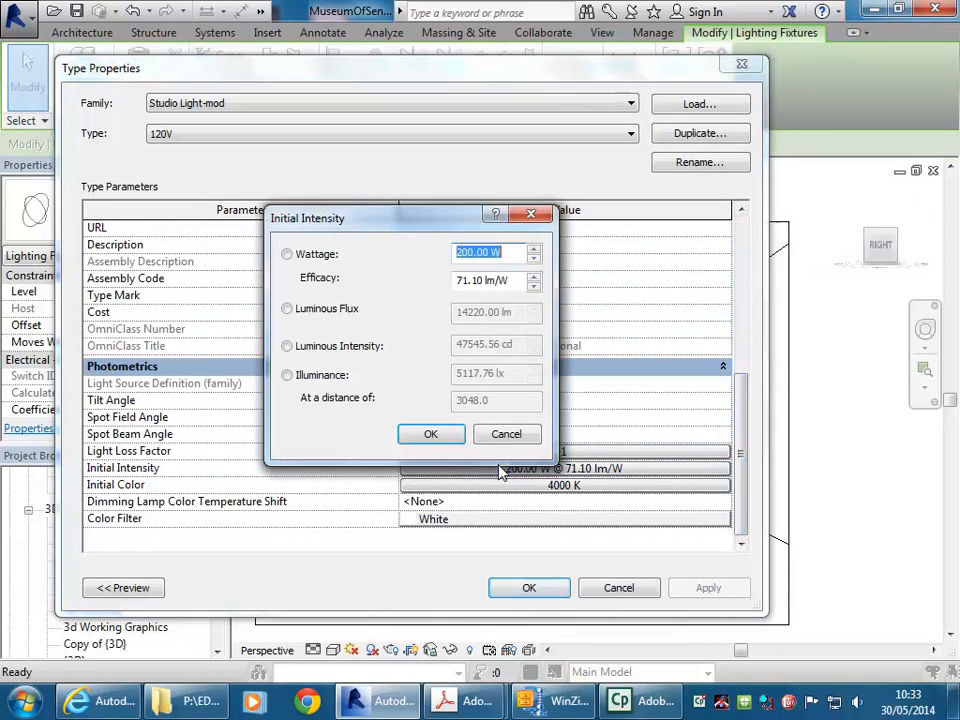
{"action": "left_click", "coordinate": [459, 255]}
{"action": "type", "text": "1"}
{"action": "left_click", "coordinate": [430, 436]}
{"action": "left_click", "coordinate": [526, 587]}
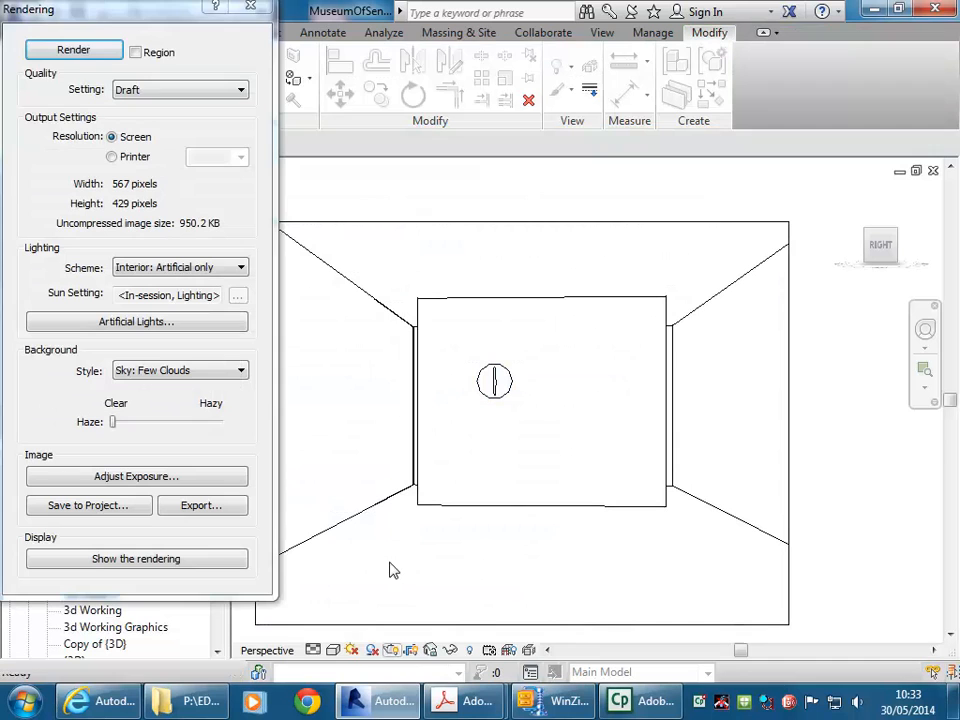
{"action": "left_click", "coordinate": [73, 49]}
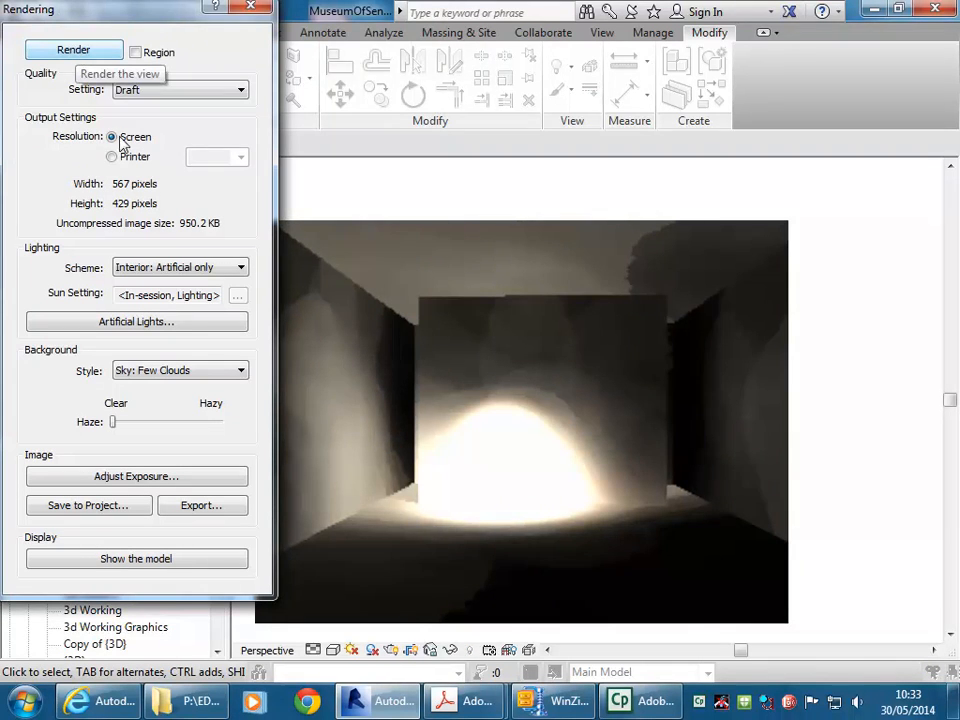
Darken the rendered image by raising the exposure value in stages to 7.22, then close the rendering settings
{"action": "left_click", "coordinate": [137, 478]}
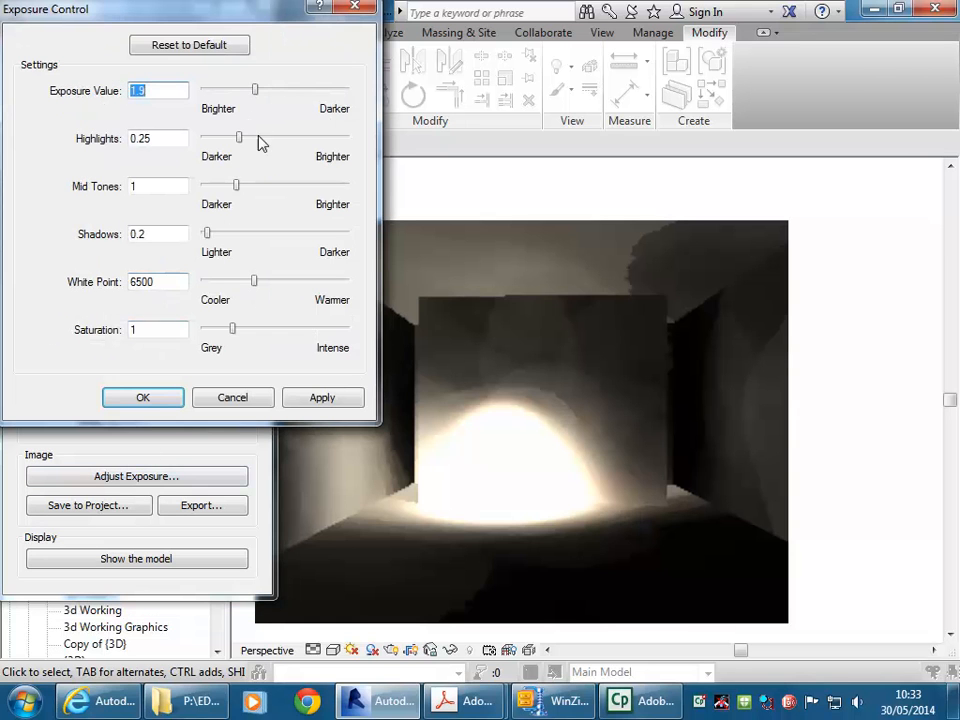
{"action": "left_click_drag", "start_coordinate": [257, 90], "coordinate": [273, 92]}
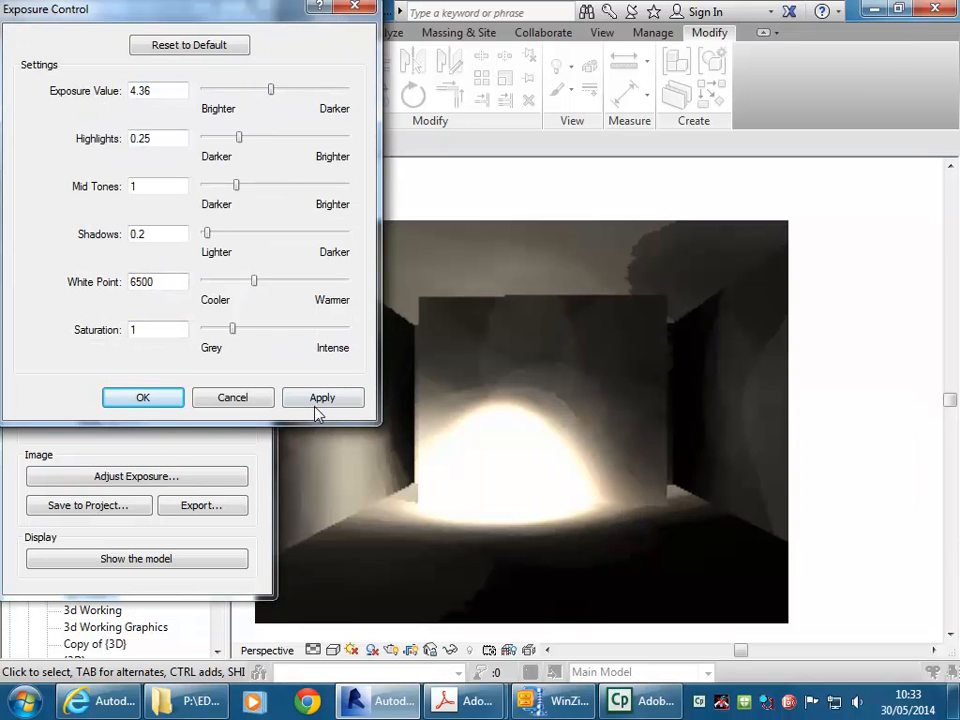
{"action": "left_click", "coordinate": [320, 397]}
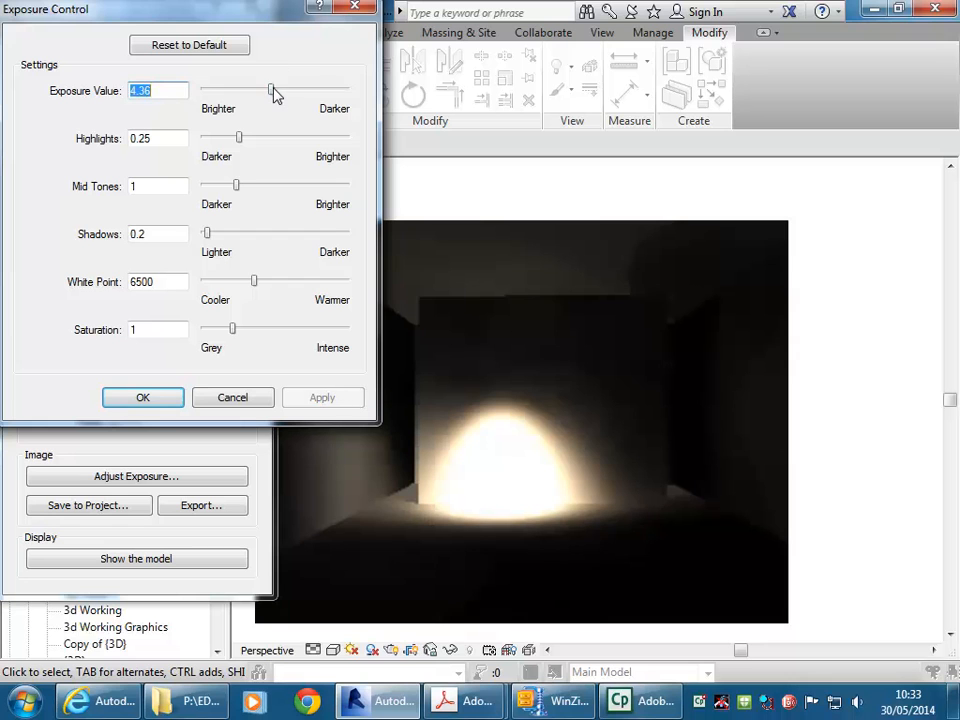
{"action": "left_click_drag", "start_coordinate": [272, 90], "coordinate": [285, 92]}
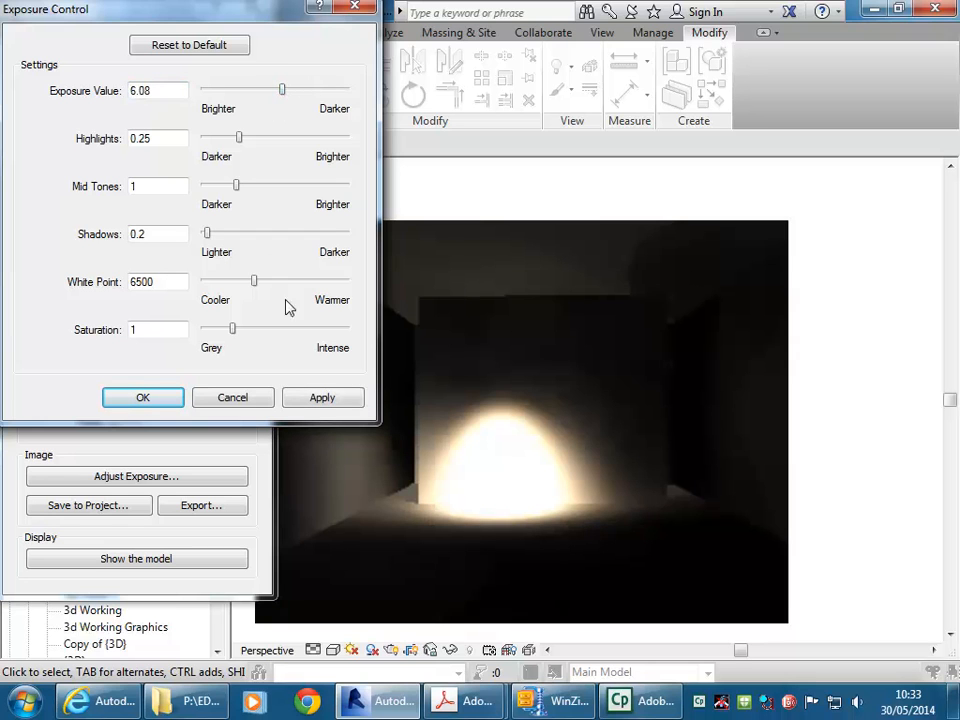
{"action": "left_click", "coordinate": [318, 398]}
{"action": "left_click_drag", "start_coordinate": [285, 92], "coordinate": [292, 91]}
{"action": "left_click", "coordinate": [300, 399]}
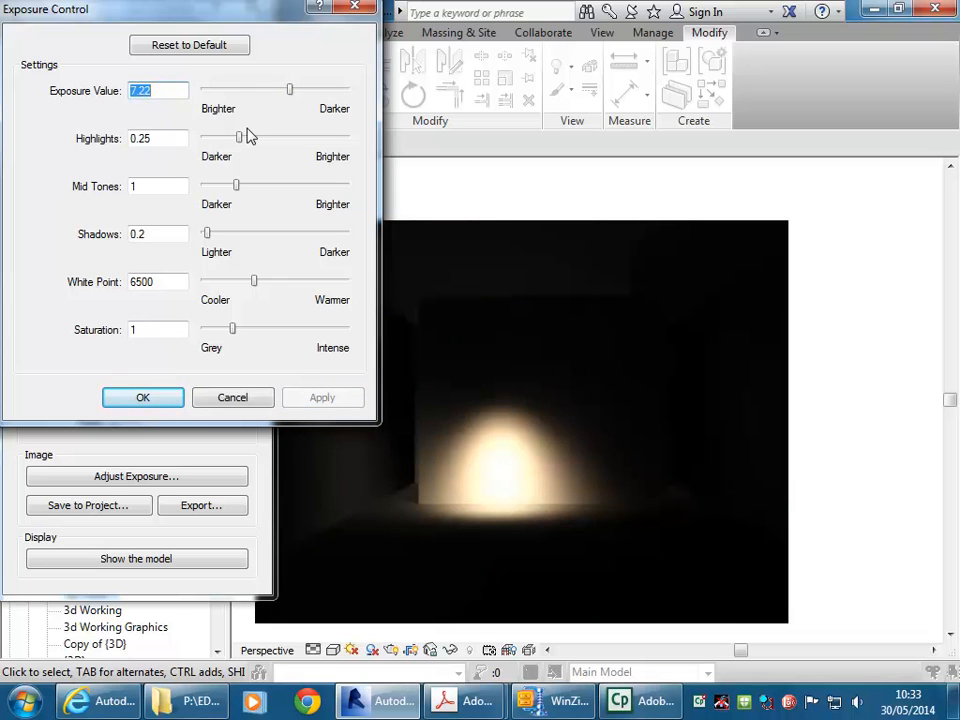
{"action": "left_click", "coordinate": [142, 396]}
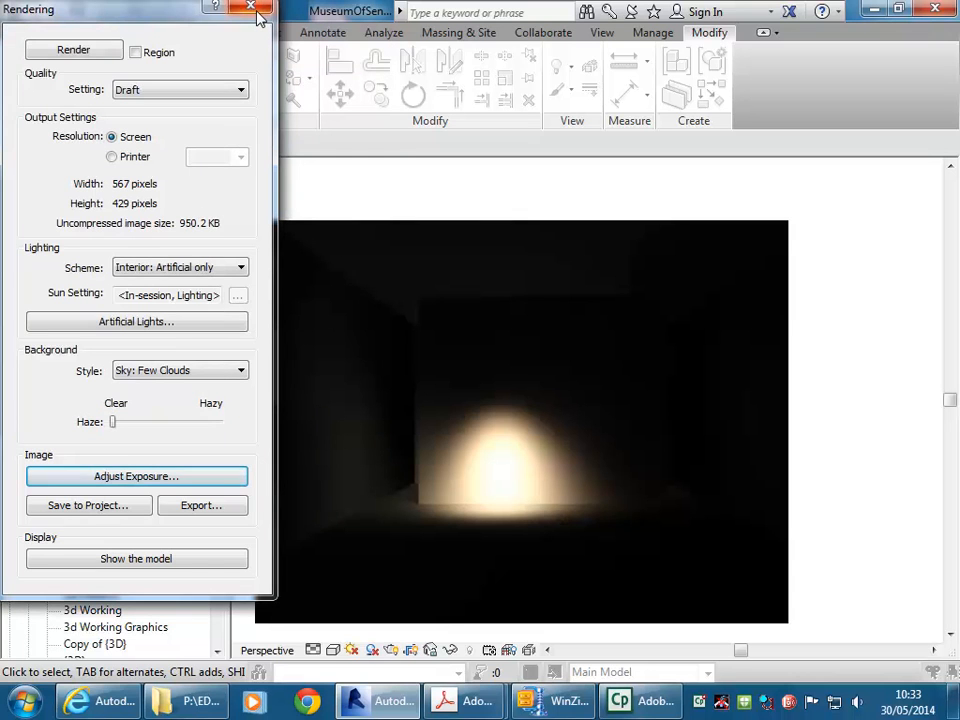
{"action": "left_click", "coordinate": [250, 9]}
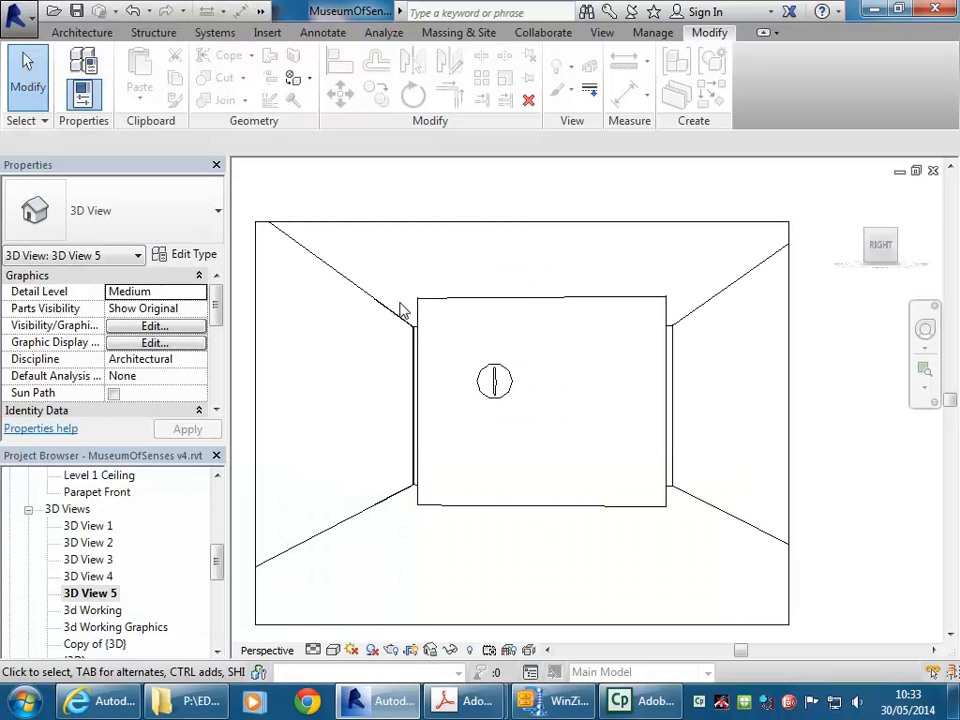
Define the initial intensity of the Studio Light-mod 120V type by luminous flux and set it to 3110 lm
{"action": "left_click", "coordinate": [493, 405]}
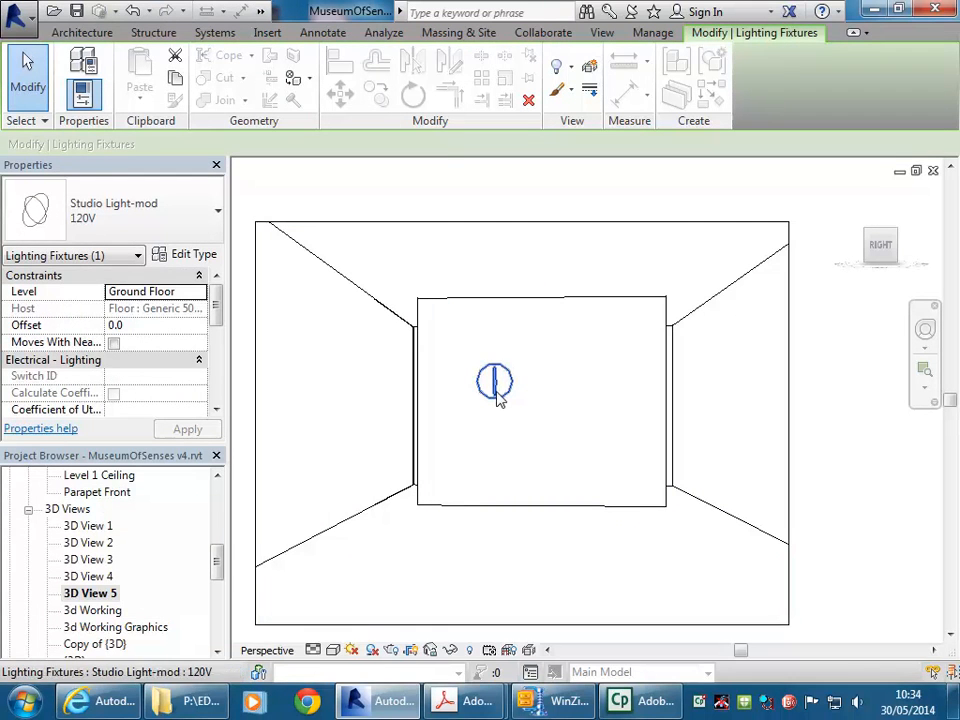
{"action": "left_click", "coordinate": [196, 254]}
{"action": "left_click_drag", "start_coordinate": [743, 261], "coordinate": [744, 439]}
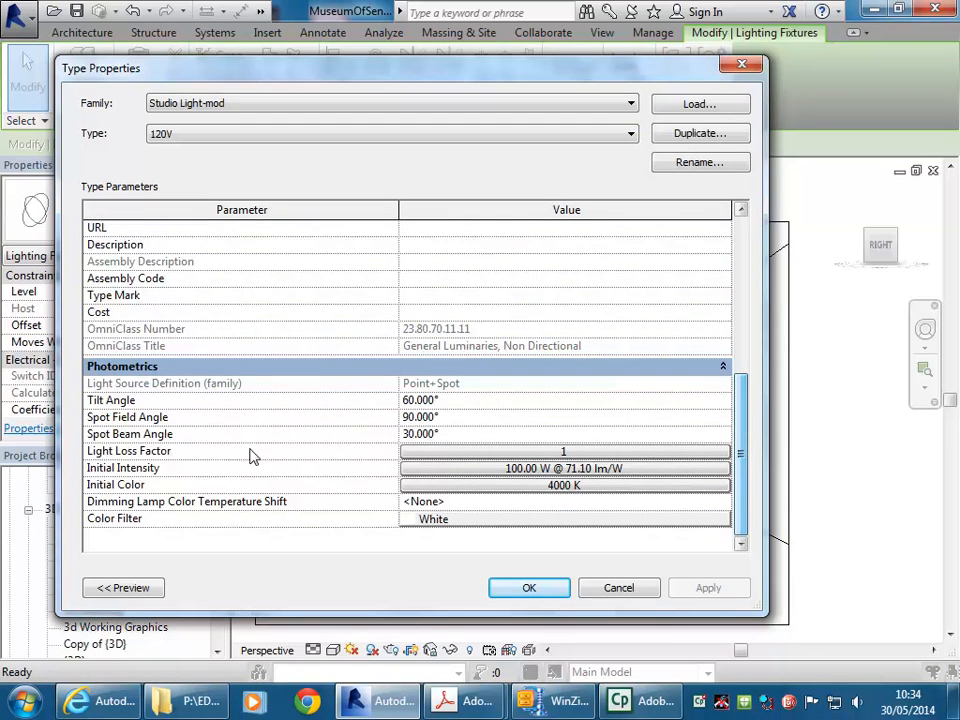
{"action": "left_click", "coordinate": [489, 468]}
{"action": "left_click", "coordinate": [504, 254]}
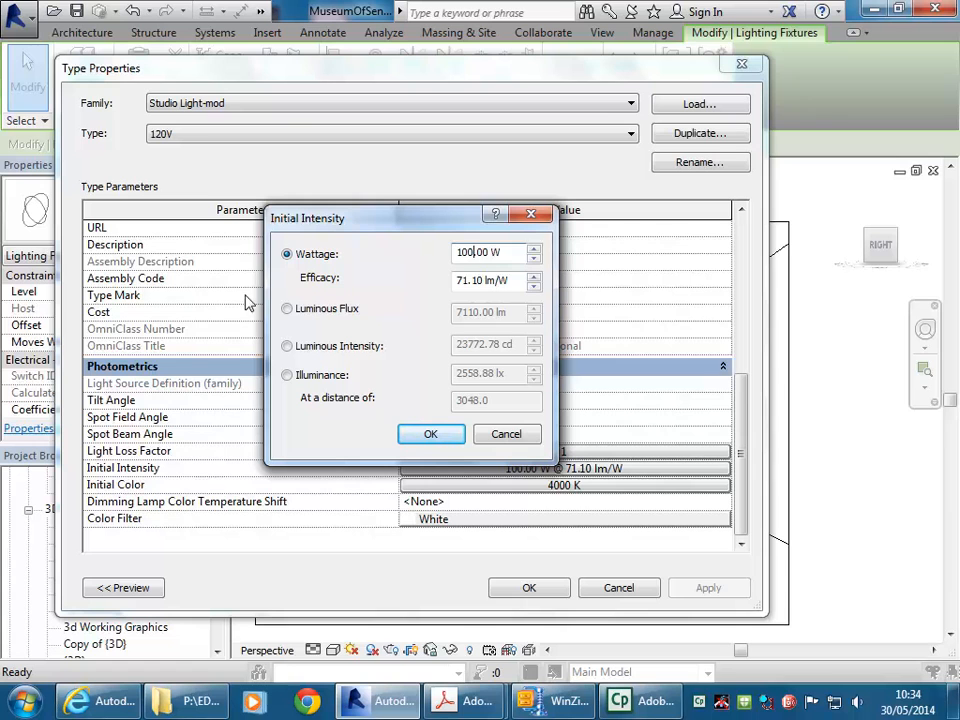
{"action": "left_click", "coordinate": [288, 310]}
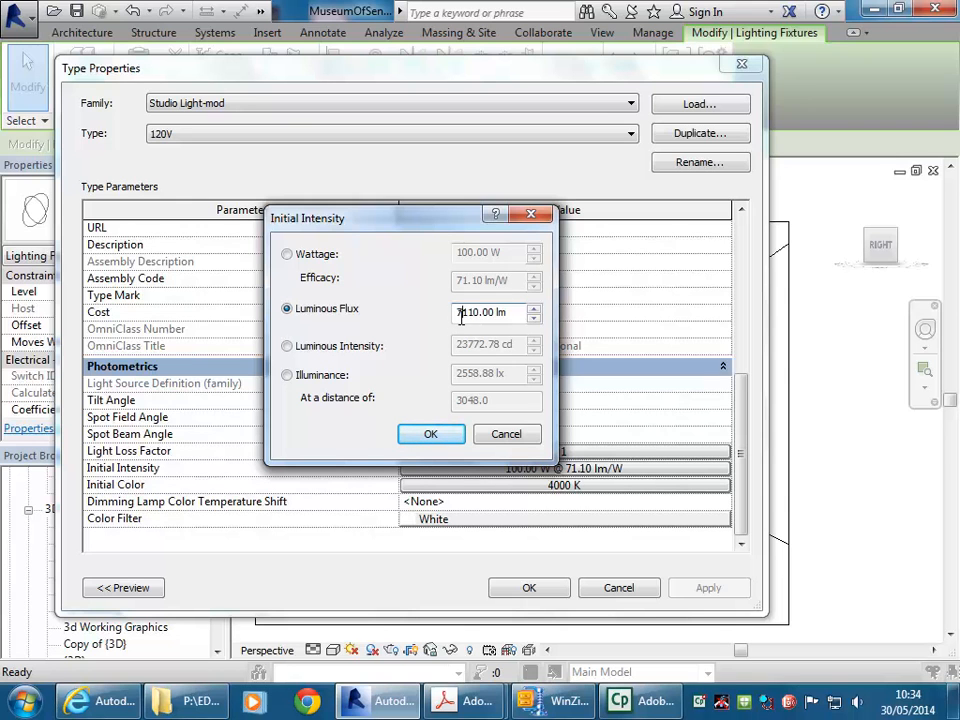
{"action": "left_click_drag", "start_coordinate": [463, 313], "coordinate": [432, 309]}
{"action": "type", "text": "3"}
{"action": "left_click", "coordinate": [430, 434]}
{"action": "left_click", "coordinate": [512, 597]}
{"action": "left_click", "coordinate": [501, 469]}
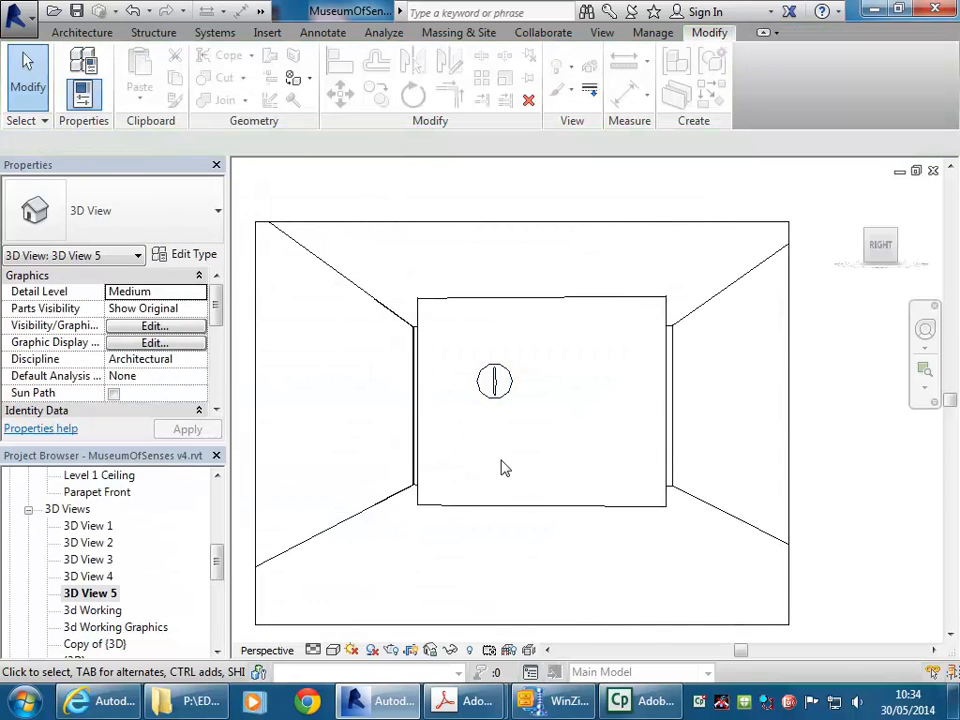
Render 3D View 5 at Draft quality with the 3110 lm studio light, then close the rendering settings
{"action": "left_click", "coordinate": [391, 651]}
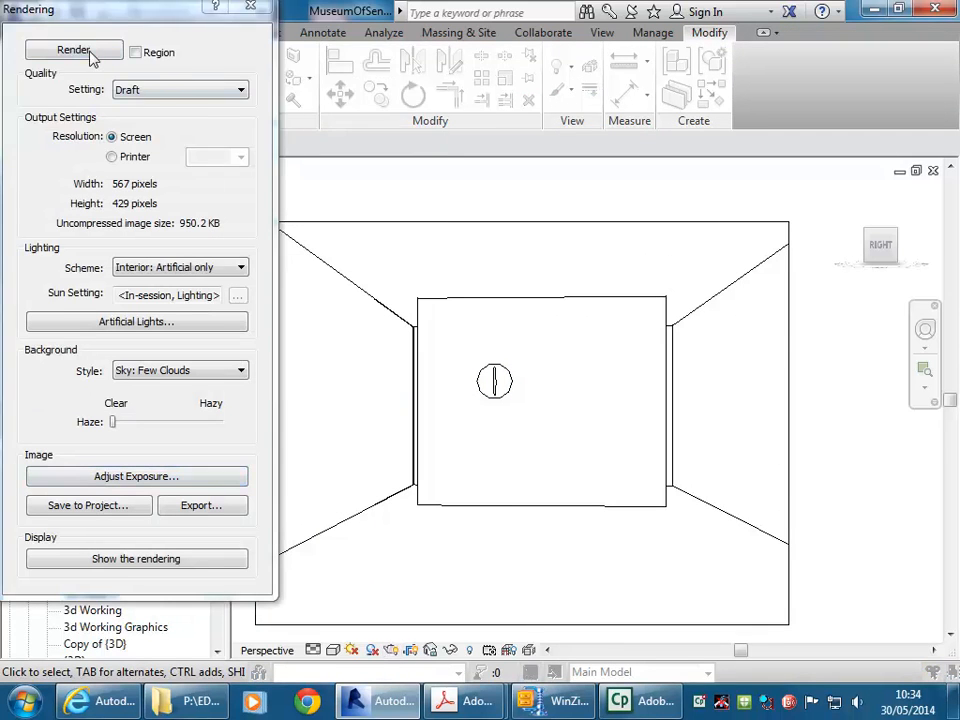
{"action": "left_click", "coordinate": [87, 48]}
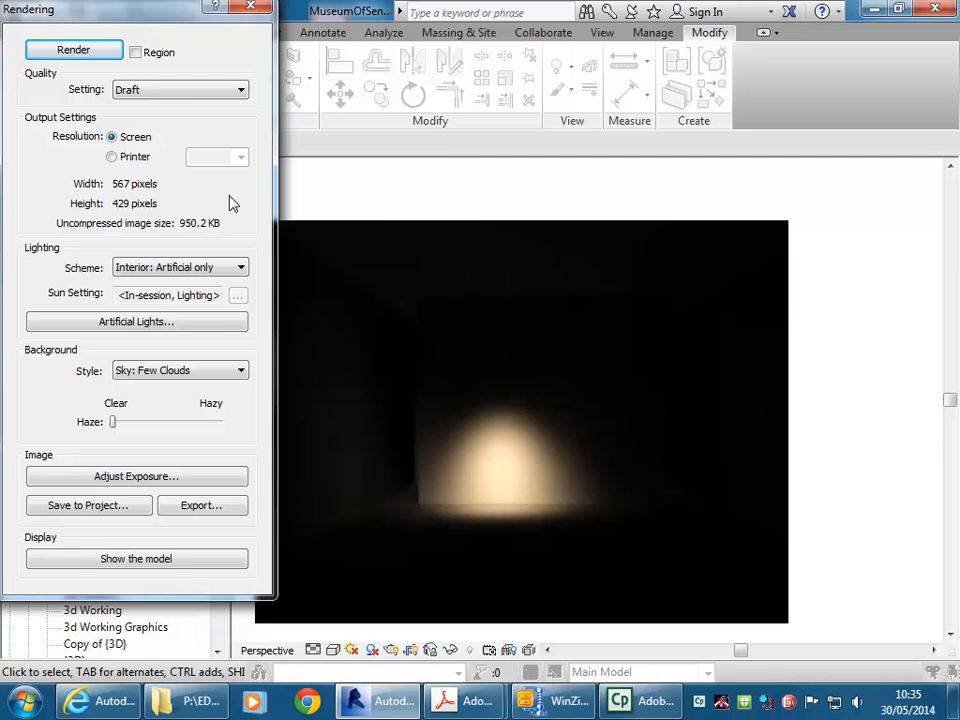
{"action": "left_click", "coordinate": [251, 7]}
Set the spot field angle of the Studio Light-mod 120V type to 60° and render 3D View 5 at Draft quality
{"action": "left_click", "coordinate": [503, 402]}
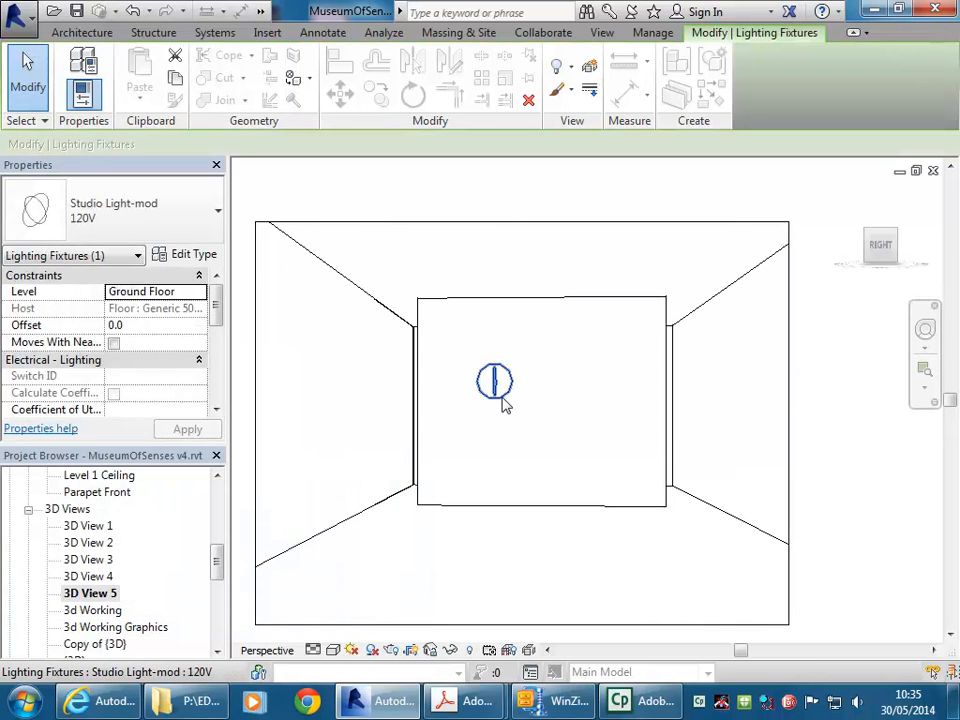
{"action": "left_click", "coordinate": [162, 255]}
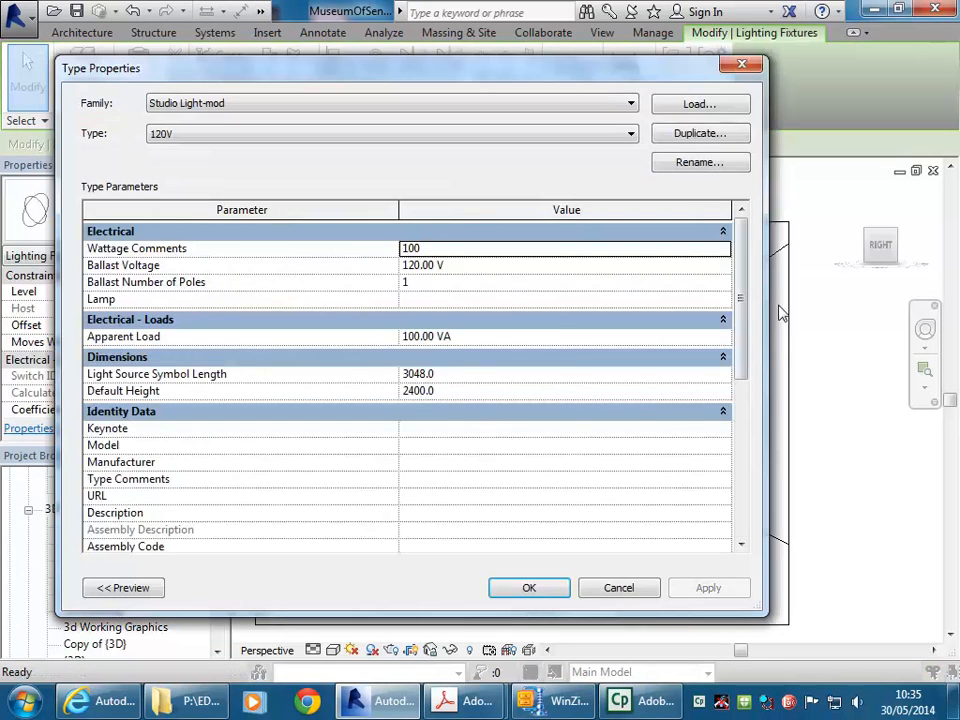
{"action": "left_click_drag", "start_coordinate": [743, 289], "coordinate": [738, 430]}
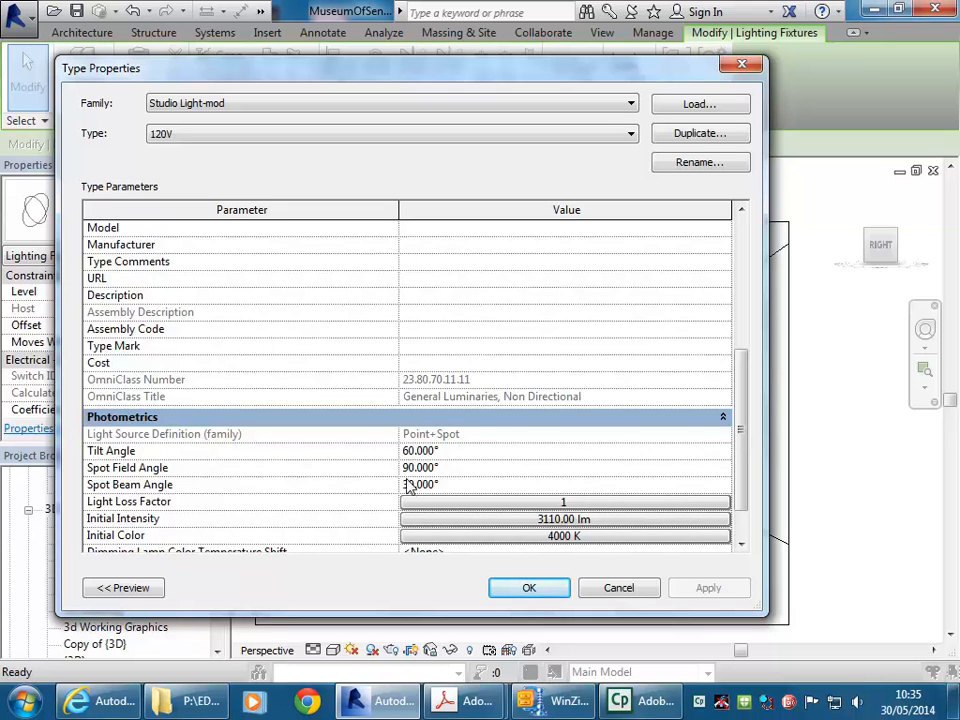
{"action": "left_click_drag", "start_coordinate": [410, 468], "coordinate": [402, 483]}
{"action": "type", "text": "6"}
{"action": "left_click", "coordinate": [524, 590]}
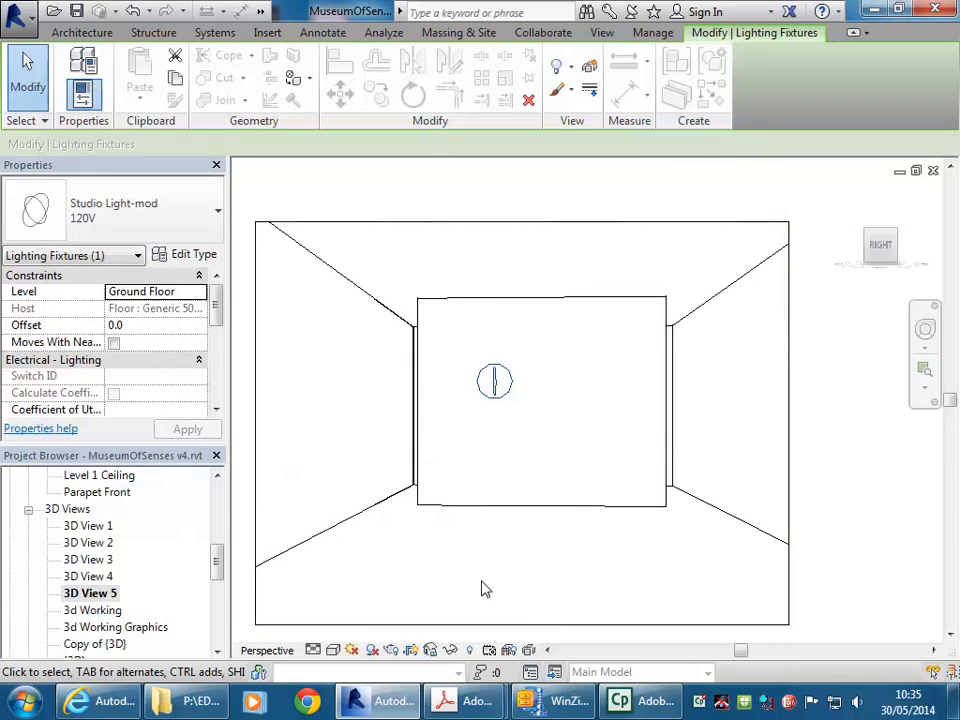
{"action": "left_click", "coordinate": [508, 598]}
{"action": "left_click", "coordinate": [391, 650]}
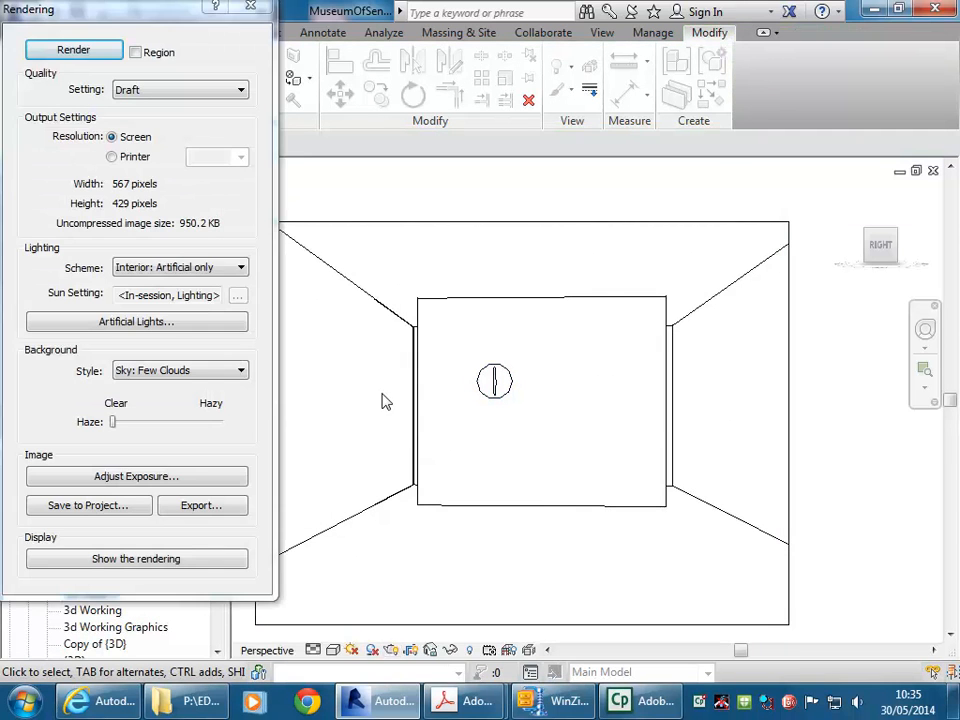
{"action": "left_click", "coordinate": [71, 45]}
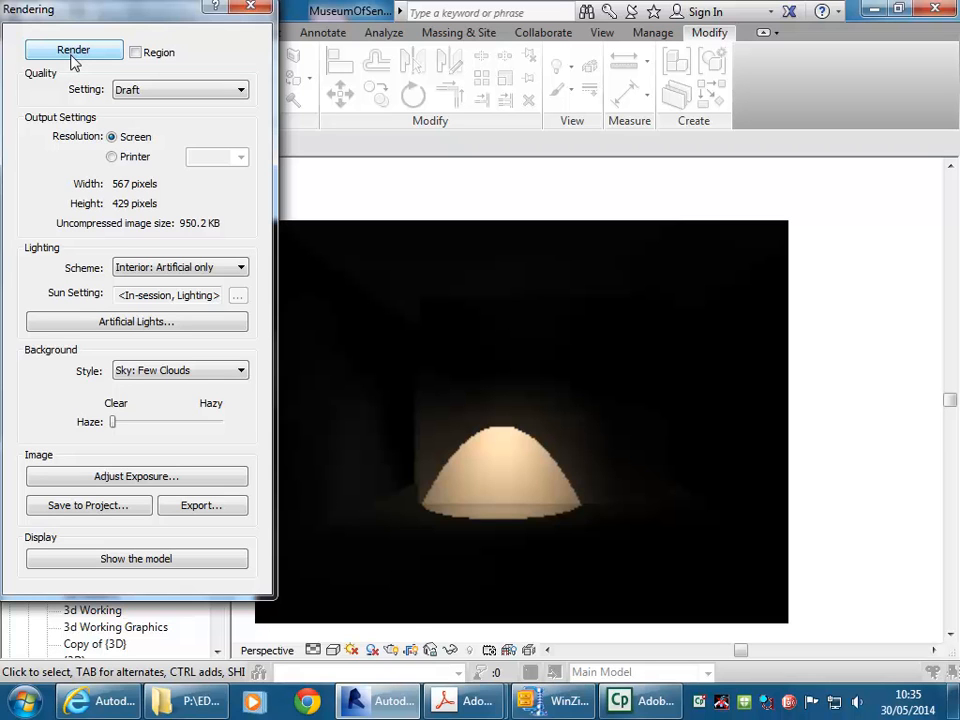
Try to set the Studio Light-mod 120V type's spot field angle to 10° and spot beam angle to 170°
{"action": "left_click", "coordinate": [250, 7]}
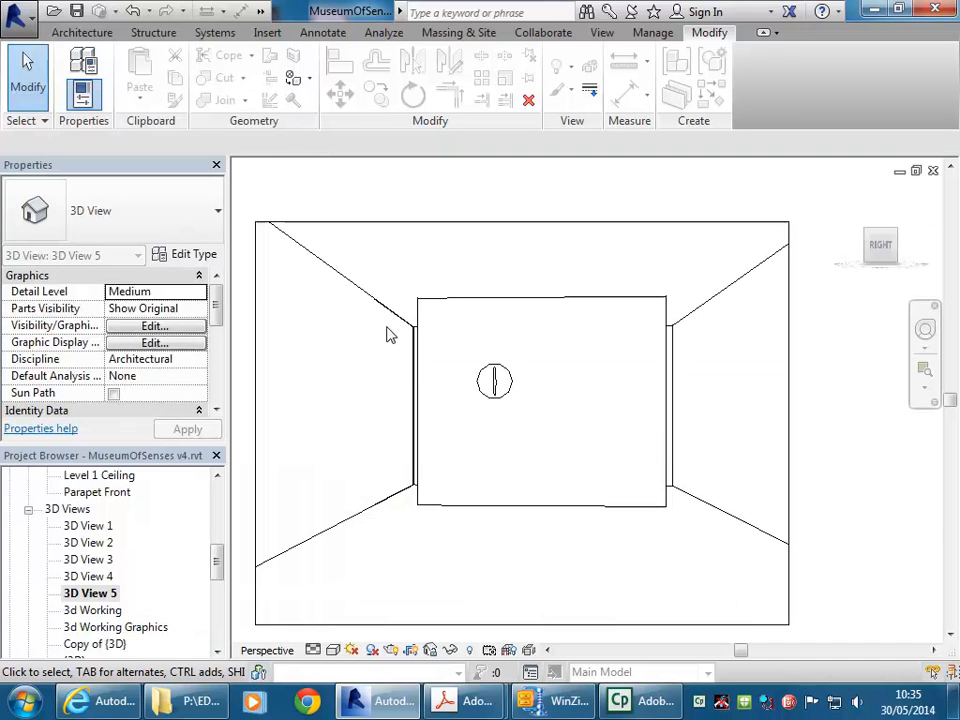
{"action": "left_click", "coordinate": [496, 384]}
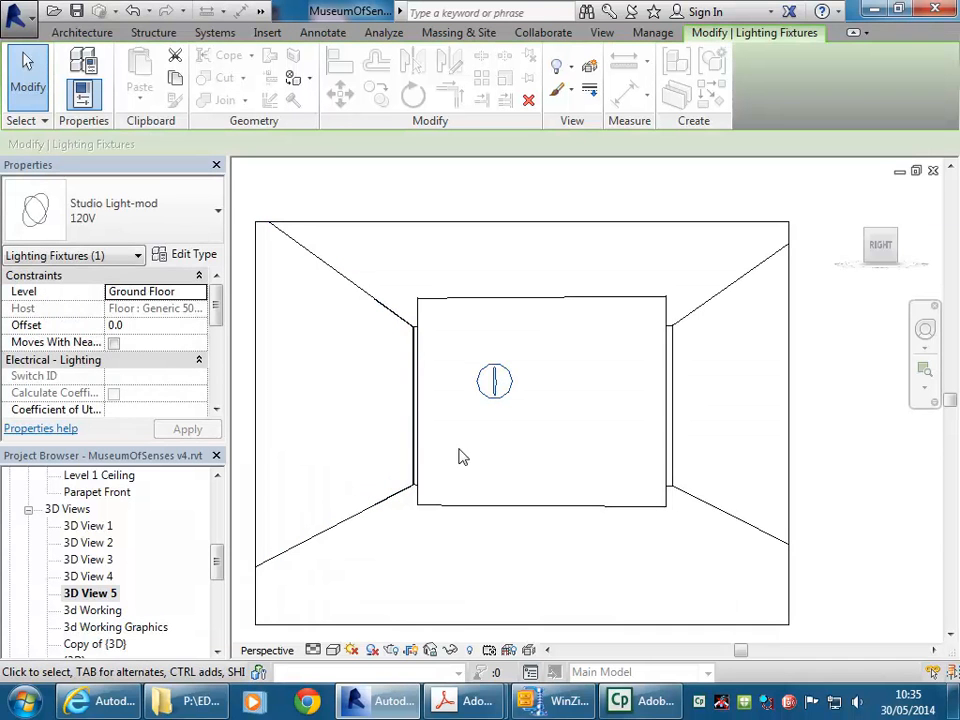
{"action": "left_click", "coordinate": [195, 254]}
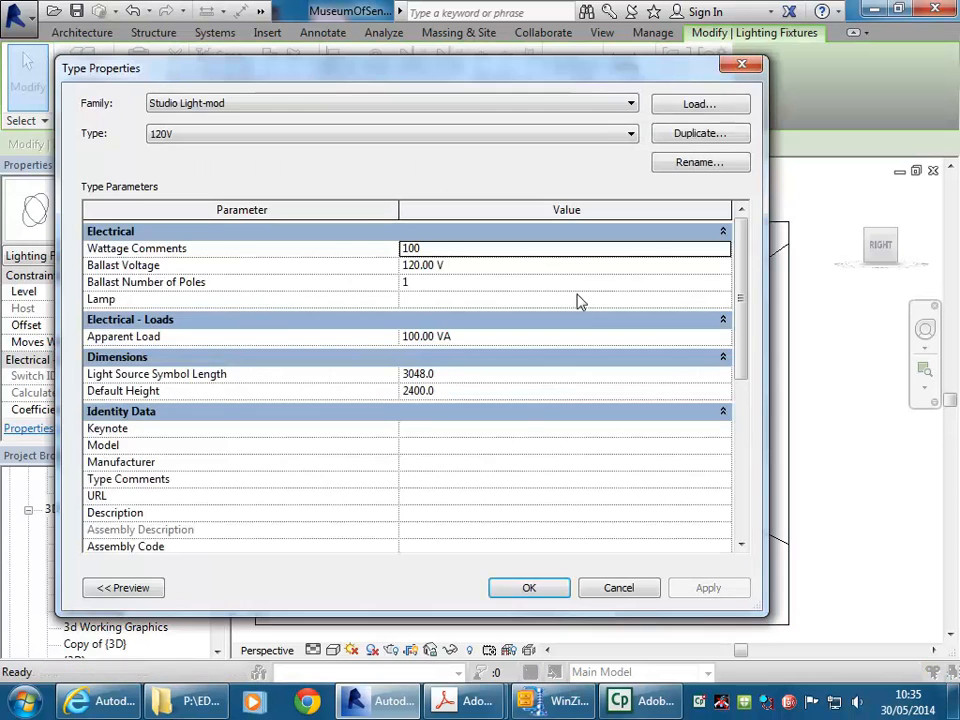
{"action": "left_click_drag", "start_coordinate": [740, 300], "coordinate": [744, 437]}
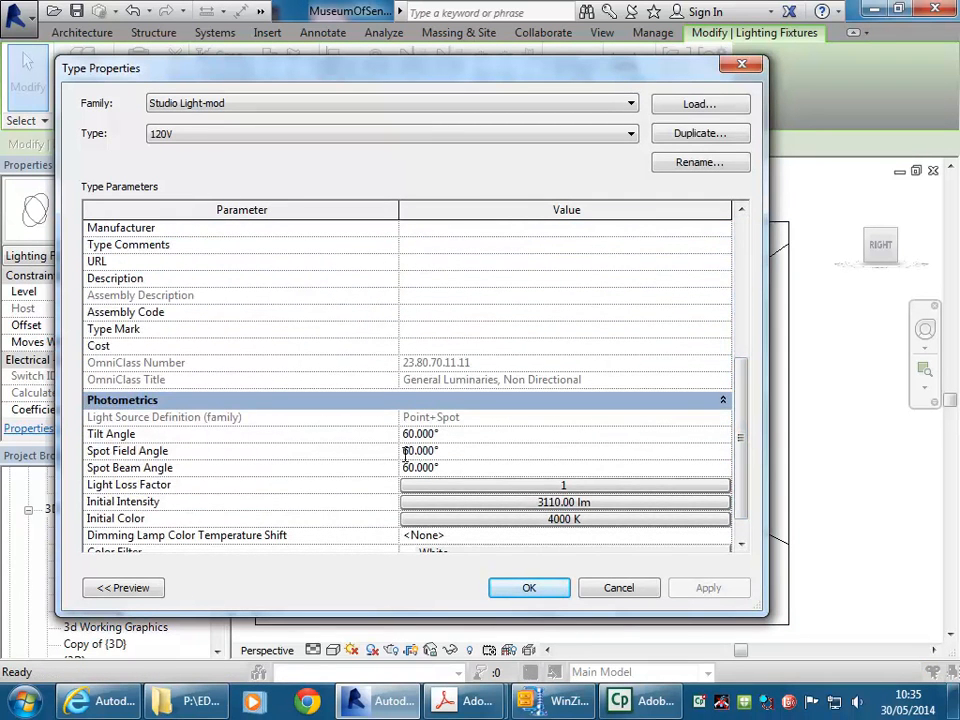
{"action": "left_click_drag", "start_coordinate": [409, 450], "coordinate": [385, 457]}
{"action": "type", "text": "1"}
{"action": "left_click_drag", "start_coordinate": [407, 467], "coordinate": [395, 480]}
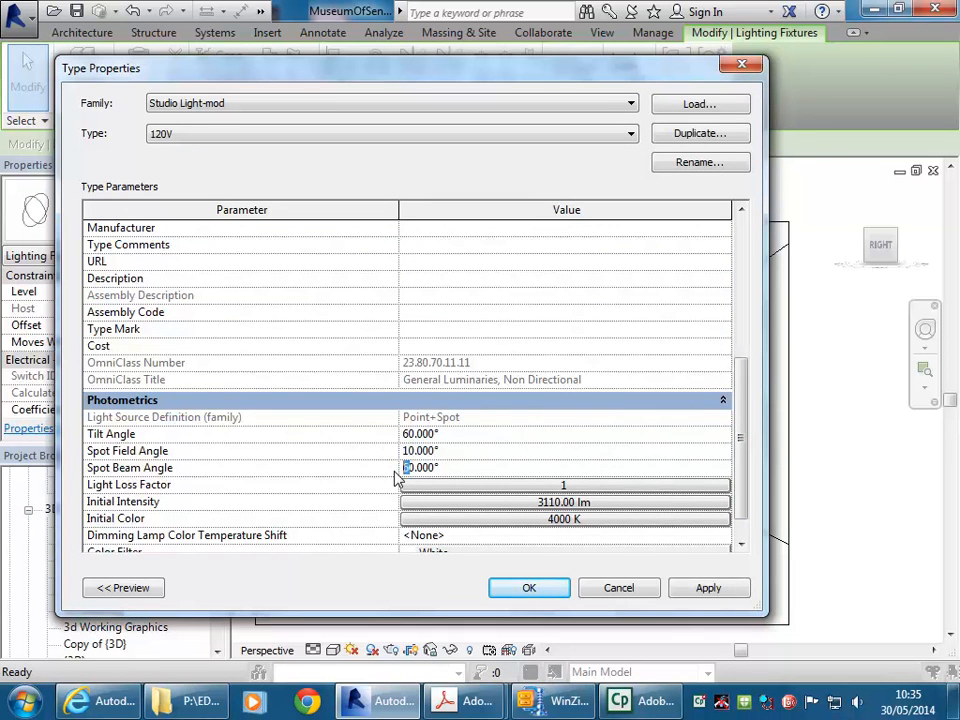
{"action": "type", "text": "170"}
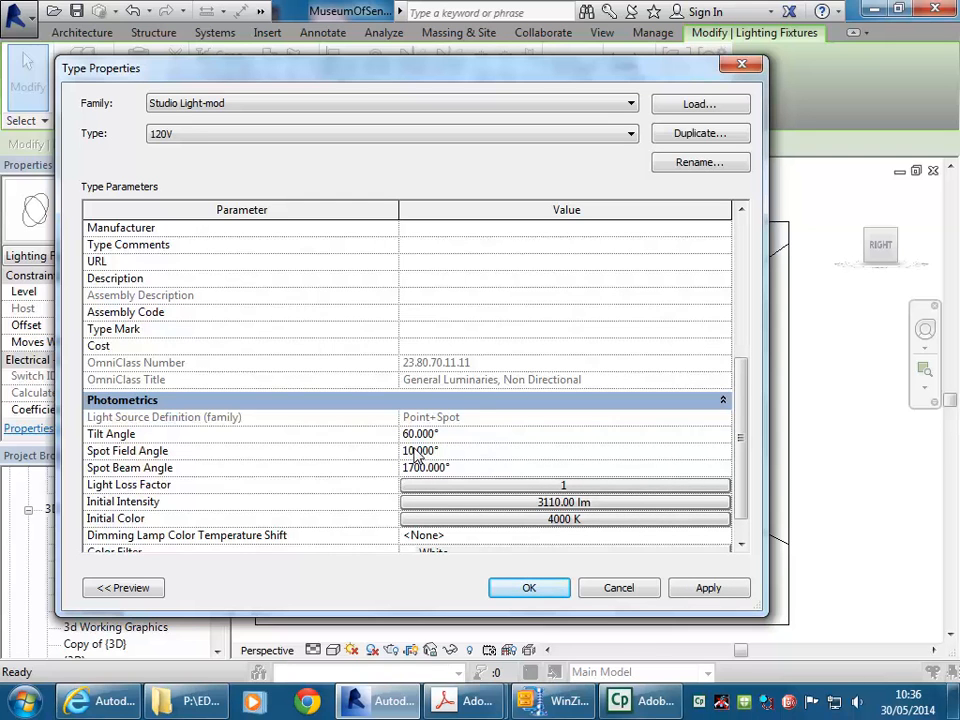
{"action": "key", "text": "Delete"}
{"action": "left_click", "coordinate": [522, 592]}
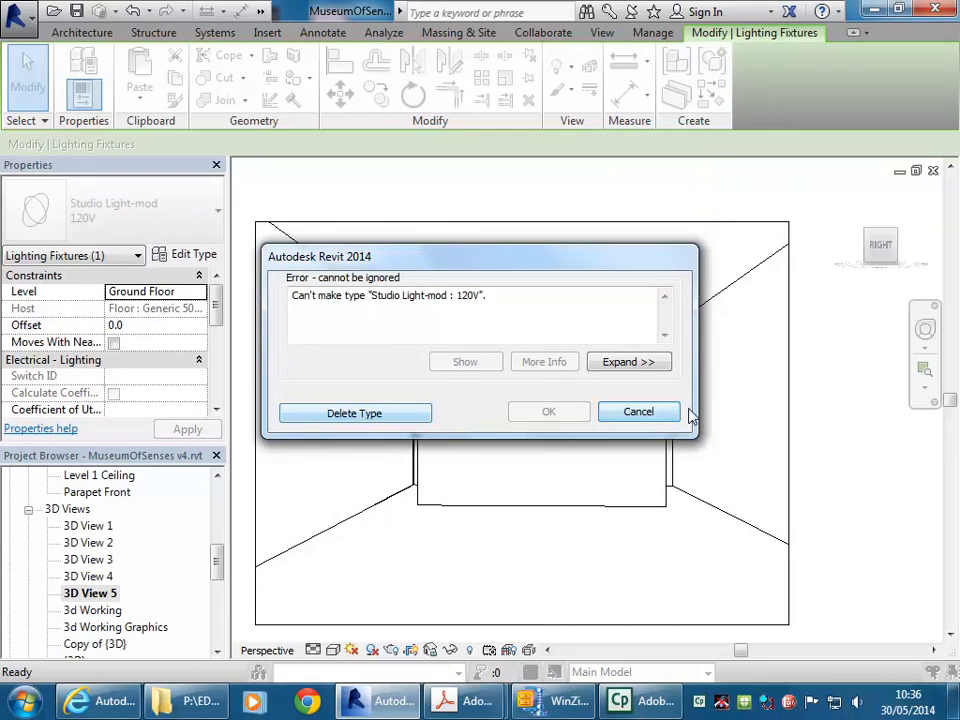
{"action": "left_click", "coordinate": [636, 411]}
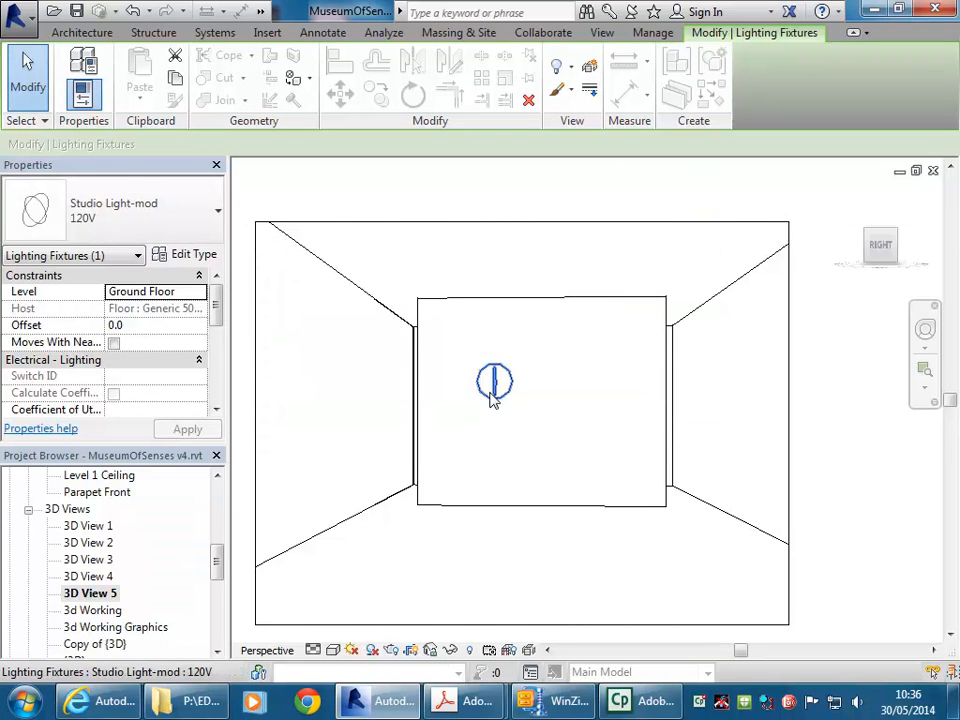
Set the Studio Light-mod 120V type's spot field angle to 10° and its spot beam angle to 120°
{"action": "left_click", "coordinate": [193, 255]}
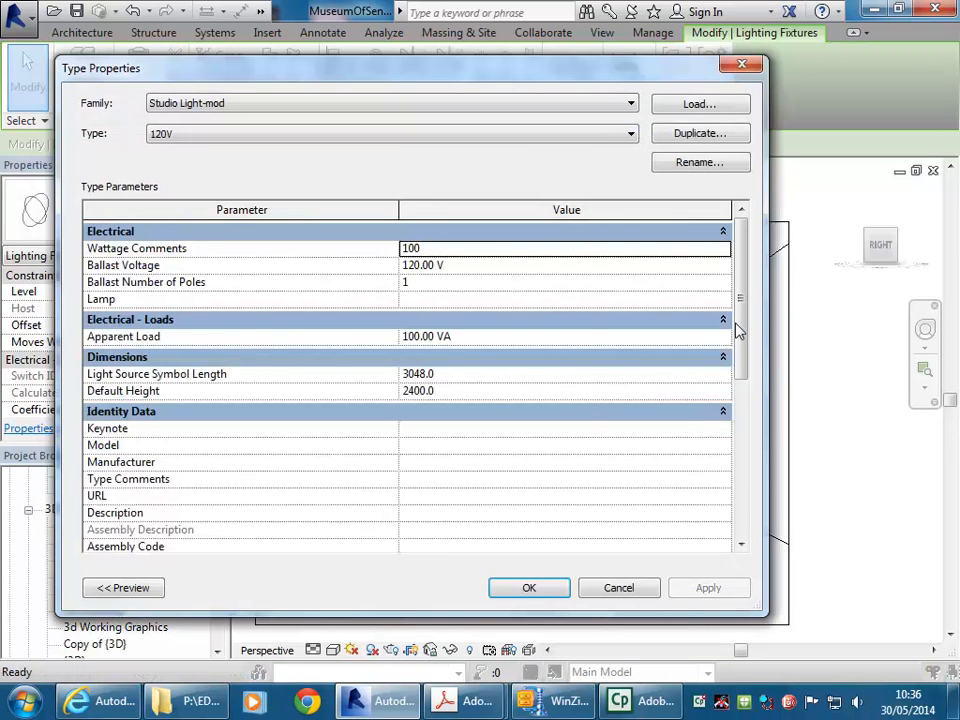
{"action": "left_click_drag", "start_coordinate": [740, 324], "coordinate": [718, 507]}
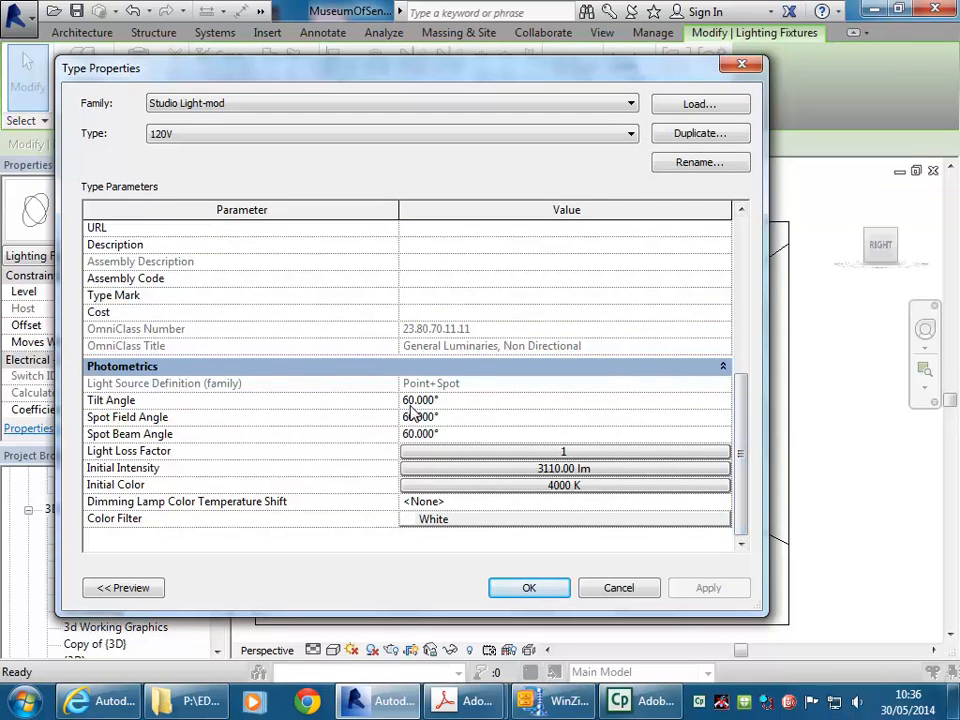
{"action": "left_click_drag", "start_coordinate": [408, 416], "coordinate": [402, 418]}
{"action": "type", "text": "1"}
{"action": "left_click", "coordinate": [707, 587]}
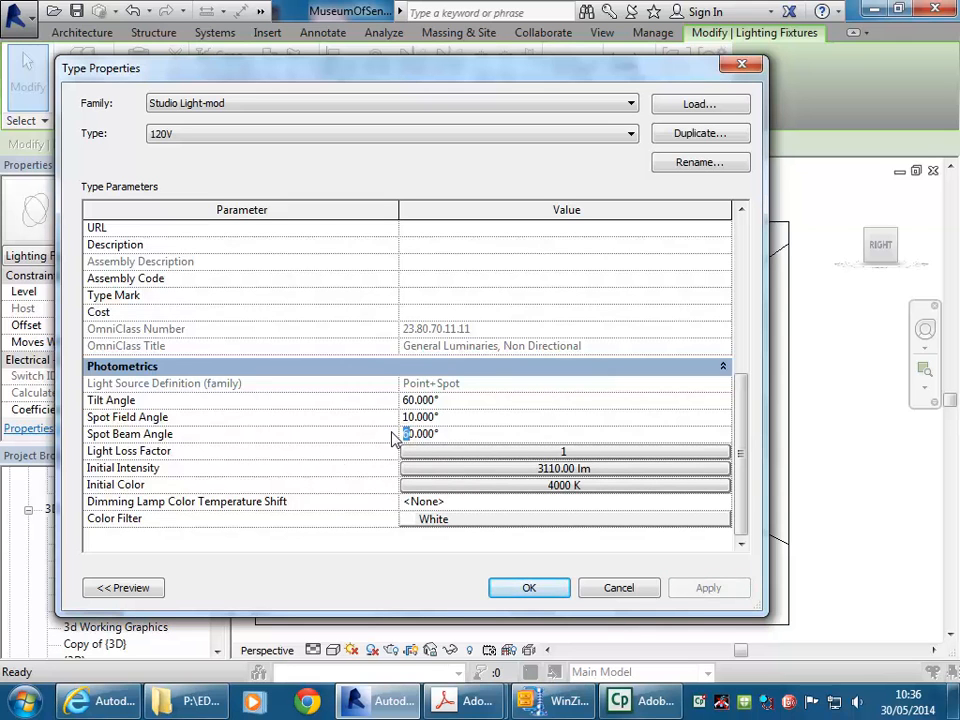
{"action": "type", "text": "12"}
{"action": "left_click", "coordinate": [710, 592]}
{"action": "left_click", "coordinate": [528, 592]}
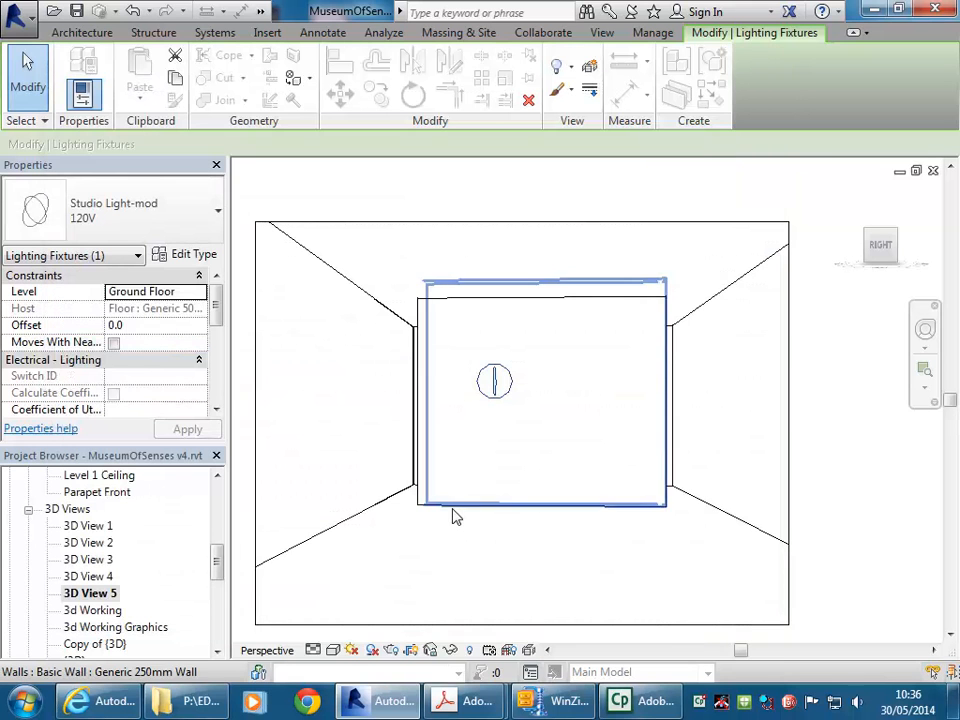
Render 3D View 5 at Draft quality with the 120° spot beam angle, then close the rendering settings
{"action": "left_click", "coordinate": [491, 556]}
{"action": "left_click", "coordinate": [392, 650]}
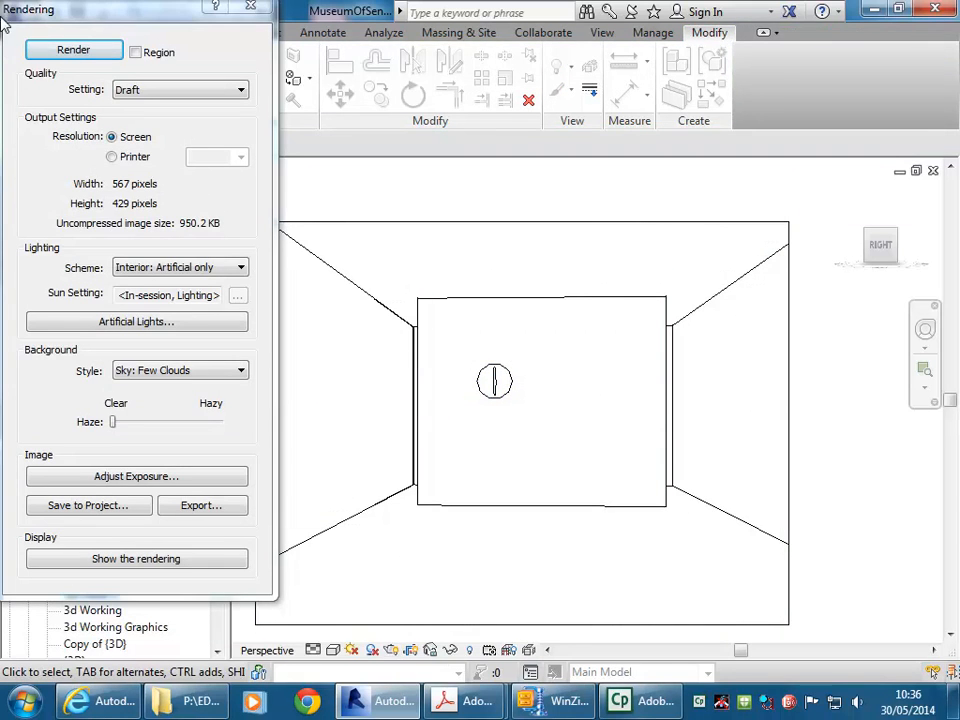
{"action": "left_click", "coordinate": [49, 50]}
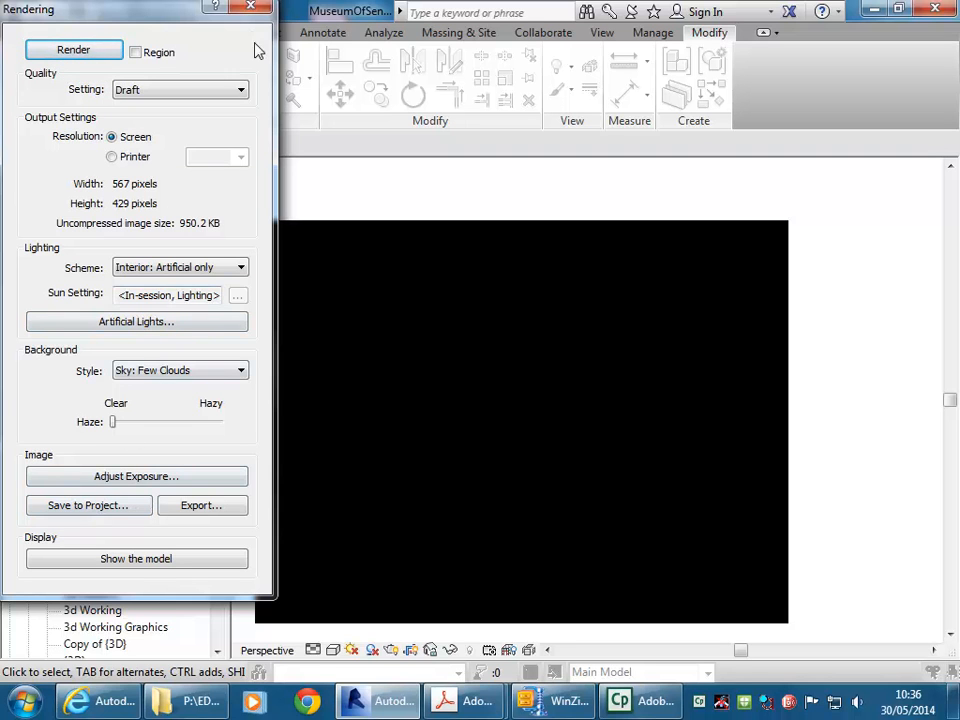
{"action": "left_click", "coordinate": [251, 9]}
Reduce the spot beam angle of the Studio Light-mod 120V type to 100°
{"action": "left_click", "coordinate": [490, 392]}
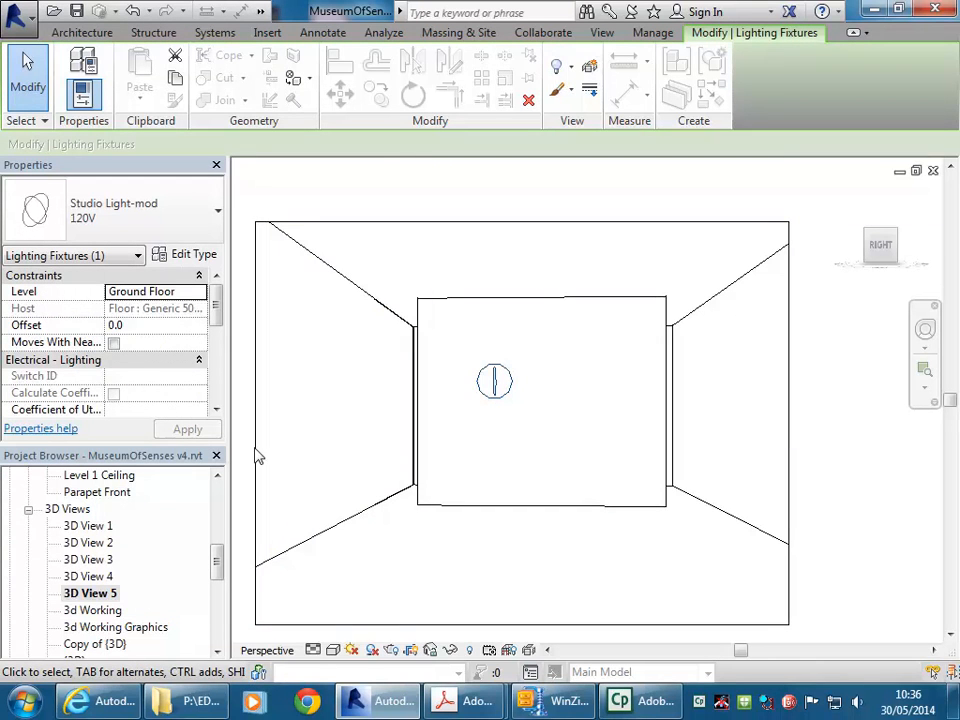
{"action": "left_click", "coordinate": [184, 255]}
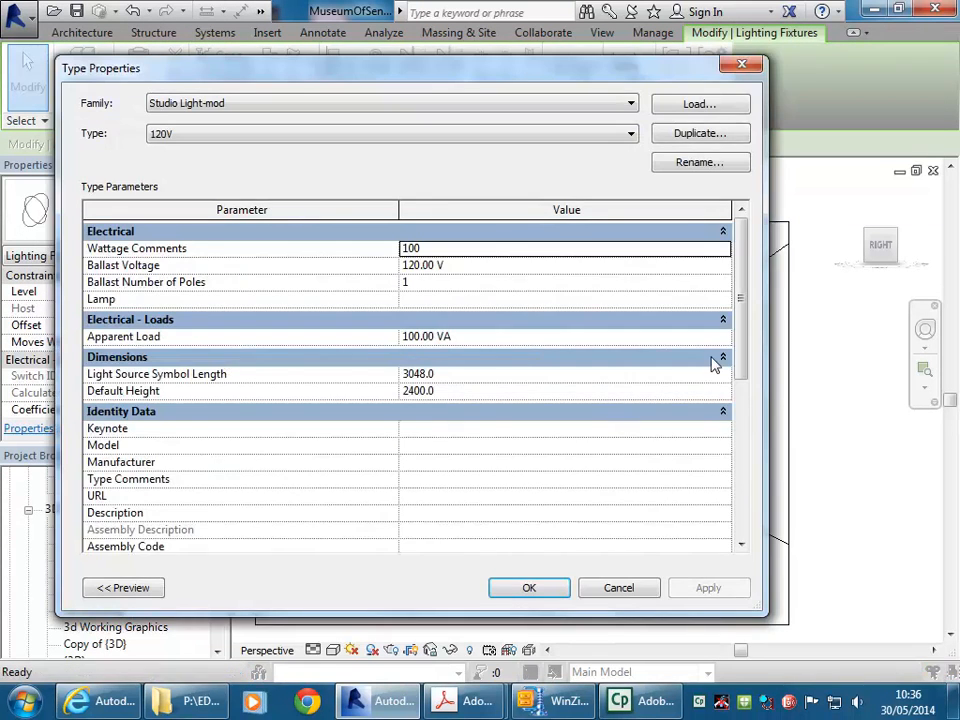
{"action": "left_click_drag", "start_coordinate": [739, 339], "coordinate": [740, 500]}
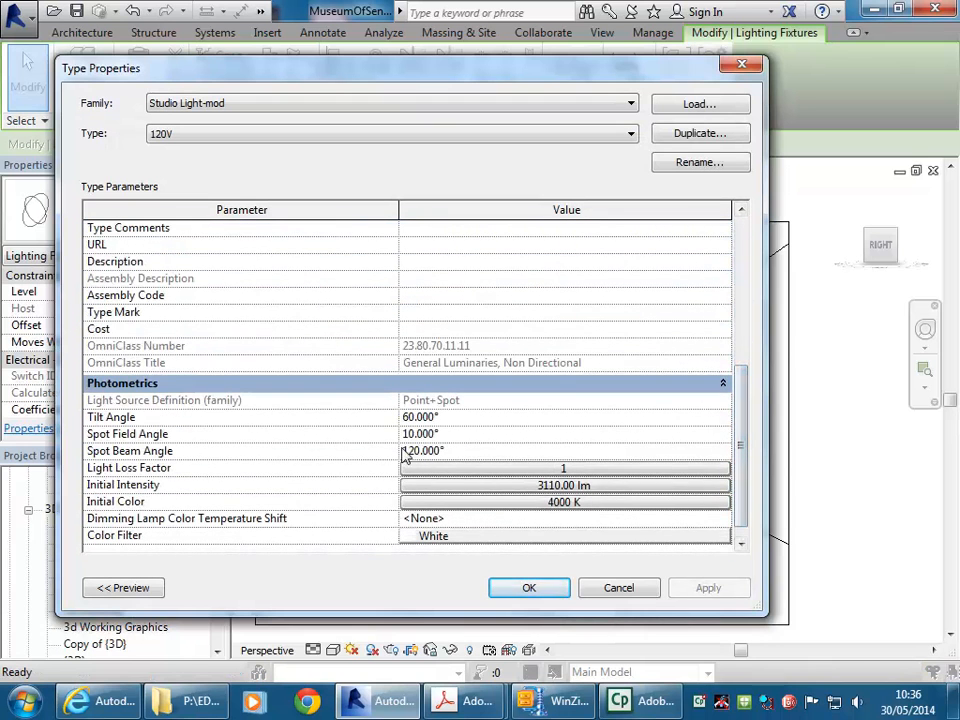
{"action": "left_click_drag", "start_coordinate": [414, 451], "coordinate": [396, 457]}
{"action": "type", "text": "10"}
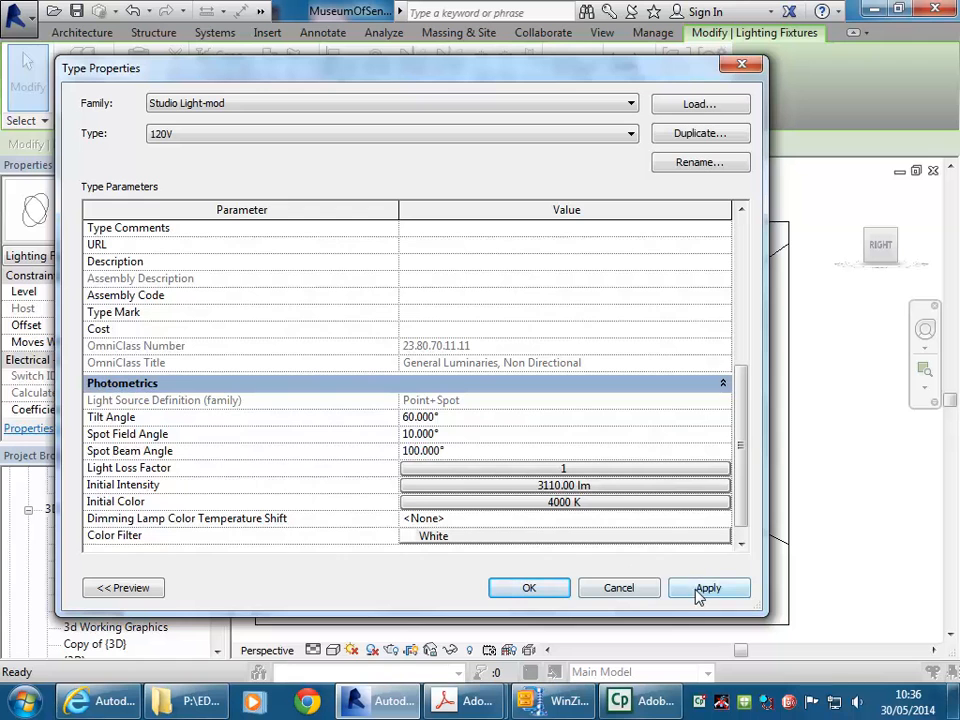
{"action": "left_click", "coordinate": [703, 589]}
{"action": "left_click", "coordinate": [557, 590]}
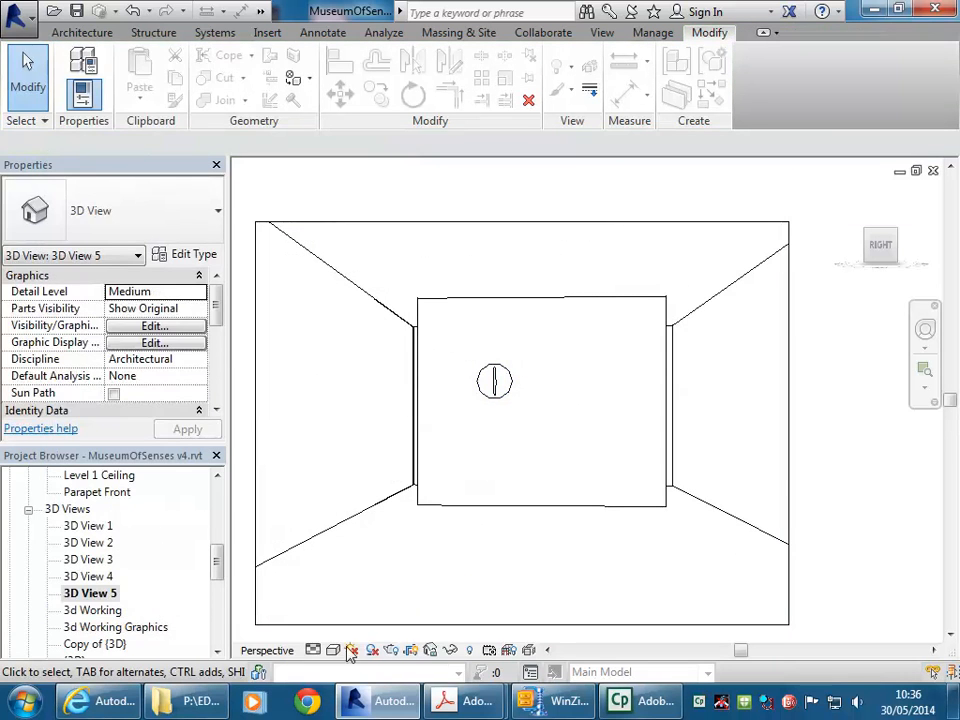
Render 3D View 5 at Draft quality with the 100° spot beam angle, then close the rendering settings
{"action": "left_click", "coordinate": [390, 650]}
{"action": "left_click", "coordinate": [52, 38]}
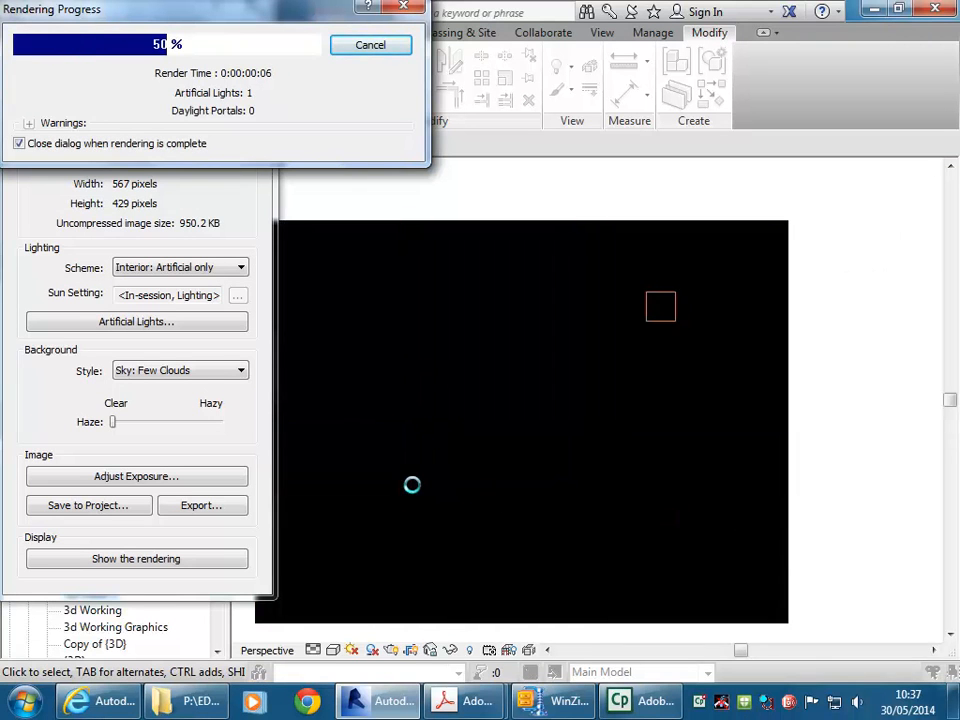
{"action": "left_click", "coordinate": [263, 10]}
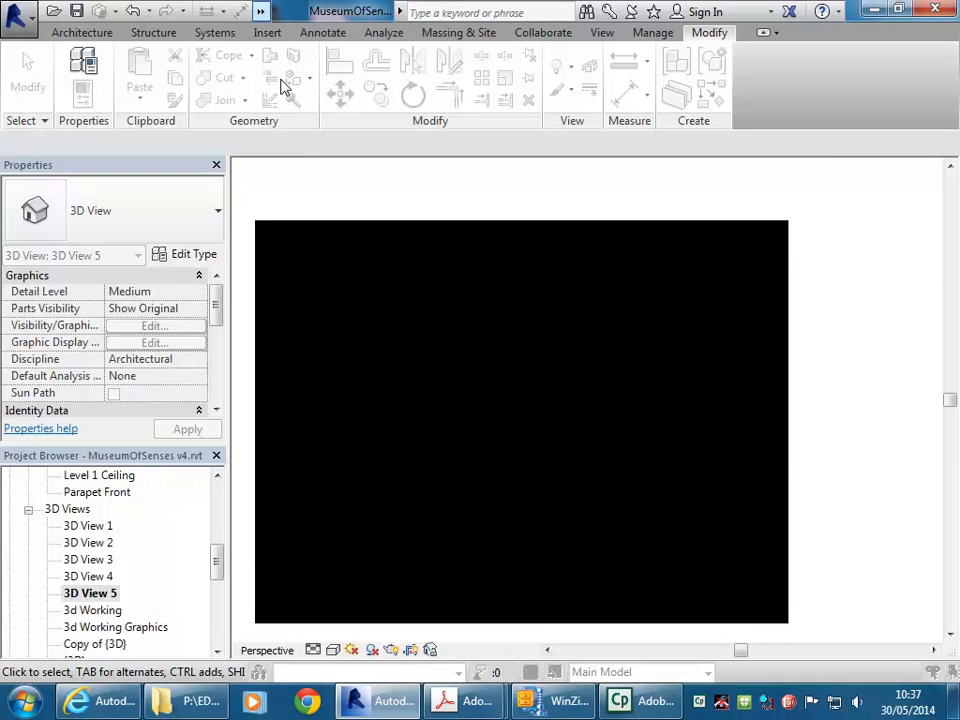
Set the spot beam angle of the Studio Light-mod 120V type to 90° and deselect the light
{"action": "left_click", "coordinate": [499, 392]}
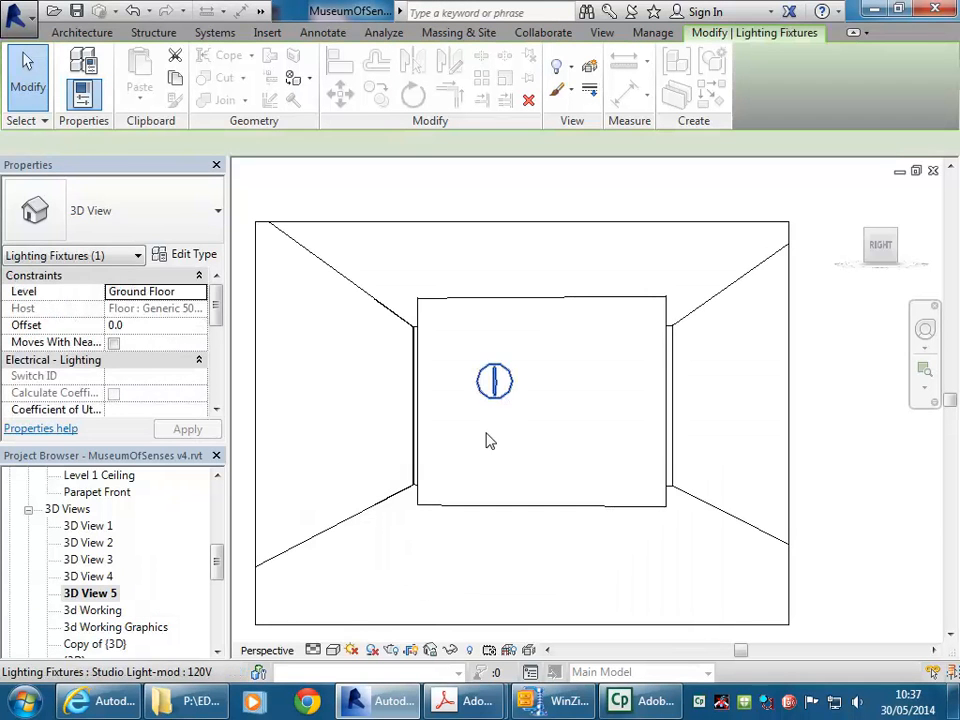
{"action": "left_click", "coordinate": [203, 262]}
{"action": "left_click_drag", "start_coordinate": [741, 289], "coordinate": [744, 446]}
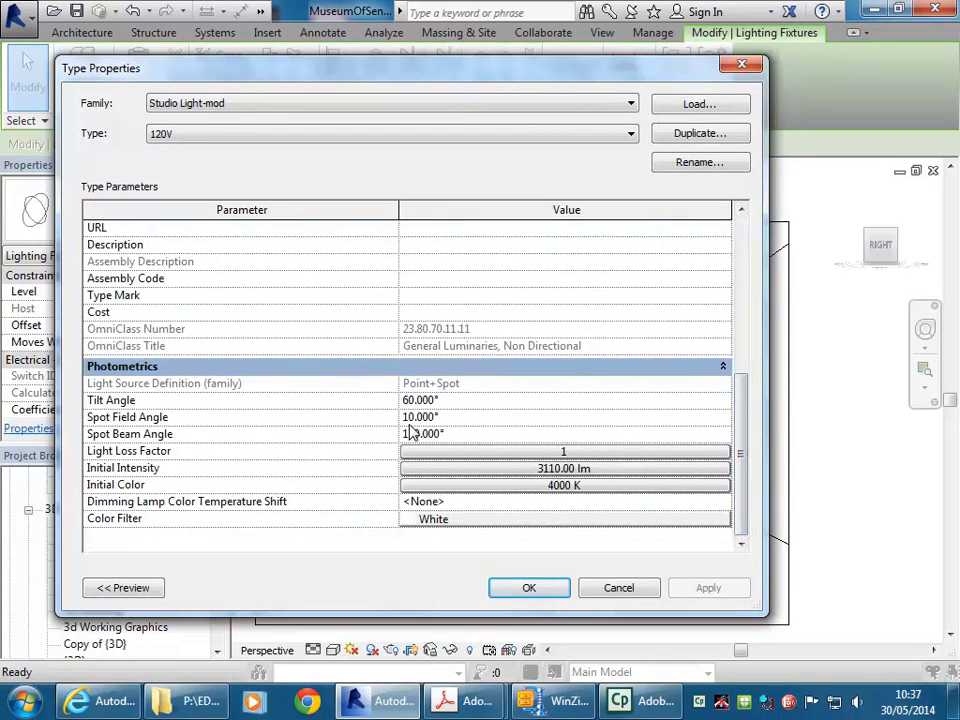
{"action": "left_click_drag", "start_coordinate": [412, 436], "coordinate": [373, 443]}
{"action": "left_click", "coordinate": [524, 587]}
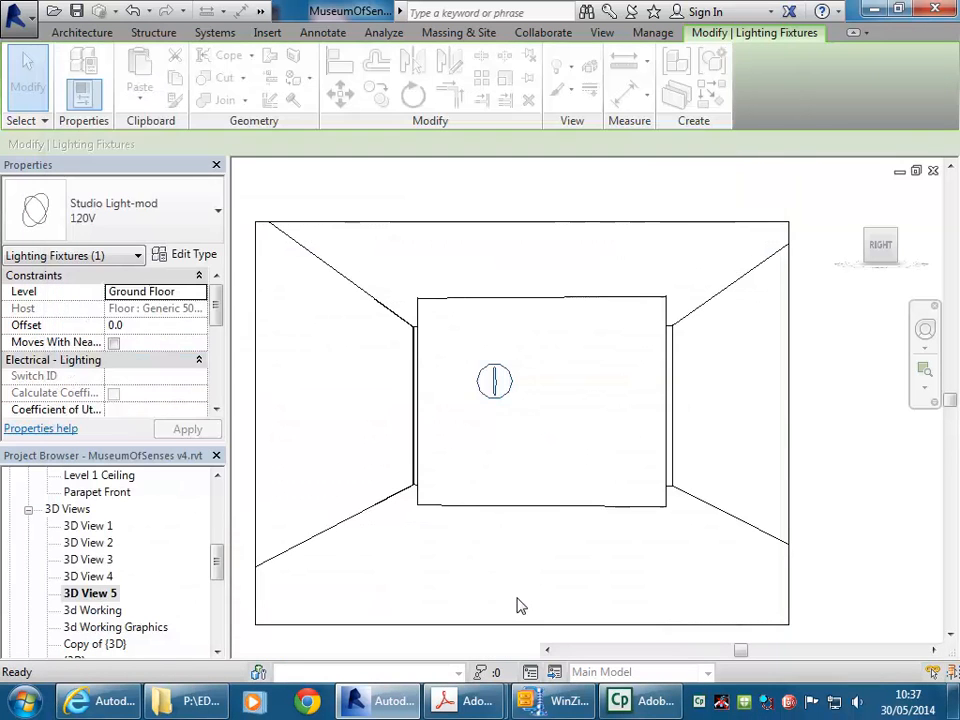
{"action": "left_click", "coordinate": [456, 598]}
Render 3D View 5 at Draft quality with the 90° spot beam angle, then close the rendering settings
{"action": "left_click", "coordinate": [393, 651]}
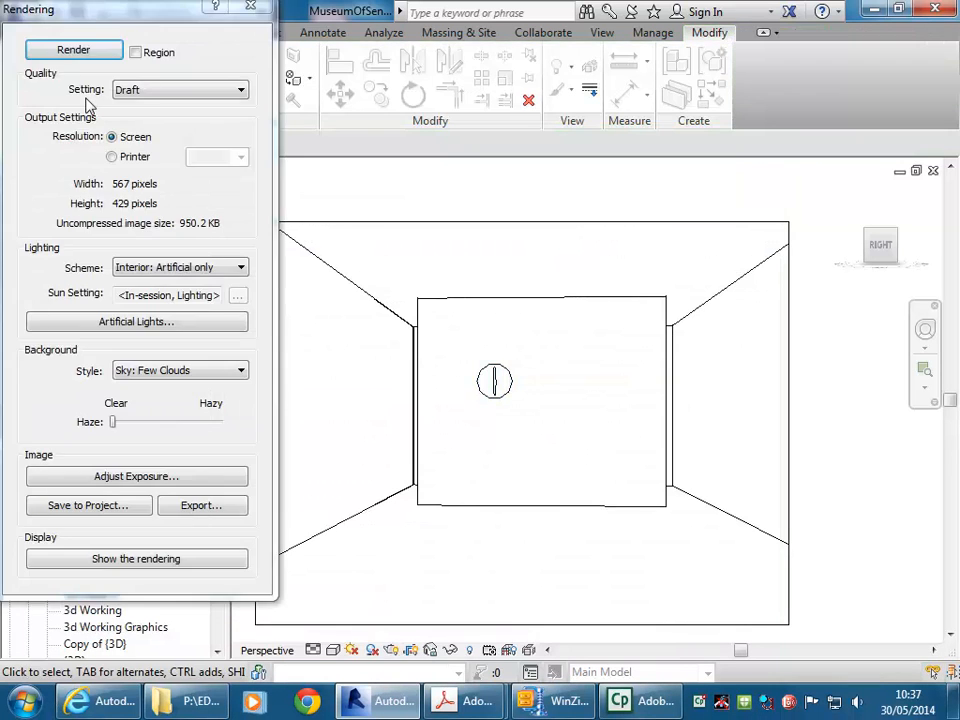
{"action": "left_click", "coordinate": [75, 47]}
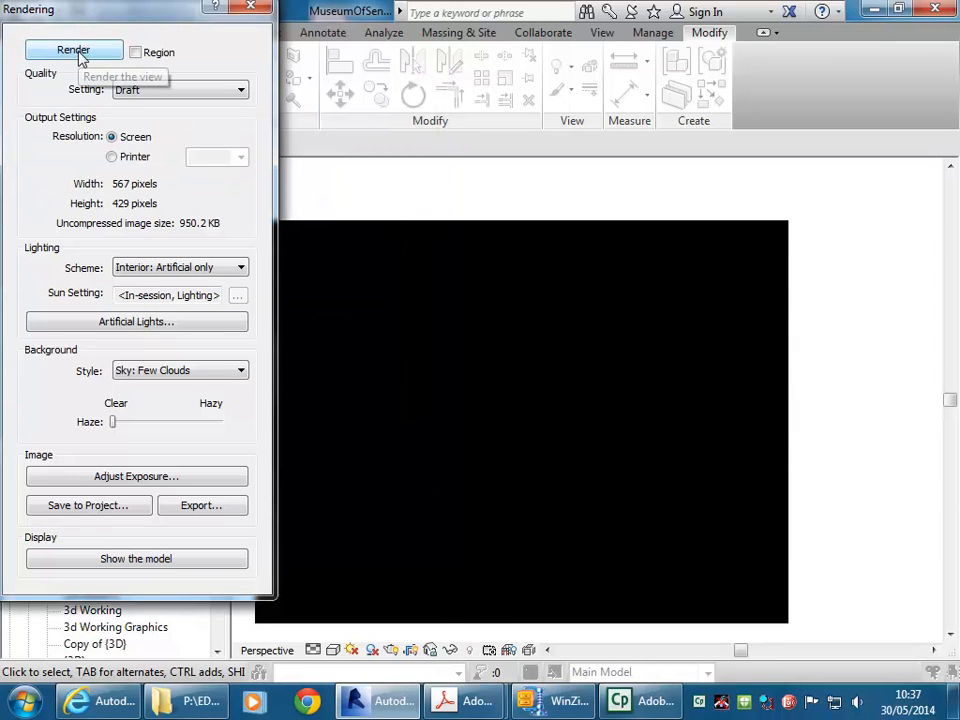
{"action": "left_click", "coordinate": [250, 7]}
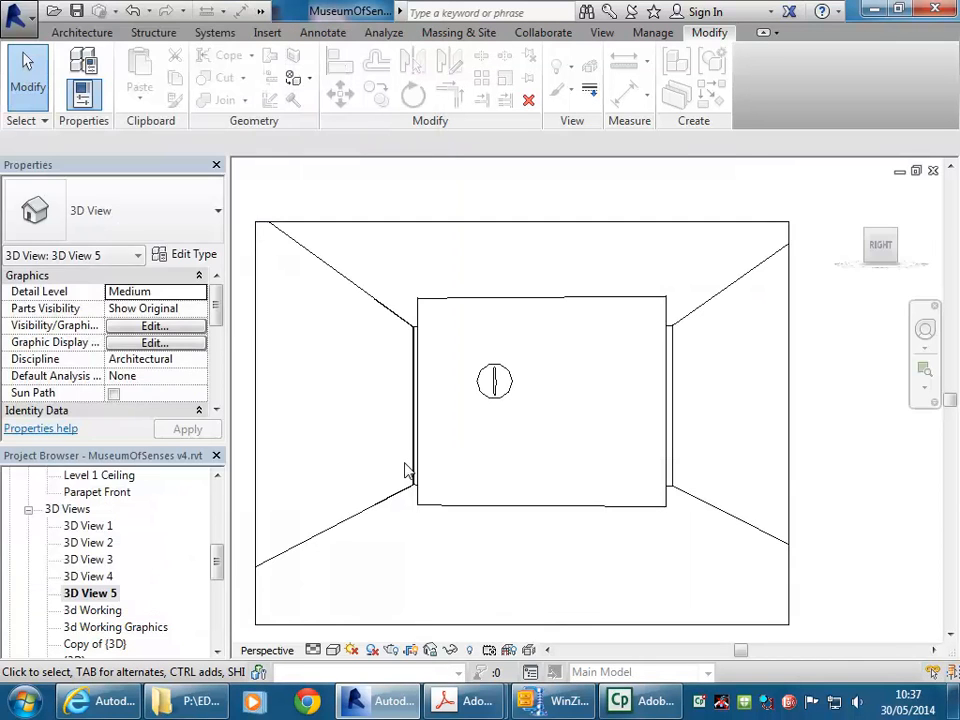
Examine the spot field and beam angles of the Studio Light-mod 277V type for comparison, then return to the 120V type
{"action": "left_click", "coordinate": [495, 383]}
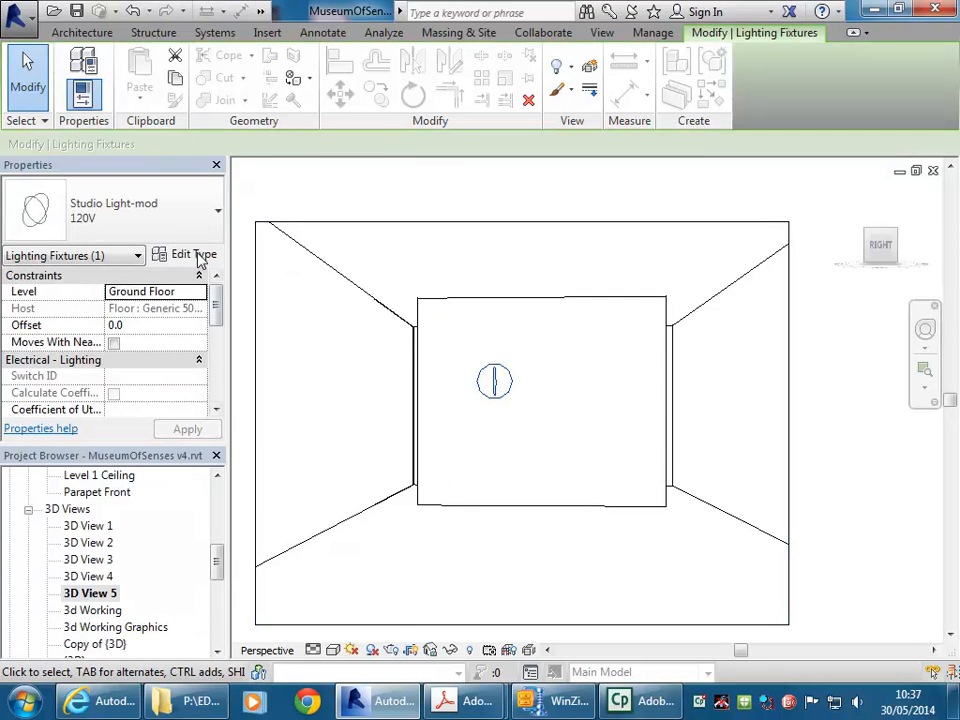
{"action": "left_click", "coordinate": [163, 224]}
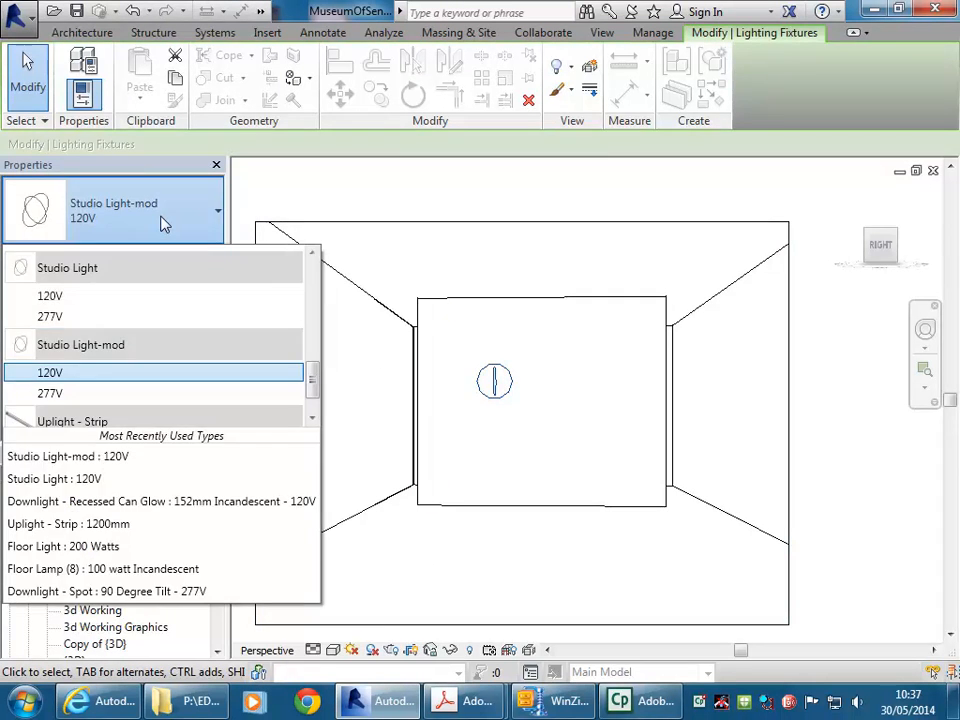
{"action": "left_click", "coordinate": [165, 221]}
{"action": "left_click", "coordinate": [190, 257]}
{"action": "left_click_drag", "start_coordinate": [741, 332], "coordinate": [742, 489]}
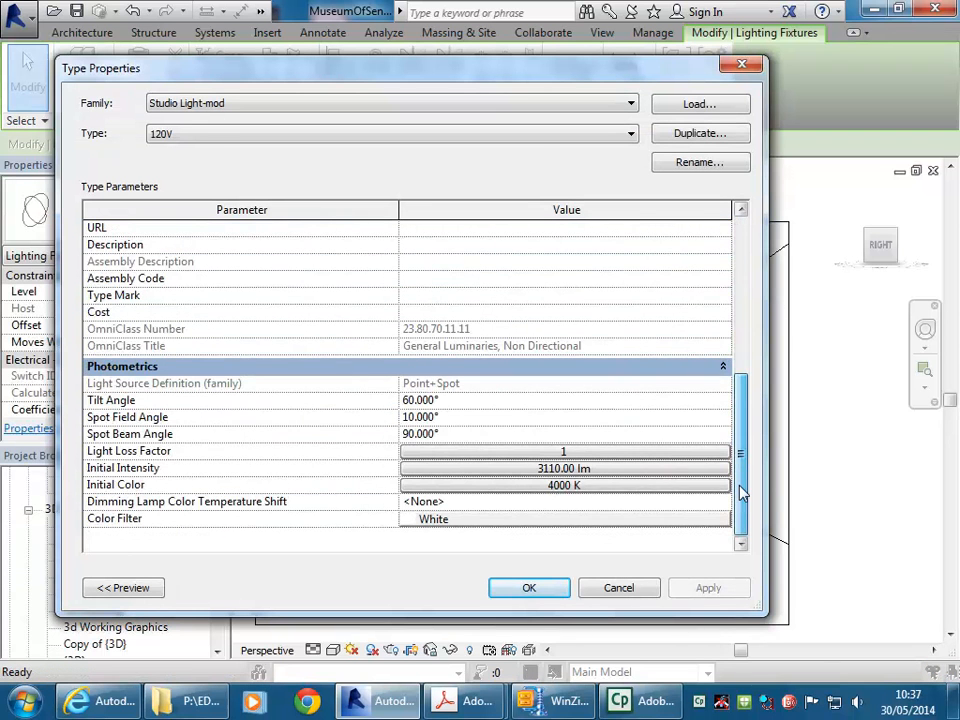
{"action": "left_click", "coordinate": [537, 137]}
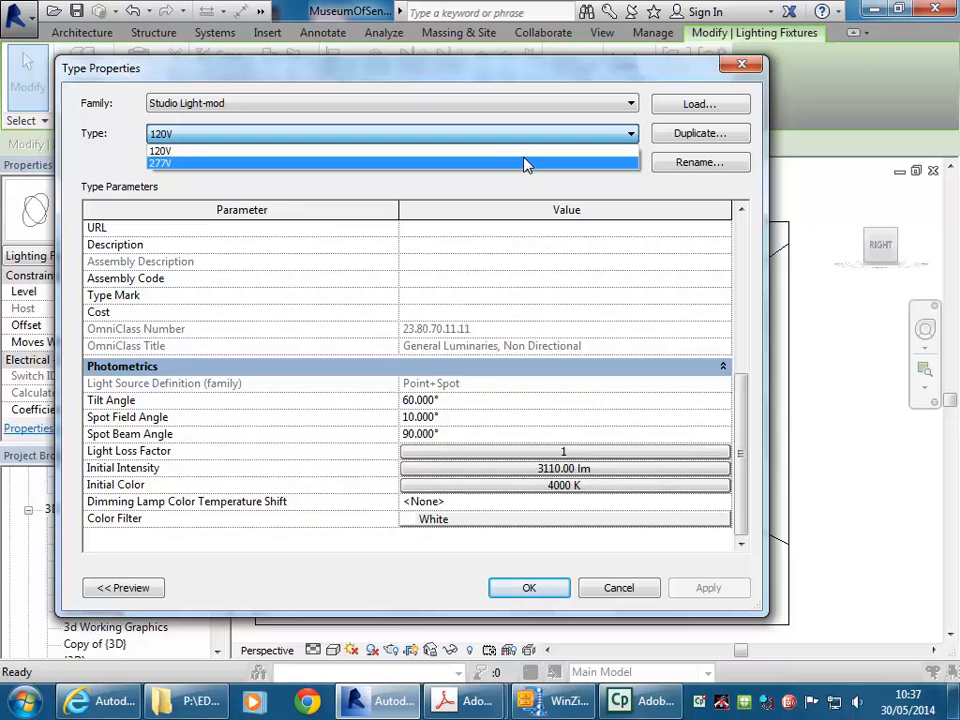
{"action": "left_click", "coordinate": [527, 163]}
{"action": "left_click_drag", "start_coordinate": [746, 274], "coordinate": [741, 435]}
{"action": "left_click", "coordinate": [440, 430]}
{"action": "left_click", "coordinate": [456, 416]}
{"action": "left_click", "coordinate": [568, 433]}
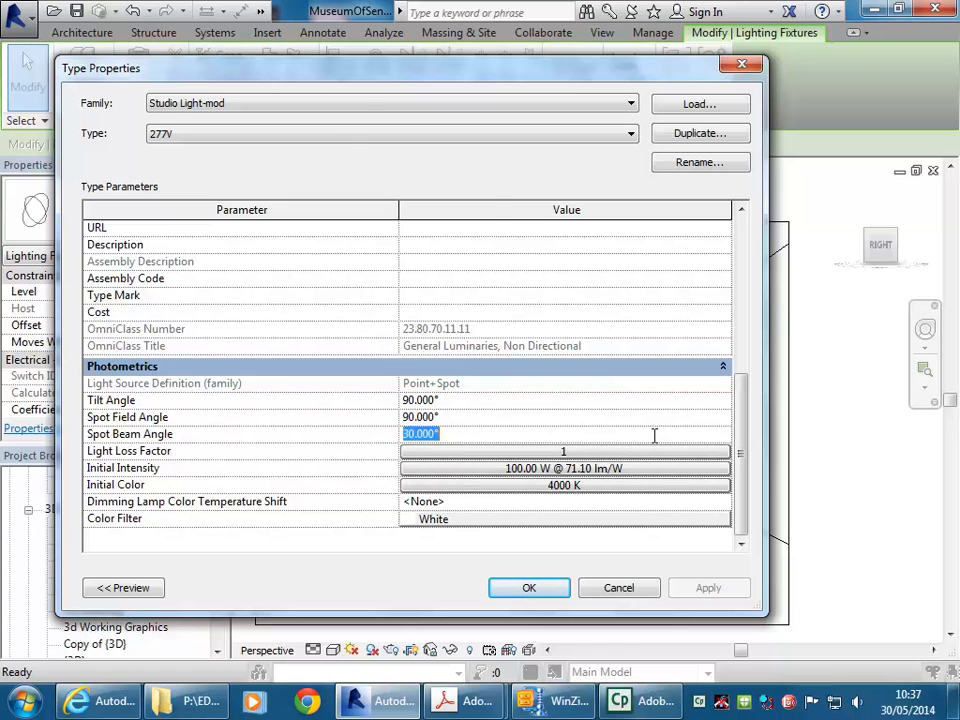
{"action": "left_click", "coordinate": [343, 134]}
{"action": "left_click", "coordinate": [322, 150]}
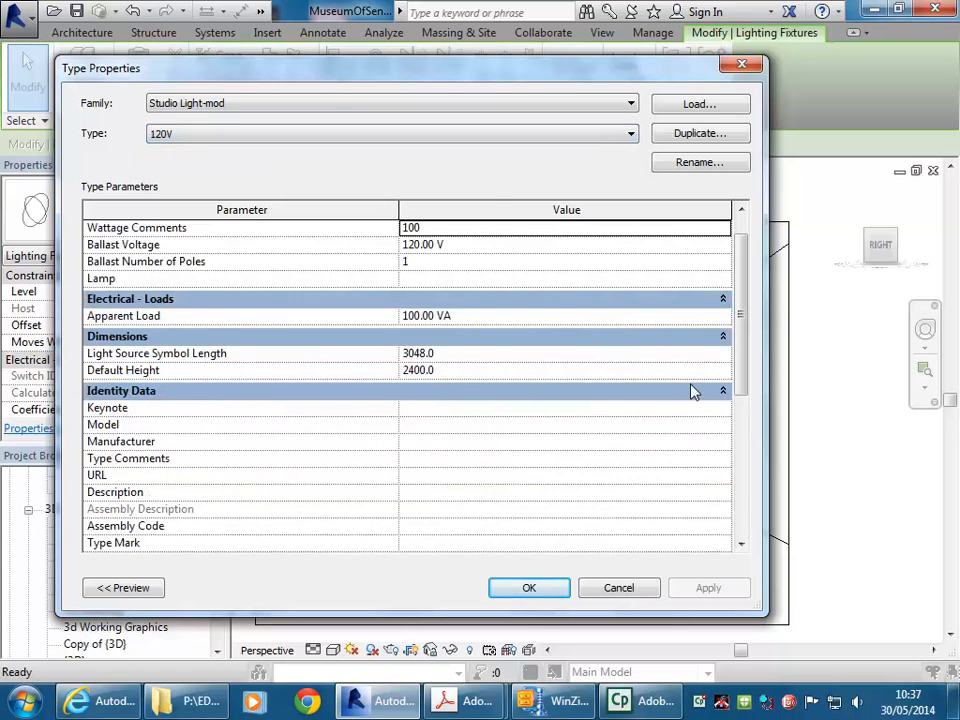
Set the 120V type's spot field angle to 90° and spot beam angle to 10°, then deselect the light
{"action": "left_click_drag", "start_coordinate": [739, 300], "coordinate": [740, 460]}
{"action": "left_click", "coordinate": [453, 416]}
{"action": "left_click", "coordinate": [408, 420]}
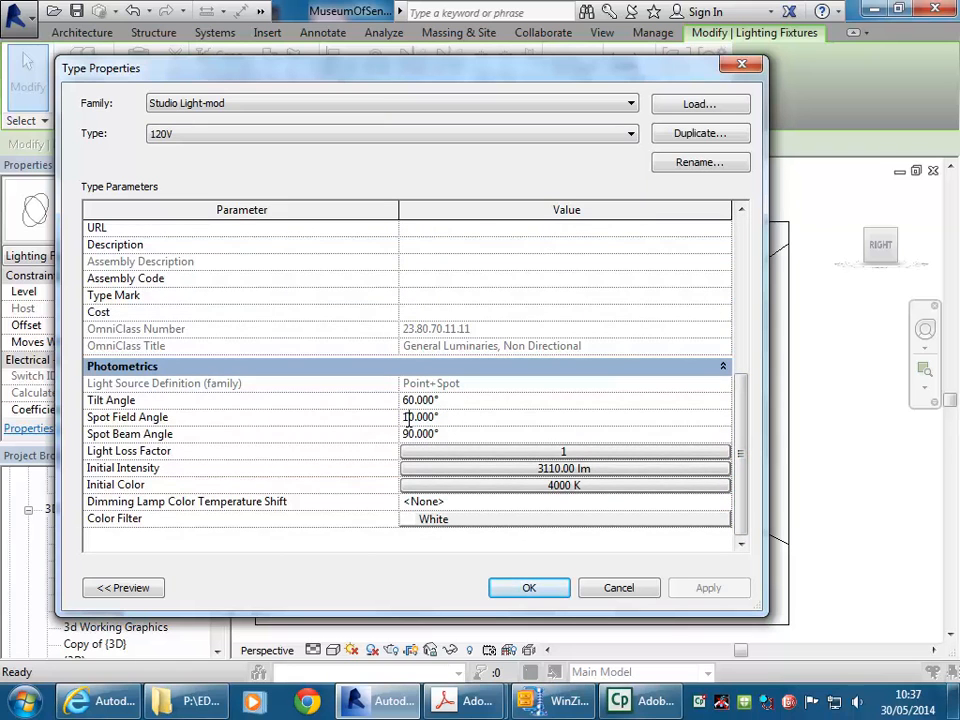
{"action": "left_click_drag", "start_coordinate": [408, 420], "coordinate": [363, 421]}
{"action": "type", "text": "9"}
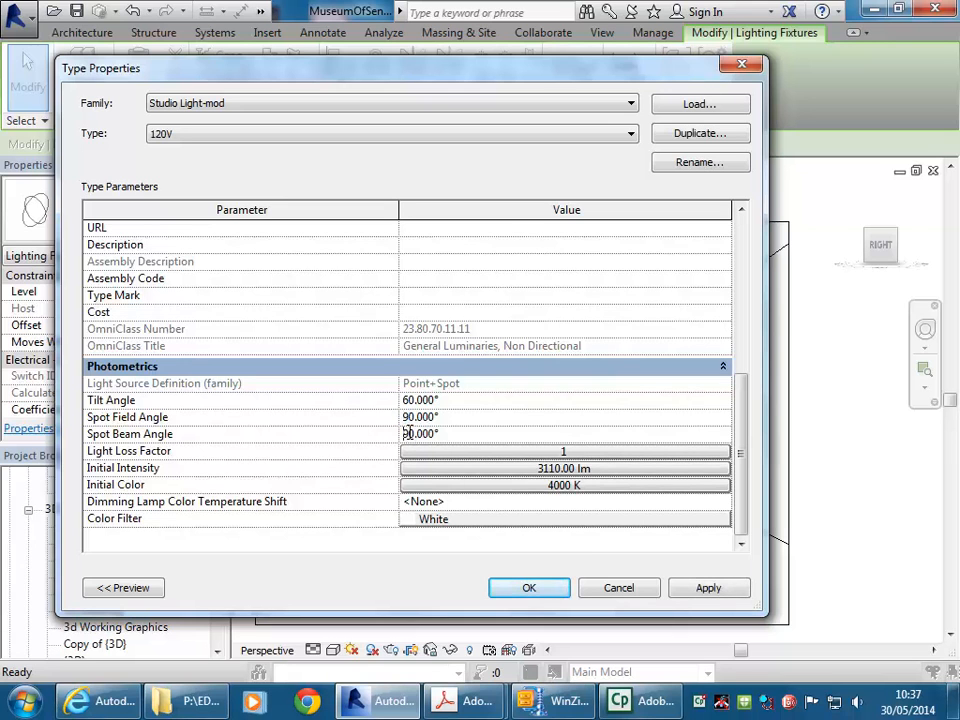
{"action": "left_click_drag", "start_coordinate": [408, 431], "coordinate": [391, 431]}
{"action": "type", "text": "1"}
{"action": "left_click", "coordinate": [512, 589]}
{"action": "left_click", "coordinate": [495, 579]}
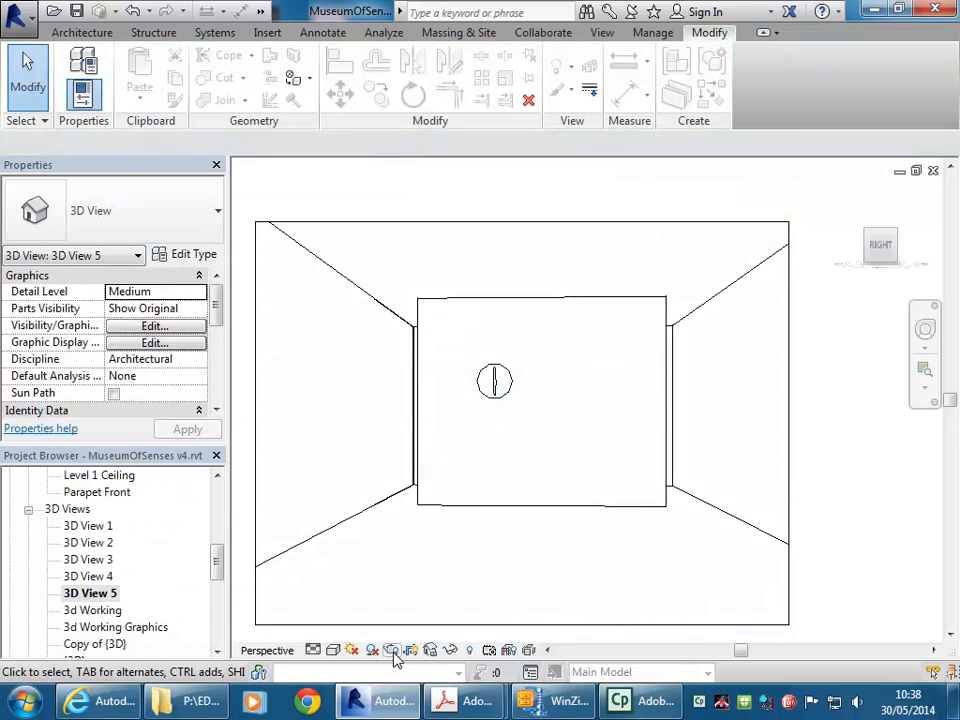
Render 3D View 5 at Draft quality with the 90° field and 10° beam angles, then close the rendering settings
{"action": "left_click", "coordinate": [393, 651]}
{"action": "left_click", "coordinate": [18, 42]}
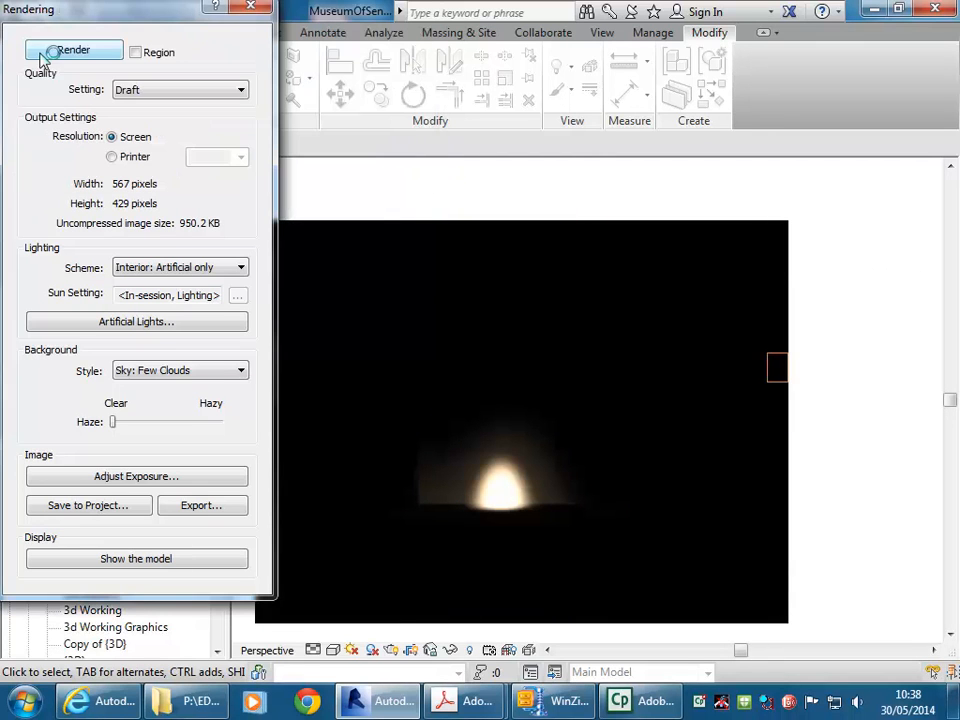
{"action": "left_click", "coordinate": [251, 6]}
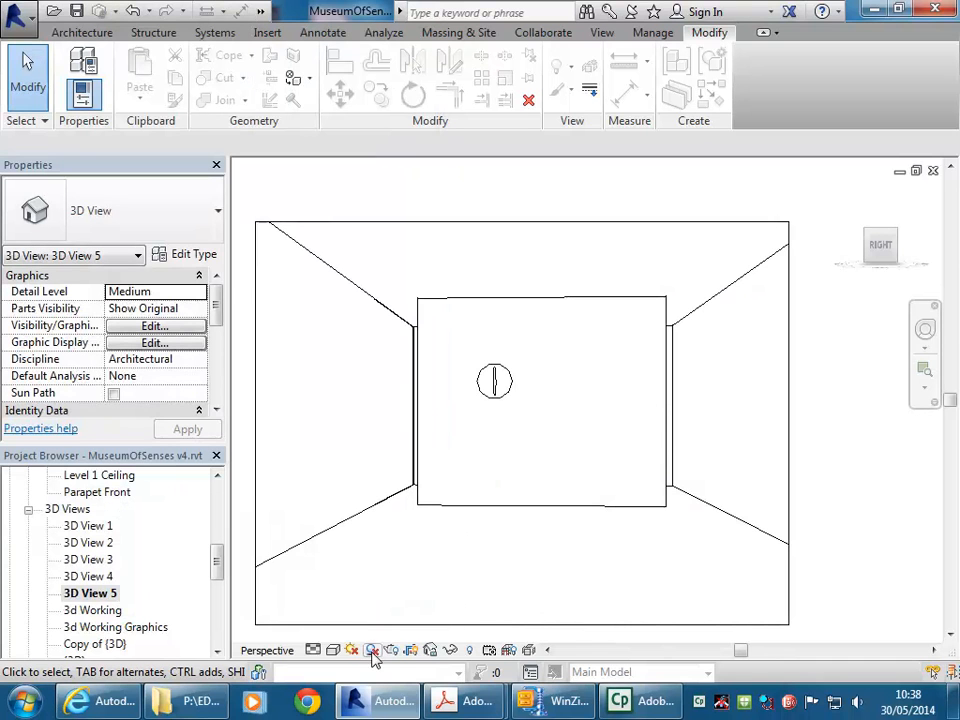
Open the initial color settings of the studio light's 120V type and preview the Fluorescent (White), Fluorescent (Cool White) and High Pressure Sodium presets
{"action": "left_click", "coordinate": [497, 392]}
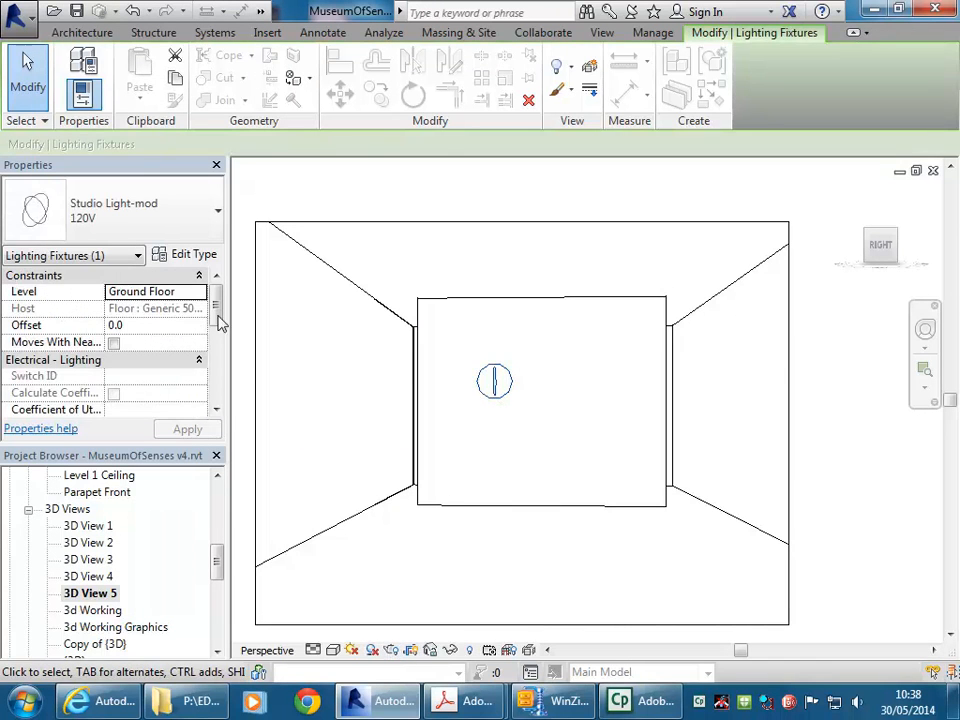
{"action": "left_click", "coordinate": [195, 256]}
{"action": "left_click_drag", "start_coordinate": [740, 281], "coordinate": [725, 485]}
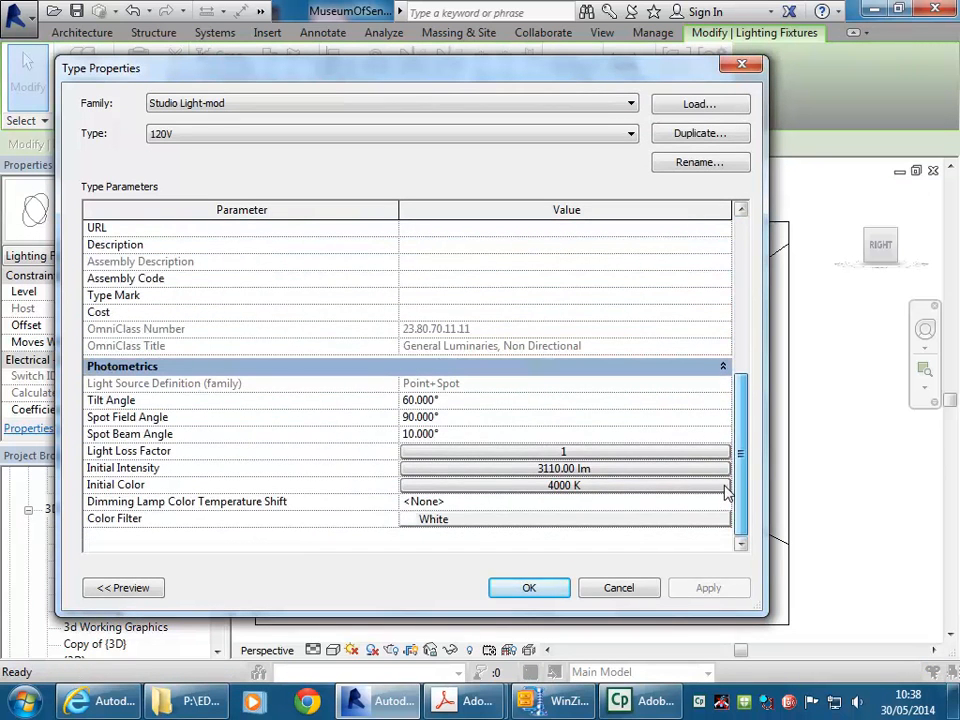
{"action": "left_click", "coordinate": [470, 490]}
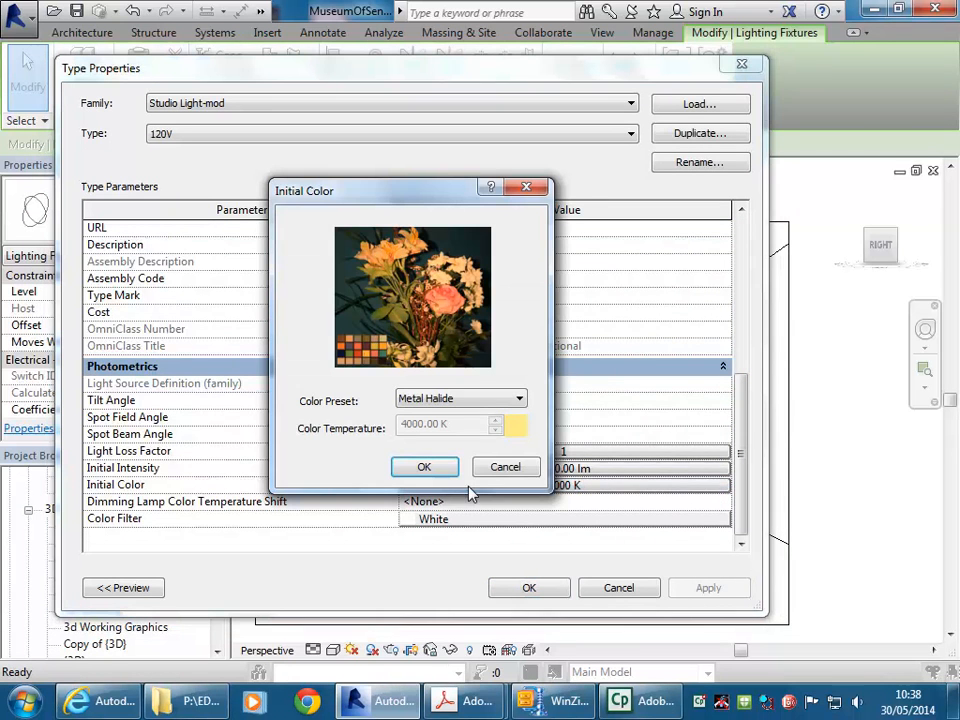
{"action": "left_click_drag", "start_coordinate": [452, 206], "coordinate": [387, 137]}
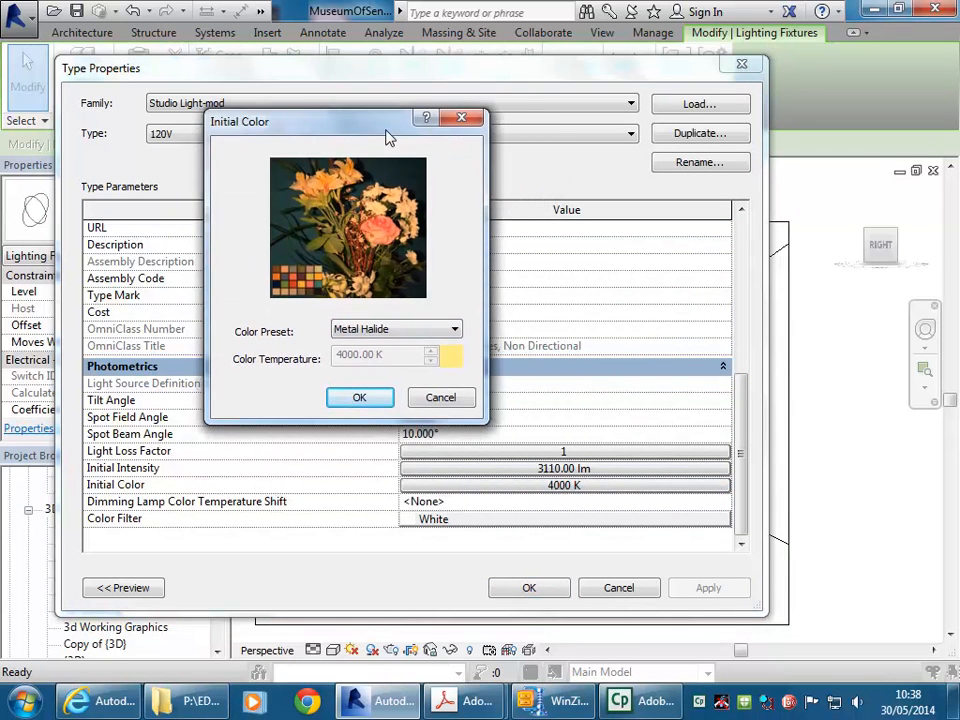
{"action": "left_click", "coordinate": [375, 331]}
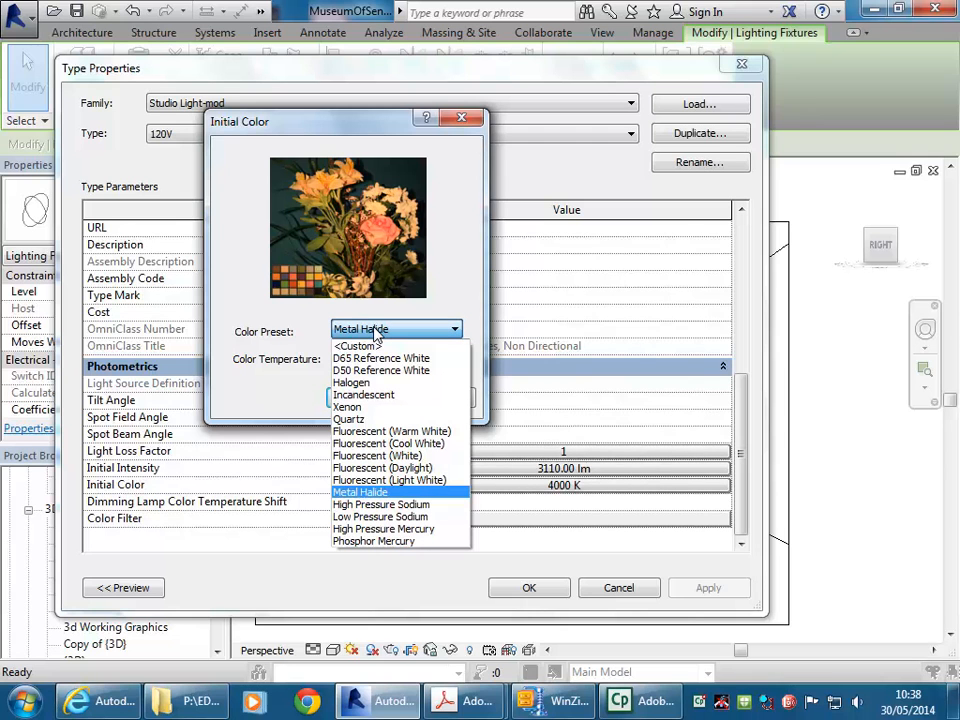
{"action": "left_click", "coordinate": [385, 456]}
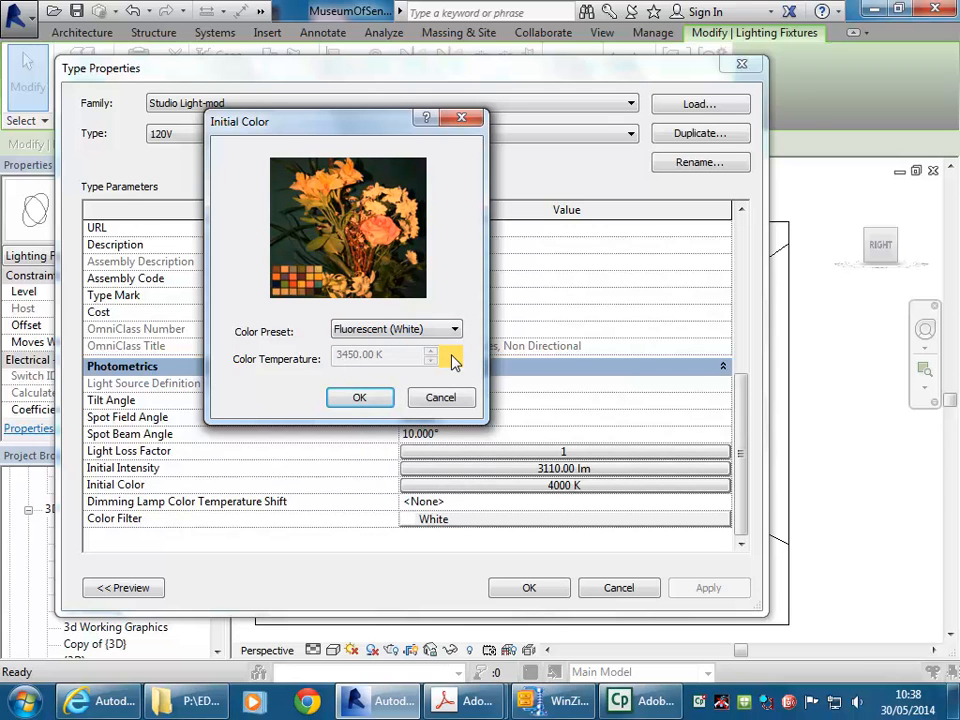
{"action": "left_click", "coordinate": [375, 332]}
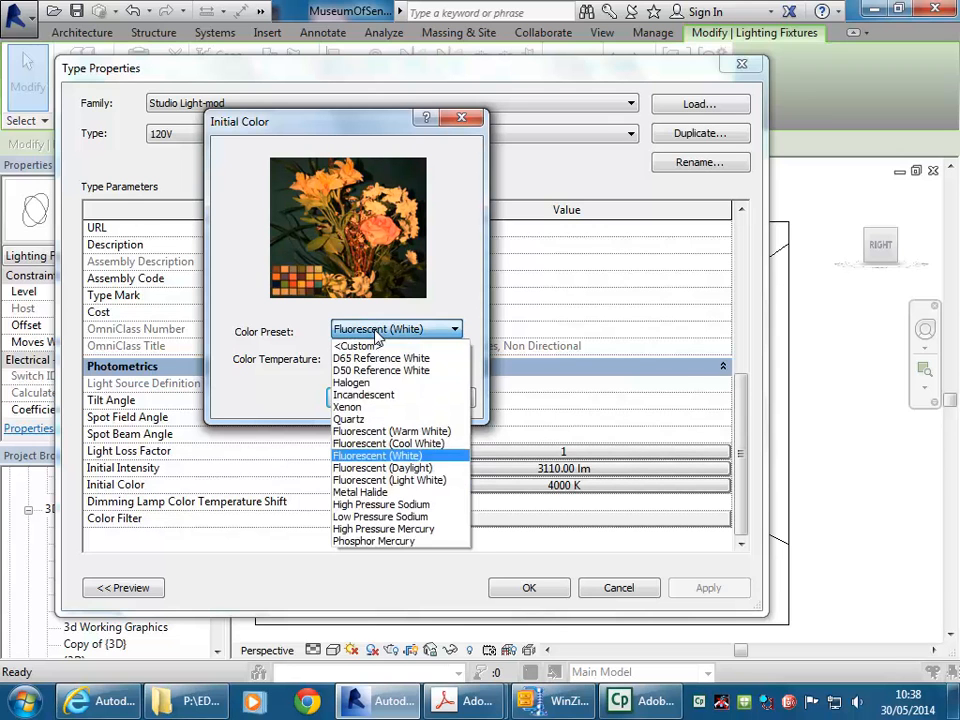
{"action": "left_click", "coordinate": [375, 443]}
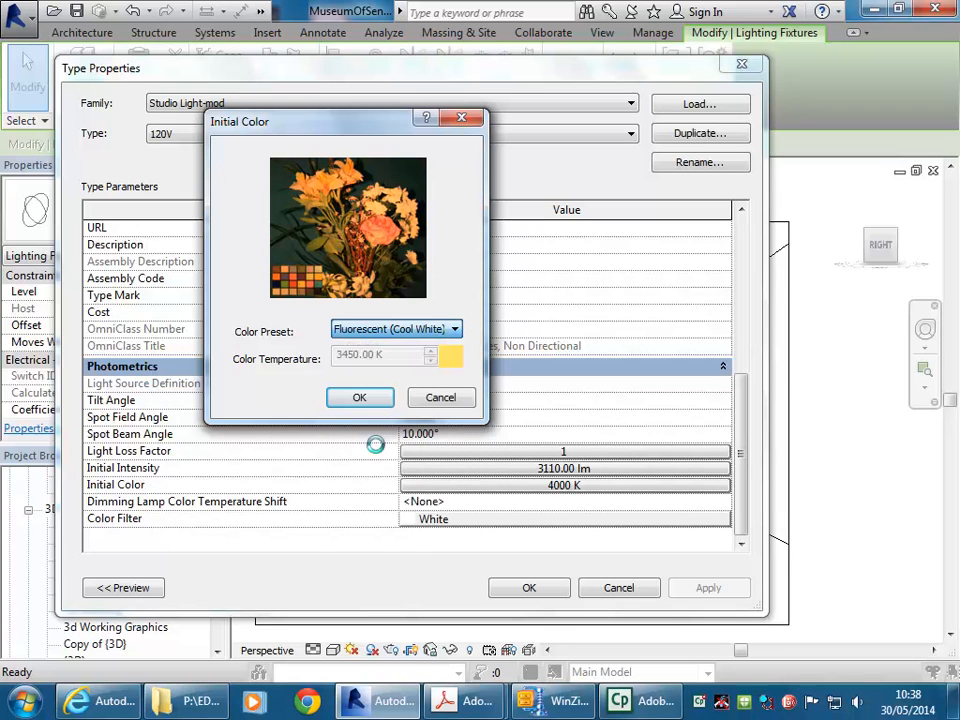
{"action": "left_click", "coordinate": [399, 331]}
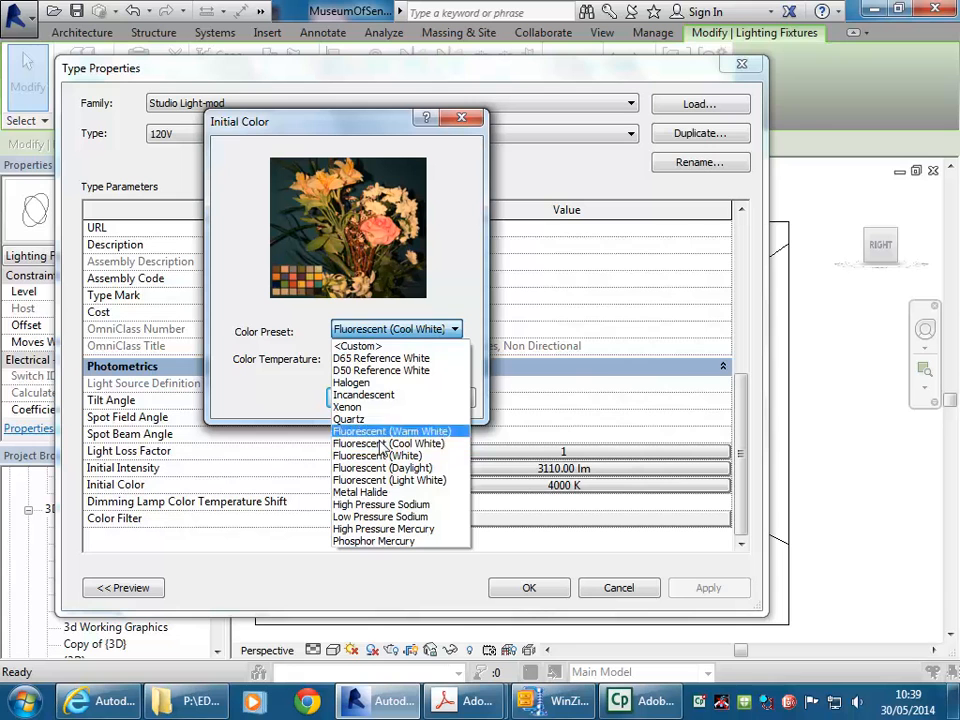
{"action": "left_click", "coordinate": [391, 507]}
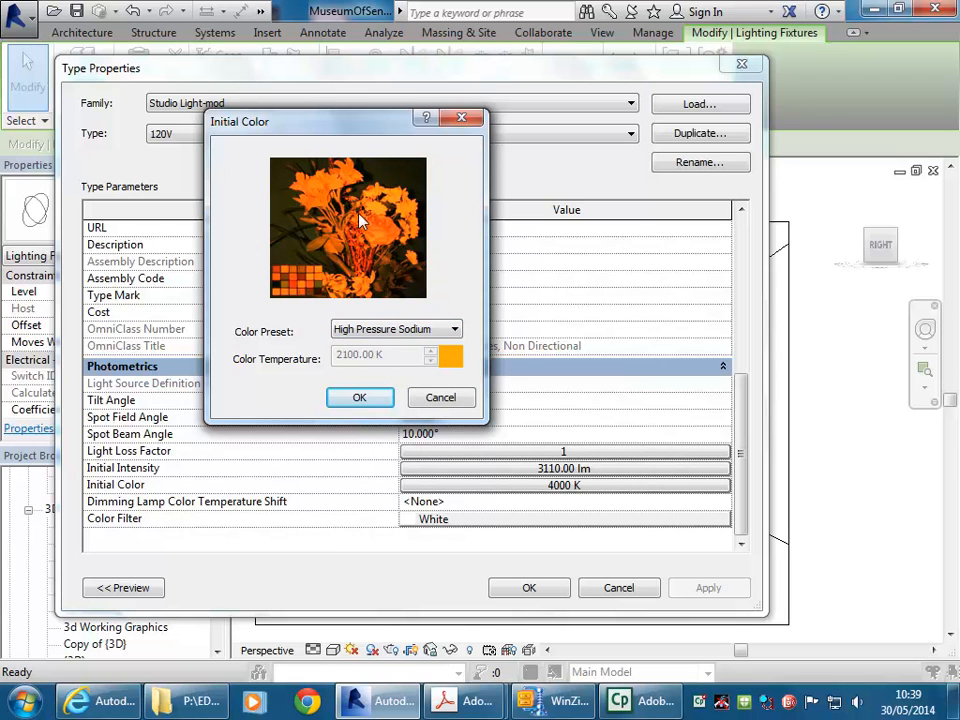
Preview the D65 Reference White, D50 Reference White and Halogen color presets for the light
{"action": "left_click", "coordinate": [386, 331]}
{"action": "left_click", "coordinate": [362, 356]}
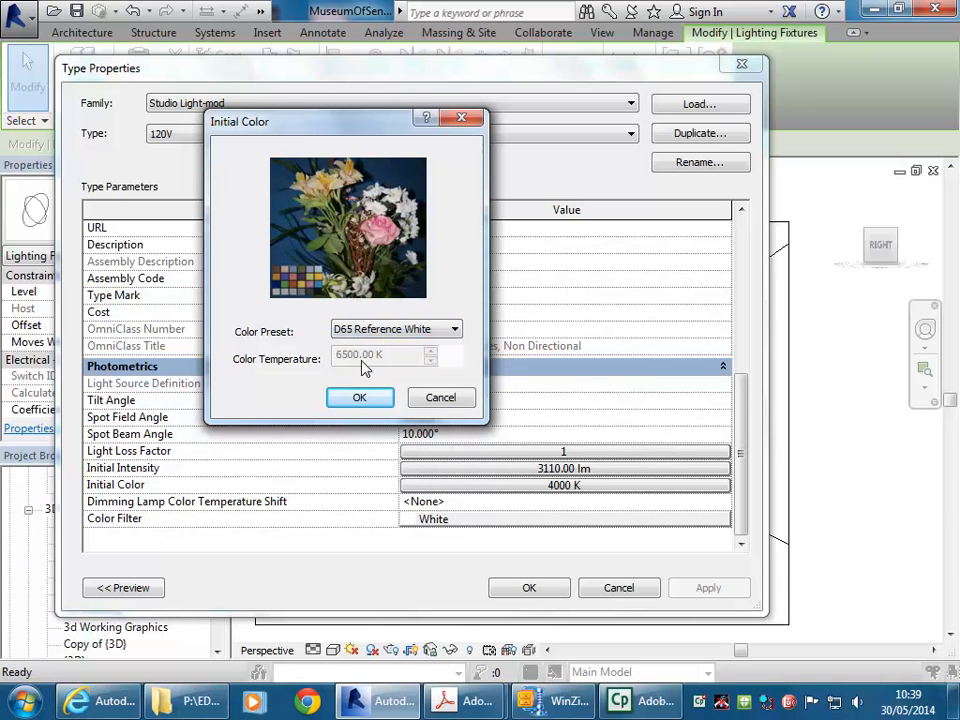
{"action": "left_click", "coordinate": [386, 331]}
{"action": "left_click", "coordinate": [366, 368]}
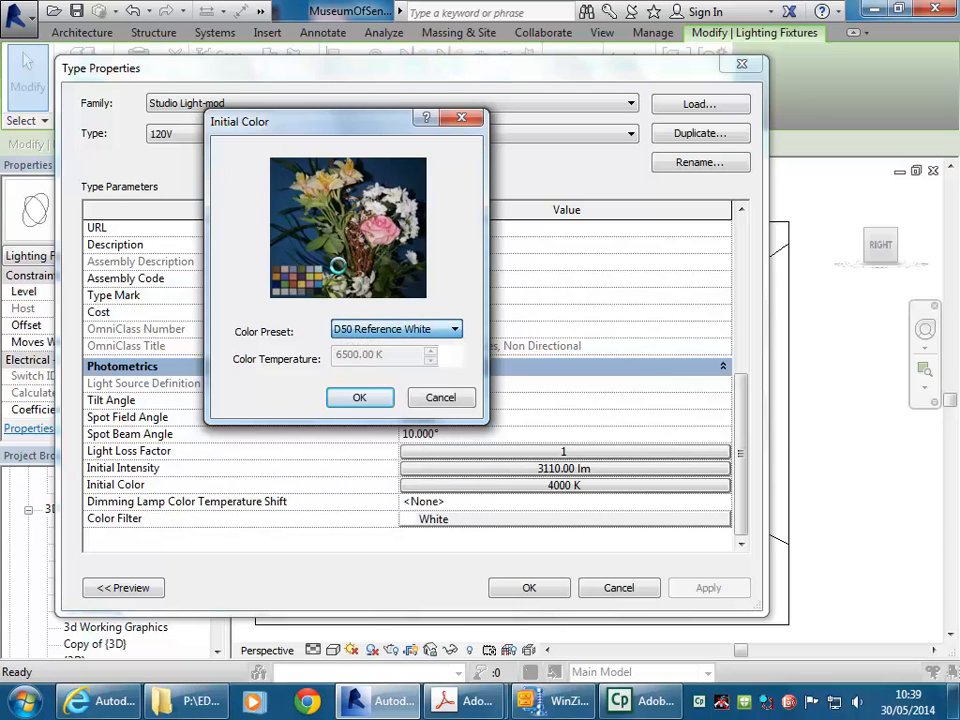
{"action": "left_click", "coordinate": [362, 334]}
{"action": "left_click", "coordinate": [352, 378]}
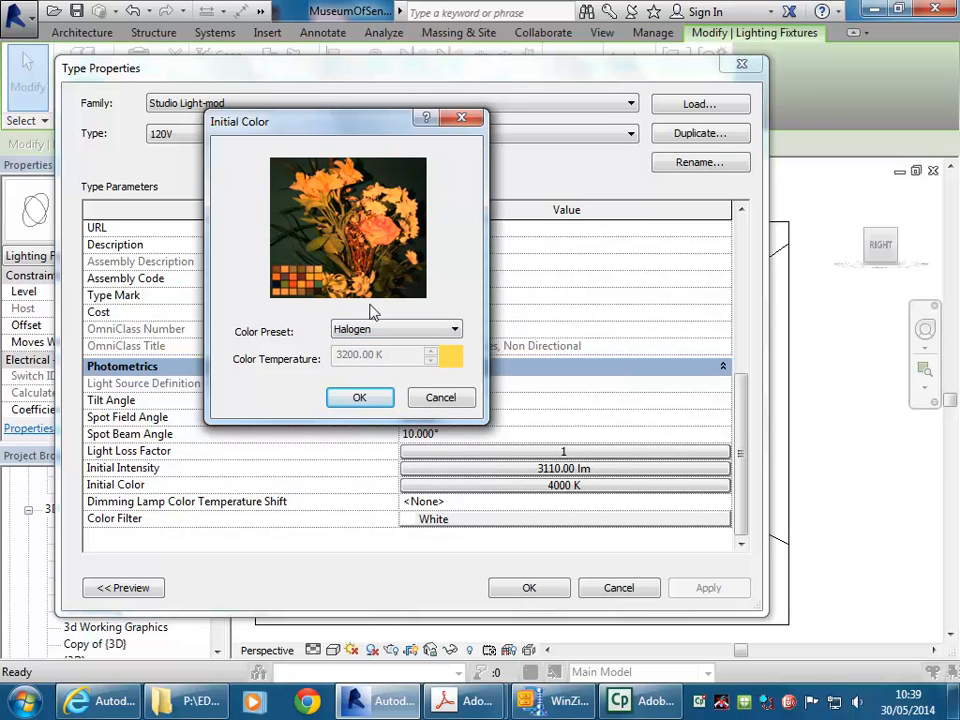
Preview the Incandescent, Xenon and Quartz color presets on the sample flower image
{"action": "left_click", "coordinate": [455, 329]}
{"action": "left_click", "coordinate": [382, 396]}
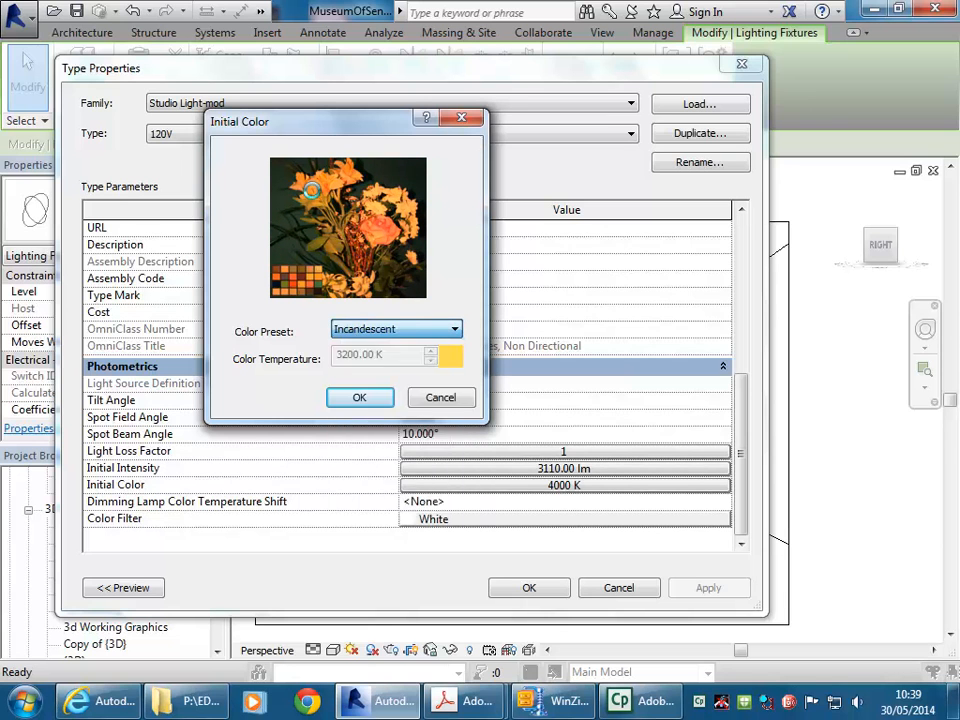
{"action": "left_click", "coordinate": [372, 331]}
{"action": "left_click", "coordinate": [357, 407]}
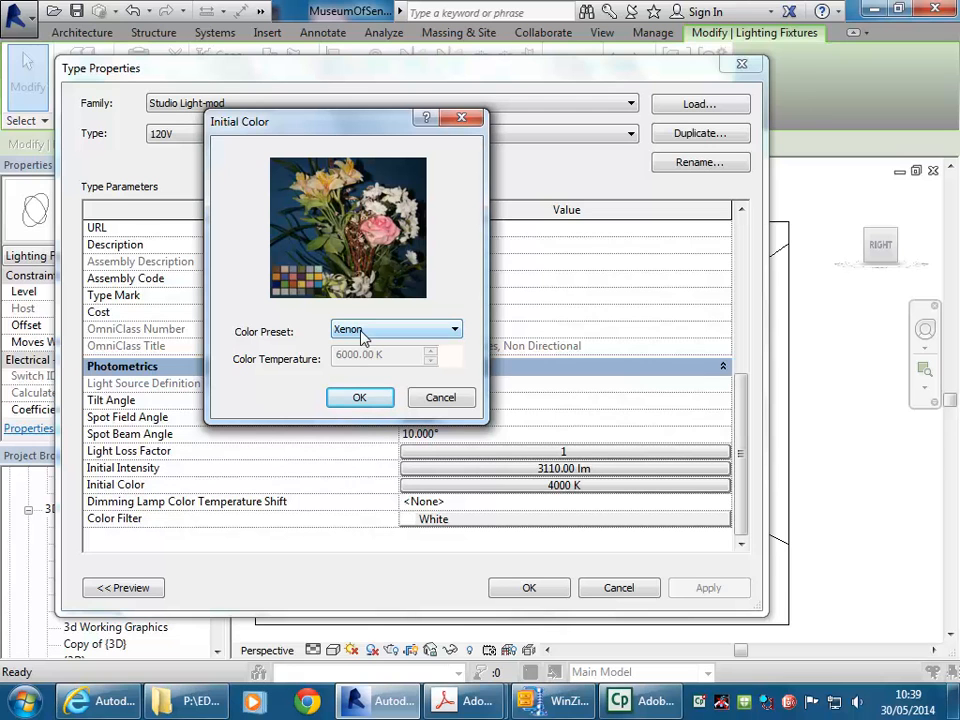
{"action": "left_click", "coordinate": [362, 331]}
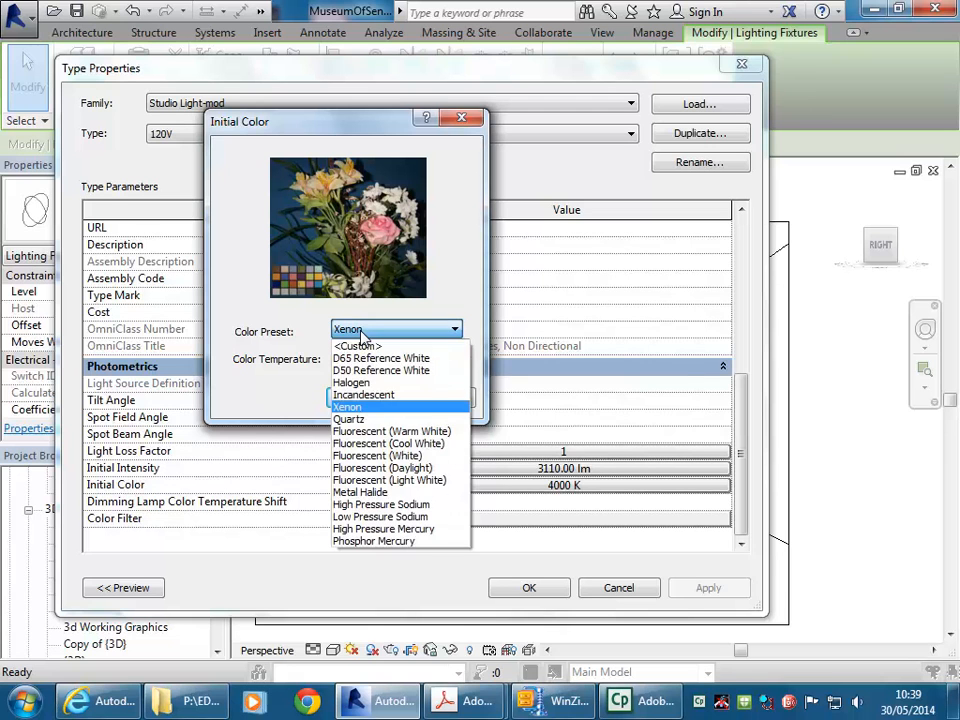
{"action": "left_click", "coordinate": [365, 420]}
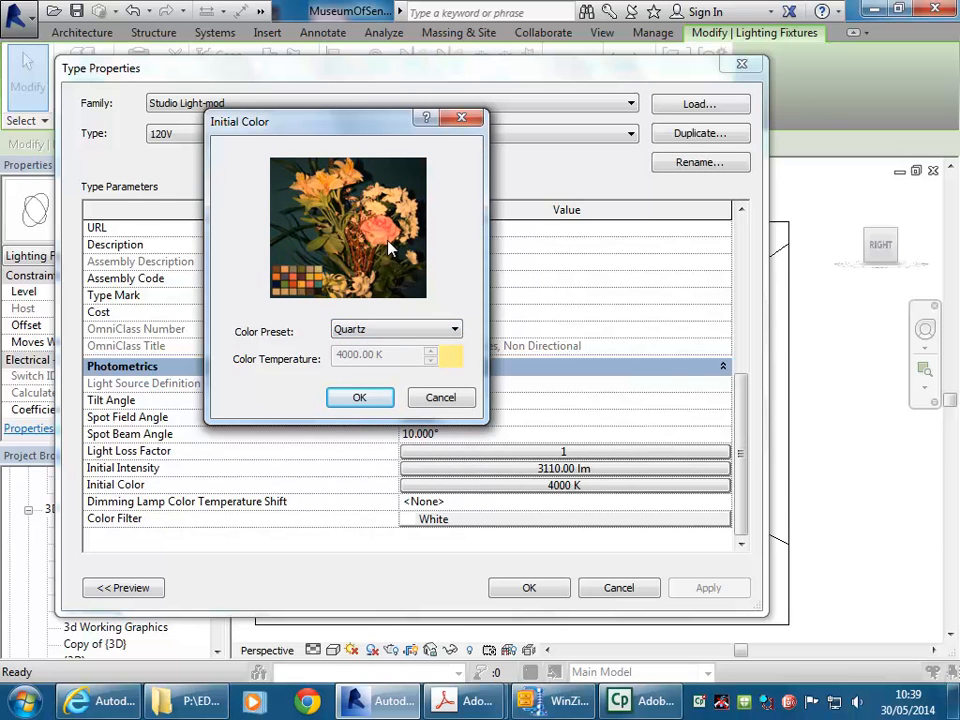
Compare the Incandescent, Fluorescent (White) and High Pressure Sodium color presets on the sample image
{"action": "left_click", "coordinate": [451, 329]}
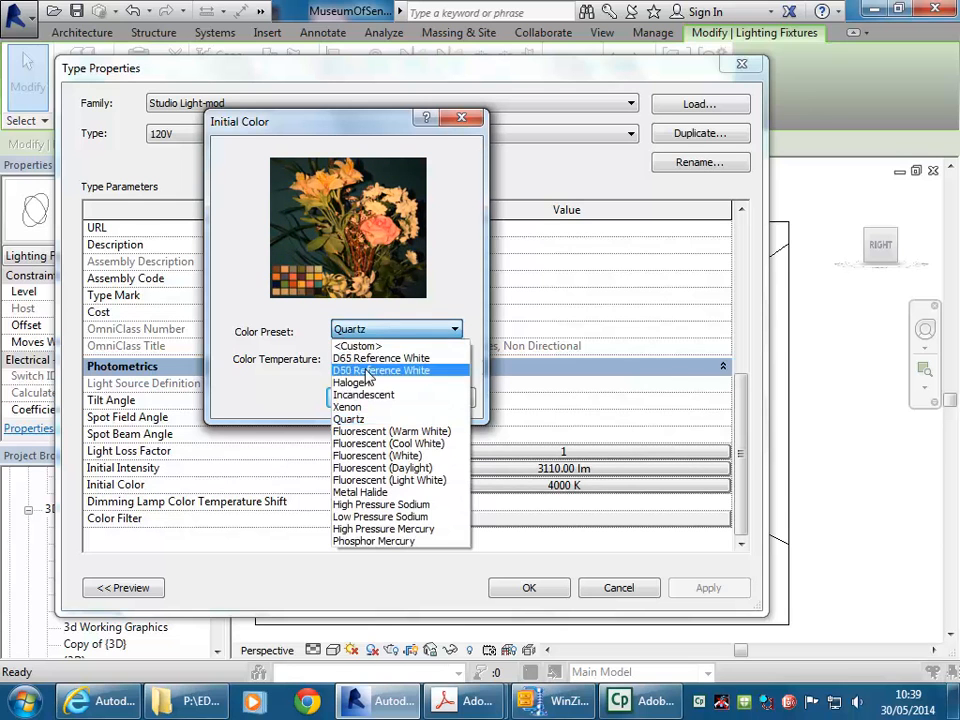
{"action": "left_click", "coordinate": [365, 396]}
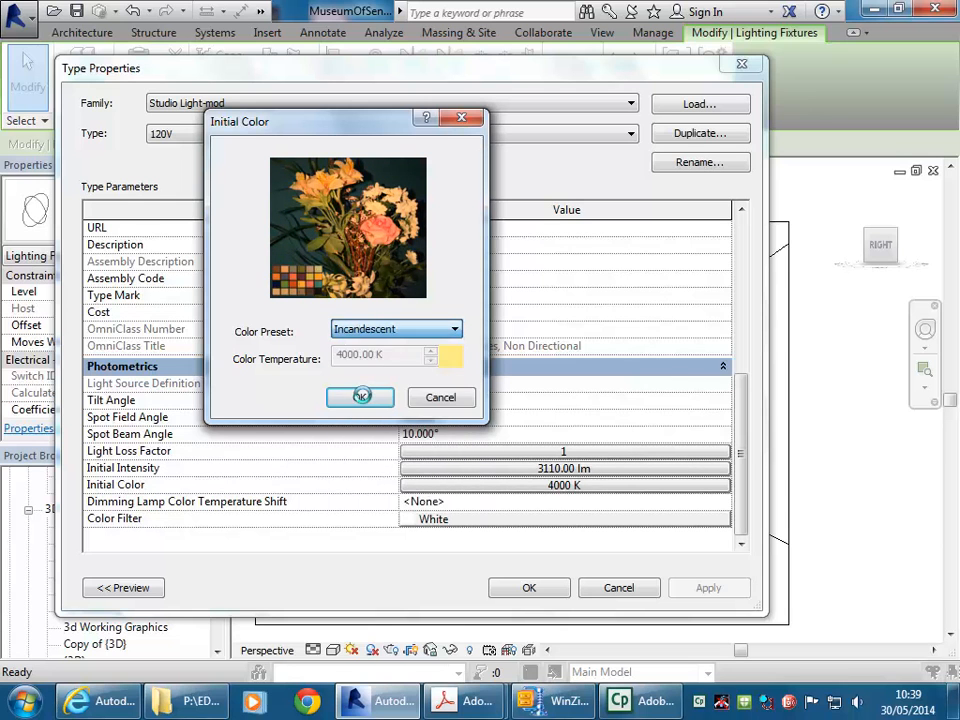
{"action": "left_click", "coordinate": [380, 329]}
{"action": "left_click", "coordinate": [370, 457]}
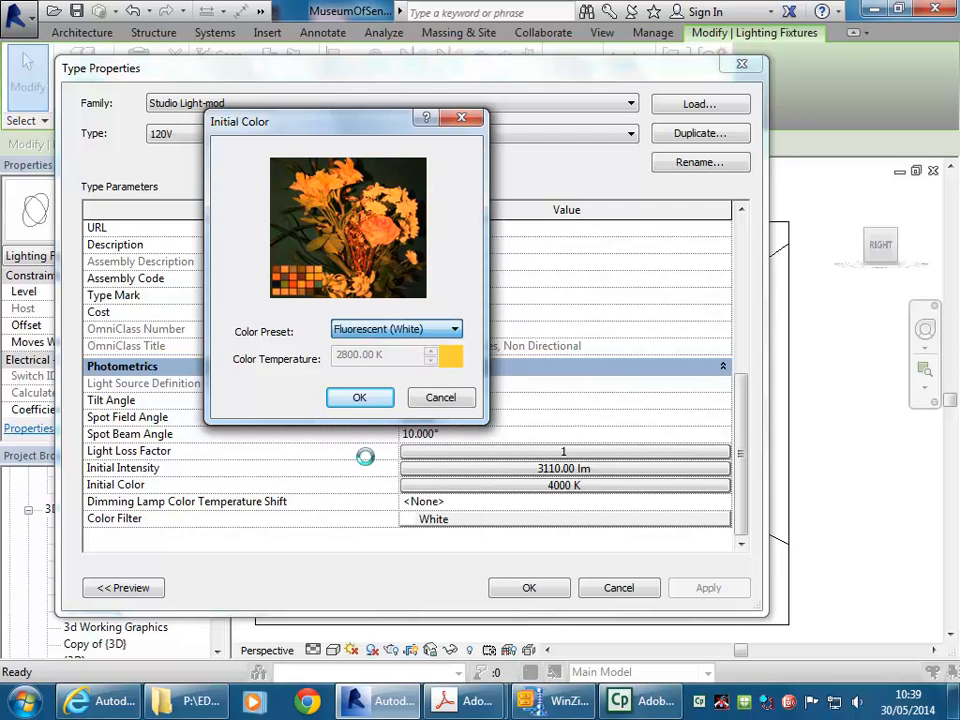
{"action": "left_click", "coordinate": [373, 334]}
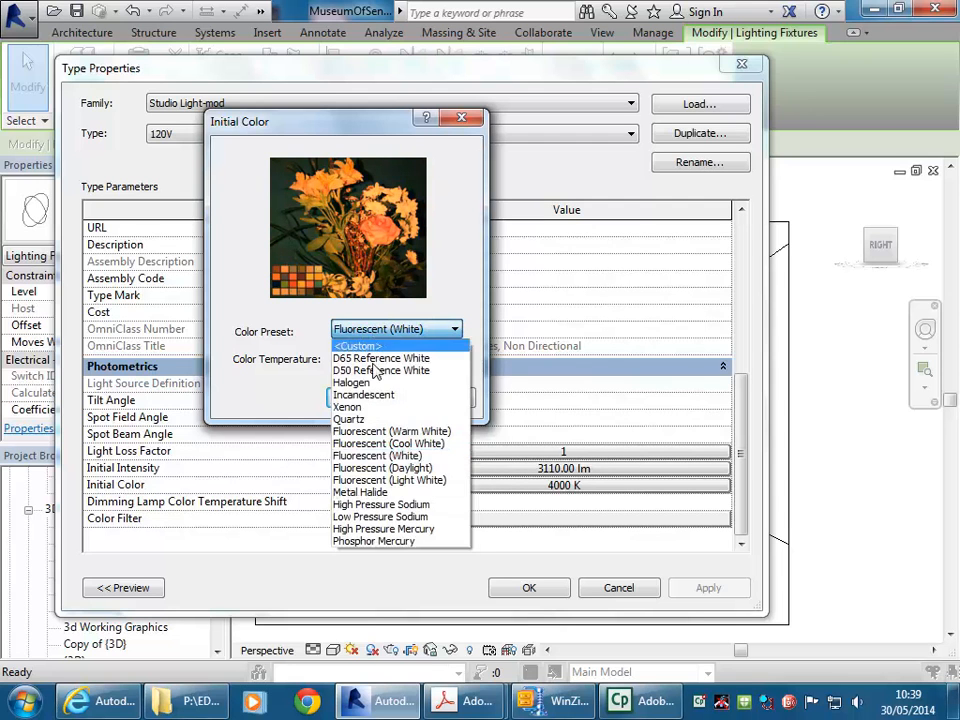
{"action": "left_click", "coordinate": [363, 506]}
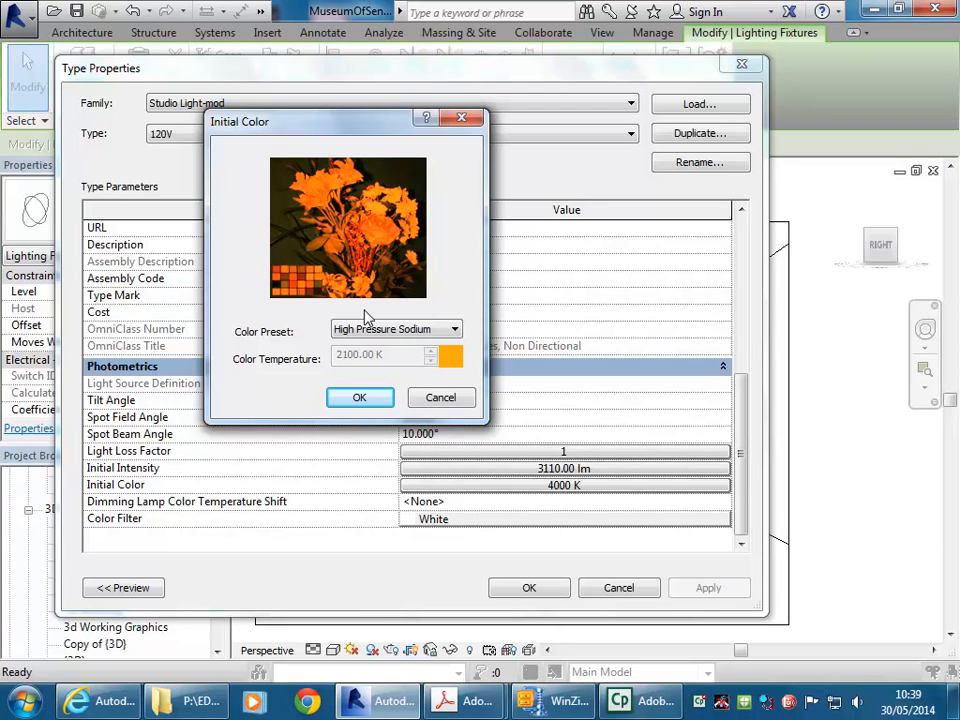
Preview the High Pressure Mercury and Phosphor Mercury color presets for the light
{"action": "left_click", "coordinate": [376, 329]}
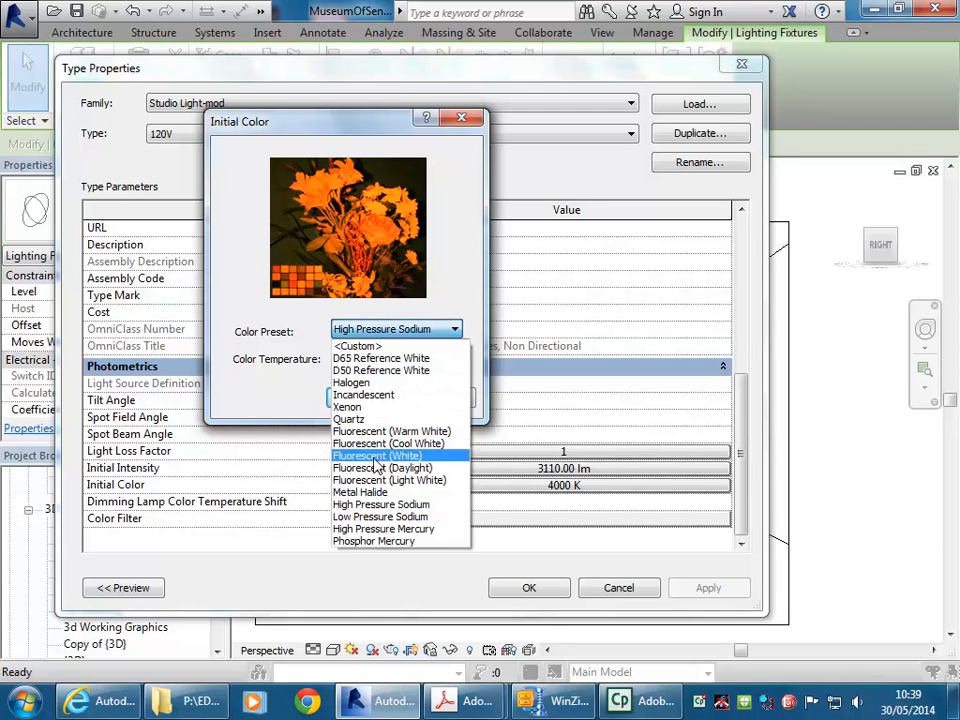
{"action": "left_click", "coordinate": [383, 528]}
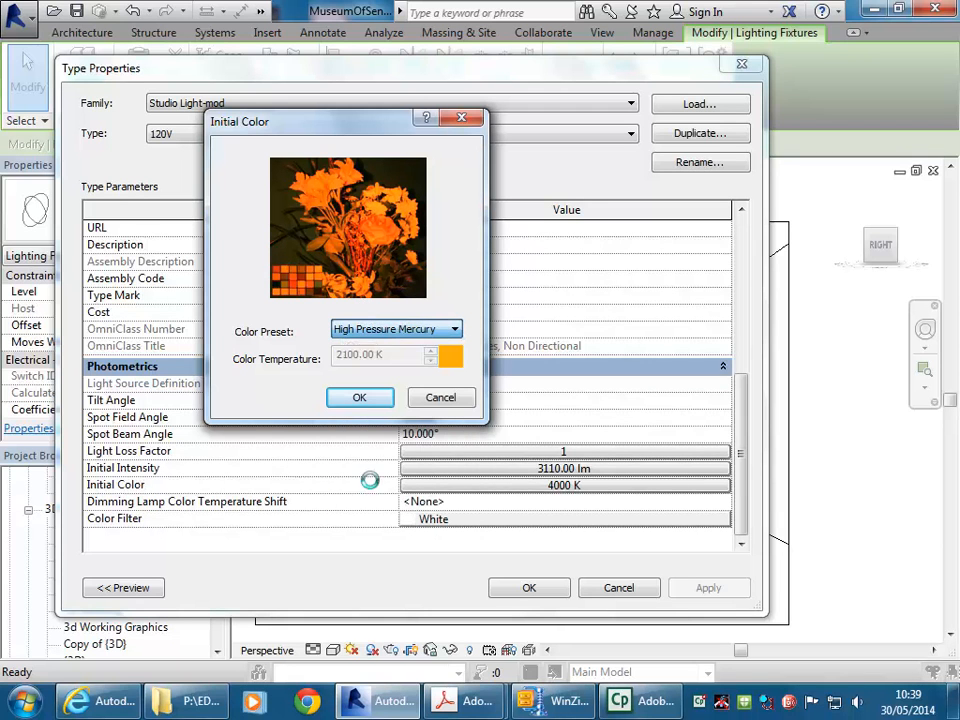
{"action": "left_click", "coordinate": [369, 331]}
{"action": "left_click", "coordinate": [365, 537]}
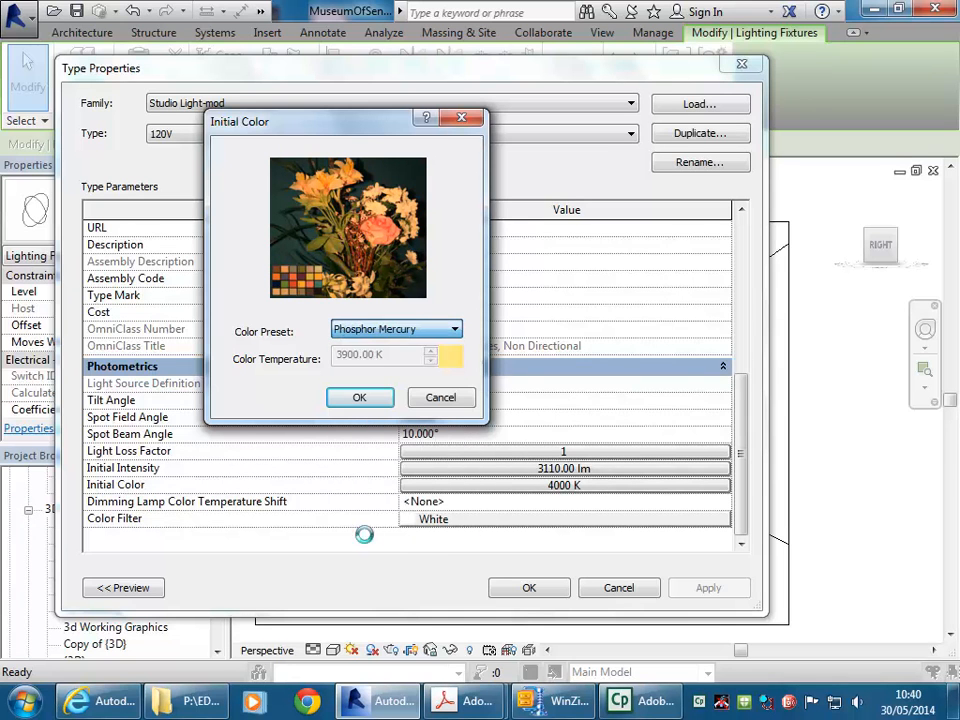
Preview the Incandescent and Quartz color presets for the light on the sample flower image
{"action": "left_click", "coordinate": [384, 332]}
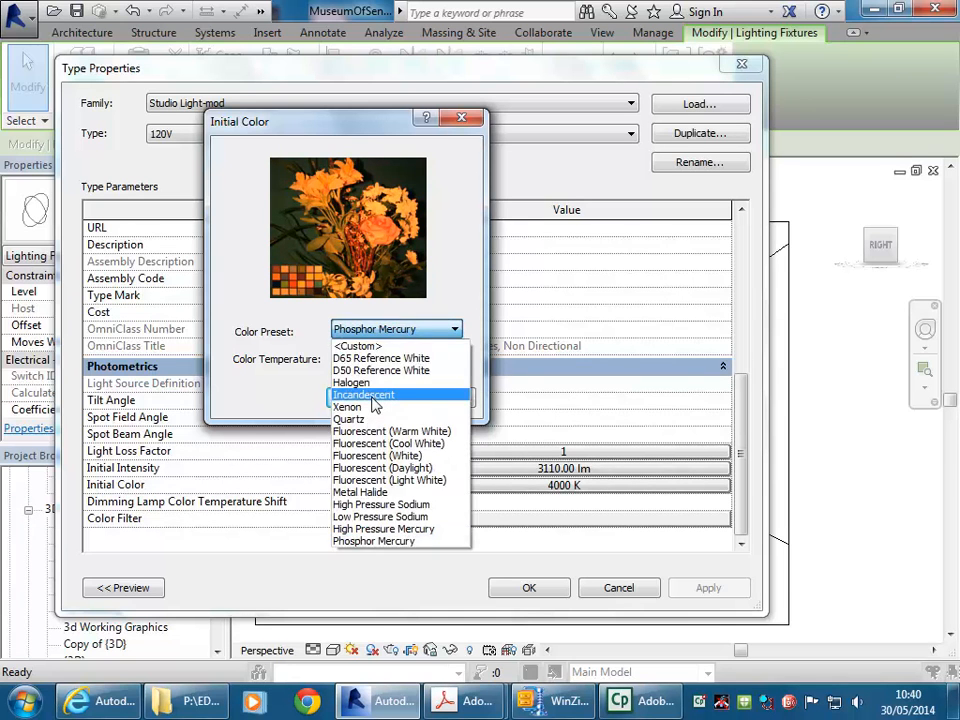
{"action": "left_click", "coordinate": [375, 336]}
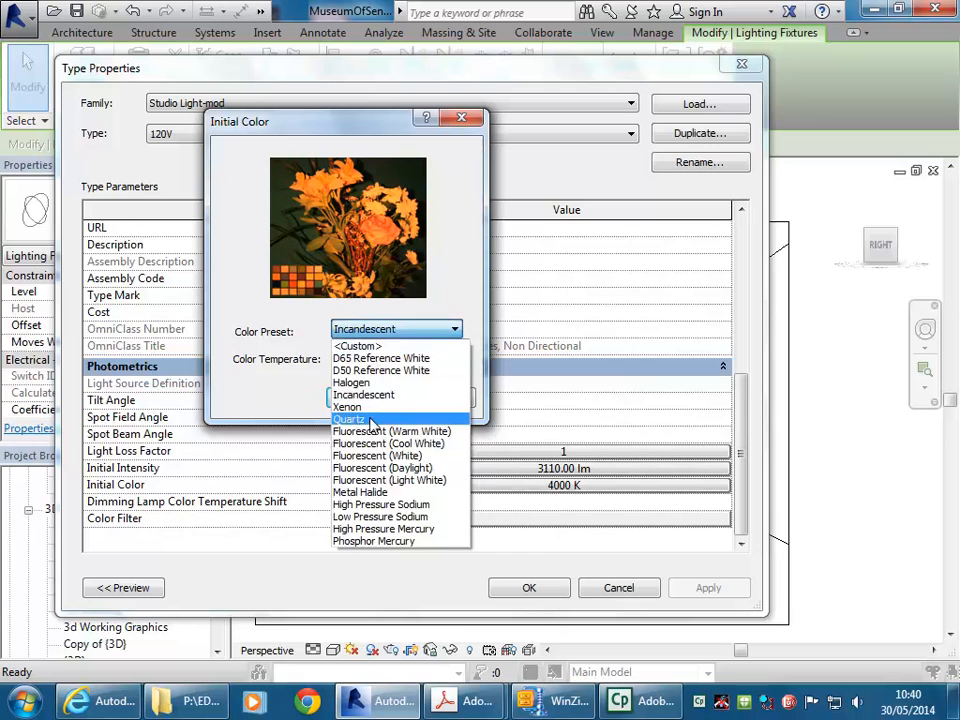
{"action": "left_click", "coordinate": [369, 427]}
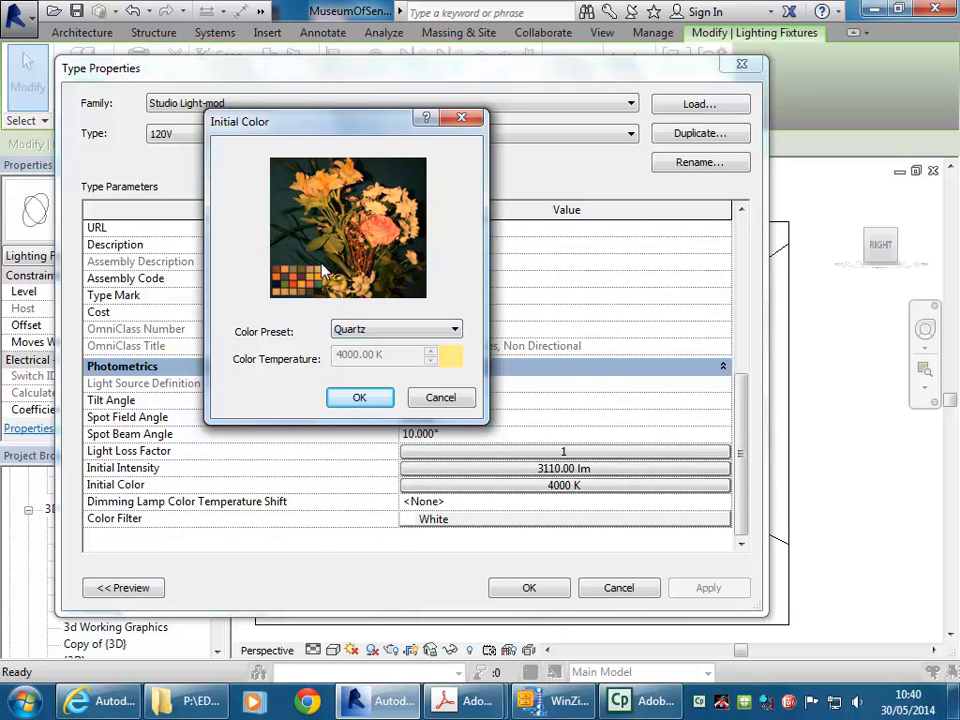
{"action": "left_click", "coordinate": [381, 332]}
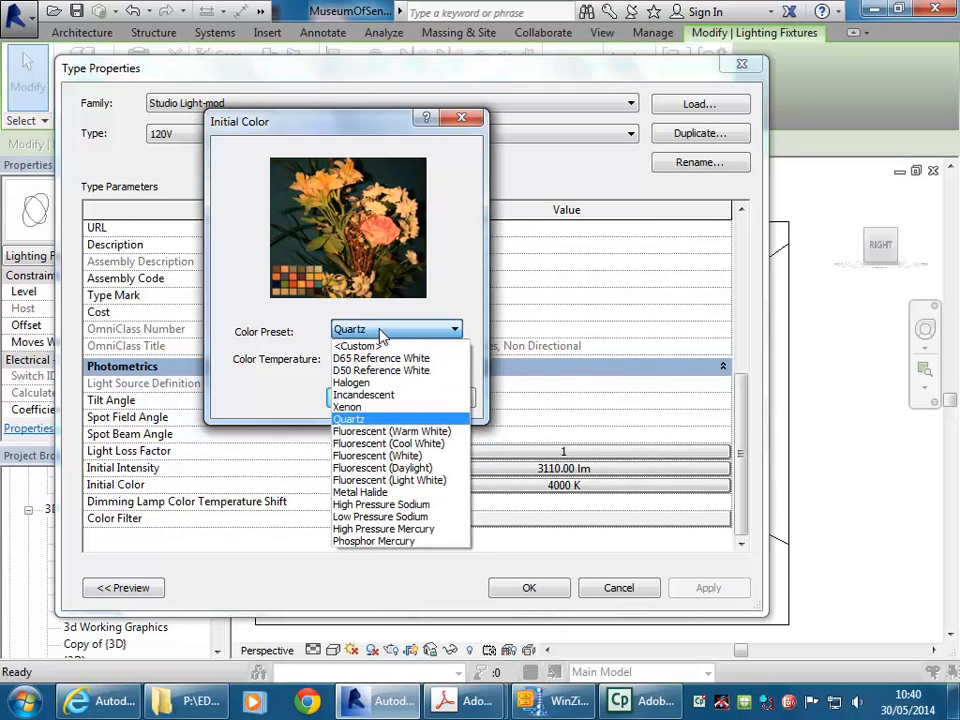
{"action": "left_click", "coordinate": [381, 333]}
Set the studio light's initial color to the High Pressure Sodium preset and apply the type properties
{"action": "left_click", "coordinate": [378, 334]}
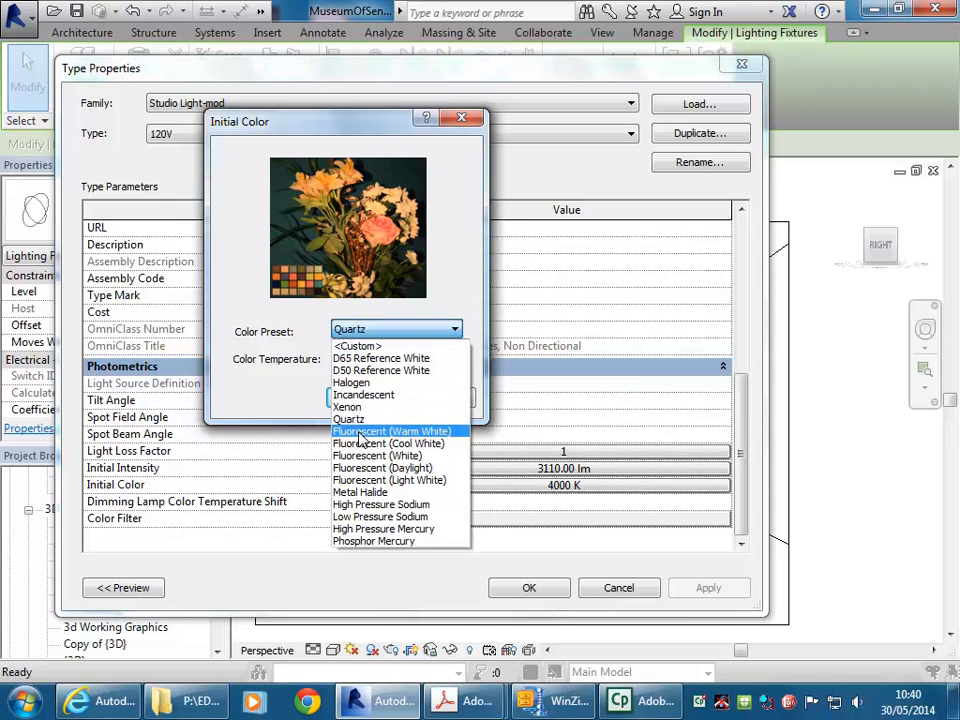
{"action": "left_click", "coordinate": [357, 510]}
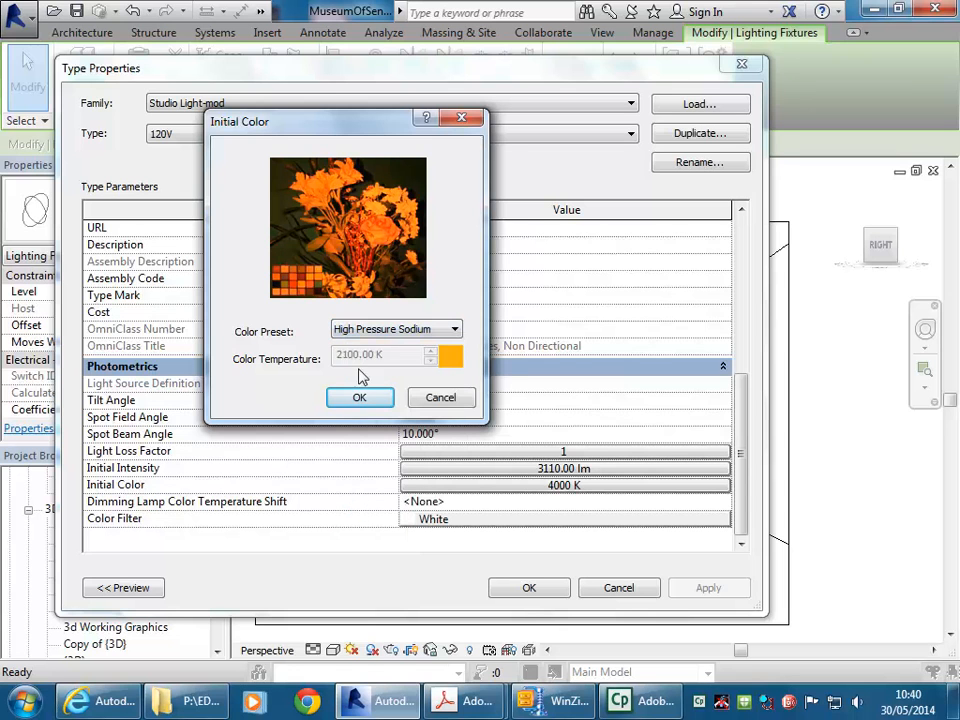
{"action": "left_click", "coordinate": [359, 396]}
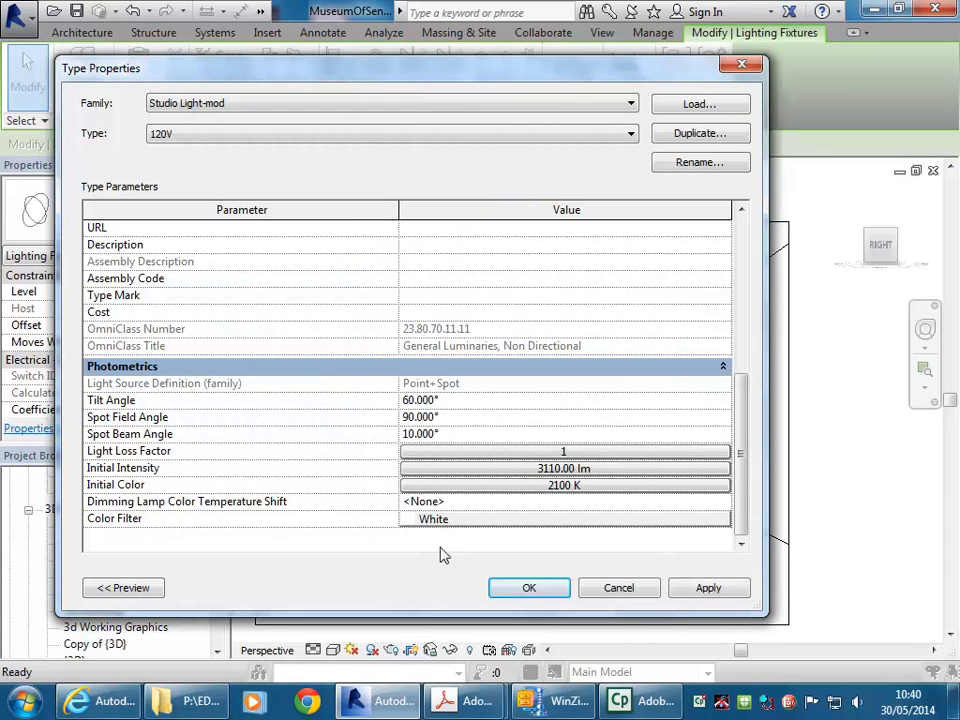
{"action": "left_click", "coordinate": [507, 592]}
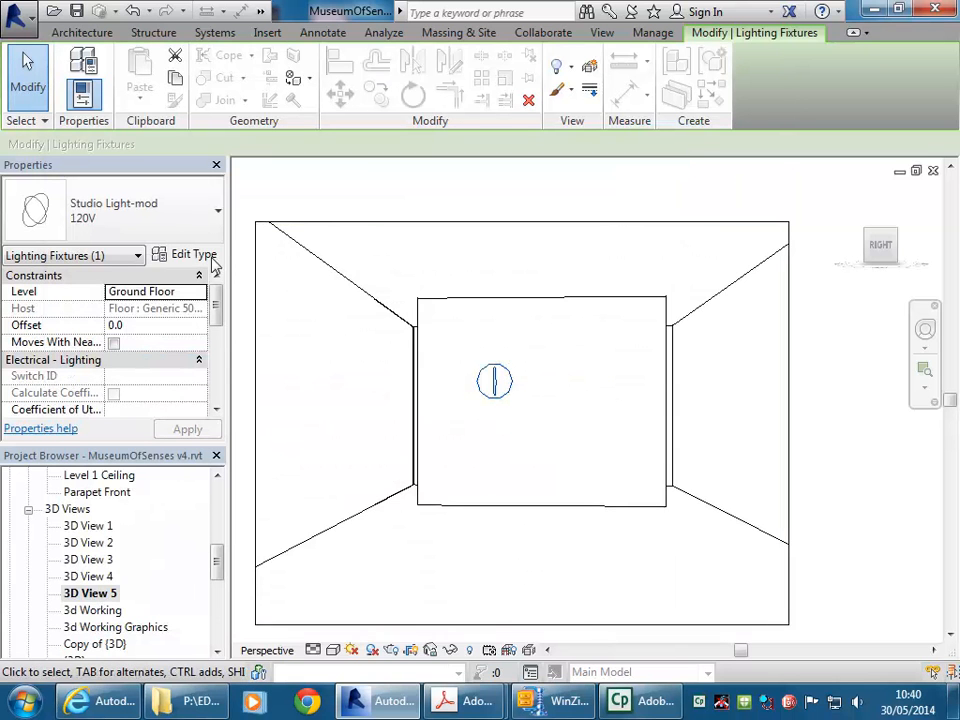
Review the studio light's initial color preview and the color choices for its color filter, keeping the current settings
{"action": "left_click", "coordinate": [199, 255]}
{"action": "left_click_drag", "start_coordinate": [744, 326], "coordinate": [740, 512]}
{"action": "left_click", "coordinate": [519, 487]}
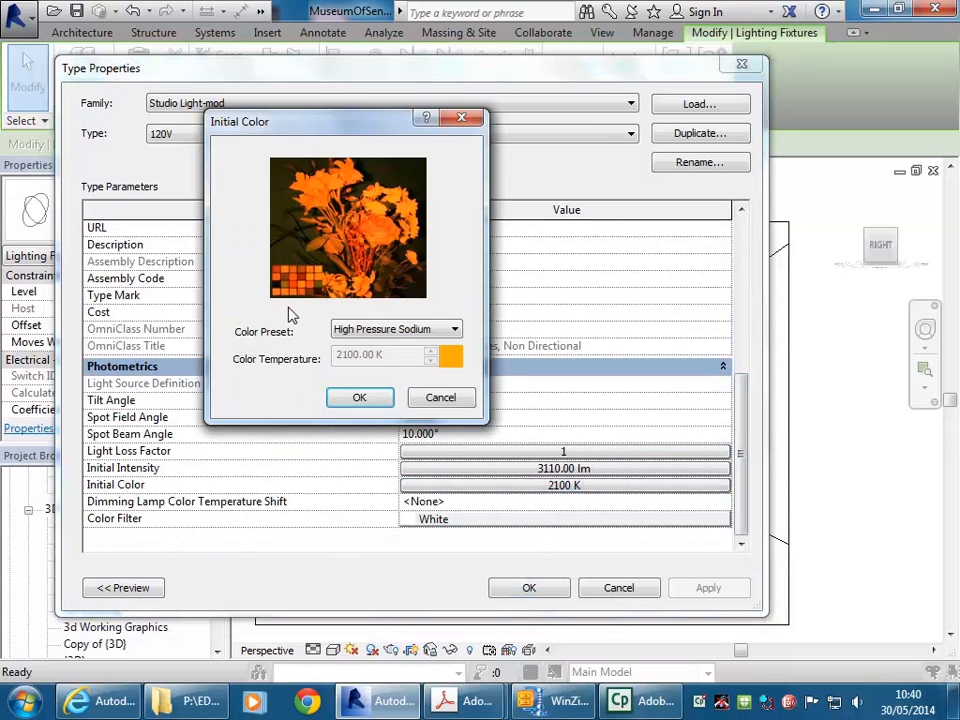
{"action": "left_click", "coordinate": [430, 400]}
{"action": "left_click", "coordinate": [499, 520]}
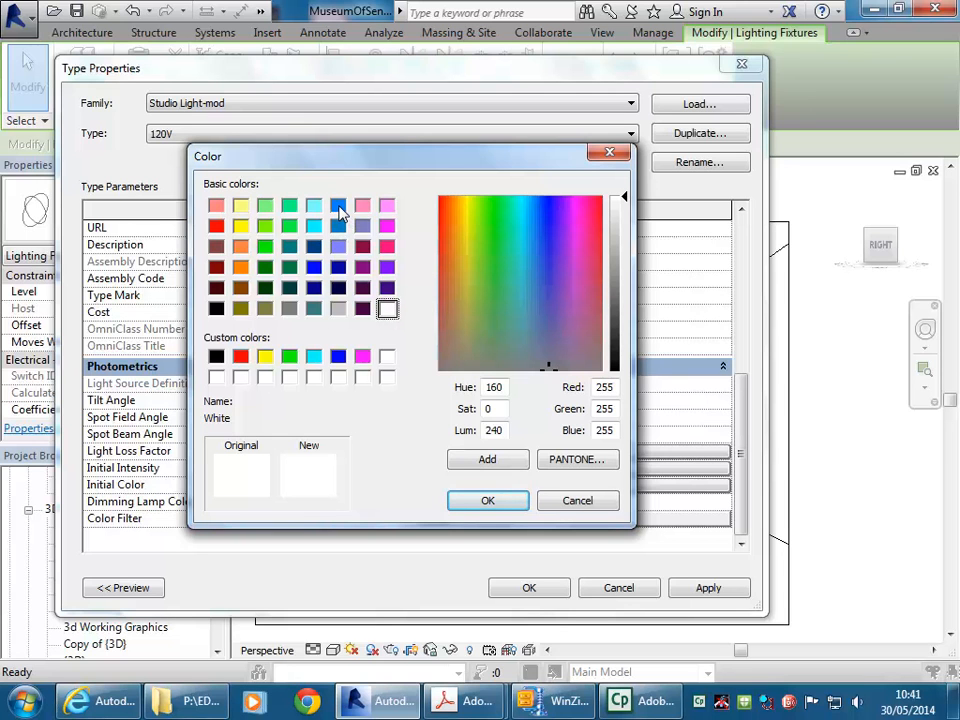
{"action": "left_click", "coordinate": [572, 501]}
{"action": "left_click", "coordinate": [529, 587]}
{"action": "left_click", "coordinate": [505, 566]}
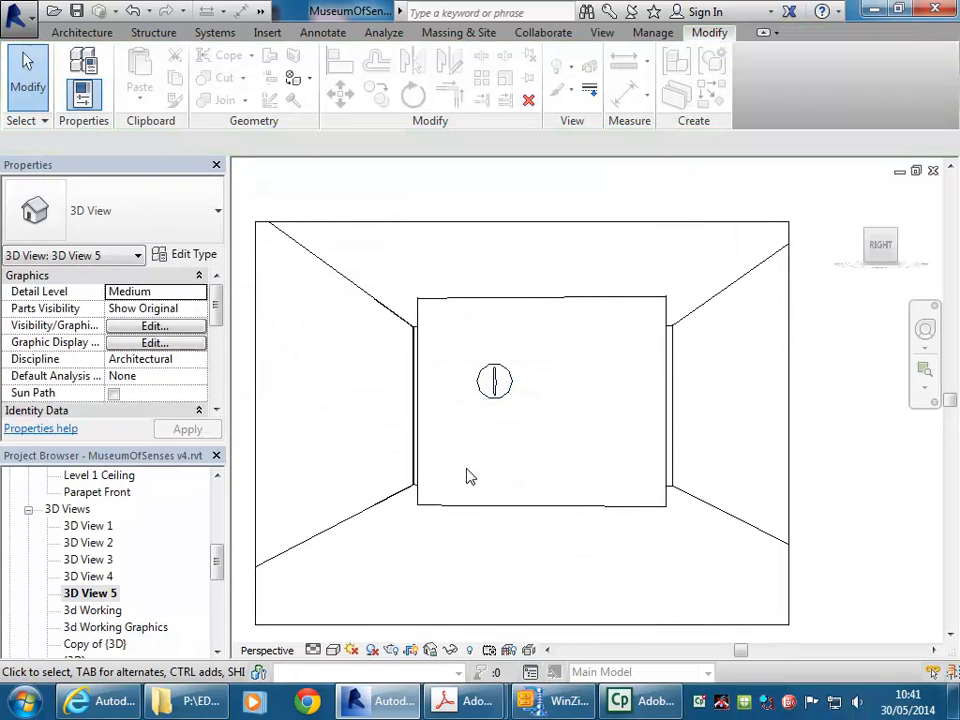
Run a draft test render of 3D View 5 to check the High Pressure Sodium light, and close the rendering settings
{"action": "left_click", "coordinate": [391, 650]}
{"action": "left_click", "coordinate": [72, 46]}
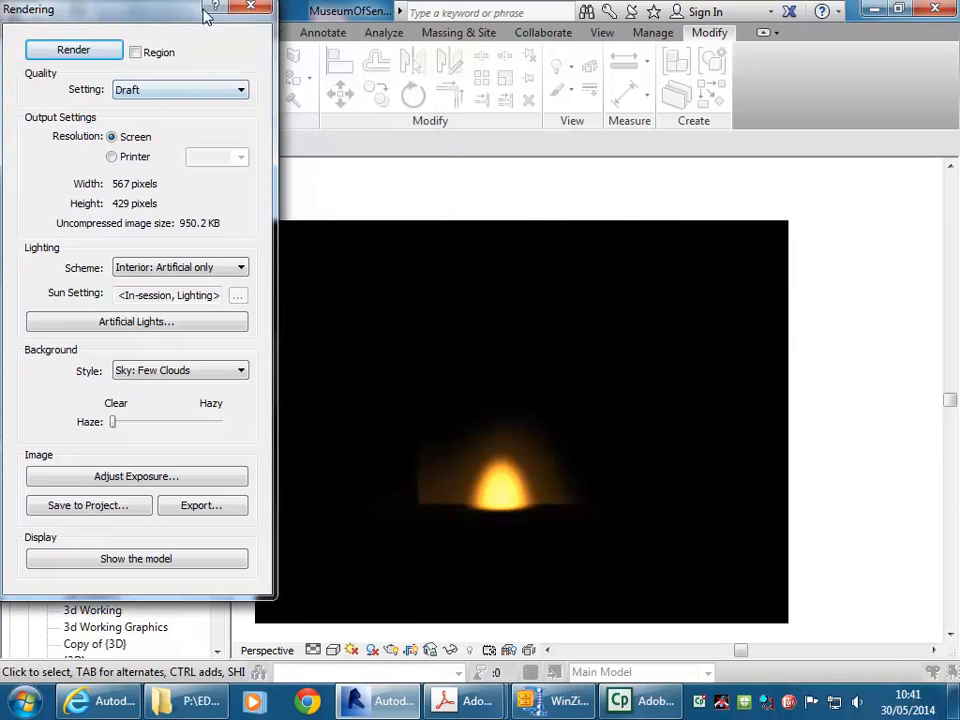
{"action": "left_click", "coordinate": [249, 7]}
Set the initial intensity of the studio light type to a luminous flux of 2110 lm
{"action": "left_click", "coordinate": [493, 400]}
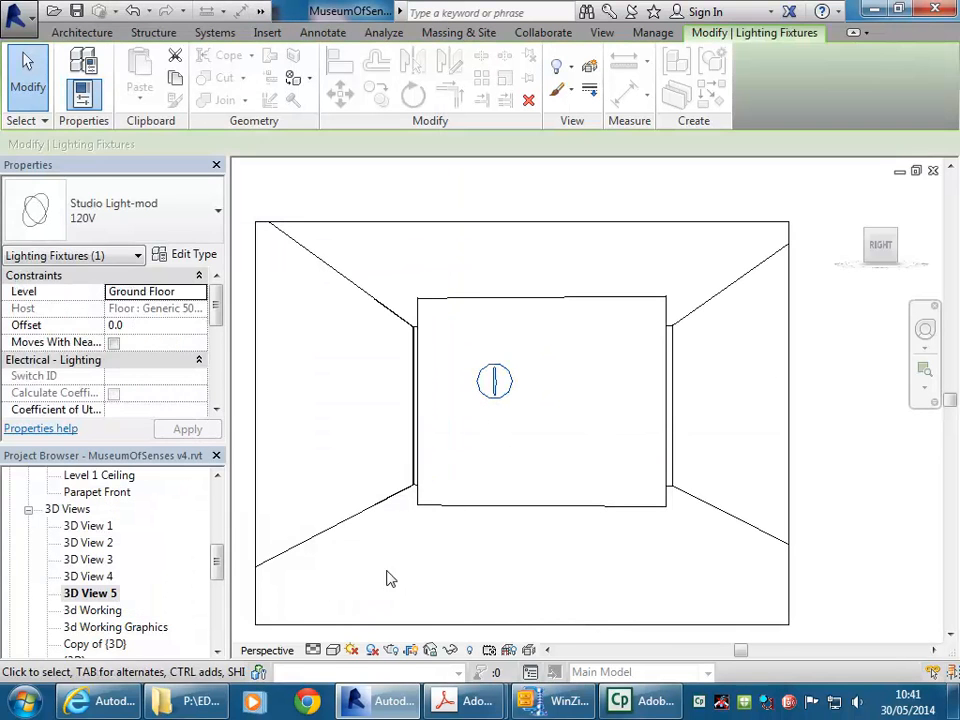
{"action": "left_click", "coordinate": [168, 258]}
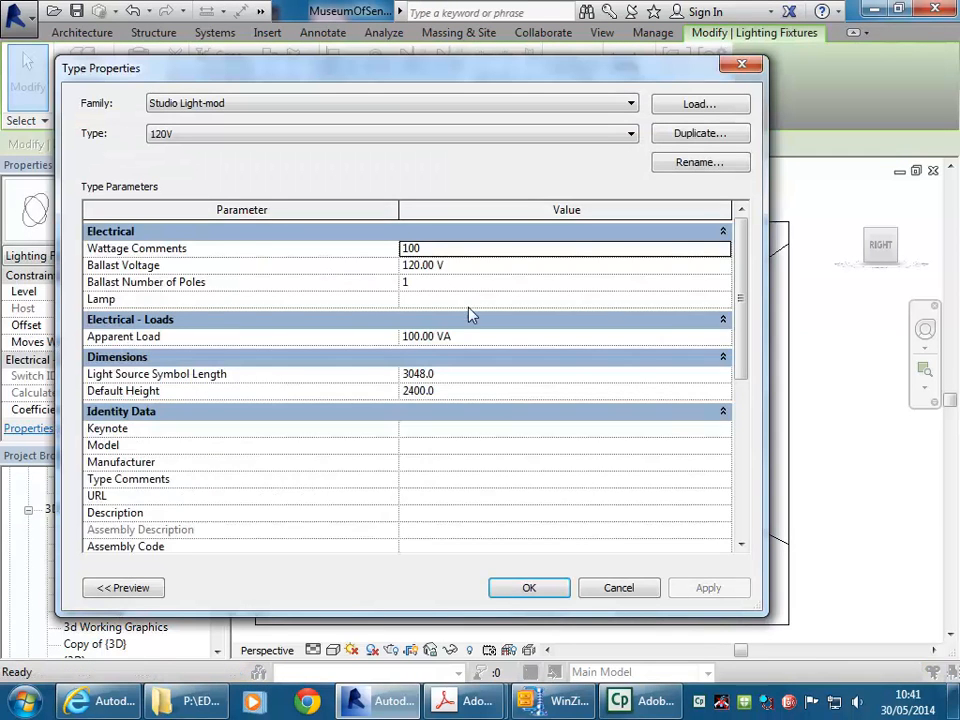
{"action": "left_click_drag", "start_coordinate": [738, 318], "coordinate": [735, 475]}
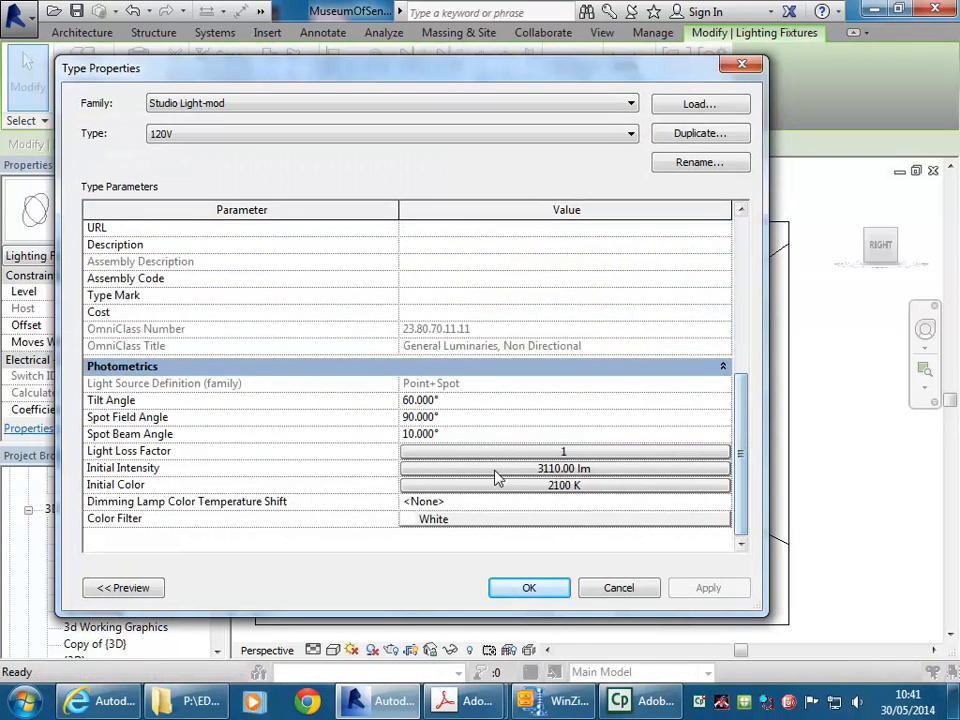
{"action": "left_click", "coordinate": [558, 454]}
{"action": "left_click", "coordinate": [562, 524]}
{"action": "left_click", "coordinate": [577, 485]}
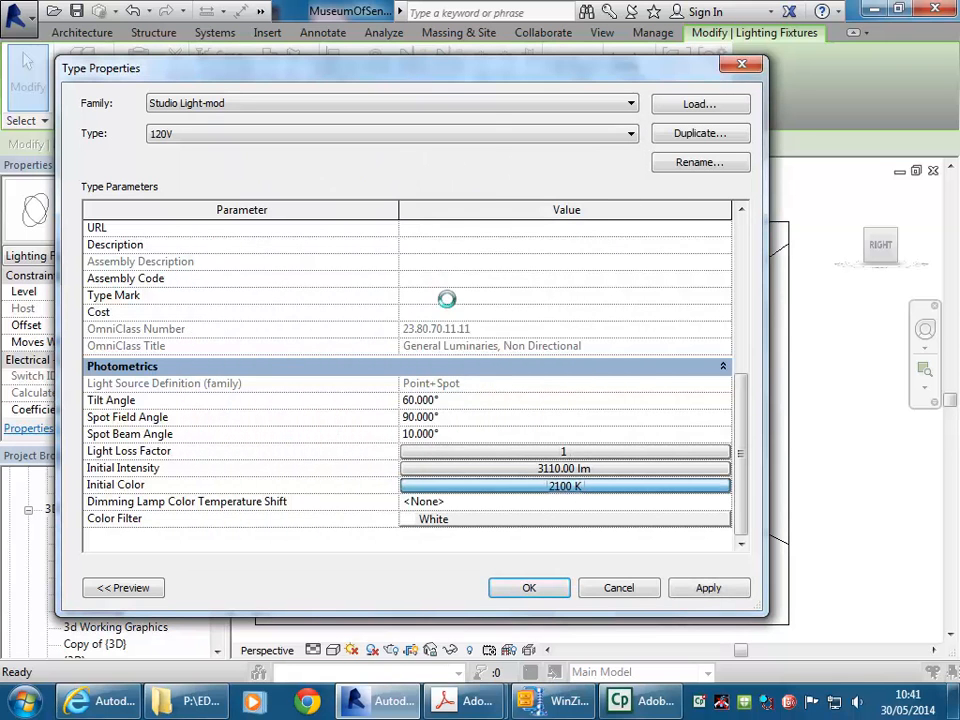
{"action": "left_click", "coordinate": [440, 397]}
{"action": "left_click", "coordinate": [530, 468]}
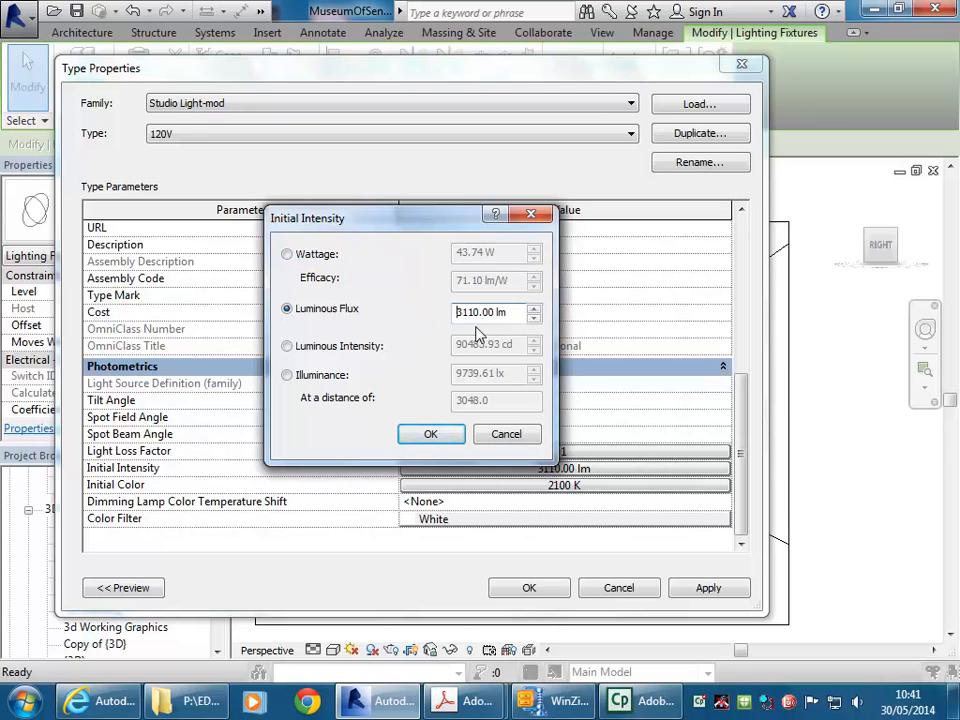
{"action": "key", "text": "Delete"}
{"action": "type", "text": "2"}
{"action": "left_click", "coordinate": [432, 434]}
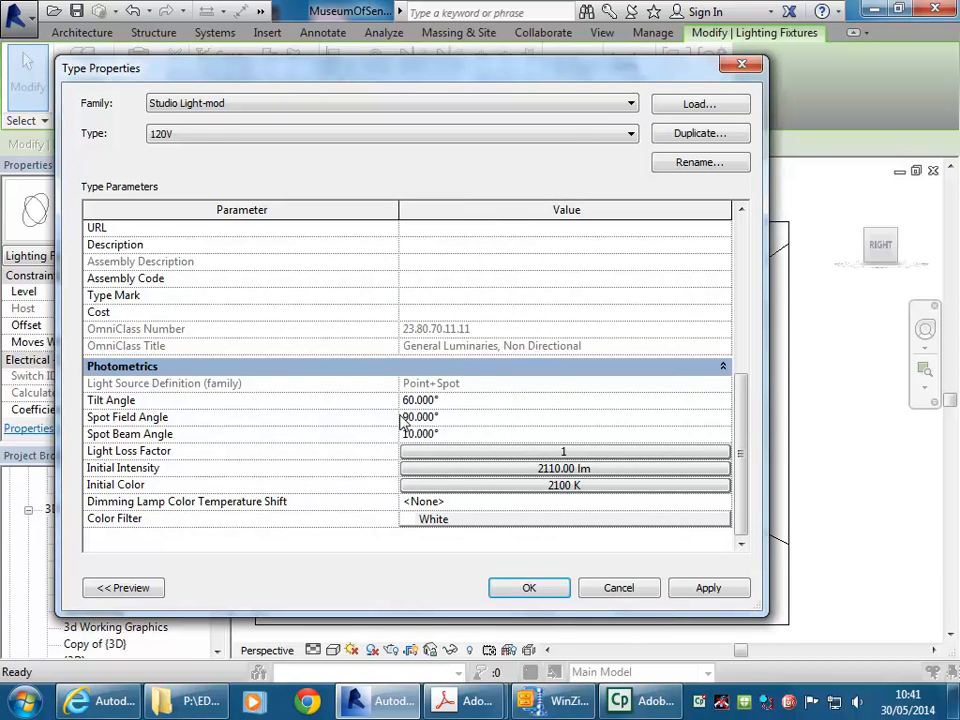
Set the light's spot beam angle to 40°, apply the type properties and deselect the fixture
{"action": "left_click", "coordinate": [407, 434]}
{"action": "key", "text": "BackSpace"}
{"action": "type", "text": "4"}
{"action": "left_click", "coordinate": [553, 588]}
{"action": "key", "text": "Escape"}
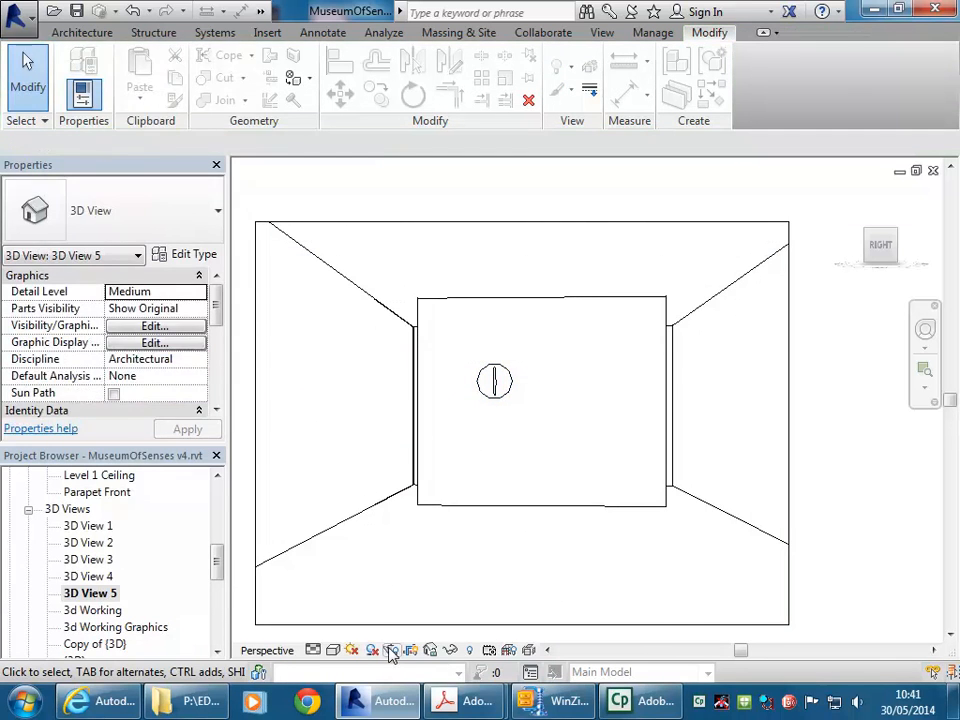
Render 3D View 5 again in draft quality to examine the dimmer light with the wider beam
{"action": "left_click", "coordinate": [390, 649]}
{"action": "left_click", "coordinate": [68, 47]}
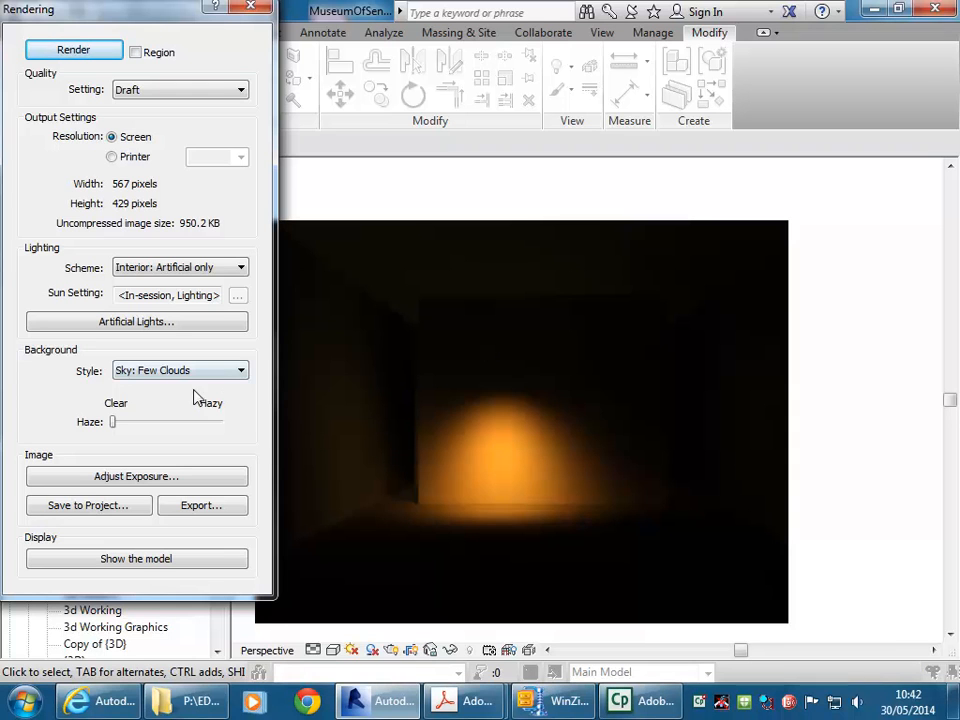
{"action": "left_click", "coordinate": [250, 7]}
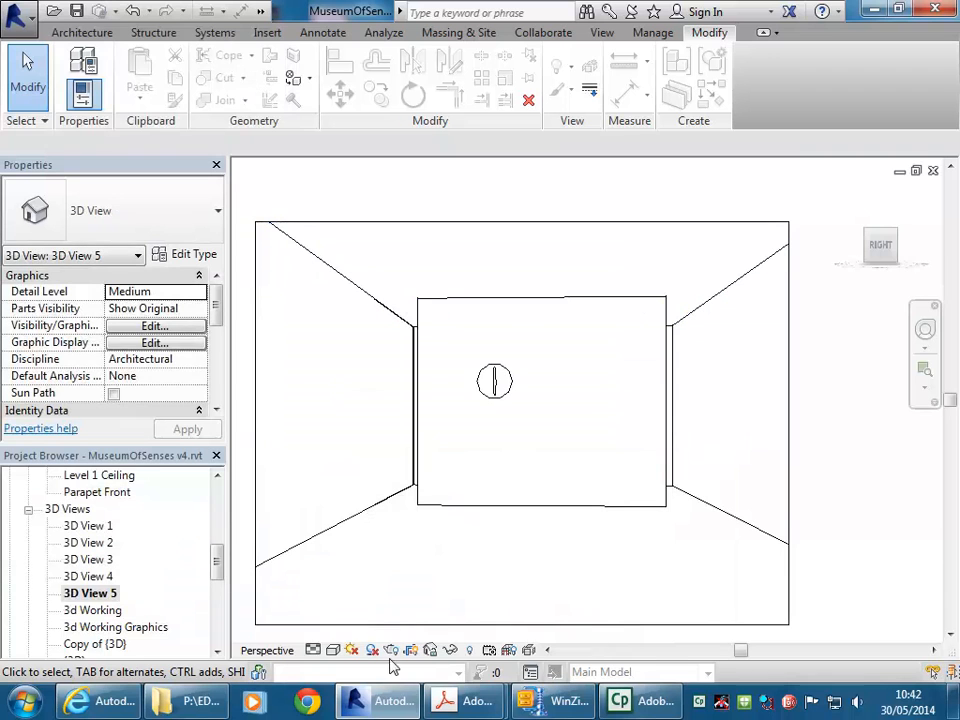
Change the studio light's initial color to the Xenon preset, trying Fluorescent (Cool White) first, and apply the type properties
{"action": "left_click", "coordinate": [512, 391]}
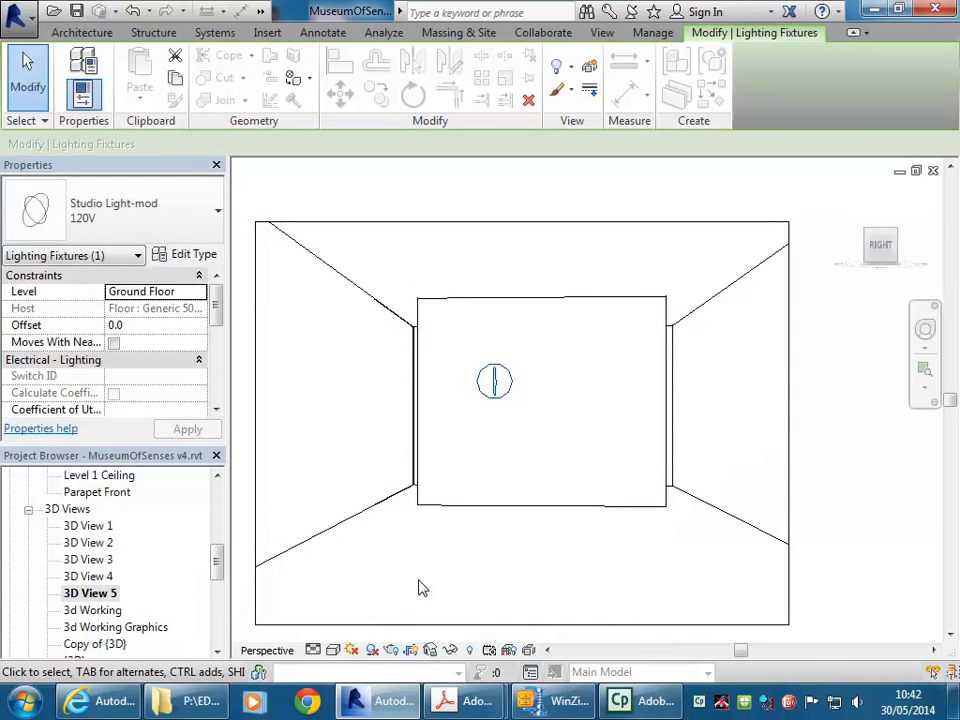
{"action": "left_click", "coordinate": [180, 259]}
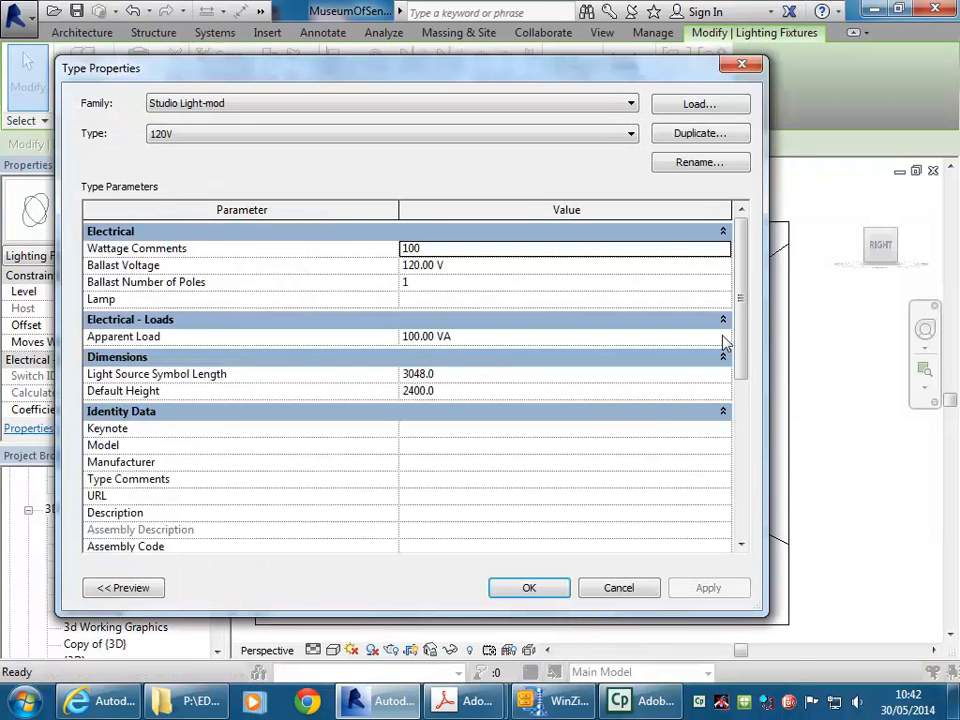
{"action": "left_click_drag", "start_coordinate": [740, 318], "coordinate": [740, 512]}
{"action": "left_click", "coordinate": [566, 485]}
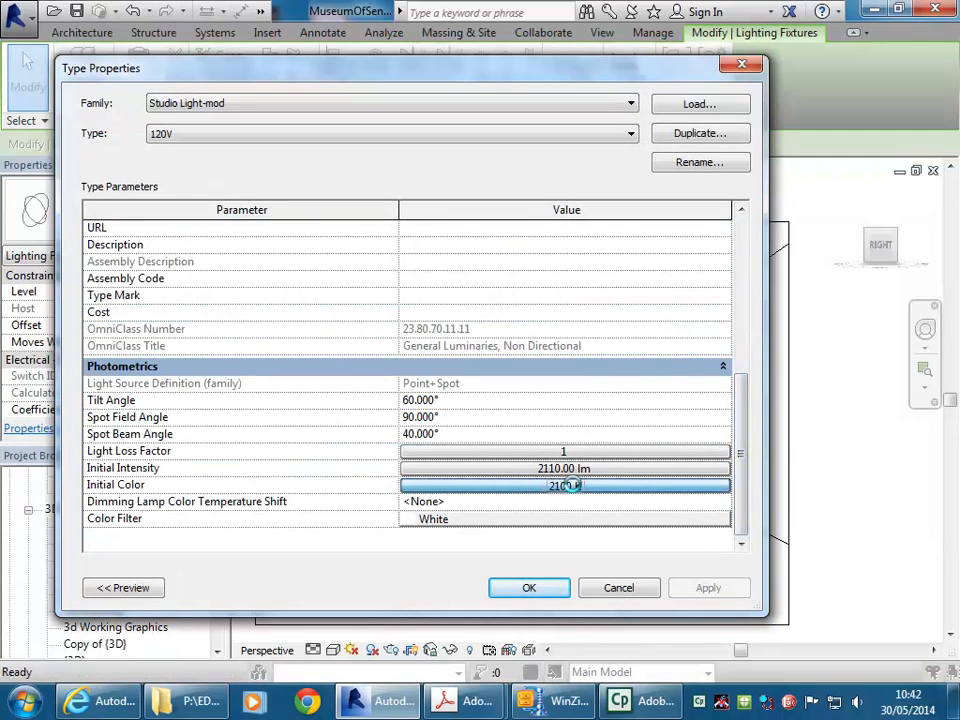
{"action": "left_click", "coordinate": [429, 328]}
{"action": "left_click", "coordinate": [399, 443]}
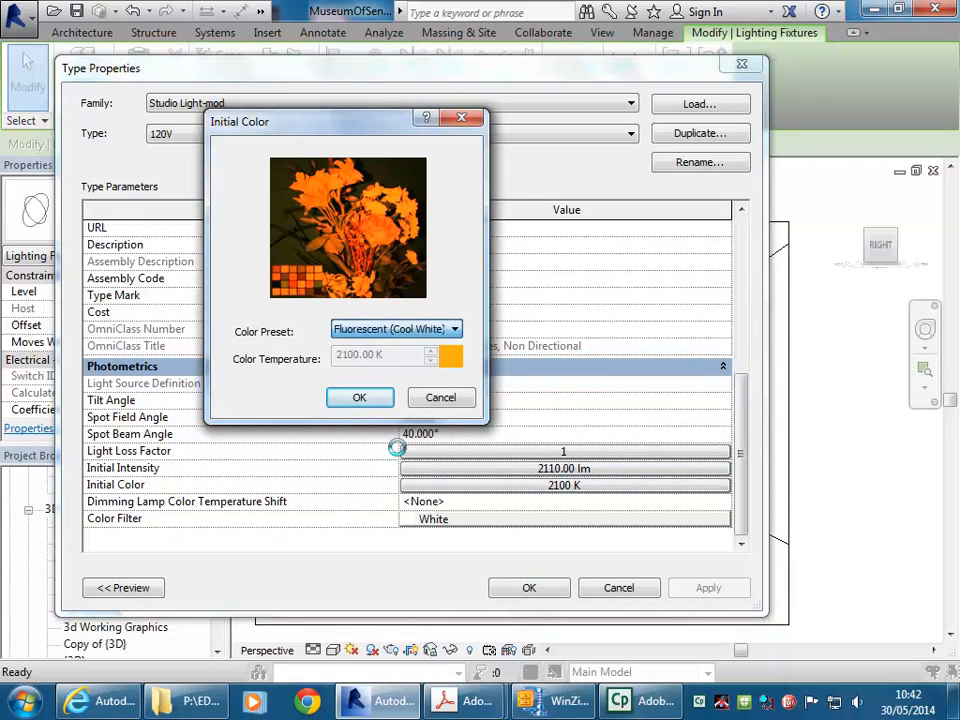
{"action": "left_click", "coordinate": [401, 329]}
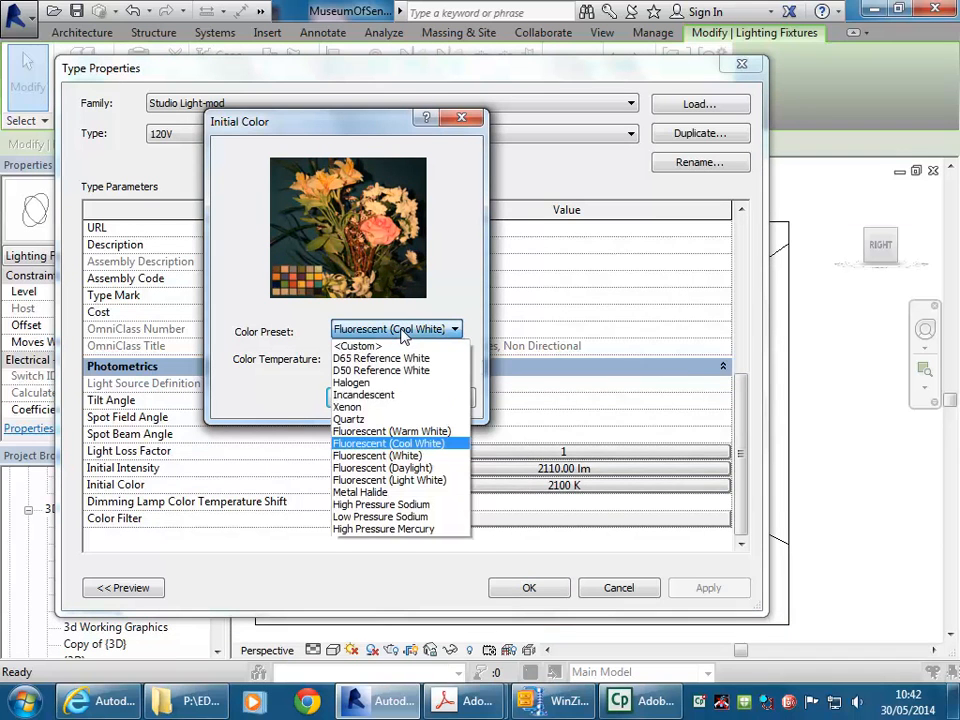
{"action": "left_click", "coordinate": [366, 406]}
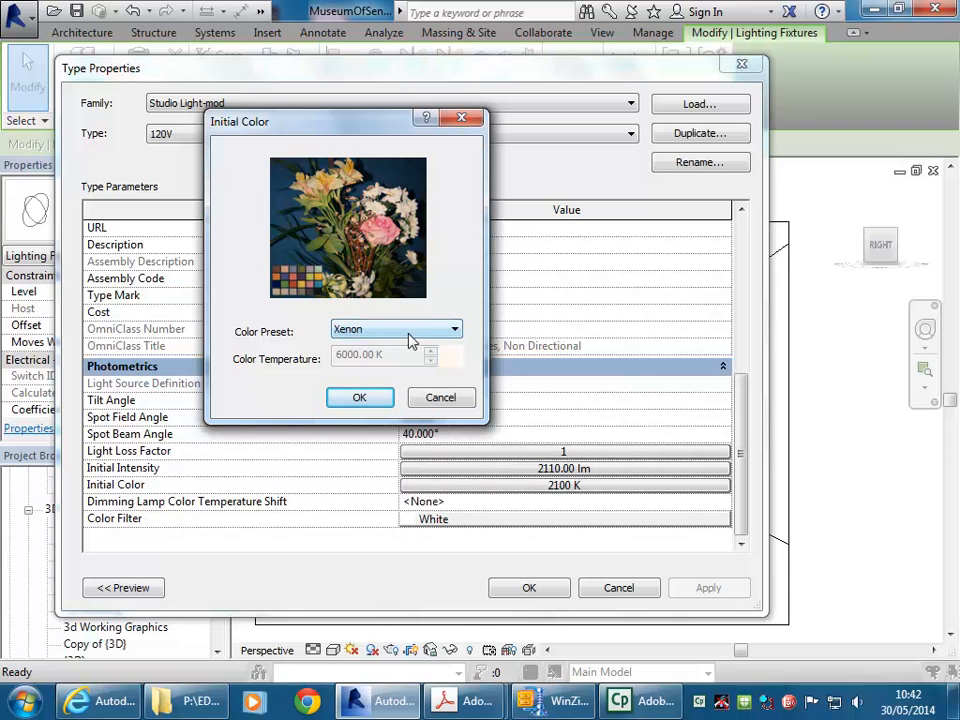
{"action": "left_click", "coordinate": [362, 399]}
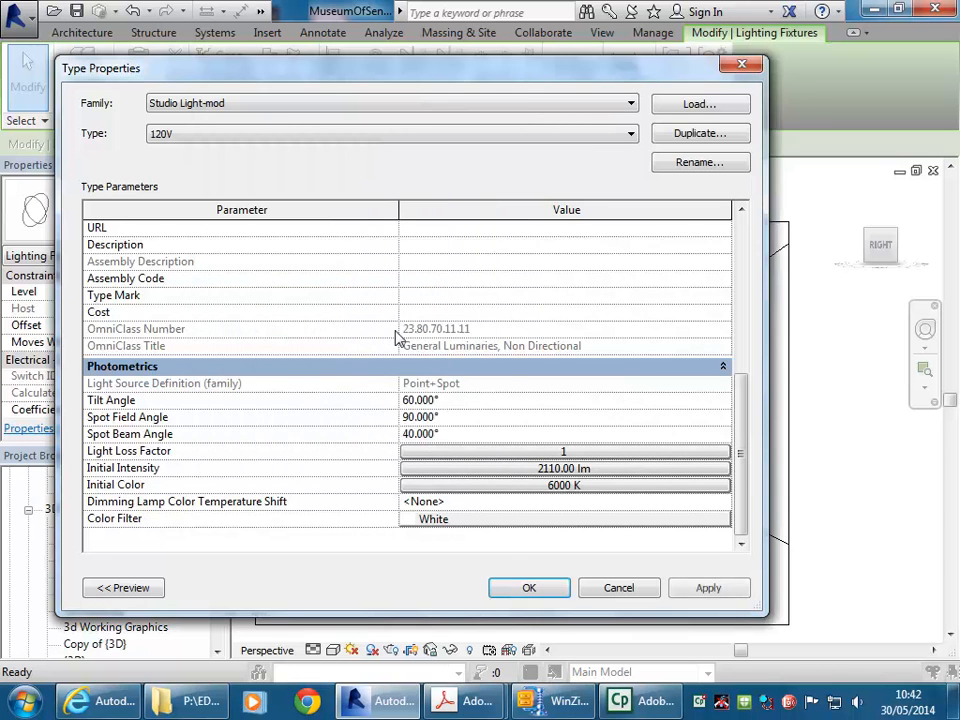
{"action": "left_click", "coordinate": [522, 588]}
{"action": "left_click", "coordinate": [500, 607]}
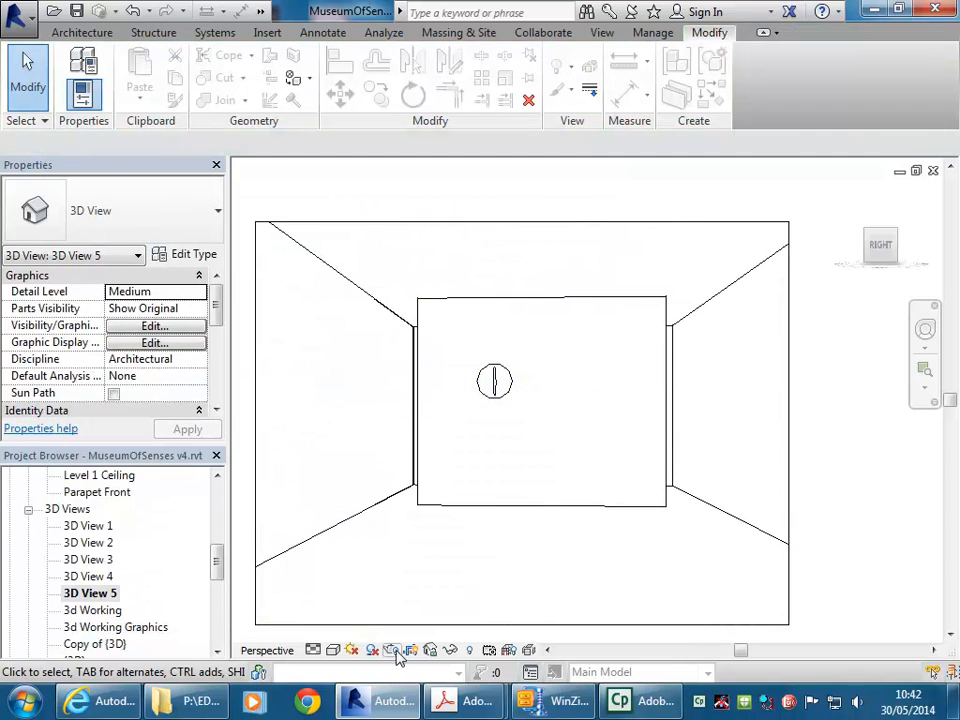
Render the interior perspective view at Draft quality with the Interior: Artificial only scheme, and return to the model
{"action": "left_click", "coordinate": [391, 650]}
{"action": "left_click", "coordinate": [73, 48]}
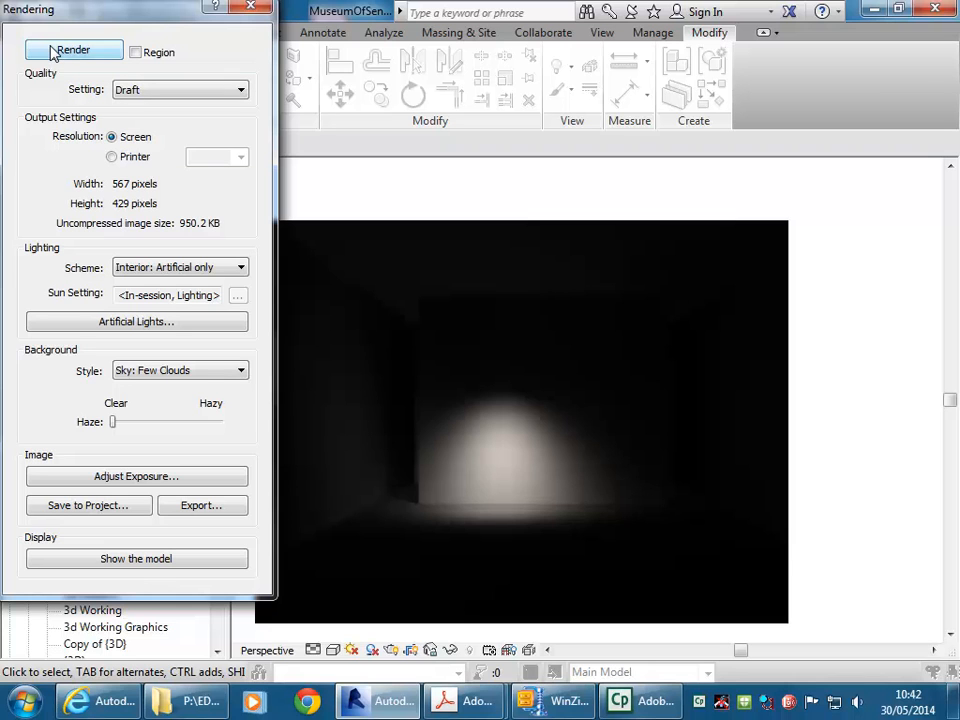
{"action": "left_click", "coordinate": [251, 9]}
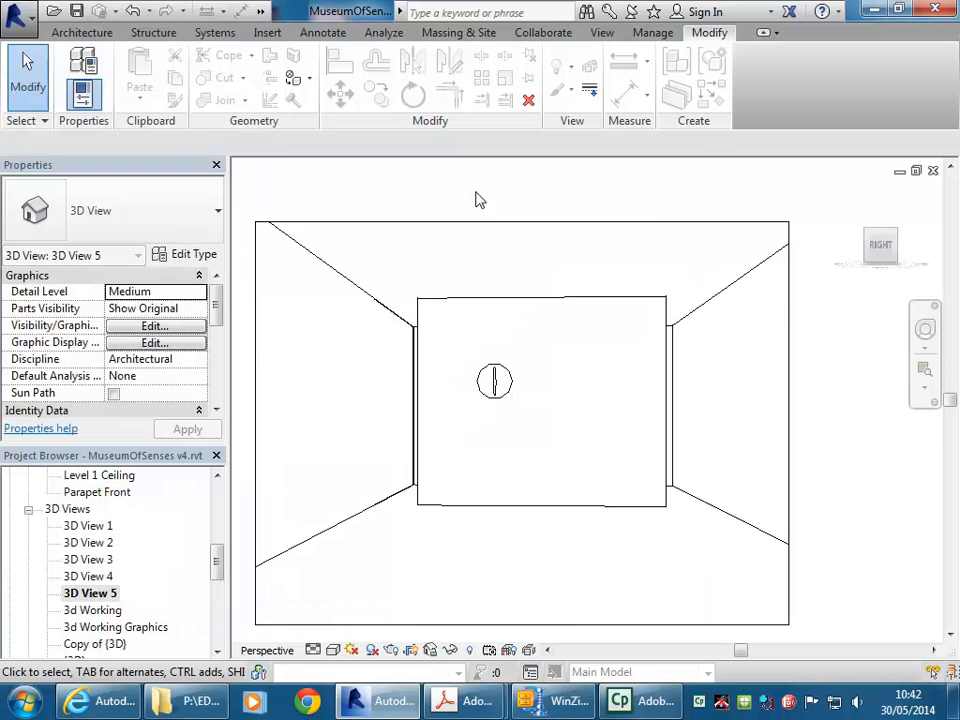
Examine the studio light's type photometrics, including its light loss factors, without altering any values
{"action": "left_click", "coordinate": [508, 385]}
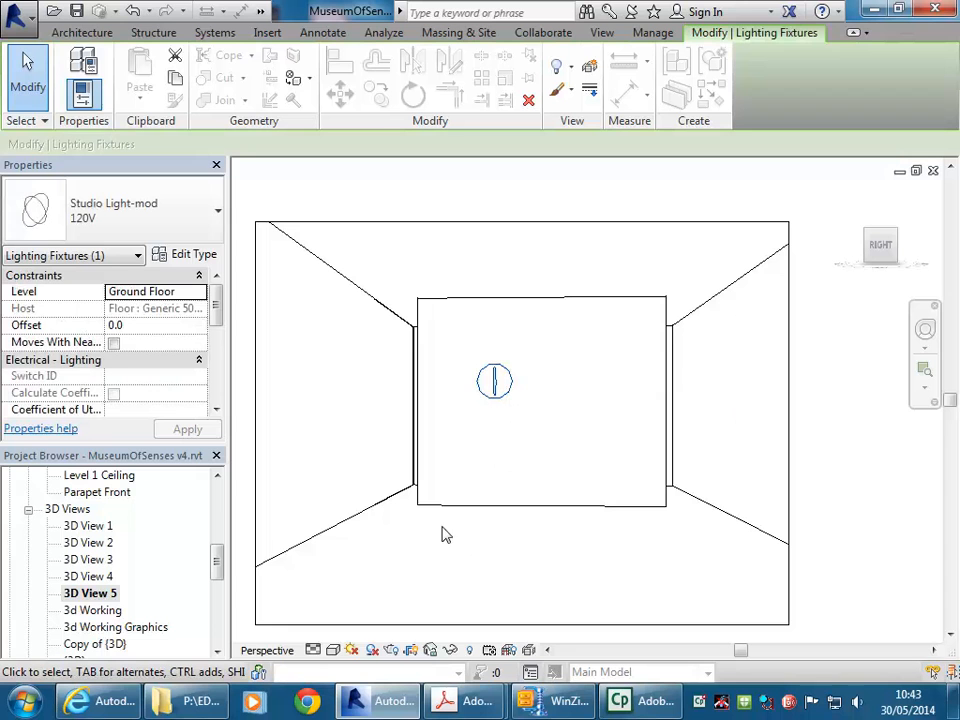
{"action": "left_click", "coordinate": [193, 256]}
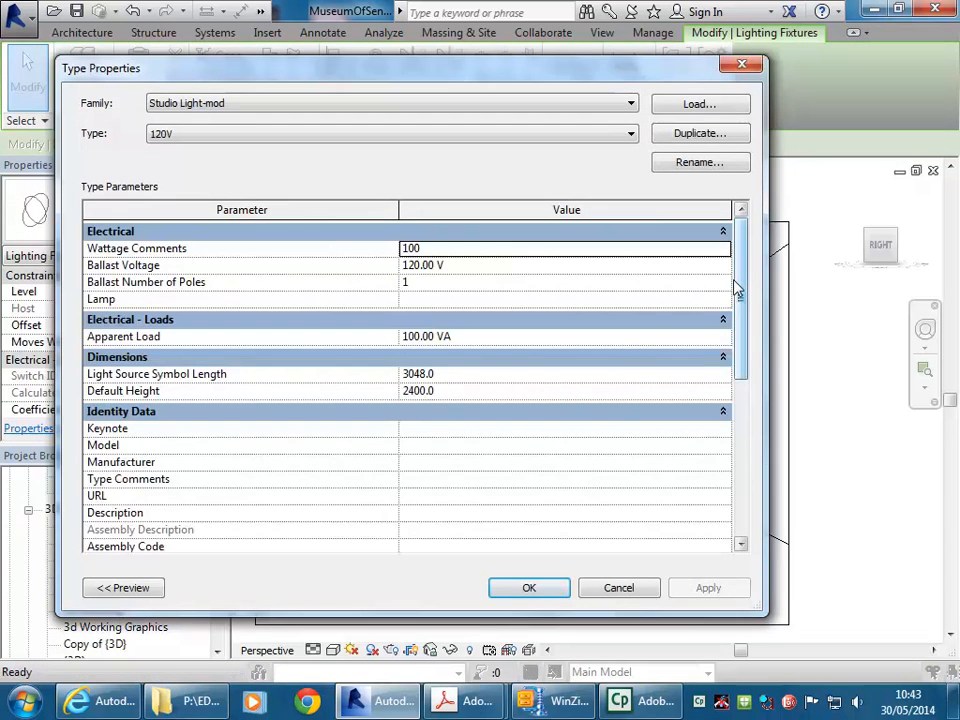
{"action": "left_click_drag", "start_coordinate": [738, 286], "coordinate": [739, 452]}
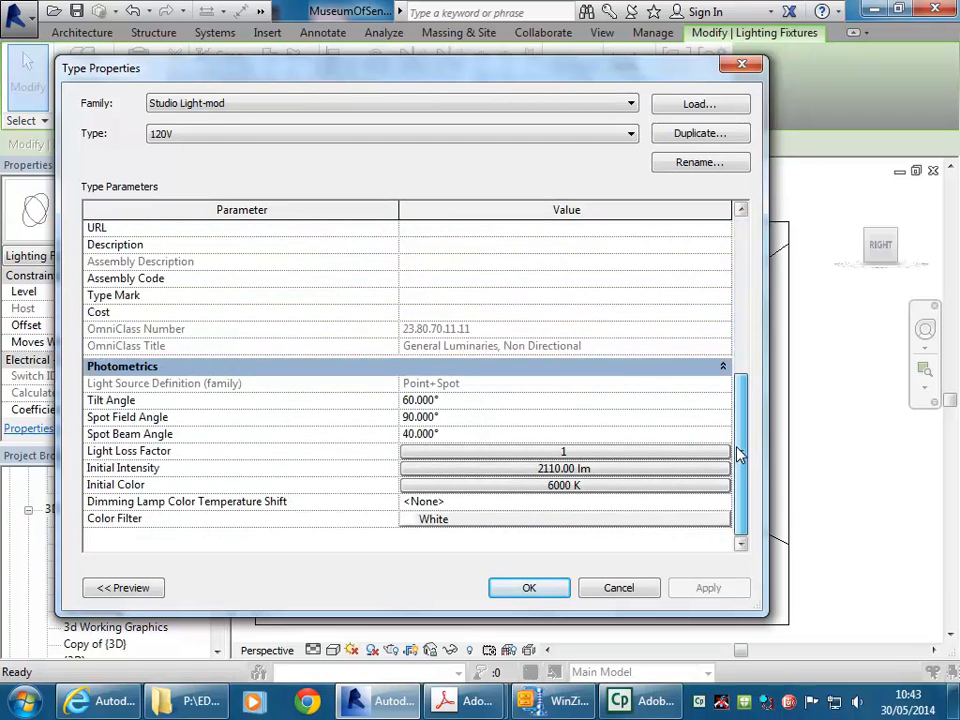
{"action": "left_click", "coordinate": [487, 455]}
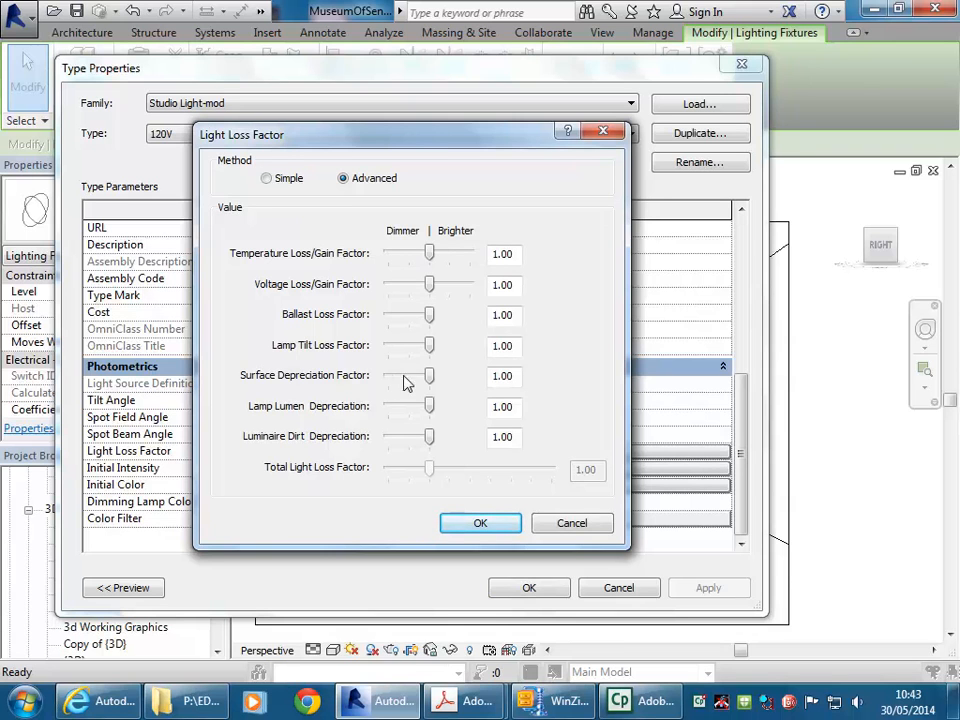
{"action": "left_click", "coordinate": [556, 524]}
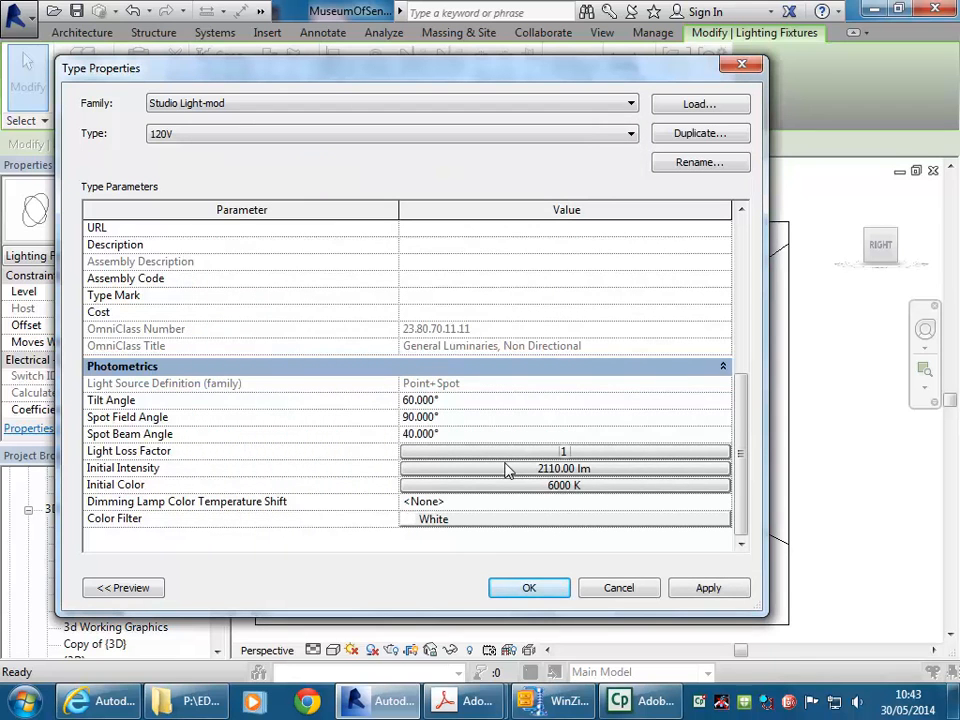
{"action": "left_click", "coordinate": [533, 591]}
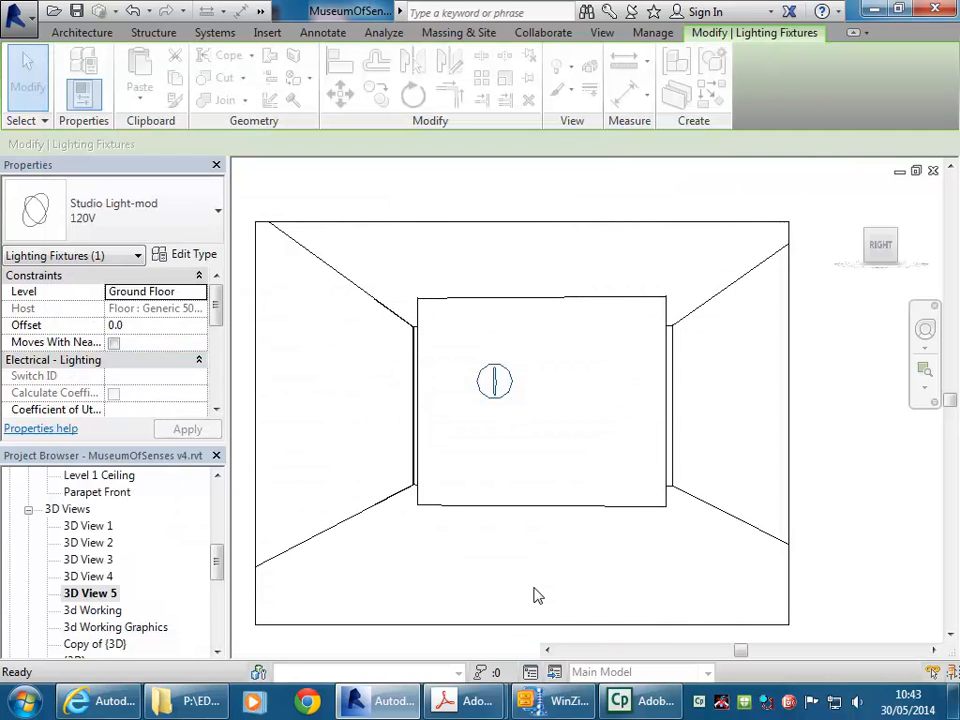
{"action": "key", "text": "Escape"}
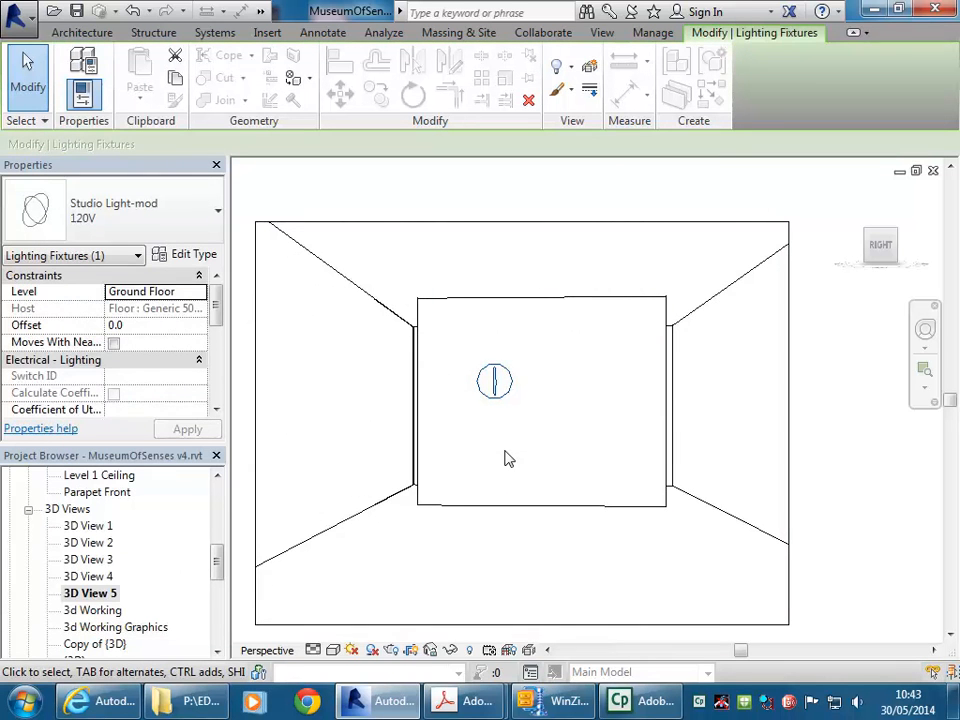
{"action": "left_click", "coordinate": [507, 457]}
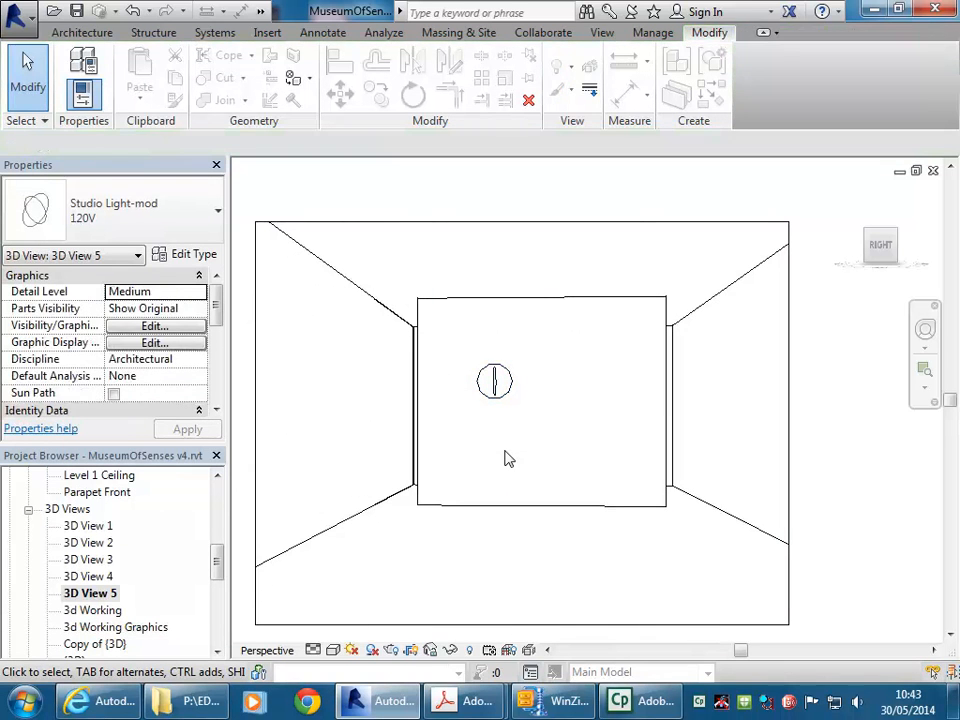
{"action": "left_click", "coordinate": [509, 398]}
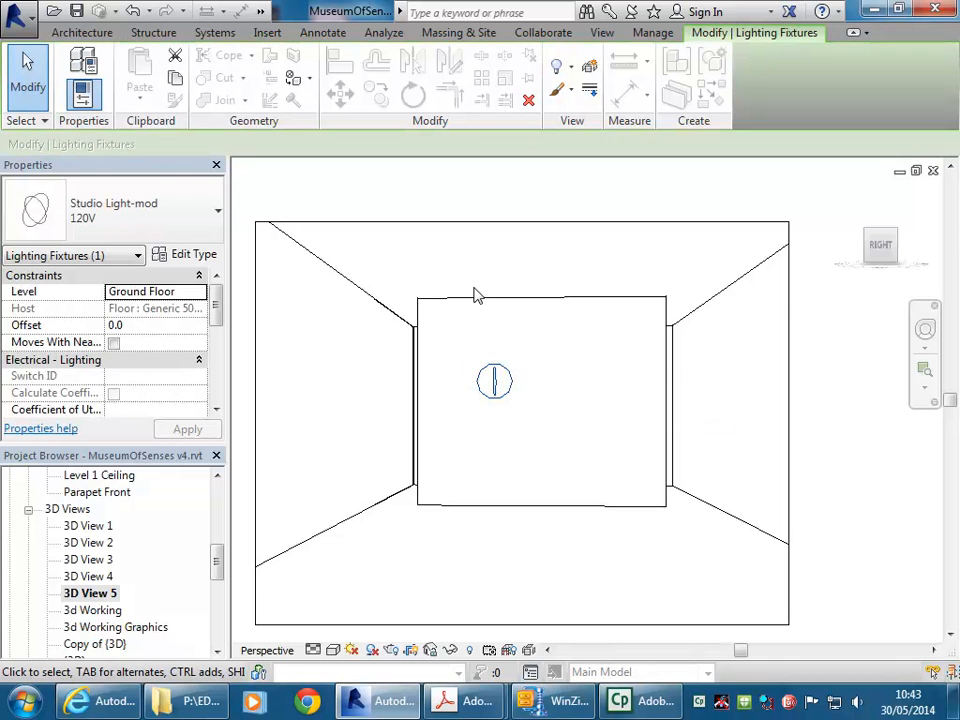
{"action": "left_click", "coordinate": [514, 445]}
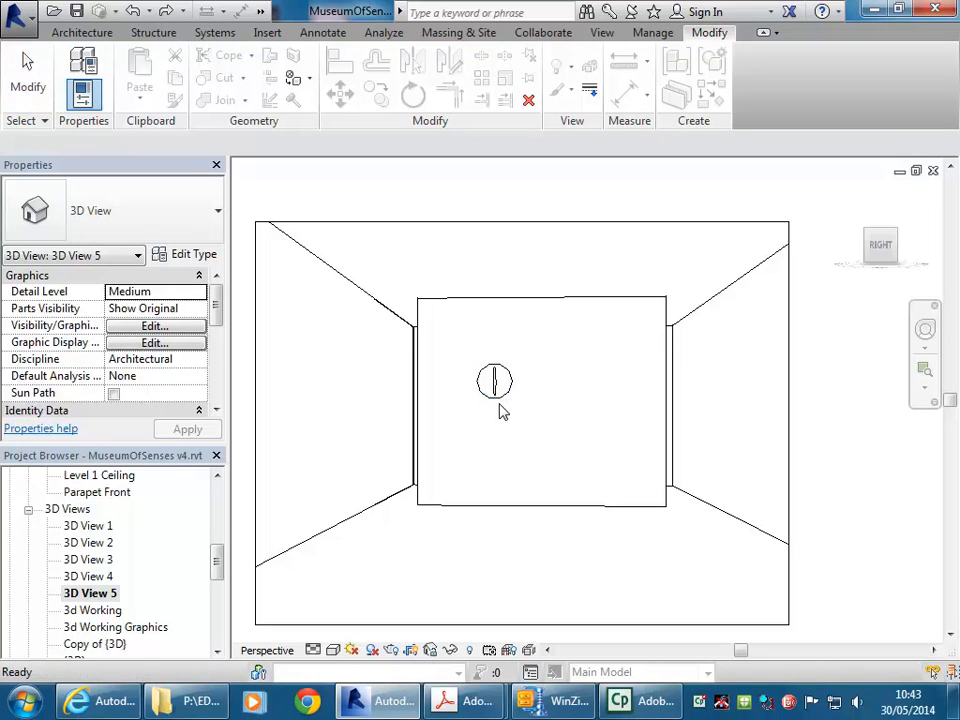
Undo the recent commands back through the three deletions to restore the ceiling downlights, and delete the studio light
{"action": "left_click", "coordinate": [149, 12]}
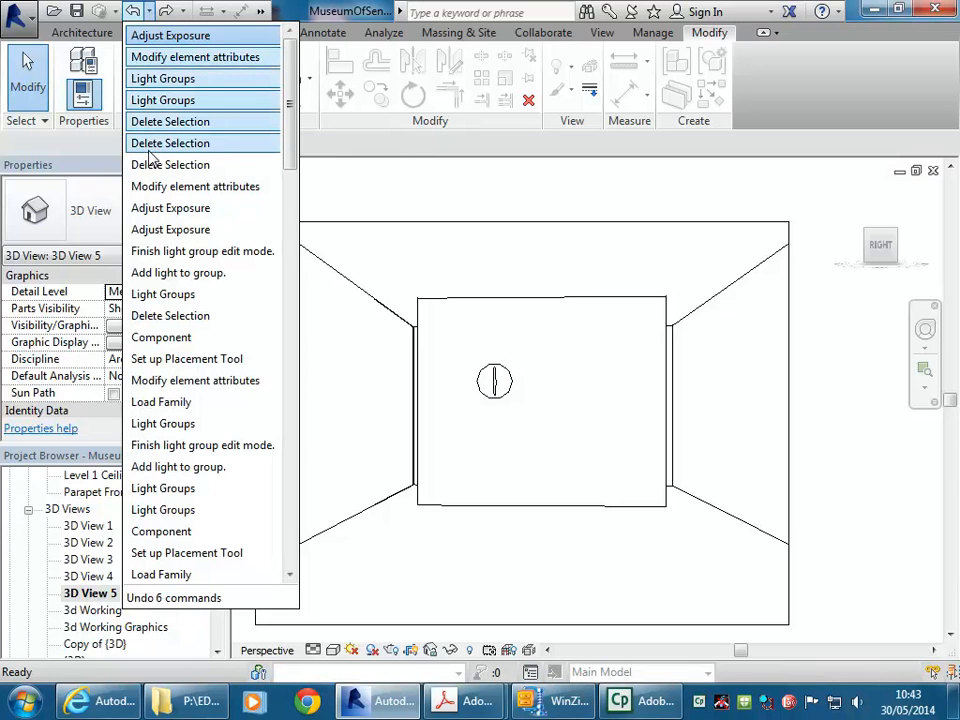
{"action": "left_click", "coordinate": [150, 172]}
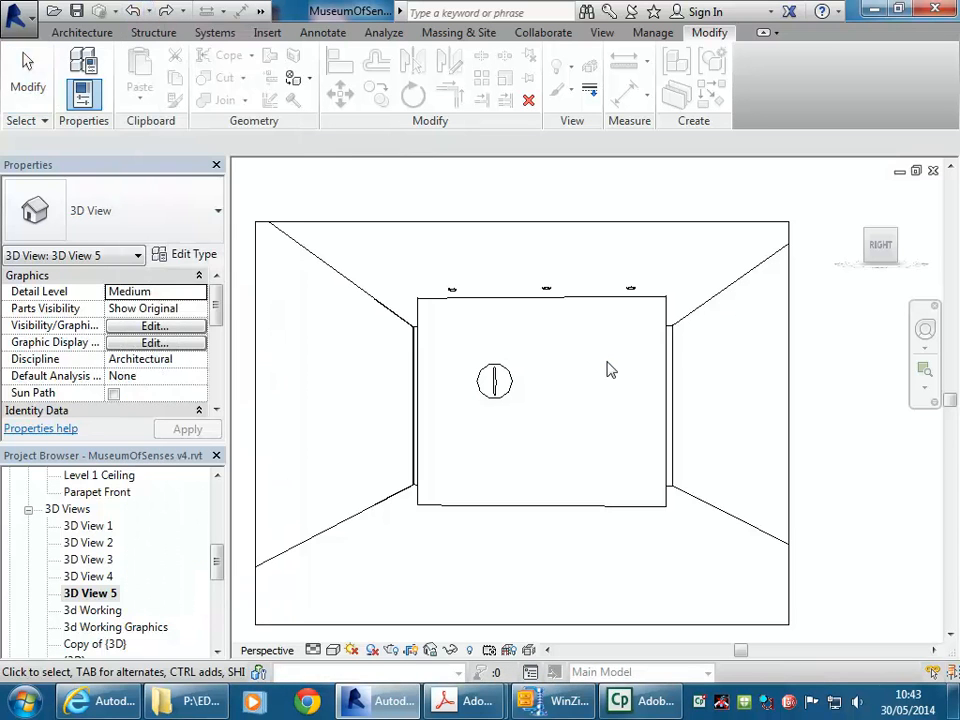
{"action": "left_click", "coordinate": [501, 400]}
{"action": "key", "text": "Delete"}
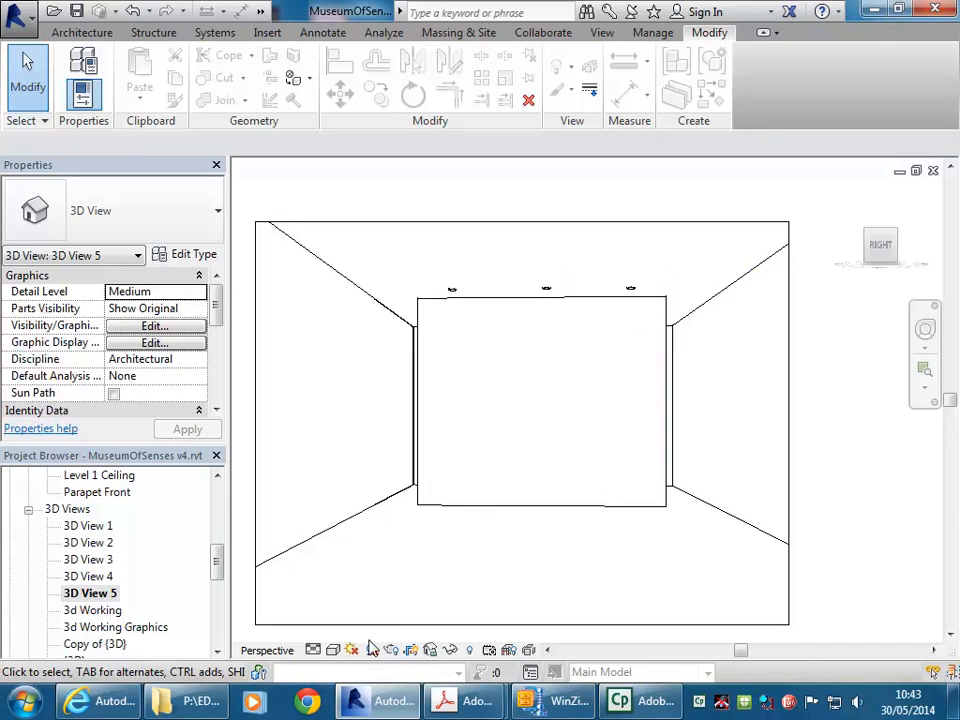
Set the initial color preset of the recessed downlight type to D50 Reference White
{"action": "left_click", "coordinate": [451, 293]}
{"action": "left_click", "coordinate": [194, 257]}
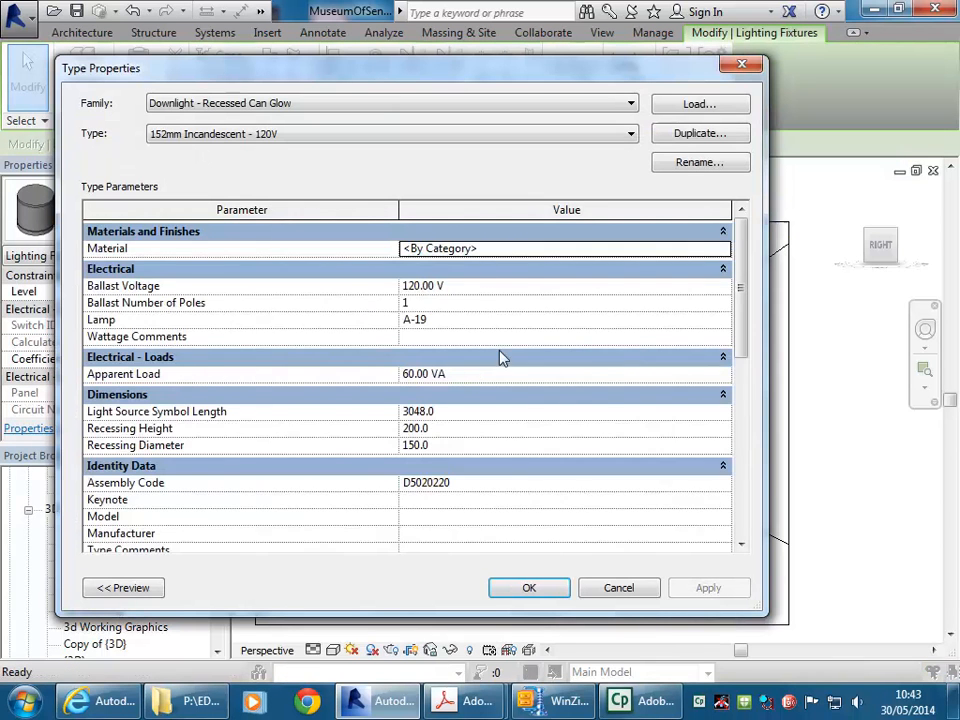
{"action": "left_click_drag", "start_coordinate": [739, 294], "coordinate": [741, 467]}
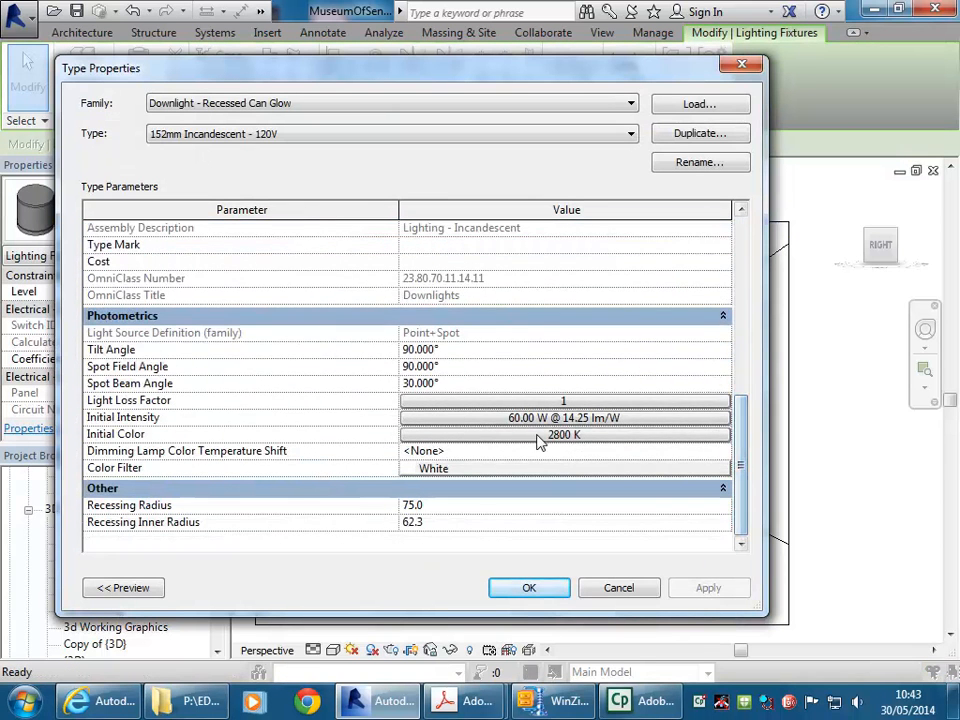
{"action": "left_click", "coordinate": [536, 435]}
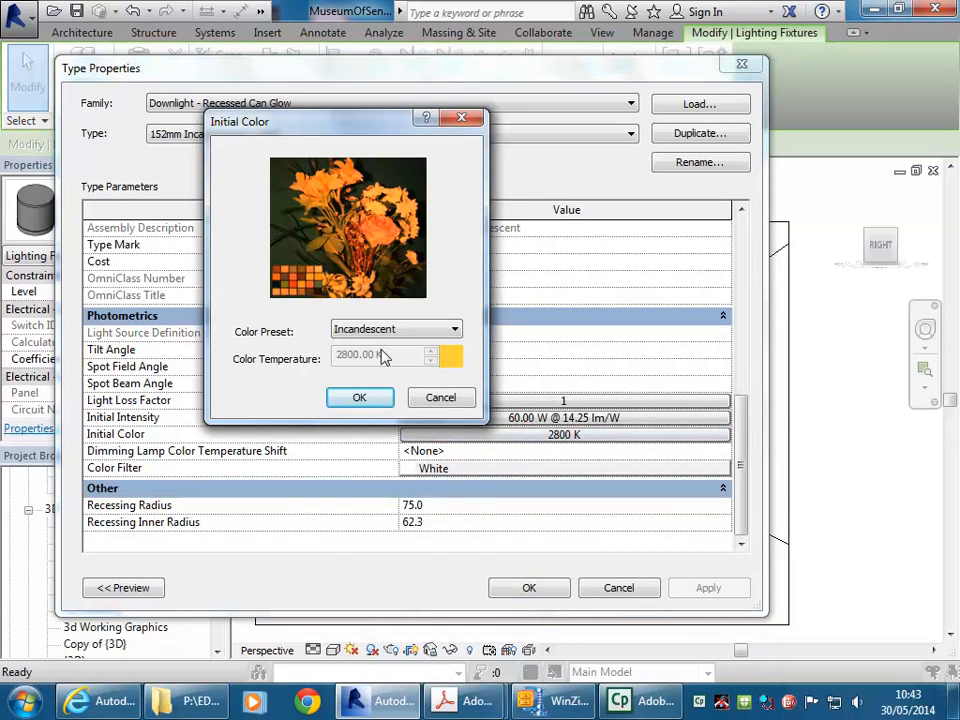
{"action": "left_click", "coordinate": [386, 330]}
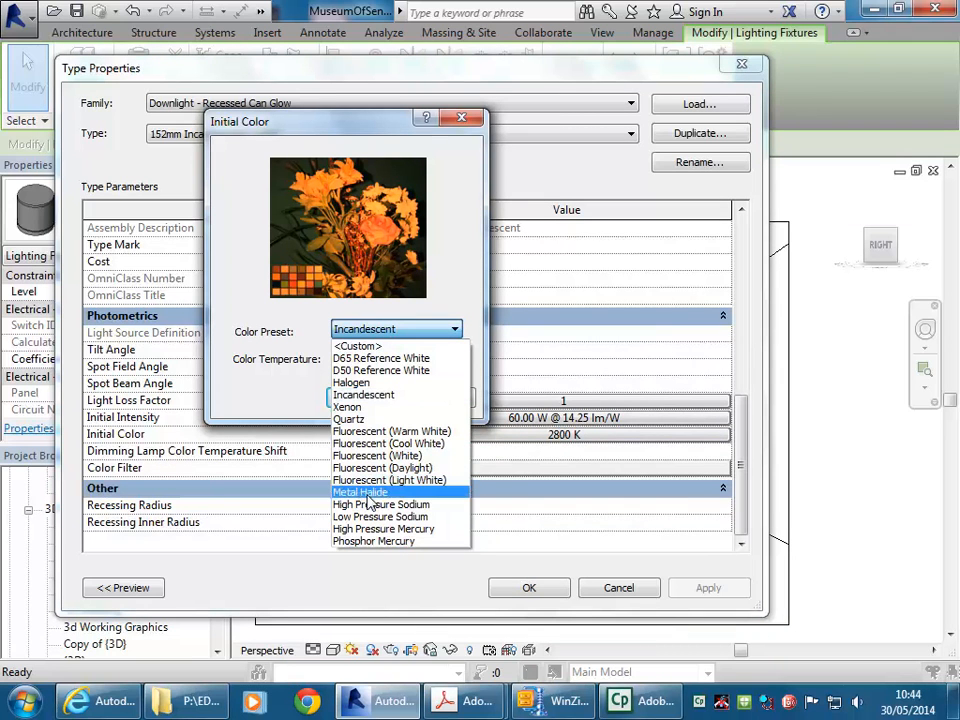
{"action": "left_click", "coordinate": [374, 376]}
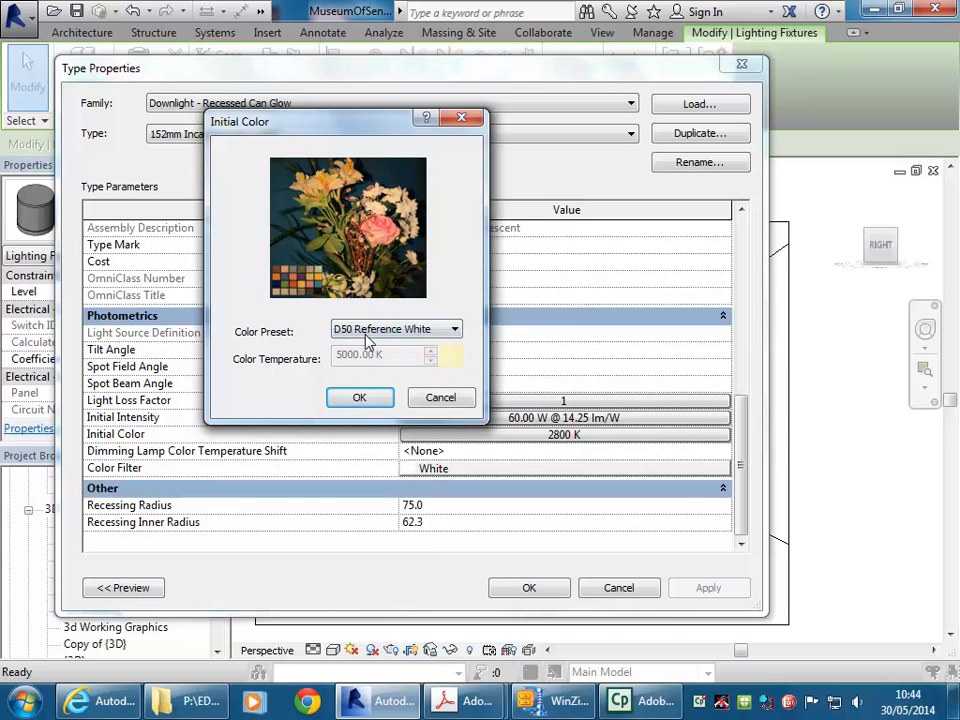
Try the D65 Reference White preset for the downlight's initial color and go back to D50 Reference White
{"action": "left_click", "coordinate": [368, 340]}
{"action": "left_click", "coordinate": [366, 358]}
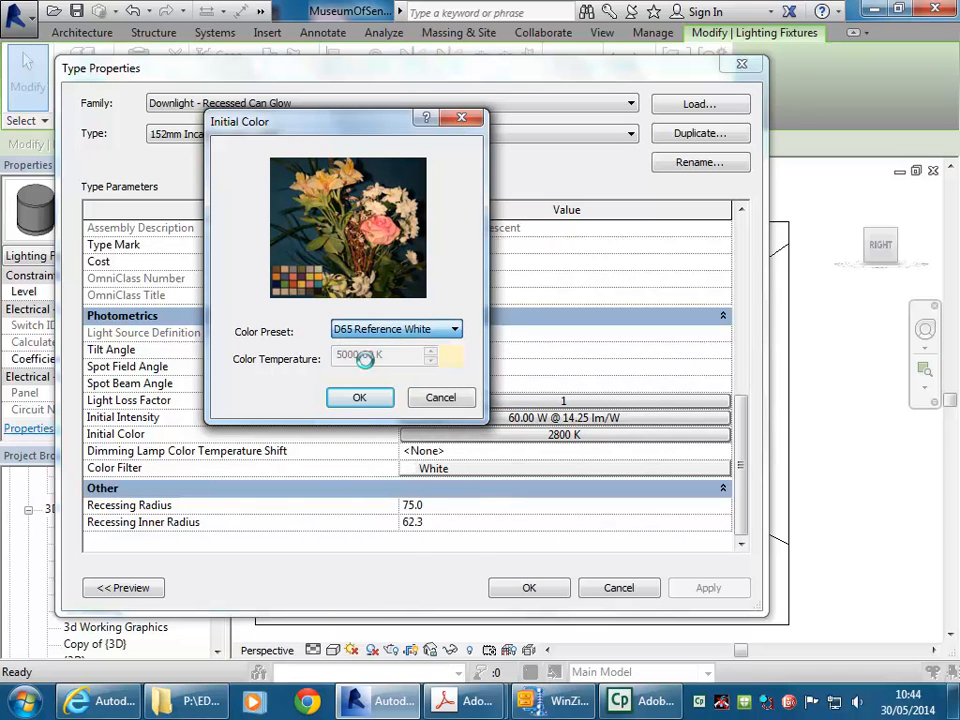
{"action": "left_click", "coordinate": [385, 331]}
{"action": "left_click", "coordinate": [372, 365]}
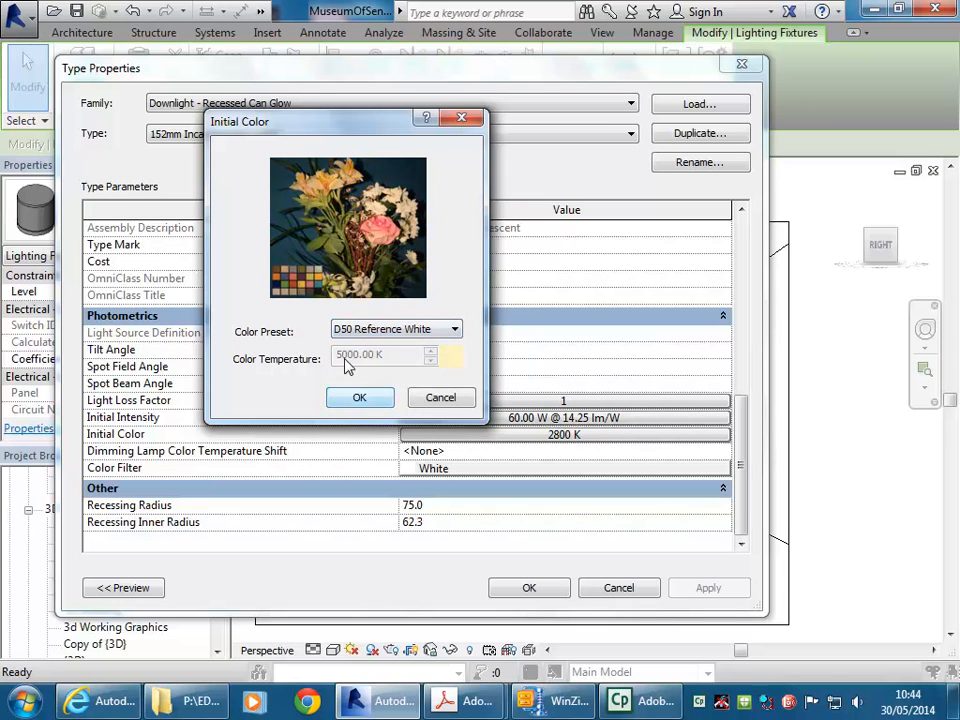
Confirm the downlight's initial color and its type properties, and clear the selection
{"action": "left_click", "coordinate": [348, 399]}
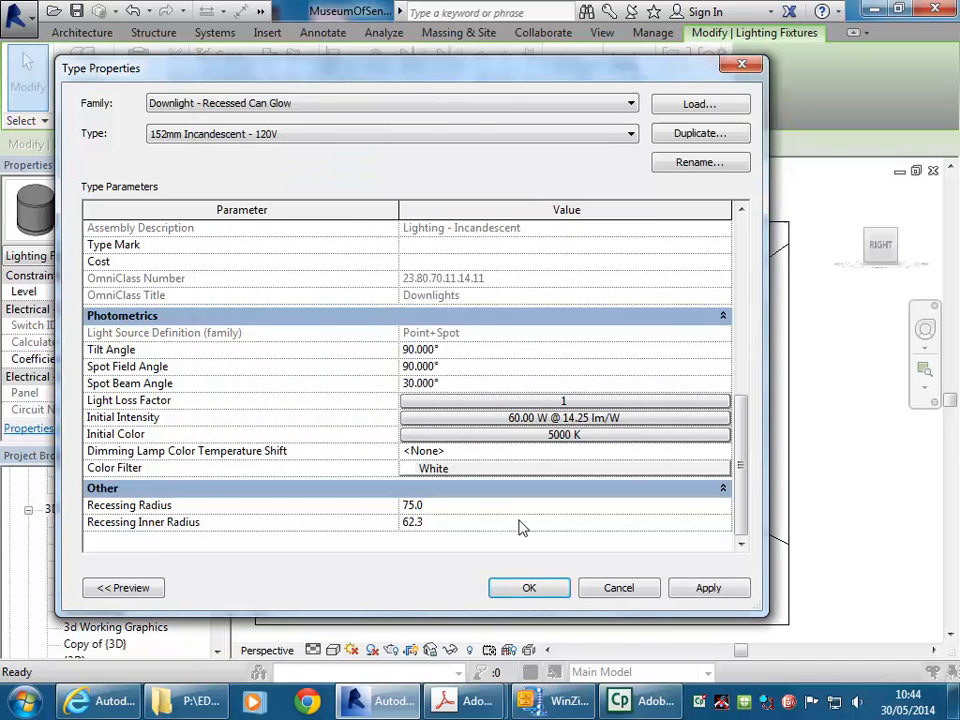
{"action": "left_click", "coordinate": [529, 587]}
{"action": "key", "text": "Escape"}
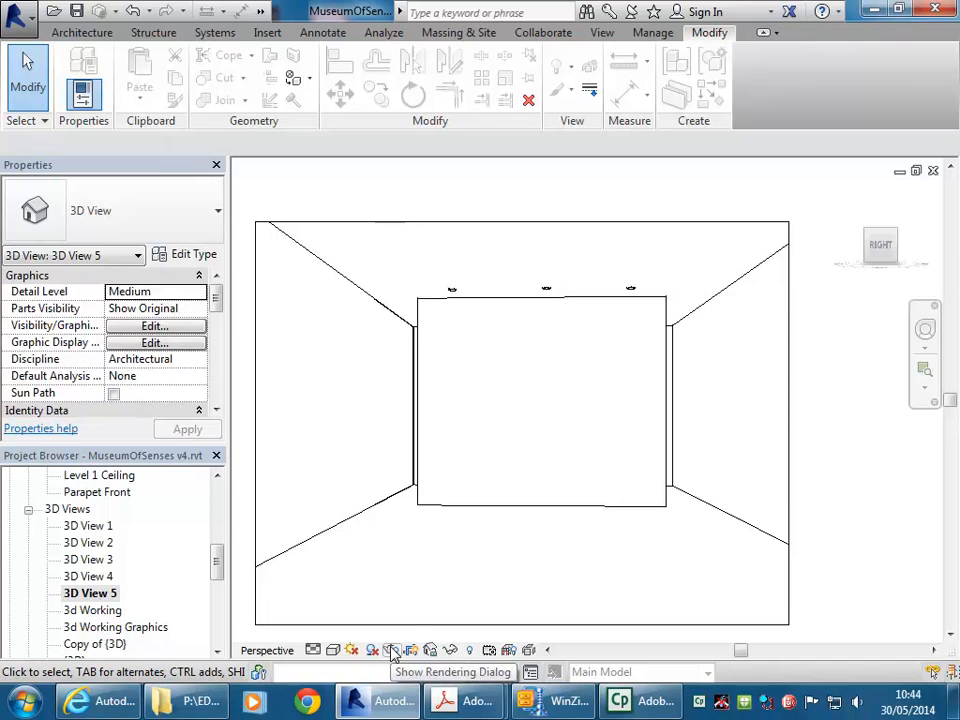
Select only the room's floor, removing the adjoining right-hand wall from the window selection
{"action": "left_click", "coordinate": [450, 508]}
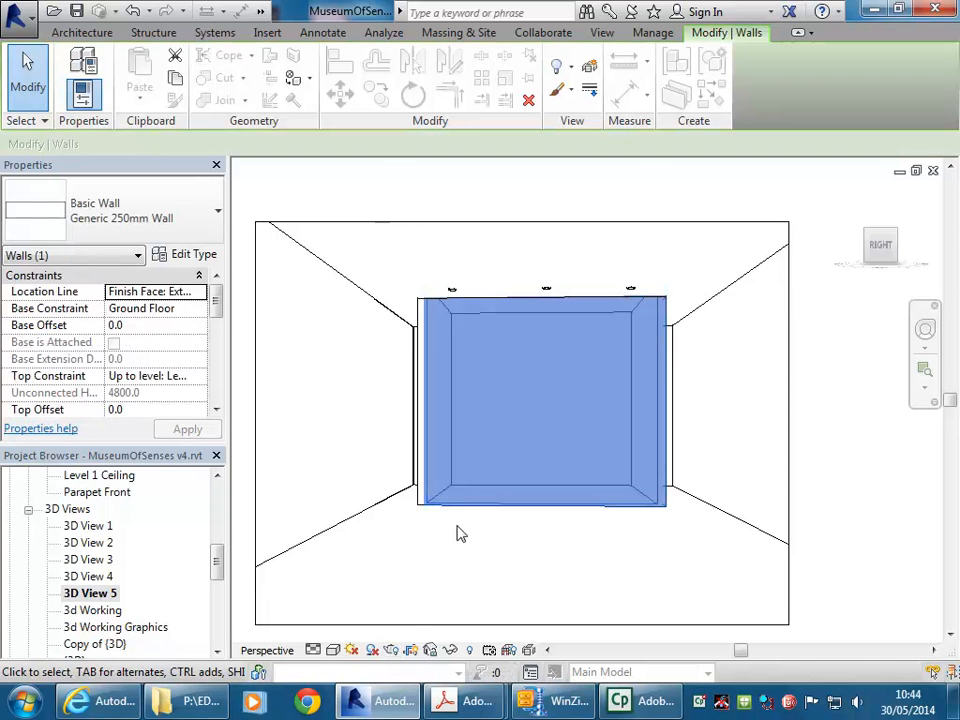
{"action": "left_click", "coordinate": [424, 536]}
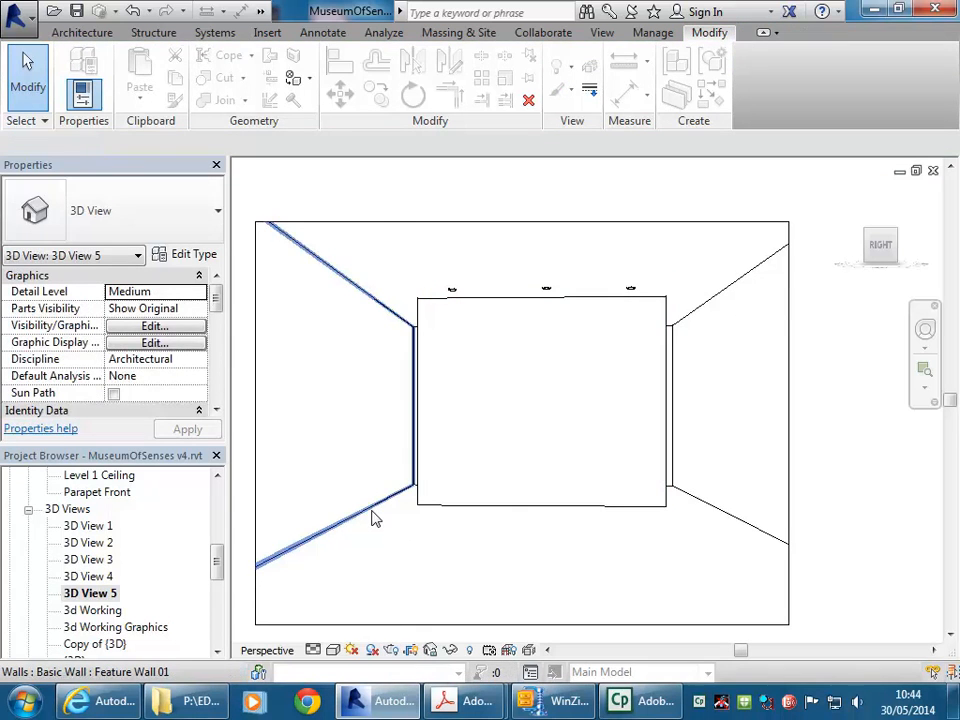
{"action": "key", "text": "Tab"}
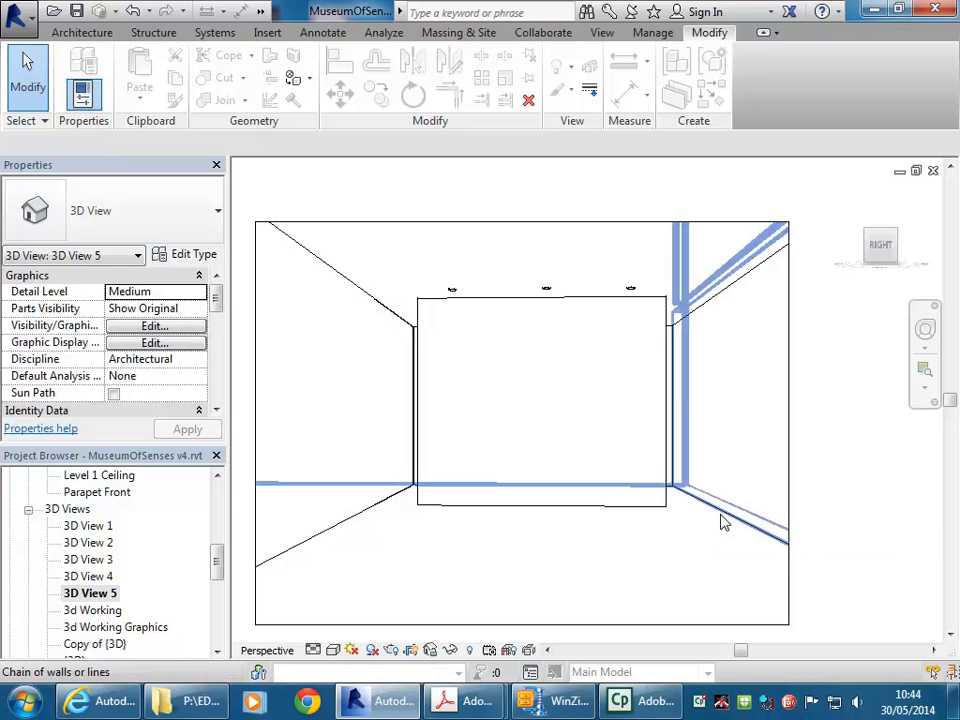
{"action": "key", "text": "Tab"}
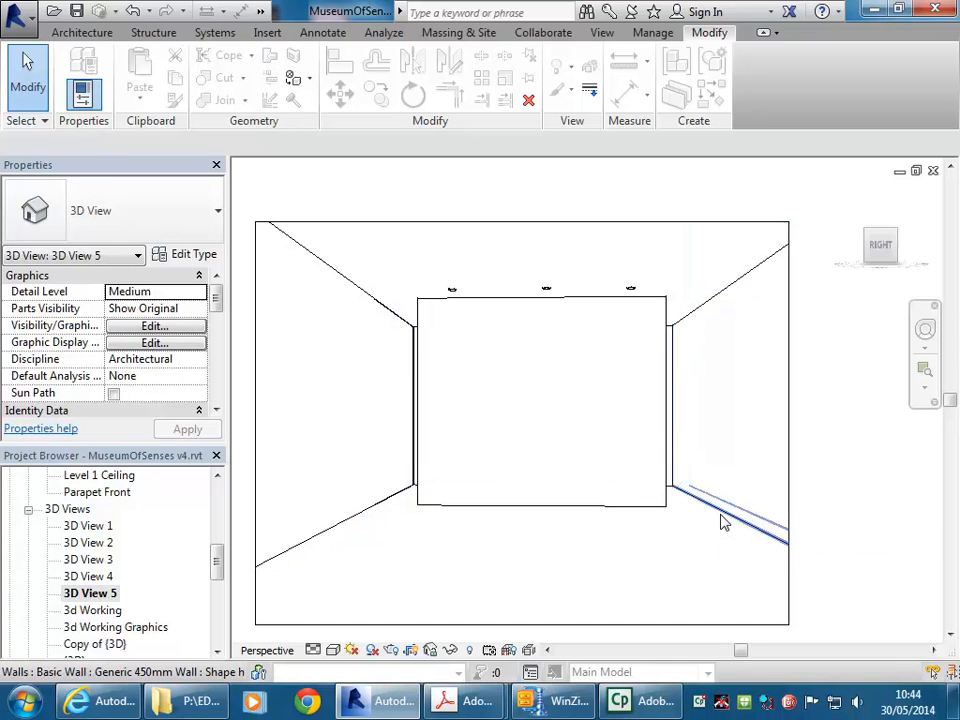
{"action": "left_click_drag", "start_coordinate": [744, 547], "coordinate": [716, 478]}
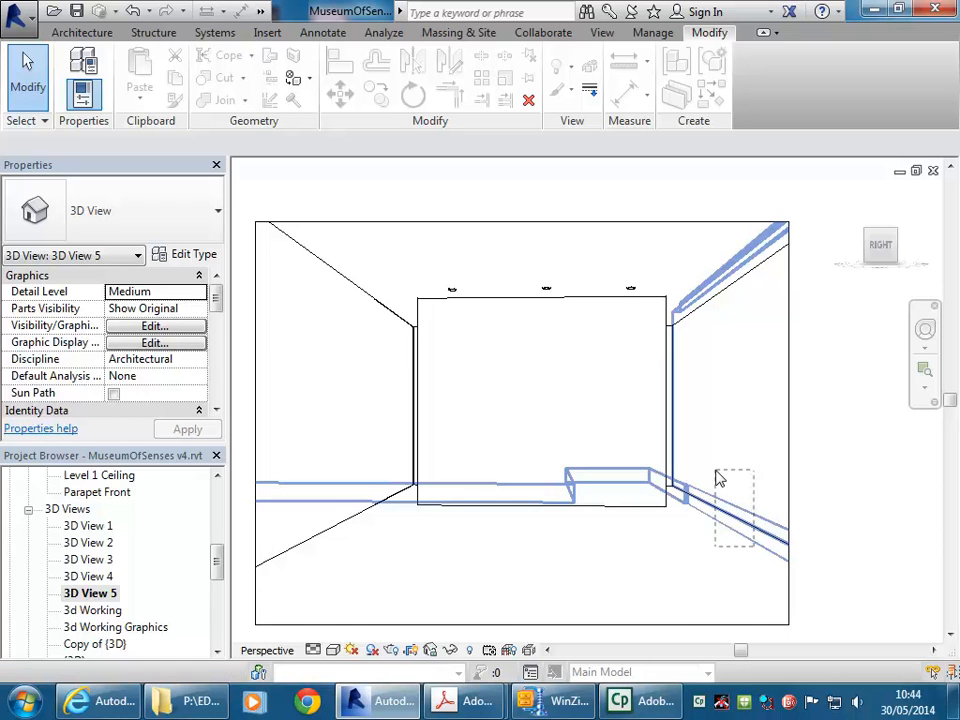
{"action": "left_click_drag", "start_coordinate": [716, 478], "coordinate": [716, 478]}
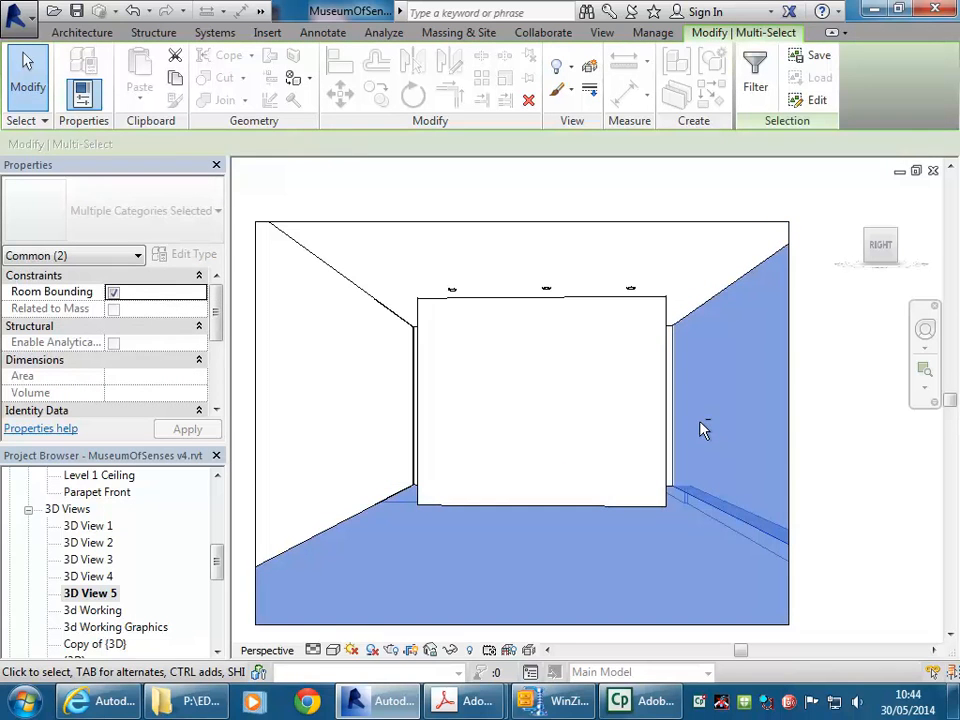
{"action": "left_click", "coordinate": [722, 516], "text": "shift"}
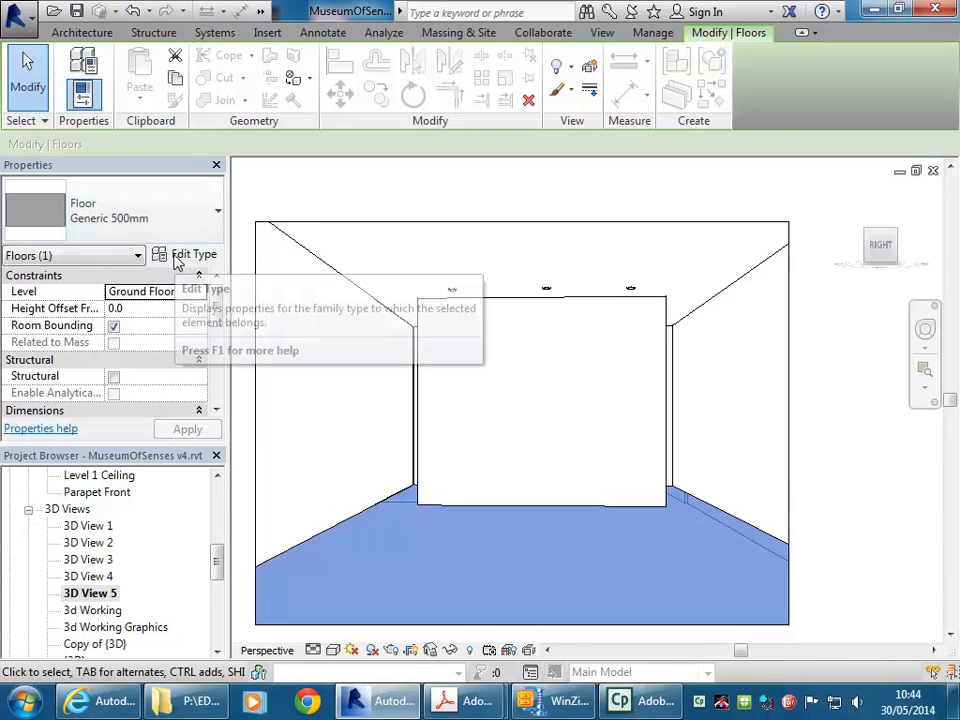
Duplicate the floor's Generic 500mm type under the name Ground Floor Slab
{"action": "left_click", "coordinate": [186, 262]}
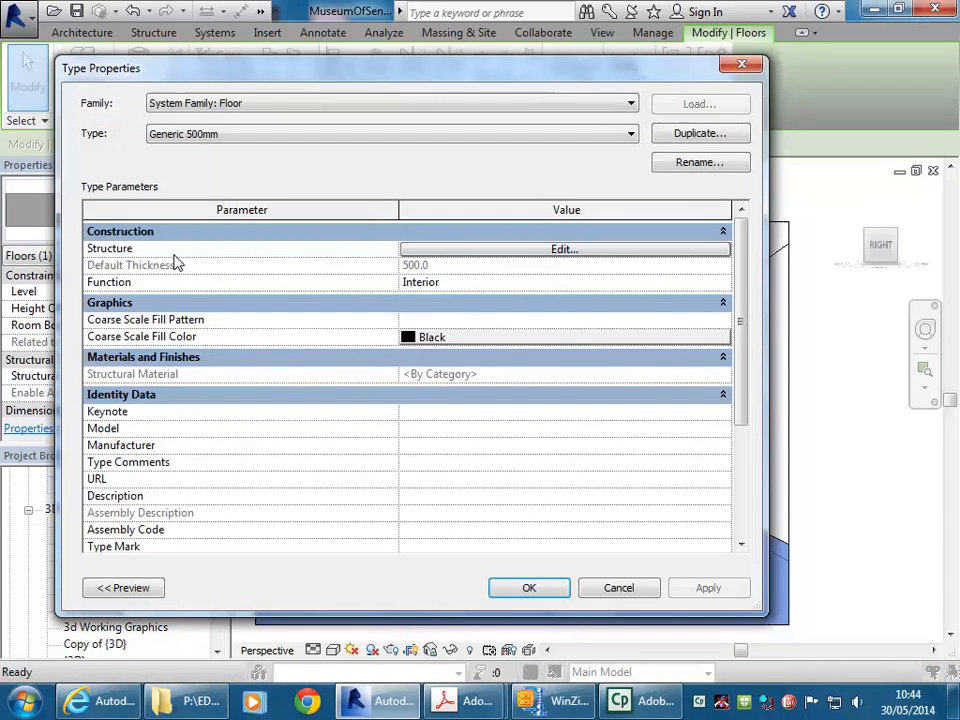
{"action": "left_click", "coordinate": [690, 135]}
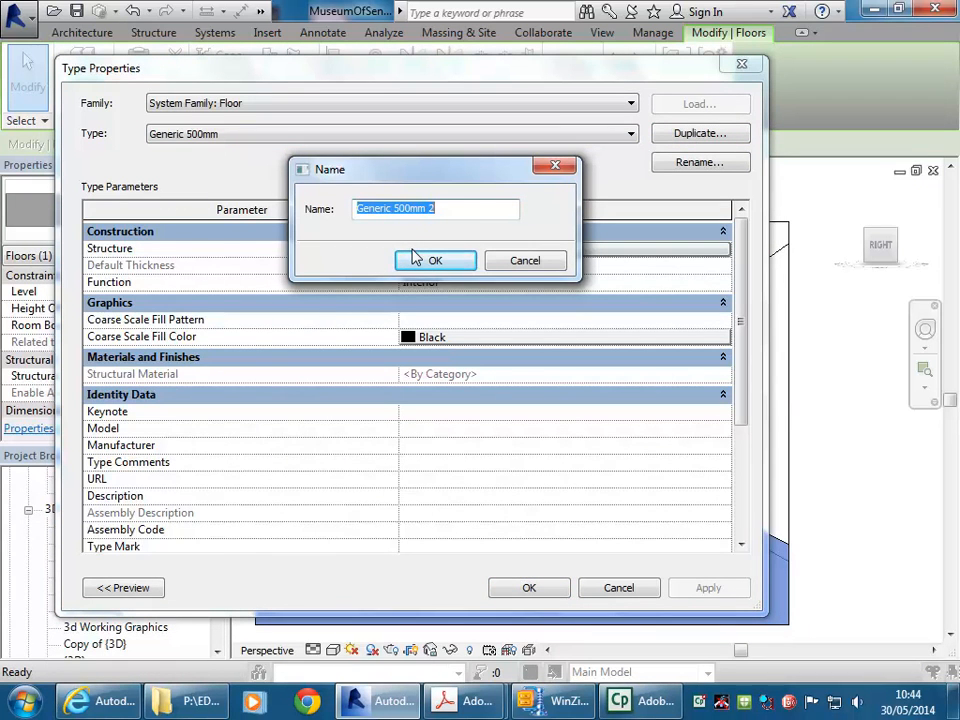
{"action": "type", "text": "Ground Floor"}
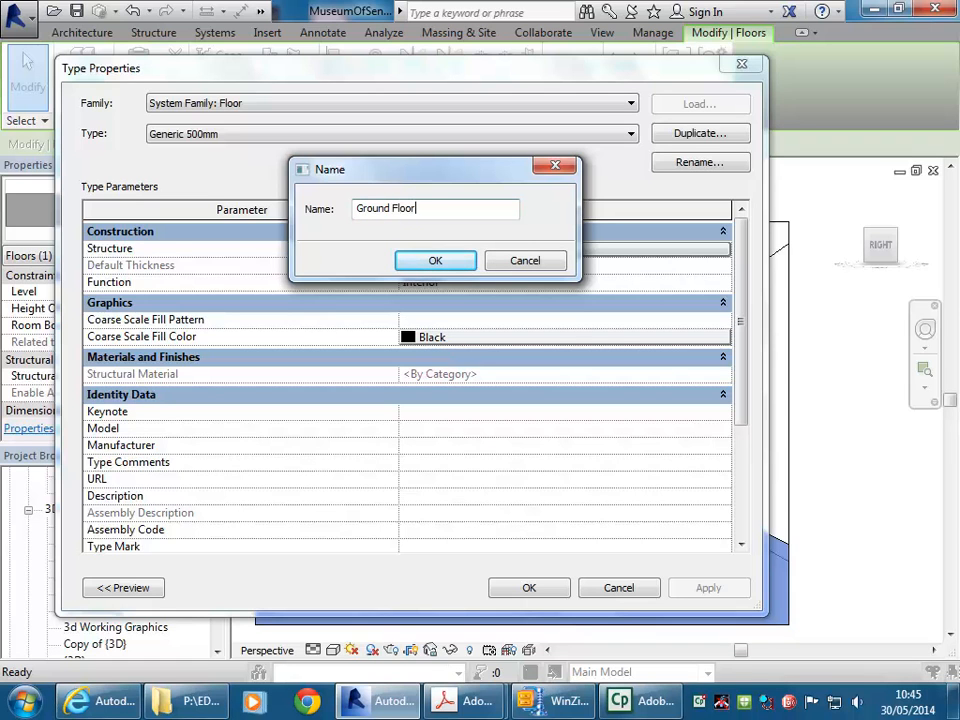
{"action": "type", "text": " Slab"}
{"action": "left_click", "coordinate": [401, 268]}
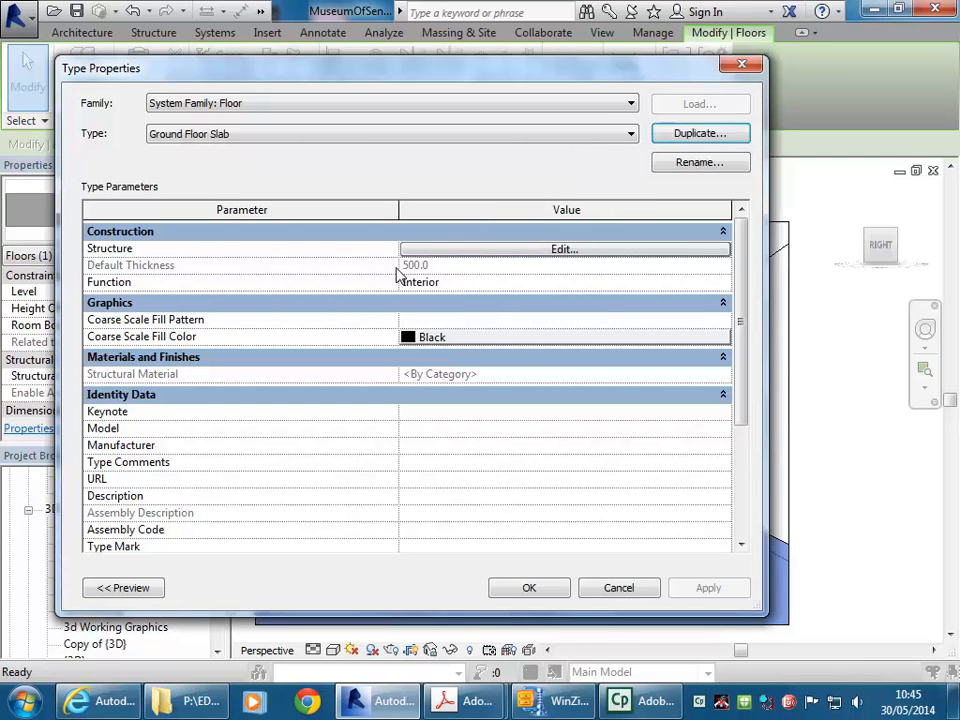
Open the Ground Floor Slab type's structure and set its structural layer's thickness to 300 mm
{"action": "left_click", "coordinate": [496, 250]}
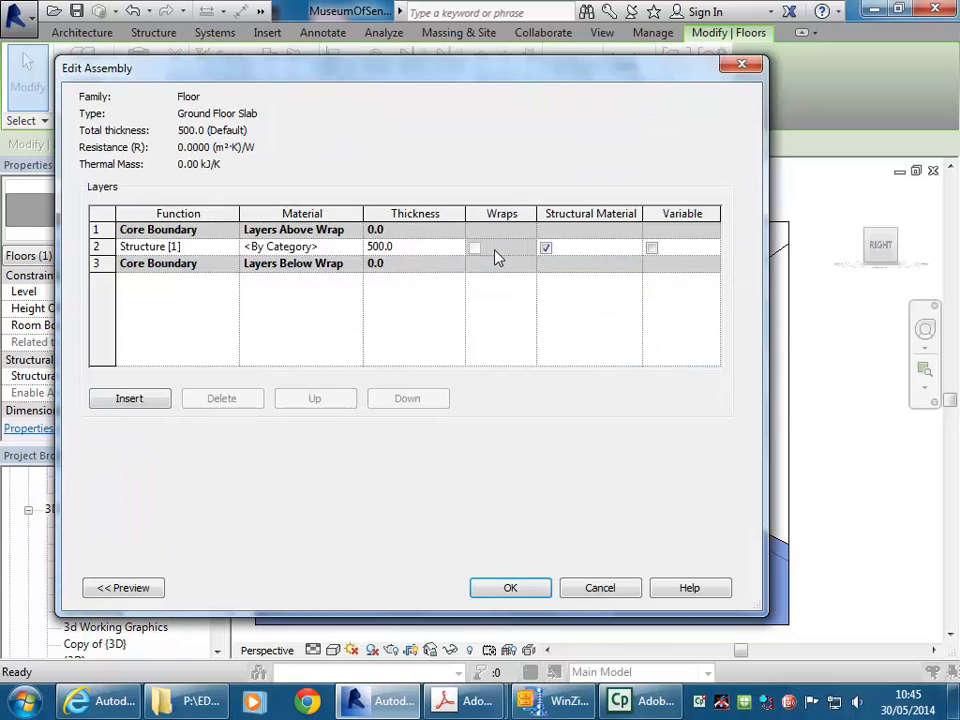
{"action": "left_click", "coordinate": [325, 248]}
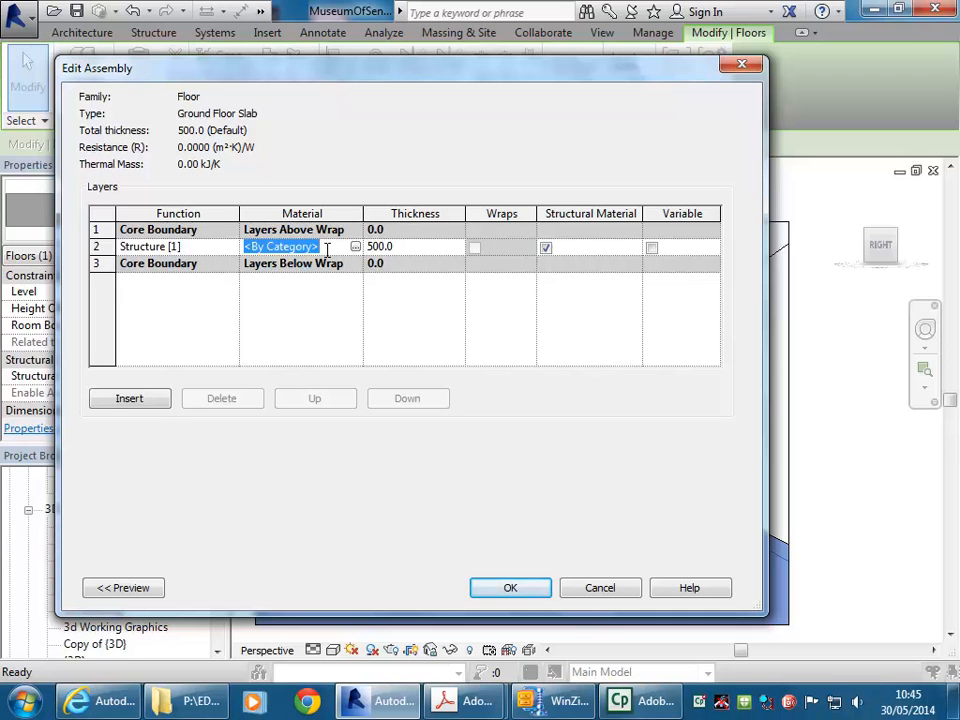
{"action": "left_click", "coordinate": [199, 246]}
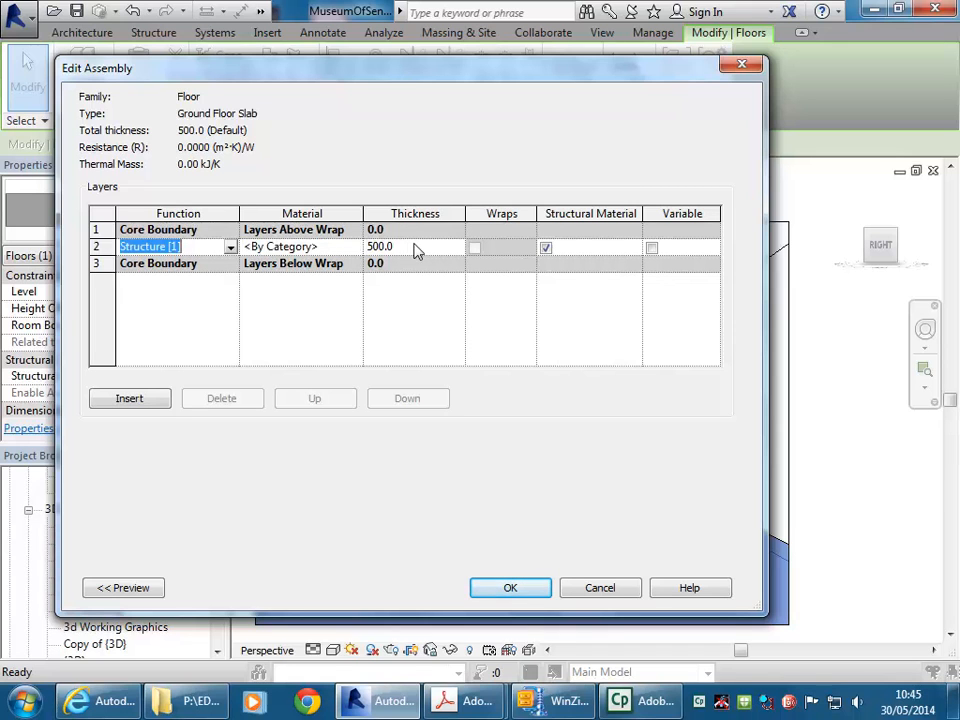
{"action": "left_click", "coordinate": [415, 247]}
{"action": "left_click_drag", "start_coordinate": [375, 240], "coordinate": [338, 248]}
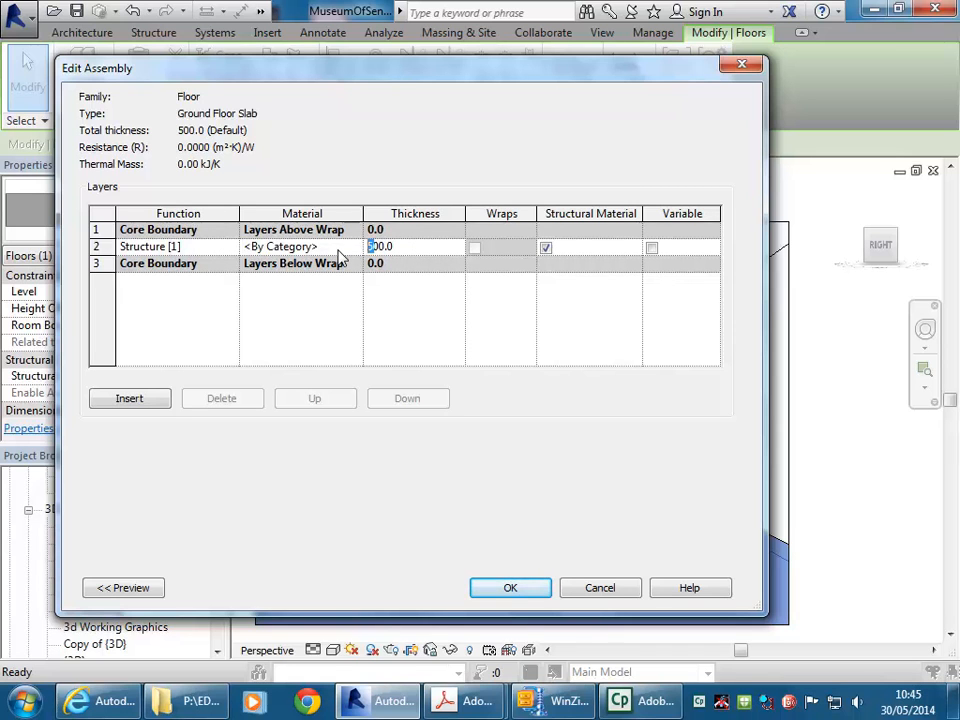
{"action": "type", "text": "3"}
{"action": "left_click", "coordinate": [333, 246]}
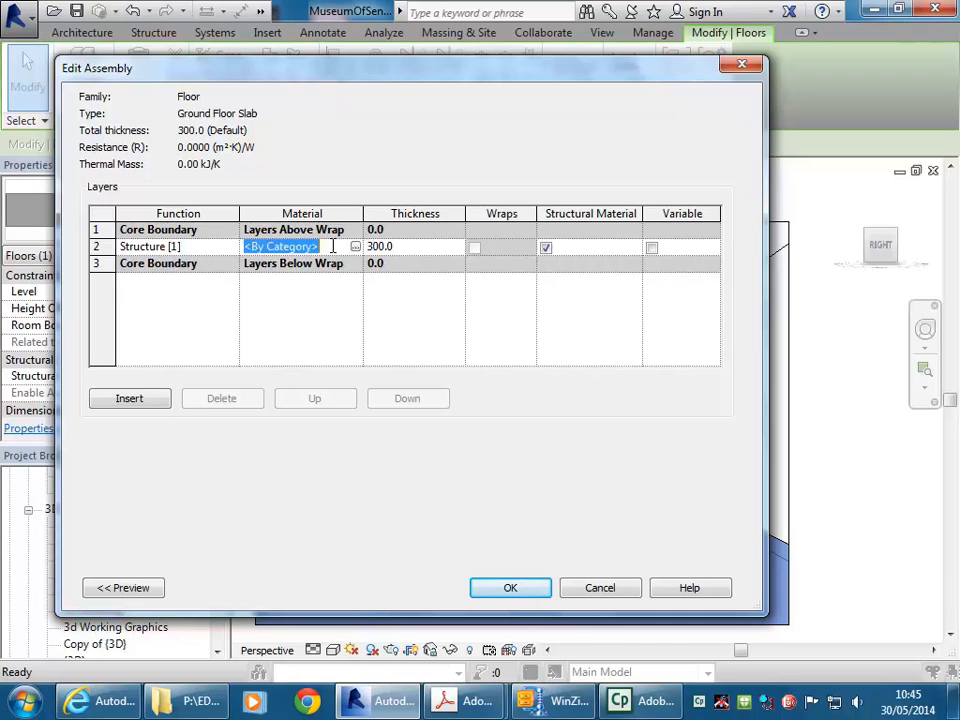
Insert a new layer into the floor assembly and move it above the upper core boundary
{"action": "left_click", "coordinate": [203, 246]}
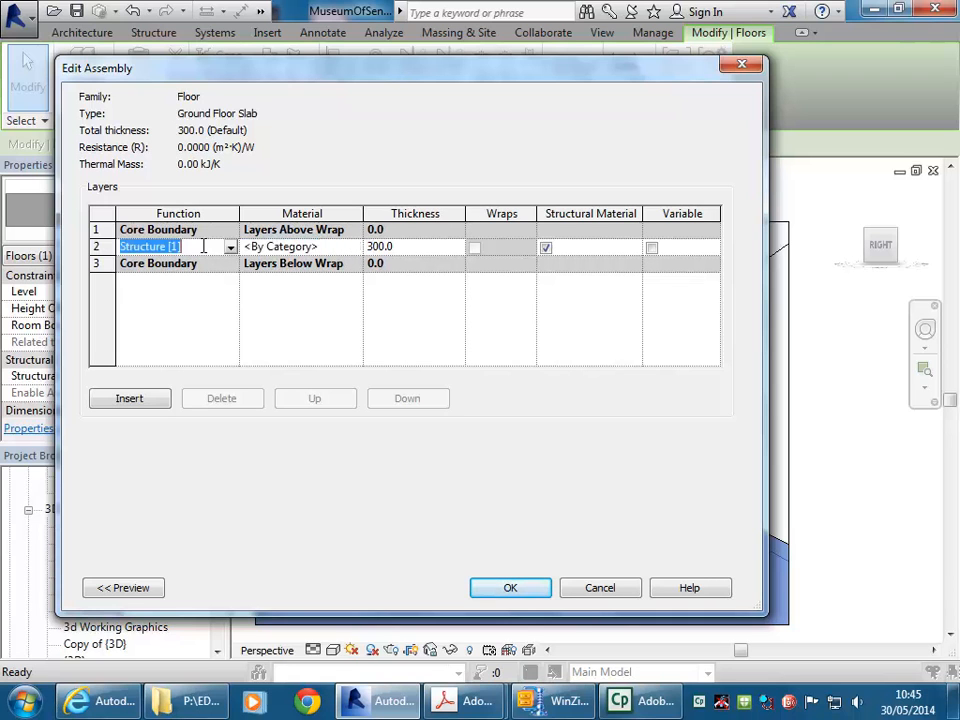
{"action": "left_click", "coordinate": [120, 403]}
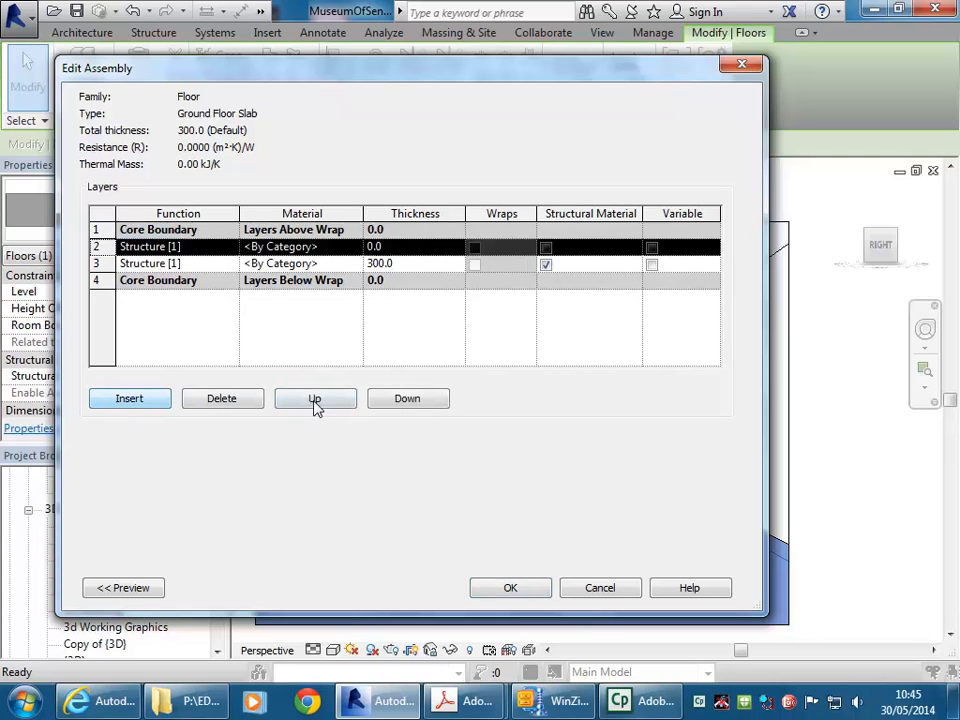
{"action": "left_click", "coordinate": [345, 404]}
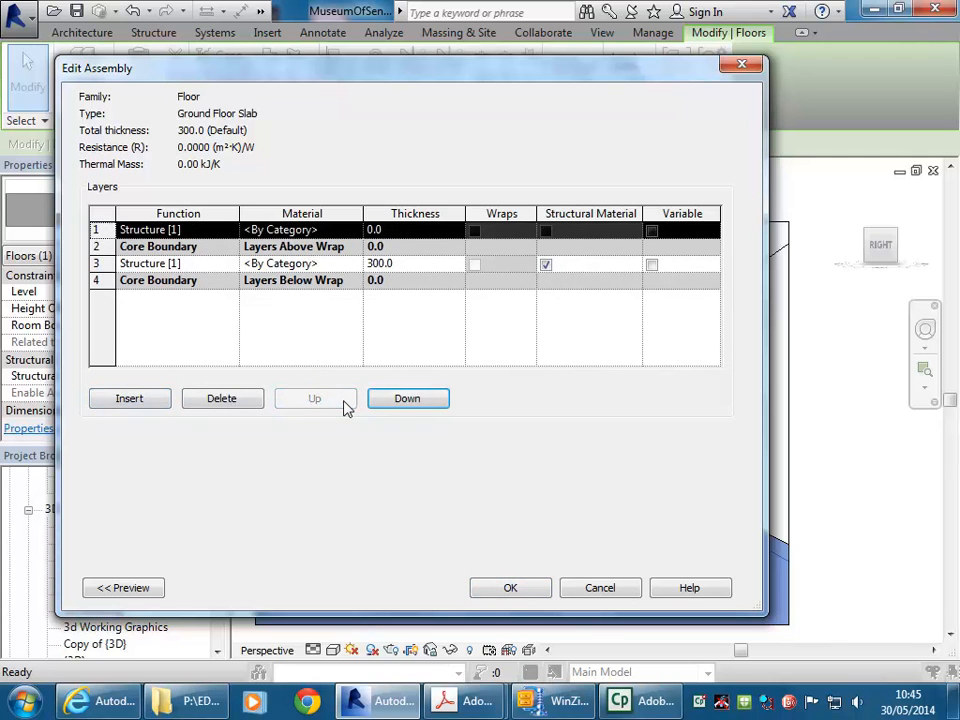
Give the new uppermost layer a thickness of 40 mm and the function Finish 1 [4]
{"action": "left_click", "coordinate": [425, 231]}
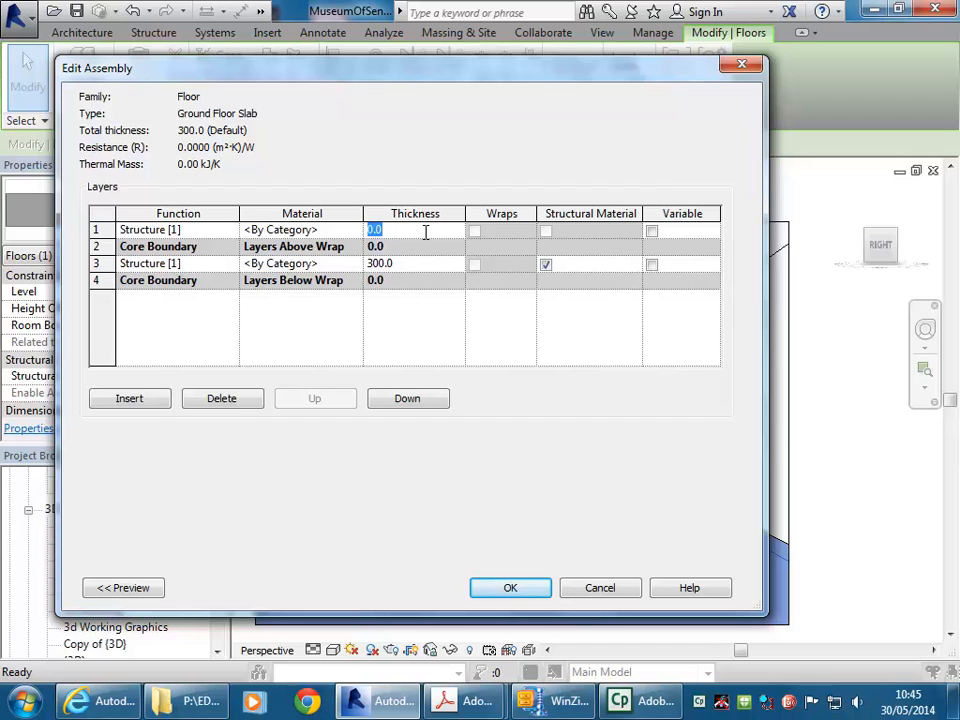
{"action": "type", "text": "40"}
{"action": "left_click", "coordinate": [420, 266]}
{"action": "left_click", "coordinate": [205, 229]}
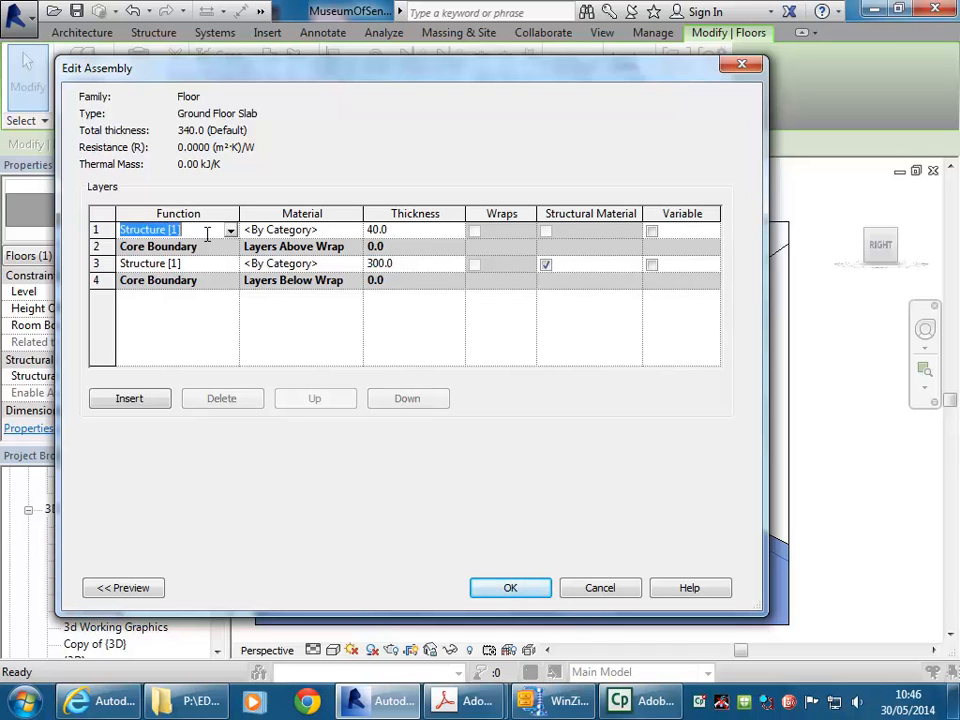
{"action": "left_click", "coordinate": [230, 230]}
{"action": "left_click", "coordinate": [150, 289]}
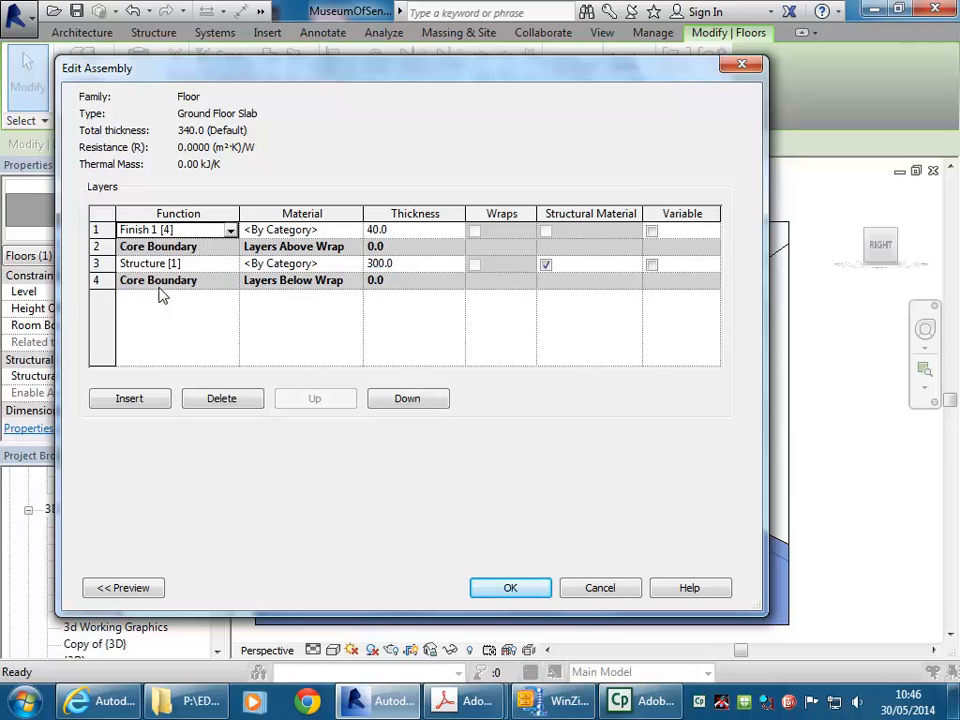
Browse the project materials for the finish layer and duplicate the material Wall material 1
{"action": "left_click", "coordinate": [295, 231]}
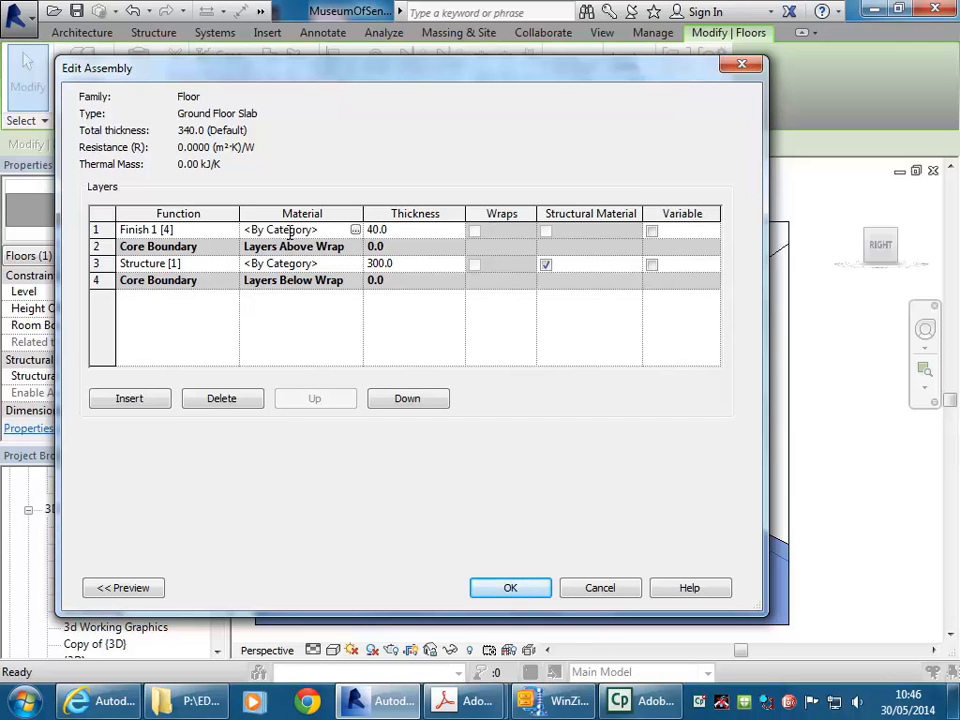
{"action": "left_click", "coordinate": [356, 231]}
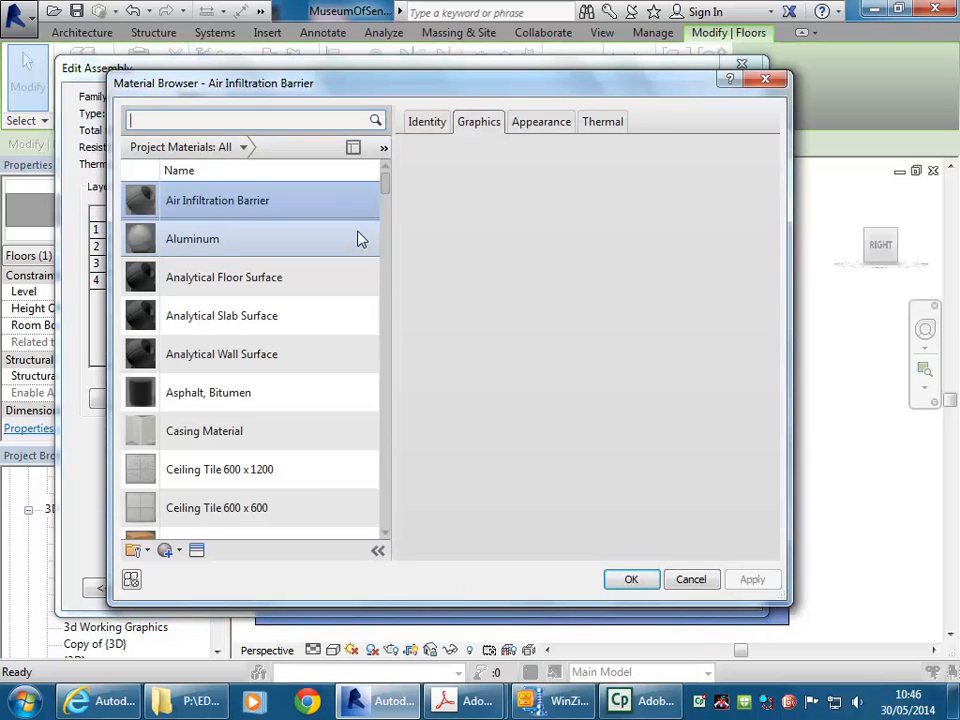
{"action": "mouse_move", "coordinate": [386, 188]}
{"action": "left_mouse_down"}
{"action": "mouse_move", "coordinate": [385, 289]}
{"action": "mouse_move", "coordinate": [393, 171]}
{"action": "left_mouse_up"}
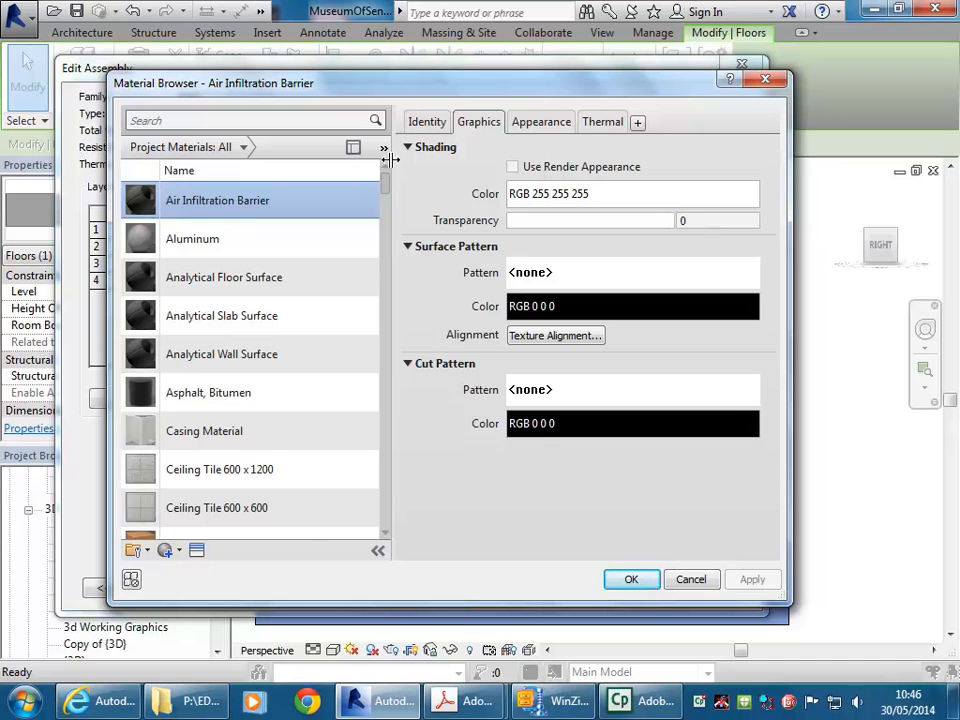
{"action": "left_click_drag", "start_coordinate": [386, 193], "coordinate": [389, 292]}
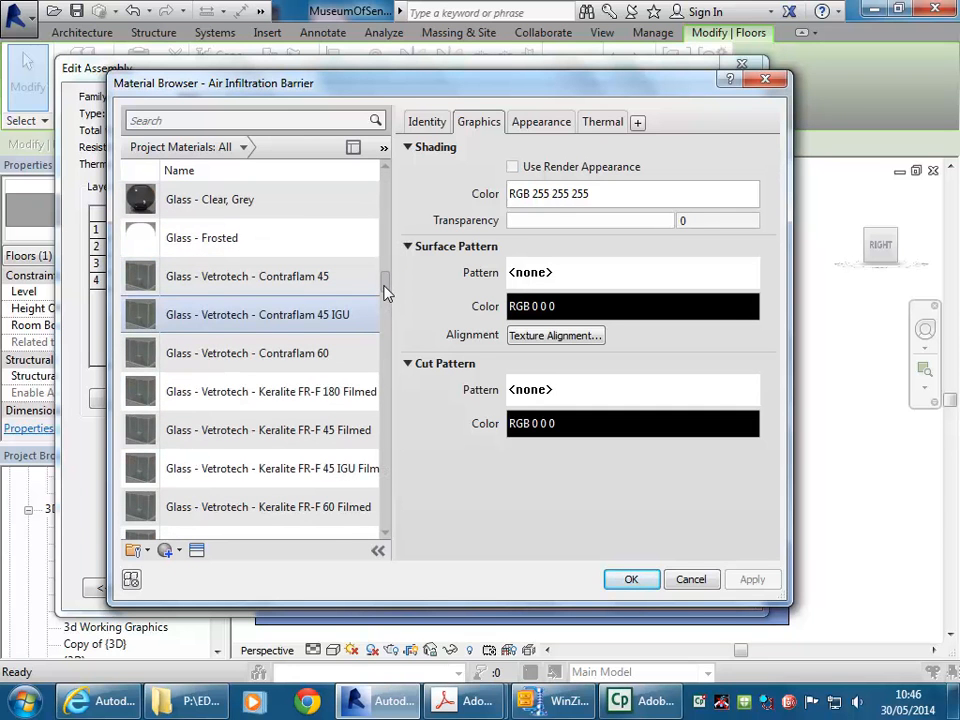
{"action": "left_click_drag", "start_coordinate": [388, 292], "coordinate": [385, 521]}
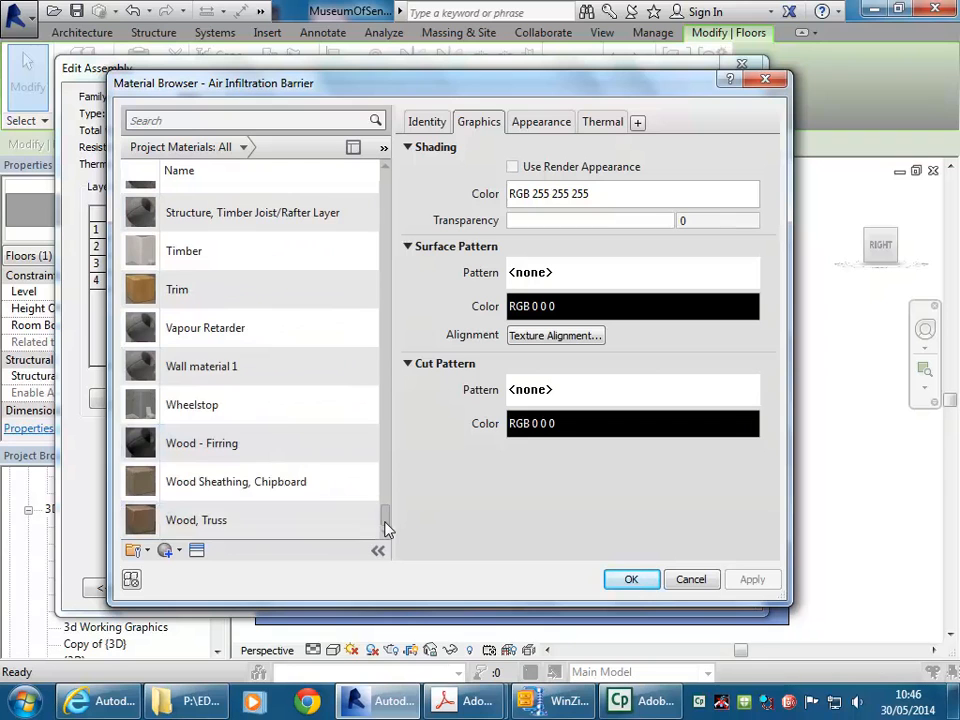
{"action": "left_click", "coordinate": [203, 370]}
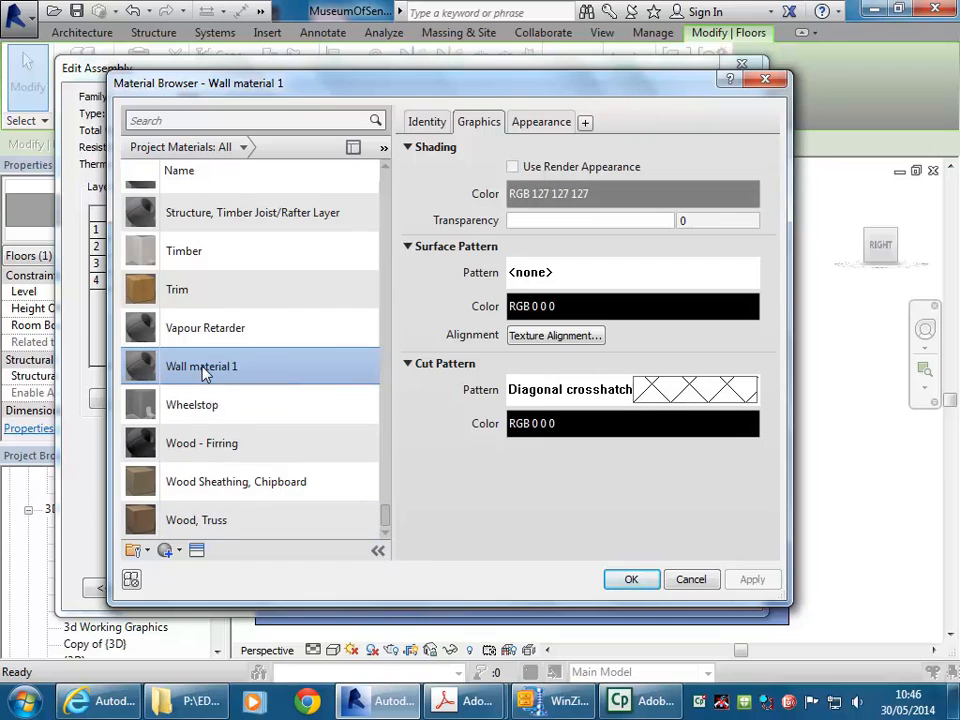
{"action": "right_click", "coordinate": [203, 372]}
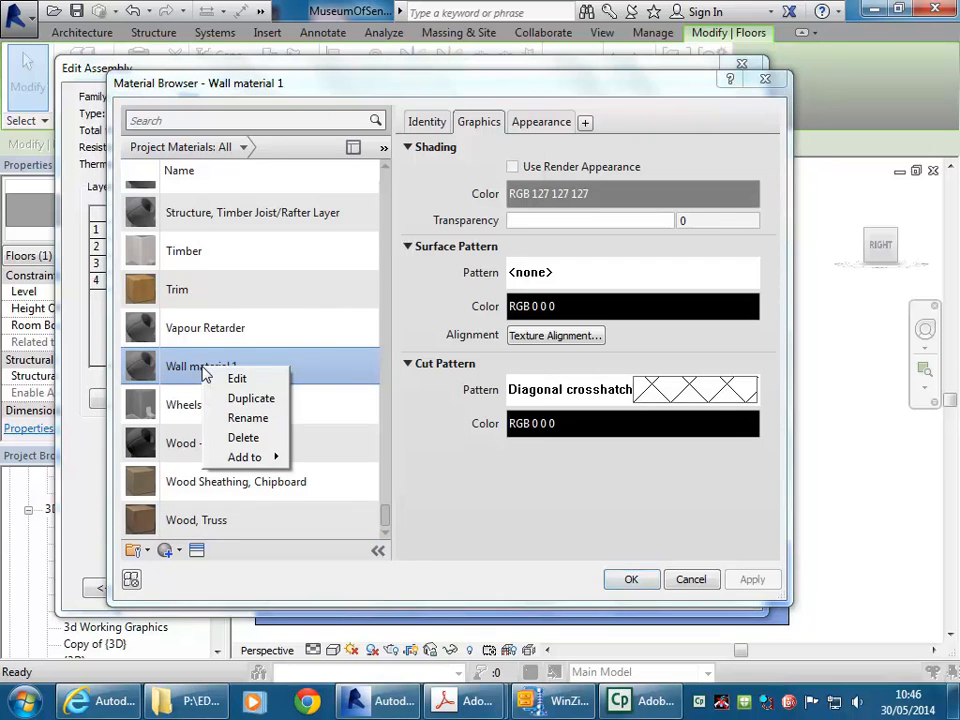
{"action": "left_click", "coordinate": [241, 399]}
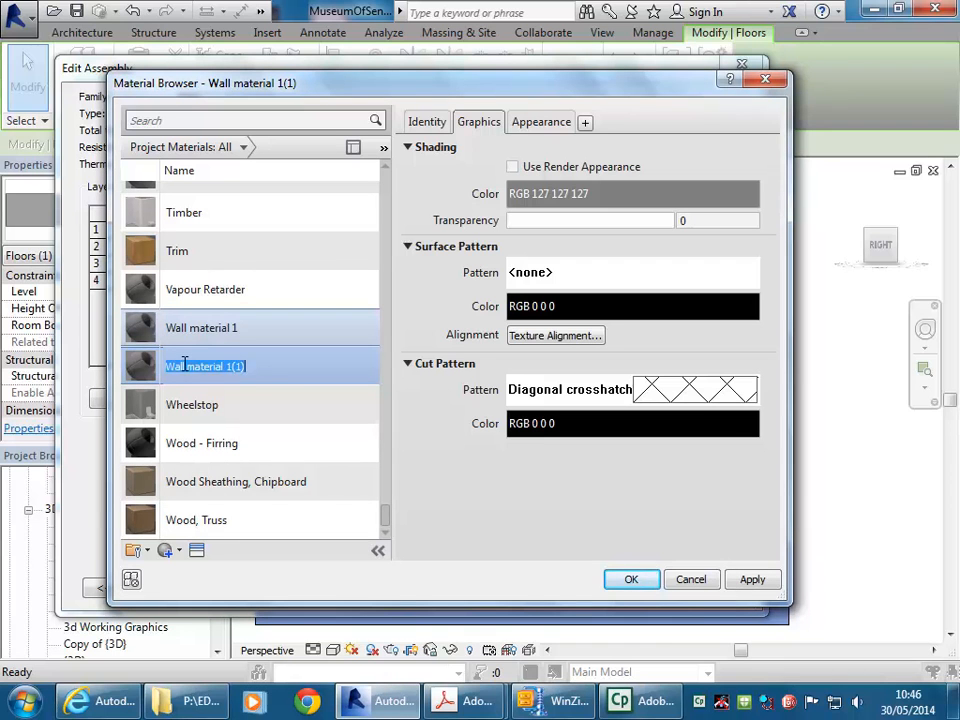
Rename the duplicated wall material as Floorbards
{"action": "left_click_drag", "start_coordinate": [222, 368], "coordinate": [128, 370]}
{"action": "type", "text": "F"}
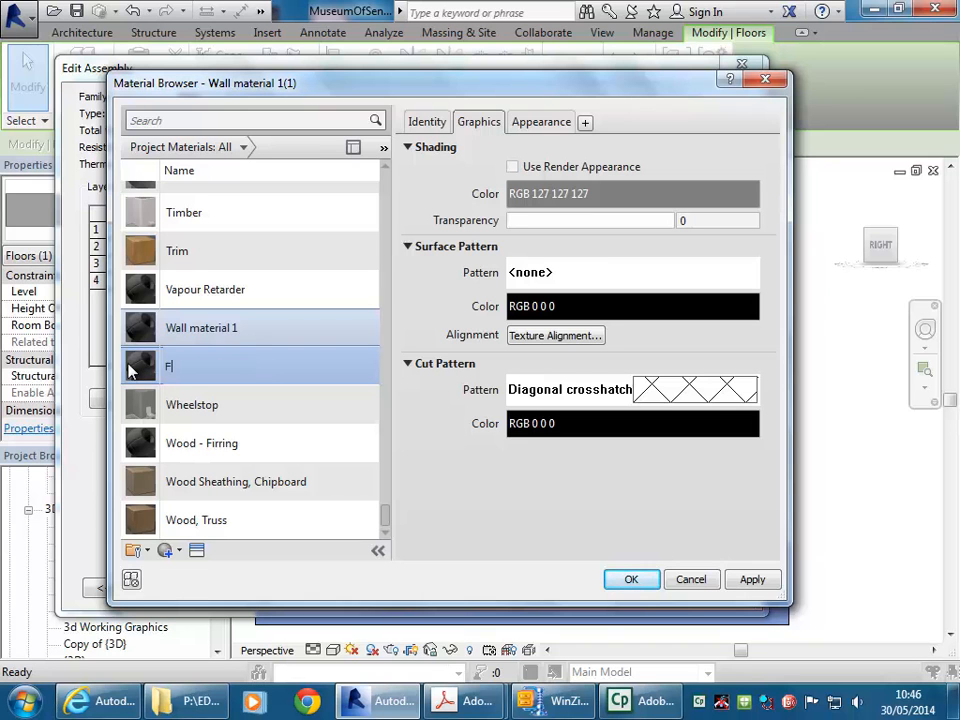
{"action": "key", "text": "BackSpace"}
{"action": "key", "text": "BackSpace"}
{"action": "key", "text": "Return"}
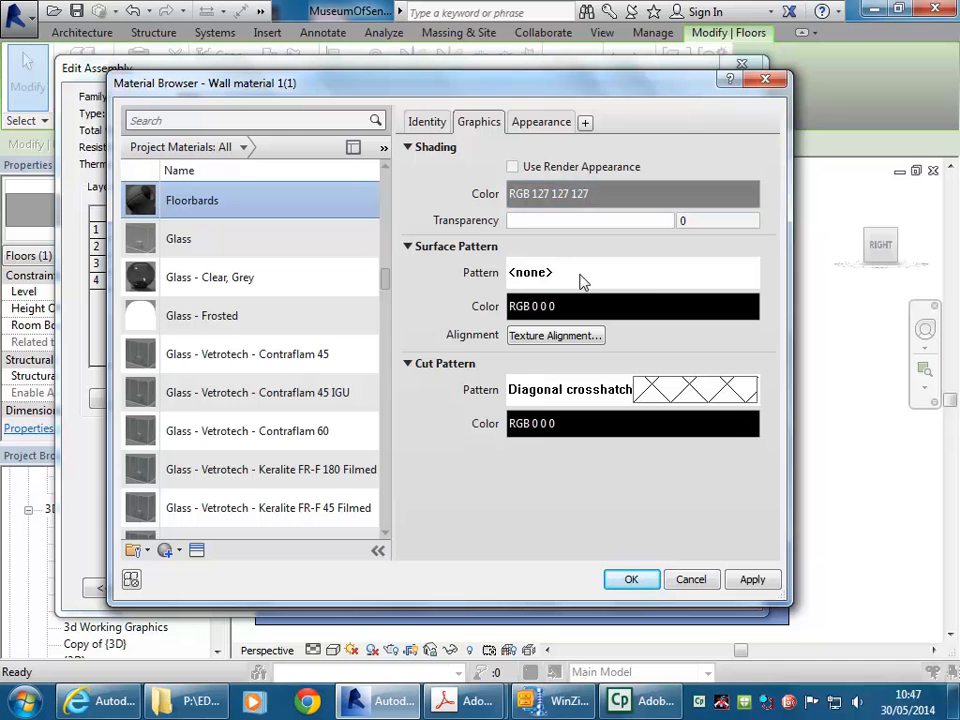
Assign the 150mm Horizontal model pattern as the Floorbards material's surface pattern
{"action": "left_click", "coordinate": [550, 281]}
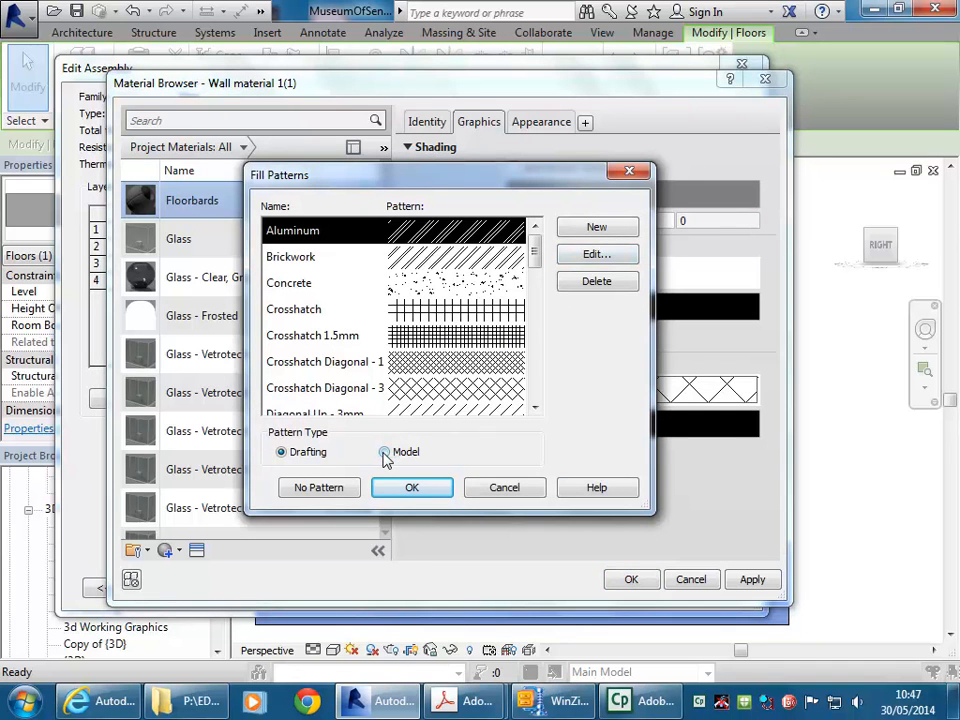
{"action": "left_click", "coordinate": [384, 452]}
{"action": "mouse_move", "coordinate": [534, 279]}
{"action": "left_mouse_down"}
{"action": "mouse_move", "coordinate": [538, 387]}
{"action": "mouse_move", "coordinate": [537, 267]}
{"action": "left_mouse_up"}
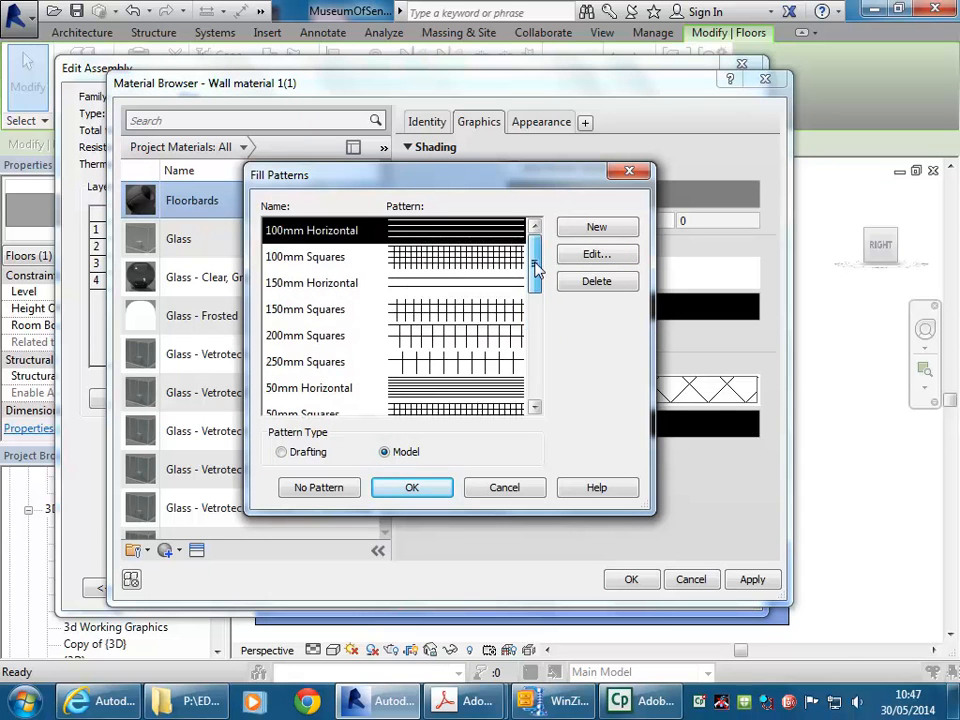
{"action": "left_click", "coordinate": [313, 284]}
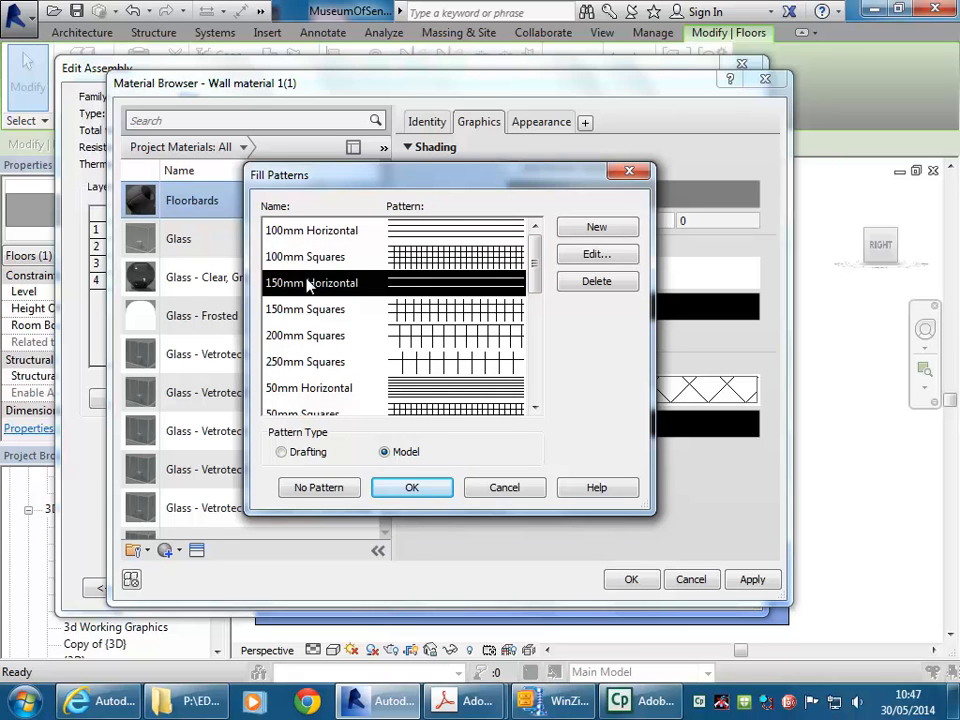
{"action": "left_click", "coordinate": [415, 490]}
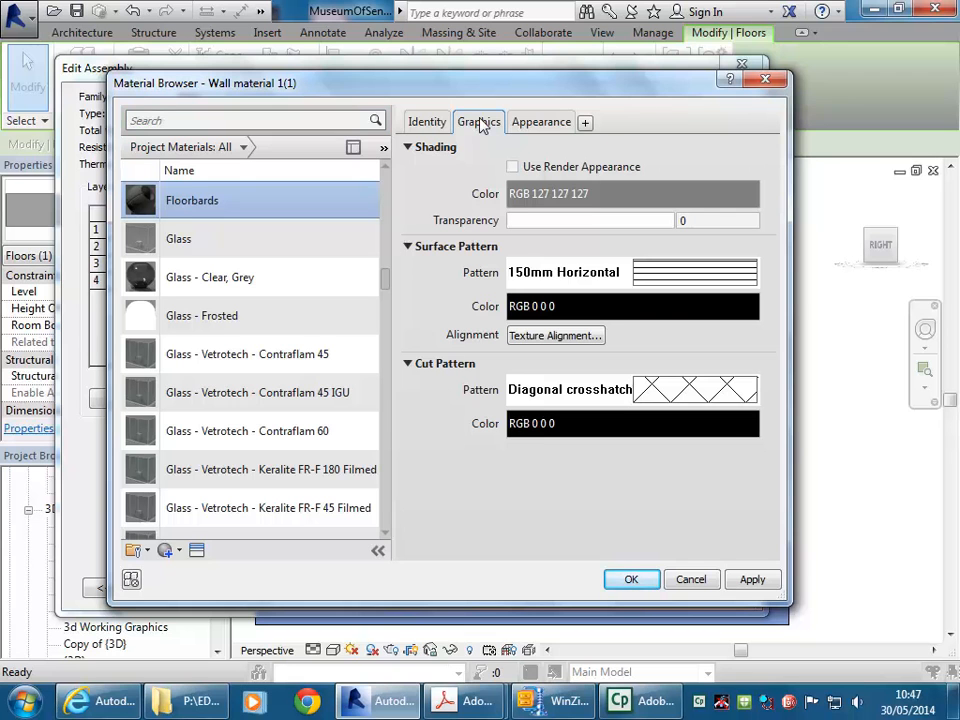
Replace the Floorbards material's appearance asset with Beechwood - Amaretto from the Appearance Library's wood flooring
{"action": "left_click", "coordinate": [533, 128]}
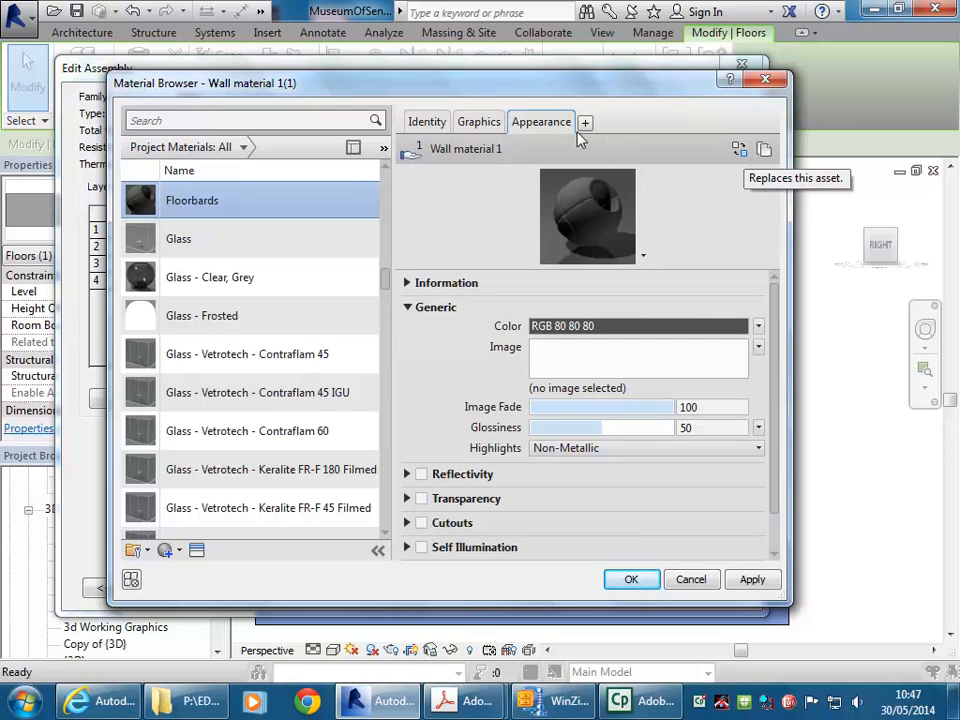
{"action": "left_click", "coordinate": [739, 152]}
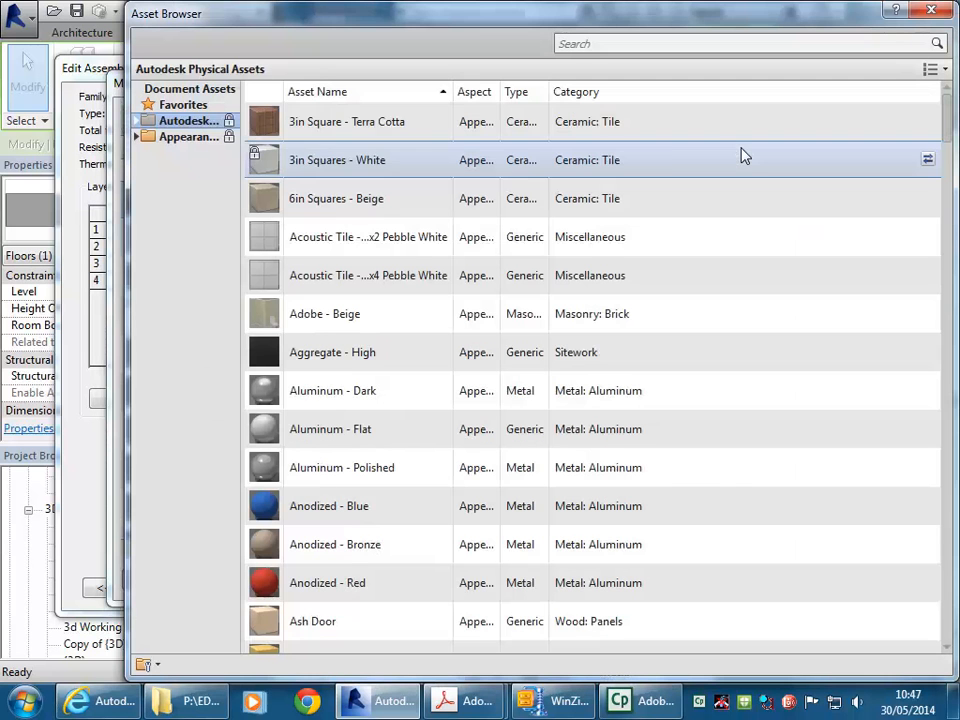
{"action": "double_click", "coordinate": [183, 121]}
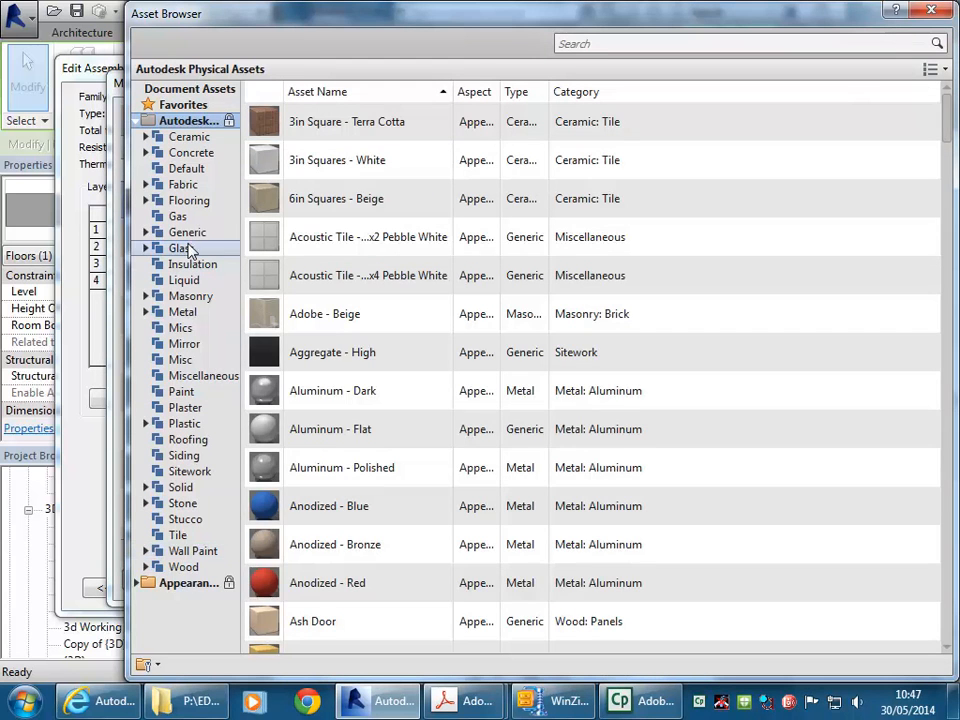
{"action": "double_click", "coordinate": [176, 200]}
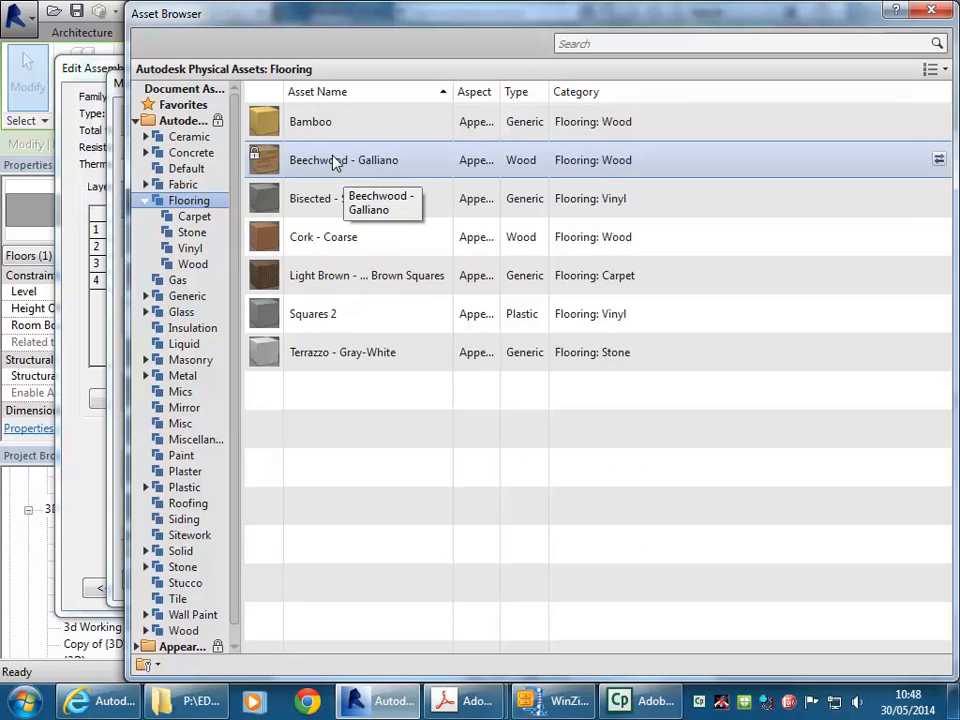
{"action": "left_click", "coordinate": [190, 264]}
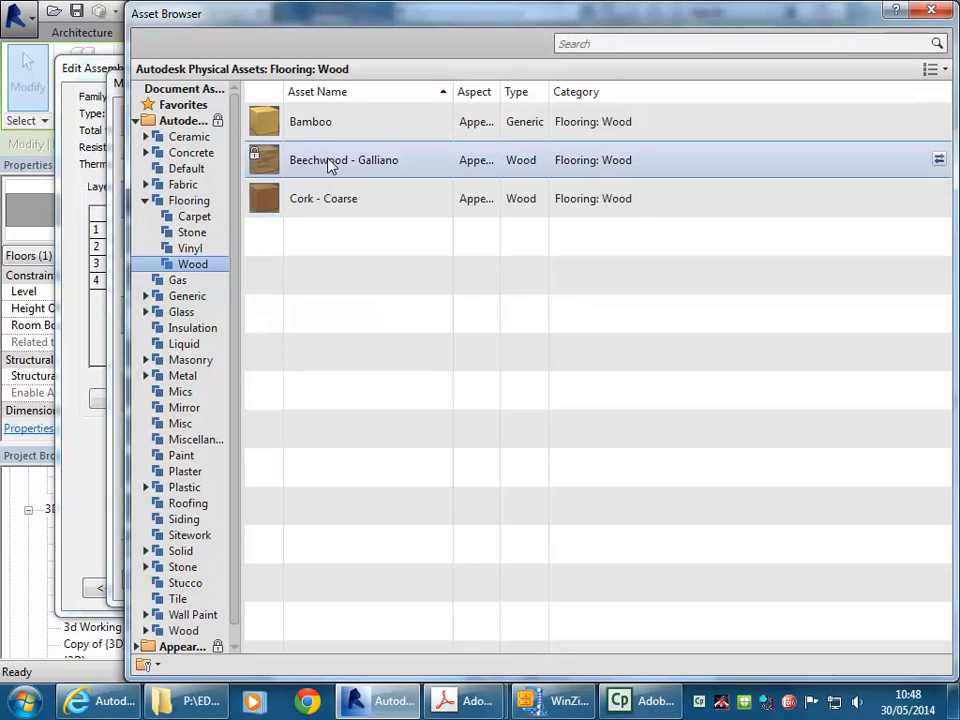
{"action": "left_click", "coordinate": [137, 120]}
{"action": "left_click", "coordinate": [137, 136]}
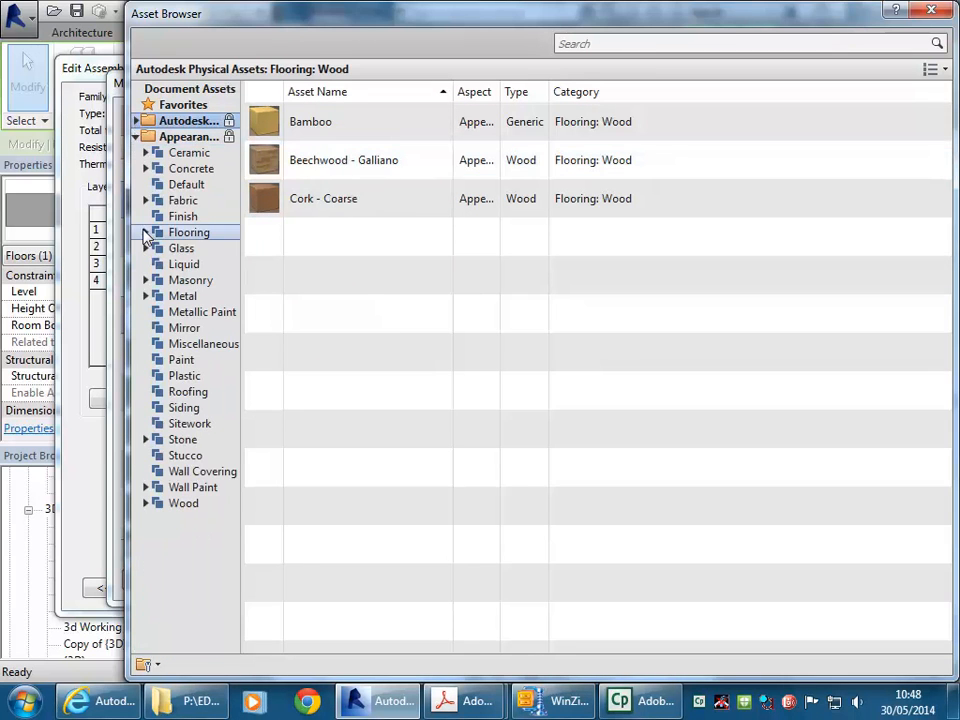
{"action": "left_click", "coordinate": [145, 231]}
{"action": "left_click", "coordinate": [193, 312]}
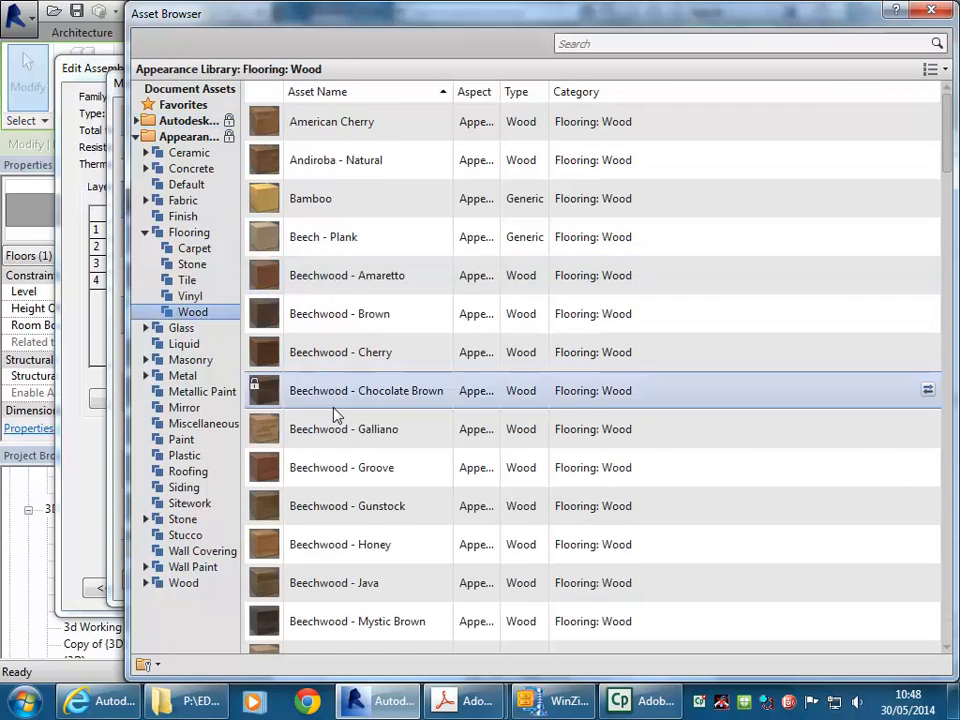
{"action": "double_click", "coordinate": [341, 277]}
{"action": "left_click_drag", "start_coordinate": [423, 91], "coordinate": [378, 60]}
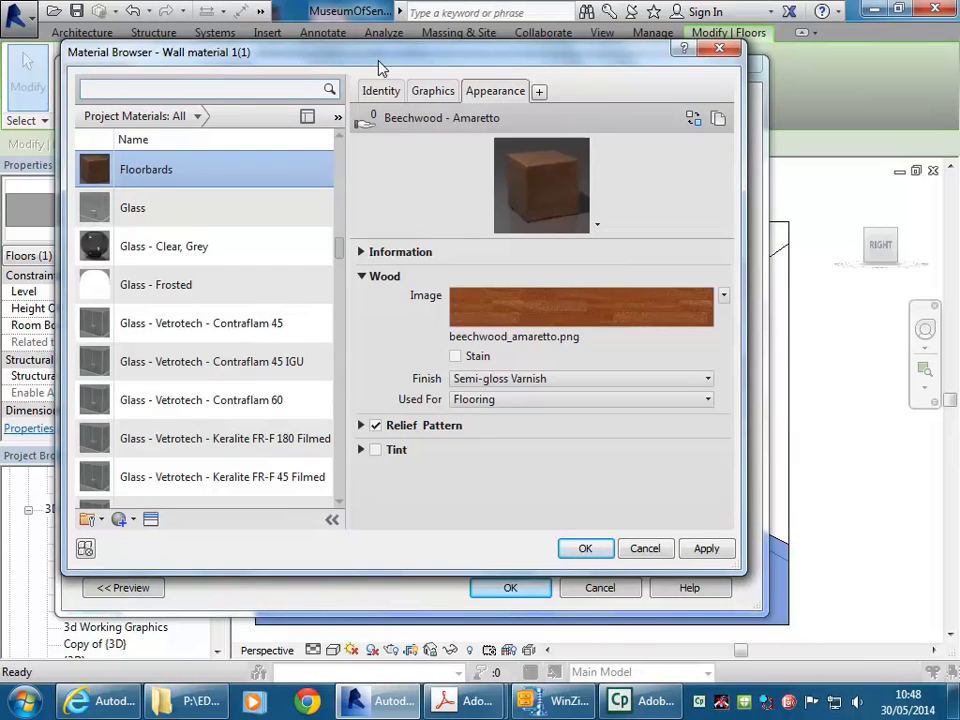
{"action": "mouse_move", "coordinate": [567, 310]}
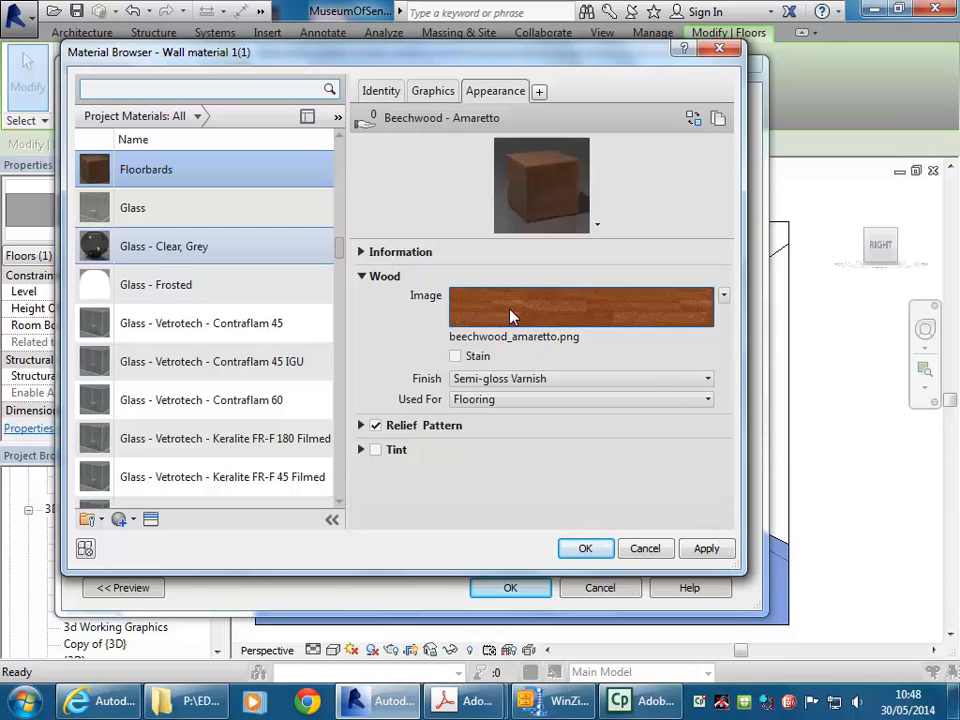
{"action": "mouse_move", "coordinate": [510, 316]}
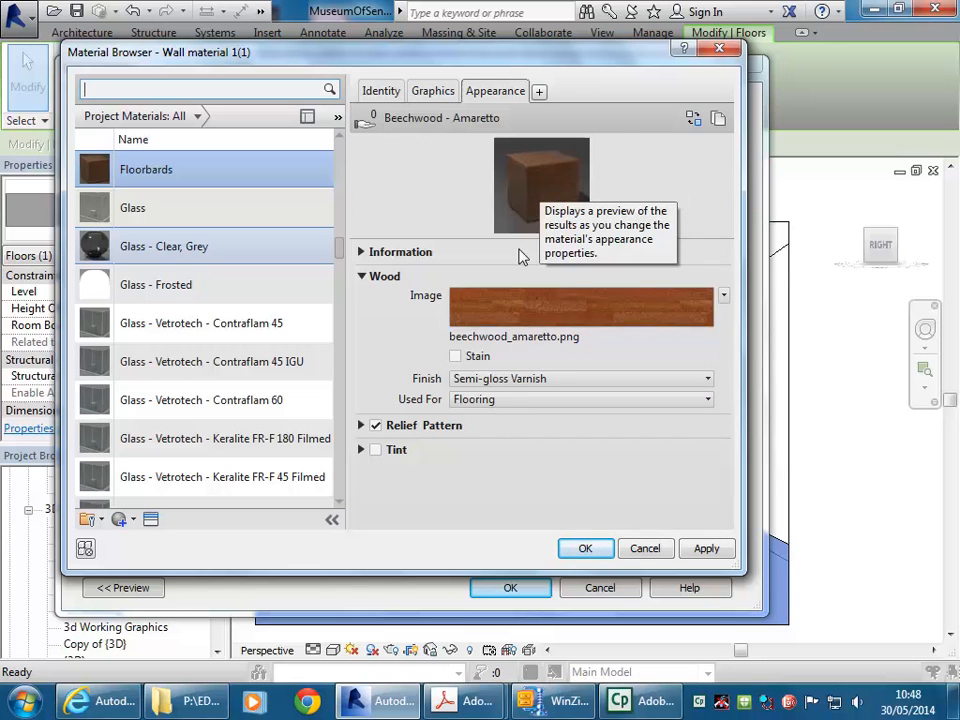
Browse for a replacement wood image in the Material Images folder of EDU_DC_InteriorDesign on the StudentResources drive
{"action": "left_click", "coordinate": [518, 338]}
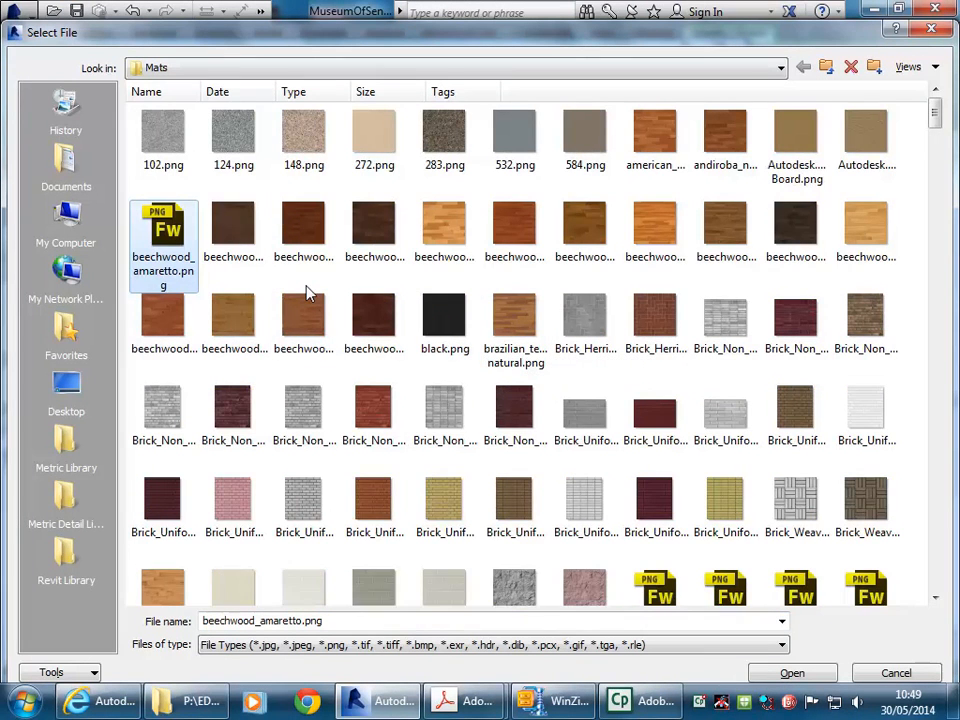
{"action": "scroll", "coordinate": [364, 272], "scroll_direction": "down", "scroll_amount": 5}
{"action": "scroll", "coordinate": [364, 272], "scroll_direction": "down", "scroll_amount": 3}
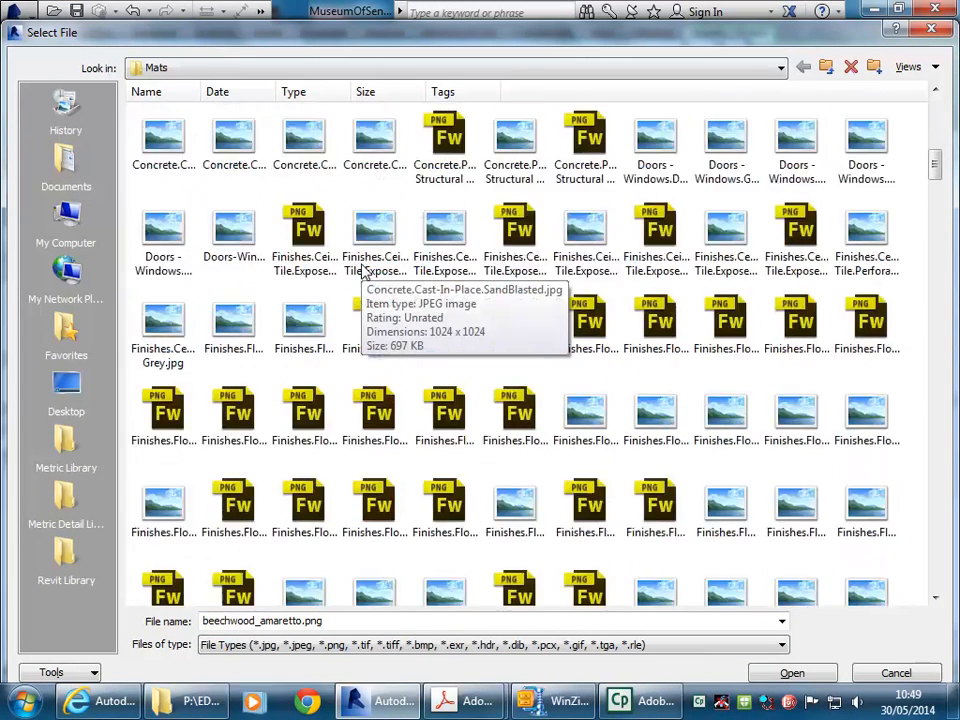
{"action": "scroll", "coordinate": [364, 272], "scroll_direction": "up", "scroll_amount": 10}
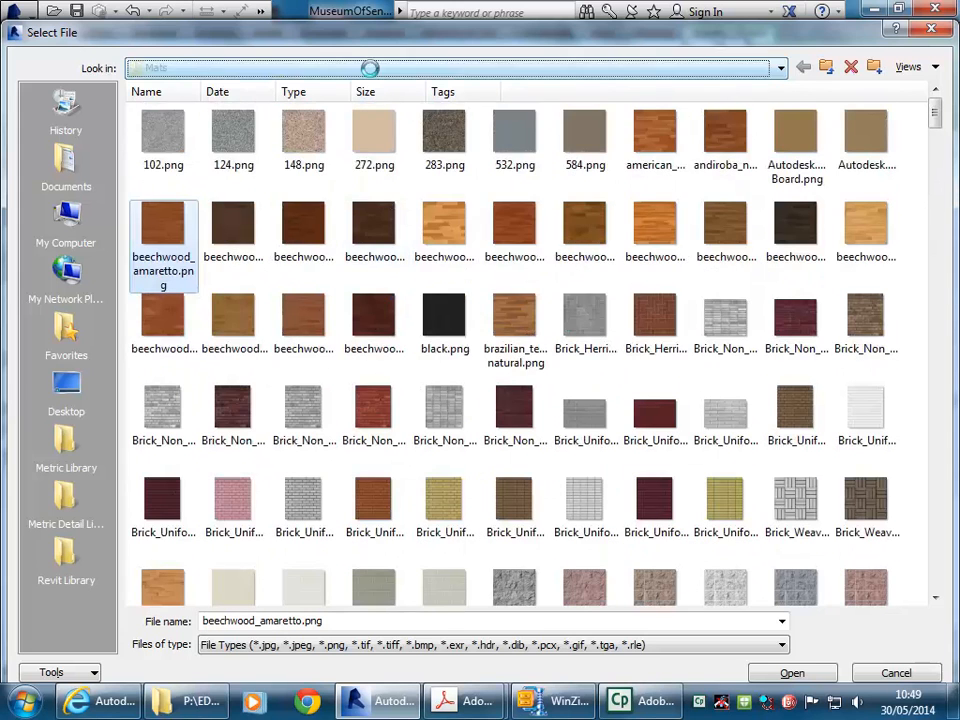
{"action": "left_click", "coordinate": [372, 74]}
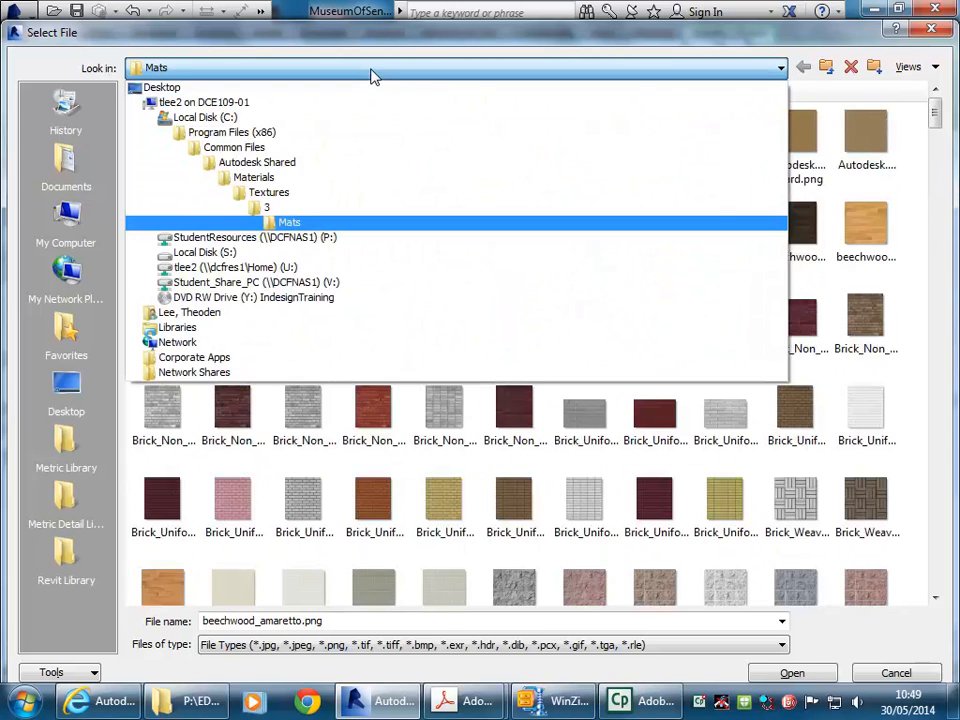
{"action": "left_click", "coordinate": [297, 240]}
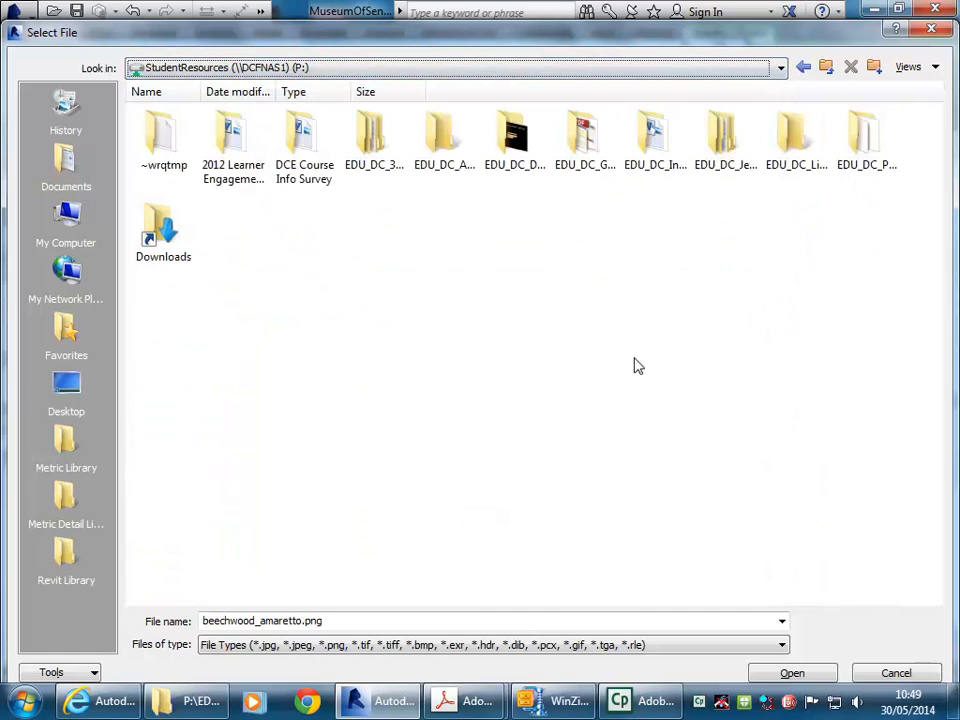
{"action": "double_click", "coordinate": [663, 157]}
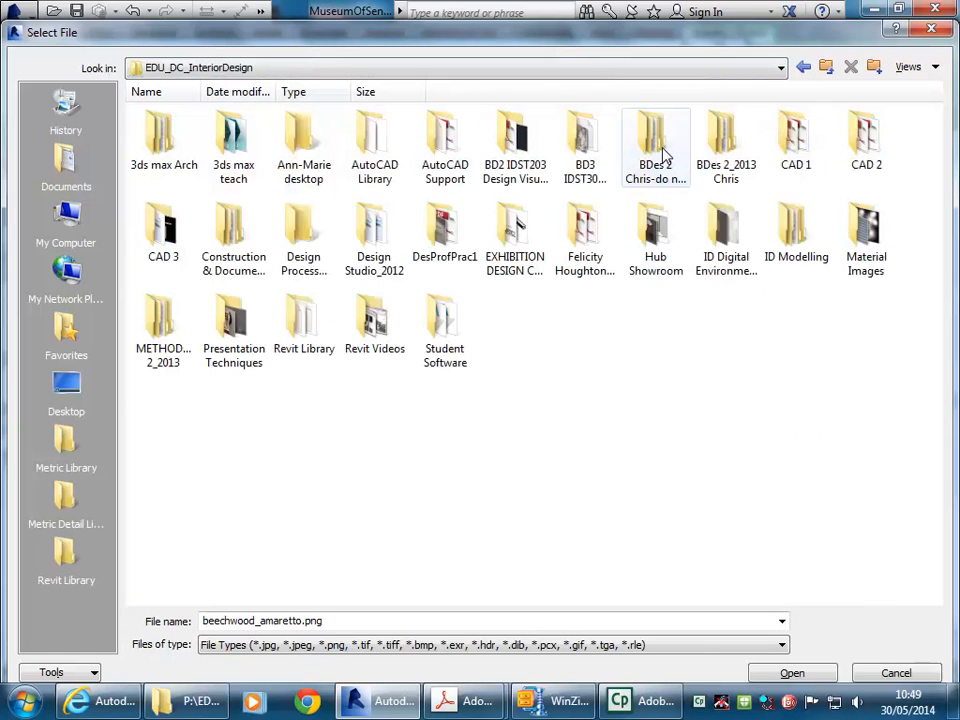
{"action": "double_click", "coordinate": [865, 236]}
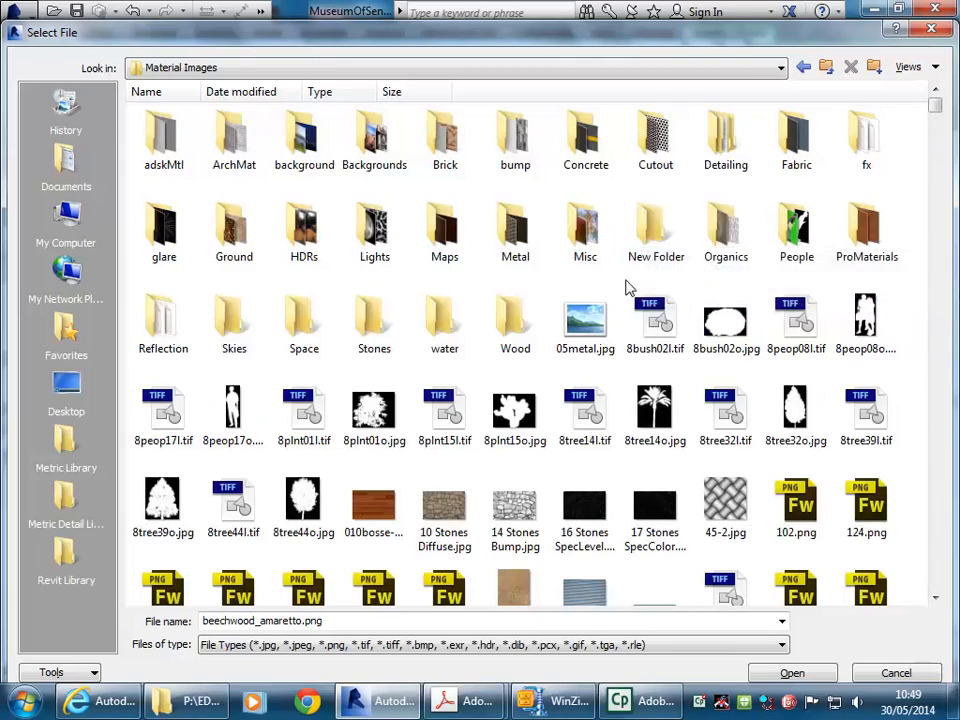
Load cedfence.jpg from the Material Images folder as the Floorbards material's wood image
{"action": "scroll", "coordinate": [616, 287], "scroll_direction": "down", "scroll_amount": 1}
{"action": "scroll", "coordinate": [617, 287], "scroll_direction": "down", "scroll_amount": 4}
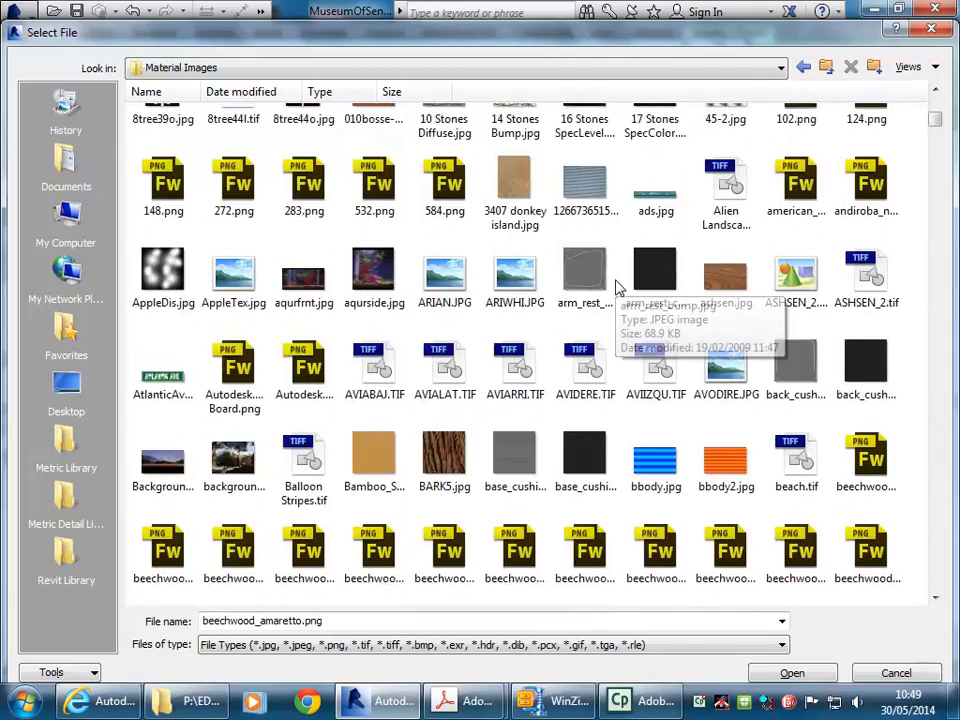
{"action": "scroll", "coordinate": [617, 287], "scroll_direction": "down", "scroll_amount": 6}
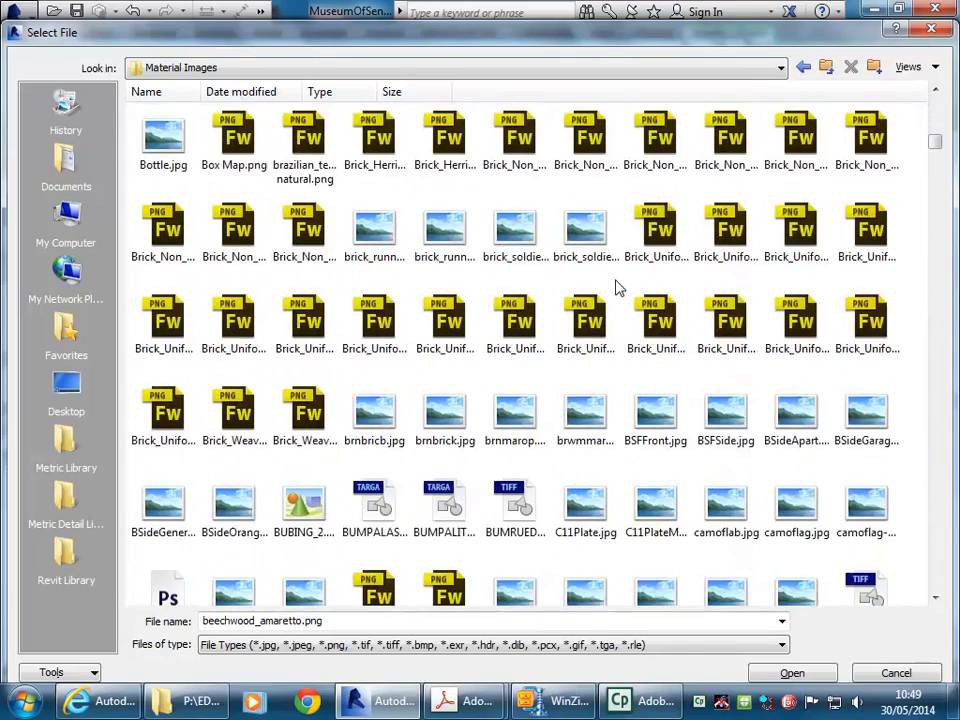
{"action": "scroll", "coordinate": [617, 287], "scroll_direction": "down", "scroll_amount": 1}
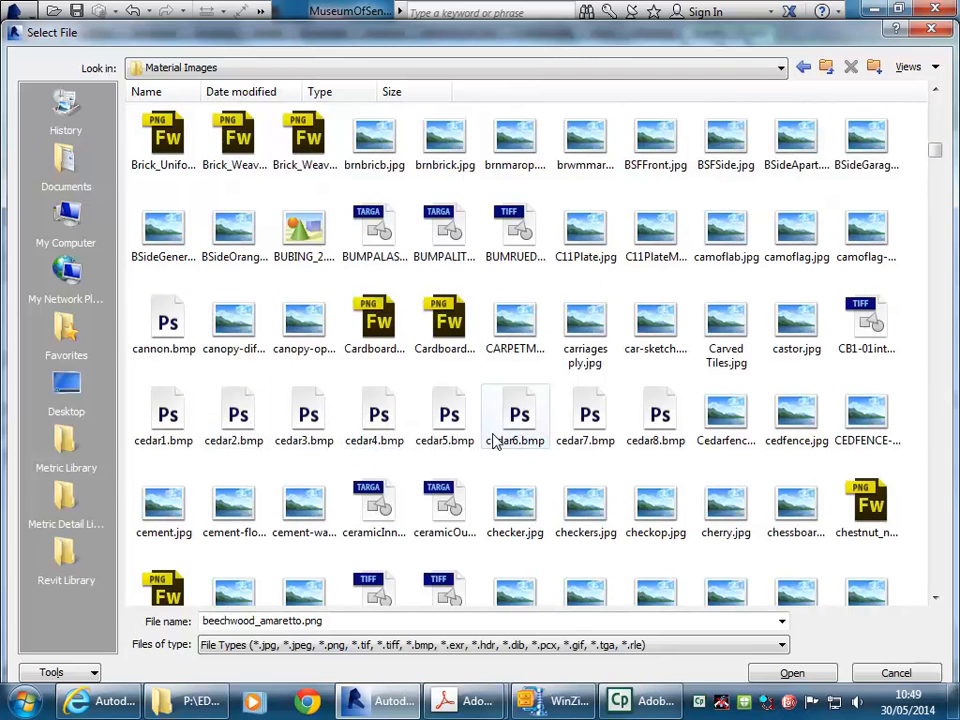
{"action": "left_click", "coordinate": [866, 418]}
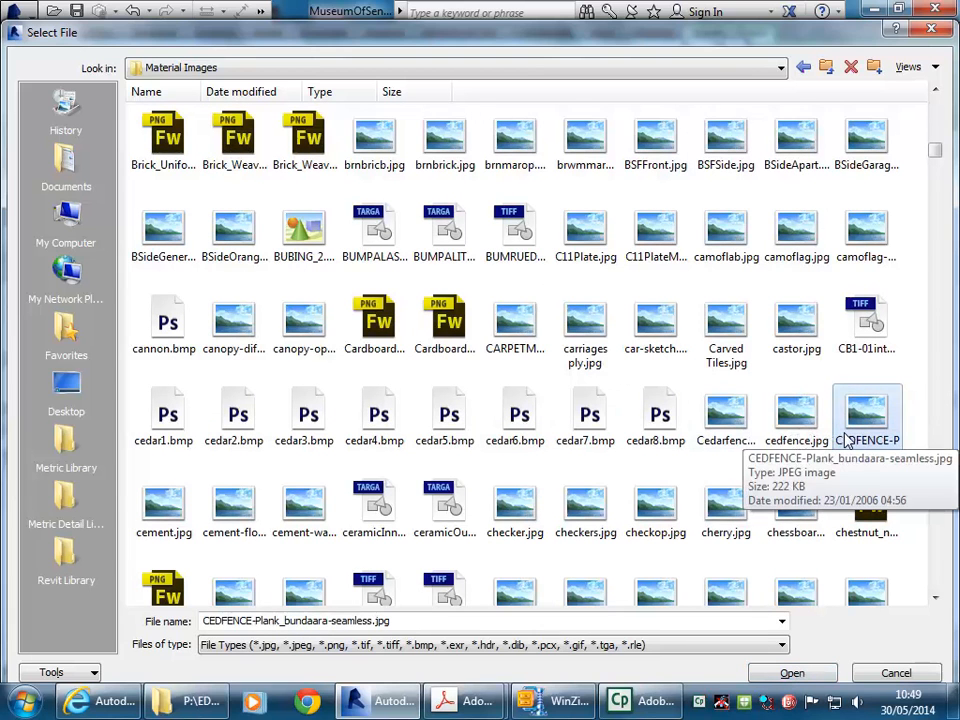
{"action": "left_click", "coordinate": [785, 424]}
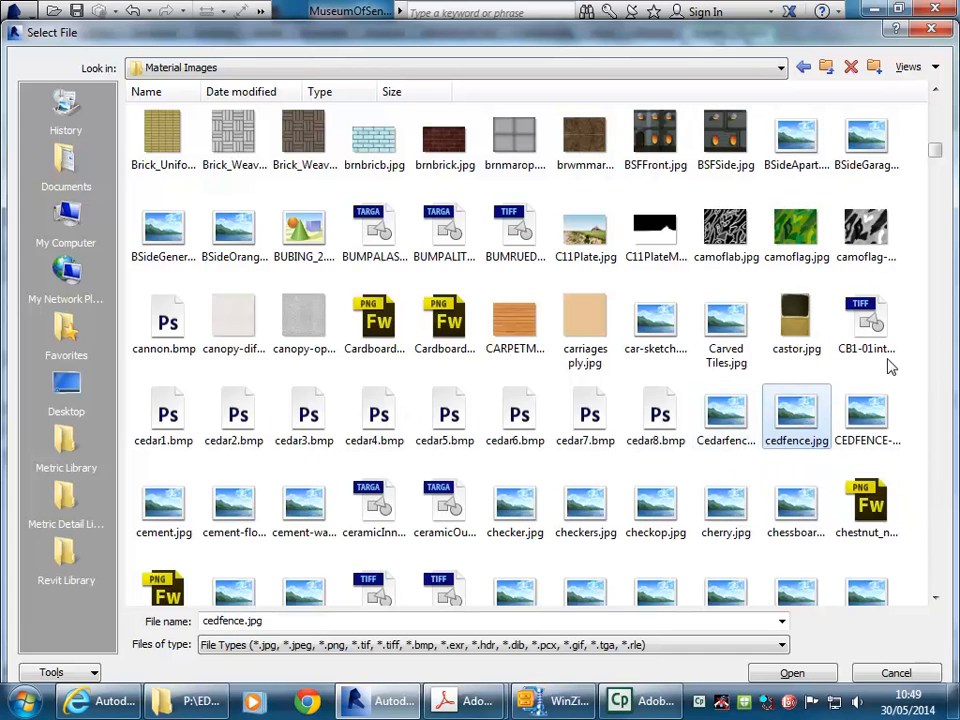
{"action": "scroll", "coordinate": [699, 400], "scroll_direction": "down", "scroll_amount": 1}
{"action": "scroll", "coordinate": [668, 393], "scroll_direction": "up", "scroll_amount": 1}
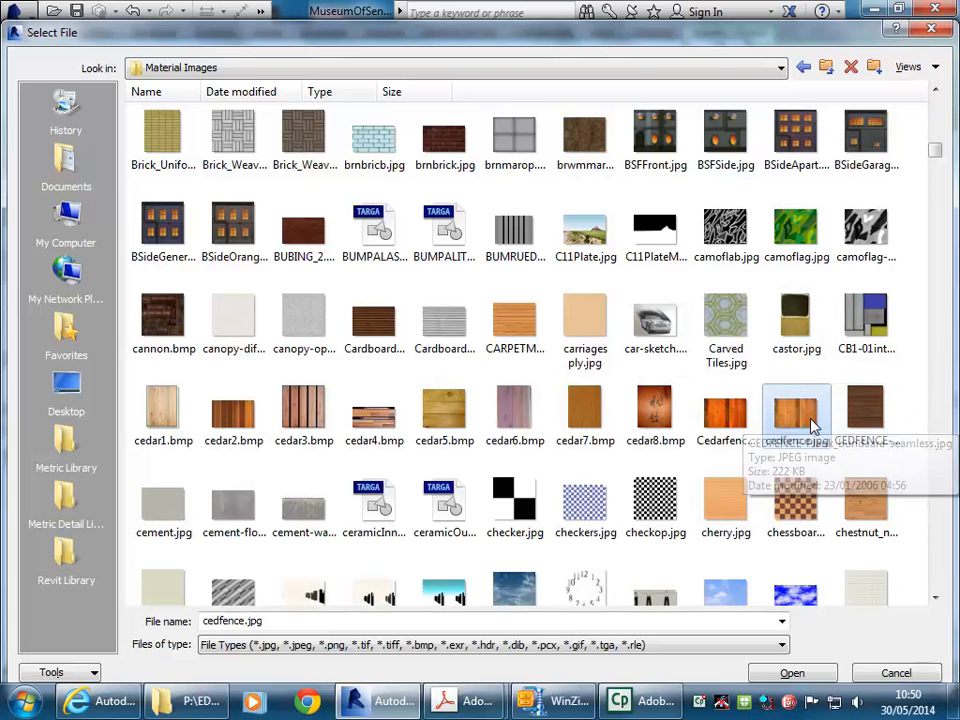
{"action": "left_click", "coordinate": [730, 420]}
{"action": "left_click", "coordinate": [804, 430]}
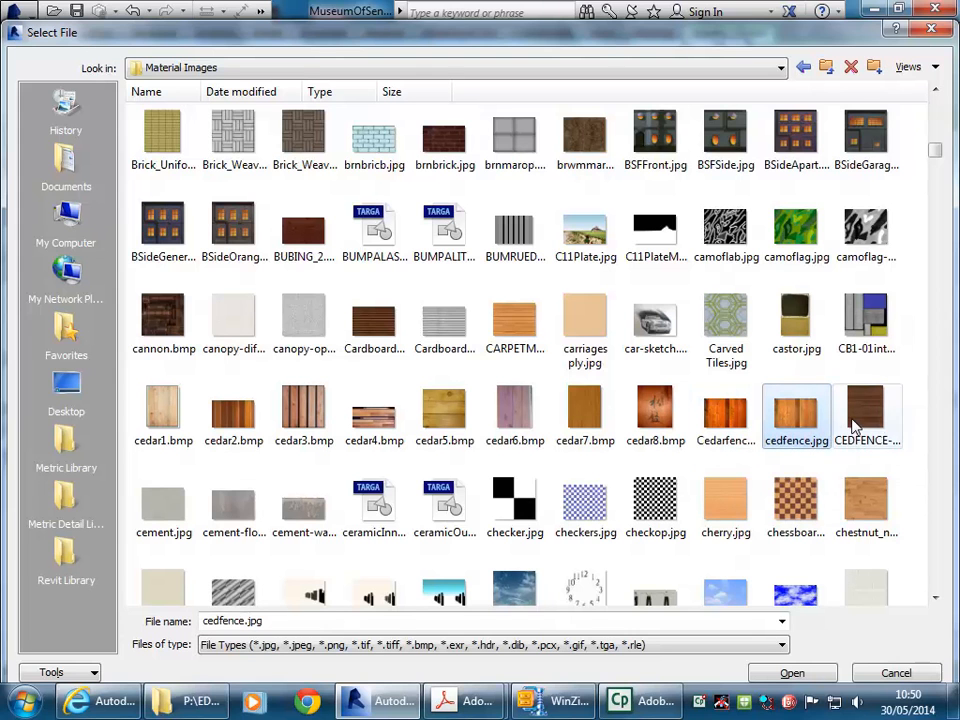
{"action": "left_click", "coordinate": [795, 674]}
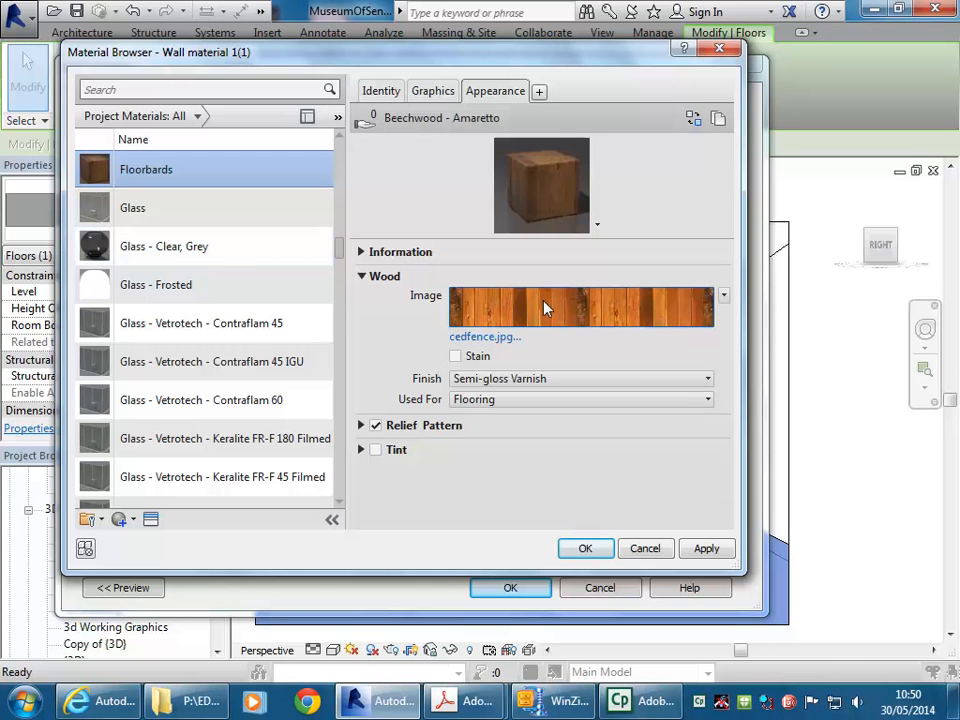
Examine the cedfence.jpg texture's offset, size, scale and repeat settings in the Texture Editor, then close it
{"action": "mouse_move", "coordinate": [546, 309]}
{"action": "left_click", "coordinate": [527, 312]}
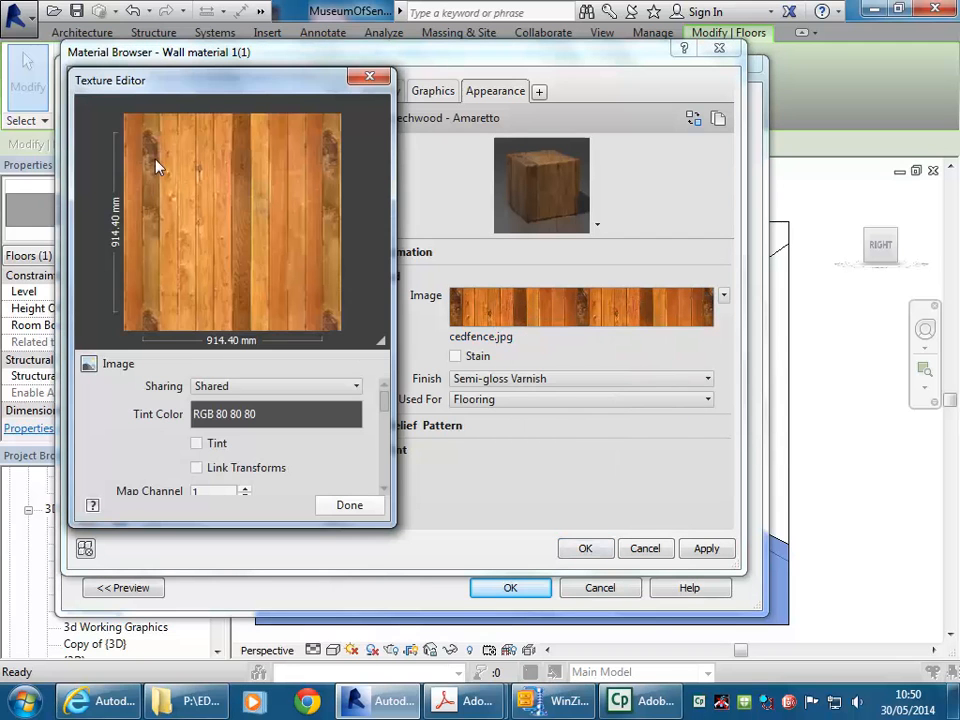
{"action": "left_click_drag", "start_coordinate": [393, 524], "coordinate": [475, 675]}
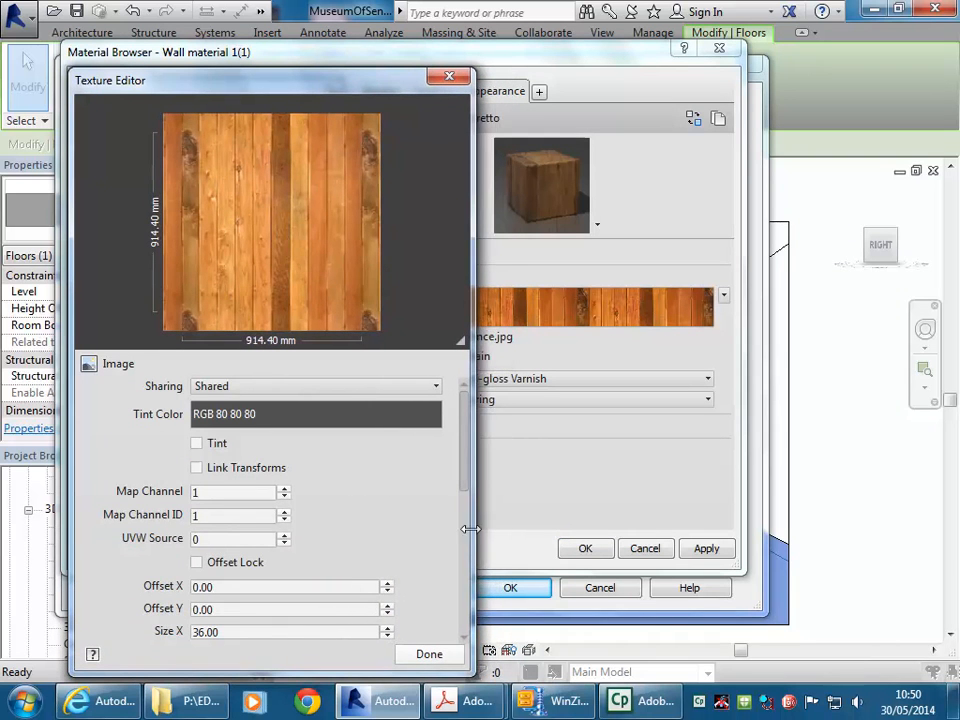
{"action": "left_click_drag", "start_coordinate": [463, 461], "coordinate": [487, 431]}
{"action": "left_click_drag", "start_coordinate": [467, 422], "coordinate": [459, 585]}
{"action": "left_click_drag", "start_coordinate": [459, 541], "coordinate": [339, 294]}
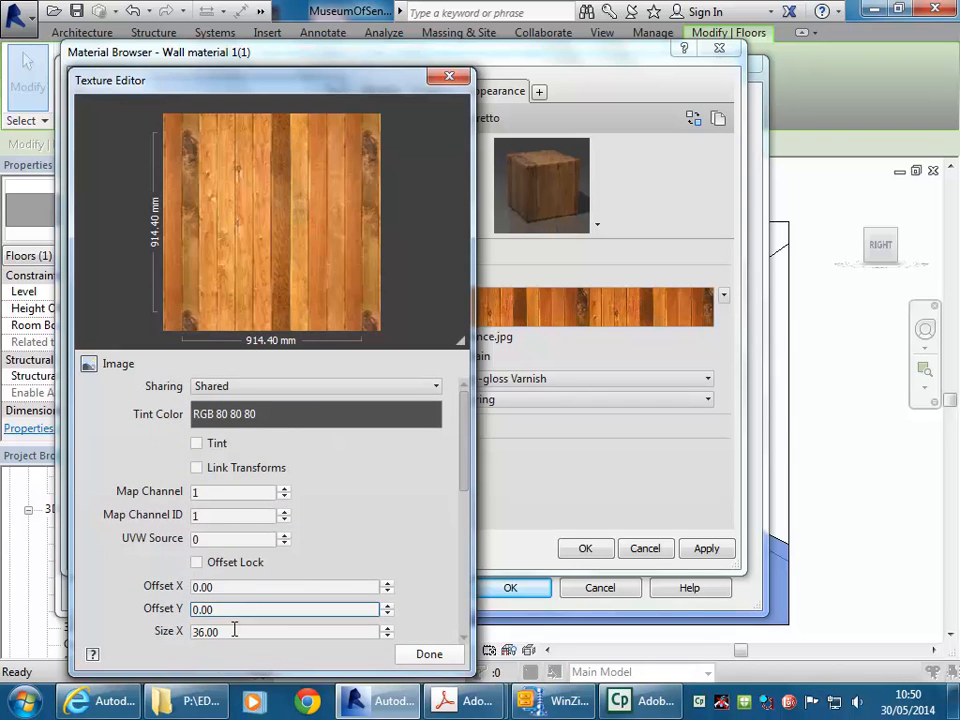
{"action": "left_click_drag", "start_coordinate": [467, 455], "coordinate": [473, 536]}
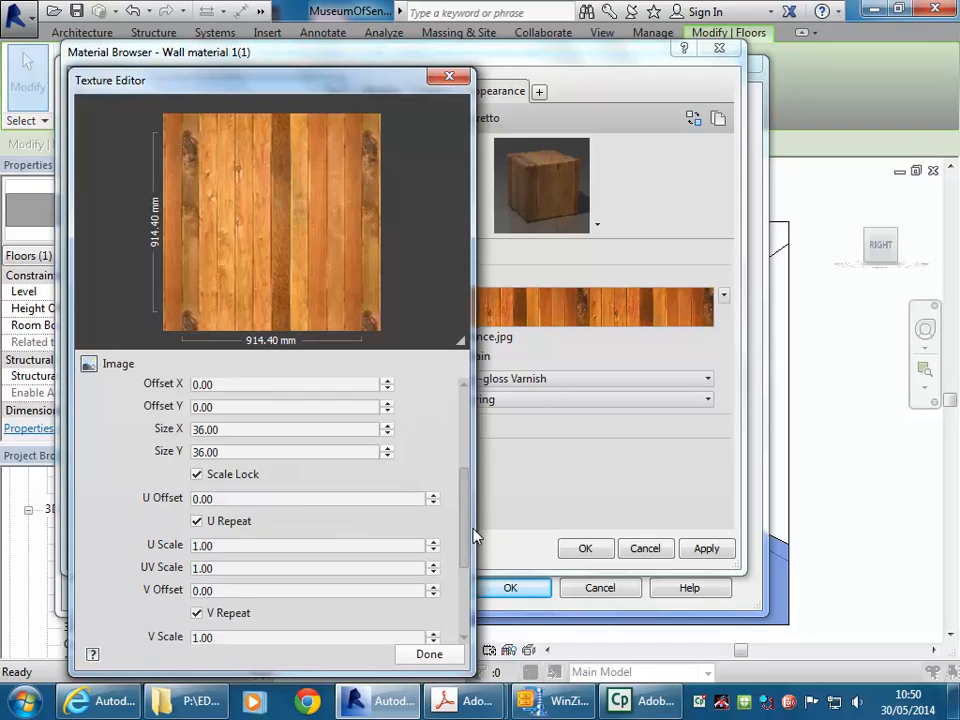
{"action": "left_click_drag", "start_coordinate": [474, 537], "coordinate": [464, 438]}
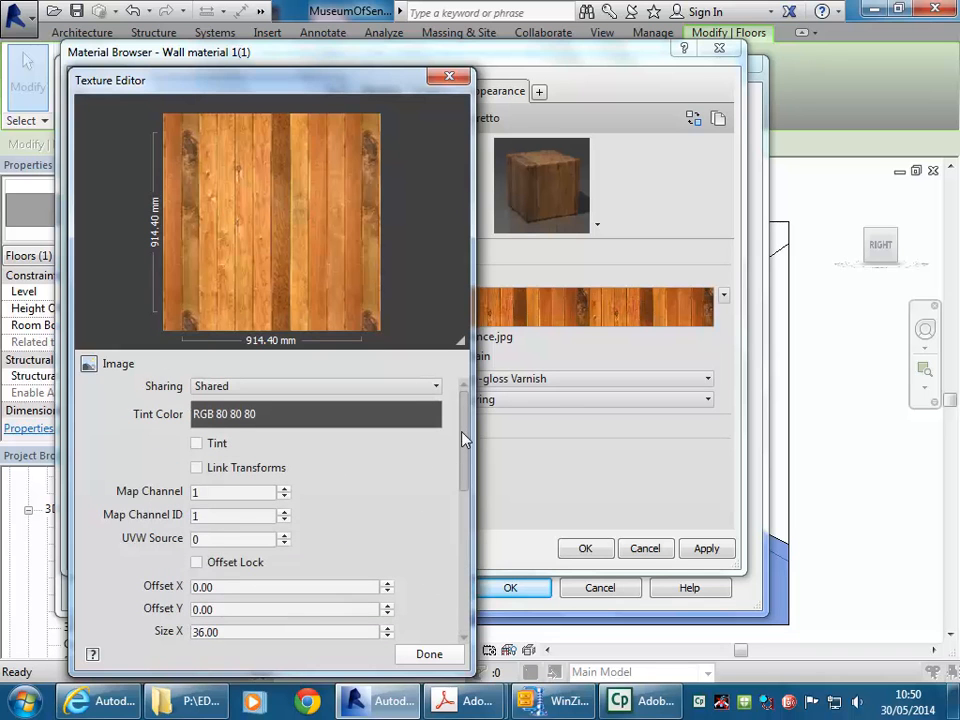
{"action": "left_click", "coordinate": [441, 655]}
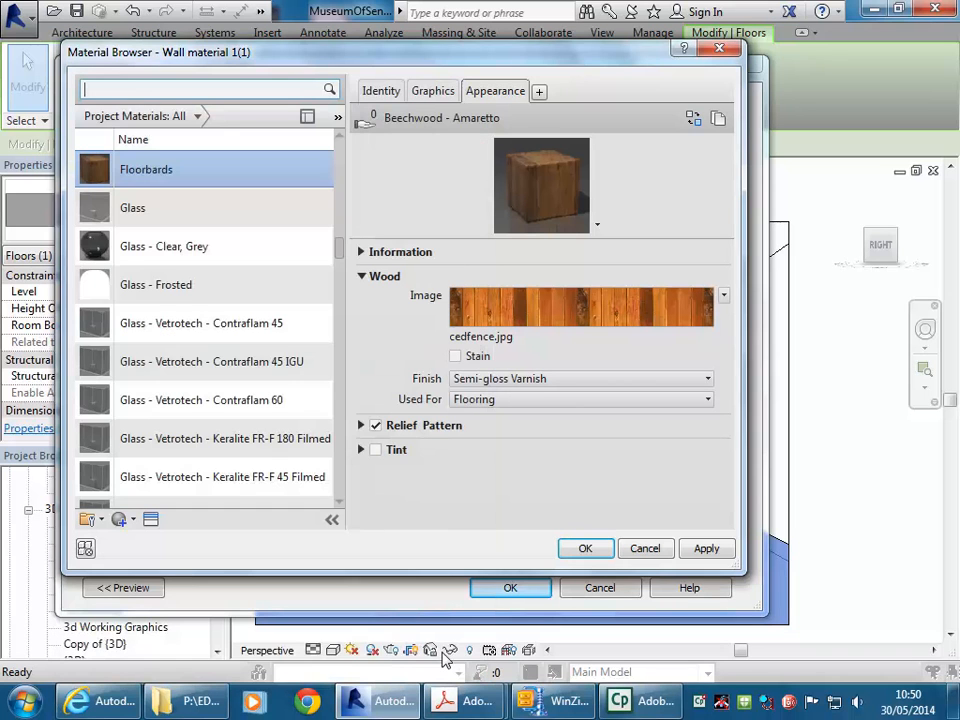
Accept the Floorbards material and the layer assembly, apply the Ground Floor Slab type changes and deselect the floor
{"action": "left_click", "coordinate": [585, 548]}
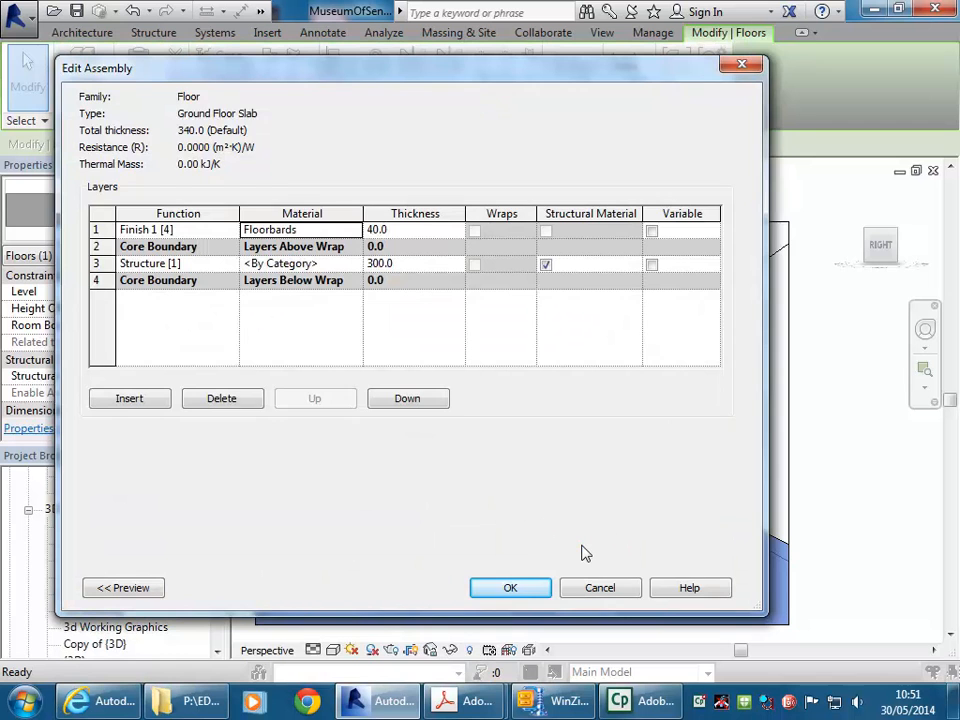
{"action": "left_click", "coordinate": [520, 588]}
{"action": "left_click", "coordinate": [524, 589]}
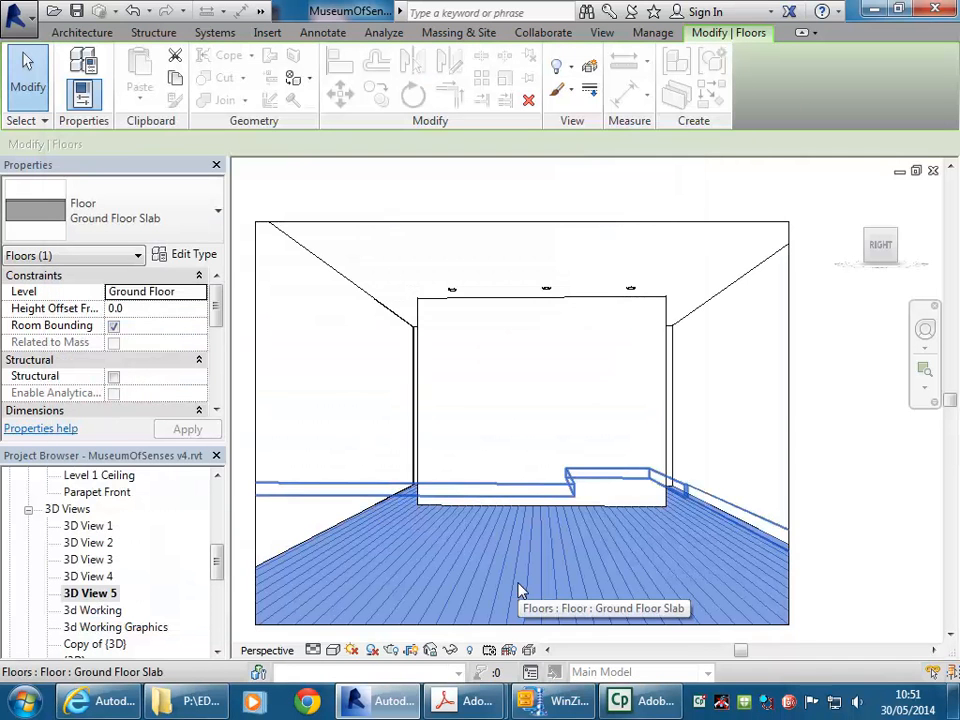
{"action": "left_click", "coordinate": [321, 386]}
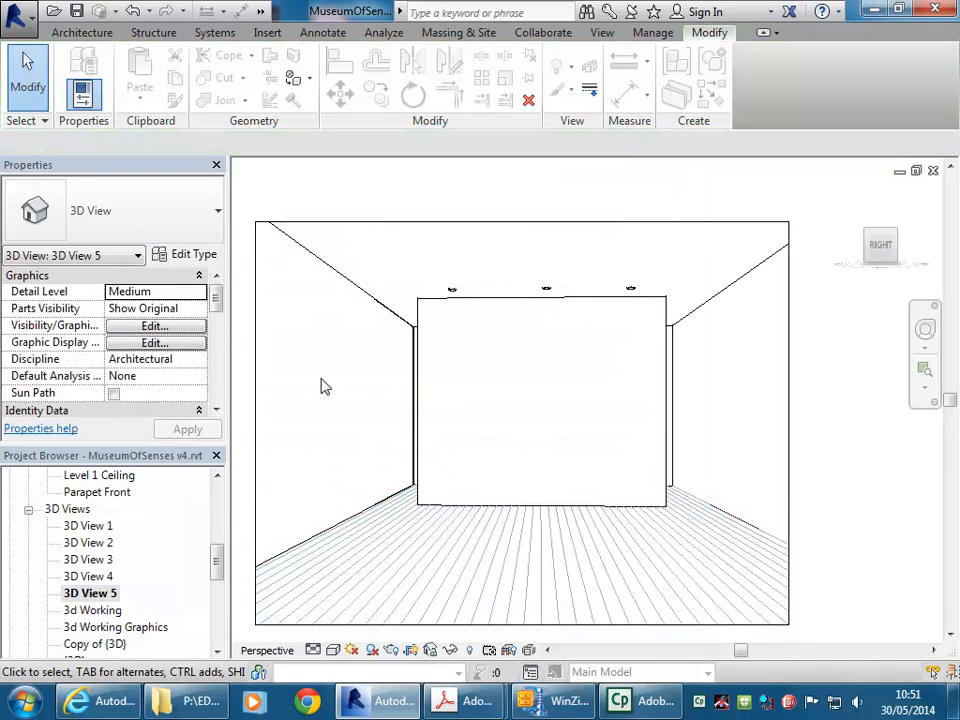
Open the cedfence.jpg texture for editing from the Floorbards finish layer of the Ground Floor Slab type
{"action": "left_click", "coordinate": [421, 528]}
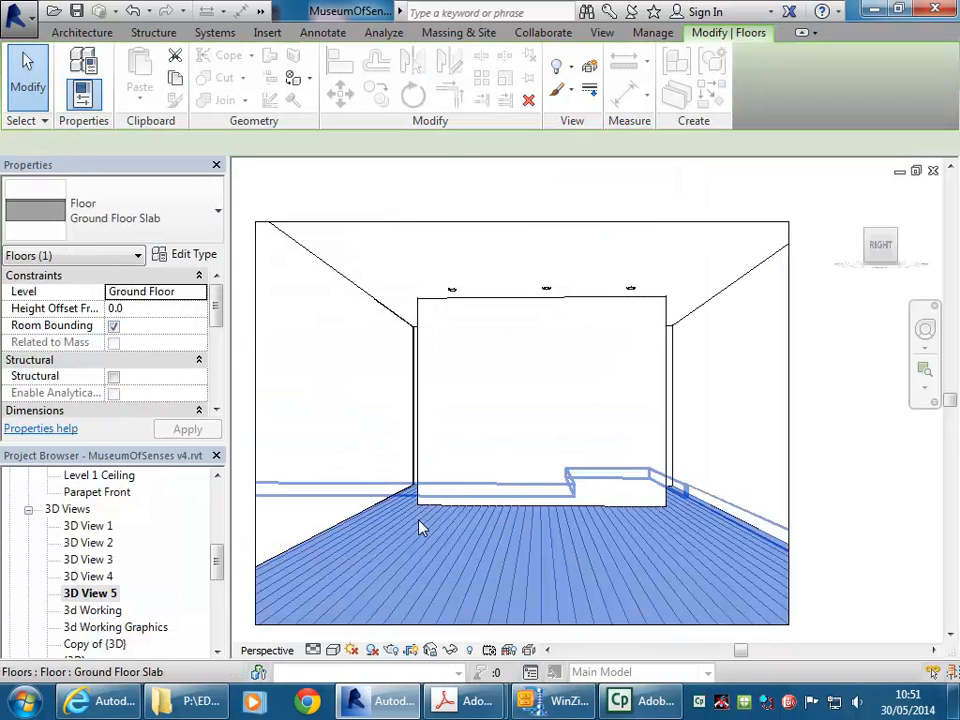
{"action": "left_click", "coordinate": [198, 255]}
{"action": "left_click", "coordinate": [538, 247]}
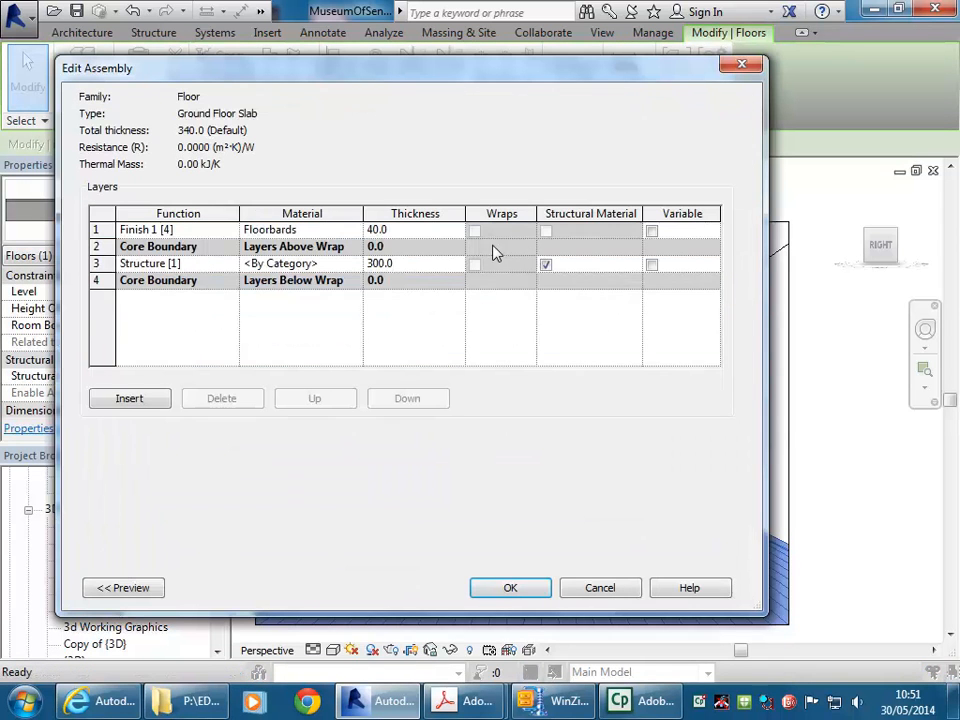
{"action": "left_click", "coordinate": [298, 229]}
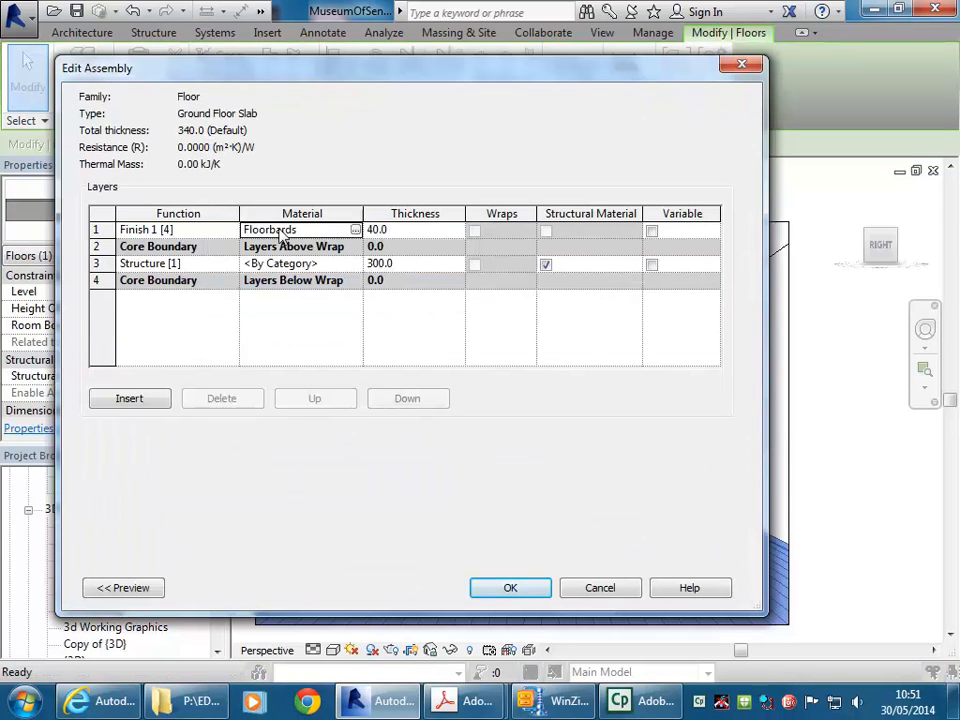
{"action": "left_click", "coordinate": [355, 230]}
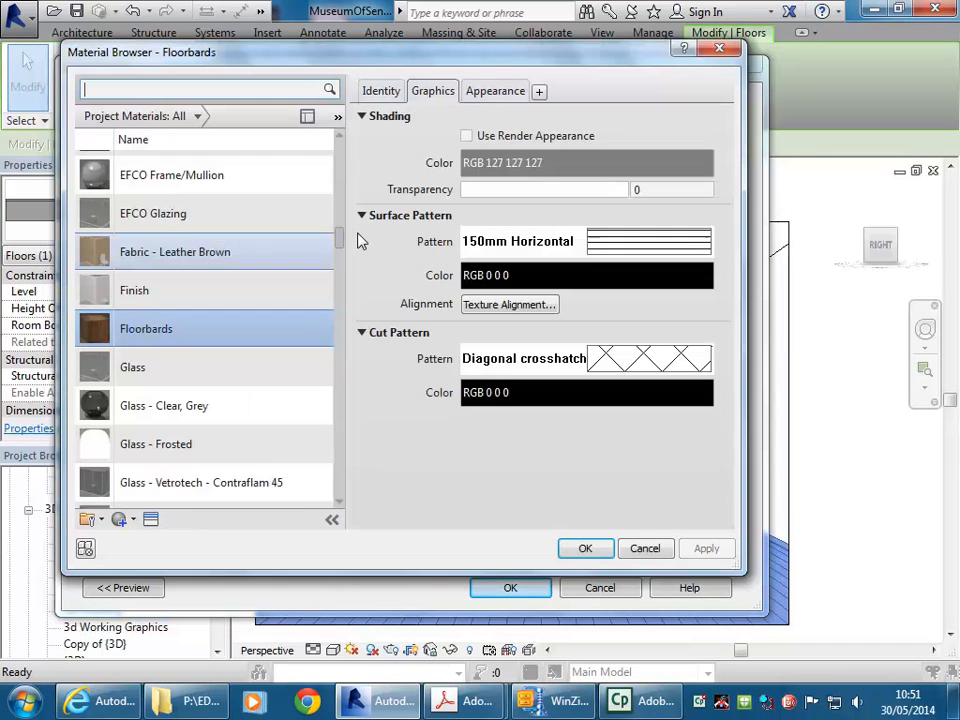
{"action": "left_click", "coordinate": [496, 92]}
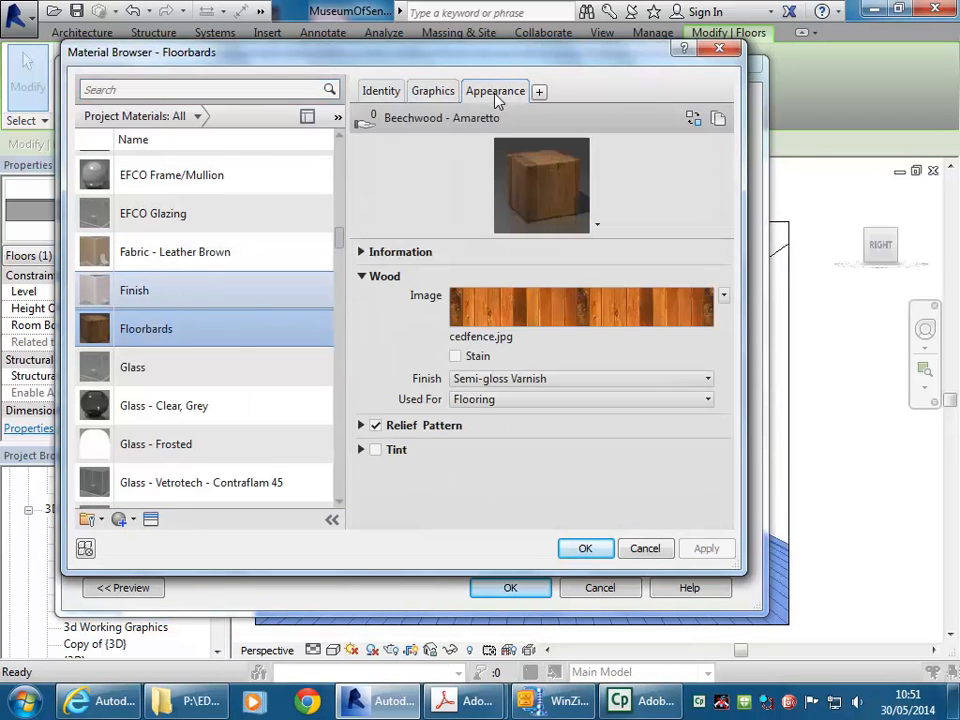
{"action": "left_click", "coordinate": [517, 316]}
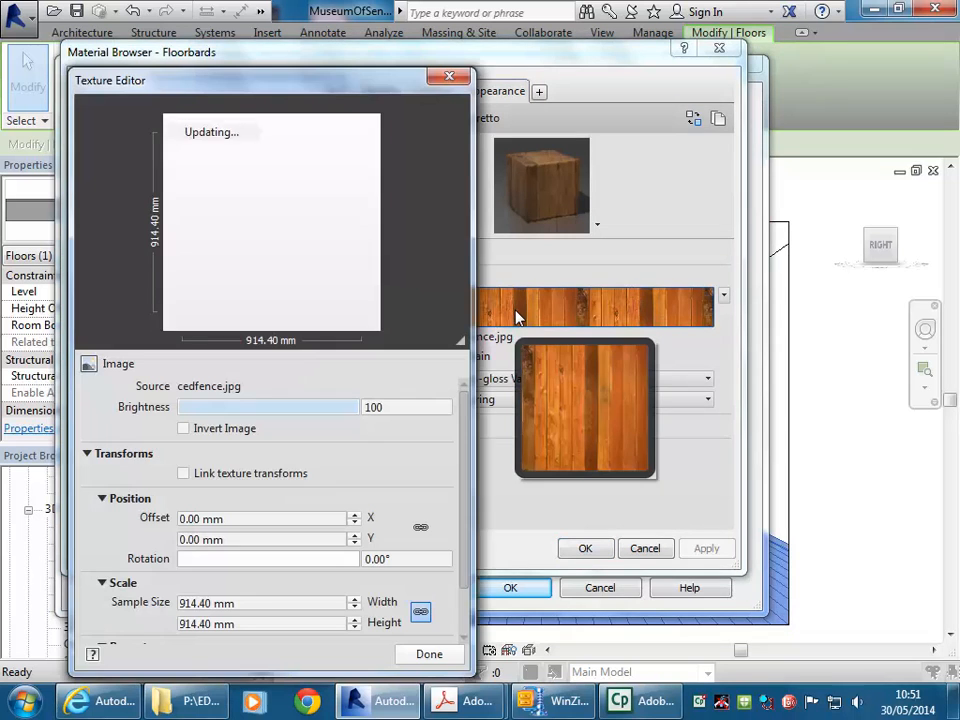
Set the floorboard texture's linked sample size to 1500 mm in width and height
{"action": "left_click", "coordinate": [228, 603]}
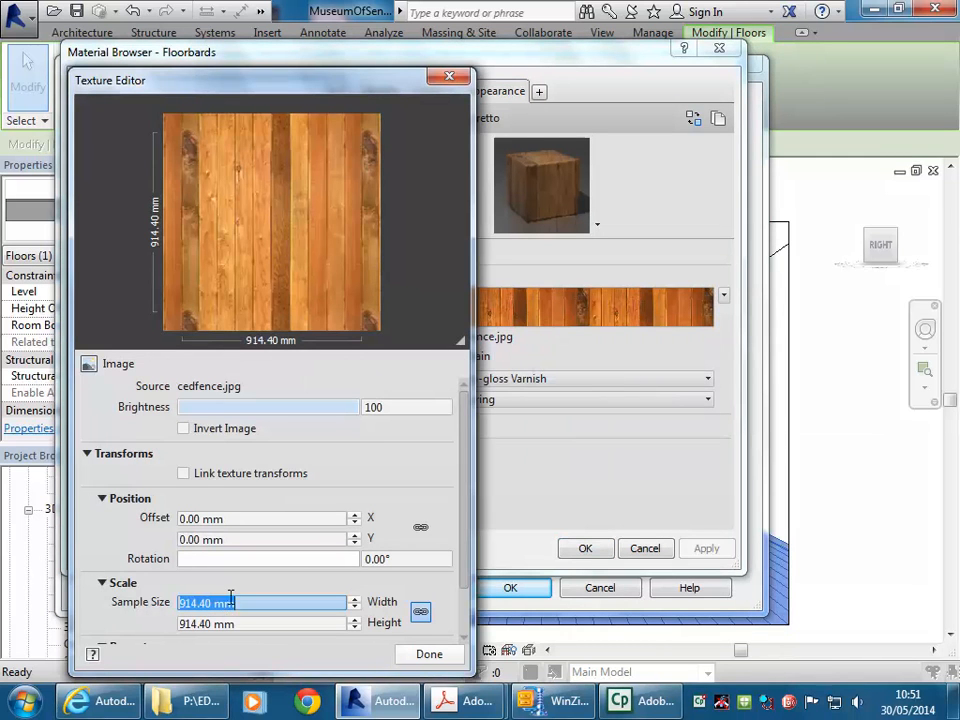
{"action": "left_click", "coordinate": [197, 604]}
{"action": "left_click_drag", "start_coordinate": [279, 91], "coordinate": [288, 41]}
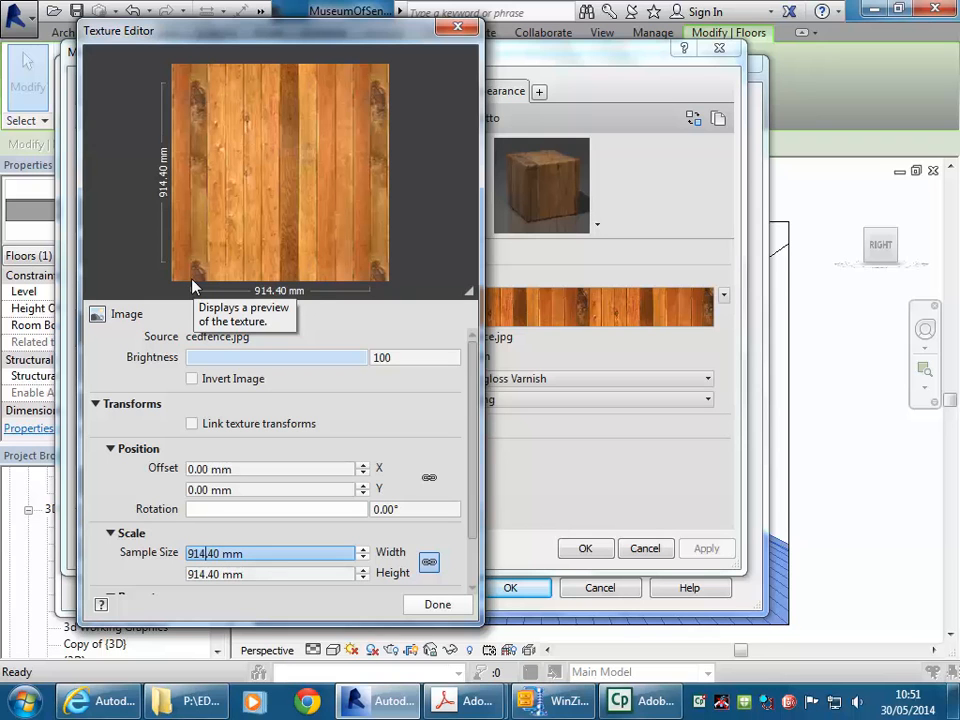
{"action": "left_click_drag", "start_coordinate": [245, 553], "coordinate": [123, 572]}
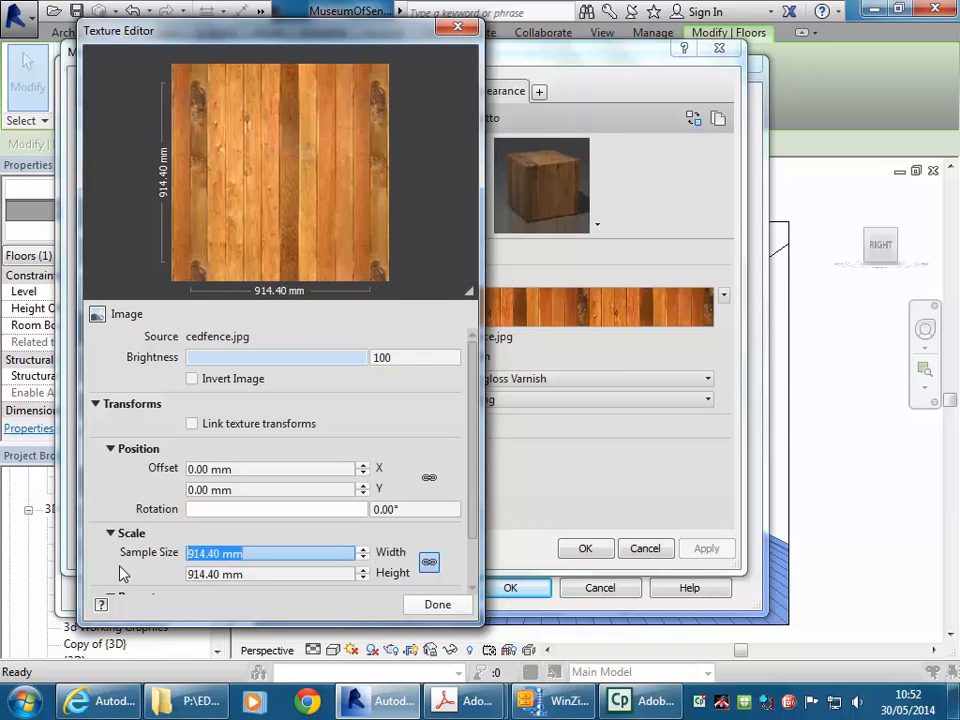
{"action": "type", "text": "1500"}
{"action": "key", "text": "Tab"}
{"action": "scroll", "coordinate": [476, 470], "scroll_direction": "down", "scroll_amount": 1}
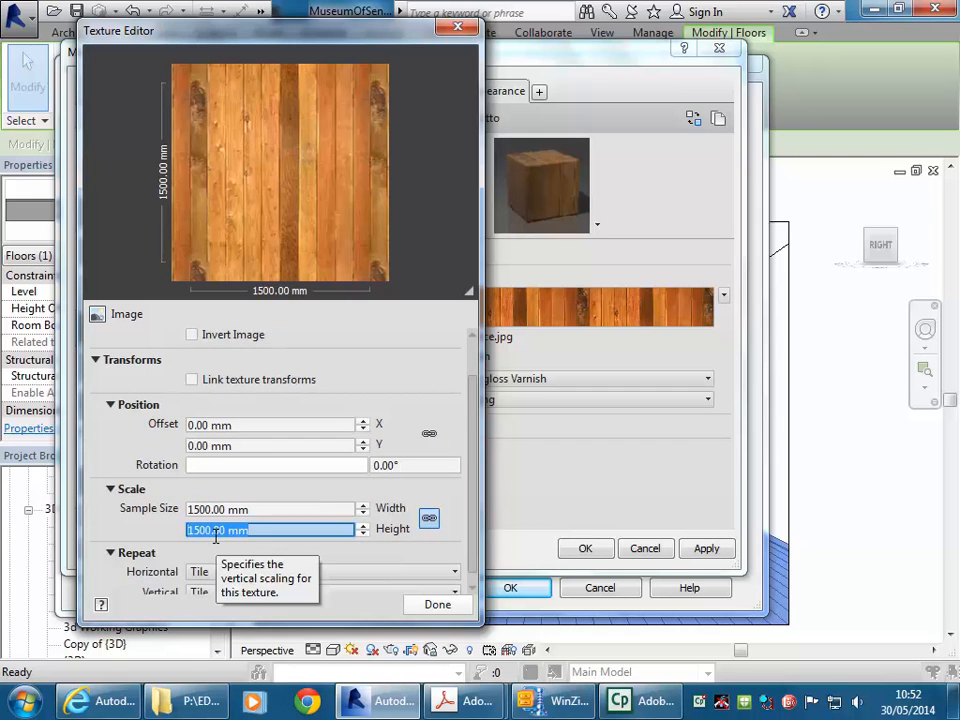
{"action": "left_click", "coordinate": [440, 604]}
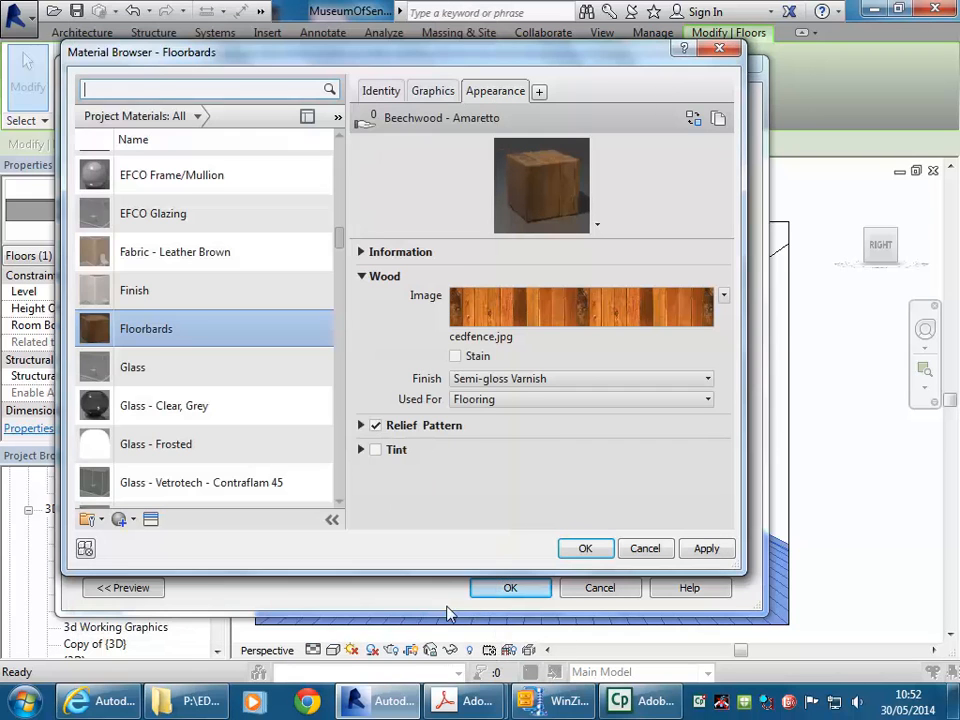
Check the Floorbards relief pattern settings, then accept the material, the layer assembly and the Ground Floor Slab type changes
{"action": "left_click", "coordinate": [361, 425]}
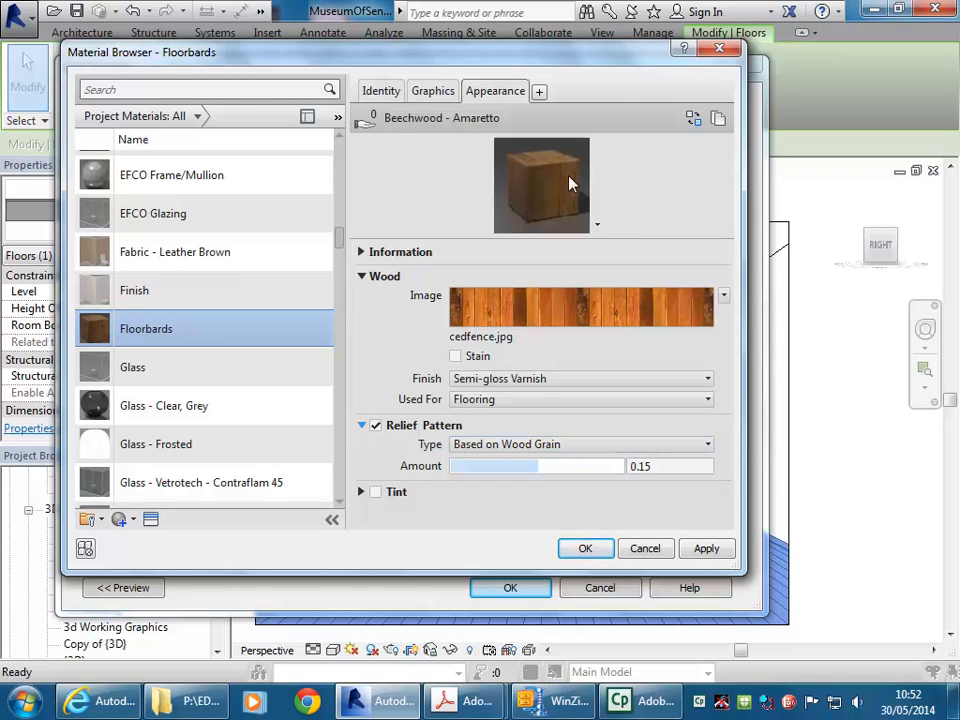
{"action": "left_click", "coordinate": [584, 548]}
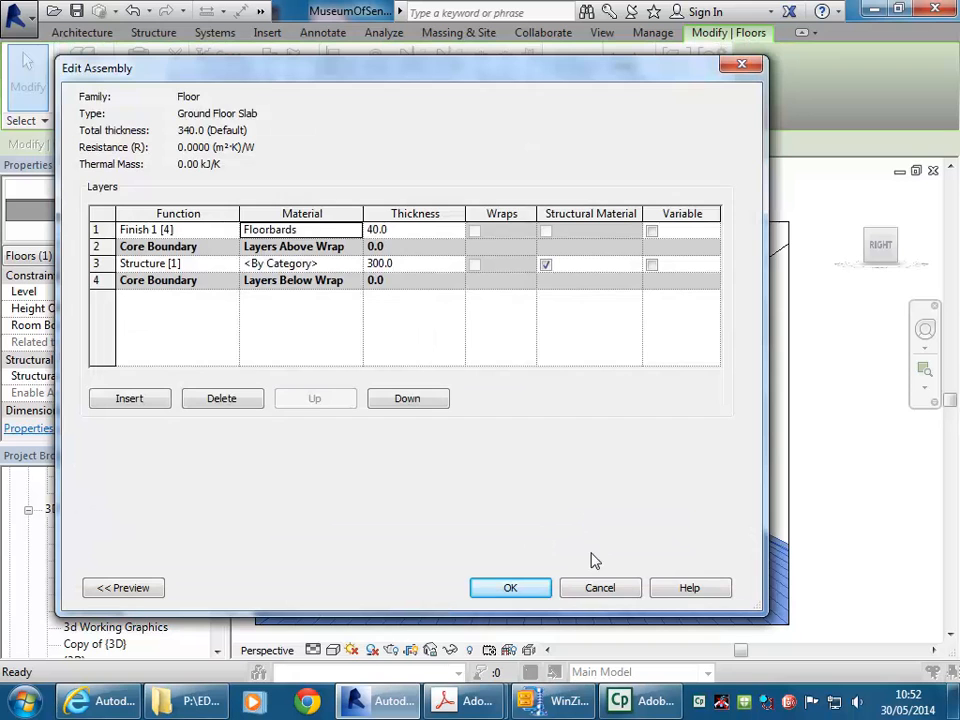
{"action": "left_click", "coordinate": [511, 589]}
{"action": "left_click", "coordinate": [524, 587]}
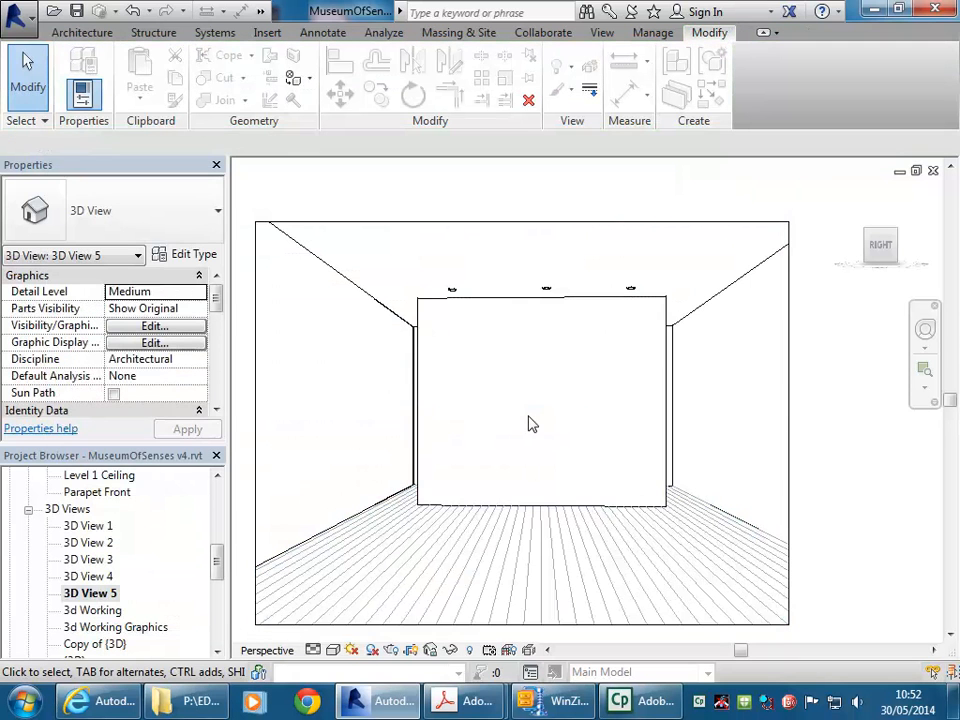
Turn on the ungrouped artificial lights for 3D View 5 and render the view at Draft quality
{"action": "left_click", "coordinate": [391, 650]}
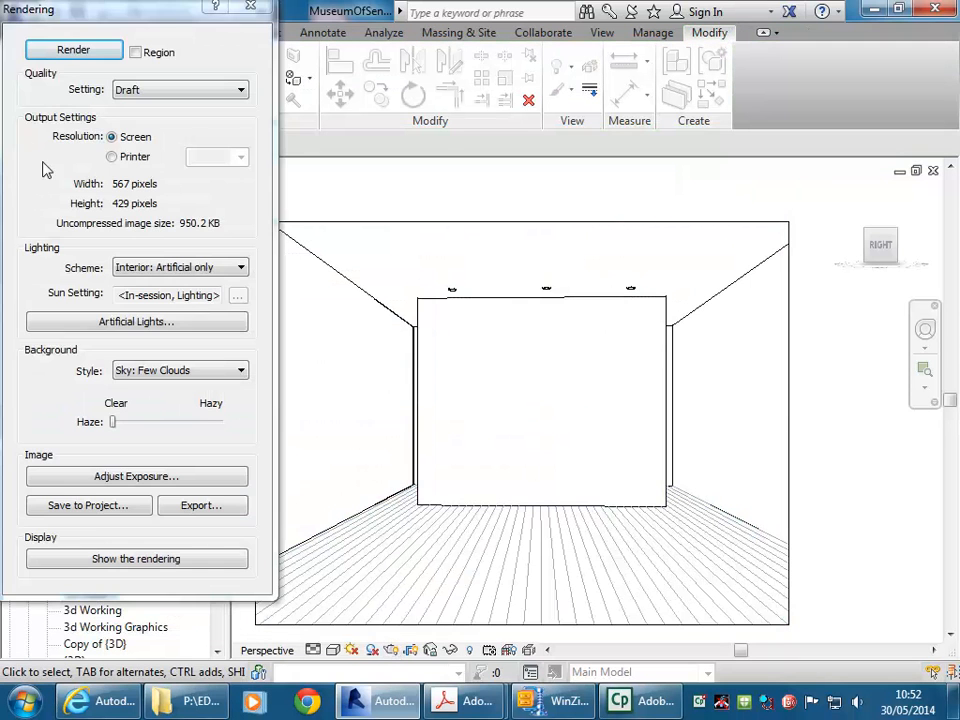
{"action": "left_click", "coordinate": [73, 52]}
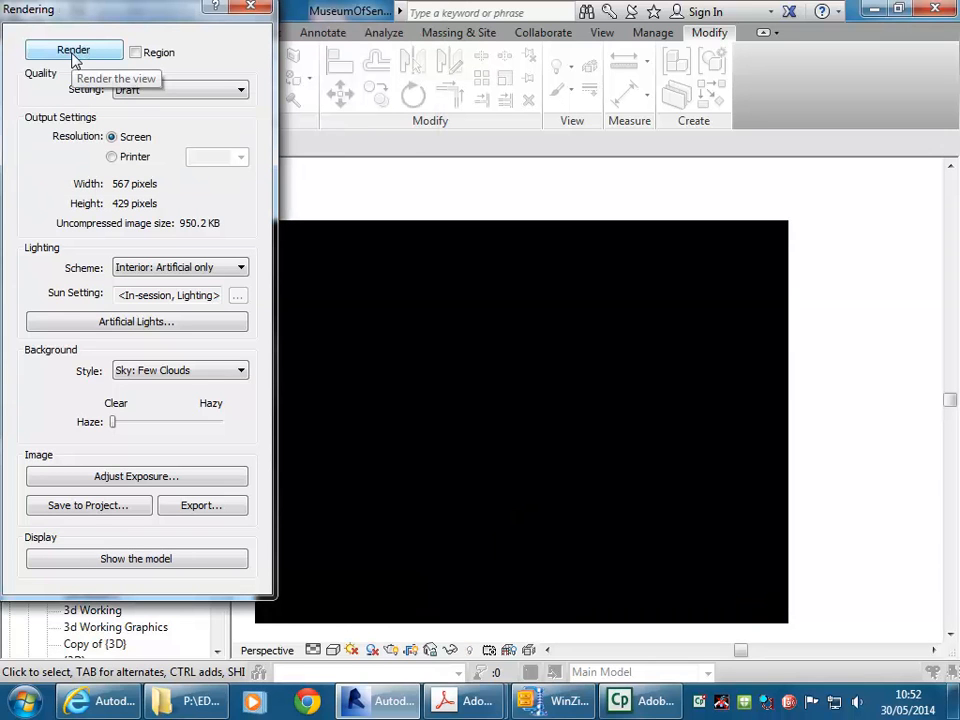
{"action": "left_click", "coordinate": [143, 321]}
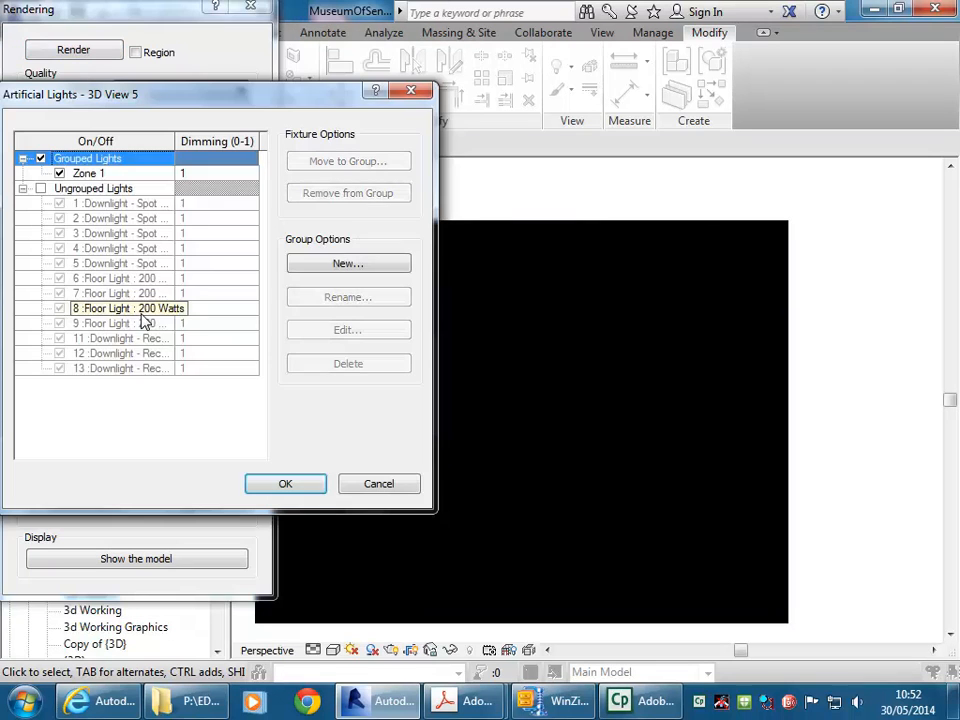
{"action": "left_click", "coordinate": [40, 188]}
{"action": "left_click", "coordinate": [283, 487]}
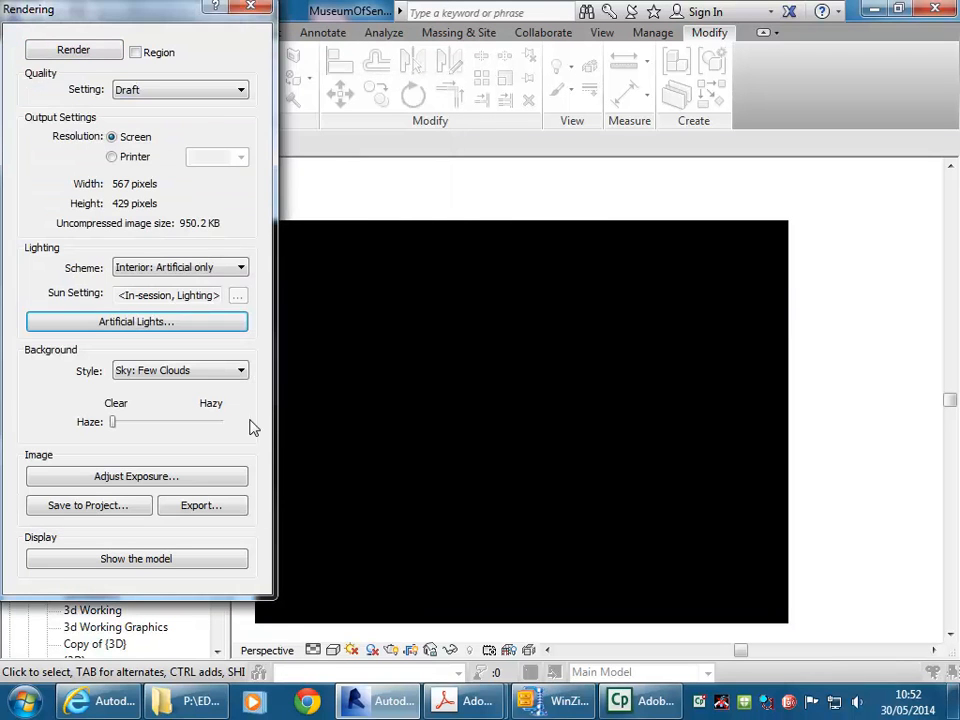
{"action": "left_click", "coordinate": [77, 52]}
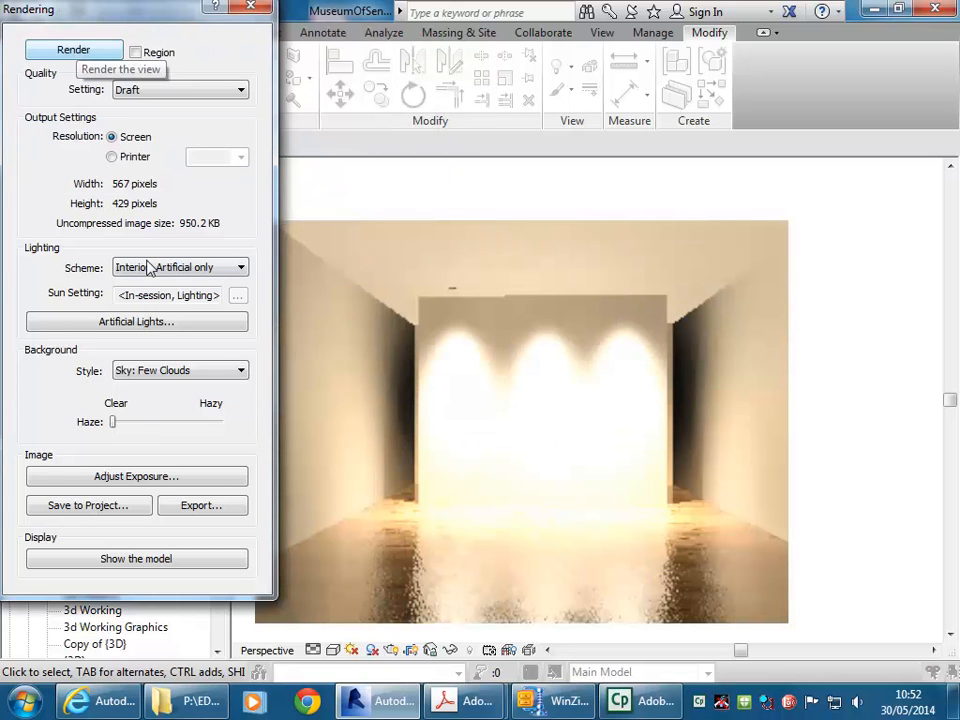
Darken the rendered image by setting its exposure value to 4.36, then close the rendering settings
{"action": "left_click", "coordinate": [153, 478]}
{"action": "left_click_drag", "start_coordinate": [255, 90], "coordinate": [275, 92]}
{"action": "left_click", "coordinate": [320, 398]}
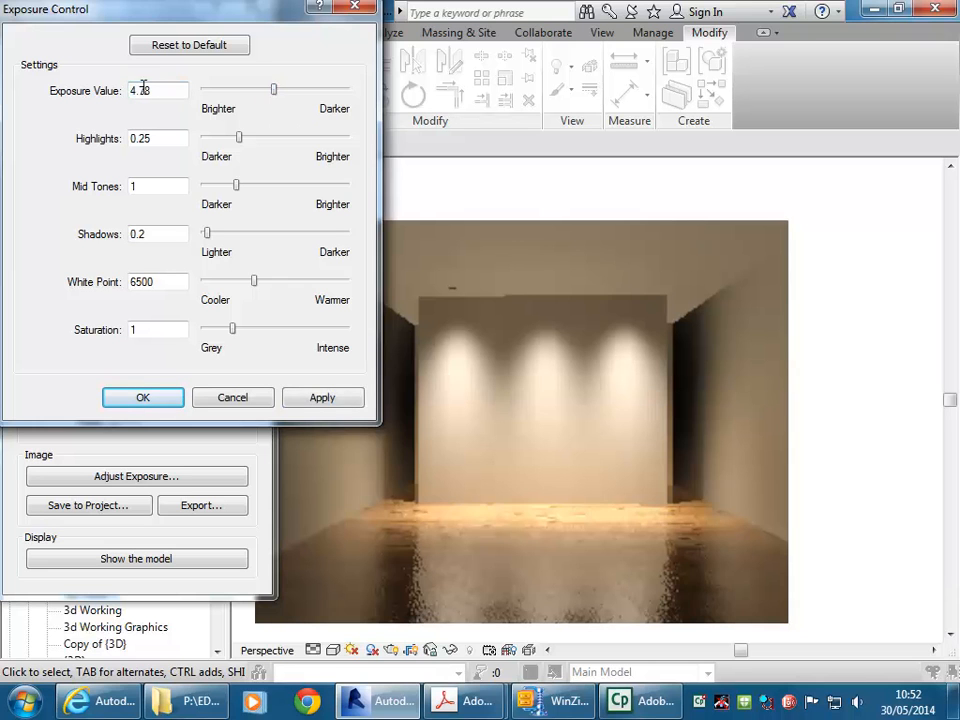
{"action": "left_click", "coordinate": [318, 398]}
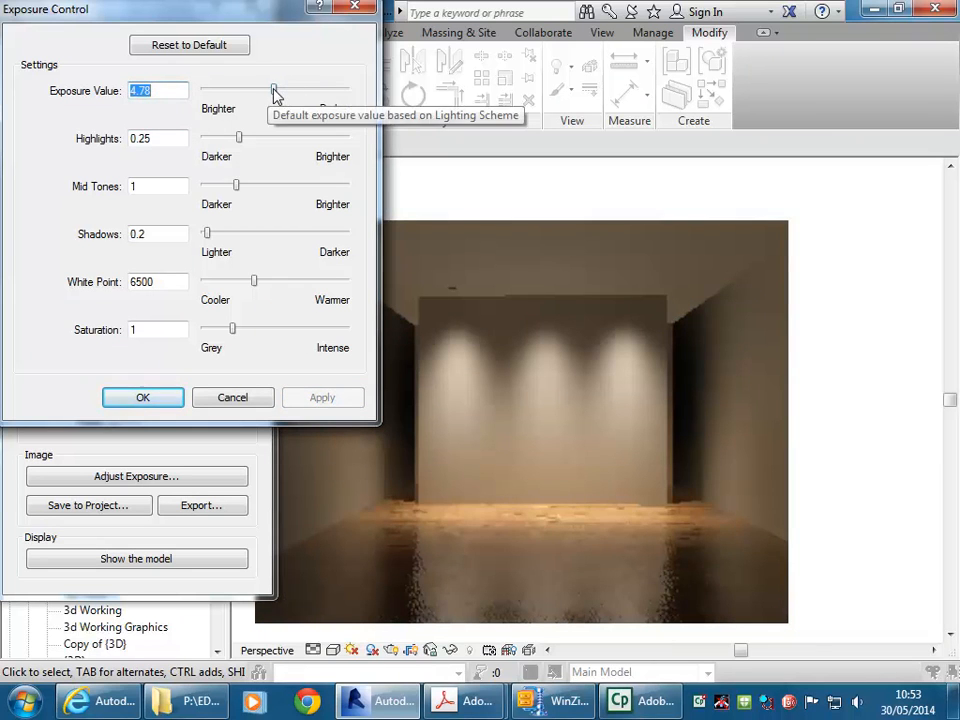
{"action": "left_click_drag", "start_coordinate": [274, 91], "coordinate": [270, 91]}
{"action": "left_click", "coordinate": [306, 401]}
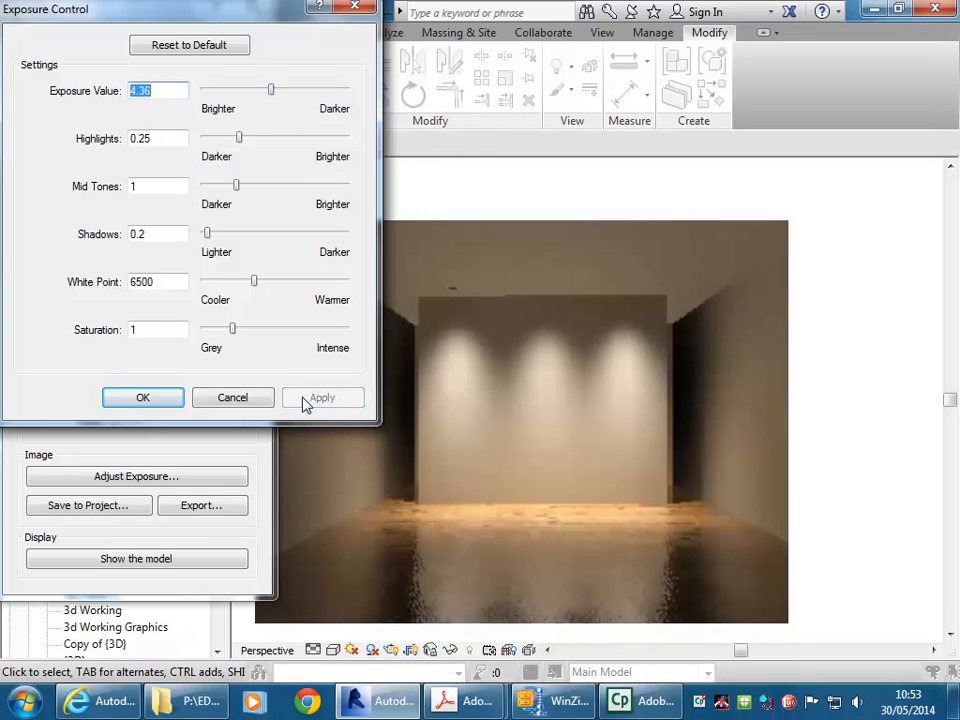
{"action": "left_click", "coordinate": [141, 399]}
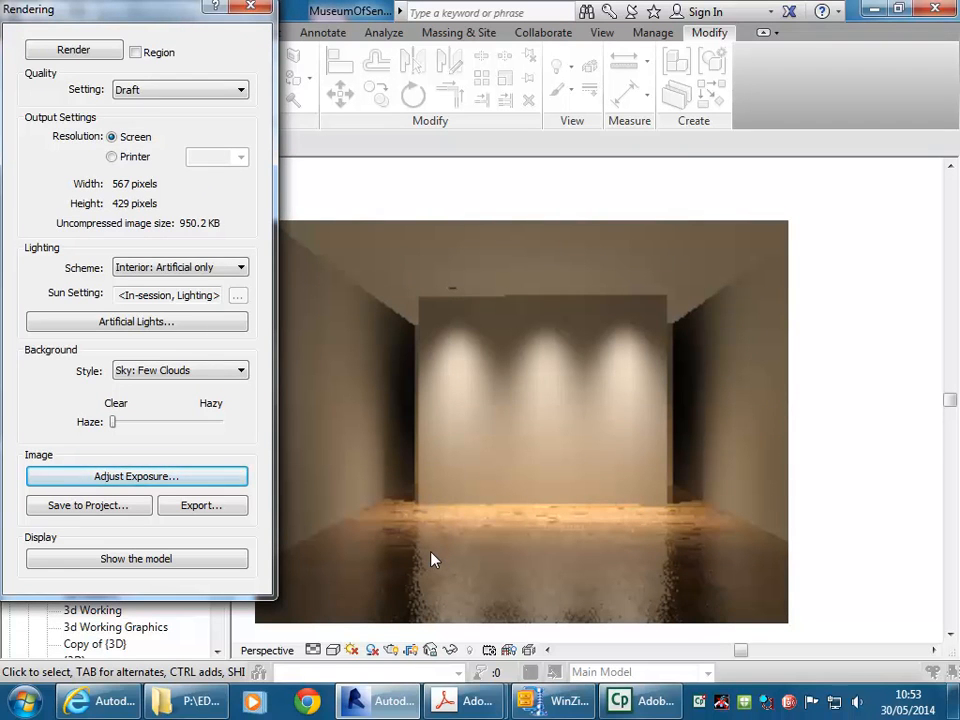
{"action": "left_click", "coordinate": [251, 6]}
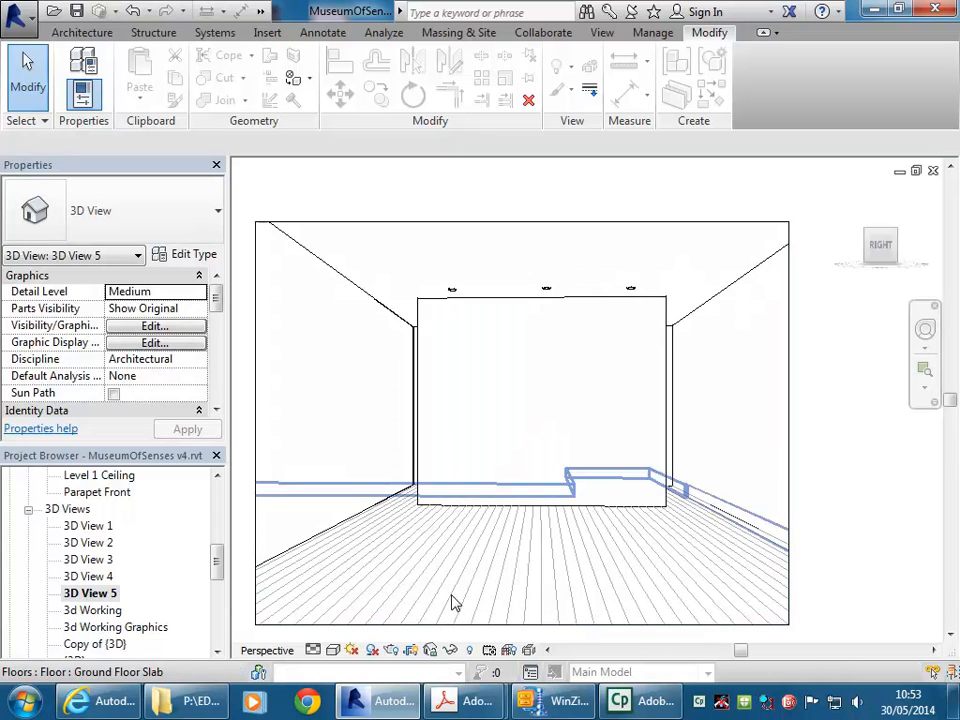
Reopen the Ground Floor Slab's Floorbards finish material and bring up its cedfence.jpg image in the Texture Editor
{"action": "left_click", "coordinate": [398, 548]}
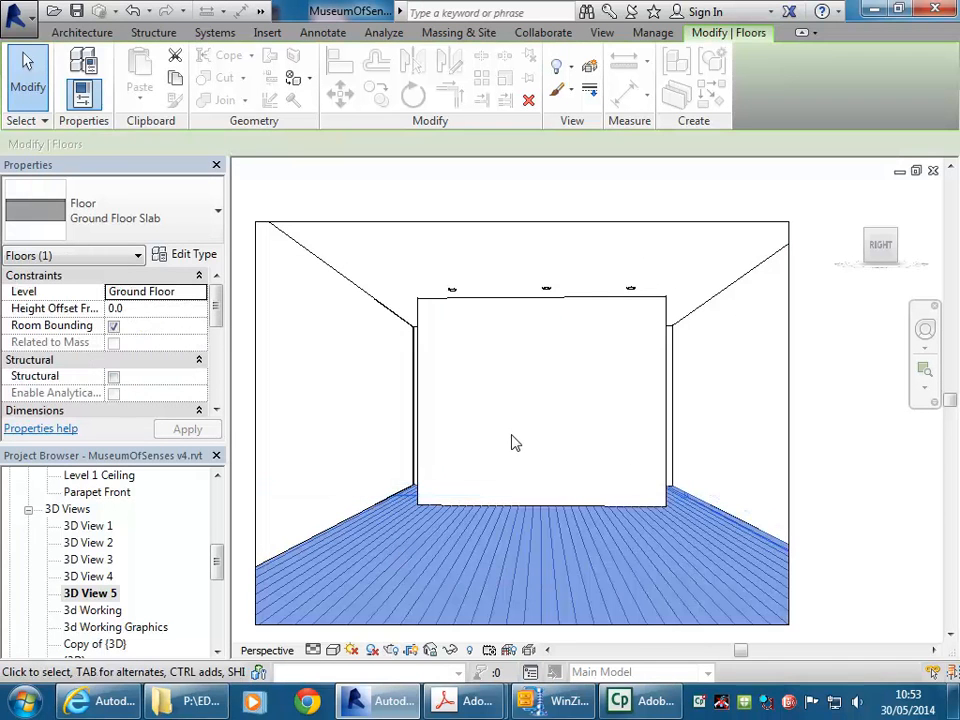
{"action": "left_click", "coordinate": [165, 258]}
{"action": "left_click", "coordinate": [467, 254]}
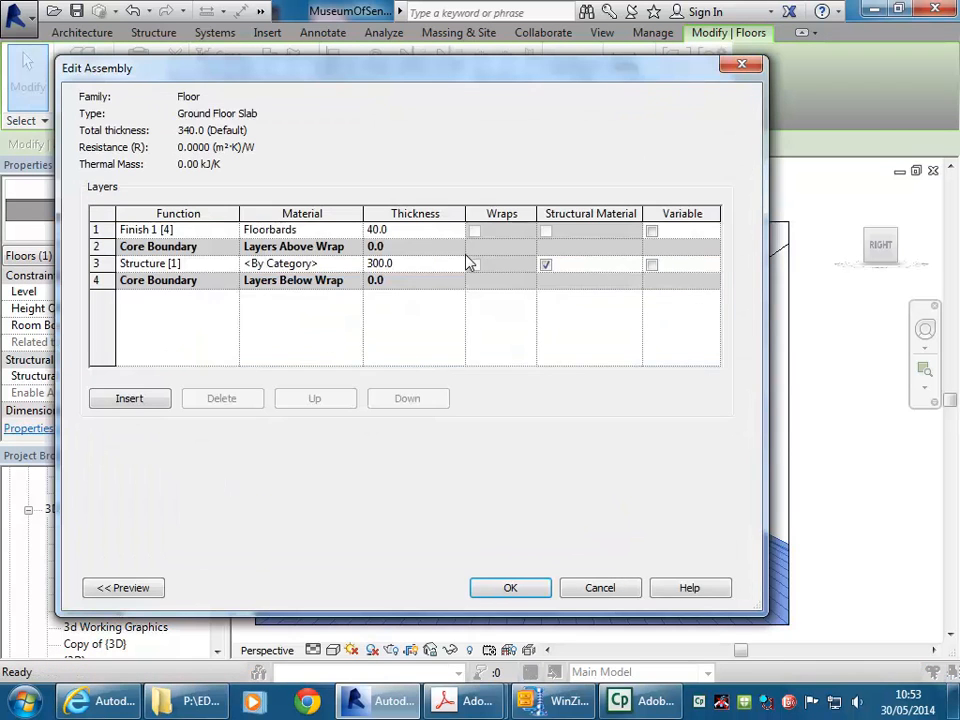
{"action": "left_click", "coordinate": [293, 228]}
{"action": "left_click", "coordinate": [352, 228]}
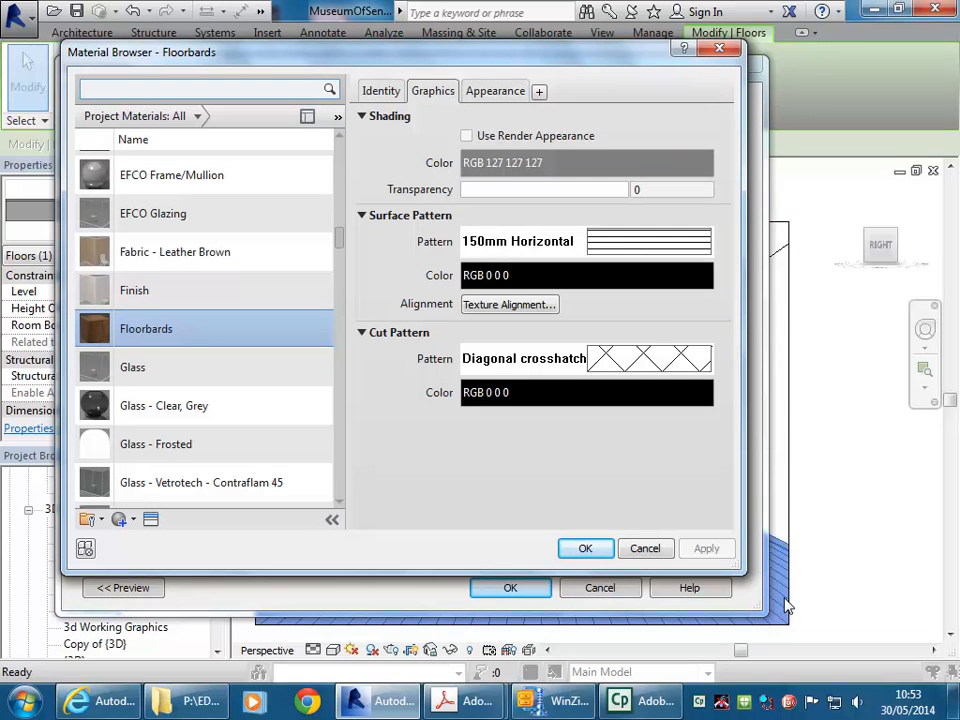
{"action": "left_click", "coordinate": [492, 92]}
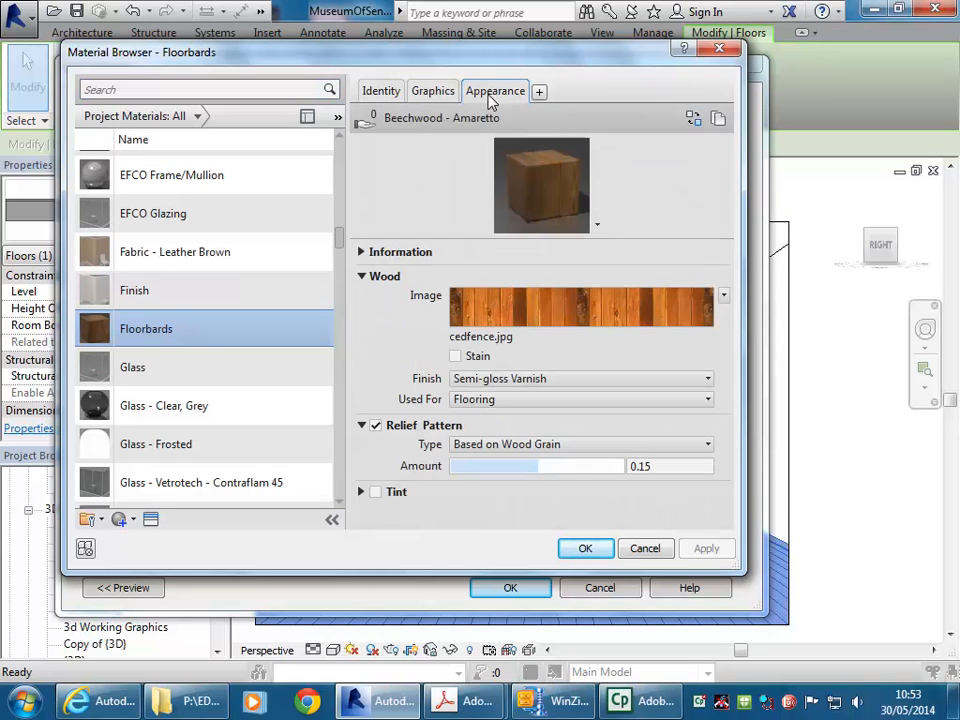
{"action": "left_click", "coordinate": [521, 315]}
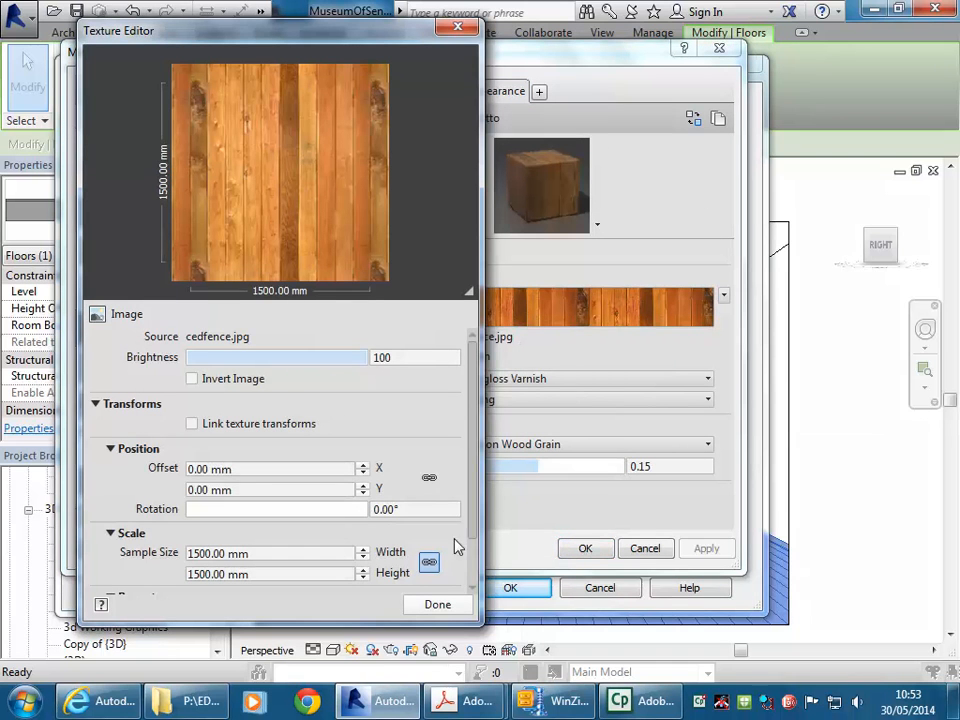
Rotate the cedfence.jpg texture by 90°, accept the material, assembly and floor type changes, and deselect the floor
{"action": "left_click", "coordinate": [375, 513]}
{"action": "left_click", "coordinate": [375, 512]}
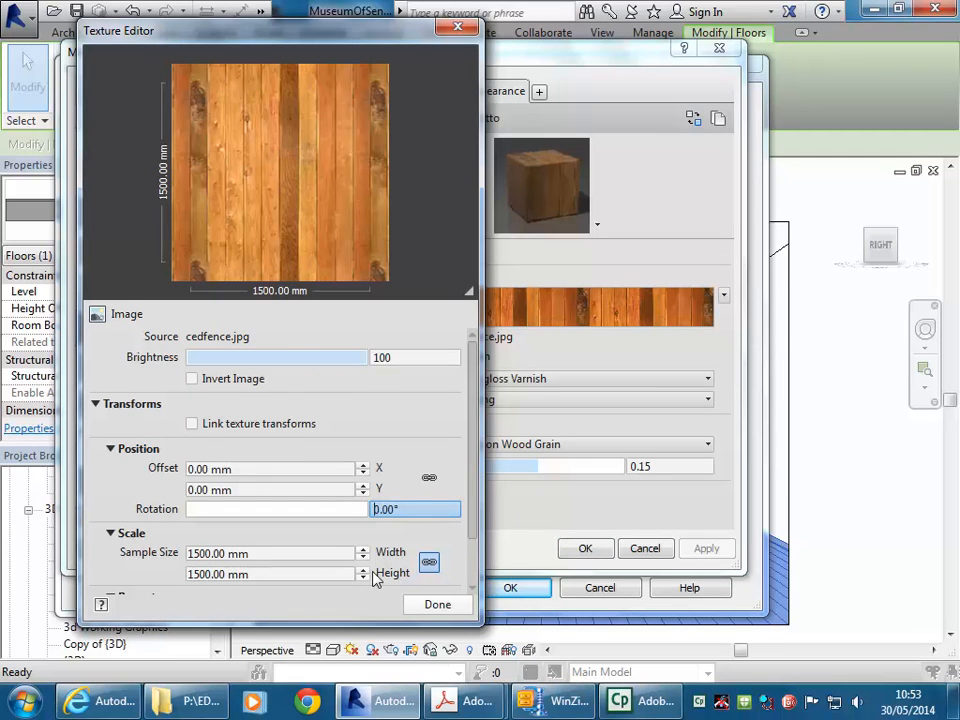
{"action": "type", "text": "9"}
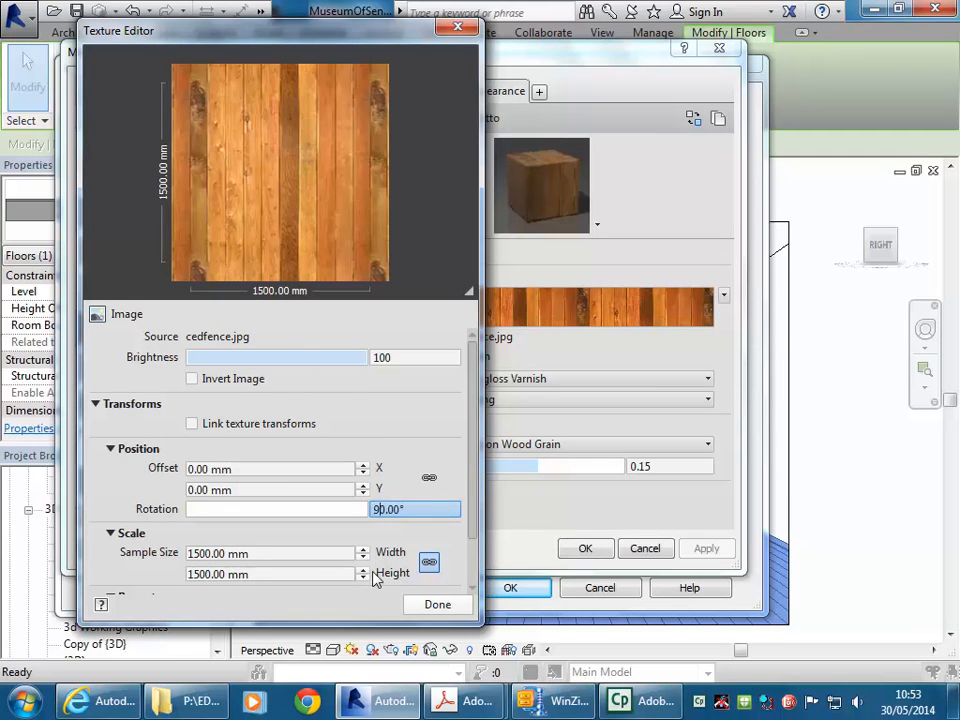
{"action": "left_click", "coordinate": [437, 606]}
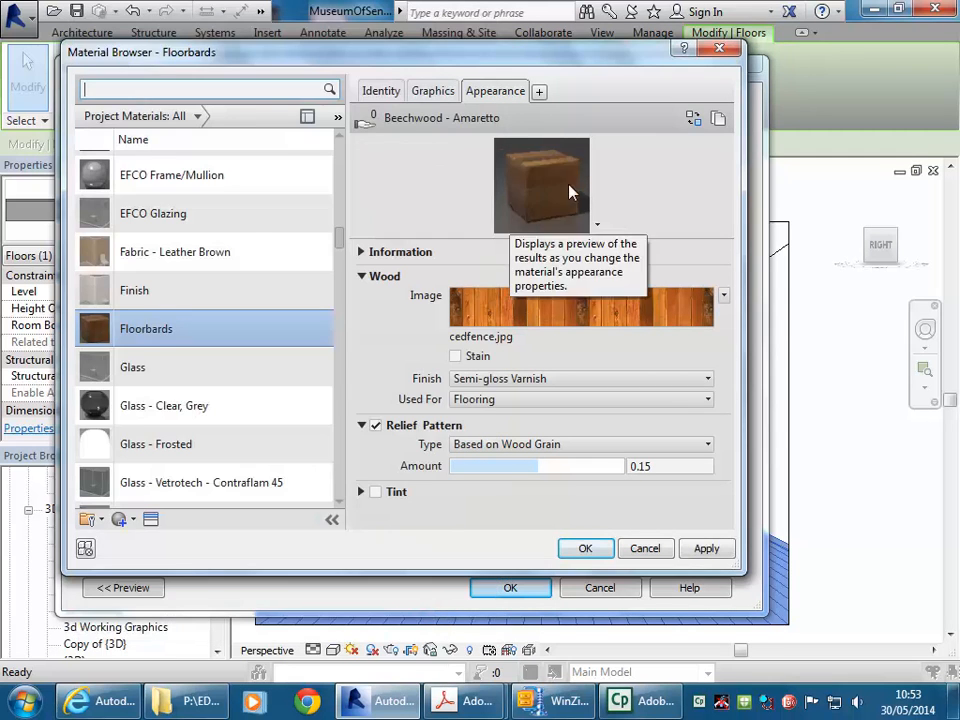
{"action": "left_click", "coordinate": [584, 549]}
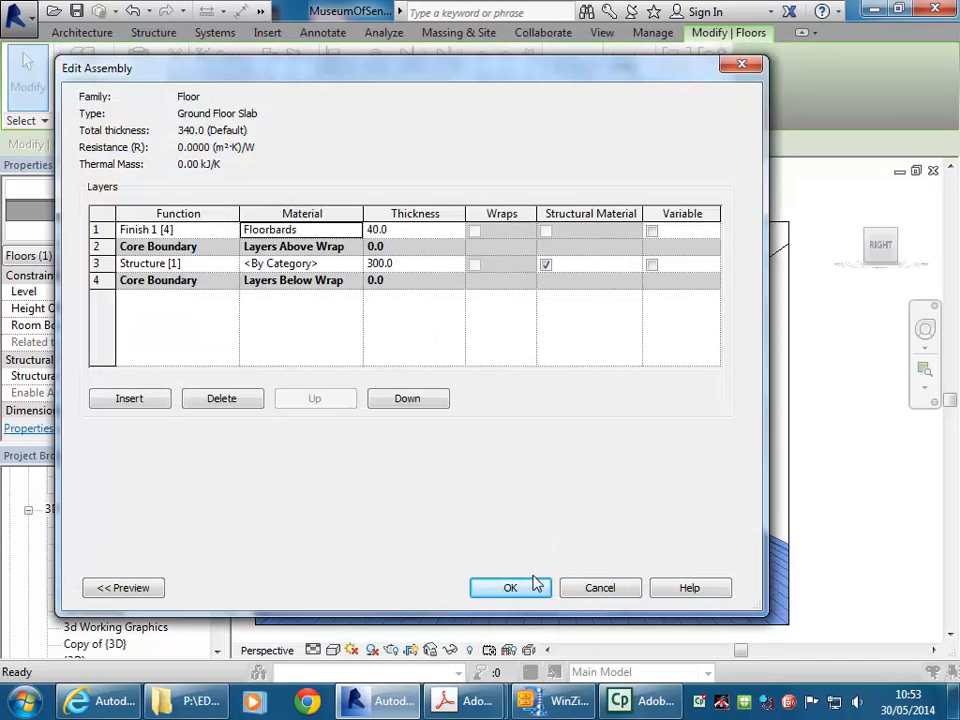
{"action": "left_click", "coordinate": [507, 590]}
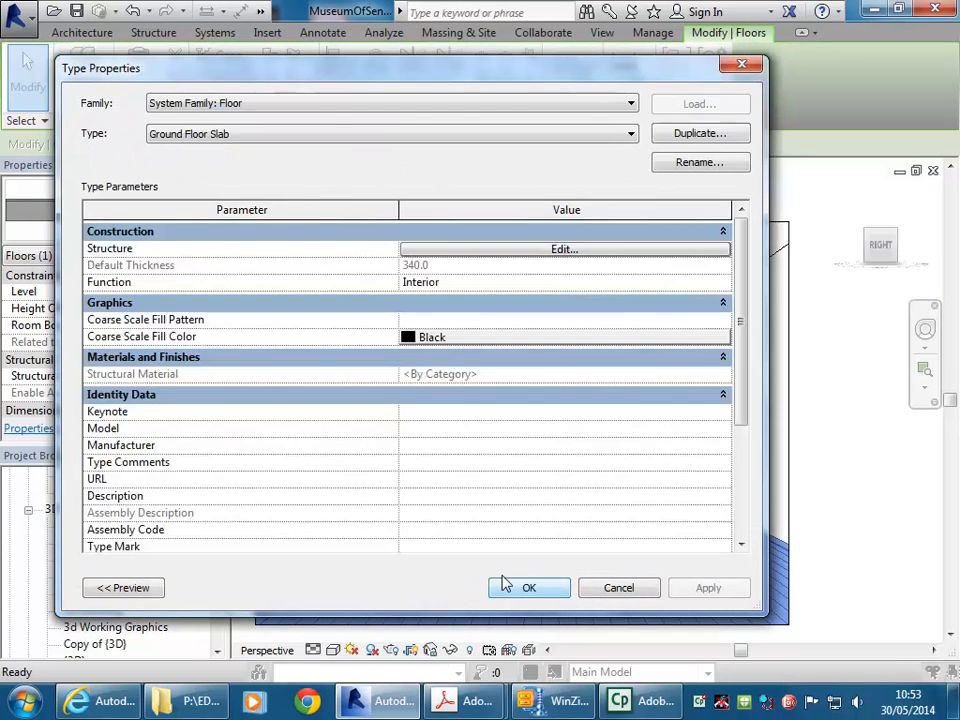
{"action": "left_click", "coordinate": [529, 585]}
{"action": "key", "text": "Escape"}
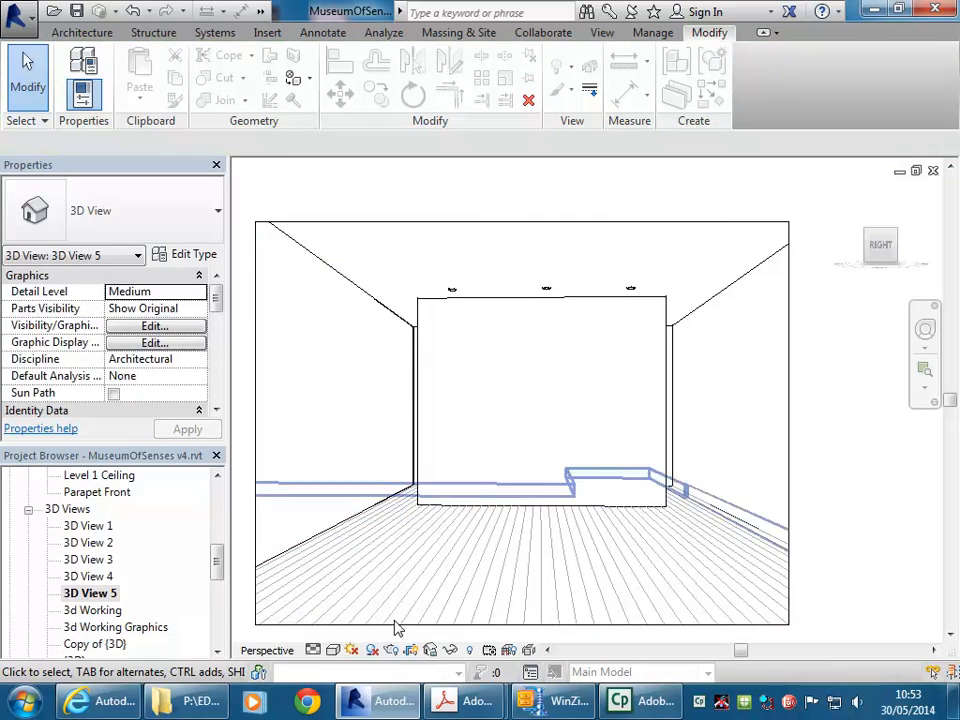
Render 3D View 5 again at Draft quality, redisplay the rendering to inspect the floorboards, and close the rendering settings
{"action": "left_click", "coordinate": [390, 650]}
{"action": "left_click", "coordinate": [73, 50]}
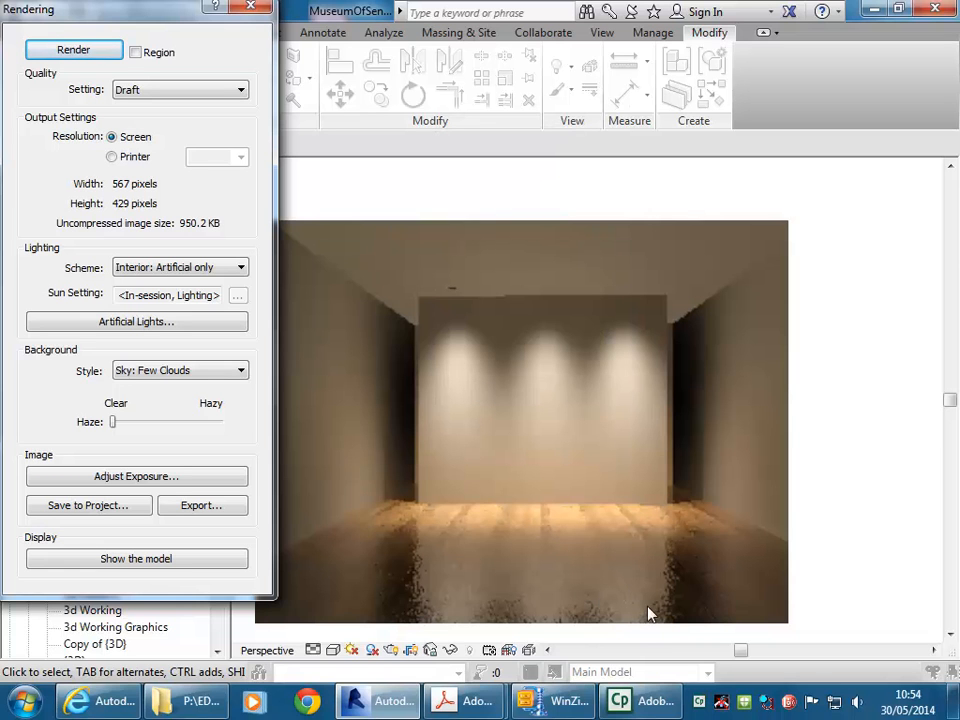
{"action": "left_click", "coordinate": [256, 8]}
{"action": "left_click", "coordinate": [389, 649]}
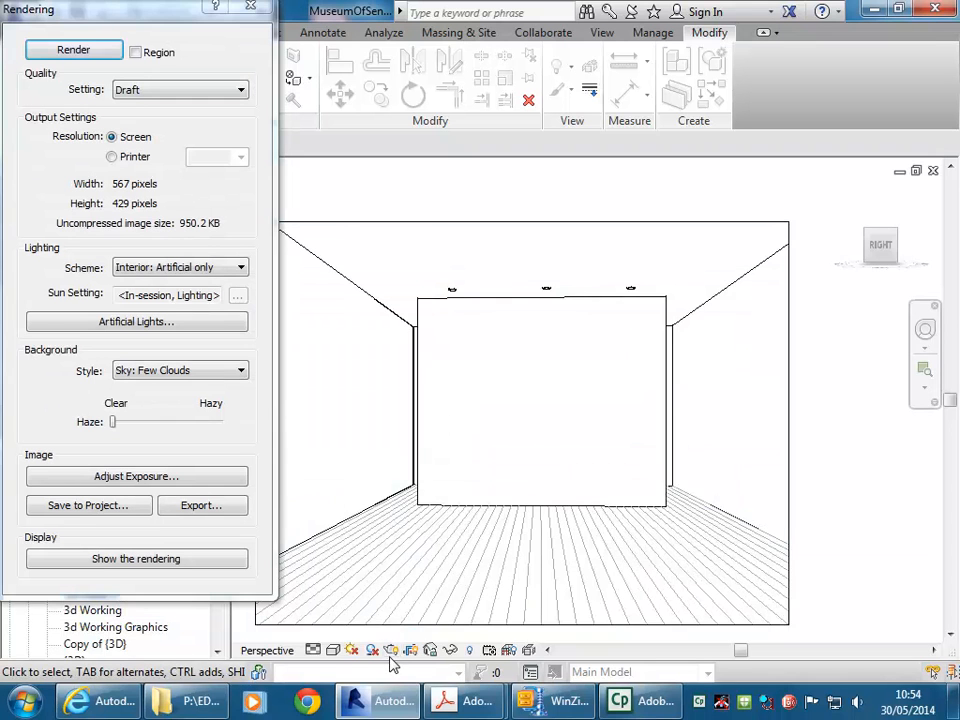
{"action": "left_click", "coordinate": [136, 559]}
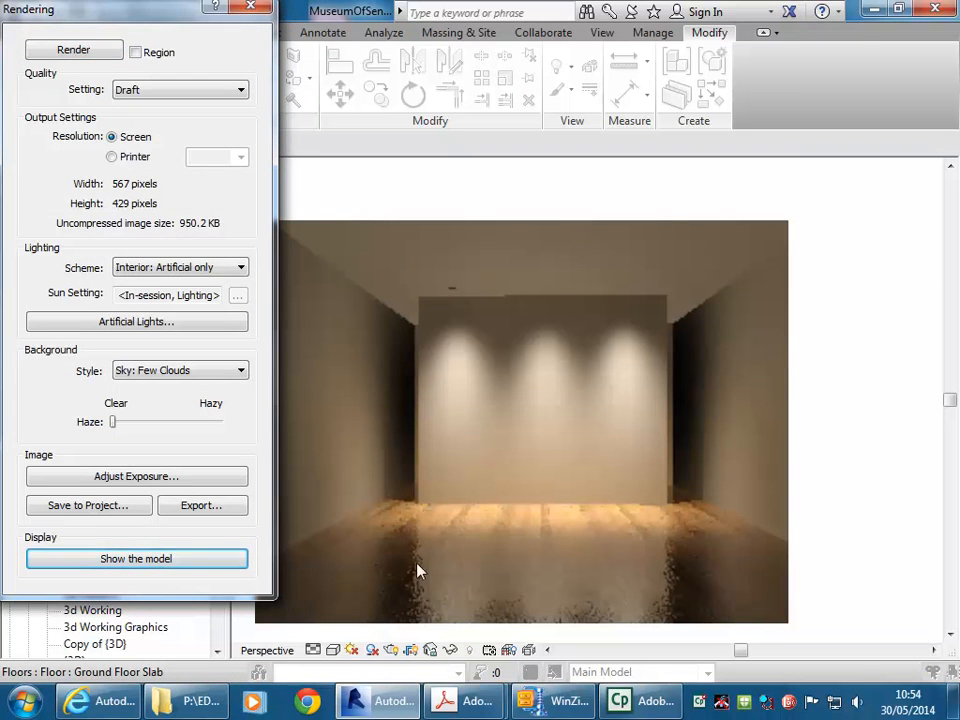
{"action": "left_click", "coordinate": [251, 8]}
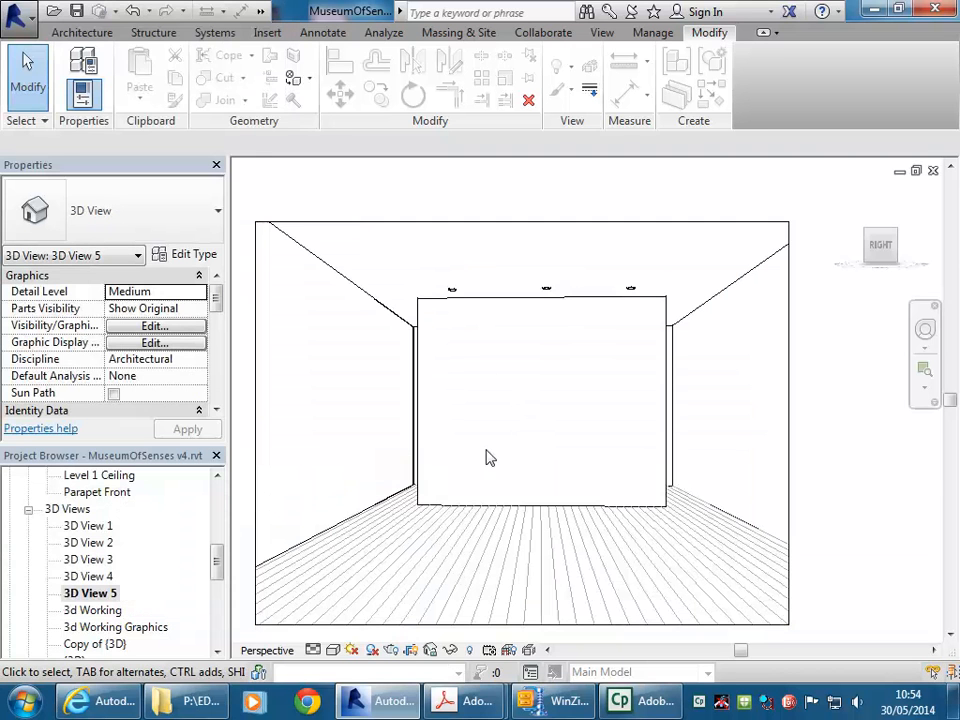
{"action": "left_click", "coordinate": [390, 587]}
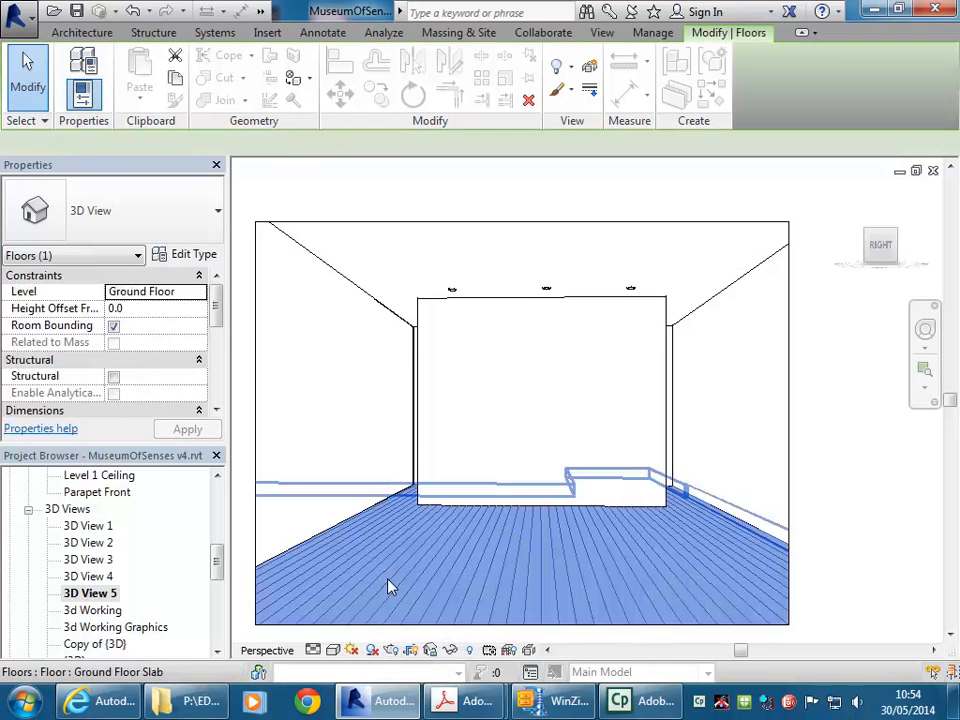
{"action": "left_click", "coordinate": [190, 254]}
{"action": "left_click", "coordinate": [563, 249]}
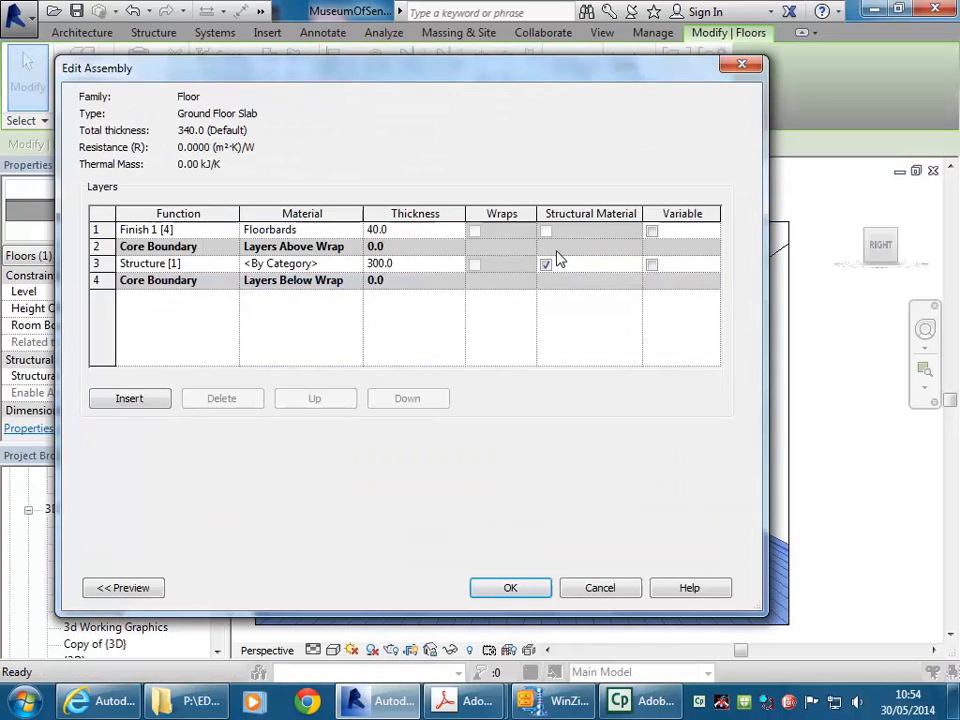
{"action": "left_click", "coordinate": [340, 230]}
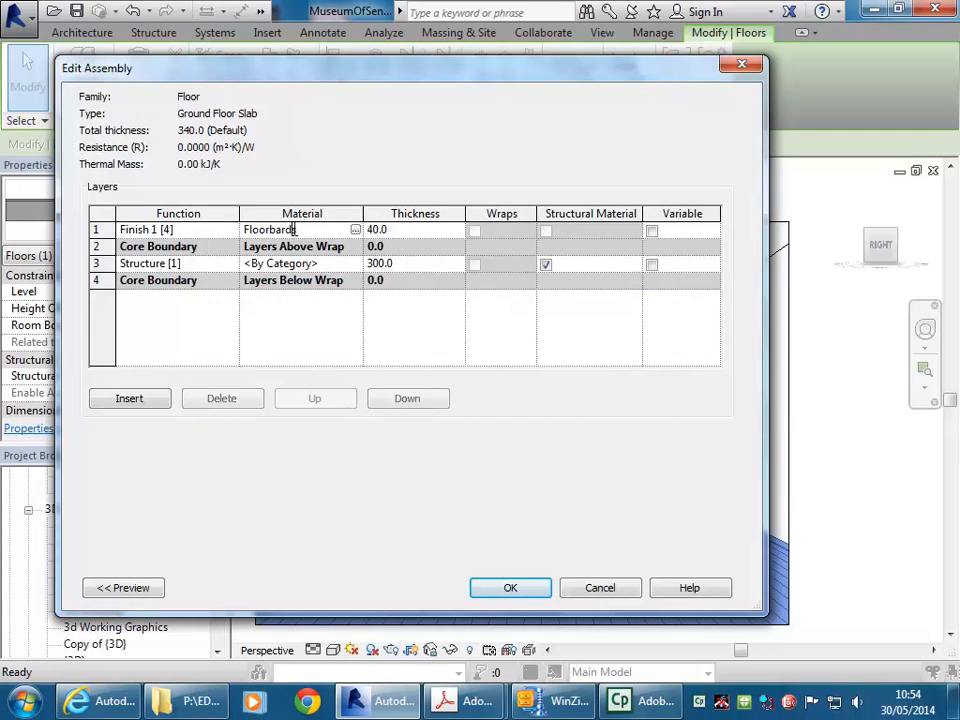
{"action": "left_click", "coordinate": [355, 231]}
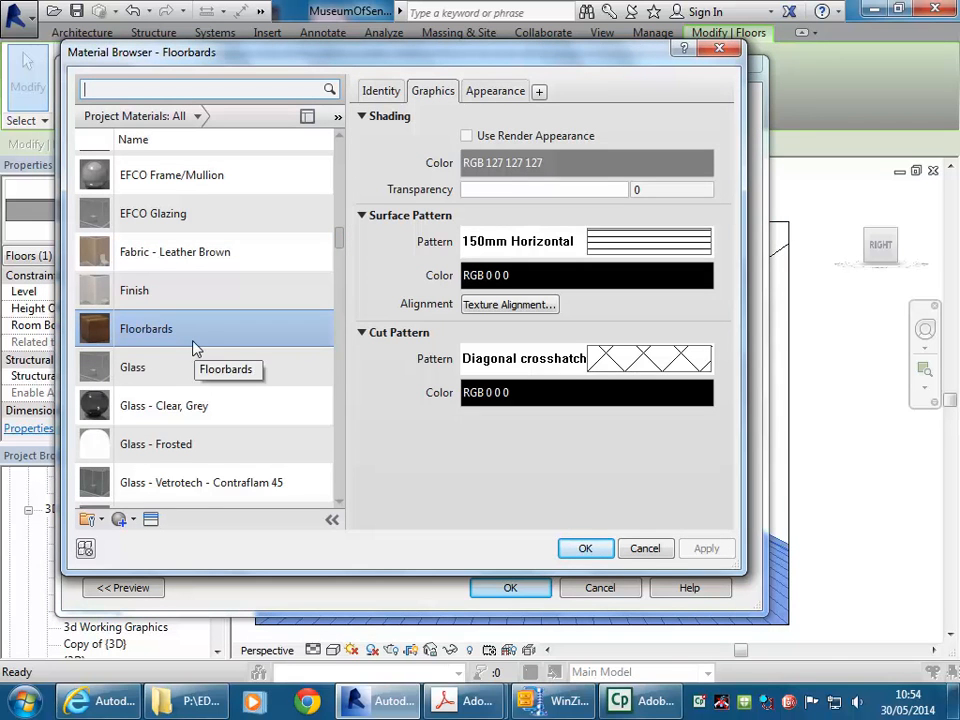
{"action": "left_click", "coordinate": [646, 553]}
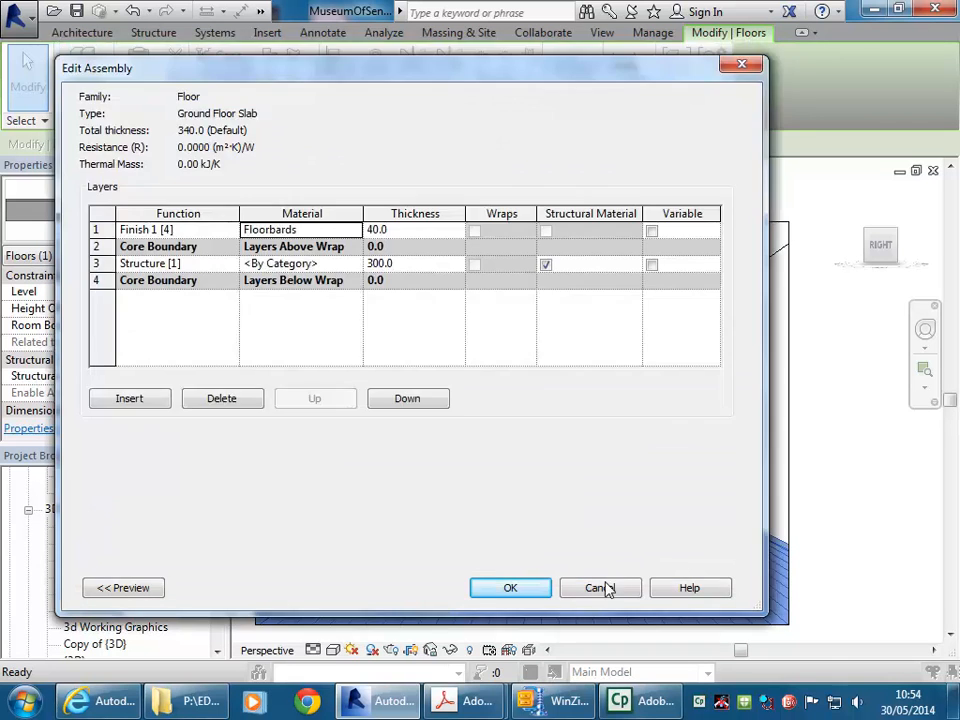
{"action": "left_click", "coordinate": [605, 585]}
{"action": "left_click", "coordinate": [618, 588]}
{"action": "left_click", "coordinate": [550, 446]}
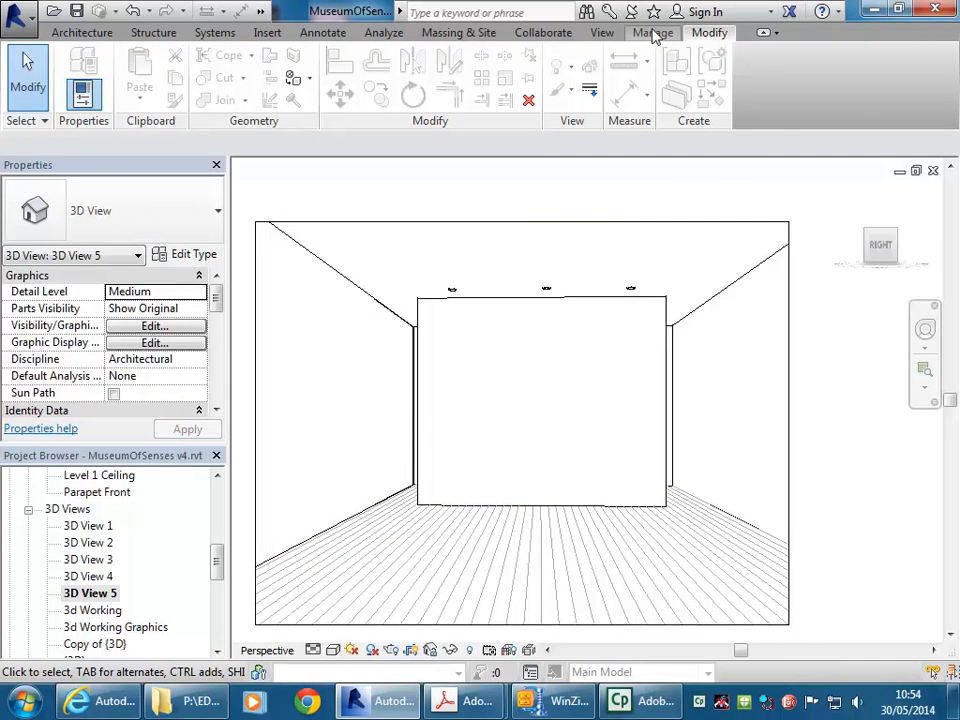
Set the Floorbards material's wood finish to Glossy Varnish and accept the change, dismissing the save reminder without saving
{"action": "left_click", "coordinate": [650, 33]}
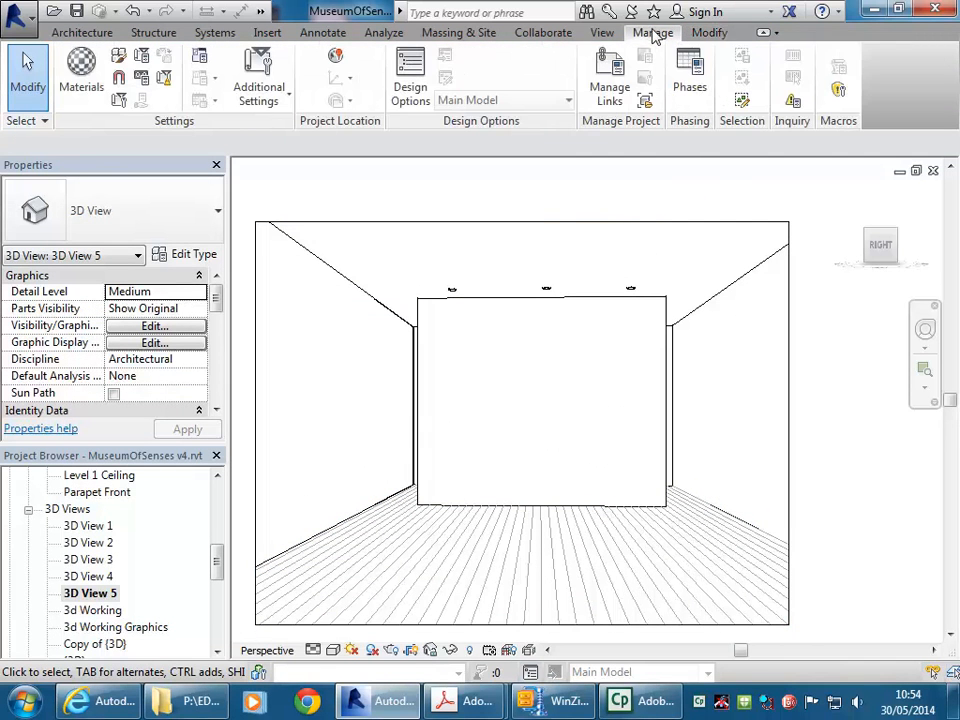
{"action": "left_click", "coordinate": [77, 66]}
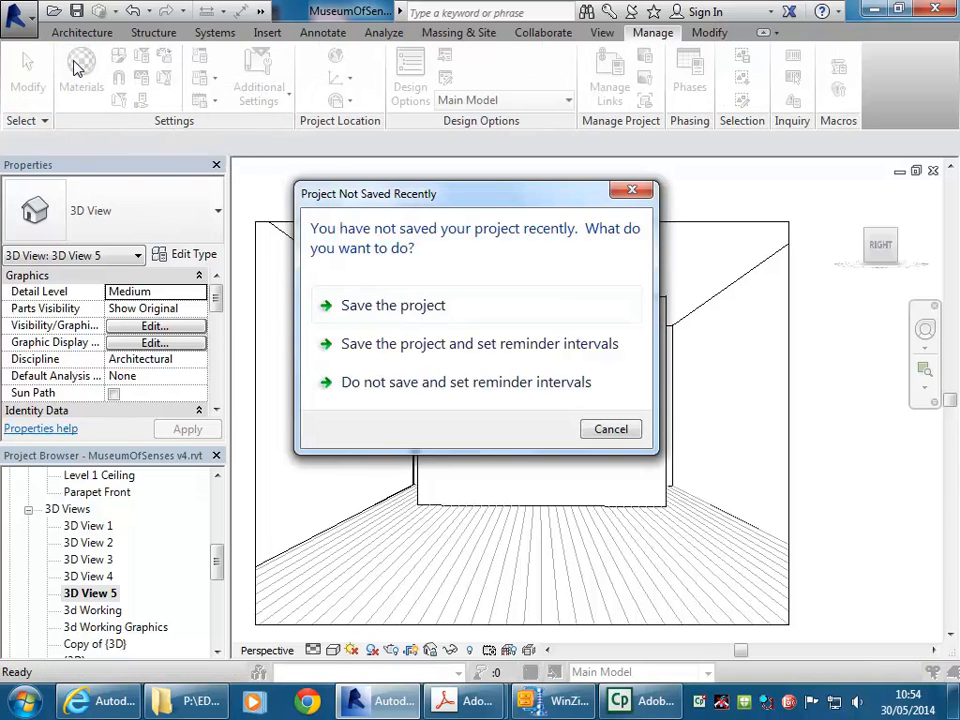
{"action": "left_click", "coordinate": [611, 429]}
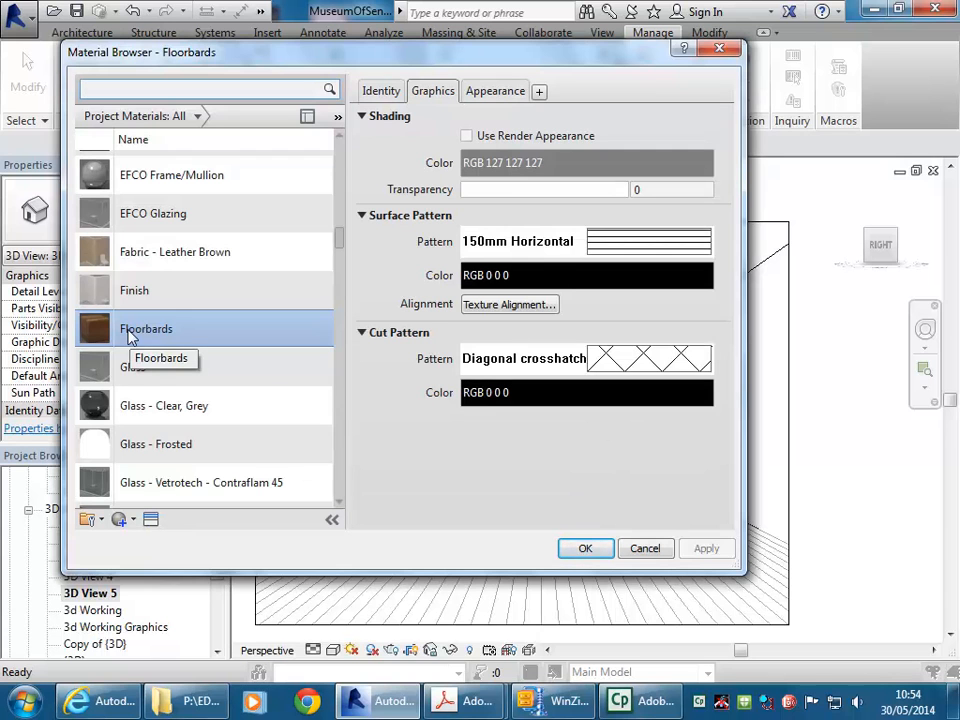
{"action": "left_click", "coordinate": [484, 92]}
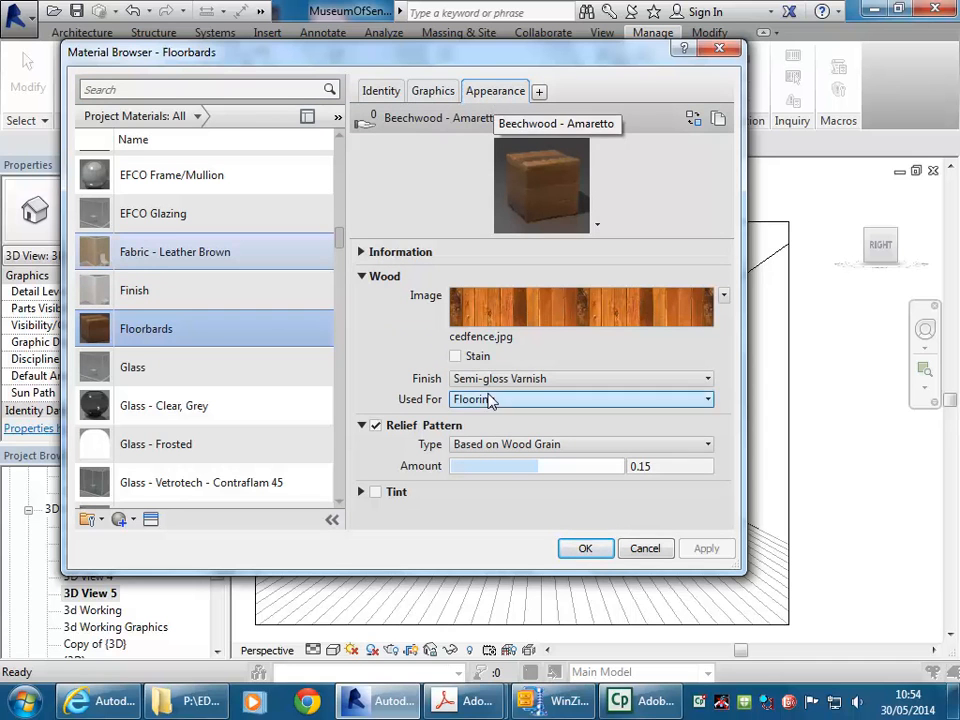
{"action": "left_click", "coordinate": [521, 385]}
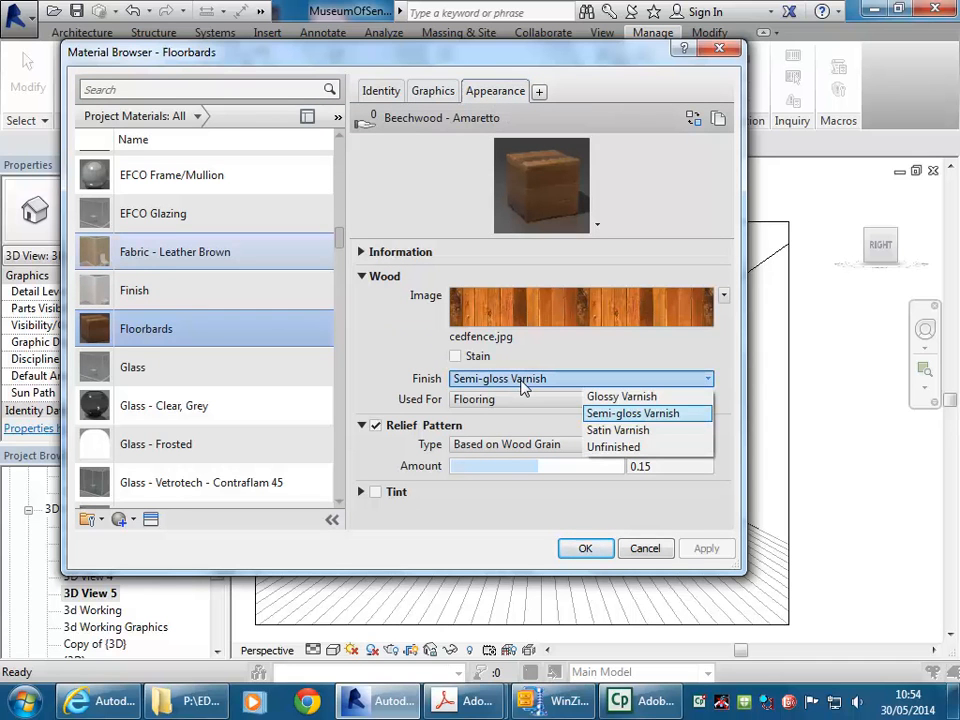
{"action": "left_click", "coordinate": [617, 400]}
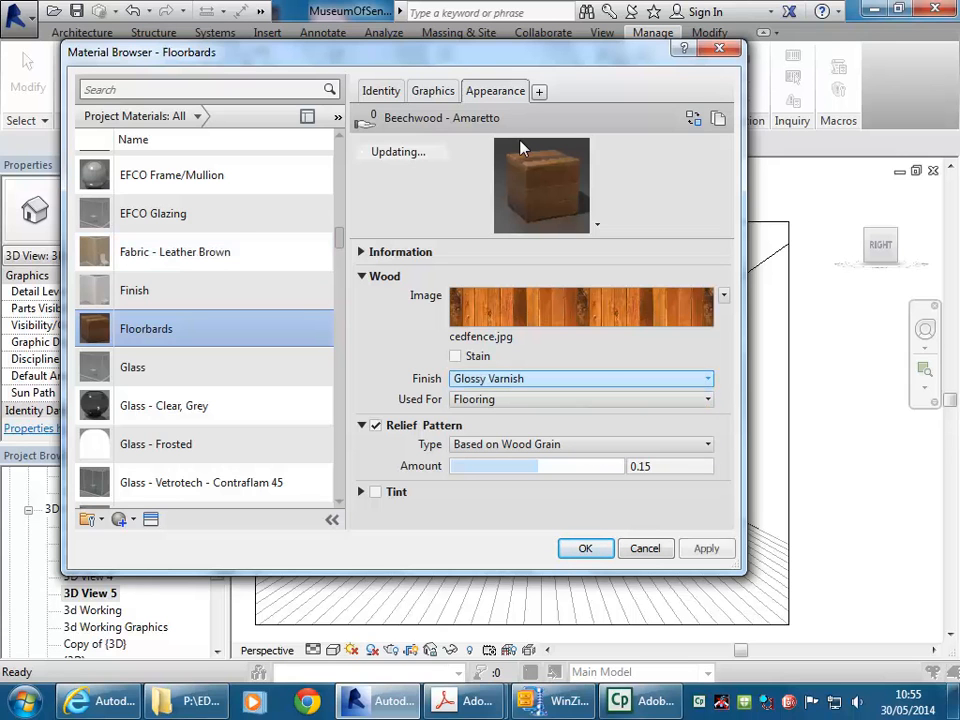
{"action": "left_click", "coordinate": [549, 382]}
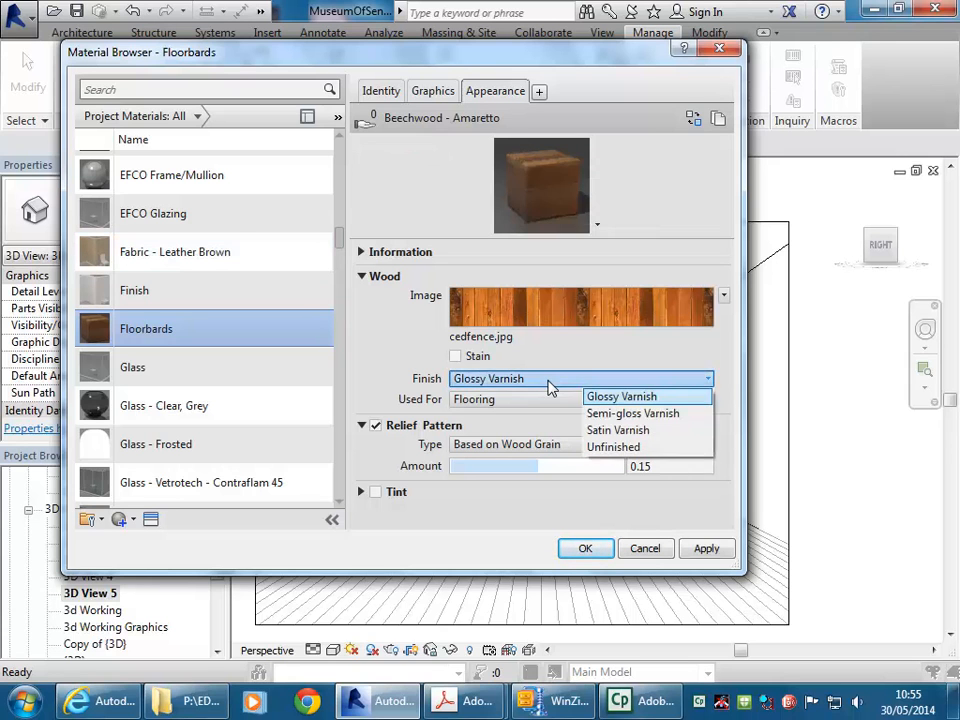
{"action": "left_click", "coordinate": [644, 398]}
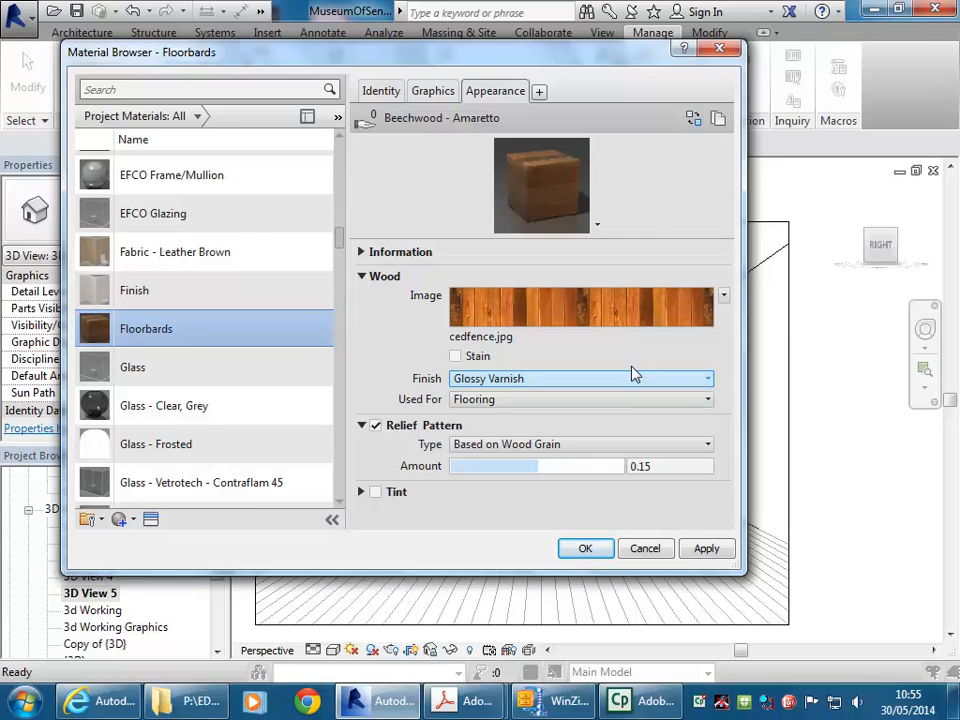
{"action": "left_click", "coordinate": [587, 549]}
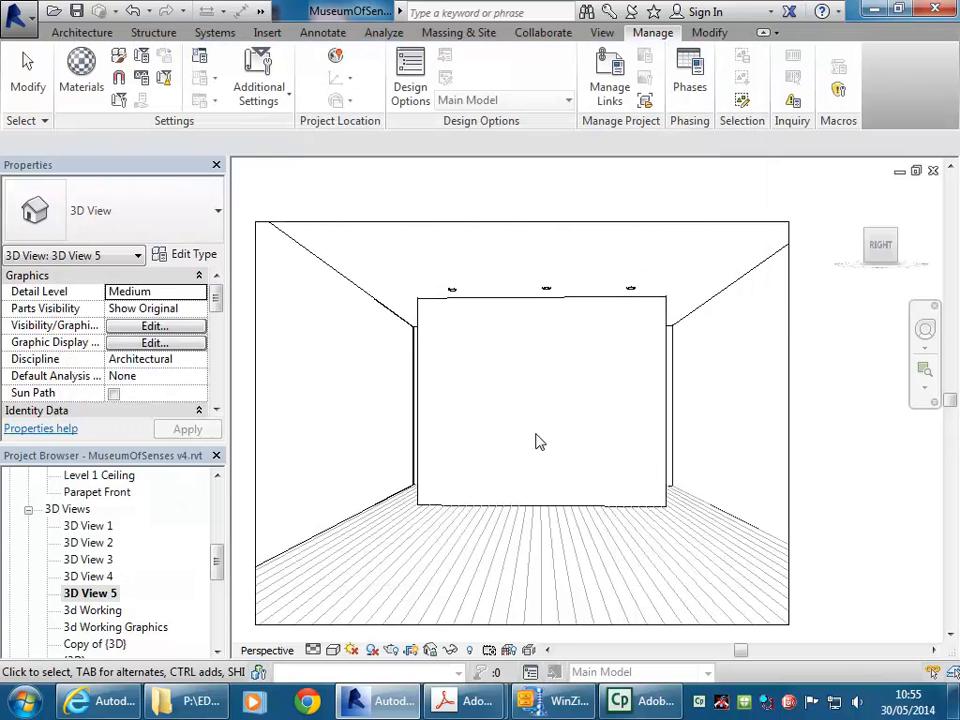
Render 3D View 5 at Draft quality to inspect the glossy floor, then close the rendering settings and leave nothing selected
{"action": "left_click", "coordinate": [391, 650]}
{"action": "left_click", "coordinate": [64, 50]}
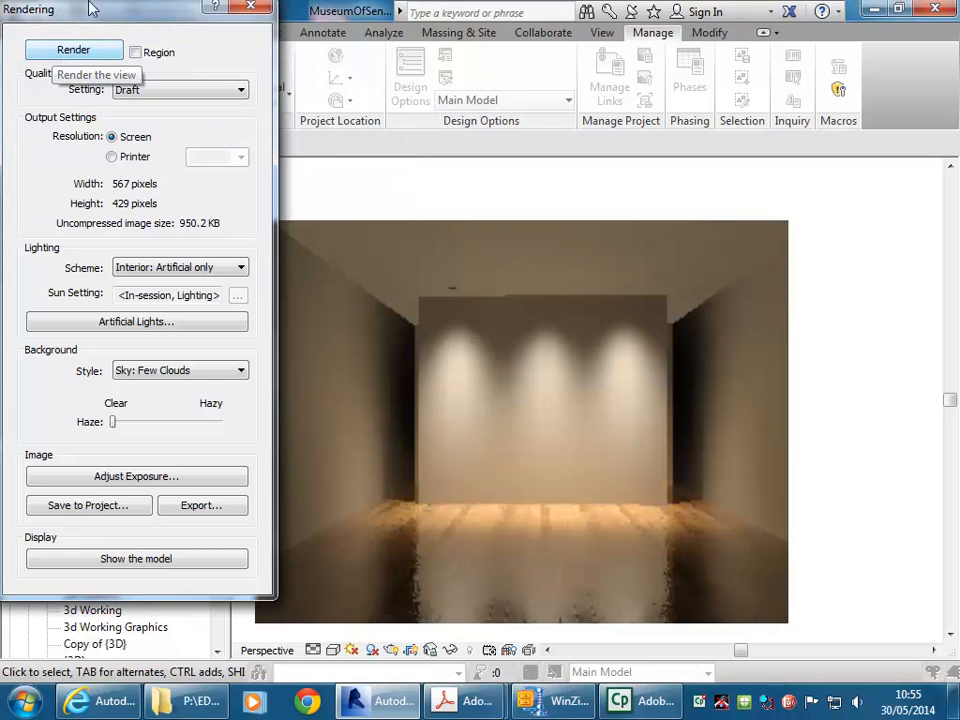
{"action": "left_click", "coordinate": [250, 6]}
{"action": "left_click", "coordinate": [445, 563]}
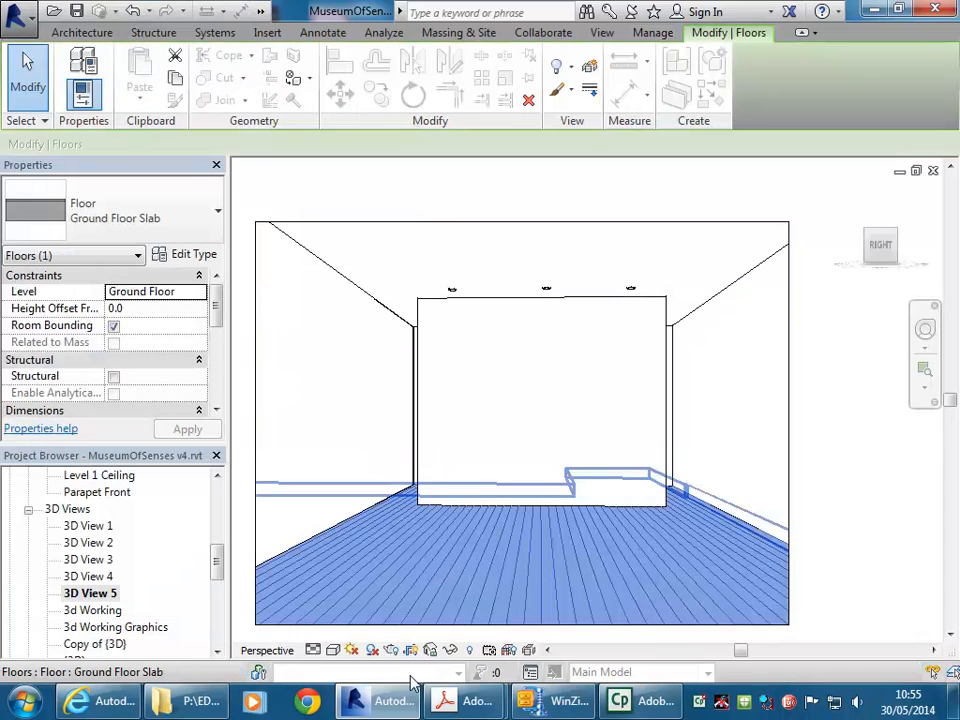
{"action": "key", "text": "Escape"}
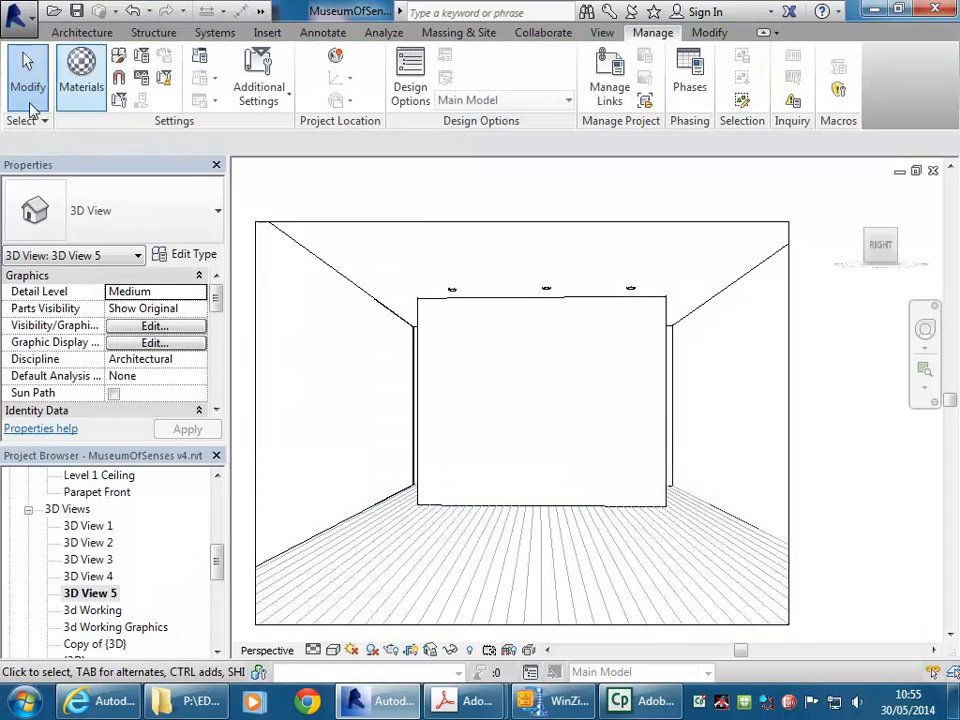
Reopen the Floorbards material's appearance, keep Glossy Varnish as the finish, and duplicate the appearance asset as Generic
{"action": "left_click", "coordinate": [81, 70]}
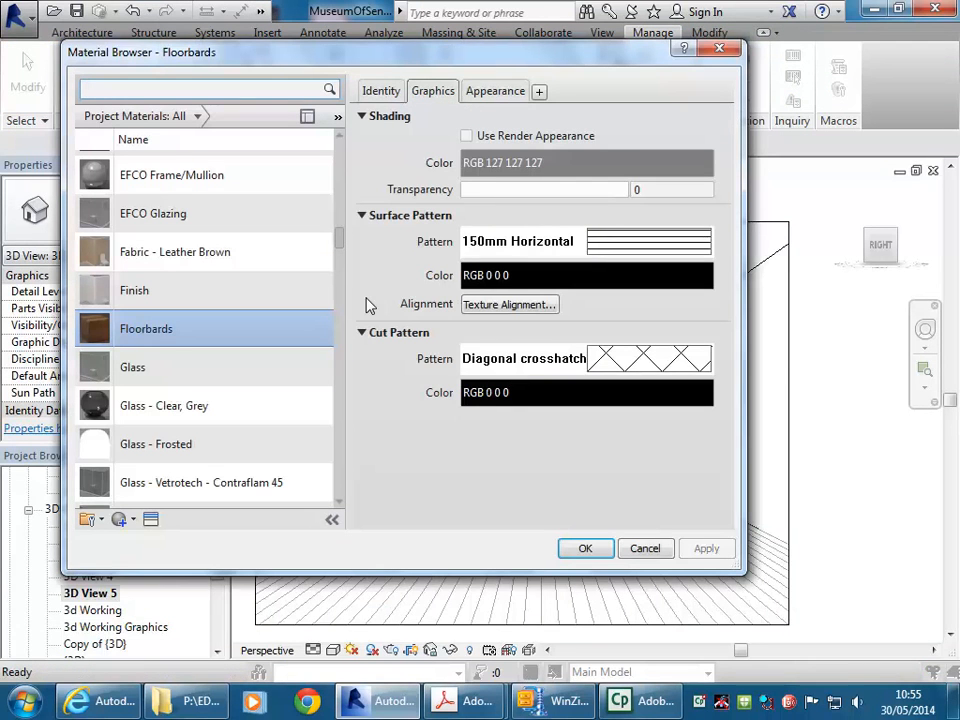
{"action": "left_click", "coordinate": [513, 92]}
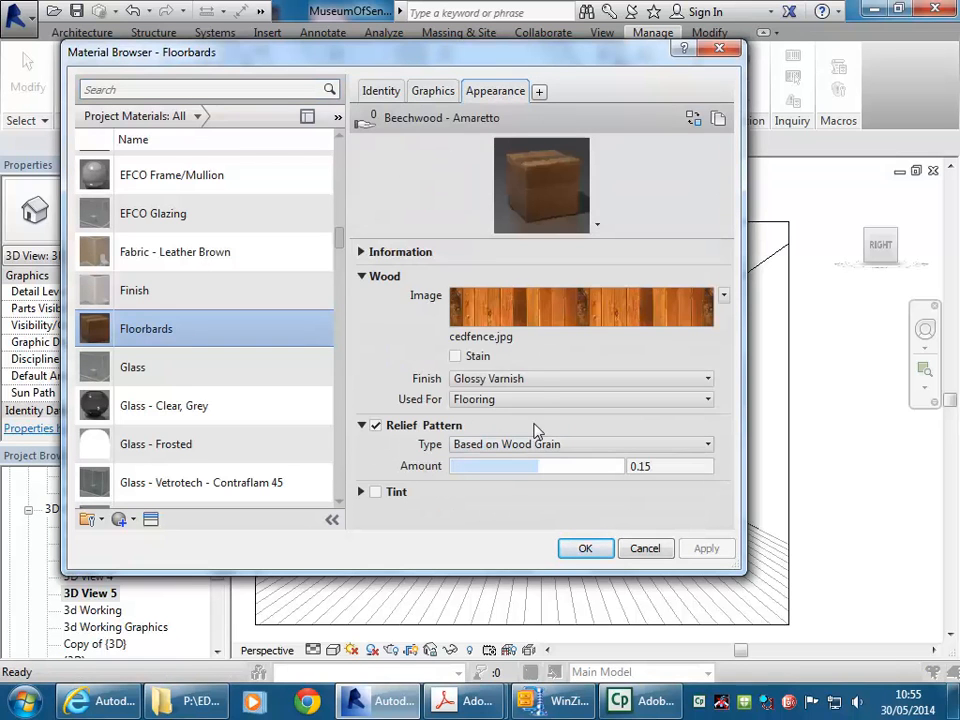
{"action": "left_click", "coordinate": [543, 379]}
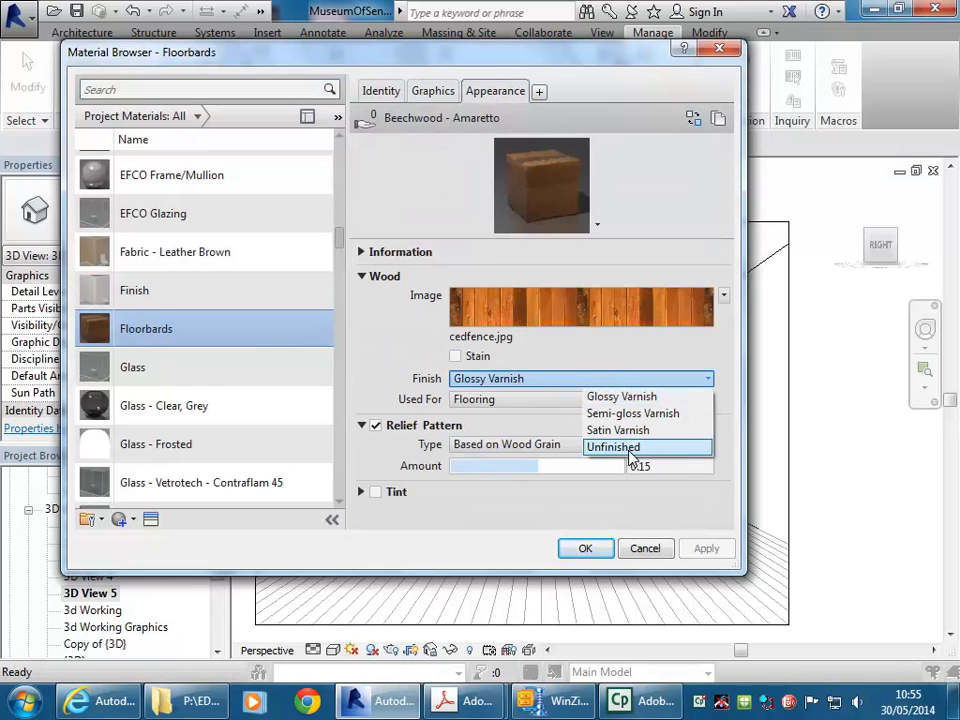
{"action": "left_click", "coordinate": [583, 397]}
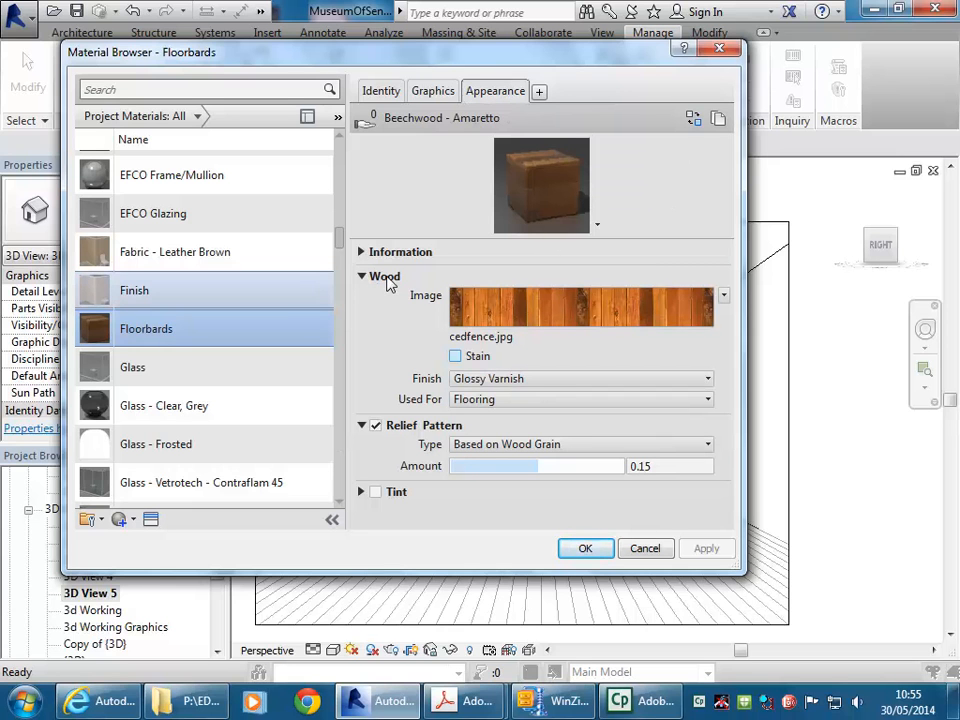
{"action": "right_click", "coordinate": [491, 96]}
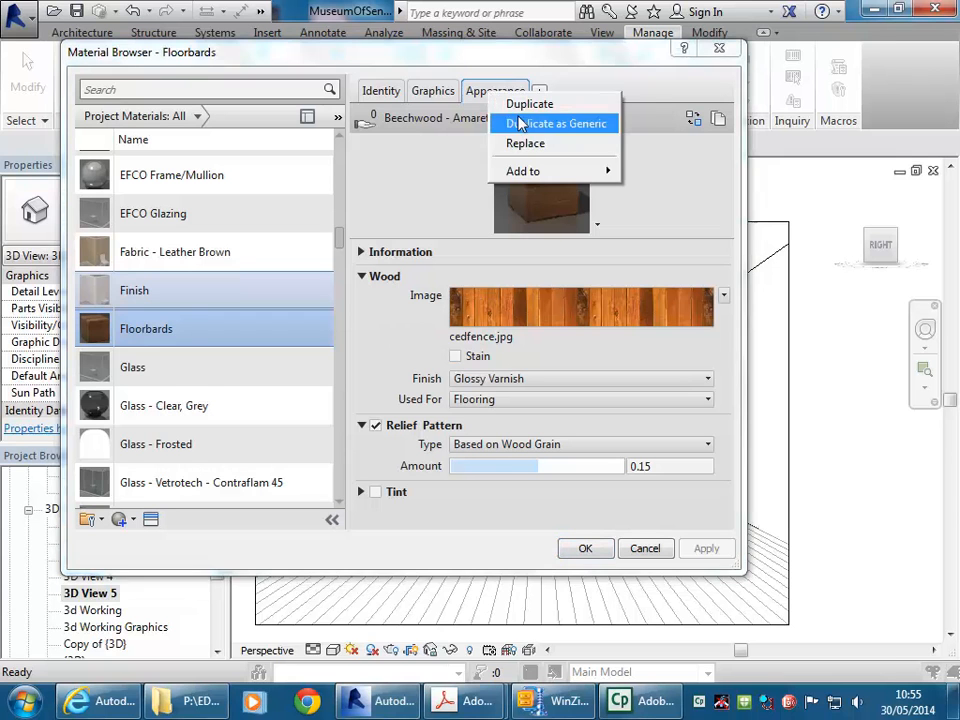
{"action": "key", "text": "Escape"}
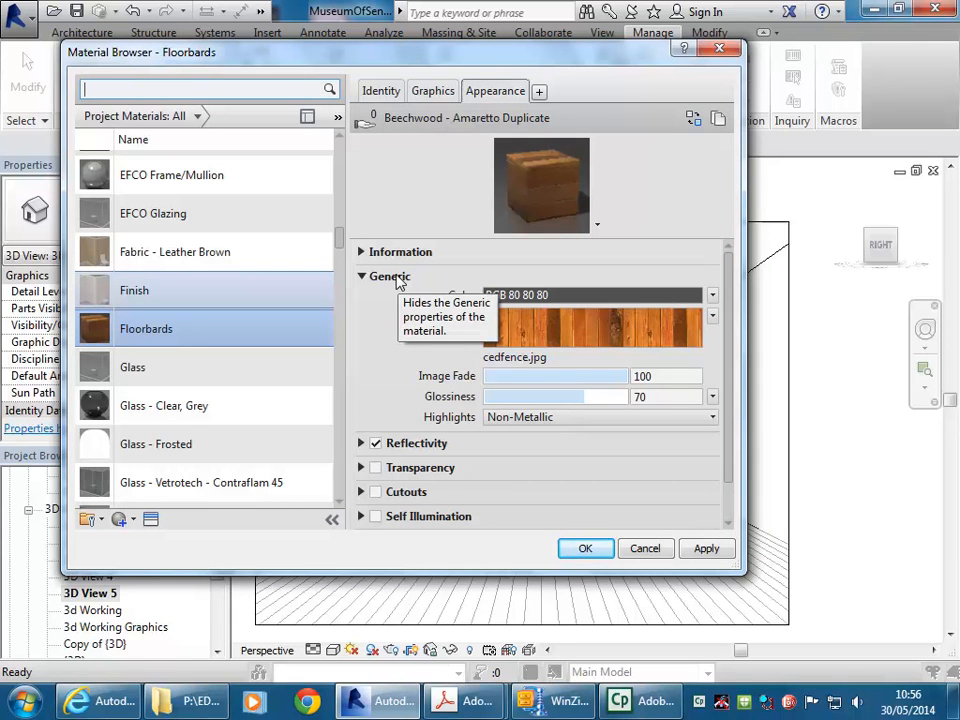
Lower the Floorbards appearance's reflectivity to 2 for Direct and 51 for Oblique
{"action": "left_click", "coordinate": [363, 443]}
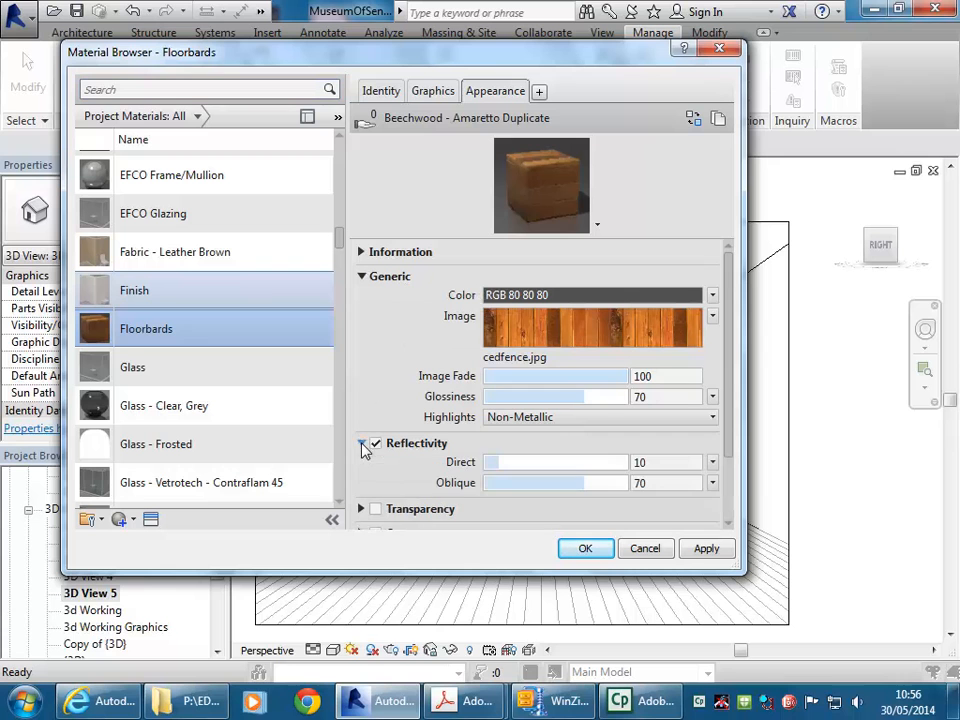
{"action": "scroll", "coordinate": [739, 332], "scroll_direction": "down", "scroll_amount": 3}
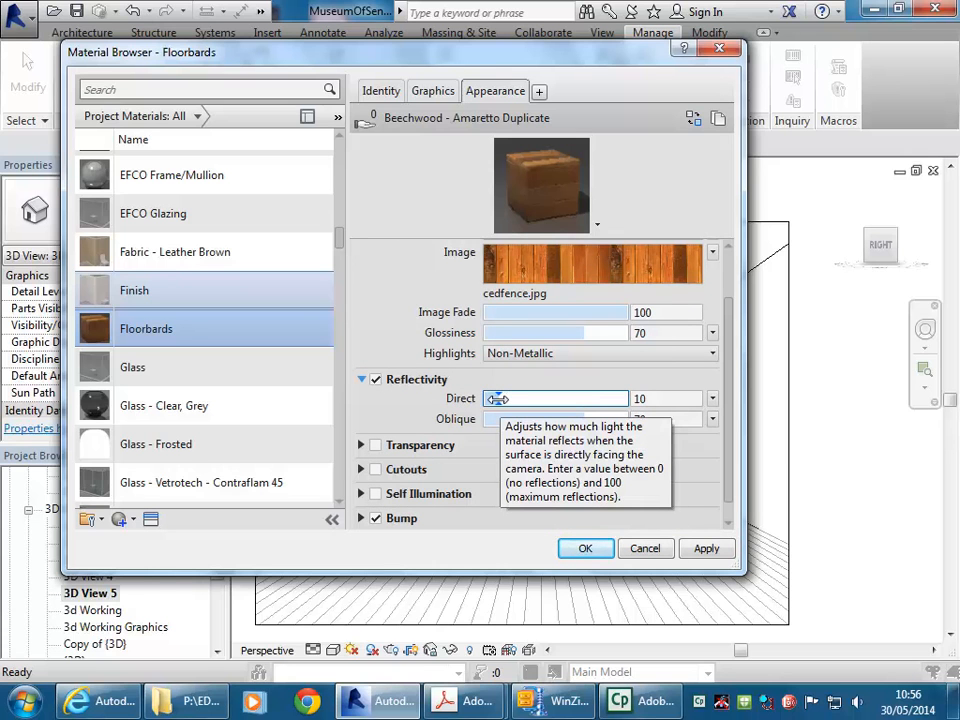
{"action": "left_click_drag", "start_coordinate": [497, 399], "coordinate": [491, 398]}
{"action": "left_click_drag", "start_coordinate": [589, 420], "coordinate": [563, 420]}
{"action": "left_click_drag", "start_coordinate": [492, 398], "coordinate": [489, 399]}
{"action": "left_click_drag", "start_coordinate": [564, 422], "coordinate": [553, 422]}
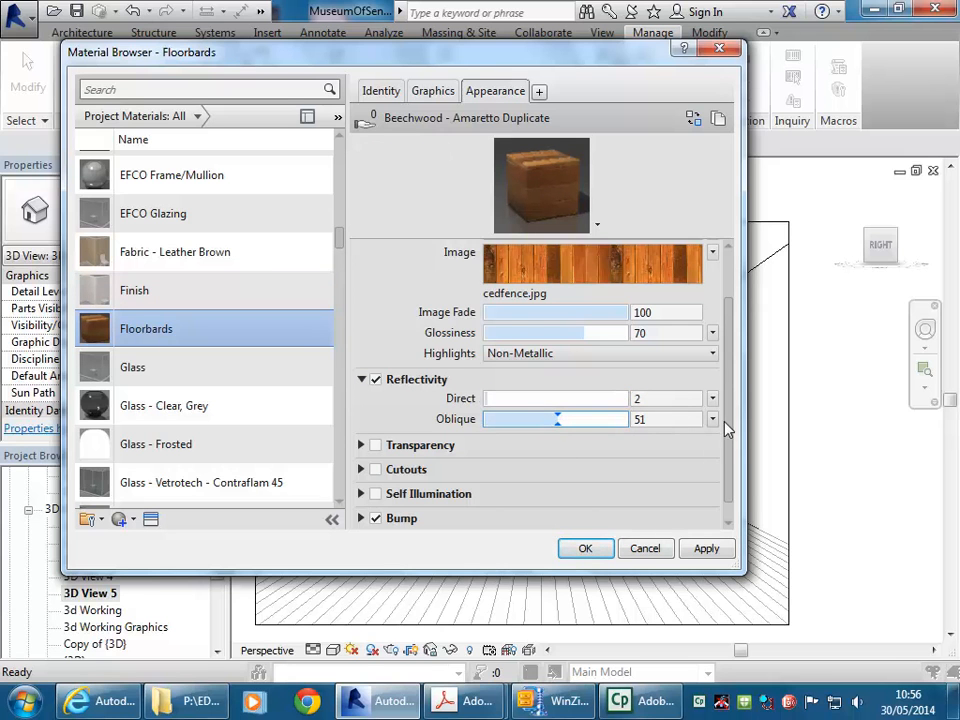
Check the image used for the Floorbards bump settings, then accept the material changes
{"action": "scroll", "coordinate": [728, 455], "scroll_direction": "down", "scroll_amount": 1}
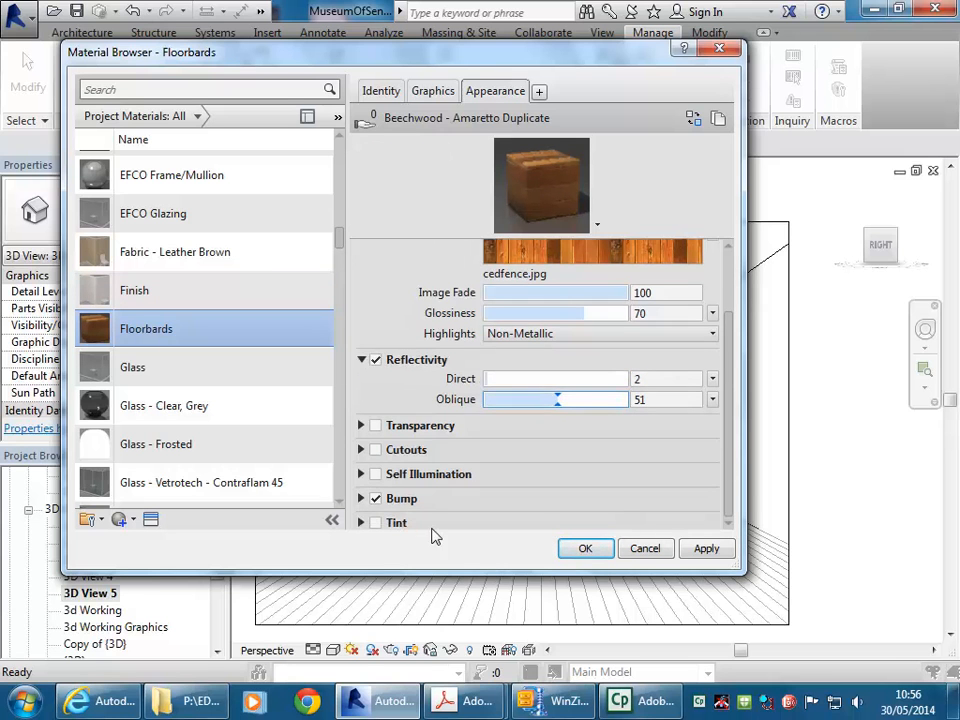
{"action": "left_click", "coordinate": [362, 498]}
{"action": "mouse_move", "coordinate": [589, 459]}
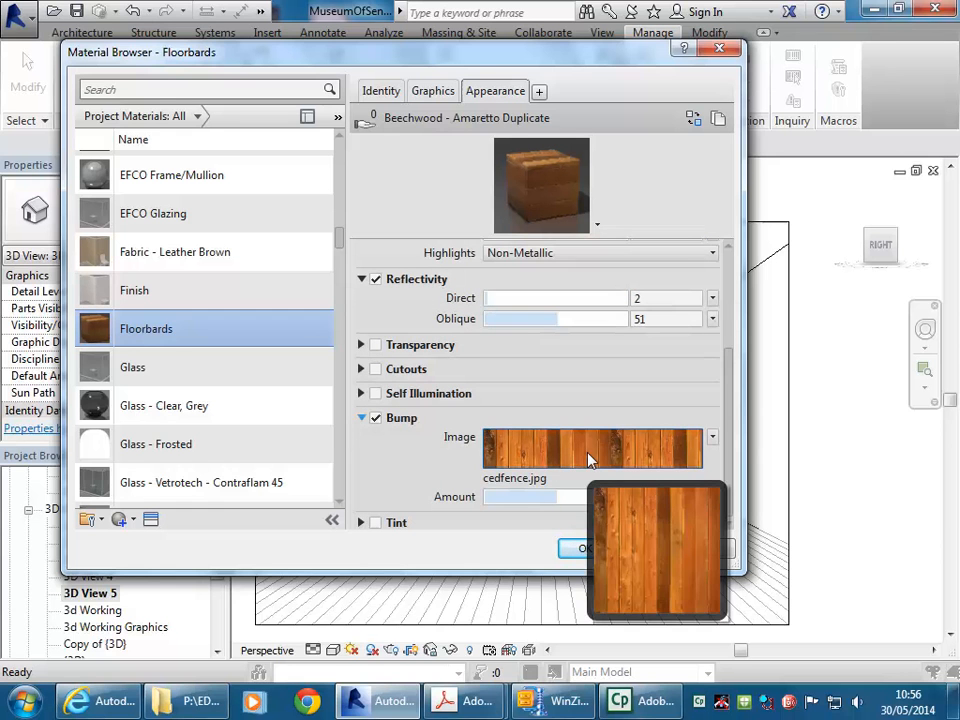
{"action": "left_click", "coordinate": [361, 421]}
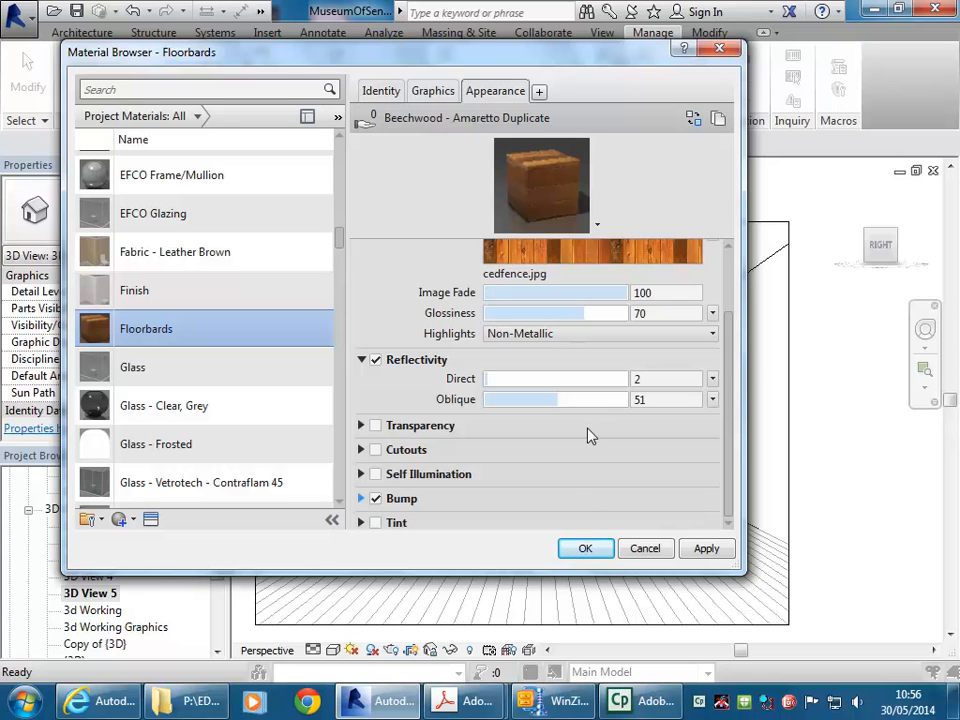
{"action": "left_click", "coordinate": [583, 555]}
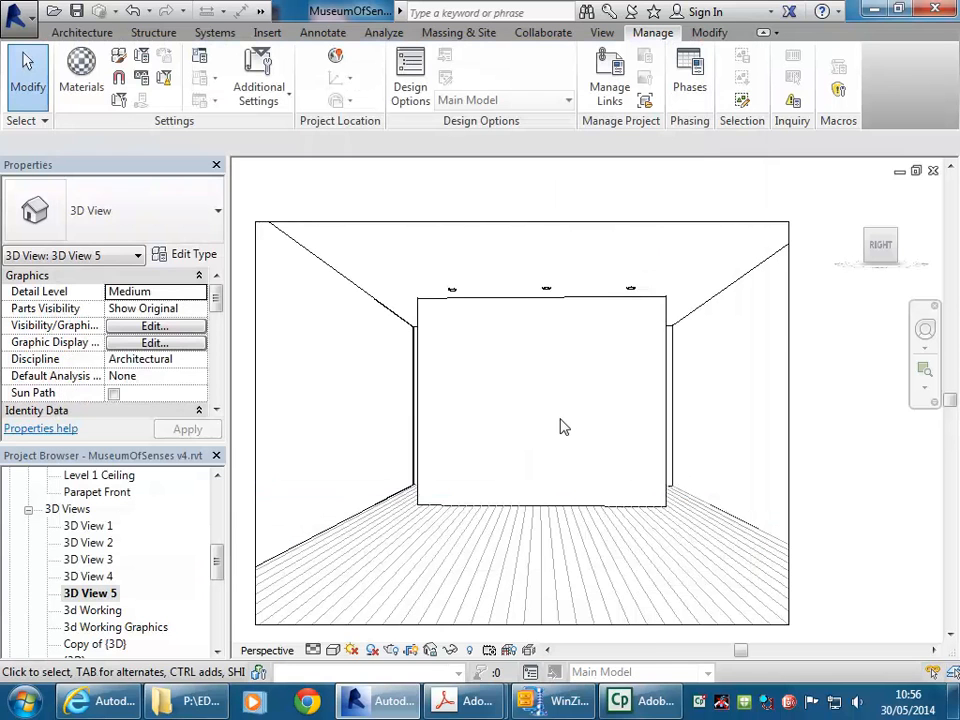
Render 3D View 5 at Draft quality to inspect the less reflective floorboards, then close the rendering settings
{"action": "left_click", "coordinate": [390, 647]}
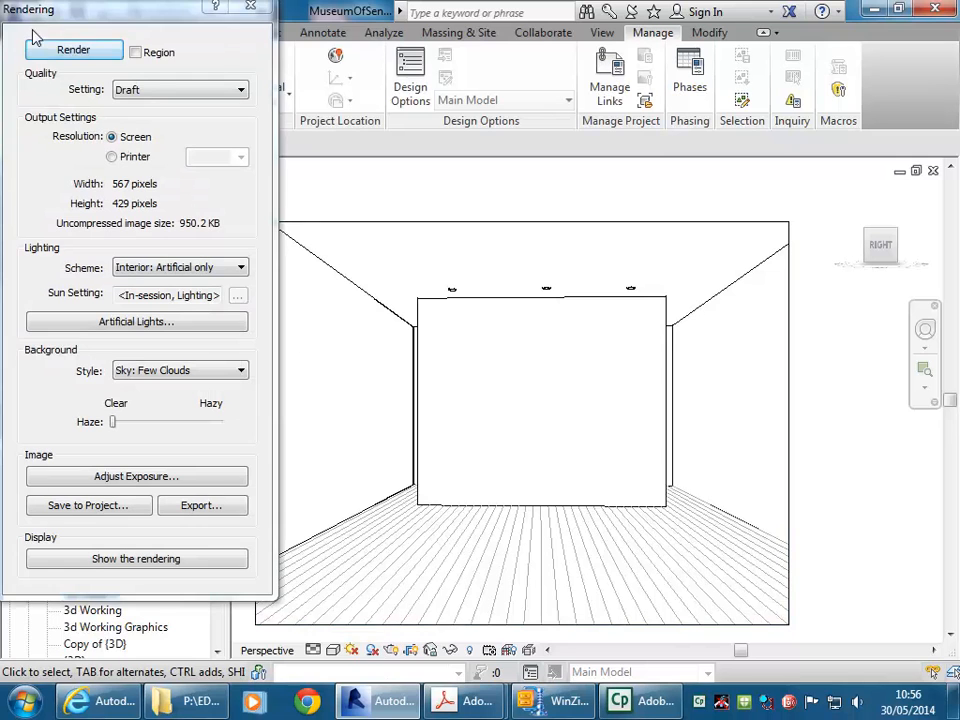
{"action": "left_click", "coordinate": [73, 49]}
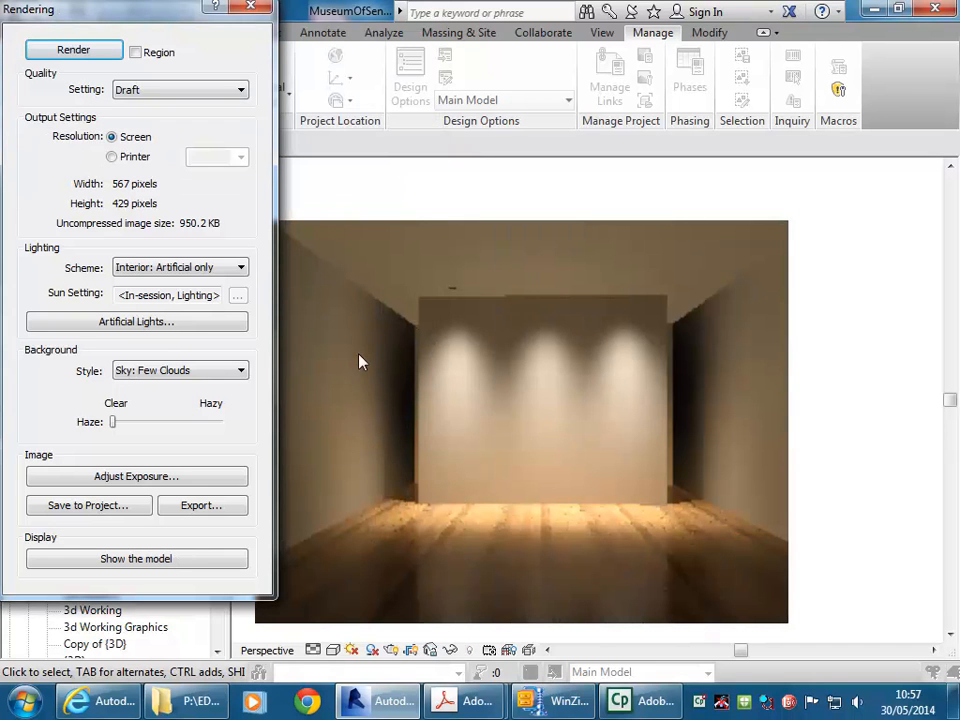
{"action": "left_click", "coordinate": [251, 6]}
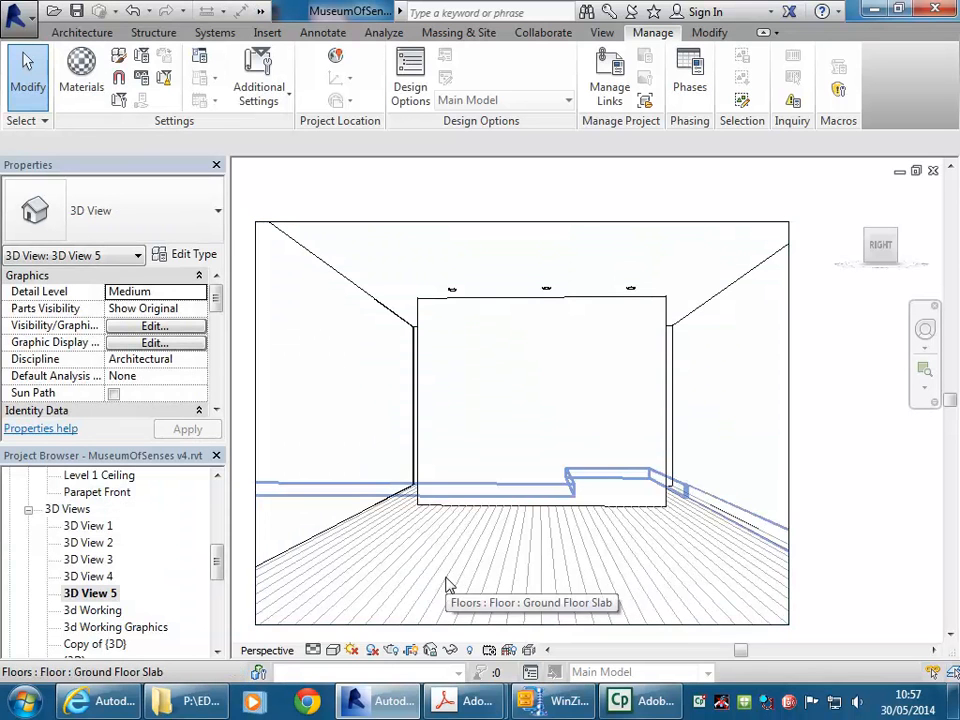
Review the Floorbards material's generic appearance settings and leave the Material Browser without making changes
{"action": "left_click", "coordinate": [84, 68]}
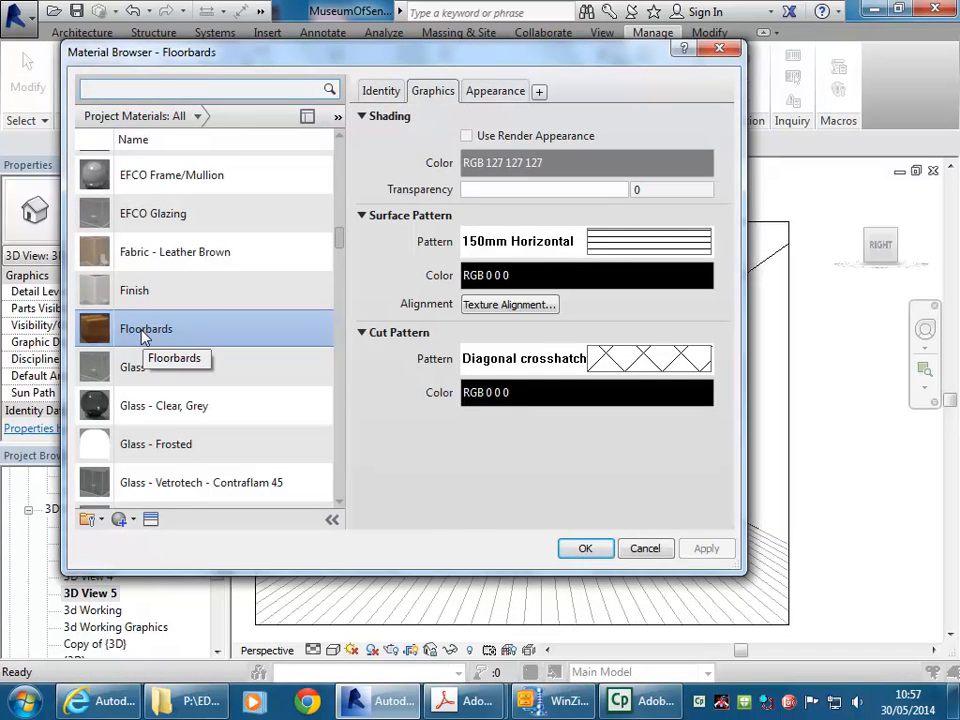
{"action": "scroll", "coordinate": [150, 440], "scroll_direction": "up", "scroll_amount": 1}
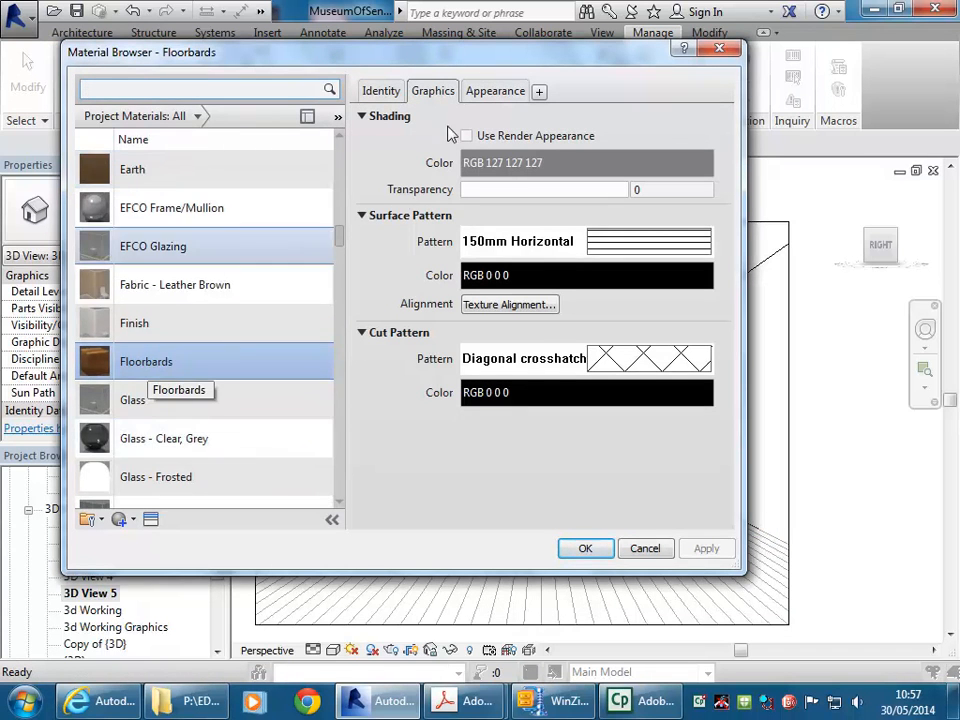
{"action": "left_click", "coordinate": [491, 92]}
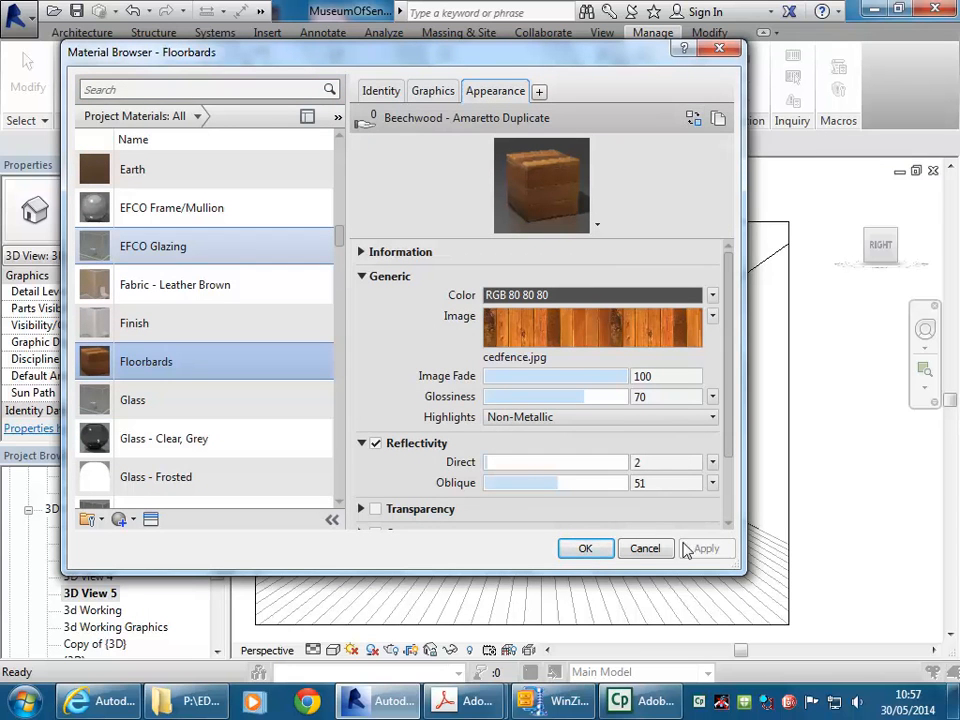
{"action": "left_click", "coordinate": [644, 549]}
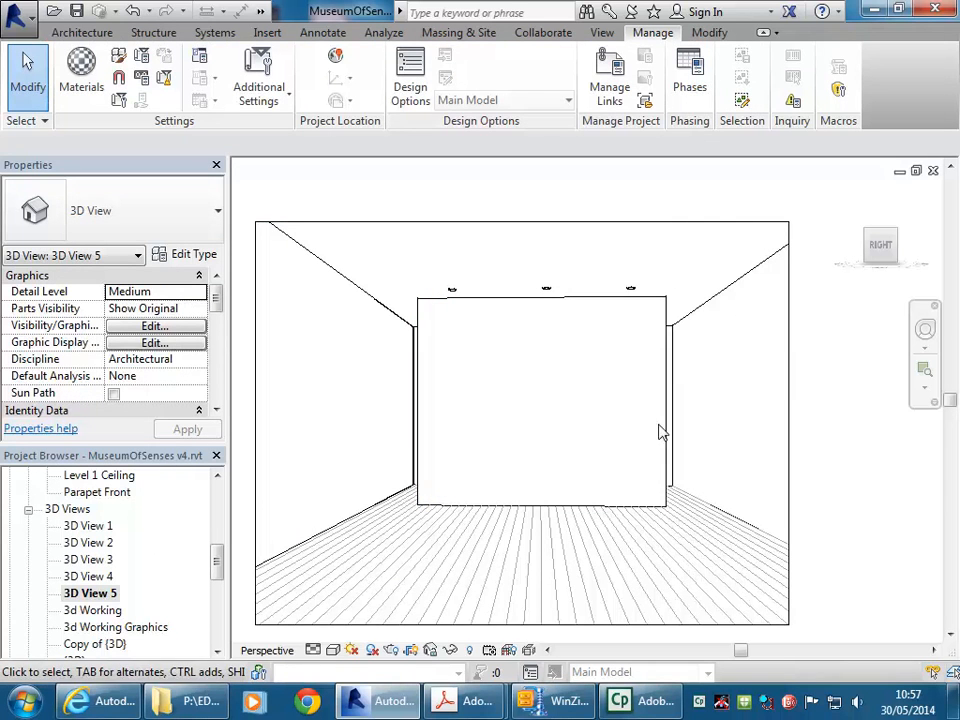
Change the three connected central walls to the Generic 100mm Wall type
{"action": "left_click", "coordinate": [610, 513]}
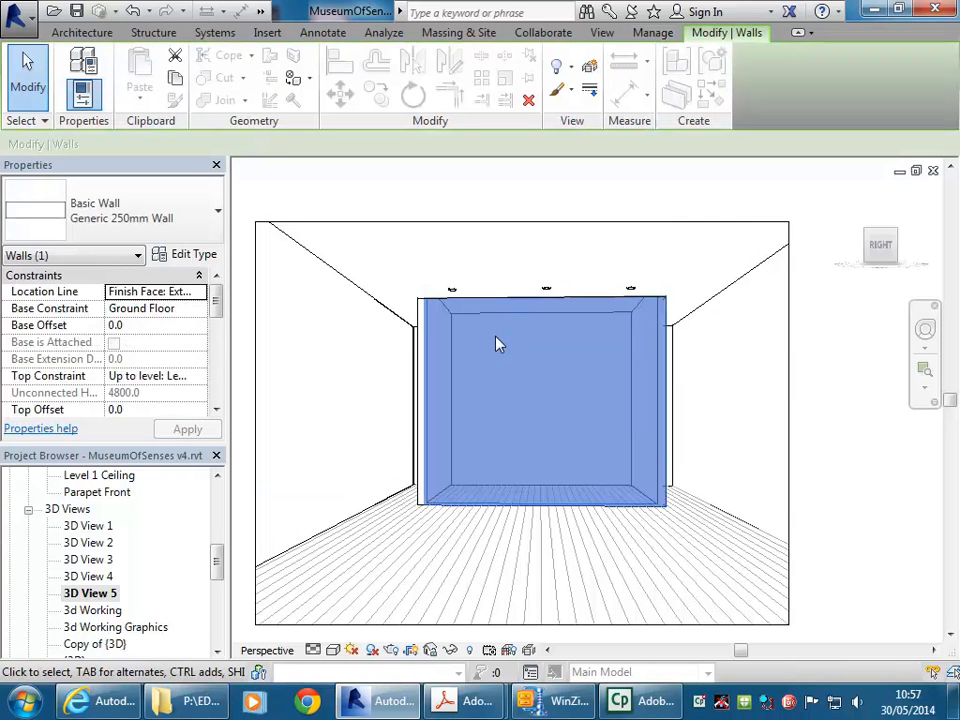
{"action": "key", "text": "Tab"}
{"action": "left_click", "coordinate": [420, 445]}
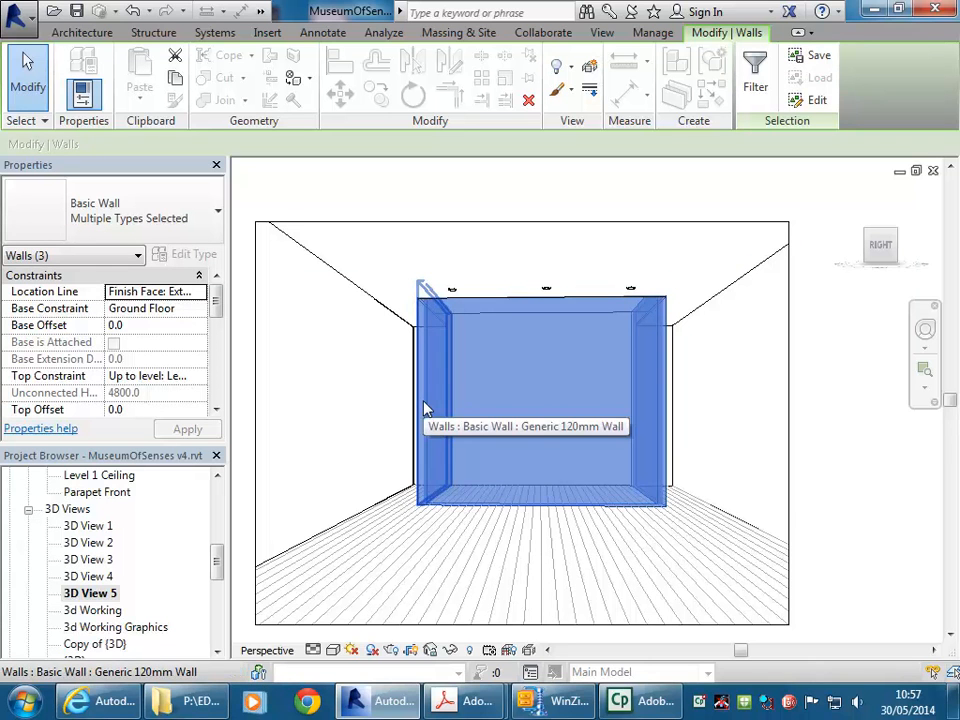
{"action": "left_click", "coordinate": [156, 204]}
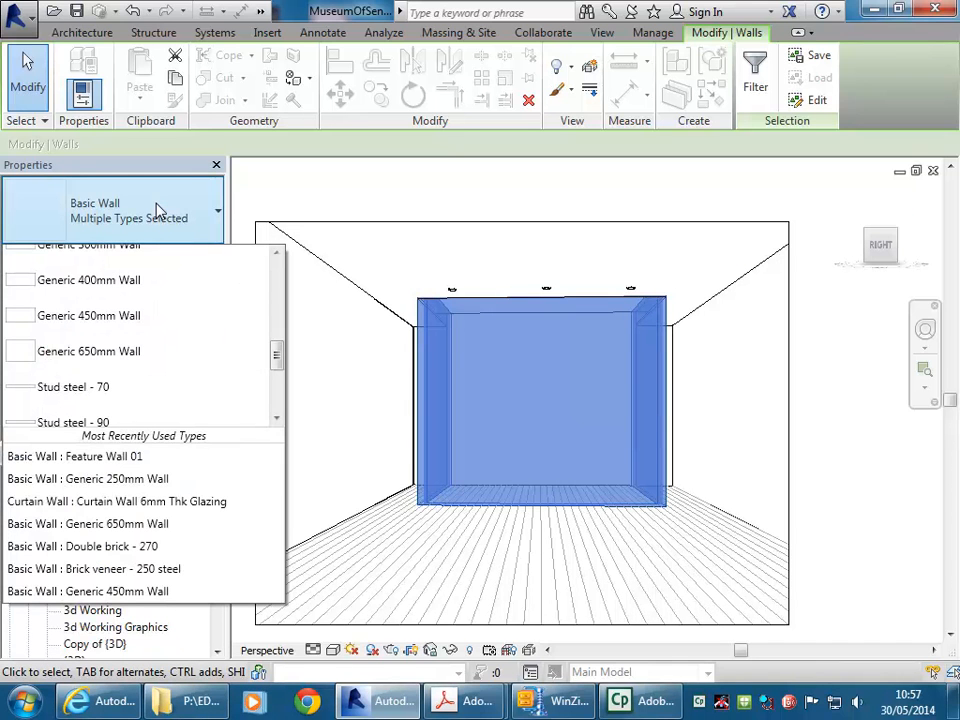
{"action": "scroll", "coordinate": [110, 370], "scroll_direction": "up", "scroll_amount": 3}
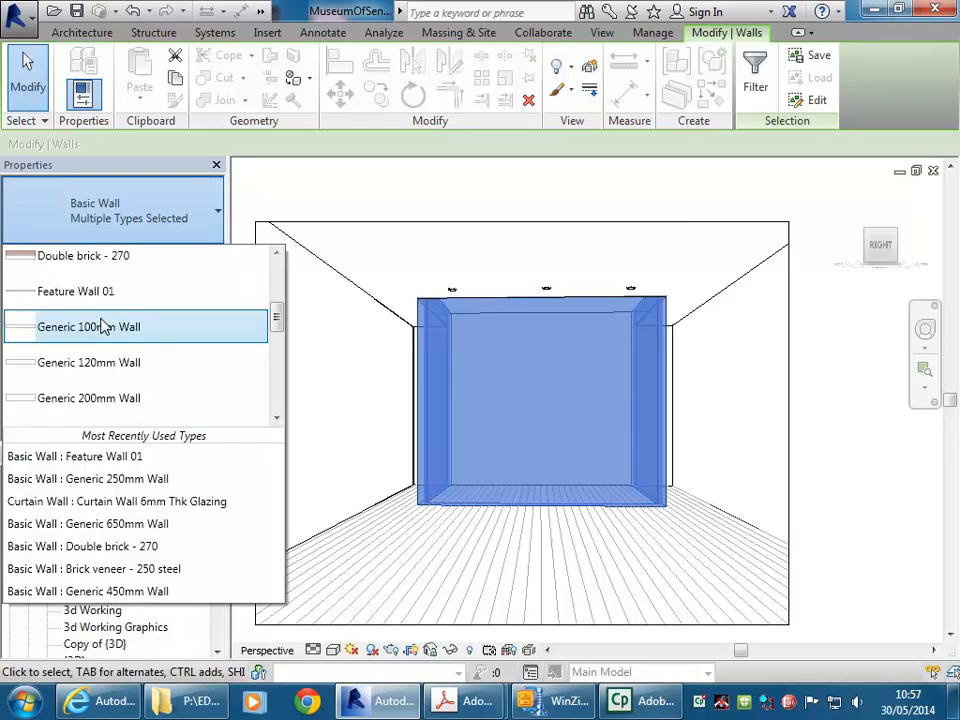
{"action": "left_click", "coordinate": [103, 326]}
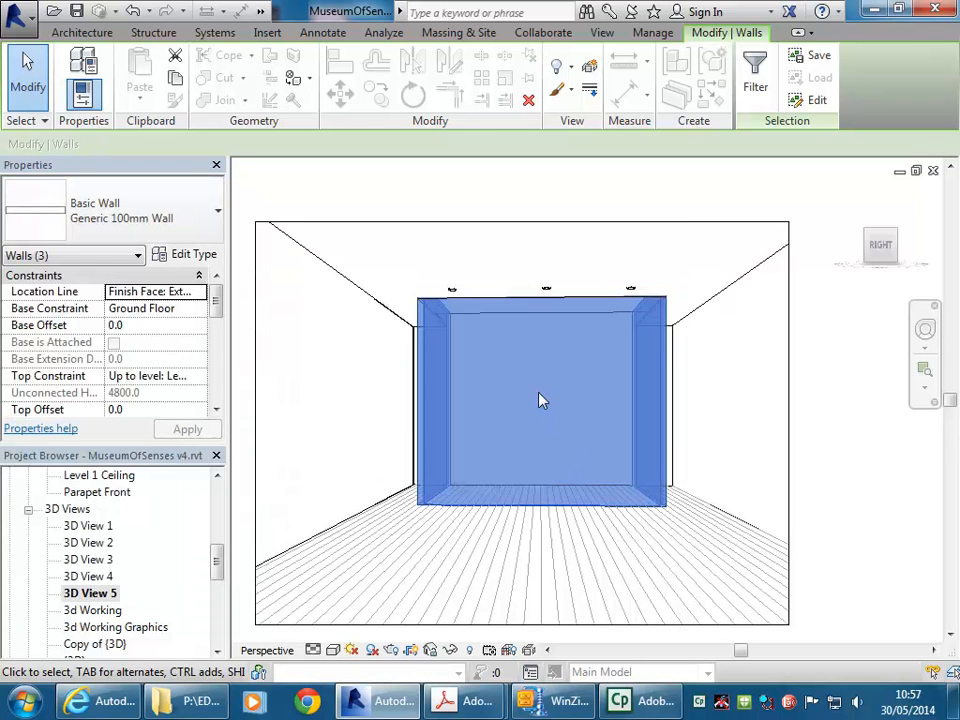
{"action": "left_click", "coordinate": [195, 255]}
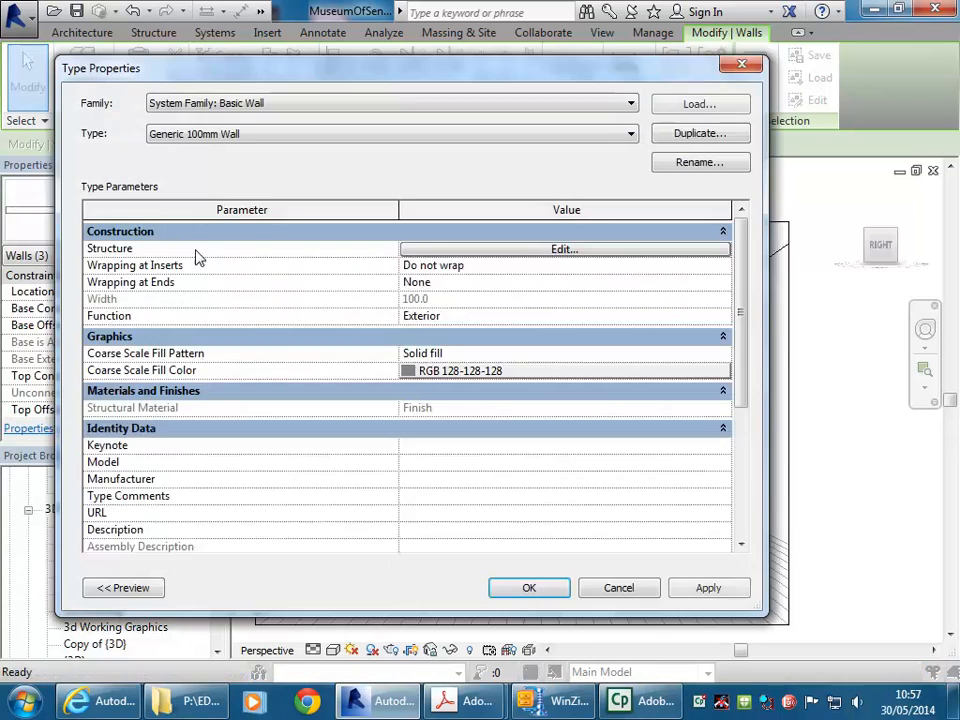
{"action": "left_click", "coordinate": [619, 587]}
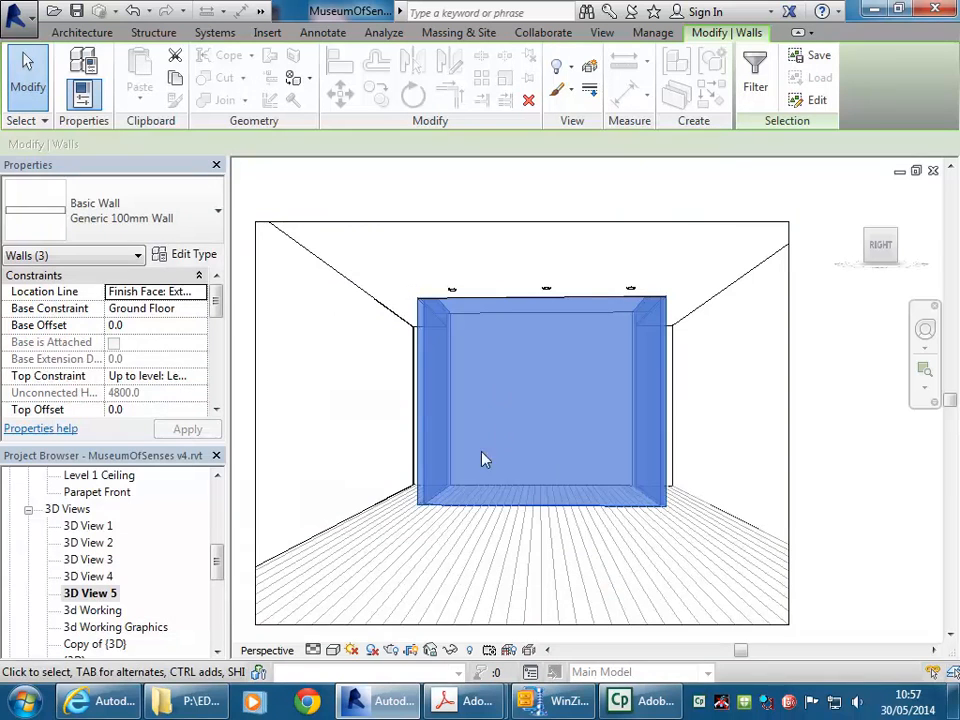
Set the visual style of 3D View 5 to Shaded and deselect the walls
{"action": "left_click", "coordinate": [334, 650]}
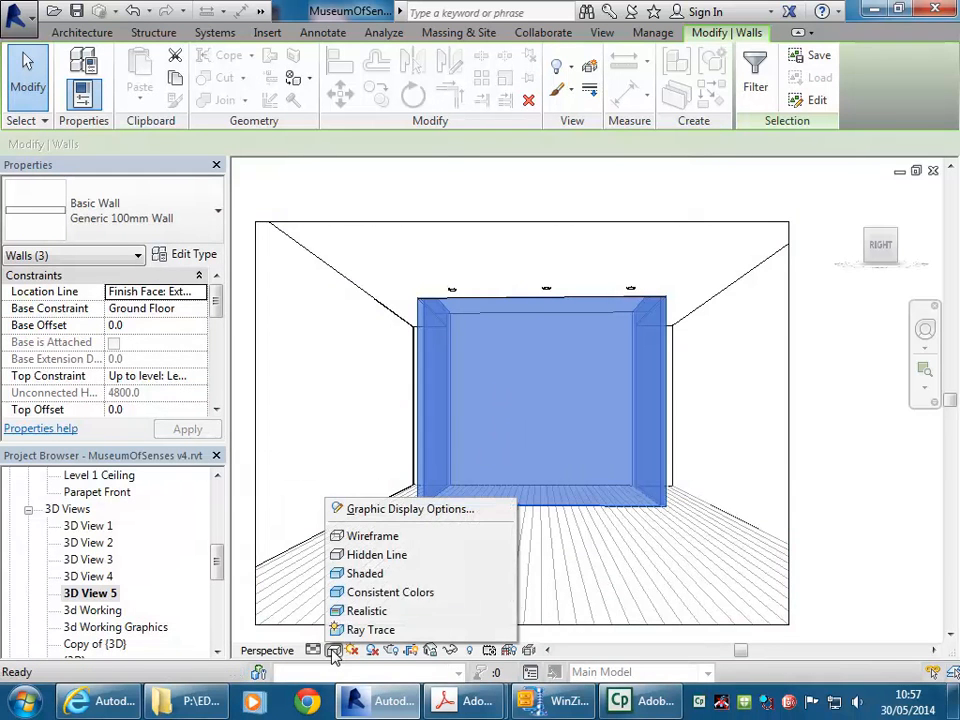
{"action": "left_click", "coordinate": [352, 578]}
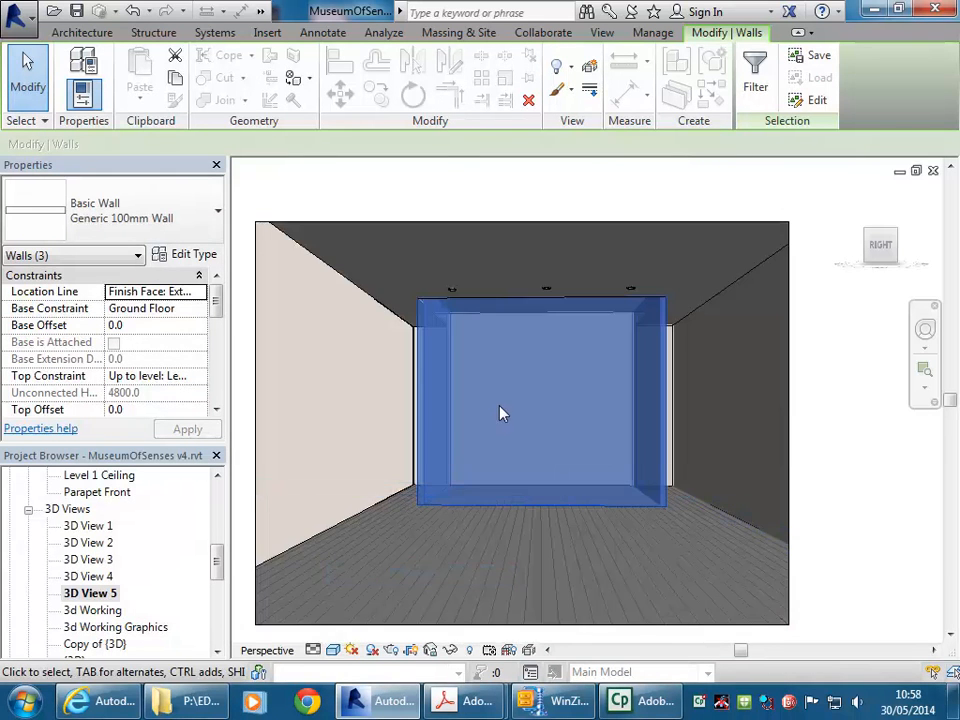
{"action": "key", "text": "Escape"}
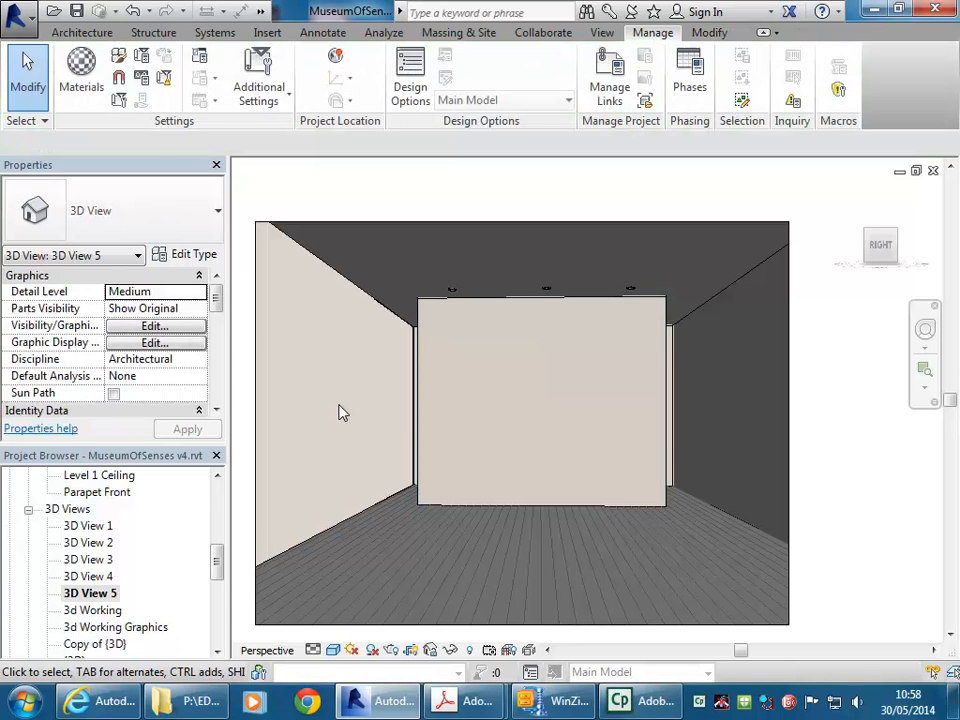
Select the three central walls again and duplicate their wall type as Generic 100mm Blue
{"action": "key", "text": "Tab"}
{"action": "left_click", "coordinate": [422, 419]}
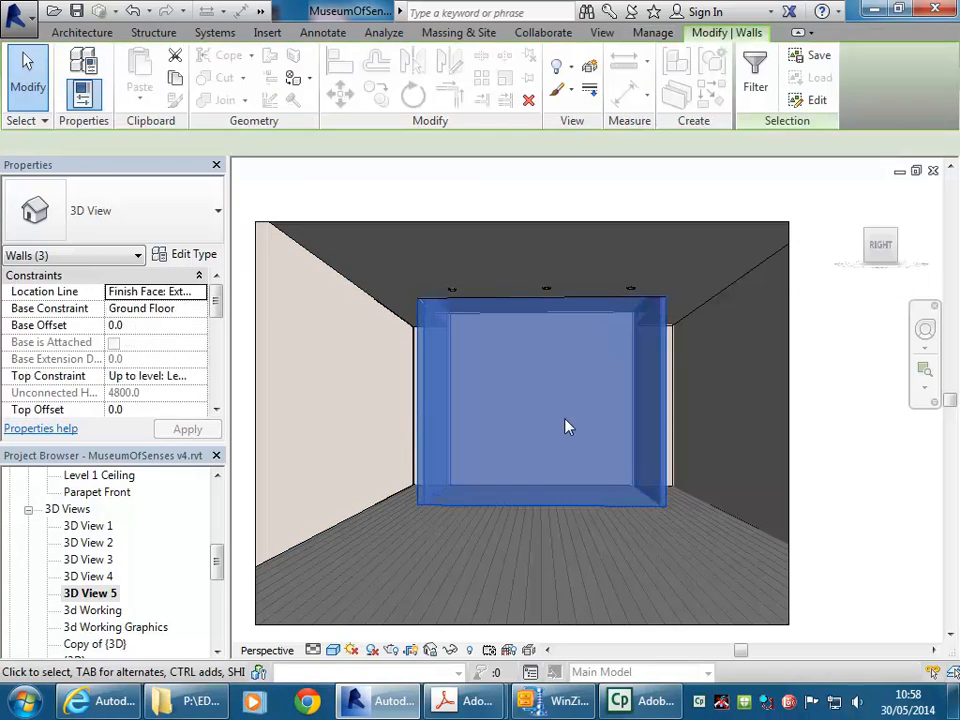
{"action": "left_click", "coordinate": [188, 256]}
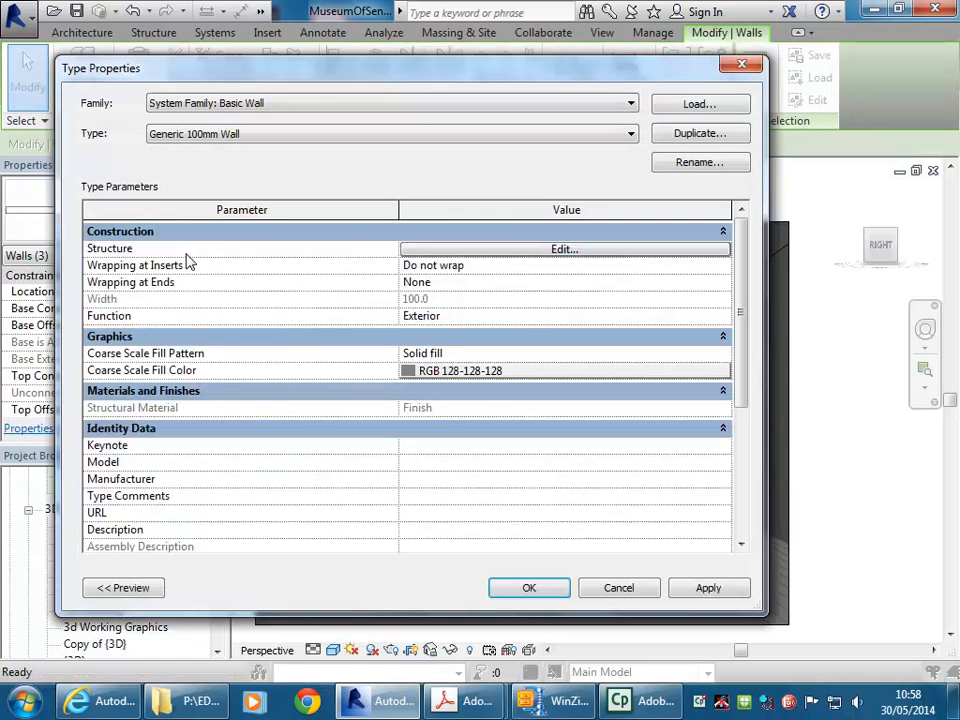
{"action": "left_click", "coordinate": [707, 135]}
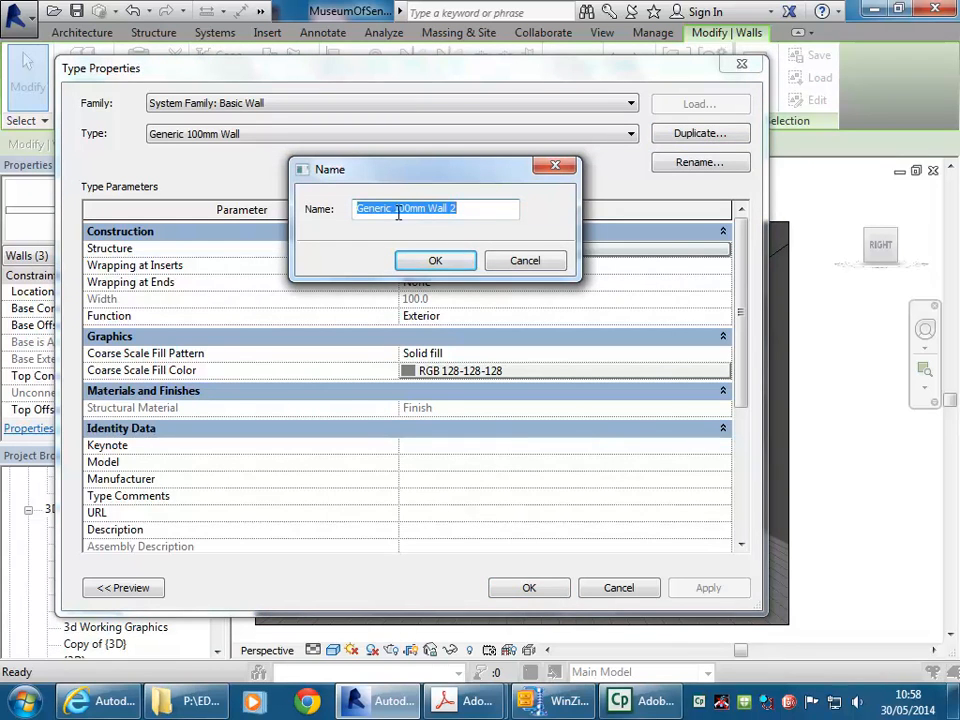
{"action": "left_click_drag", "start_coordinate": [395, 210], "coordinate": [495, 211]}
{"action": "type", "text": "100mm"}
{"action": "type", "text": "Blue"}
{"action": "left_click", "coordinate": [430, 264]}
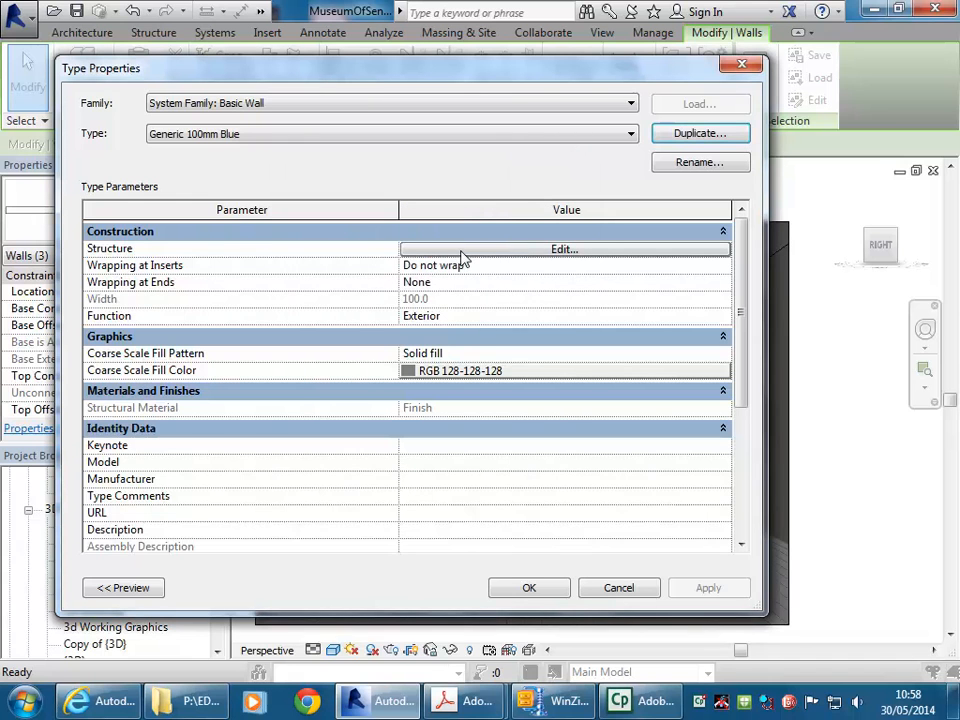
In the new wall type's structure layer, duplicate the Finish material and name the copy Wall Paint Blue
{"action": "left_click", "coordinate": [460, 252]}
{"action": "left_click", "coordinate": [310, 248]}
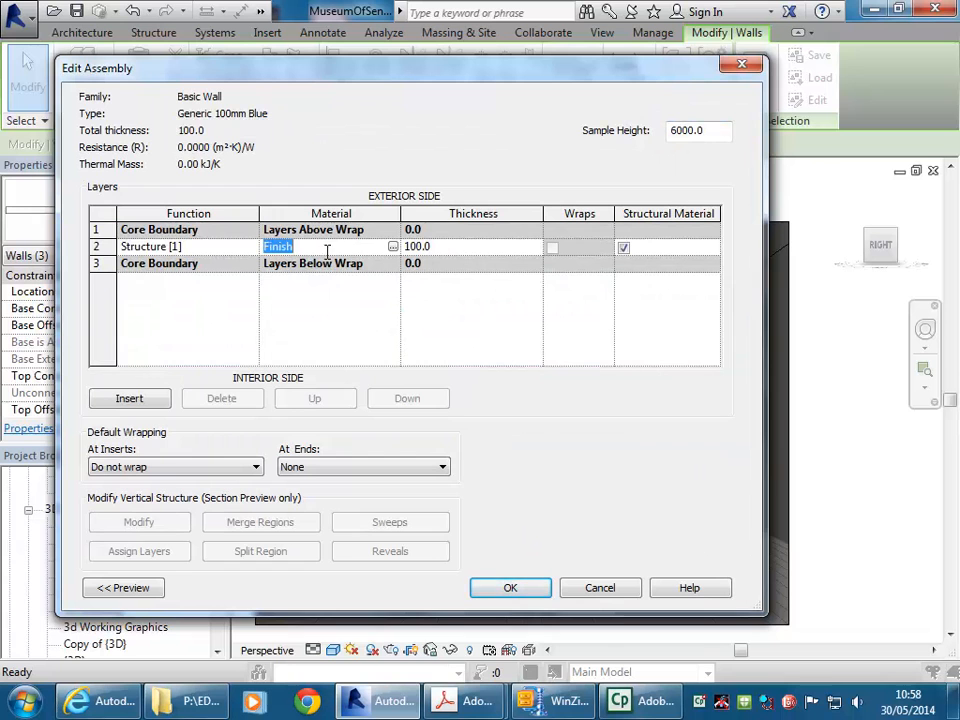
{"action": "left_click", "coordinate": [393, 247]}
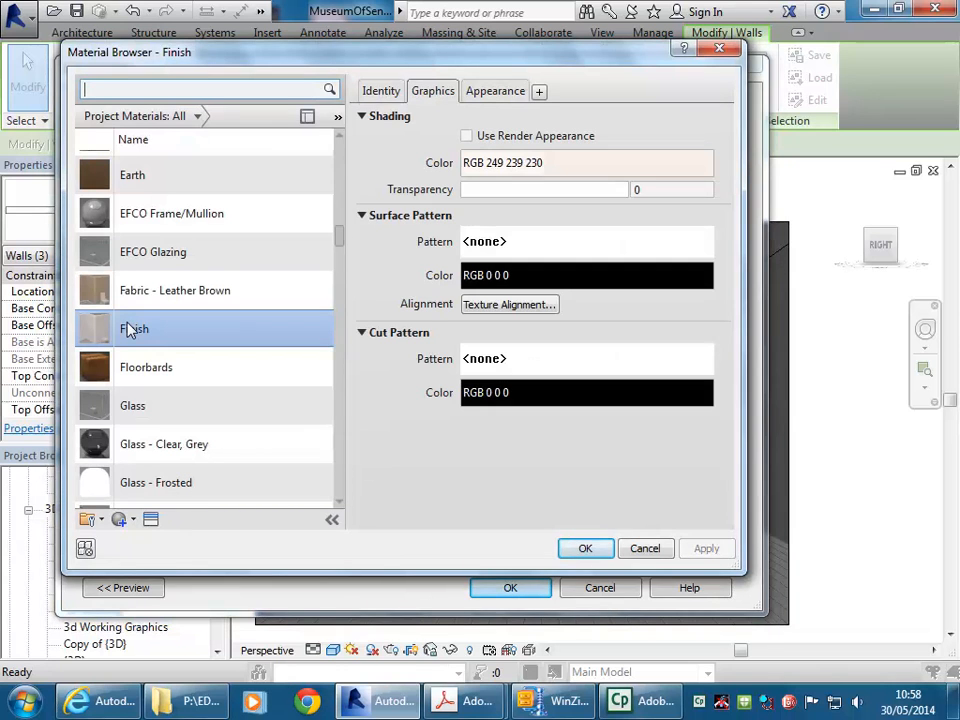
{"action": "right_click", "coordinate": [132, 334]}
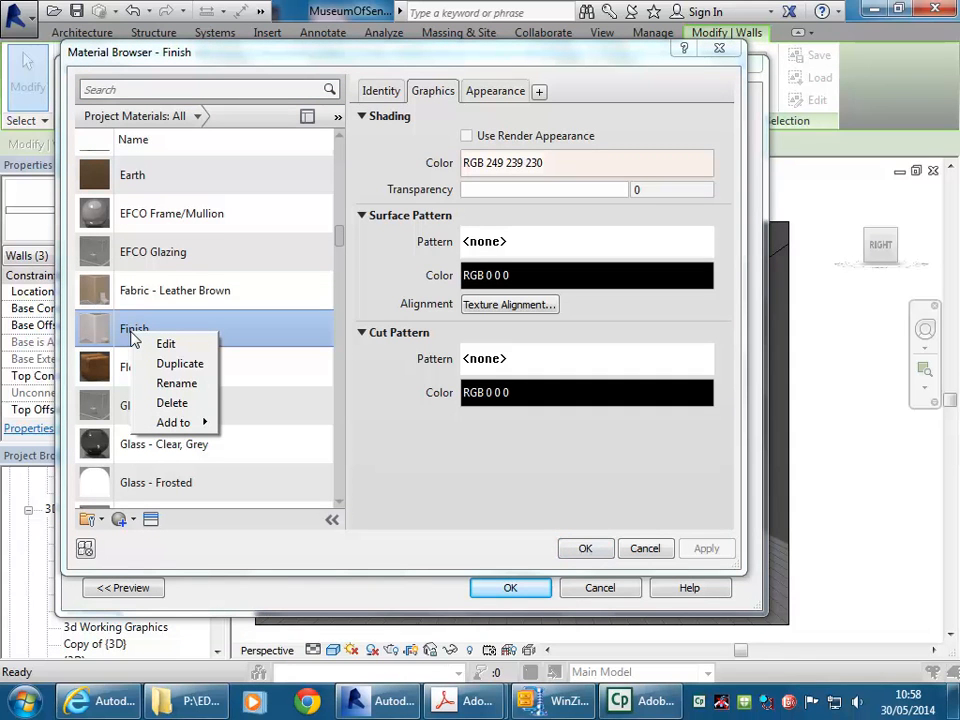
{"action": "left_click", "coordinate": [162, 364]}
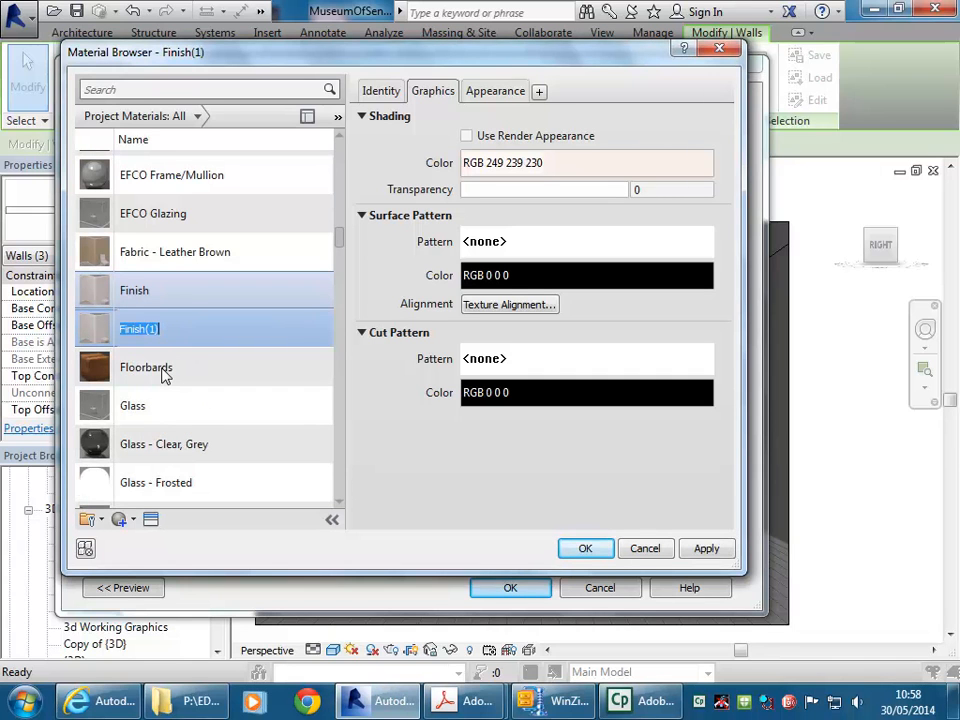
{"action": "type", "text": "Wall Paint Blue"}
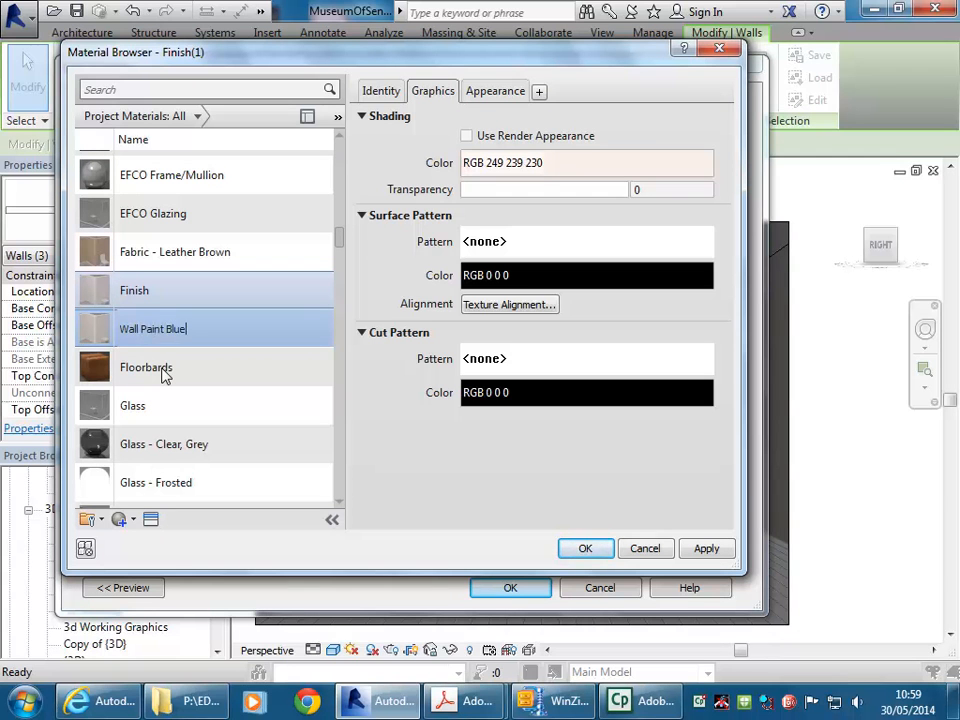
{"action": "key", "text": "Return"}
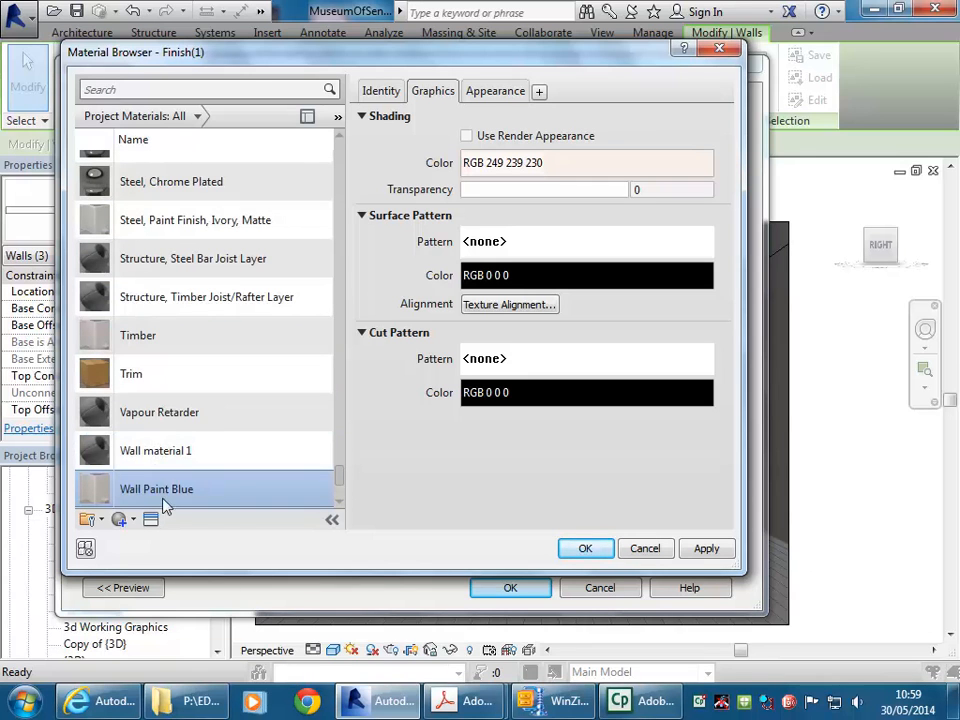
Set the Wall Paint Blue appearance's wall paint color to a blue of RGB 64 35 224
{"action": "left_click", "coordinate": [495, 92]}
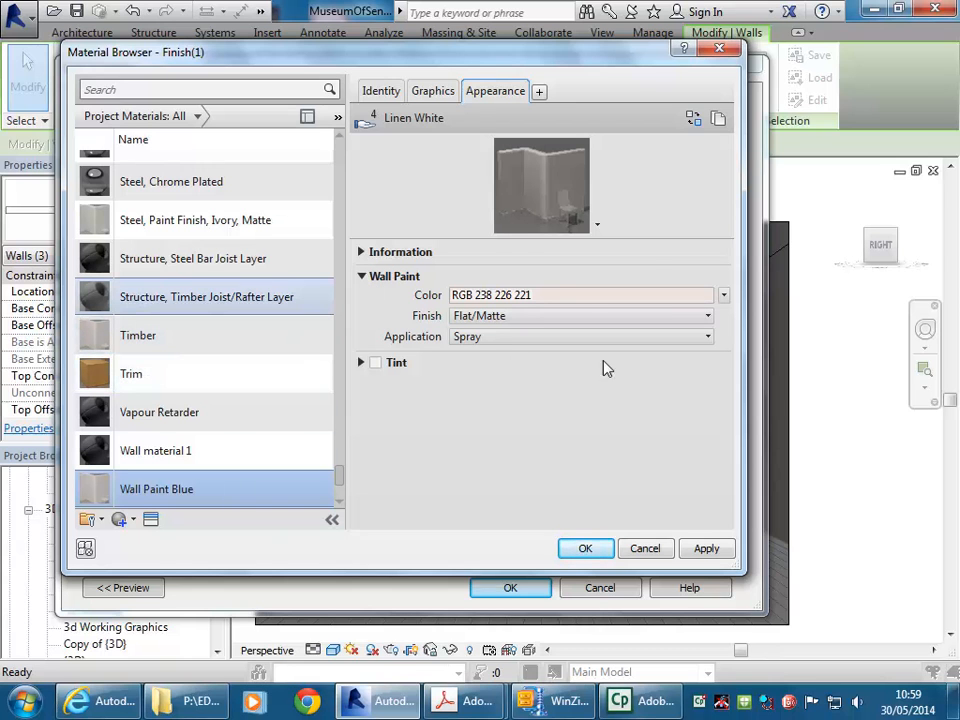
{"action": "left_click", "coordinate": [542, 297]}
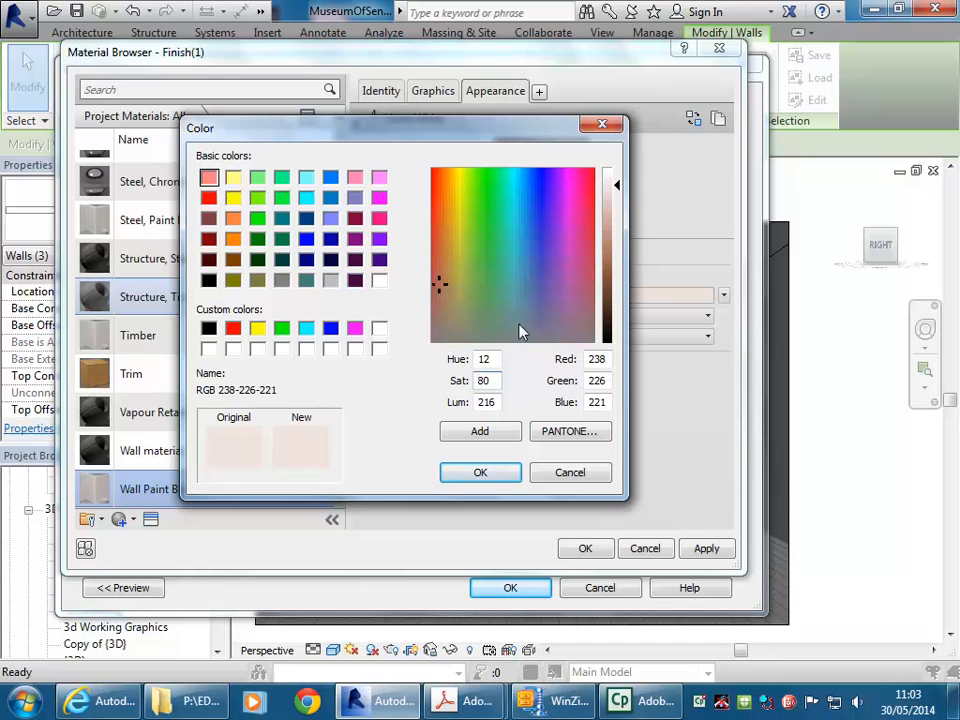
{"action": "left_click", "coordinate": [436, 221]}
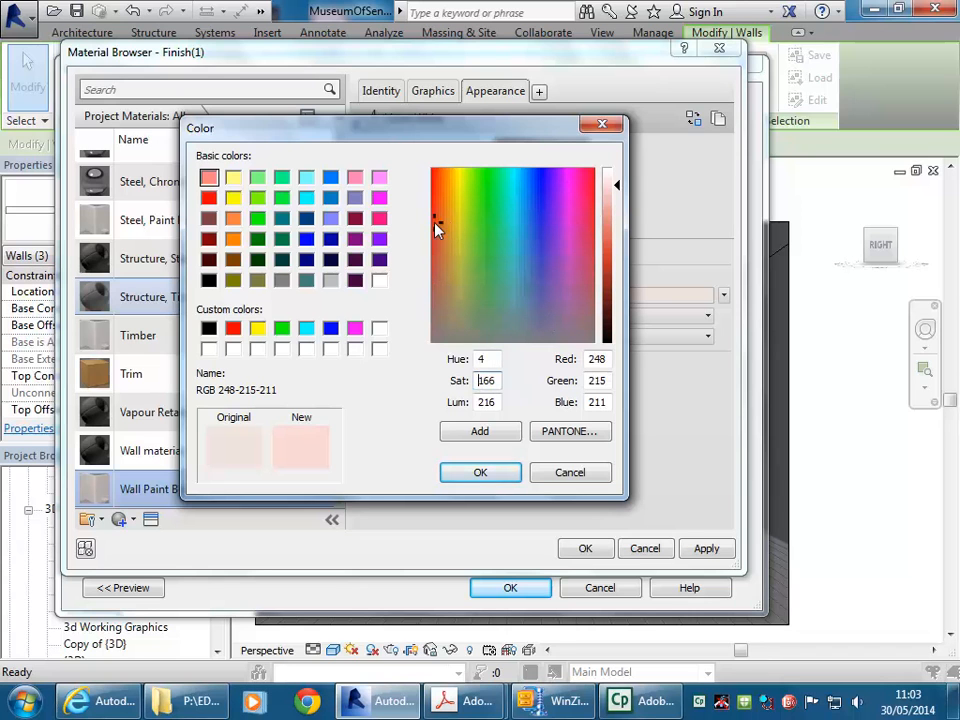
{"action": "left_click_drag", "start_coordinate": [617, 189], "coordinate": [616, 254]}
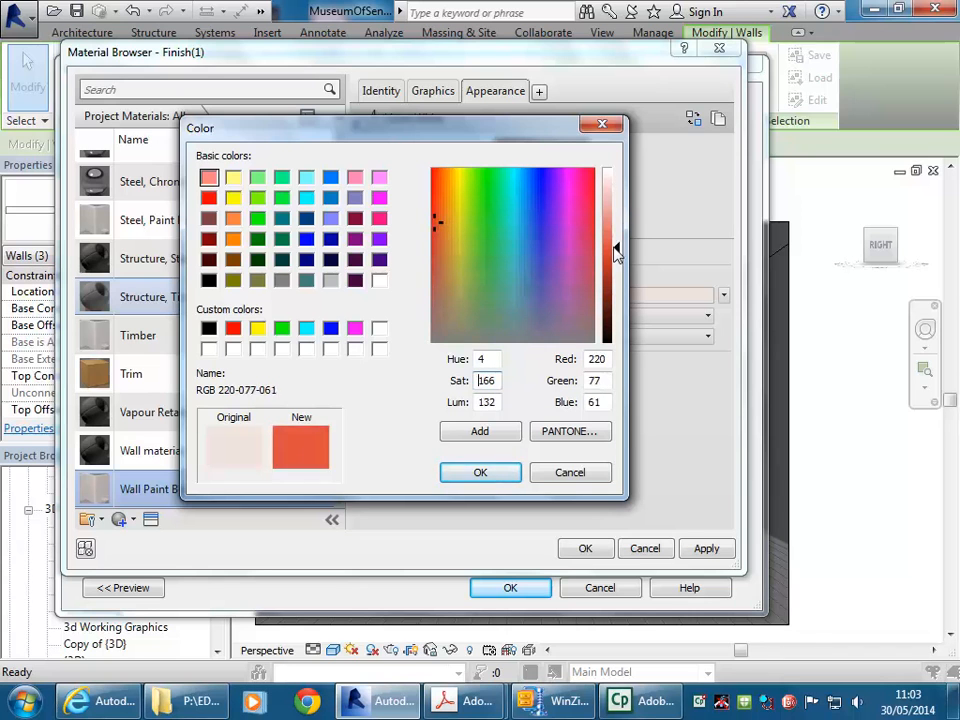
{"action": "left_click", "coordinate": [535, 216]}
{"action": "left_click", "coordinate": [561, 214]}
{"action": "left_click", "coordinate": [550, 213]}
{"action": "left_click", "coordinate": [601, 362]}
{"action": "left_click", "coordinate": [599, 382]}
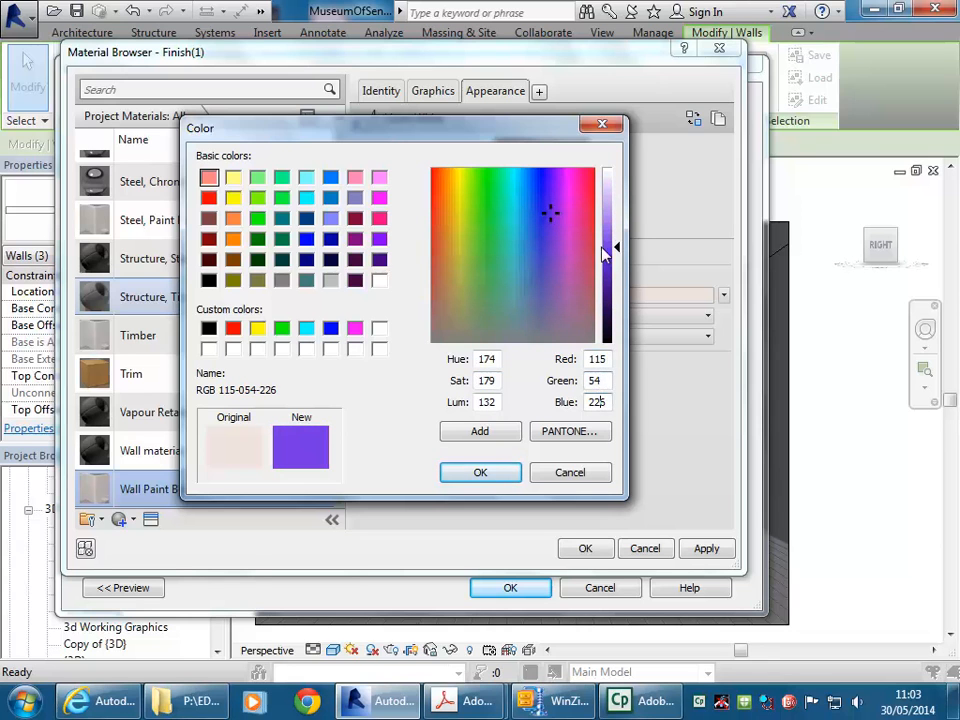
{"action": "left_click", "coordinate": [539, 214]}
{"action": "left_click", "coordinate": [549, 201]}
{"action": "left_click", "coordinate": [545, 210]}
{"action": "mouse_move", "coordinate": [617, 252]}
{"action": "left_mouse_down"}
{"action": "mouse_move", "coordinate": [617, 232]}
{"action": "mouse_move", "coordinate": [617, 259]}
{"action": "left_mouse_up"}
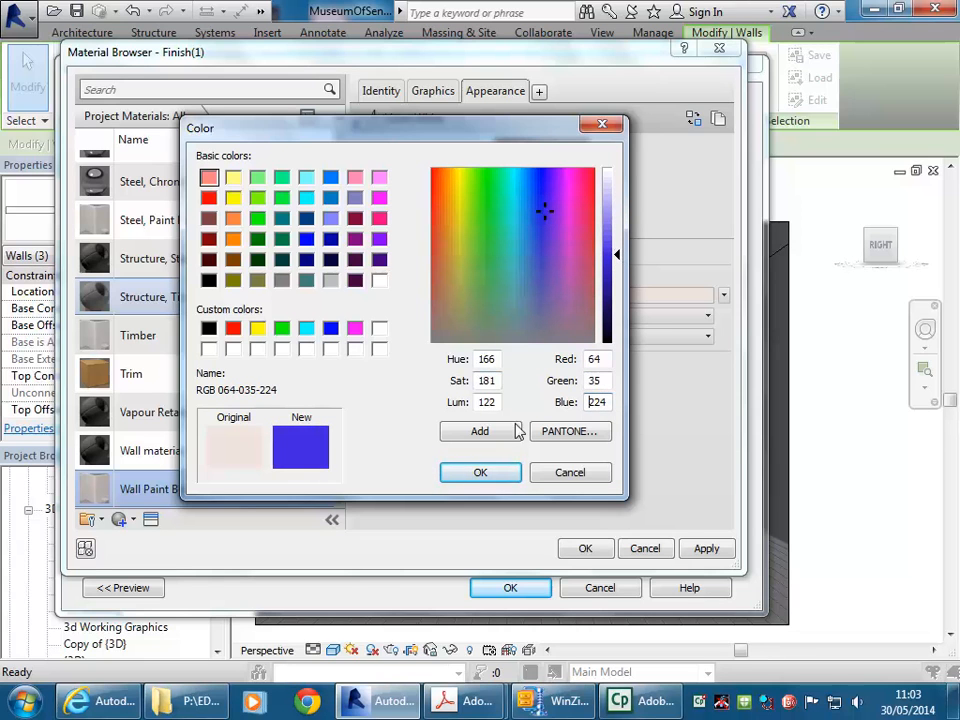
{"action": "left_click", "coordinate": [483, 472]}
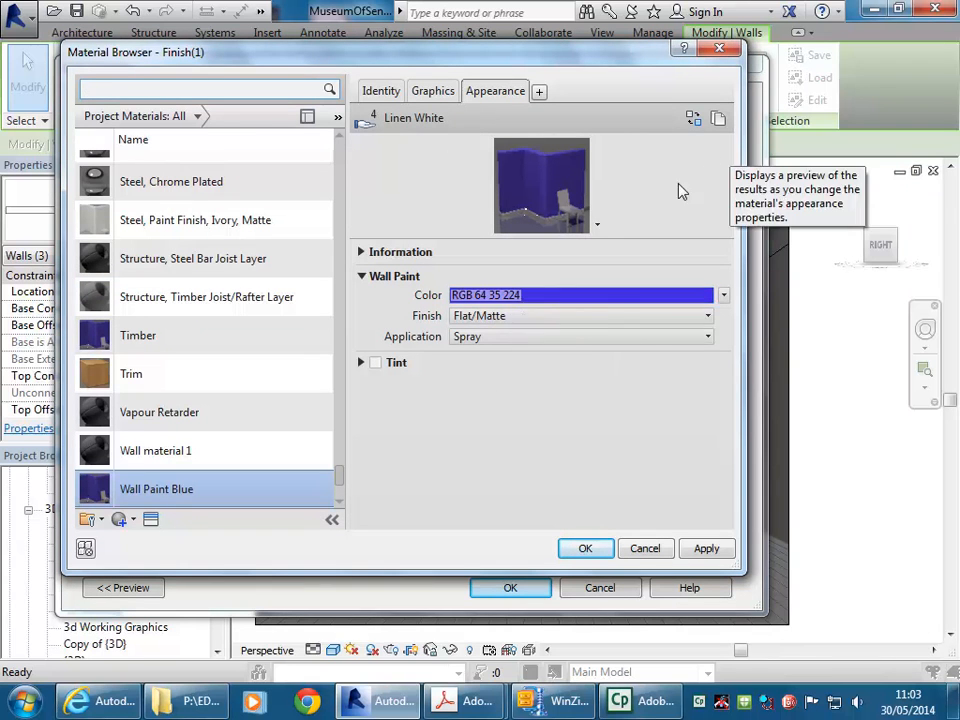
Set the wall paint finish to Eggshell and keep the application as Spray
{"action": "left_click", "coordinate": [537, 320]}
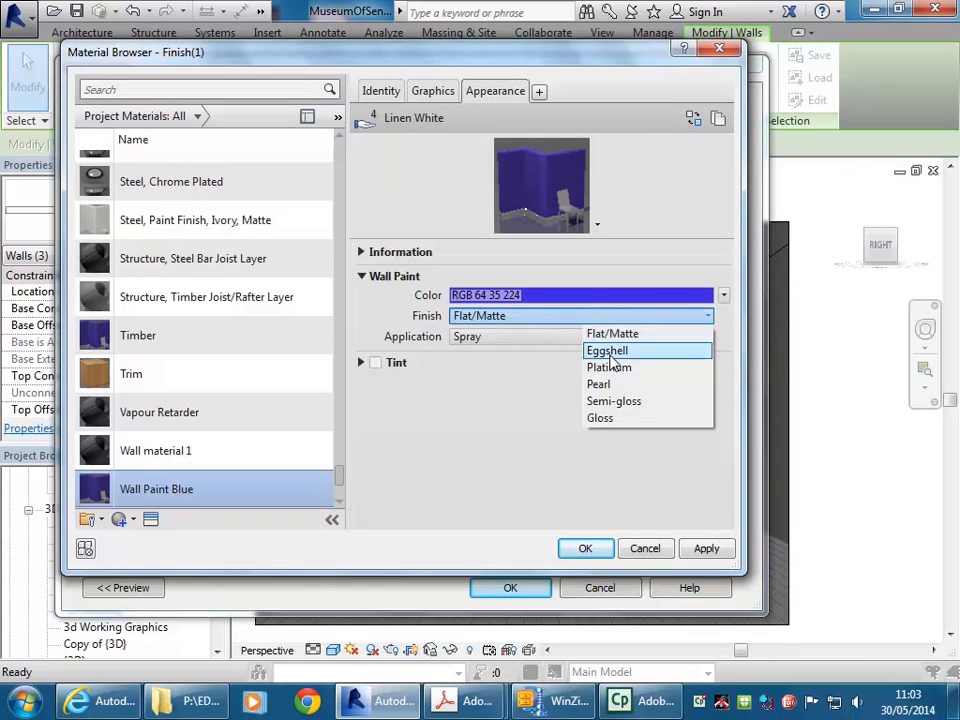
{"action": "left_click", "coordinate": [590, 349]}
{"action": "left_click", "coordinate": [576, 321]}
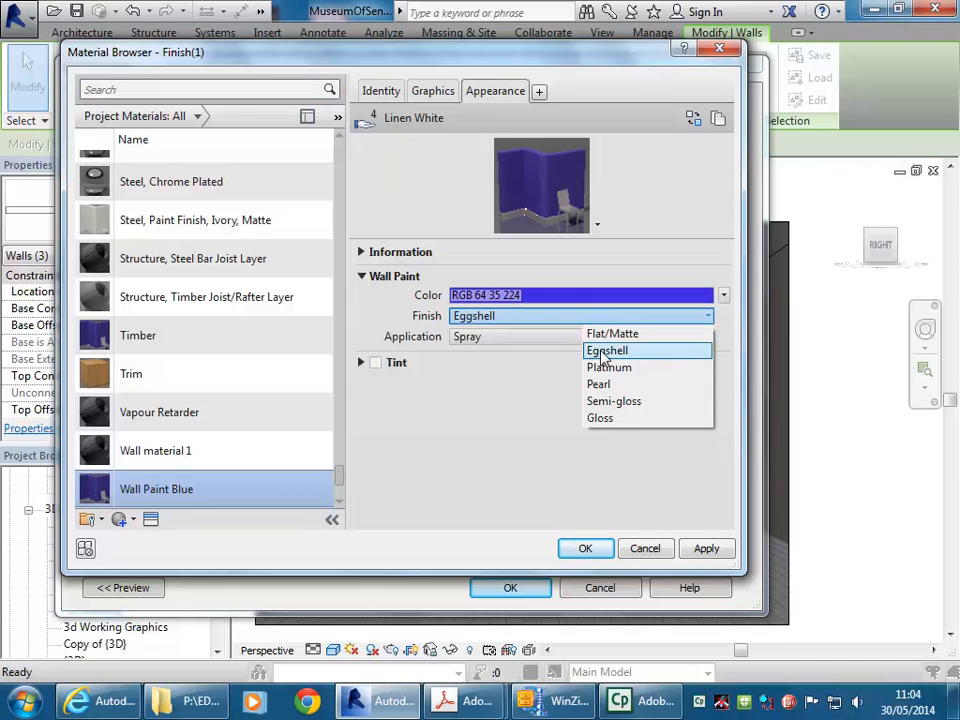
{"action": "left_click", "coordinate": [605, 351]}
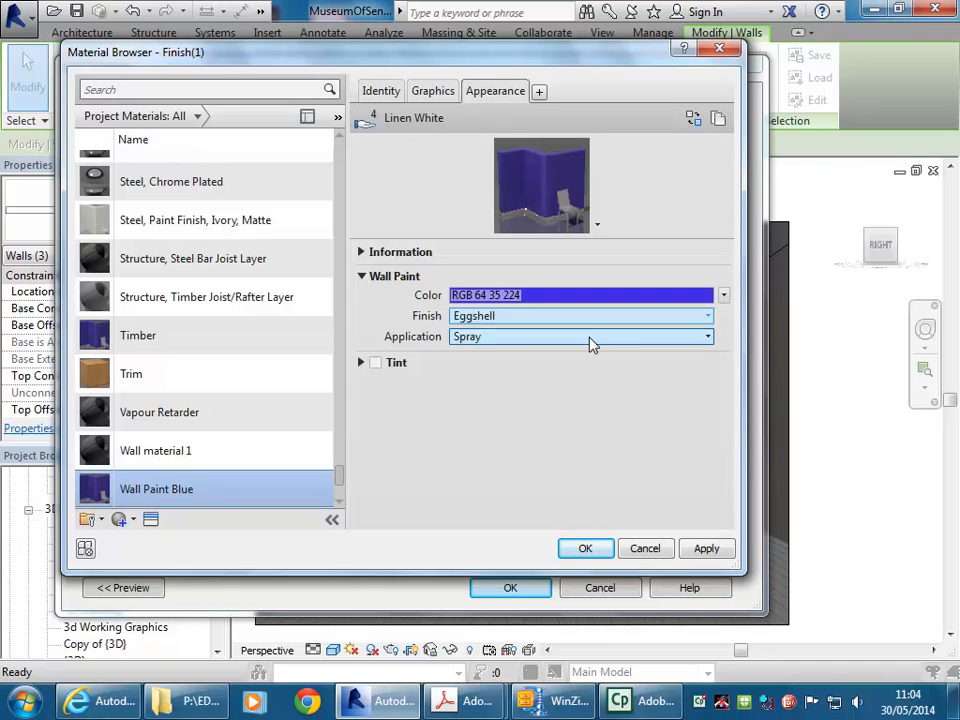
{"action": "left_click", "coordinate": [590, 340]}
{"action": "left_click", "coordinate": [591, 339]}
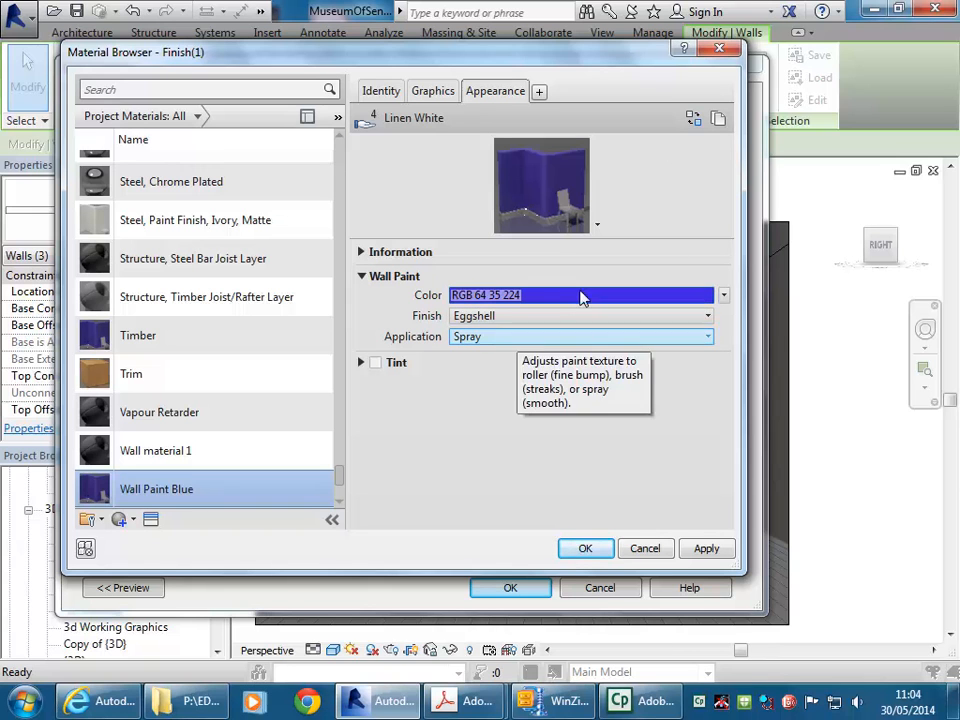
Assign Wall Paint Blue to the wall's structure layer and accept the assembly and type changes
{"action": "left_click", "coordinate": [584, 551]}
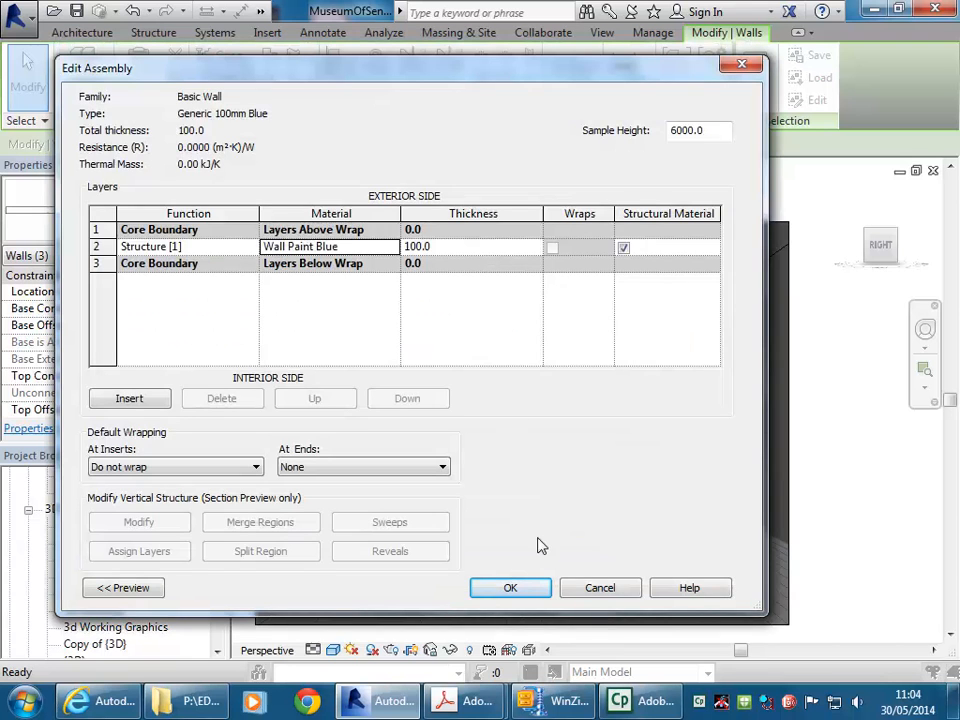
{"action": "left_click", "coordinate": [511, 587]}
{"action": "left_click", "coordinate": [511, 591]}
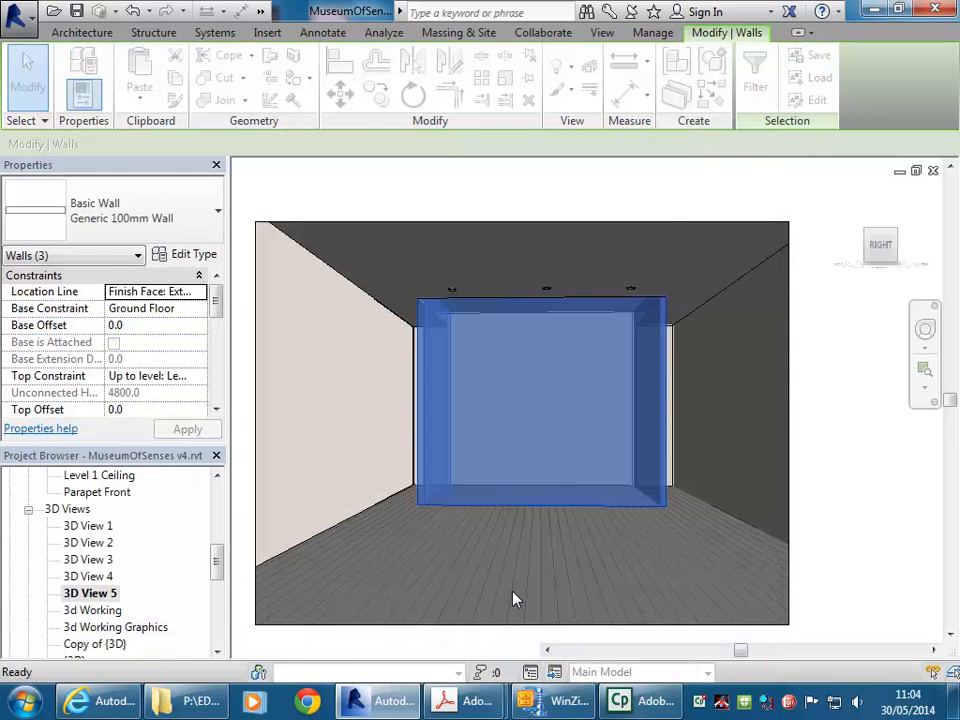
Set the 3D view's visual style to Realistic and check the wall type of the room's side wall
{"action": "key", "text": "Escape"}
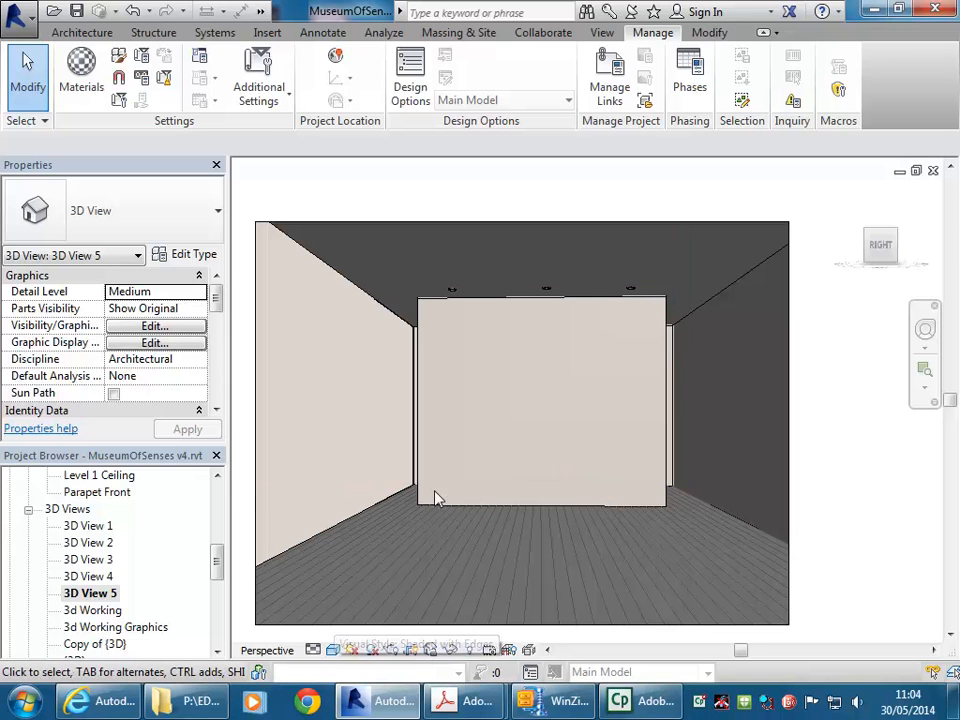
{"action": "left_click", "coordinate": [334, 650]}
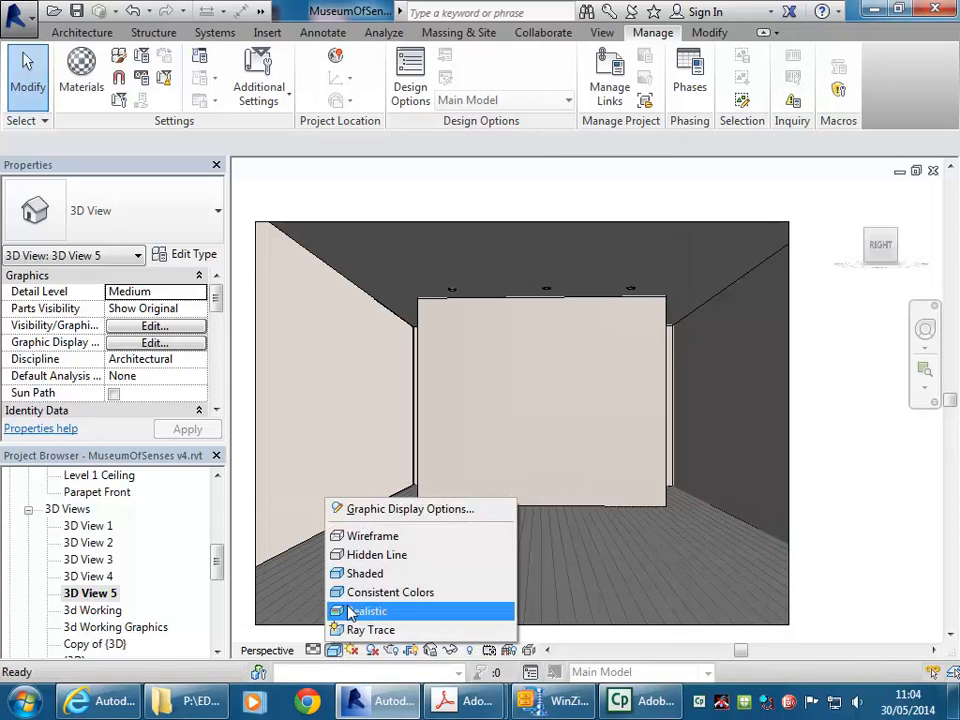
{"action": "left_click", "coordinate": [359, 608]}
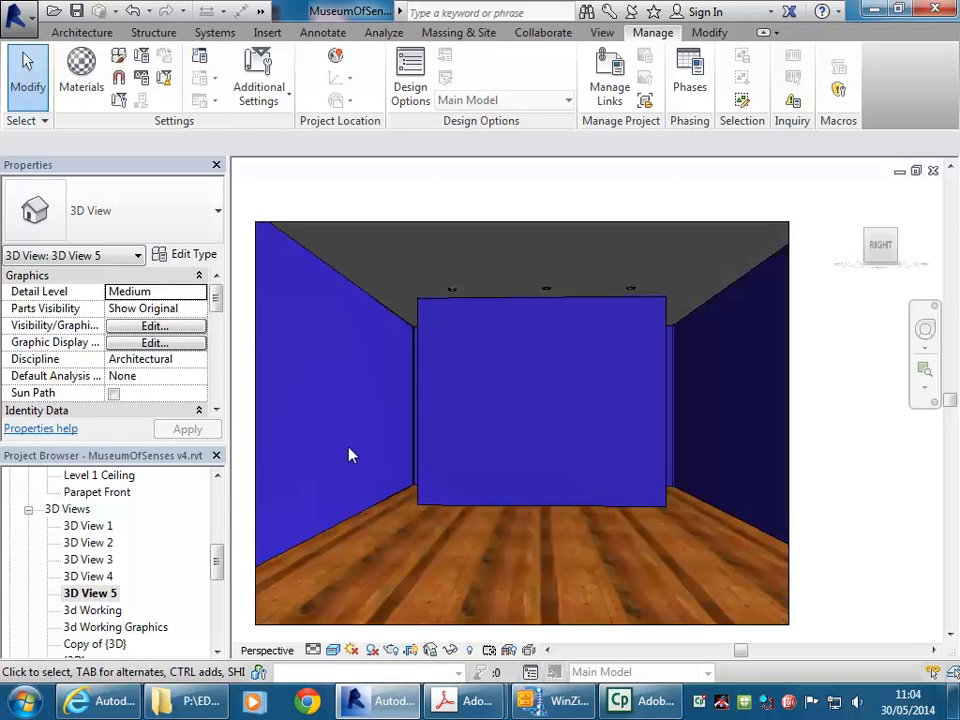
{"action": "left_click", "coordinate": [362, 518]}
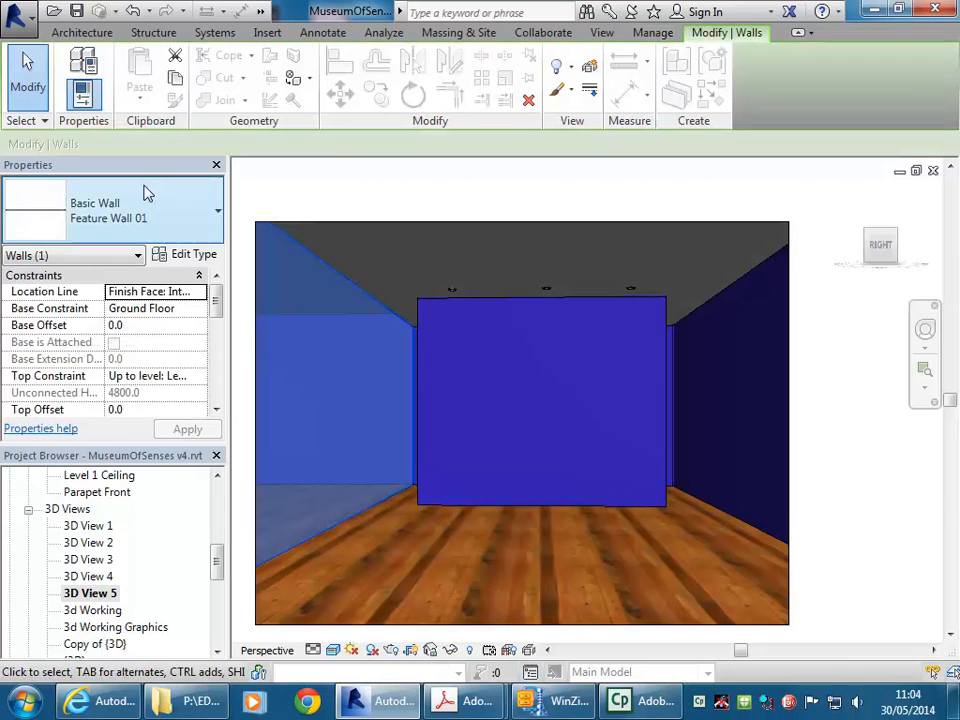
{"action": "left_click", "coordinate": [358, 203]}
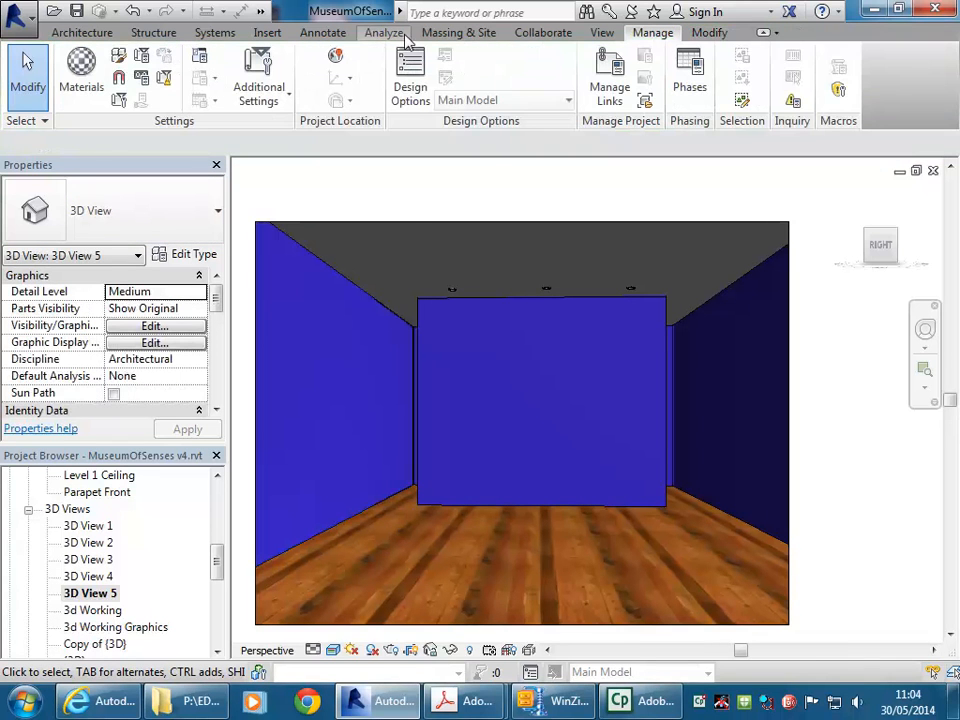
Compare the appearance assets of the Wall Paint Blue and Finish project materials, including Wall Paint Blue's shading settings
{"action": "left_click", "coordinate": [81, 66]}
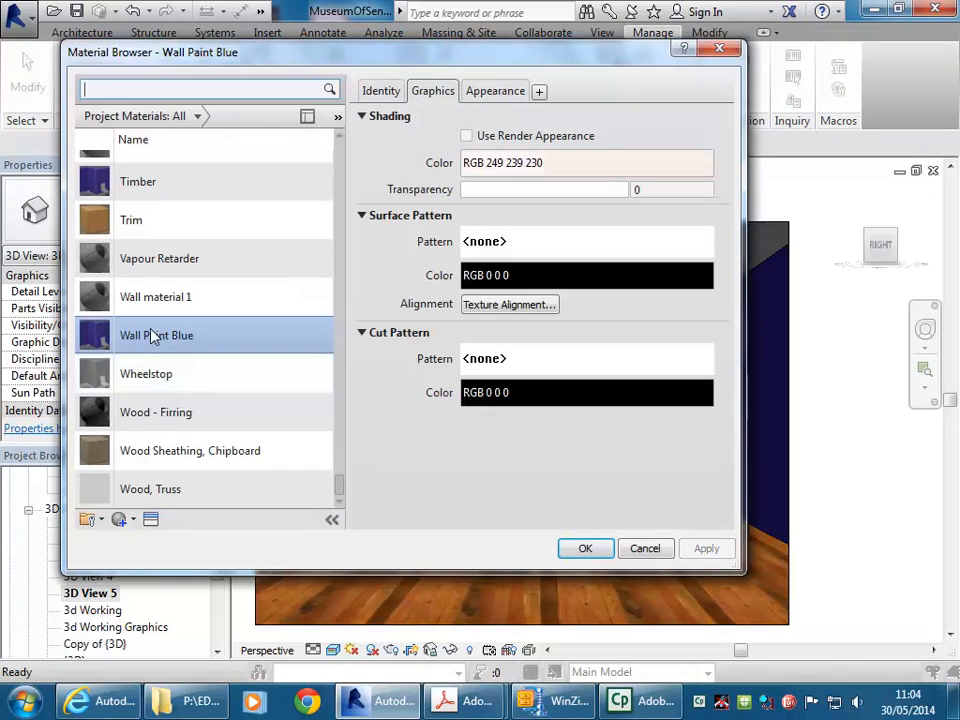
{"action": "left_click", "coordinate": [488, 92]}
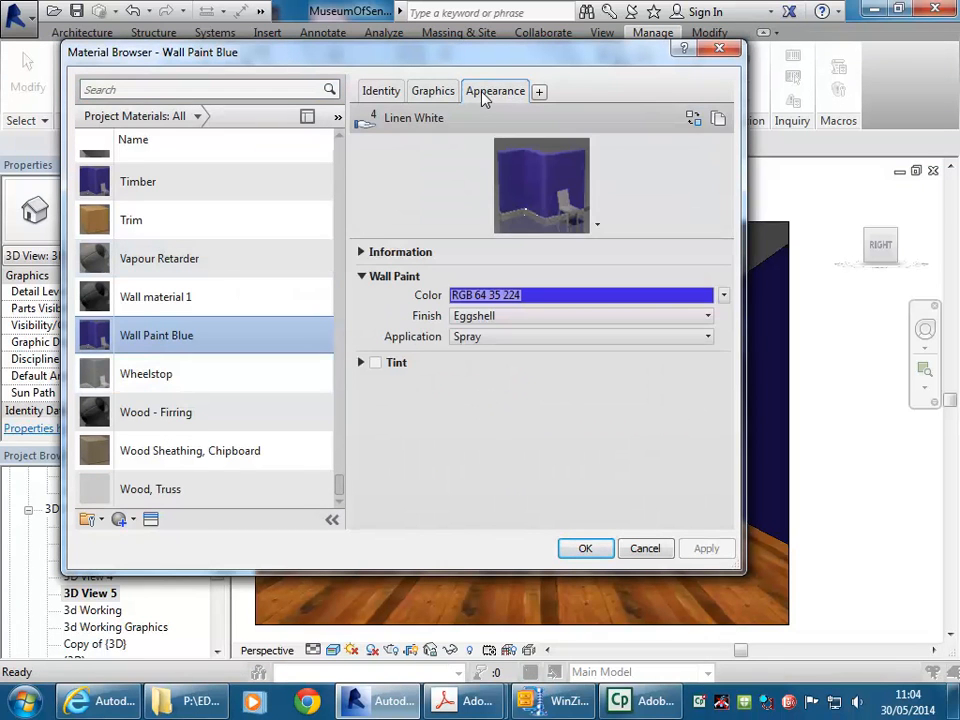
{"action": "left_click", "coordinate": [433, 94]}
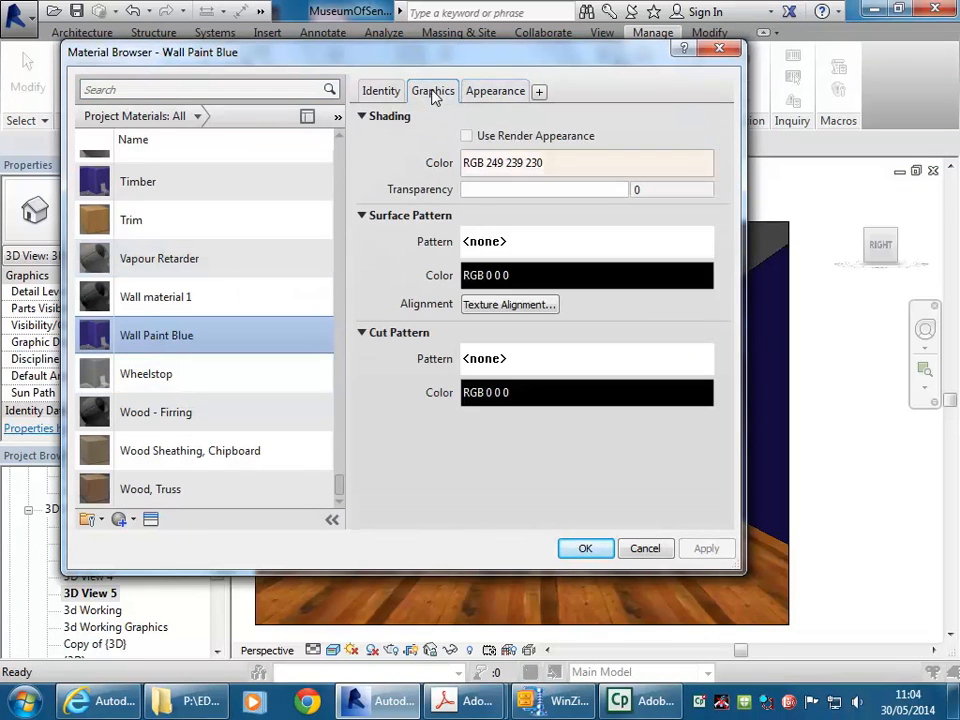
{"action": "left_click", "coordinate": [496, 93]}
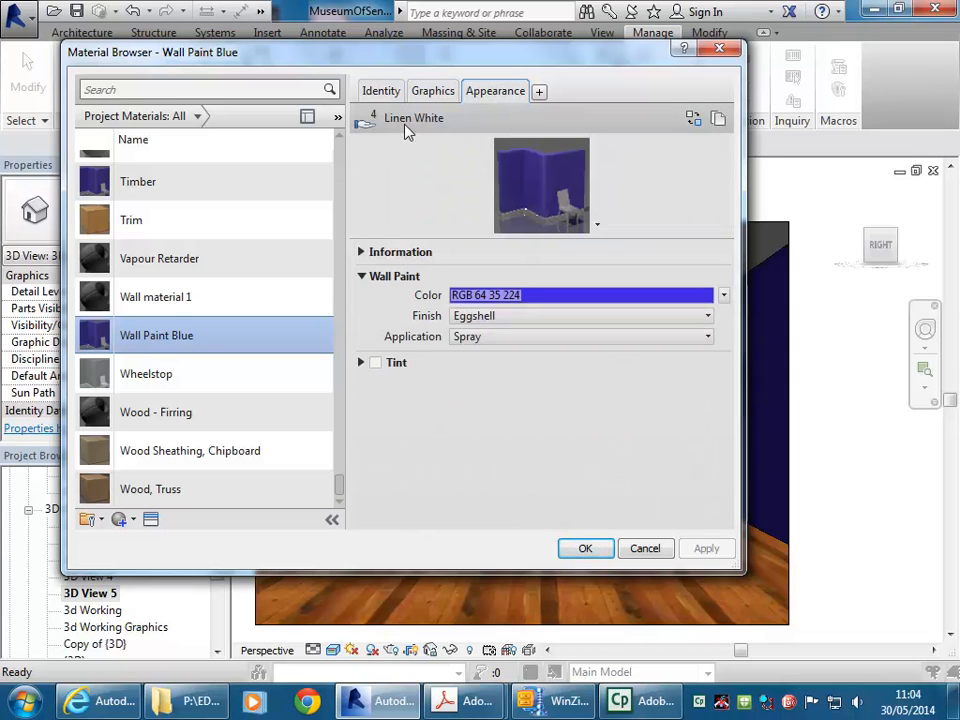
{"action": "mouse_move", "coordinate": [339, 490]}
{"action": "left_mouse_down"}
{"action": "mouse_move", "coordinate": [343, 195]}
{"action": "mouse_move", "coordinate": [341, 250]}
{"action": "mouse_move", "coordinate": [341, 242]}
{"action": "left_mouse_up"}
{"action": "left_click", "coordinate": [146, 282]}
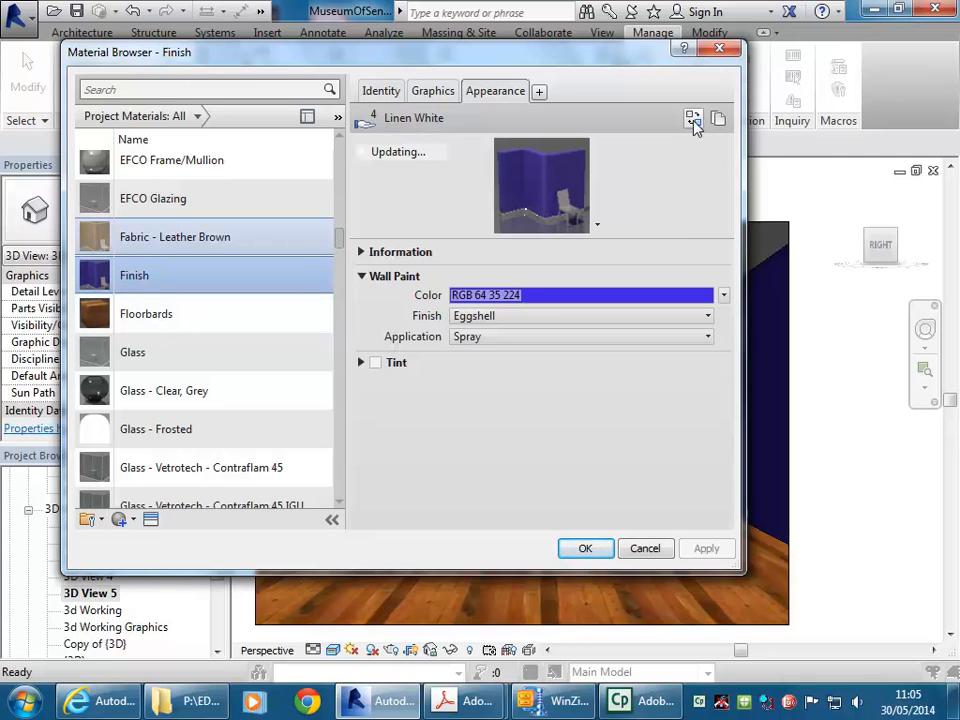
Duplicate the appearance asset of the Timber material so it no longer shares Linen White
{"action": "left_click_drag", "start_coordinate": [338, 236], "coordinate": [338, 478]}
{"action": "left_click", "coordinate": [187, 411]}
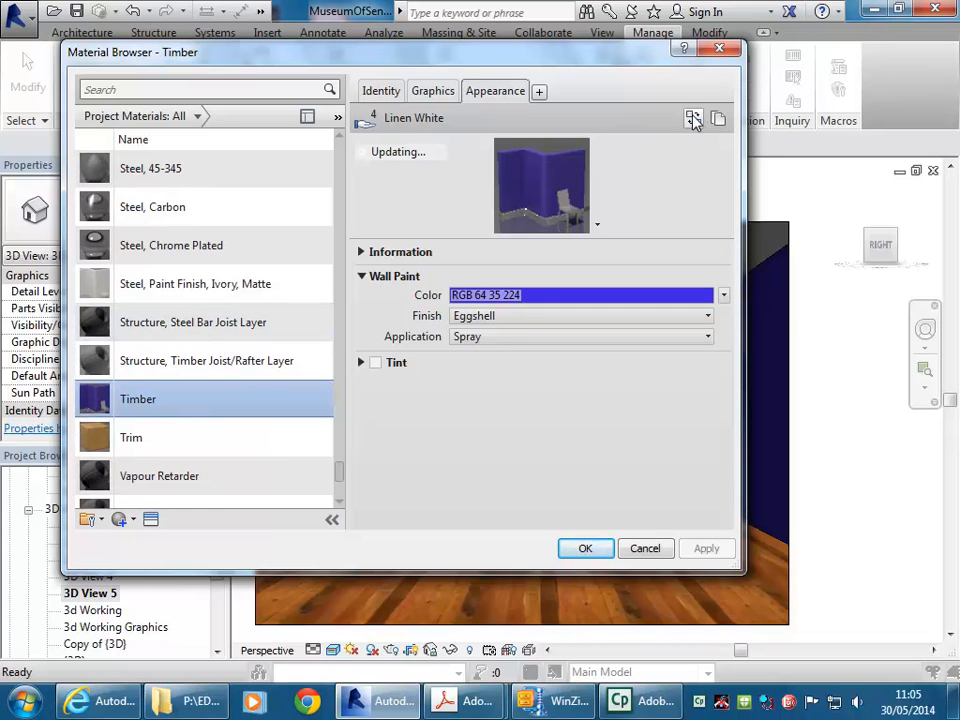
{"action": "right_click", "coordinate": [485, 96]}
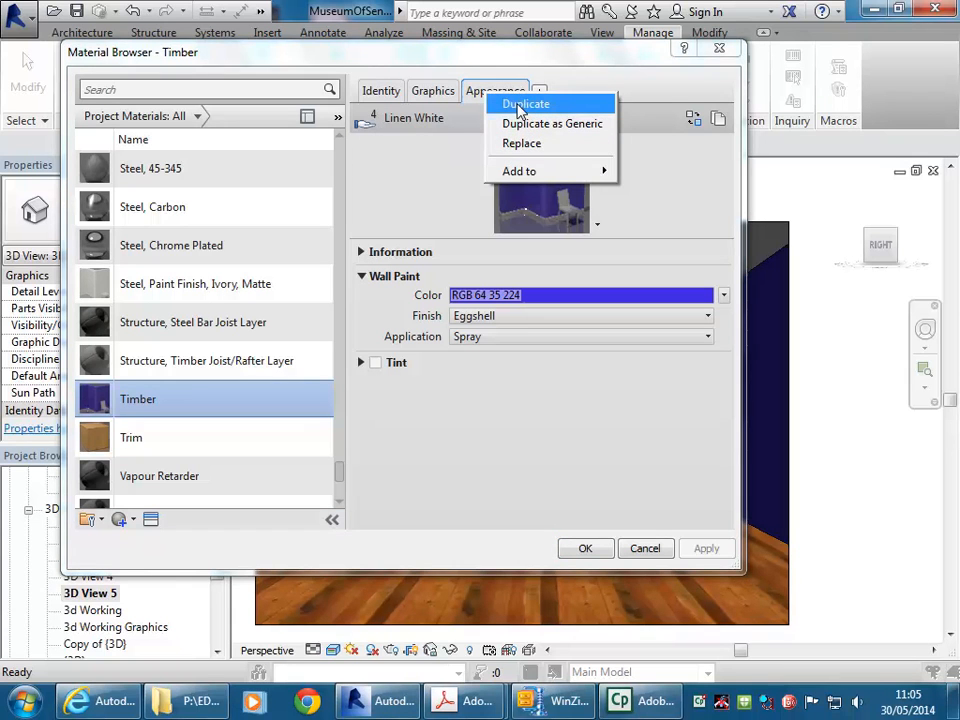
{"action": "left_click", "coordinate": [517, 106]}
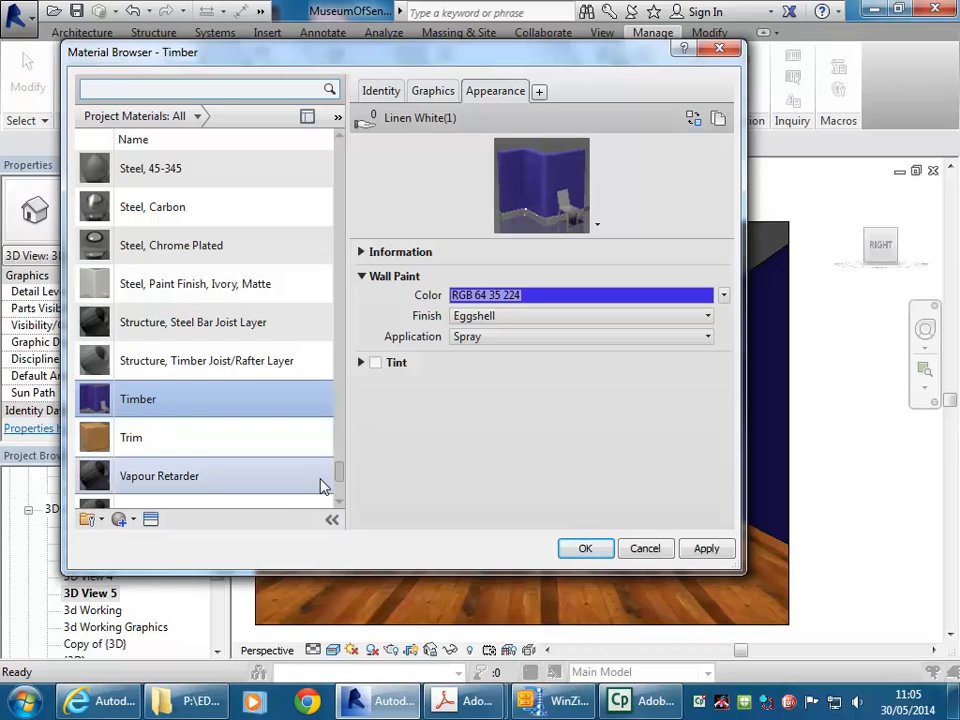
Set the Finish material's wall paint color to white, RGB 255 255 255, and accept the material changes
{"action": "left_click_drag", "start_coordinate": [340, 473], "coordinate": [337, 243]}
{"action": "left_click", "coordinate": [156, 203]}
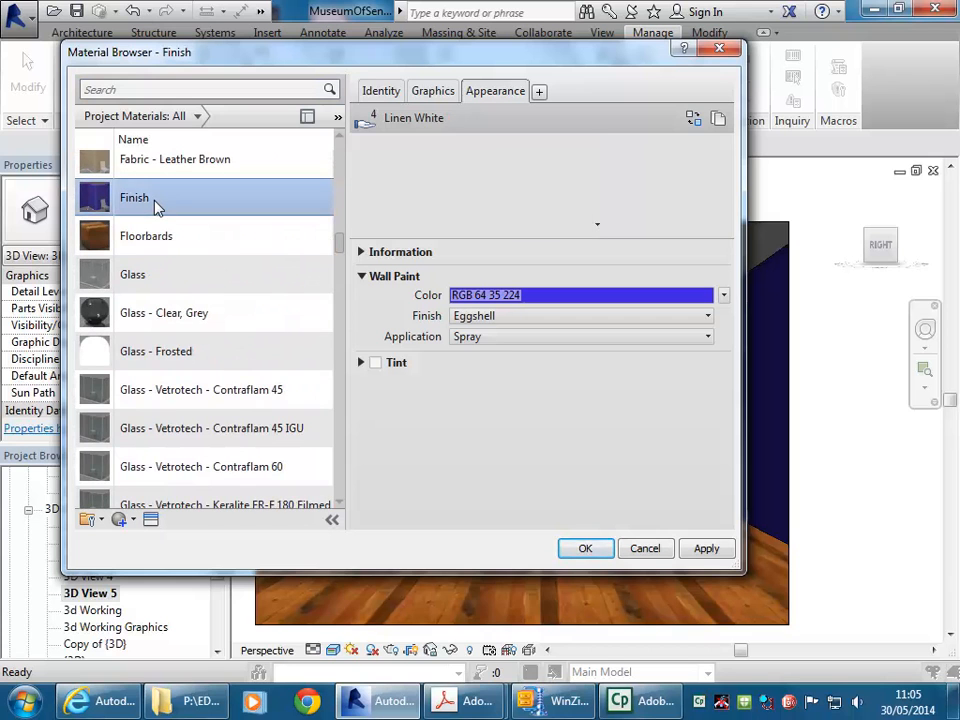
{"action": "left_click", "coordinate": [527, 298]}
{"action": "left_click_drag", "start_coordinate": [617, 252], "coordinate": [617, 174]}
{"action": "left_click", "coordinate": [477, 474]}
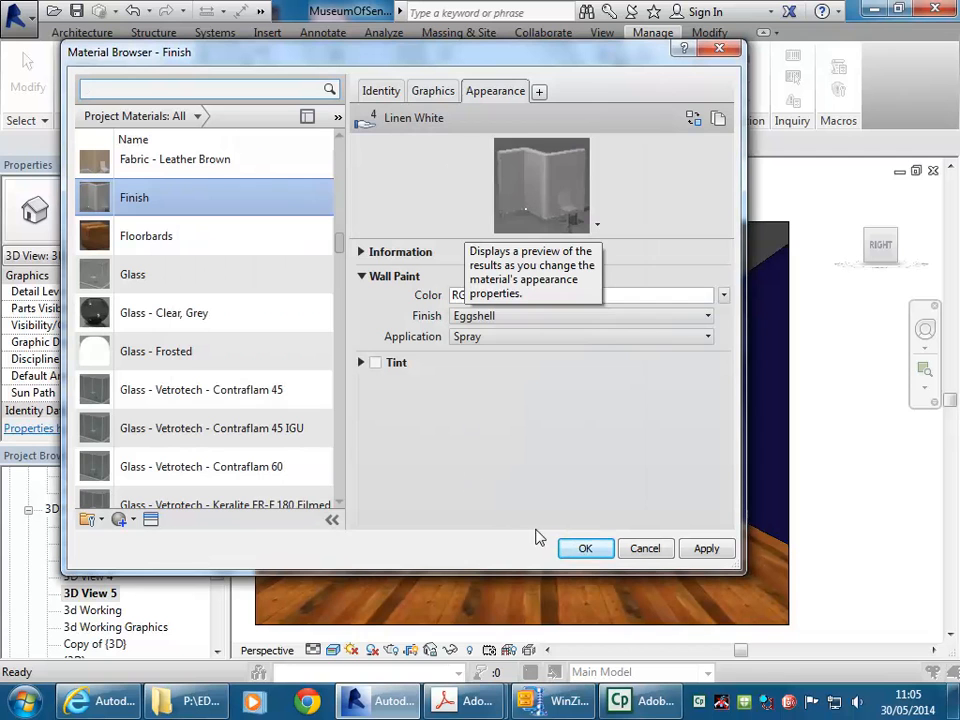
{"action": "left_click", "coordinate": [577, 548]}
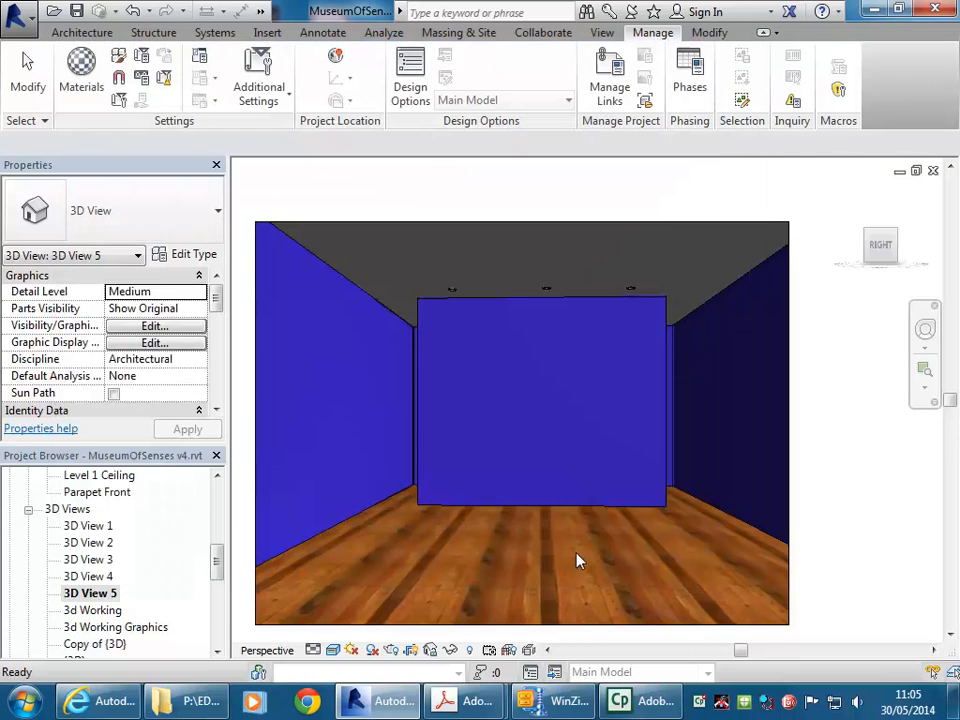
Open the structure layer's material for the central wall's Generic 100mm Blue type
{"action": "left_click", "coordinate": [420, 378]}
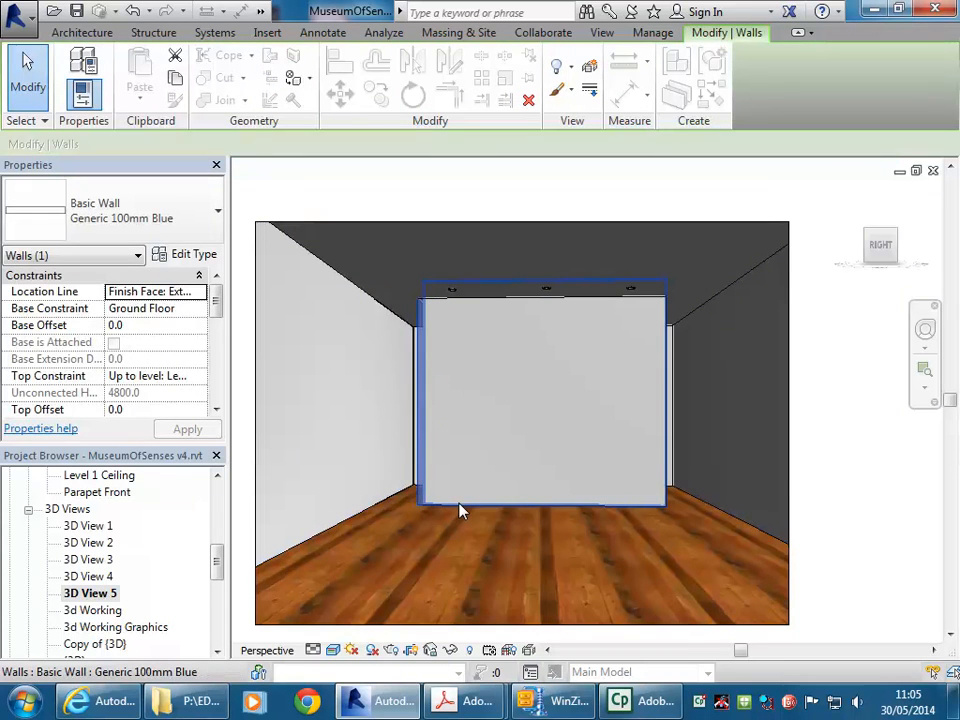
{"action": "left_click", "coordinate": [186, 256]}
{"action": "left_click", "coordinate": [493, 250]}
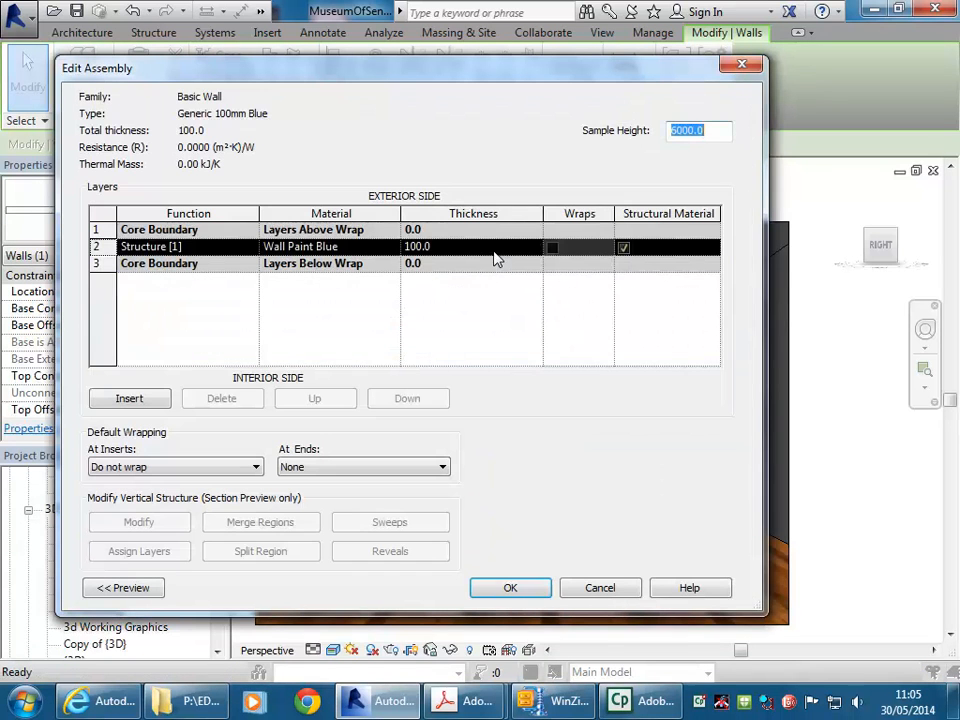
{"action": "left_click", "coordinate": [344, 249]}
{"action": "left_click", "coordinate": [391, 248]}
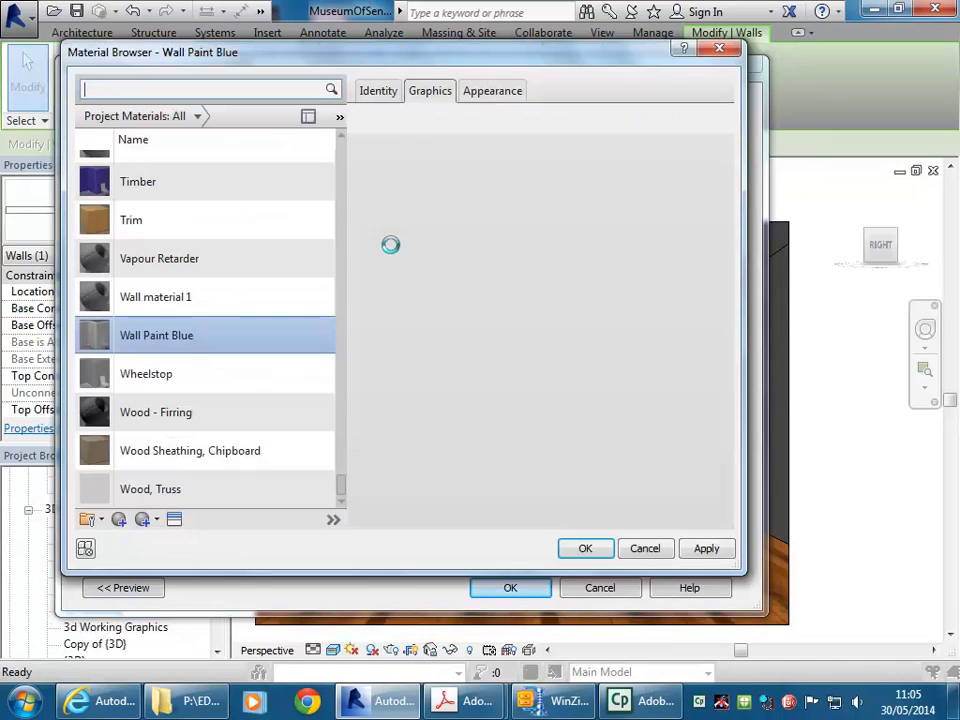
Compare the appearance and shading settings of the Wall Paint Blue and Timber materials
{"action": "left_click", "coordinate": [495, 91]}
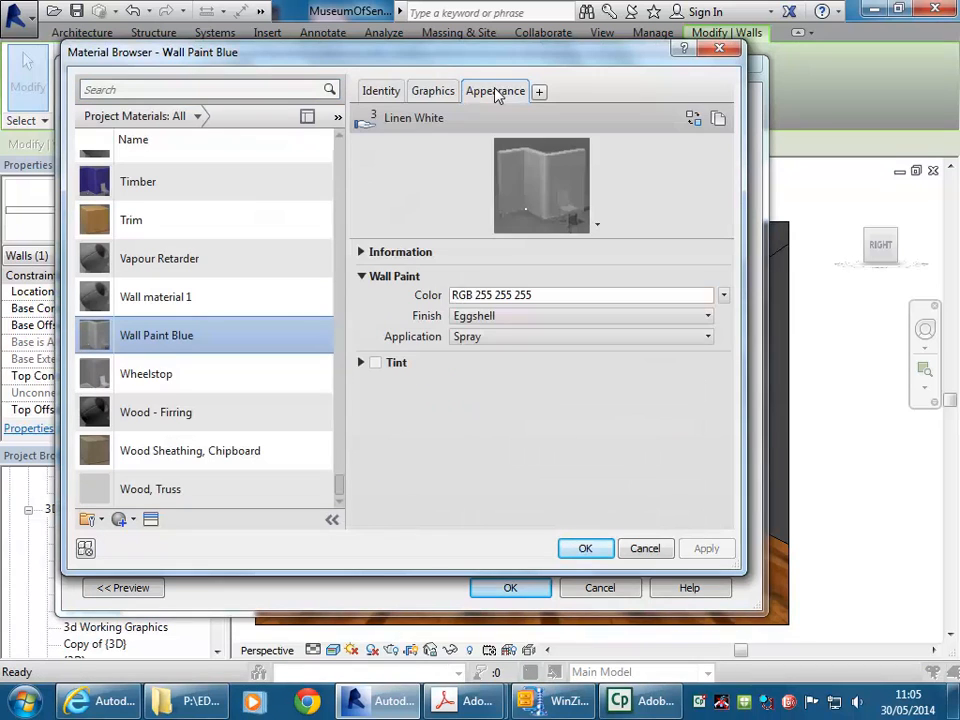
{"action": "left_click", "coordinate": [438, 99]}
{"action": "left_click", "coordinate": [497, 97]}
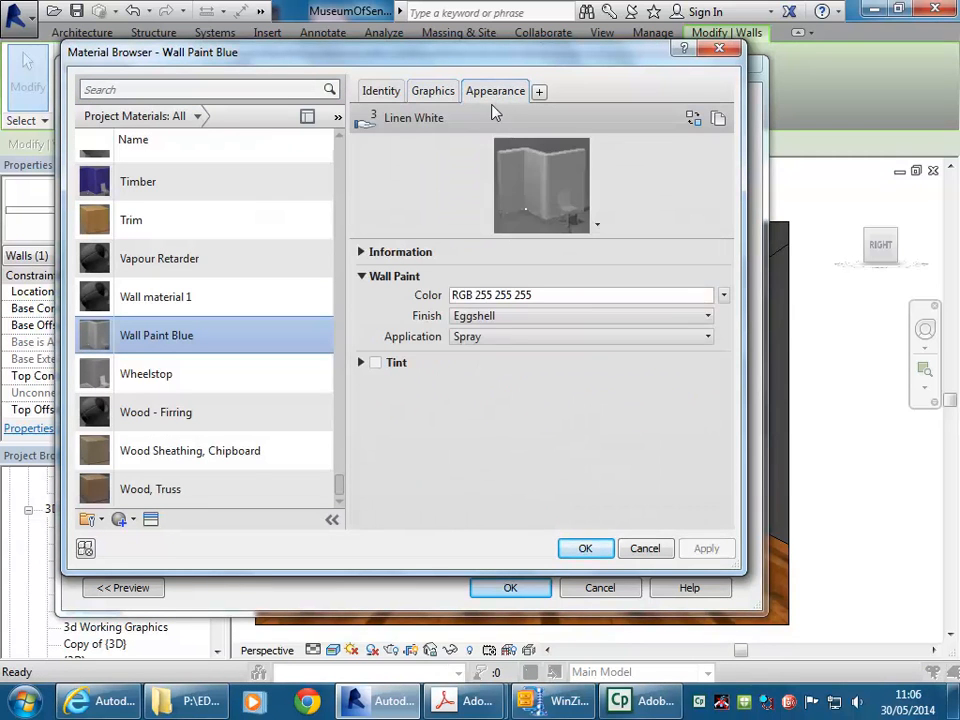
{"action": "left_click", "coordinate": [145, 186]}
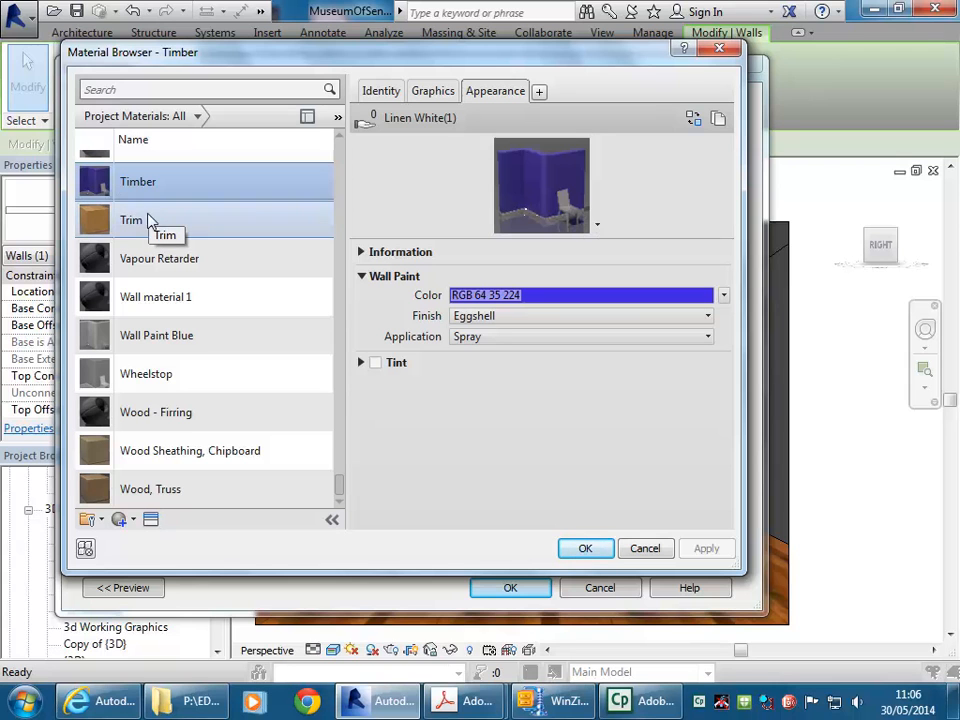
{"action": "left_click", "coordinate": [432, 91]}
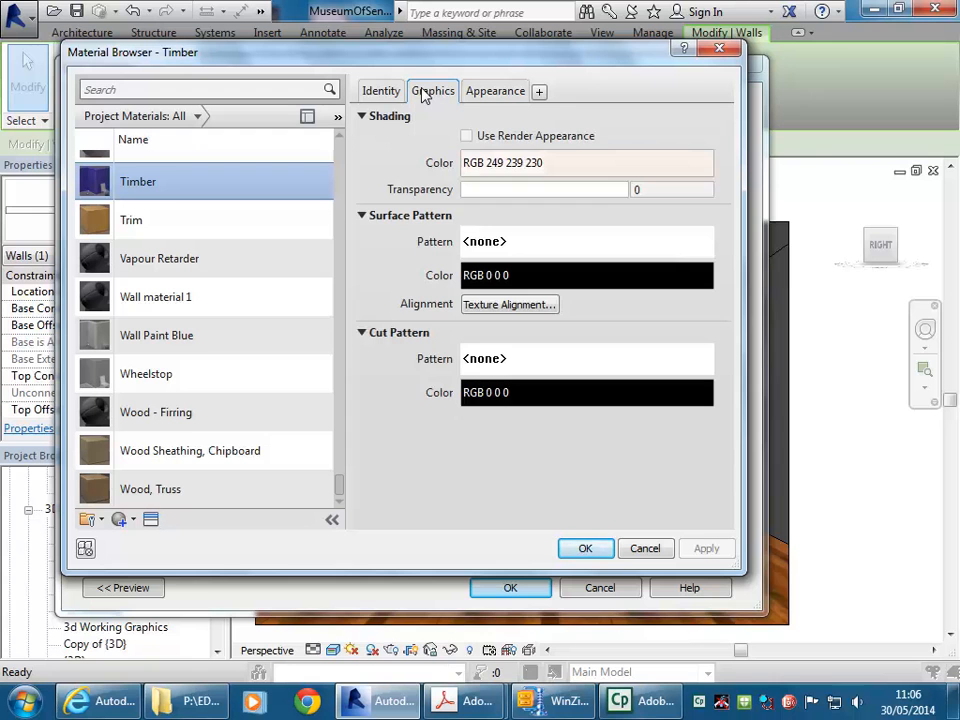
{"action": "left_click", "coordinate": [494, 92]}
{"action": "left_click", "coordinate": [422, 95]}
Assign the Timber material to the wall type's structure layer, accept the assembly and type changes, and deselect the wall
{"action": "scroll", "coordinate": [155, 183], "scroll_direction": "up", "scroll_amount": 1}
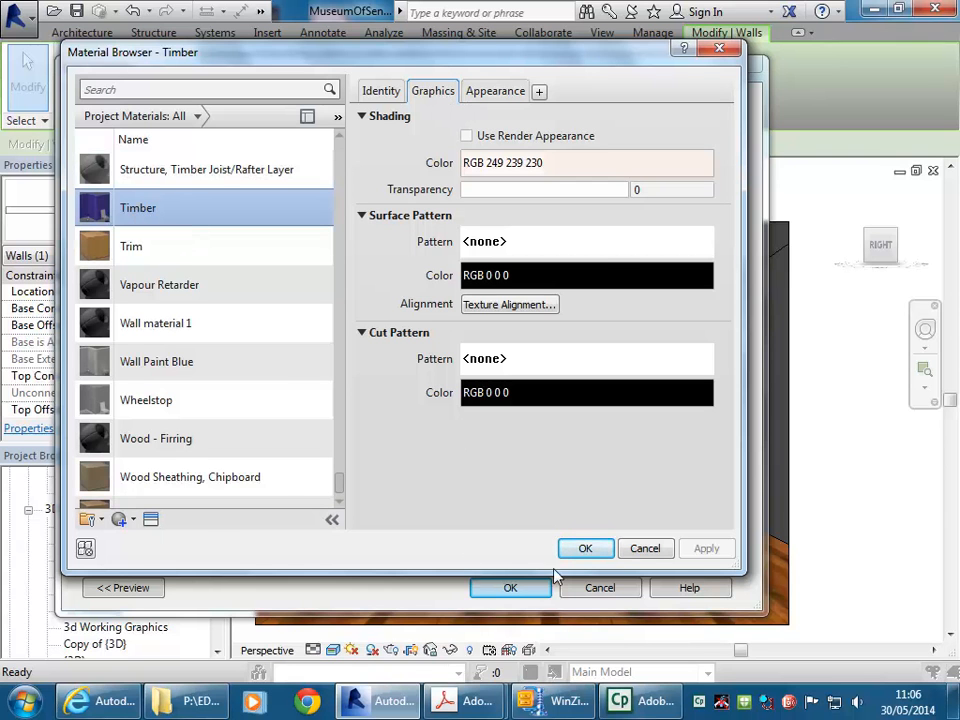
{"action": "double_click", "coordinate": [141, 216]}
{"action": "left_click", "coordinate": [507, 589]}
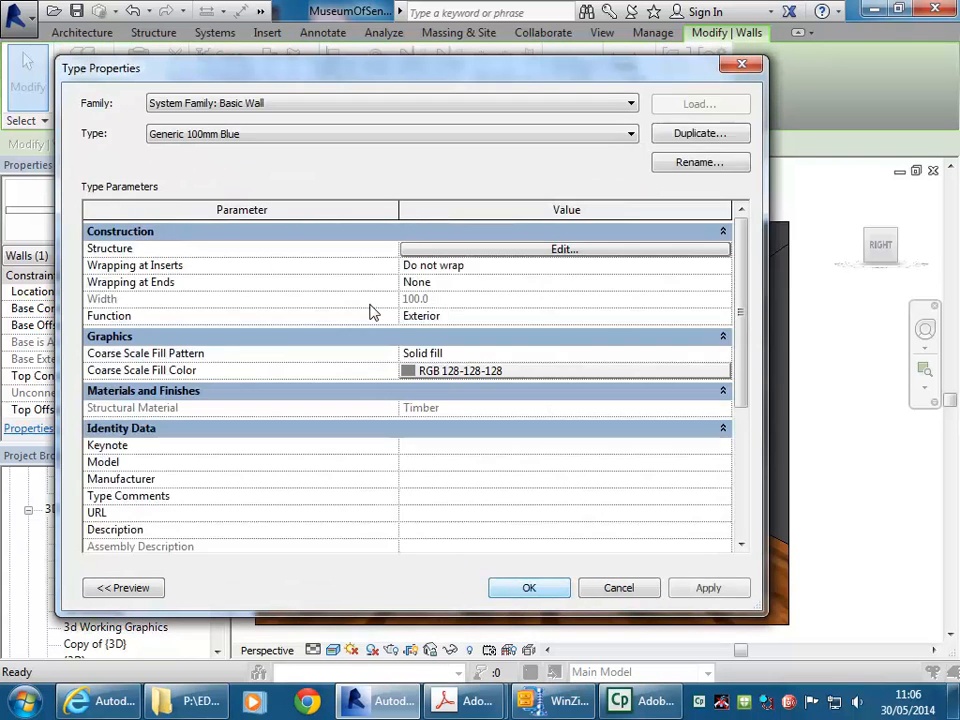
{"action": "left_click", "coordinate": [506, 595]}
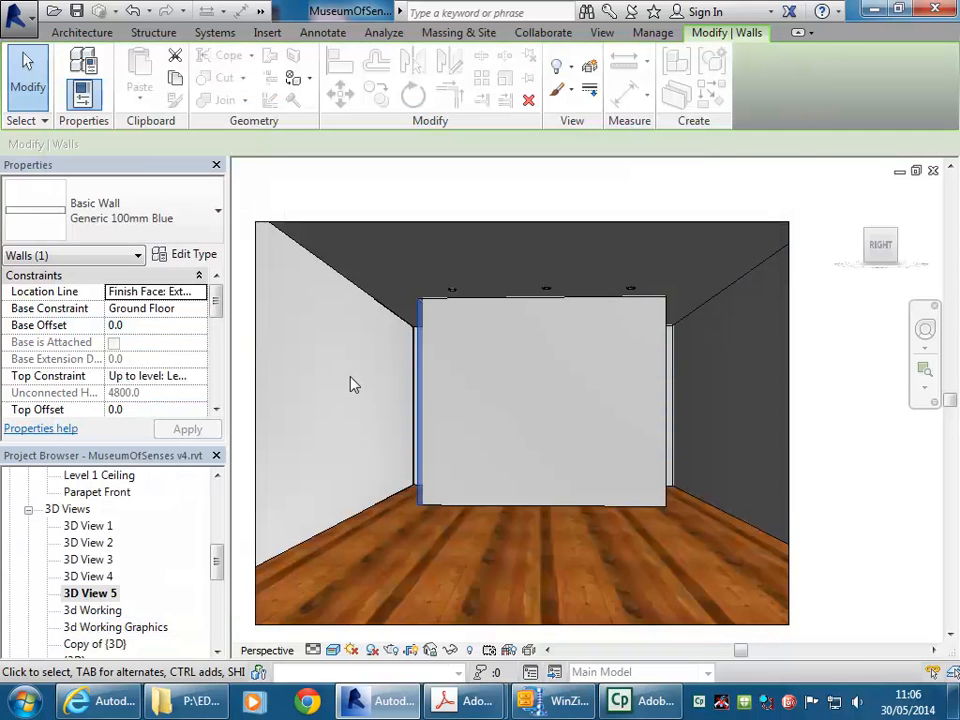
{"action": "key", "text": "Escape"}
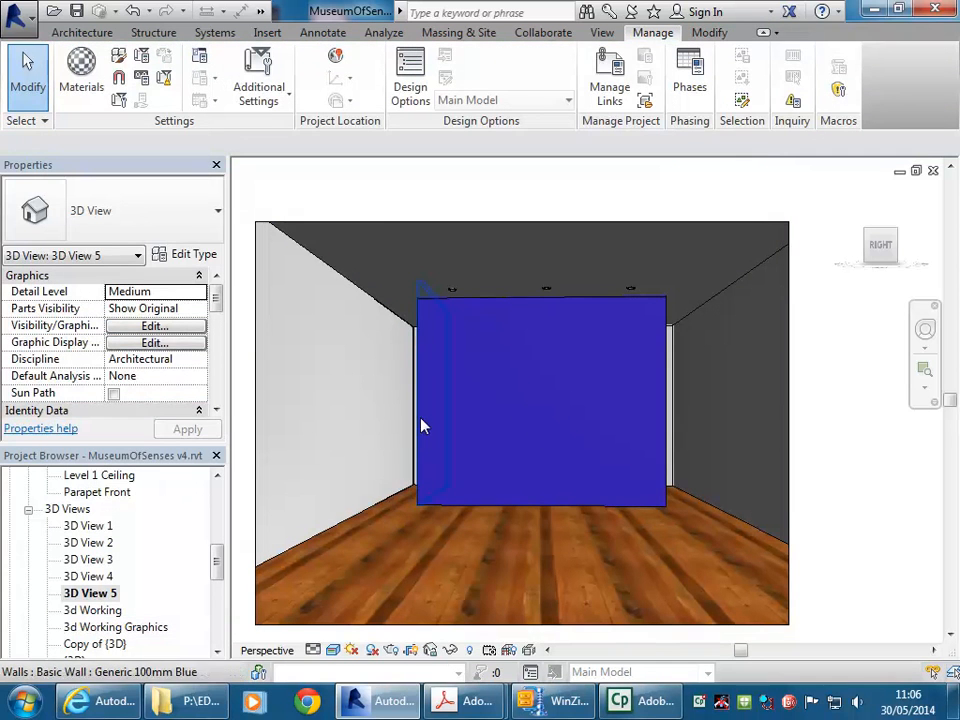
Preview the 3D view in the Shaded visual style and return it to Realistic
{"action": "left_click", "coordinate": [334, 649]}
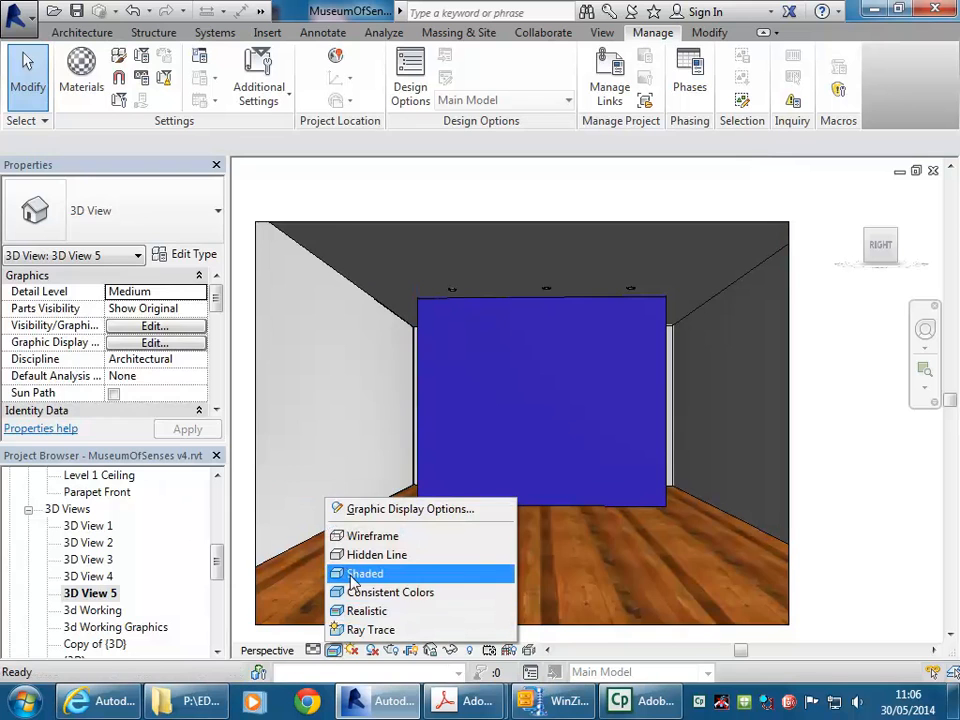
{"action": "left_click", "coordinate": [365, 554]}
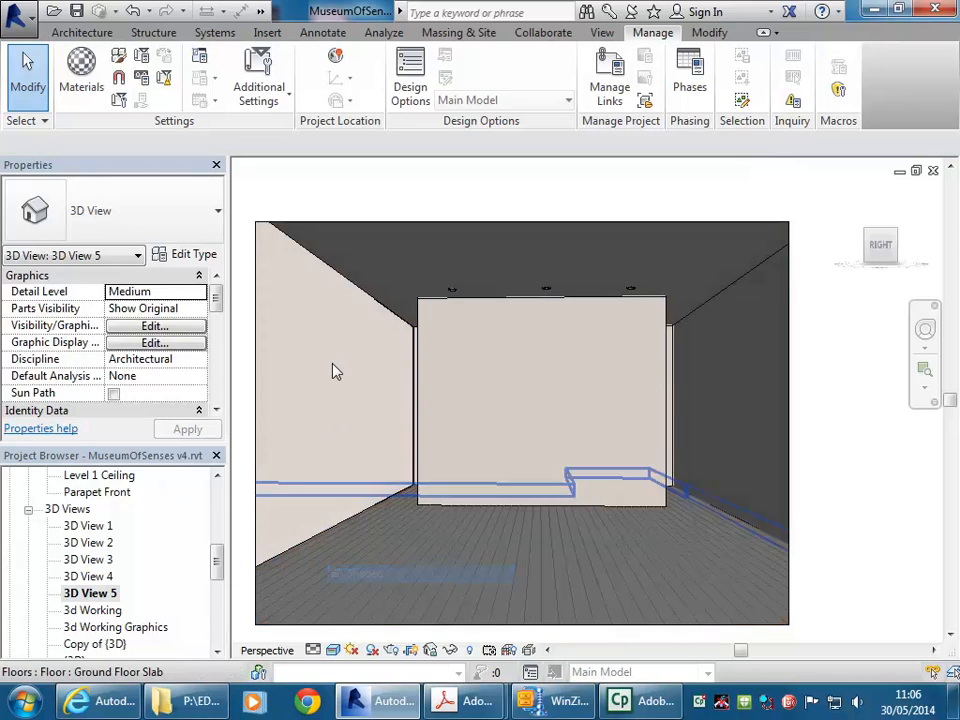
{"action": "left_click", "coordinate": [333, 650]}
{"action": "left_click", "coordinate": [346, 611]}
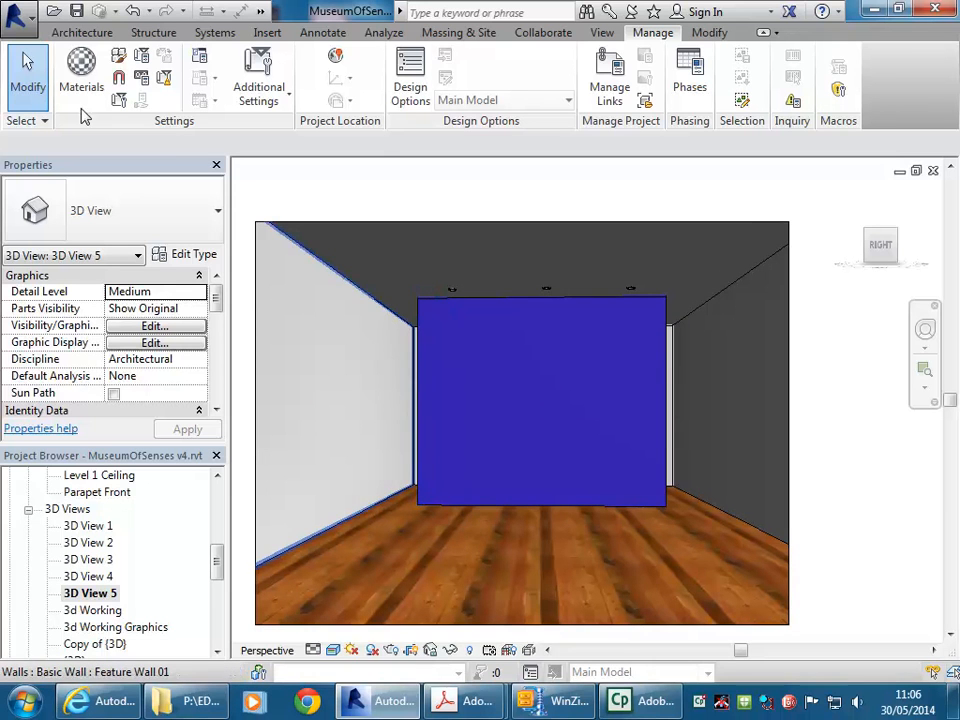
Turn on Use Render Appearance for the Timber material's shading
{"action": "left_click", "coordinate": [74, 66]}
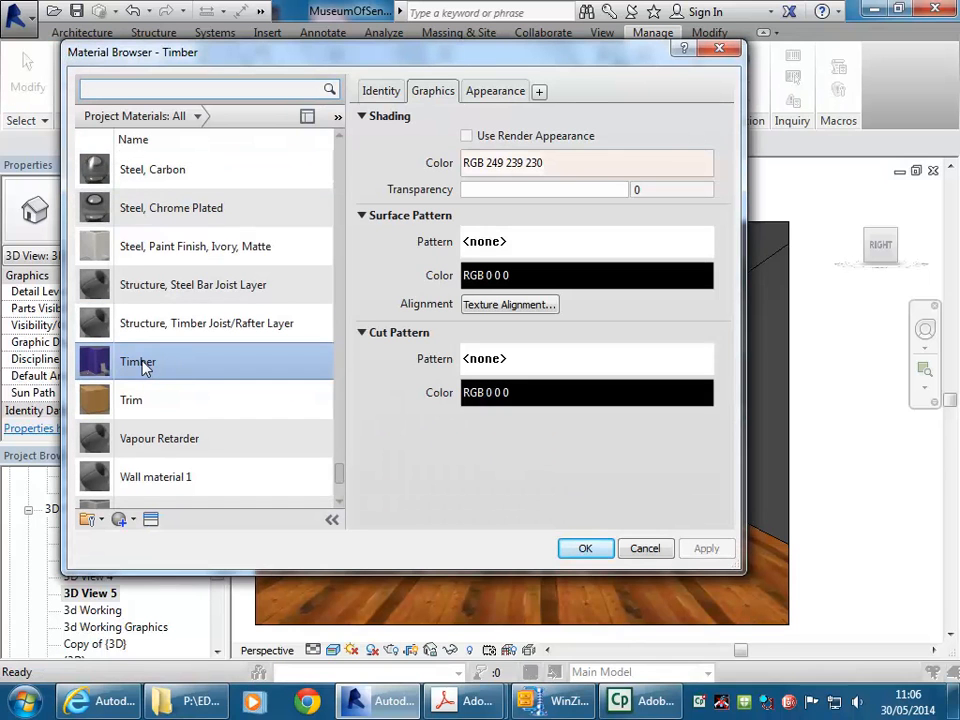
{"action": "left_click", "coordinate": [503, 92]}
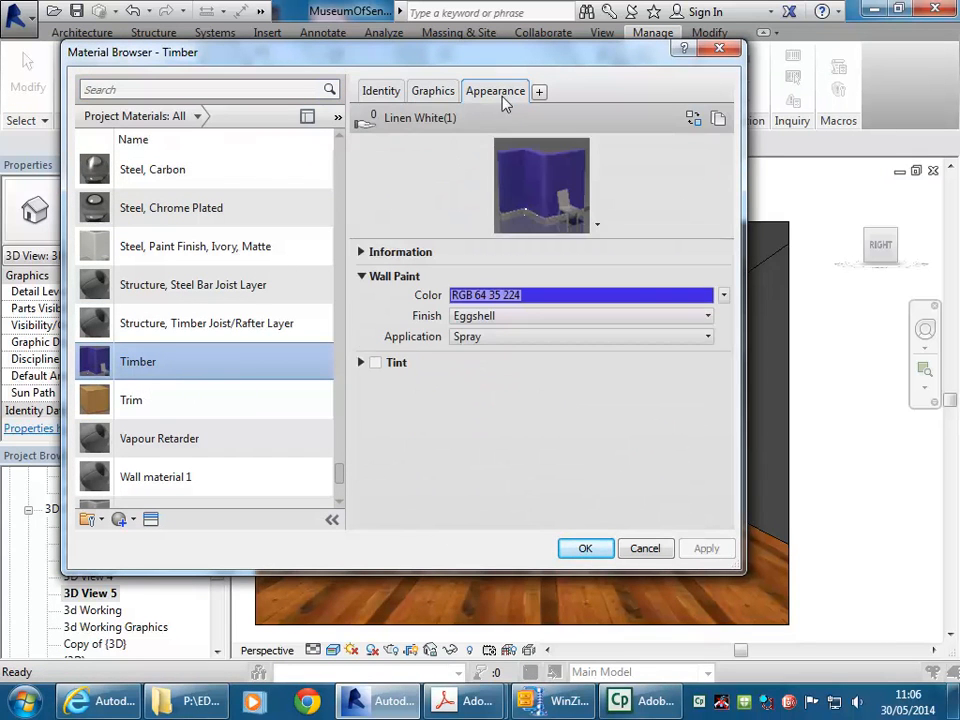
{"action": "left_click", "coordinate": [433, 91]}
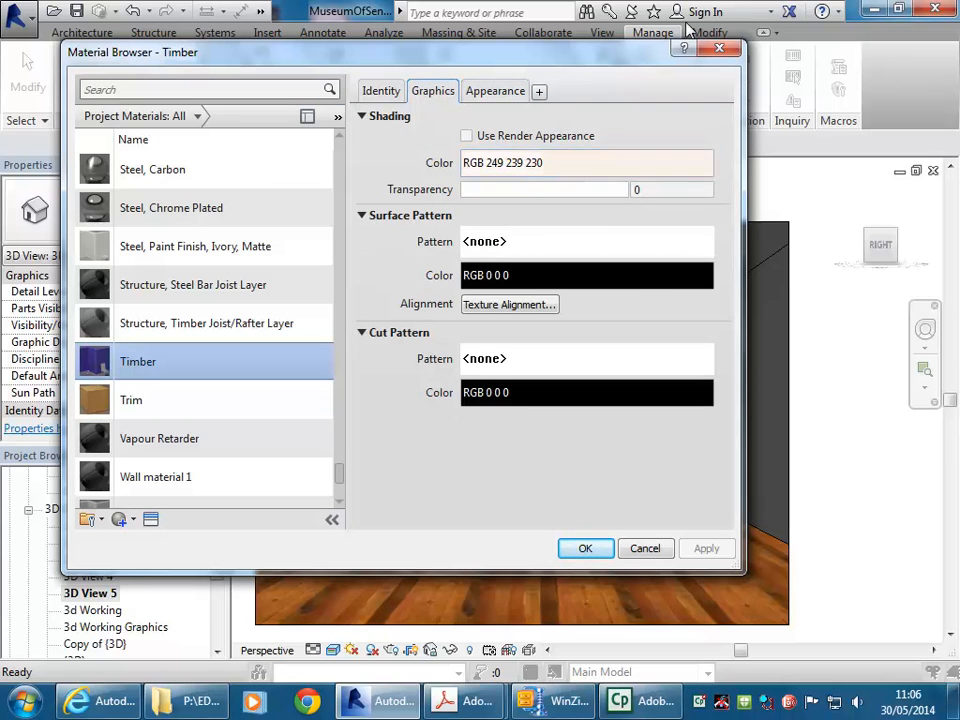
{"action": "left_click_drag", "start_coordinate": [623, 57], "coordinate": [592, 63]}
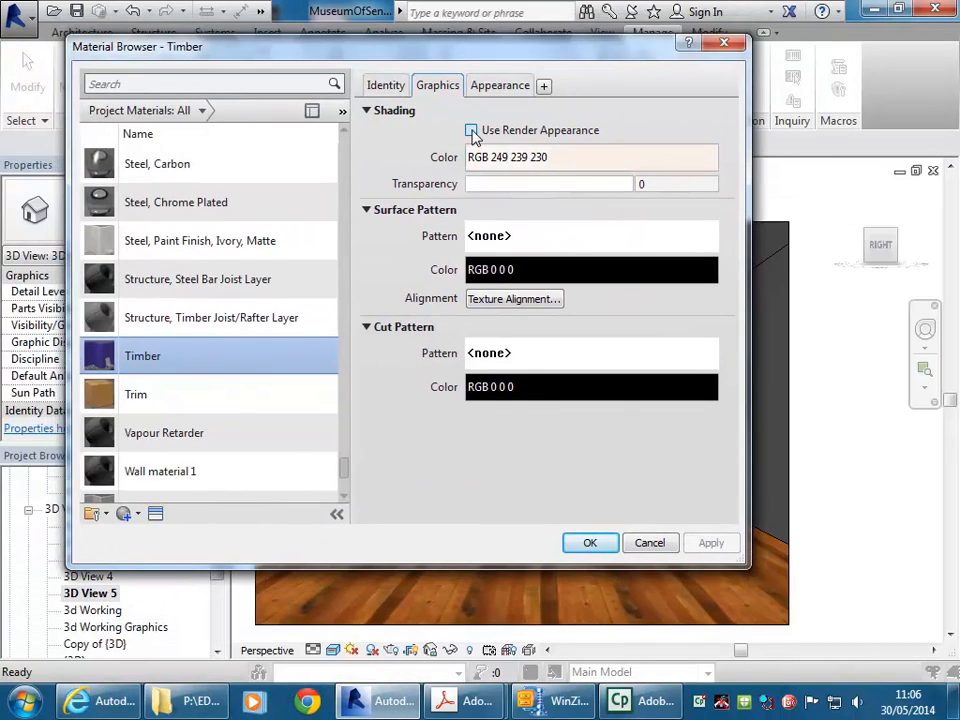
{"action": "left_click", "coordinate": [471, 131]}
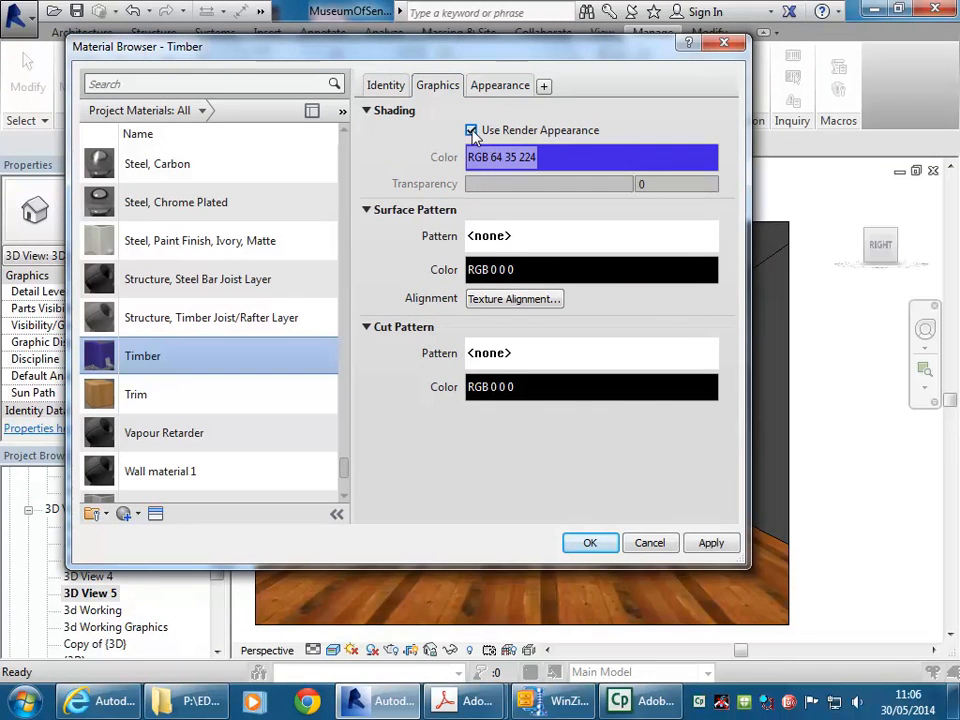
Check the Timber material's appearance, accept its shading change, and switch the 3D view to the Shaded visual style
{"action": "left_click", "coordinate": [495, 88]}
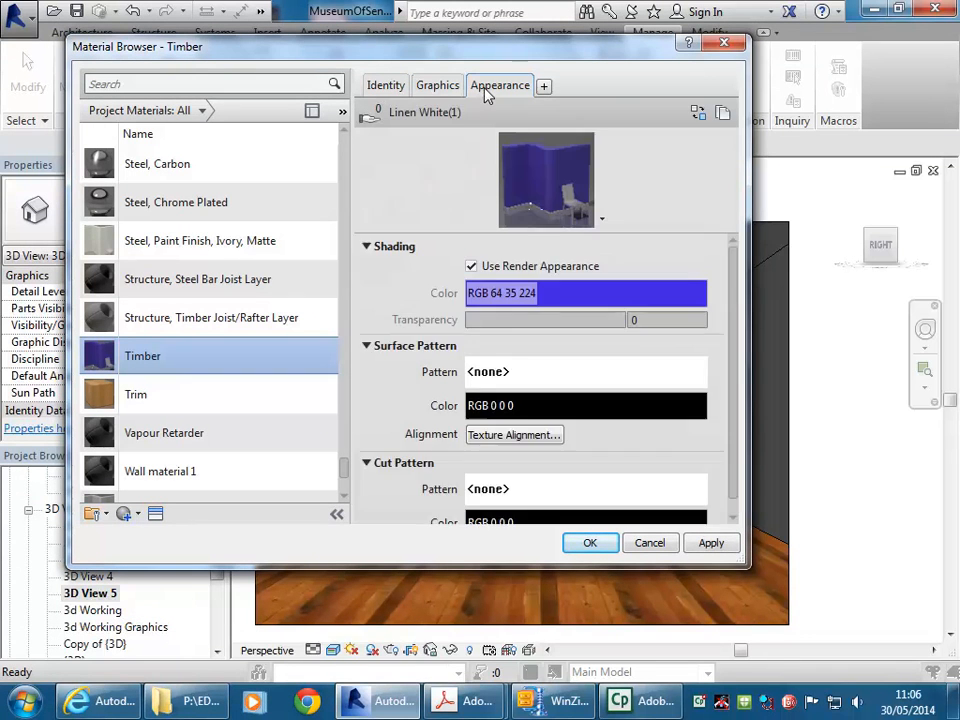
{"action": "left_click", "coordinate": [437, 87]}
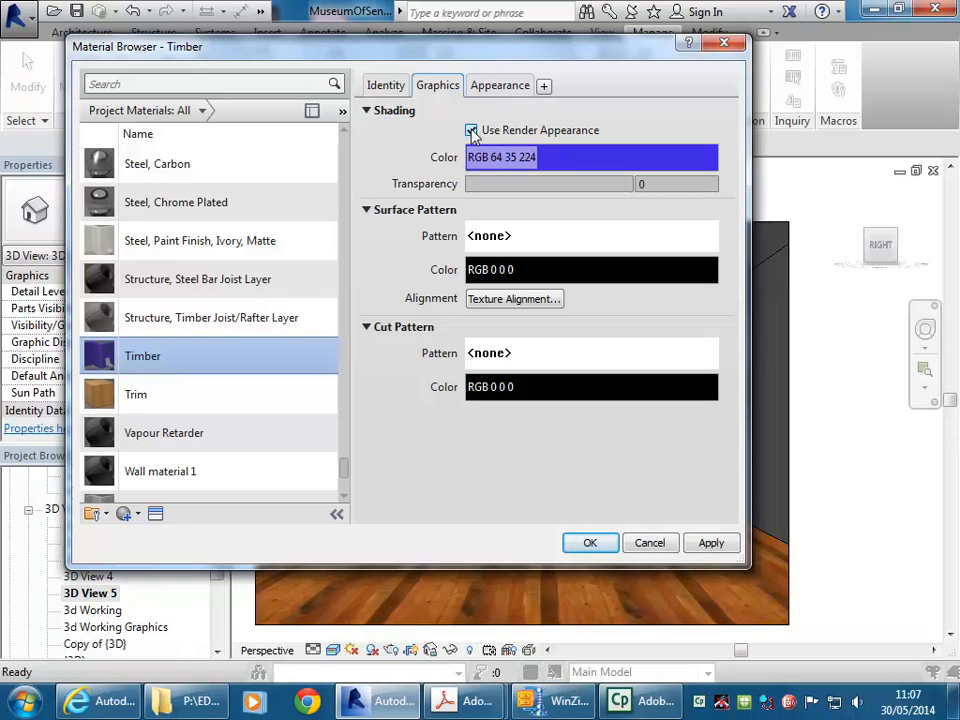
{"action": "left_click", "coordinate": [604, 546]}
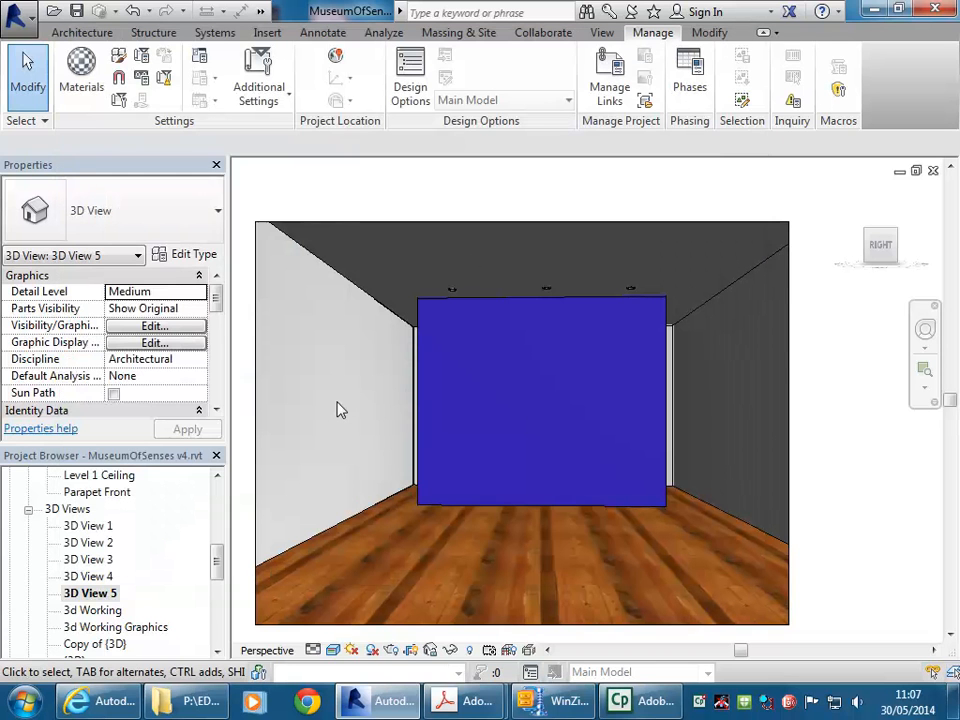
{"action": "left_click", "coordinate": [333, 650]}
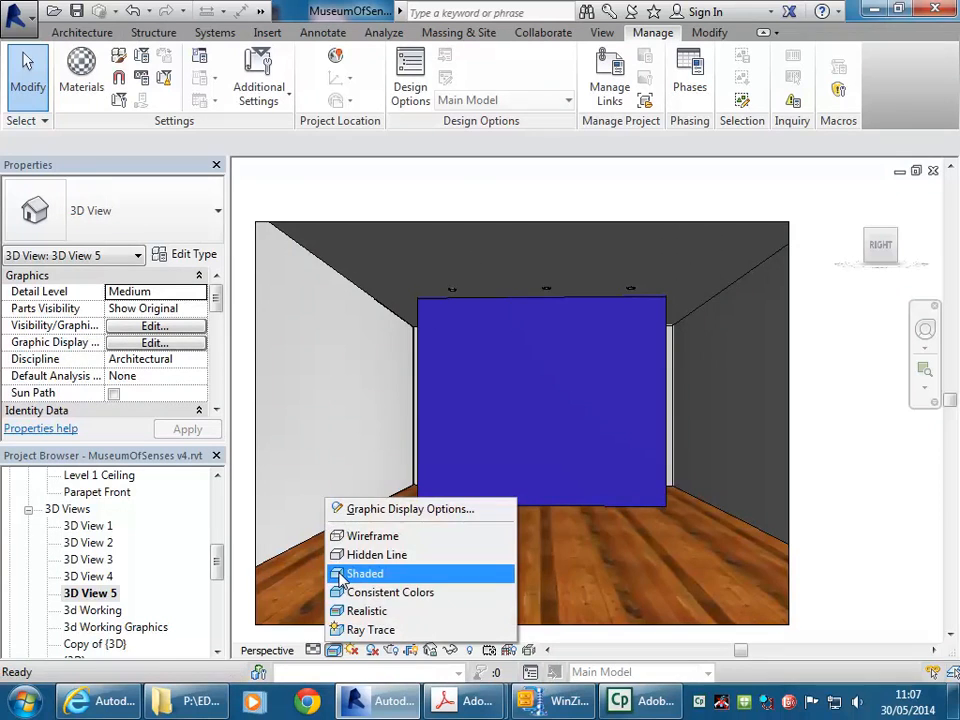
{"action": "left_click", "coordinate": [341, 574]}
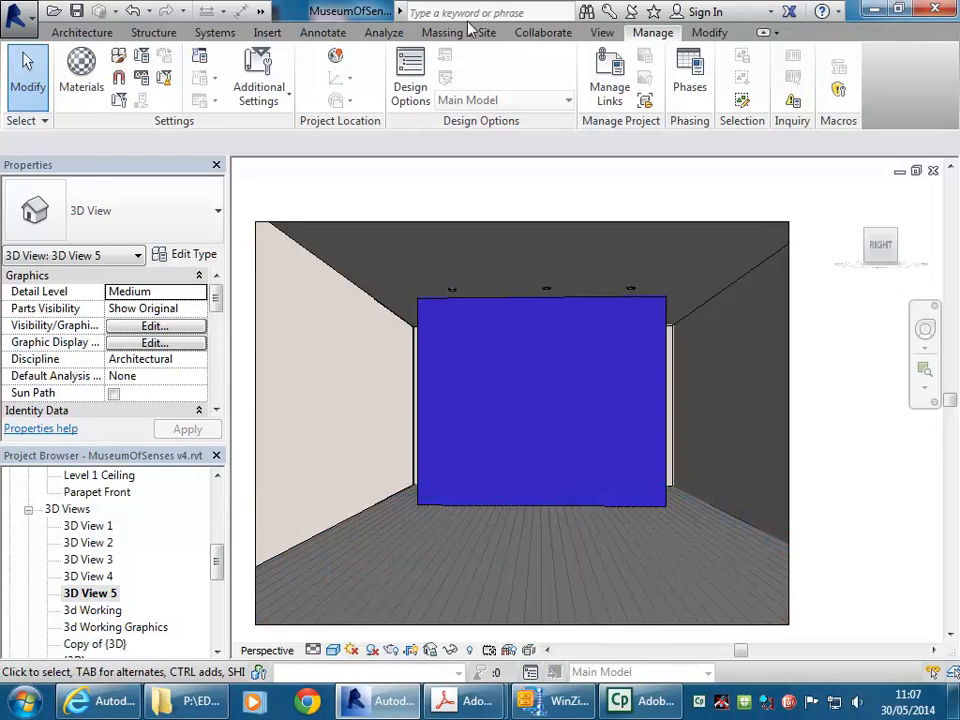
Open the project materials and examine the Floorbards material's appearance and shading settings
{"action": "left_click", "coordinate": [81, 70]}
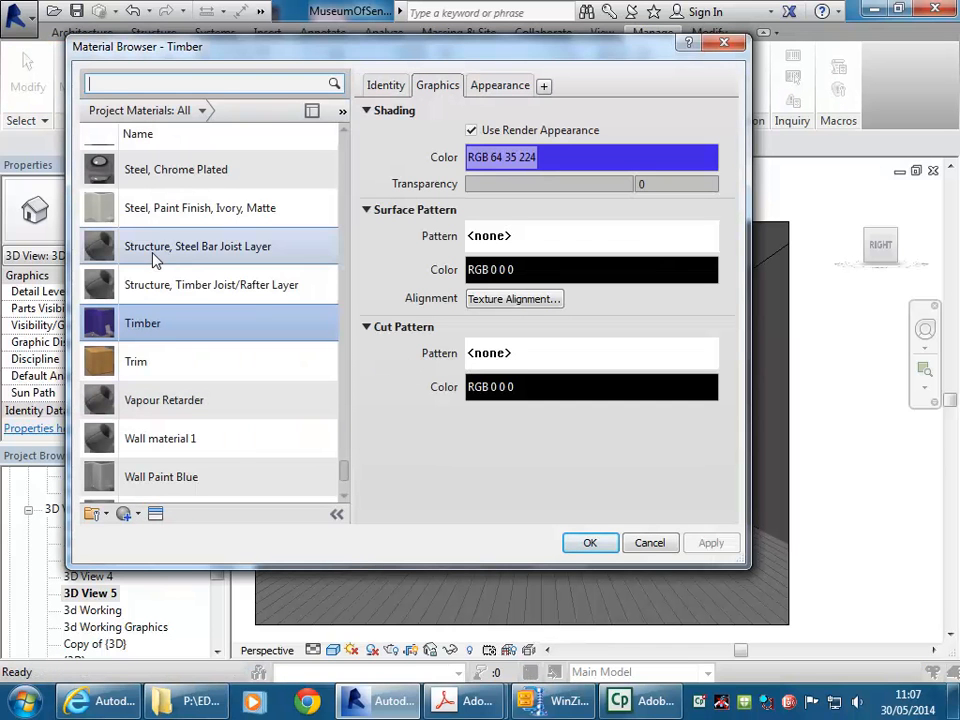
{"action": "left_click_drag", "start_coordinate": [343, 477], "coordinate": [349, 236]}
{"action": "left_click", "coordinate": [194, 343]}
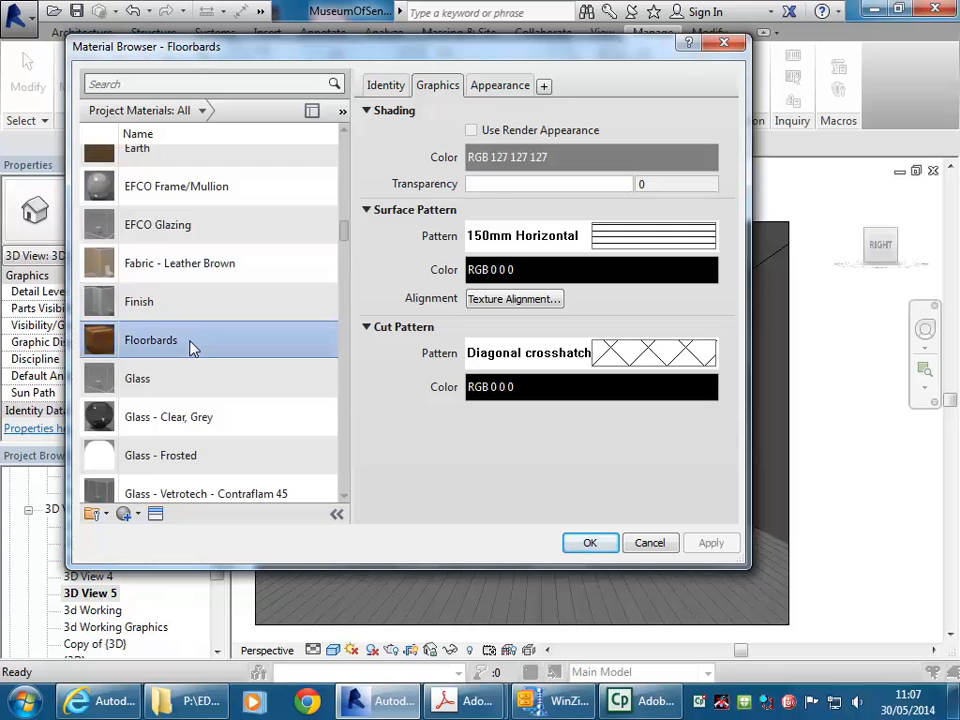
{"action": "left_click", "coordinate": [500, 86]}
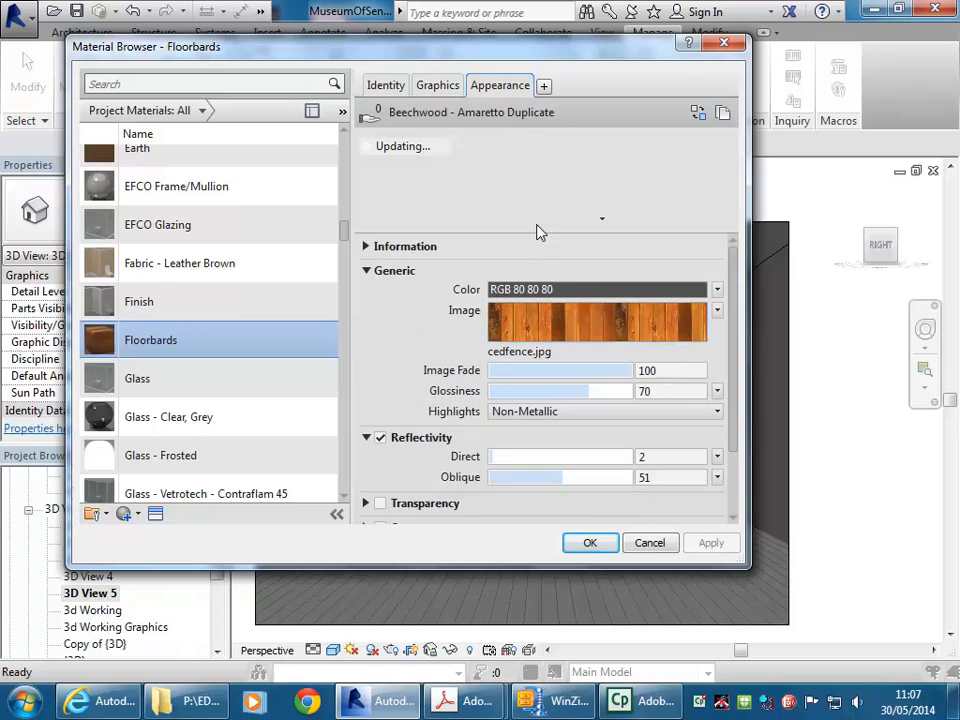
{"action": "left_click", "coordinate": [436, 86]}
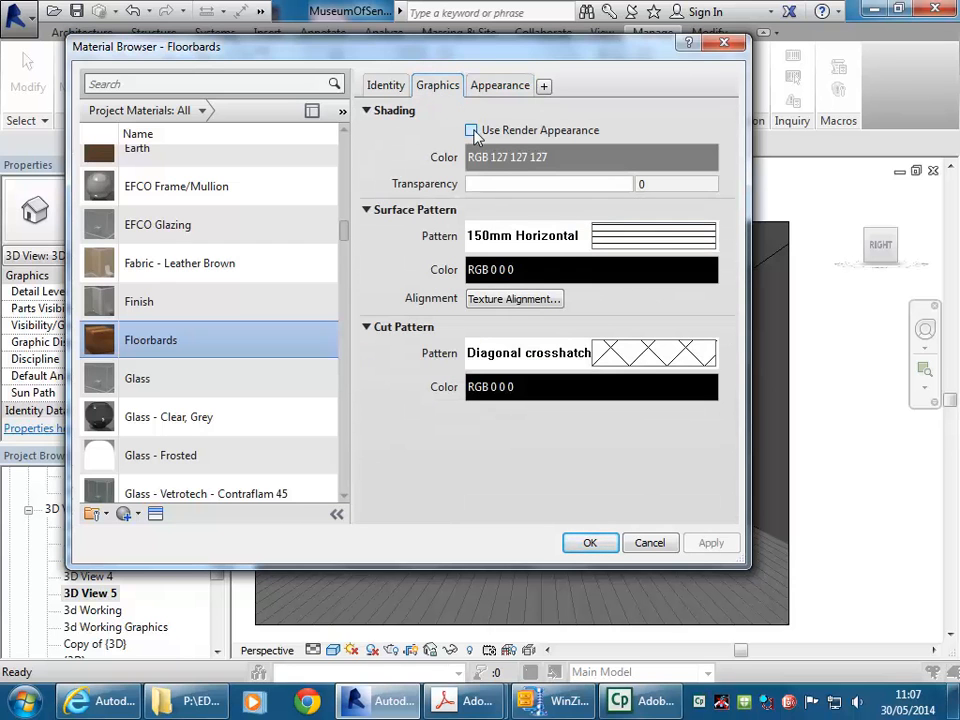
Turn on Use Render Appearance for the Floorbards material and compare its shading color with the appearance image
{"action": "left_click", "coordinate": [471, 131]}
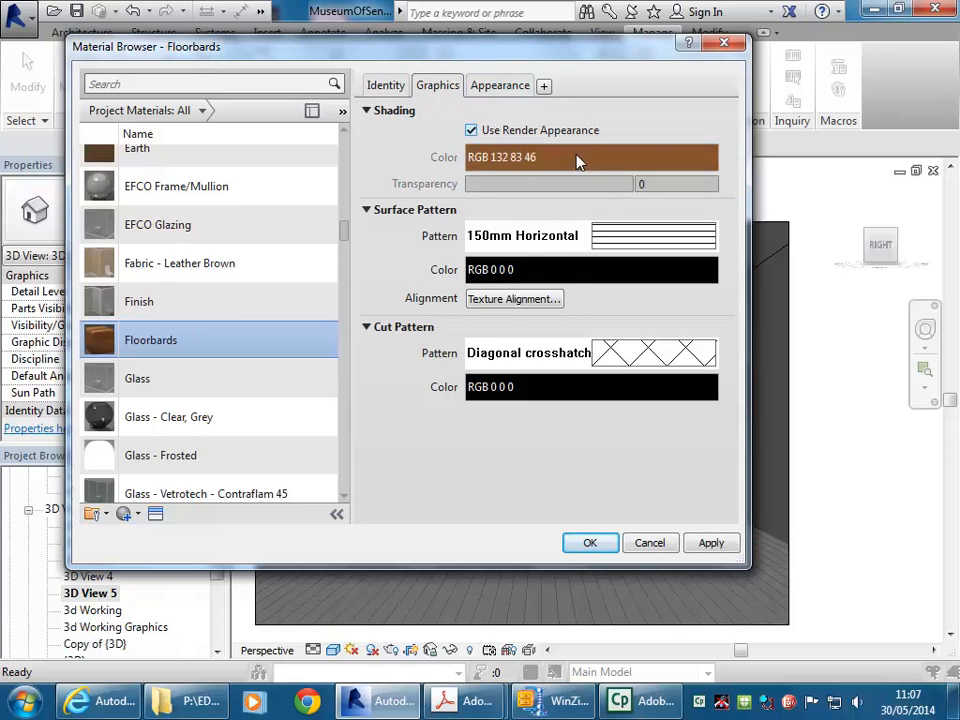
{"action": "left_click", "coordinate": [499, 86]}
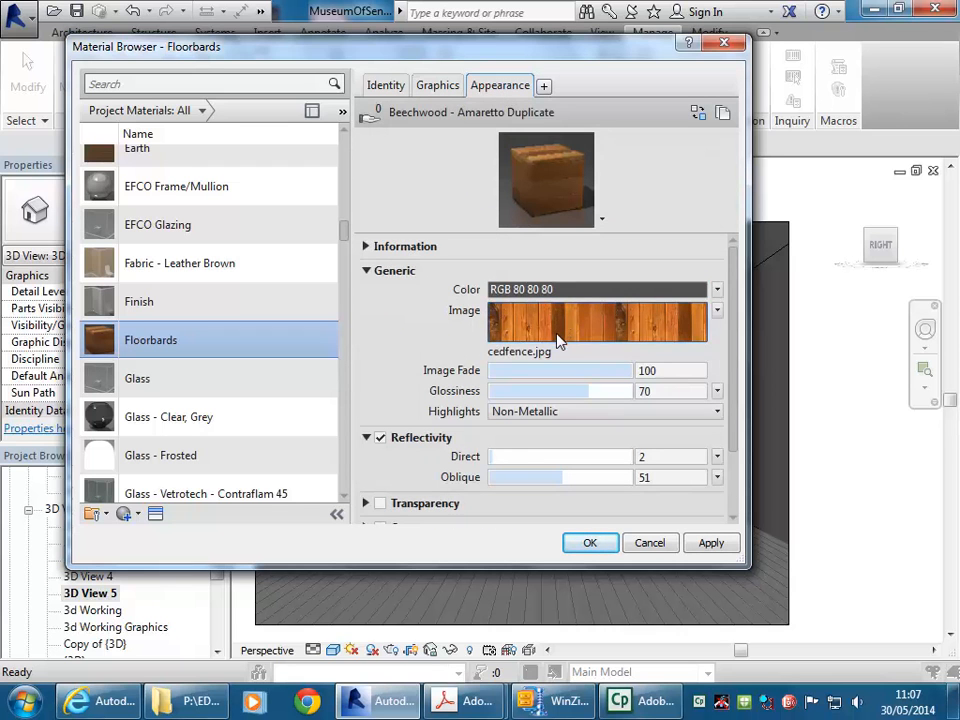
{"action": "left_click", "coordinate": [438, 86]}
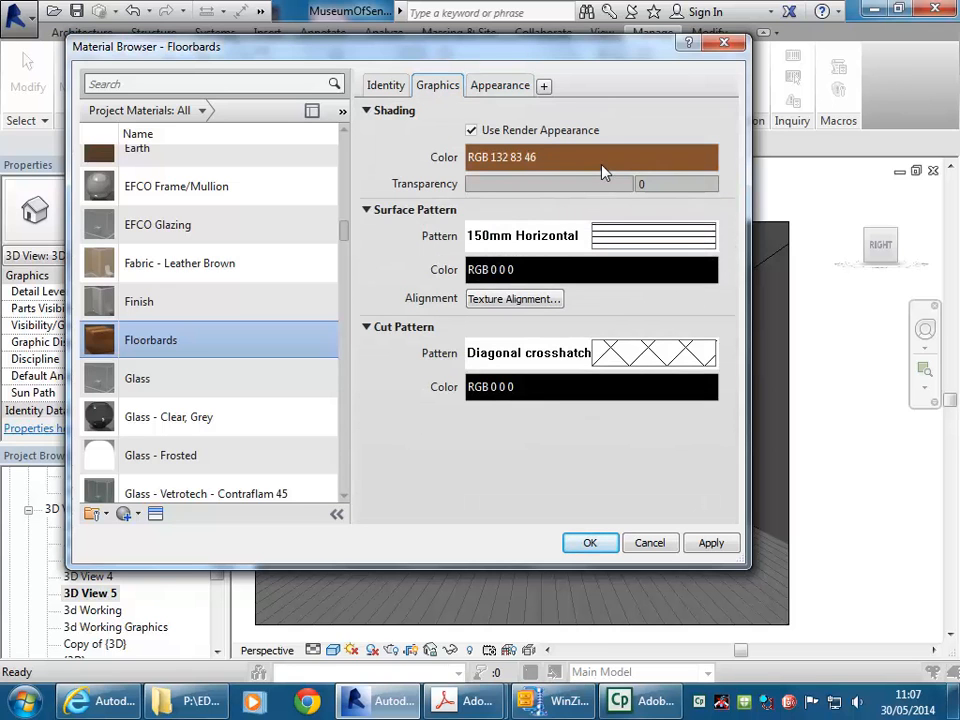
Turn off Use Render Appearance for Floorbards, set its shading color to RGB 207-210-072, and accept the material changes
{"action": "left_click", "coordinate": [471, 131]}
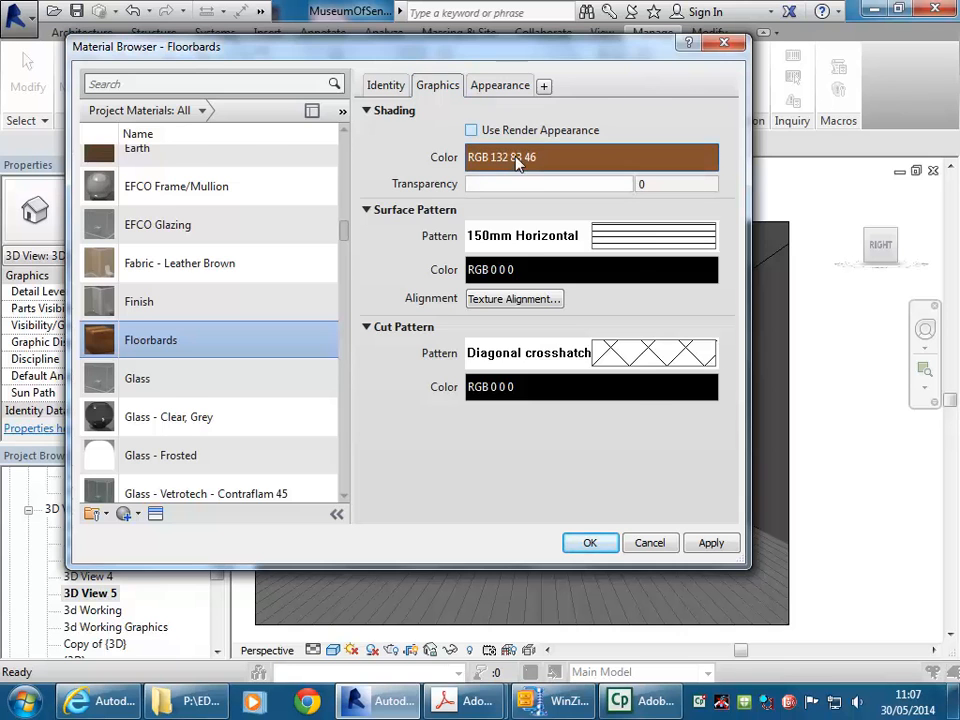
{"action": "left_click", "coordinate": [494, 155]}
{"action": "left_click_drag", "start_coordinate": [621, 273], "coordinate": [620, 247]}
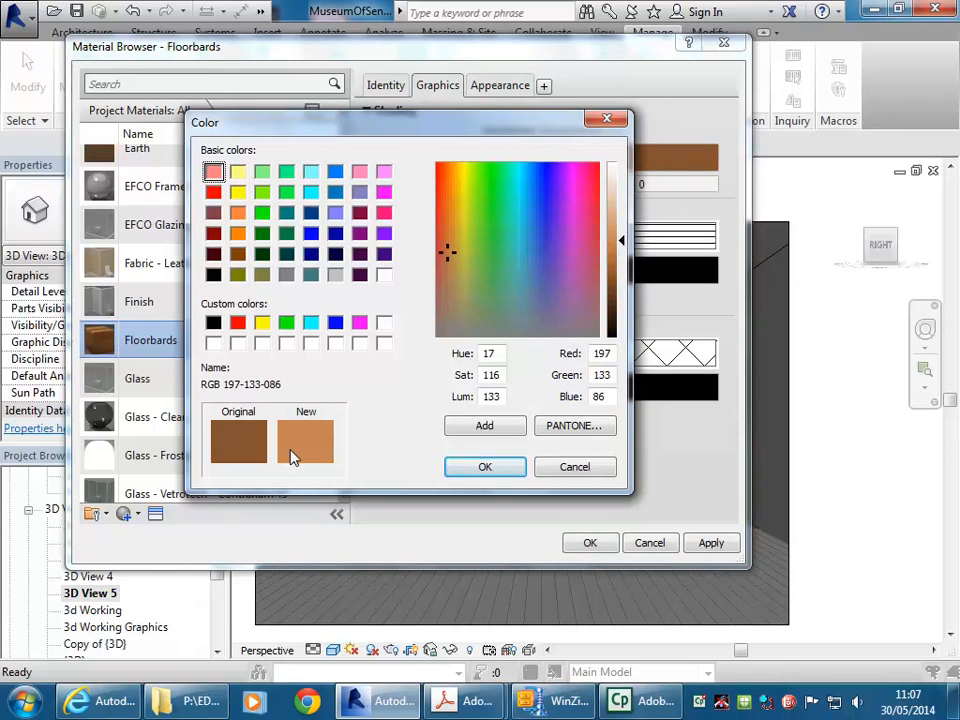
{"action": "mouse_move", "coordinate": [451, 258]}
{"action": "left_mouse_down"}
{"action": "mouse_move", "coordinate": [470, 263]}
{"action": "mouse_move", "coordinate": [465, 232]}
{"action": "mouse_move", "coordinate": [466, 240]}
{"action": "left_mouse_up"}
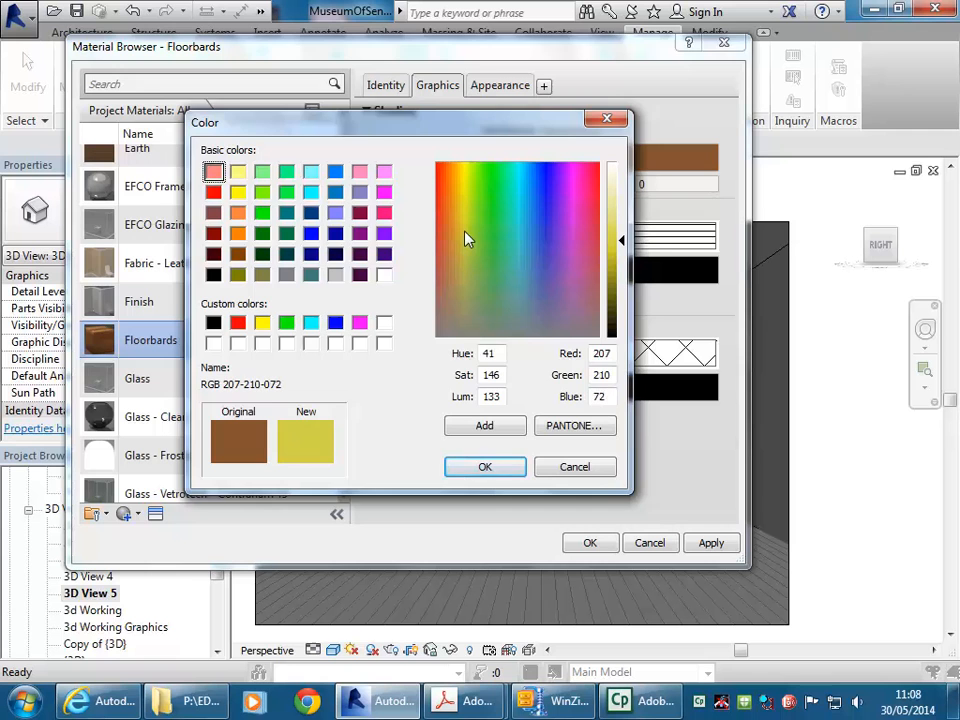
{"action": "left_click", "coordinate": [484, 469]}
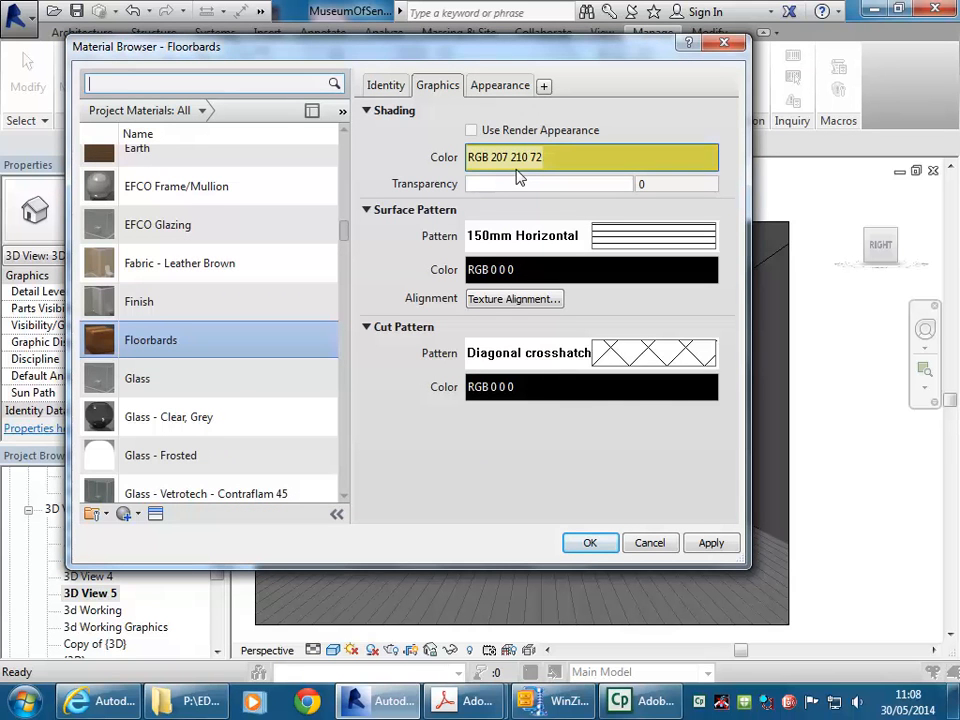
{"action": "left_click", "coordinate": [587, 542]}
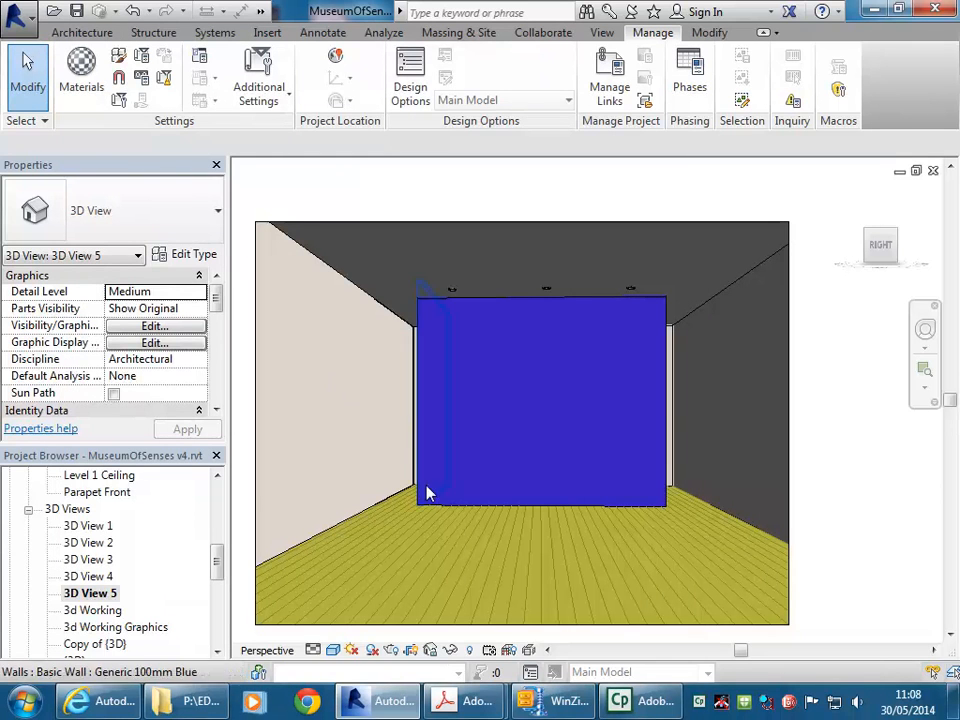
Render the 3D view at Draft quality with the Interior: Artificial only scheme, then close the rendering settings
{"action": "left_click", "coordinate": [382, 652]}
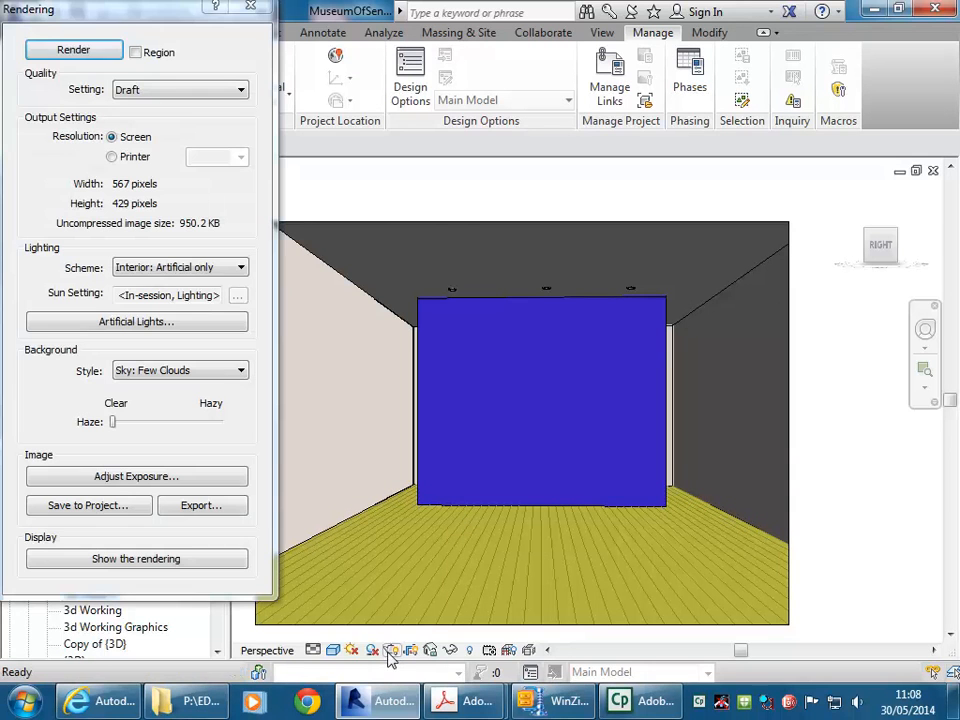
{"action": "left_click", "coordinate": [94, 54]}
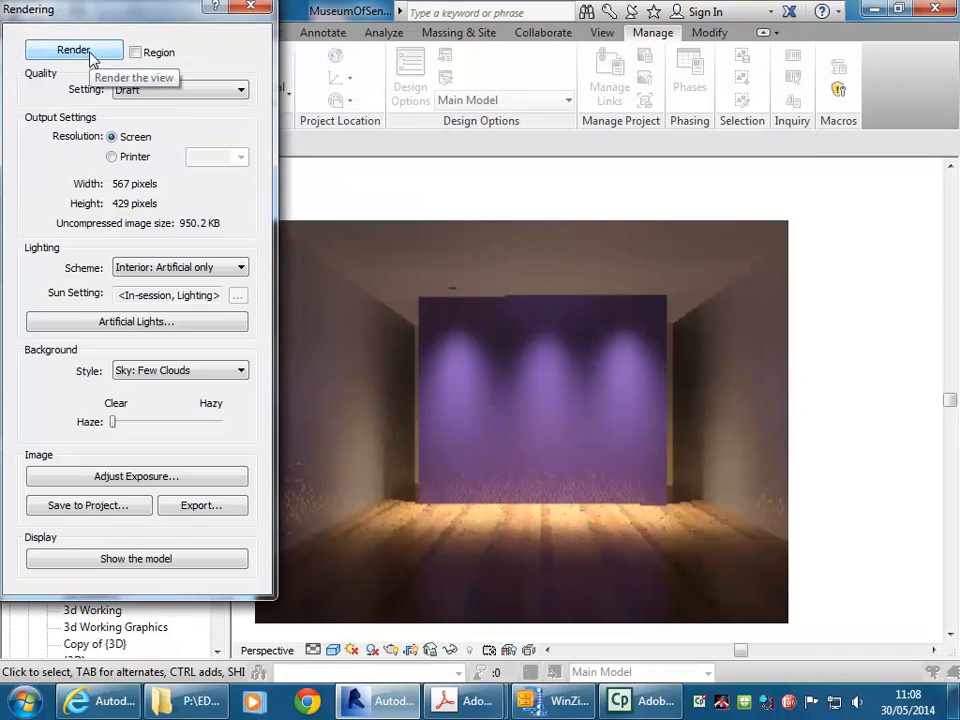
{"action": "left_click", "coordinate": [251, 7]}
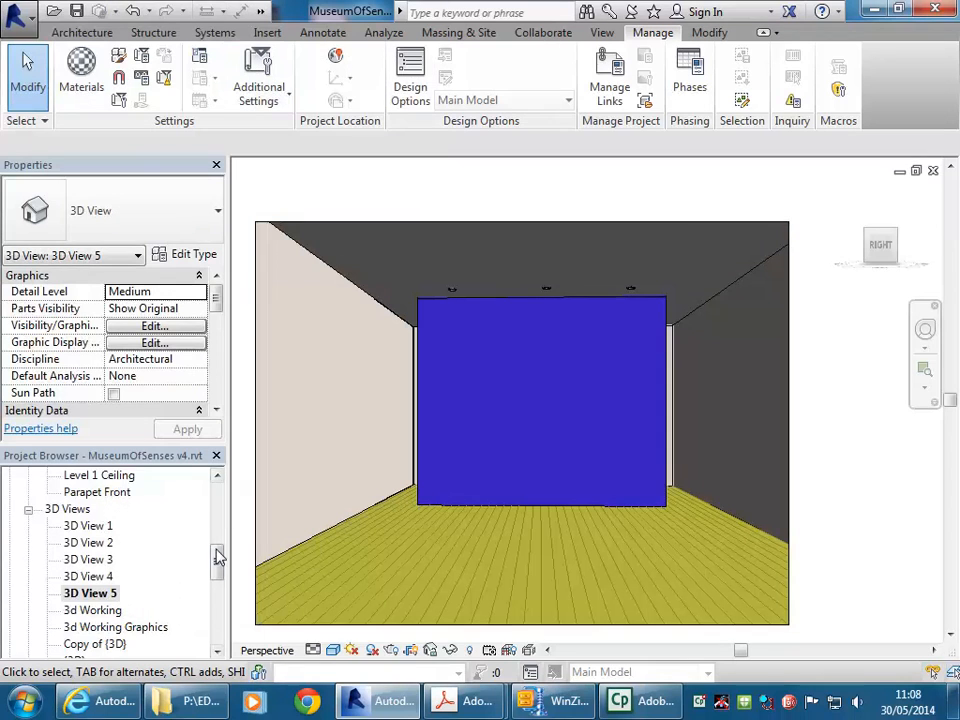
Open the Ground Floor plan at the room containing the central partition walls
{"action": "left_click_drag", "start_coordinate": [218, 557], "coordinate": [218, 500]}
{"action": "double_click", "coordinate": [99, 559]}
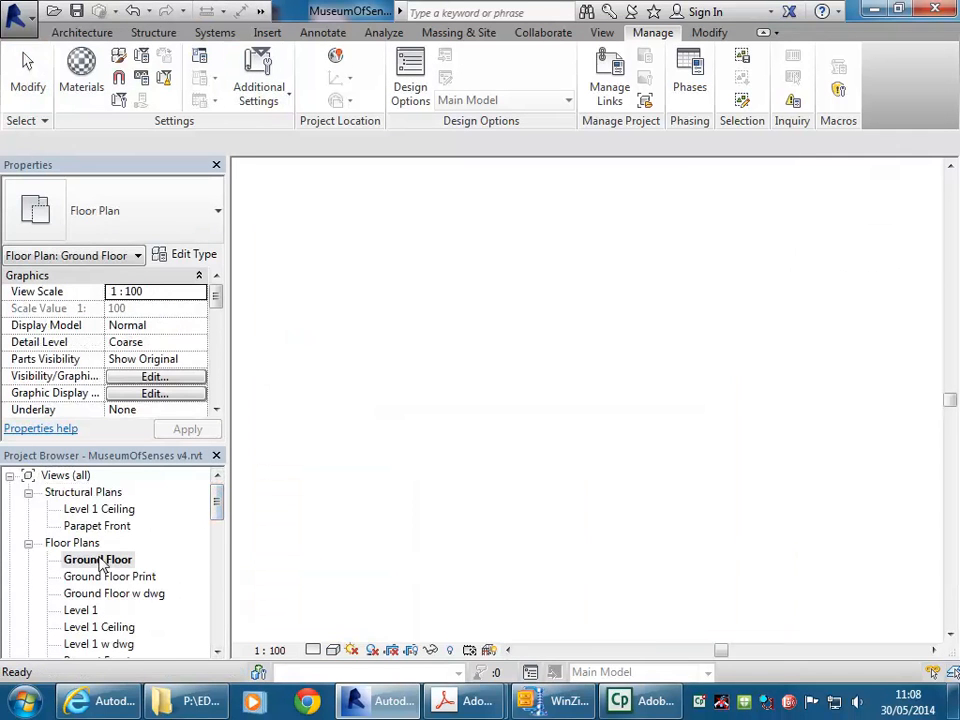
{"action": "scroll", "coordinate": [508, 407], "scroll_direction": "up", "scroll_amount": 2}
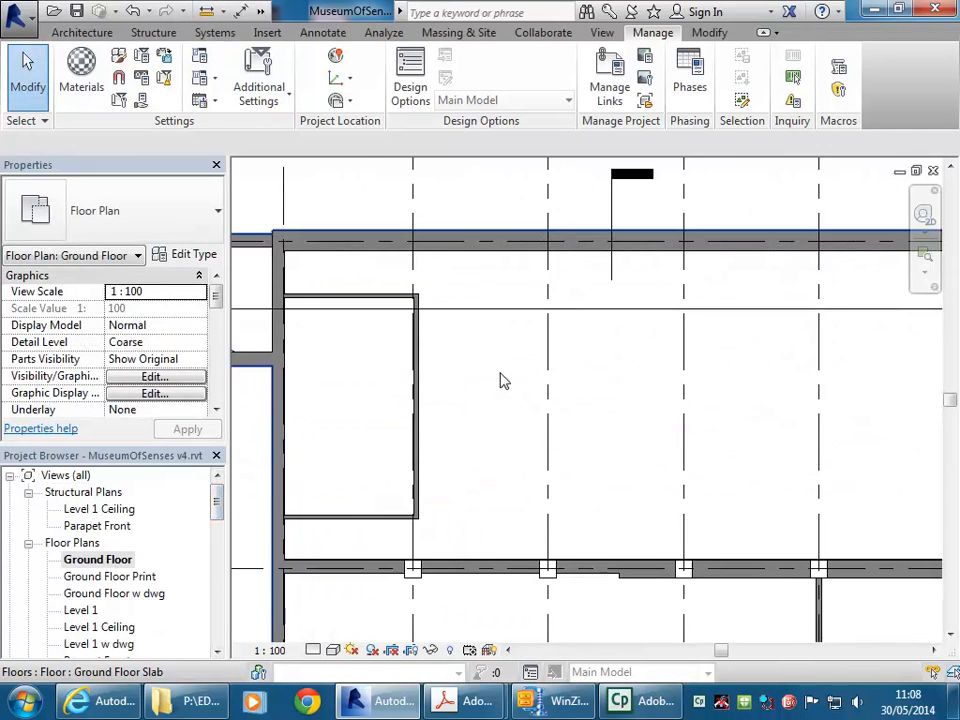
{"action": "scroll", "coordinate": [503, 378], "scroll_direction": "up", "scroll_amount": 1}
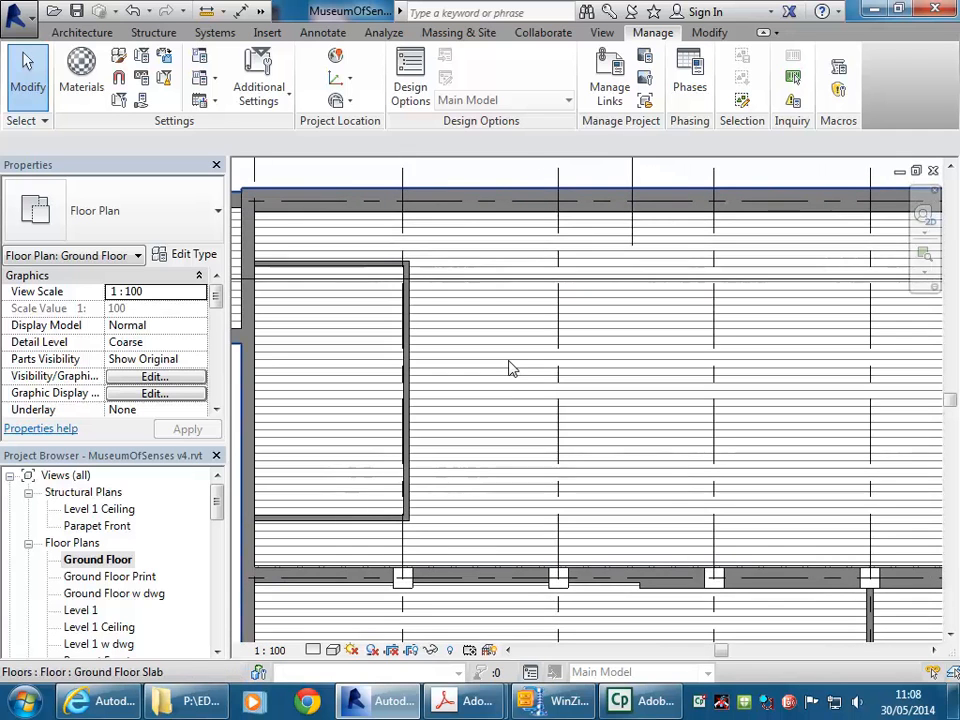
{"action": "middle_click_drag", "start_coordinate": [494, 186], "coordinate": [503, 193]}
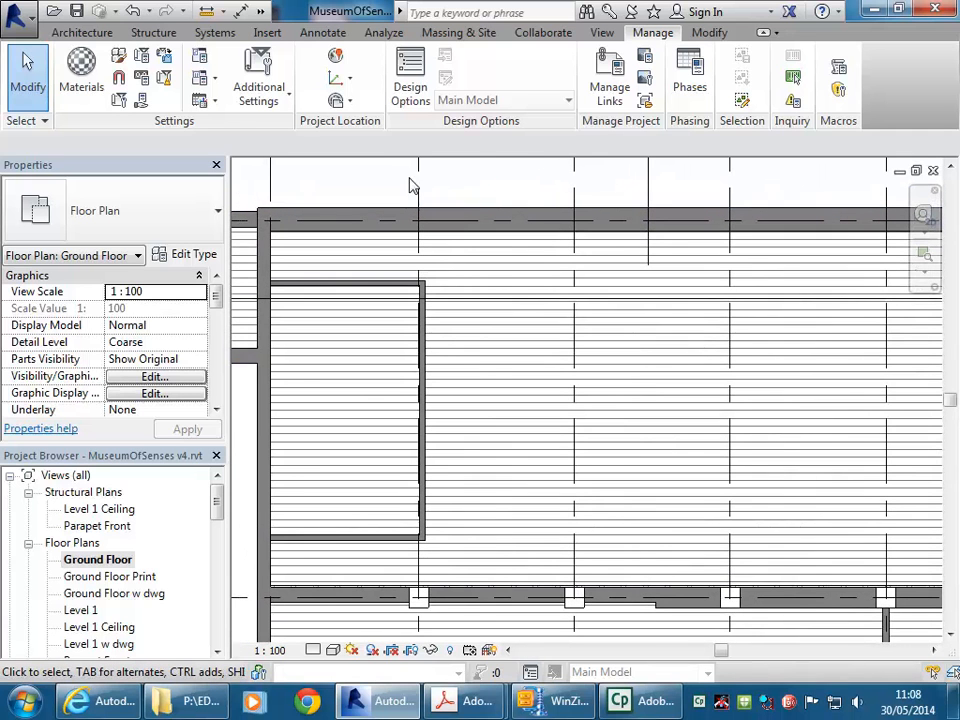
Start placing a component and load the Contemporary Bench.rfa family from the Furniture folder of the Revit Library
{"action": "left_click", "coordinate": [85, 34]}
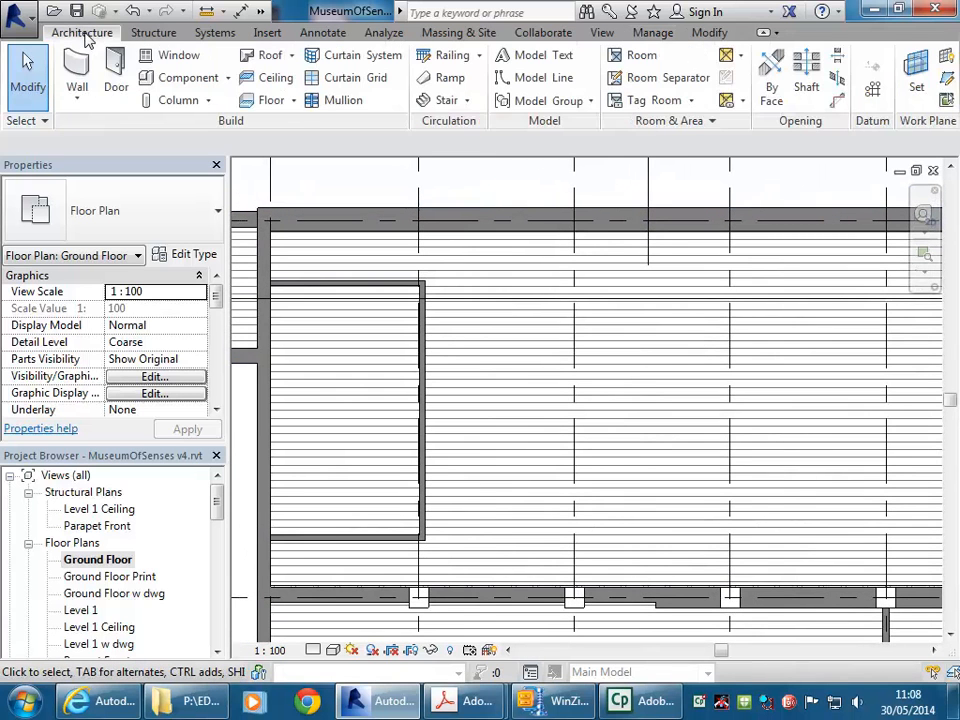
{"action": "left_click", "coordinate": [170, 84]}
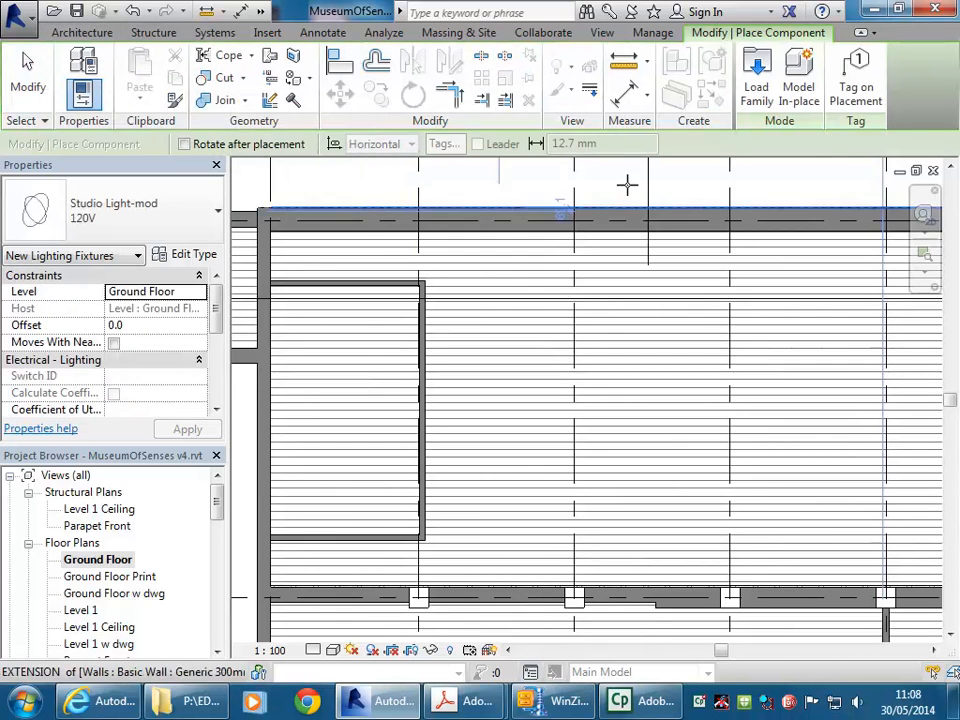
{"action": "left_click", "coordinate": [756, 92]}
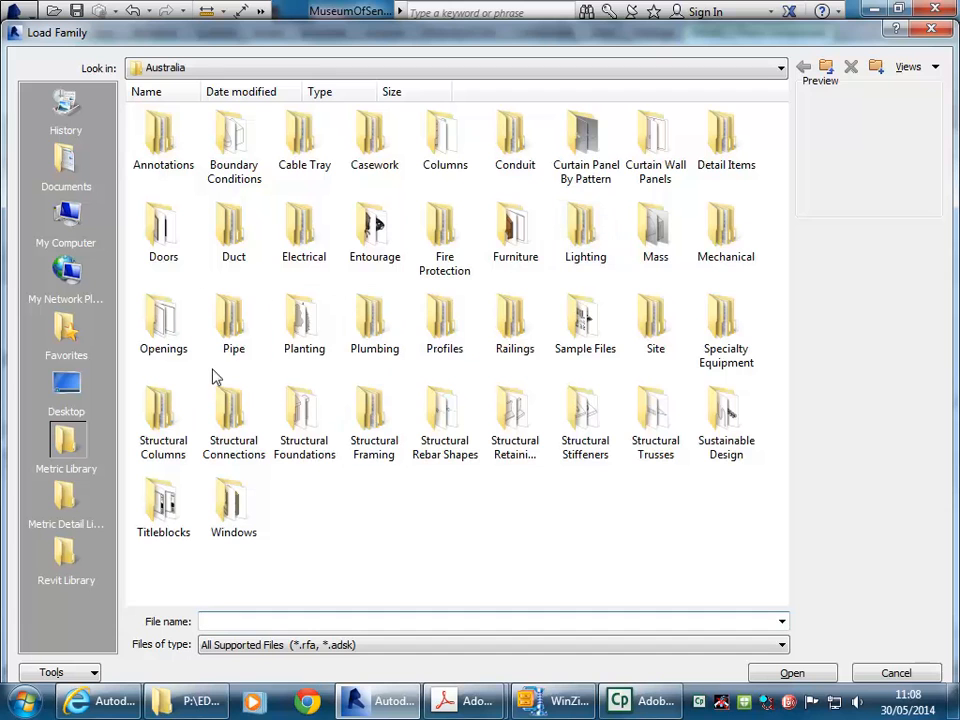
{"action": "double_click", "coordinate": [498, 242]}
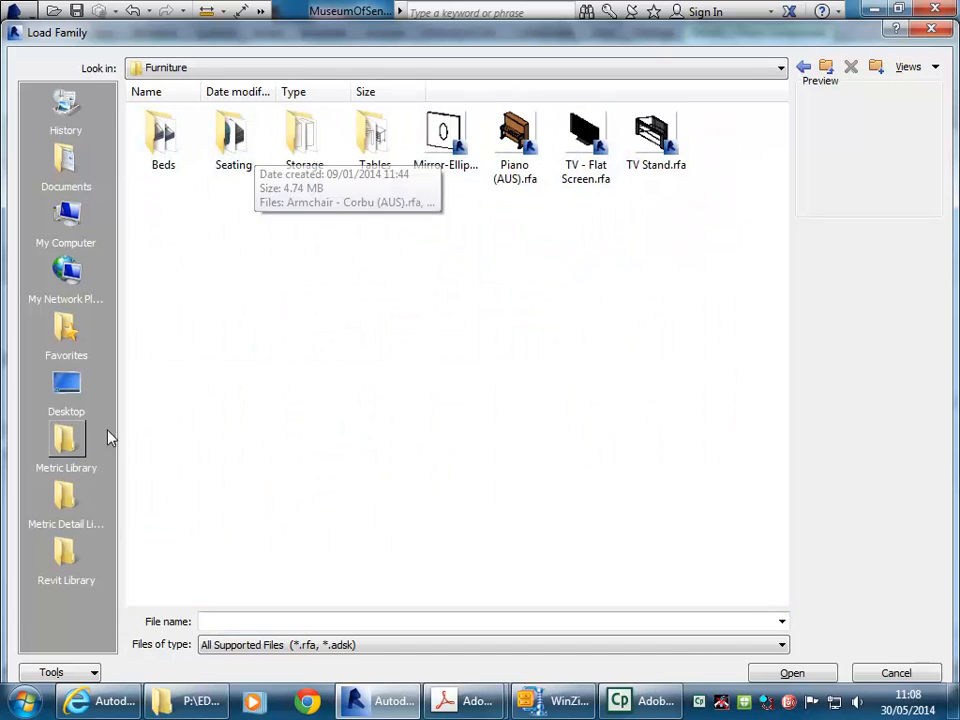
{"action": "left_click", "coordinate": [66, 559]}
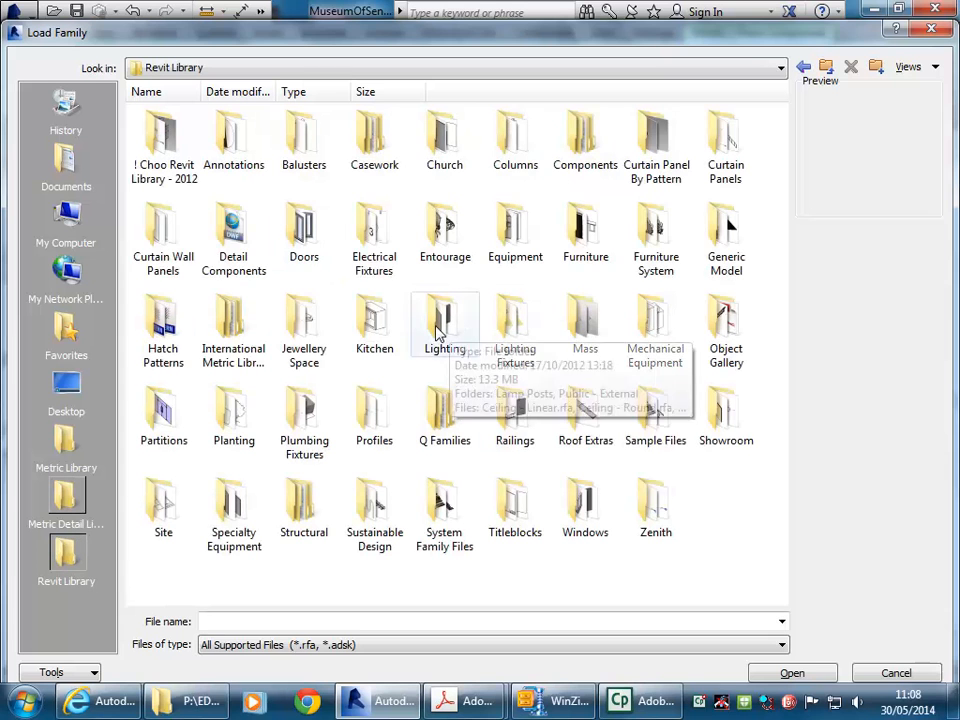
{"action": "double_click", "coordinate": [565, 237]}
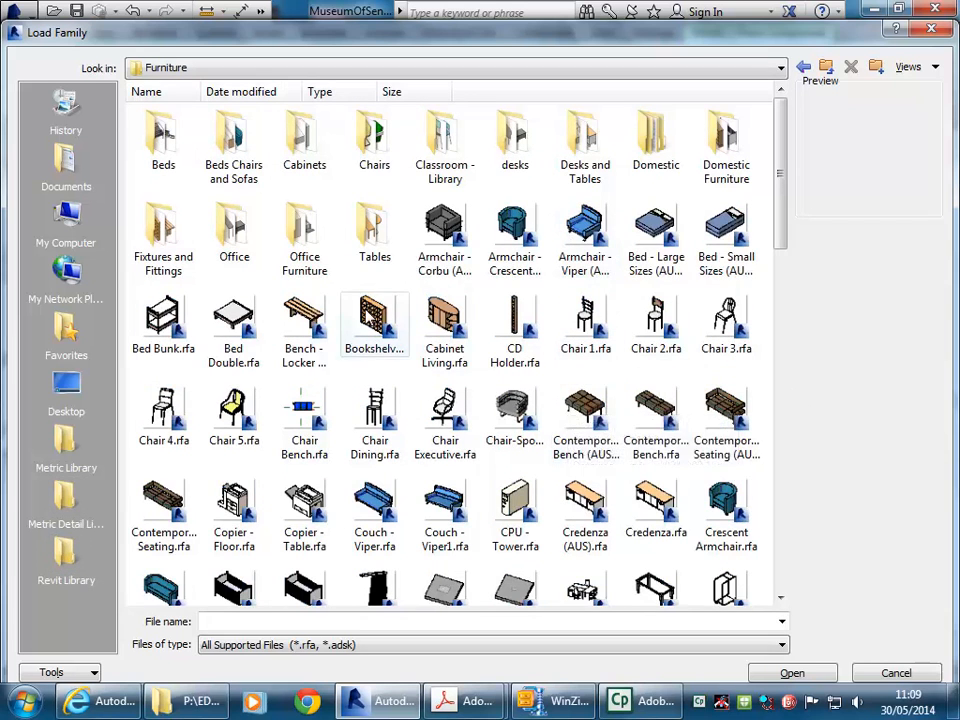
{"action": "left_click", "coordinate": [708, 405]}
{"action": "scroll", "coordinate": [690, 390], "scroll_direction": "down", "scroll_amount": 1}
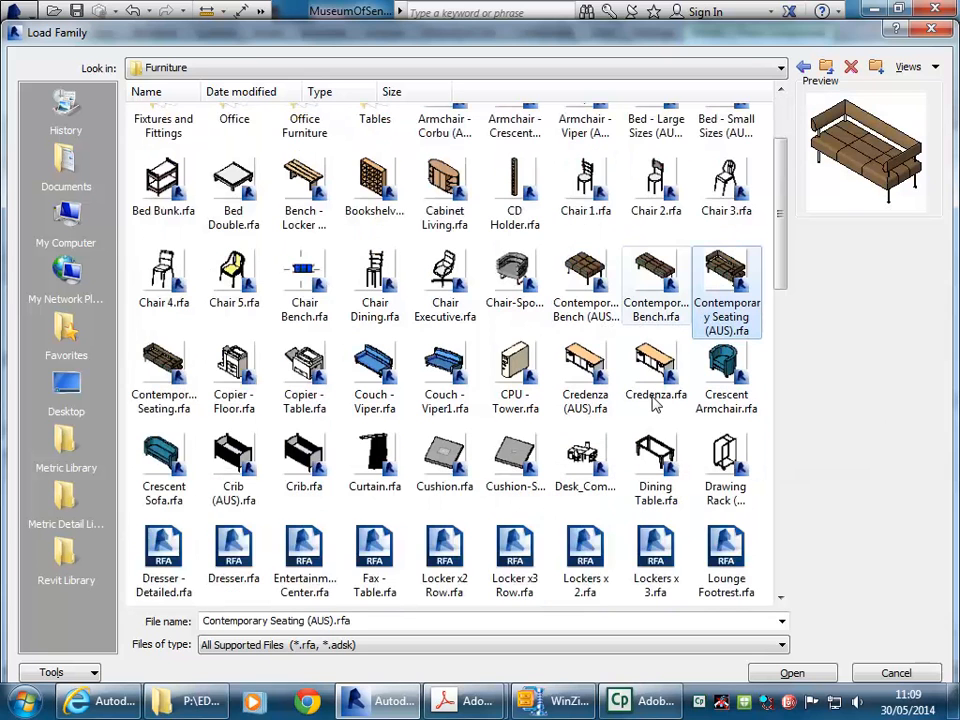
{"action": "scroll", "coordinate": [629, 410], "scroll_direction": "up", "scroll_amount": 1}
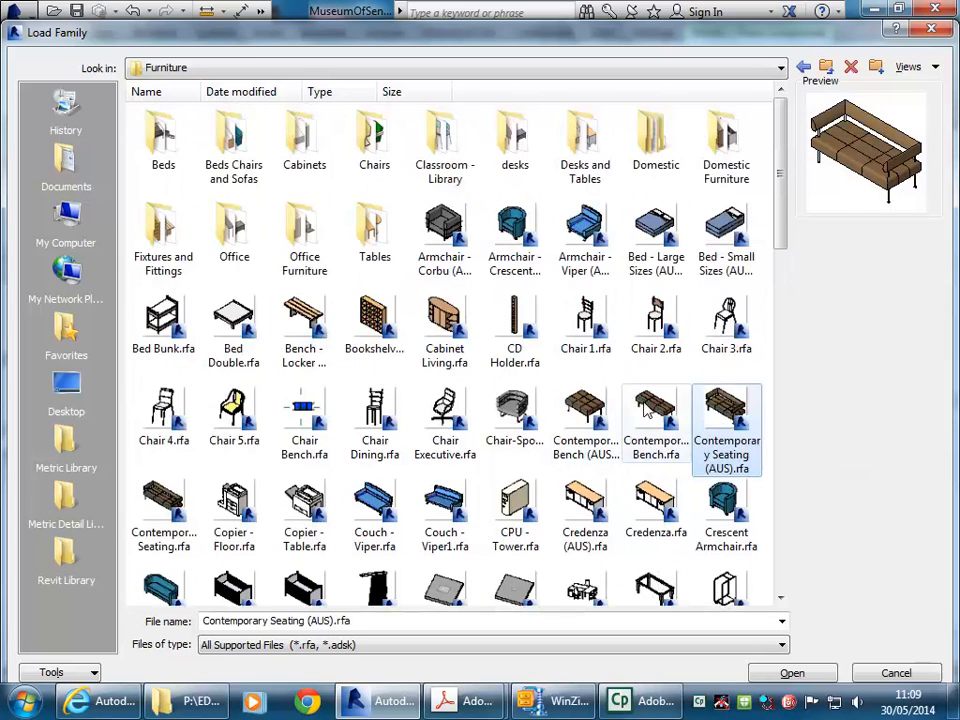
{"action": "left_click", "coordinate": [656, 415]}
{"action": "left_click", "coordinate": [782, 671]}
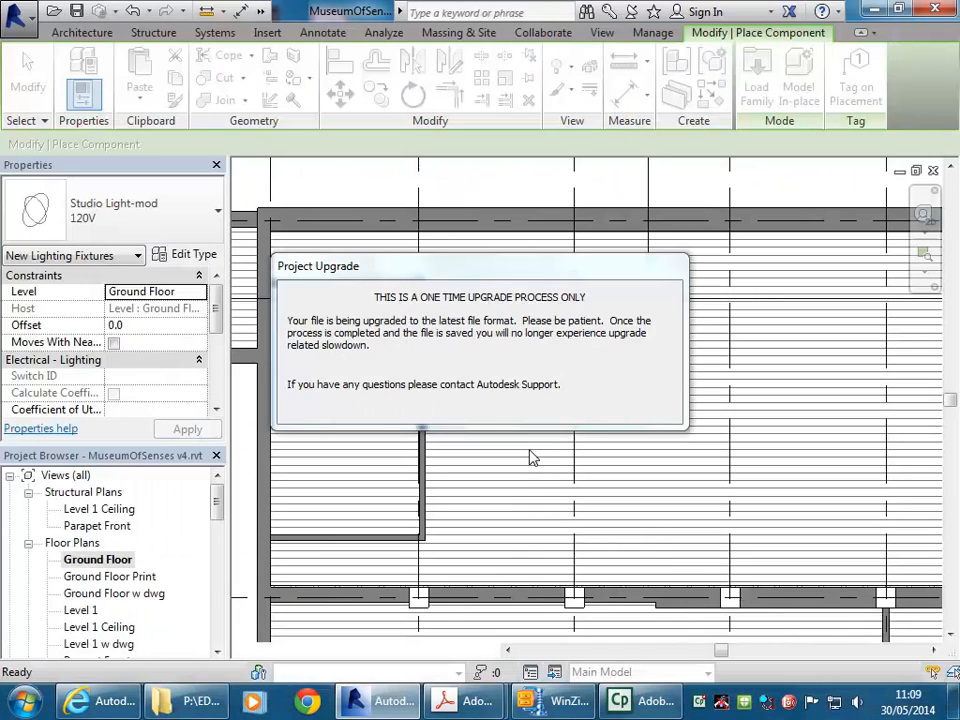
Place three Contemporary Bench components of type 3 Seat Sofa in a row just inside the room's upper wall
{"action": "left_click", "coordinate": [111, 214]}
{"action": "scroll", "coordinate": [128, 314], "scroll_direction": "up", "scroll_amount": 3}
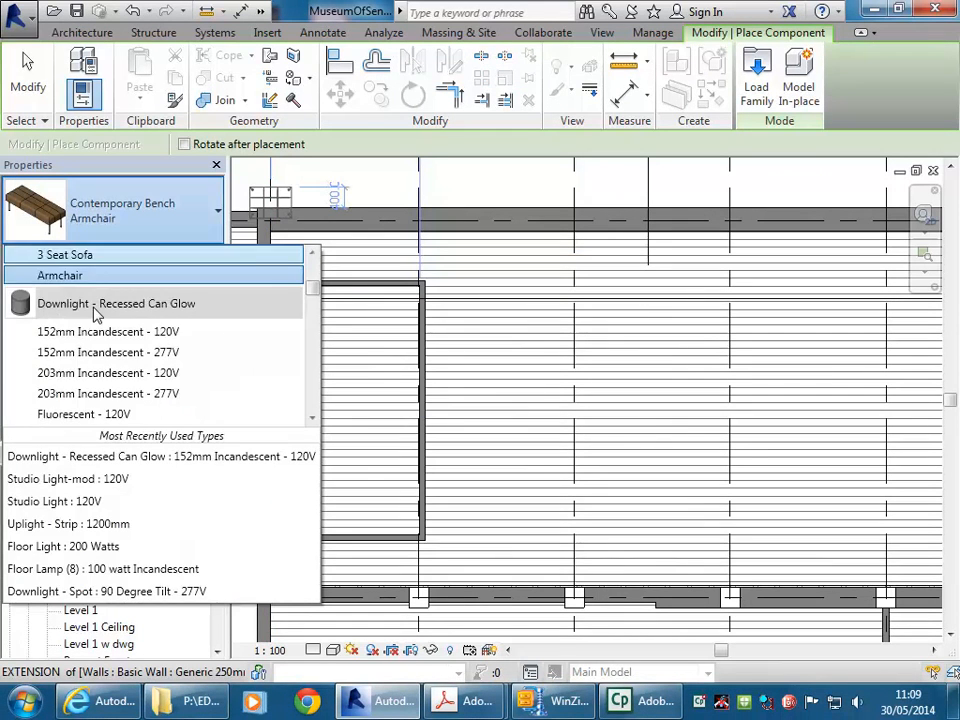
{"action": "scroll", "coordinate": [81, 355], "scroll_direction": "down", "scroll_amount": 2}
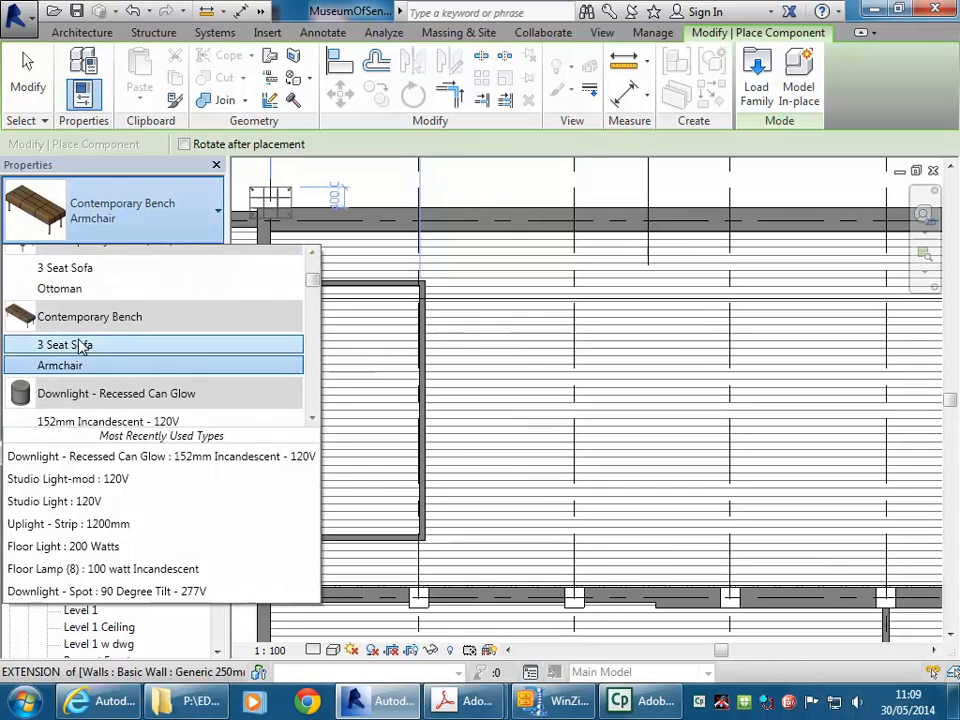
{"action": "left_click", "coordinate": [82, 346]}
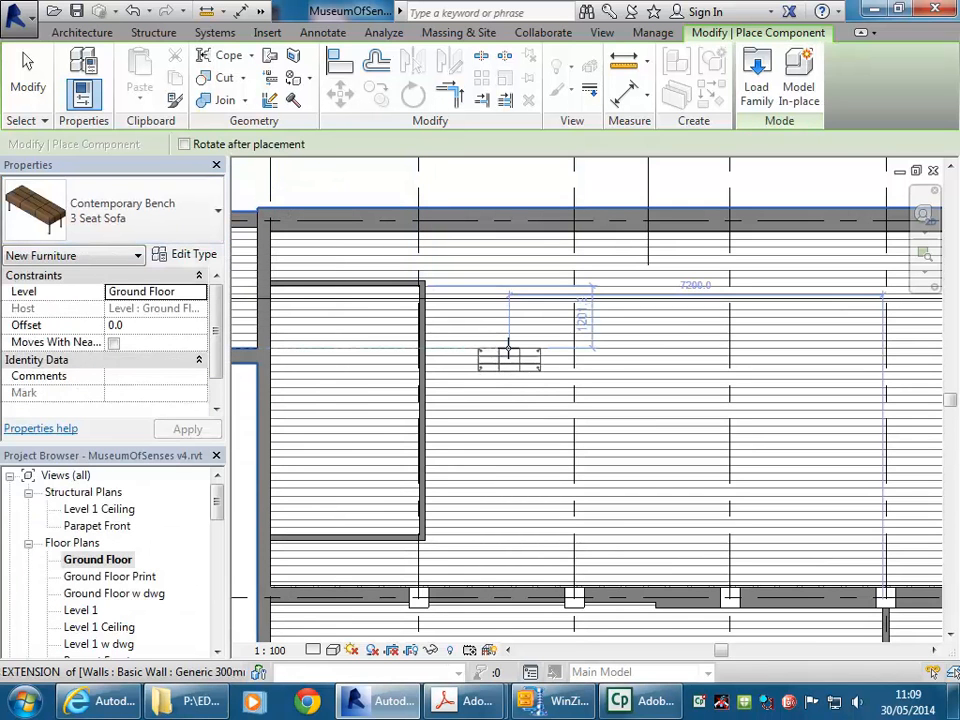
{"action": "scroll", "coordinate": [518, 298], "scroll_direction": "up", "scroll_amount": 3}
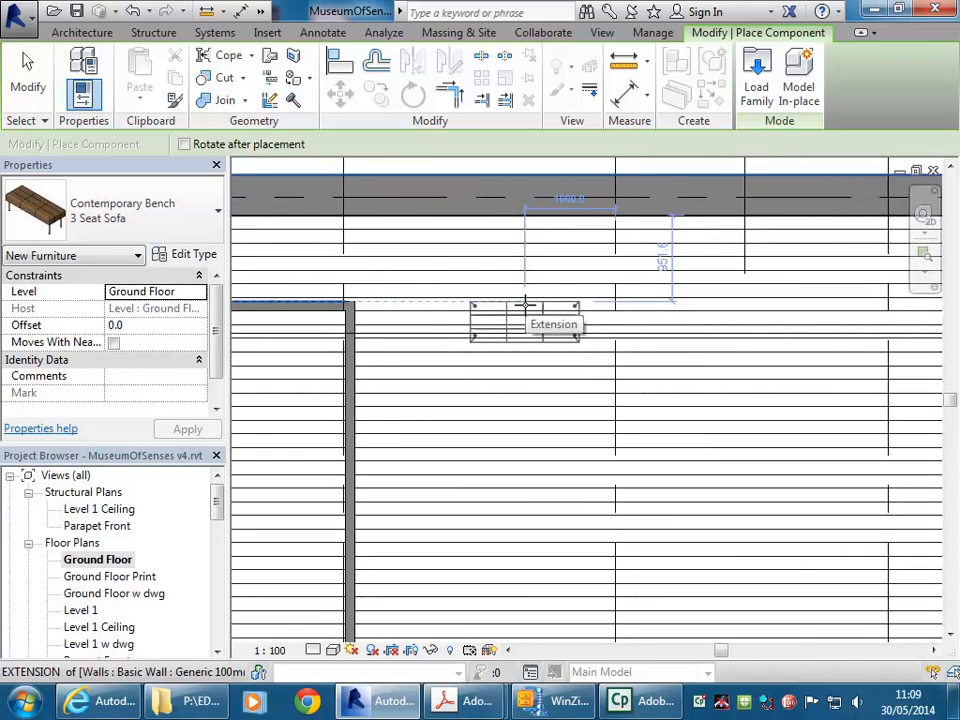
{"action": "scroll", "coordinate": [527, 304], "scroll_direction": "down", "scroll_amount": 3}
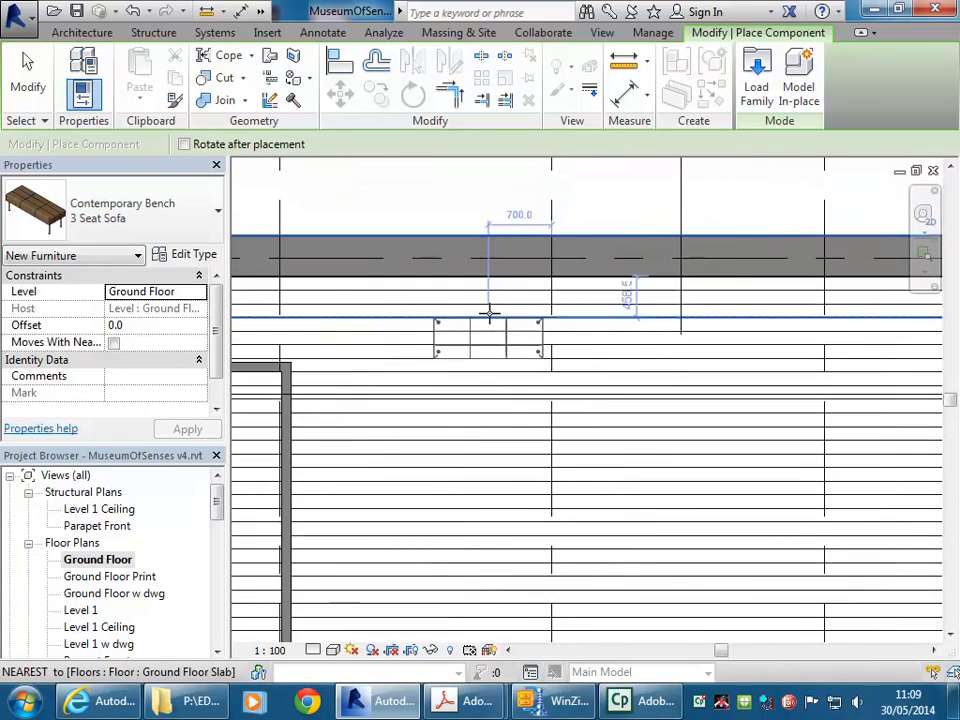
{"action": "left_click", "coordinate": [537, 300]}
{"action": "left_click", "coordinate": [640, 305]}
{"action": "left_click", "coordinate": [739, 306]}
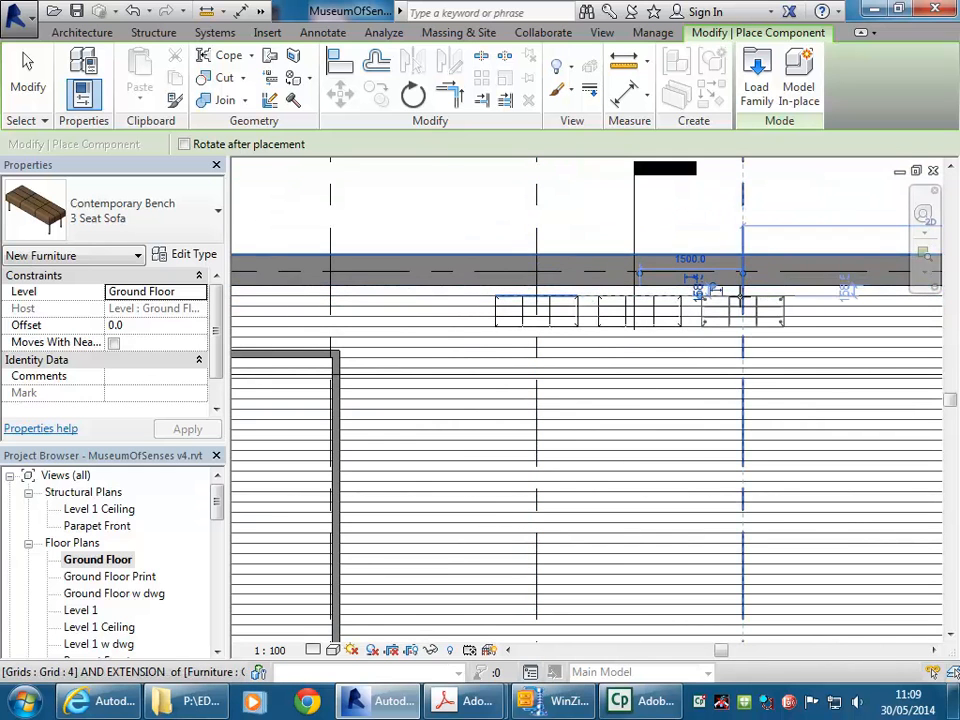
{"action": "scroll", "coordinate": [654, 375], "scroll_direction": "down", "scroll_amount": 1}
{"action": "scroll", "coordinate": [639, 385], "scroll_direction": "down", "scroll_amount": 2}
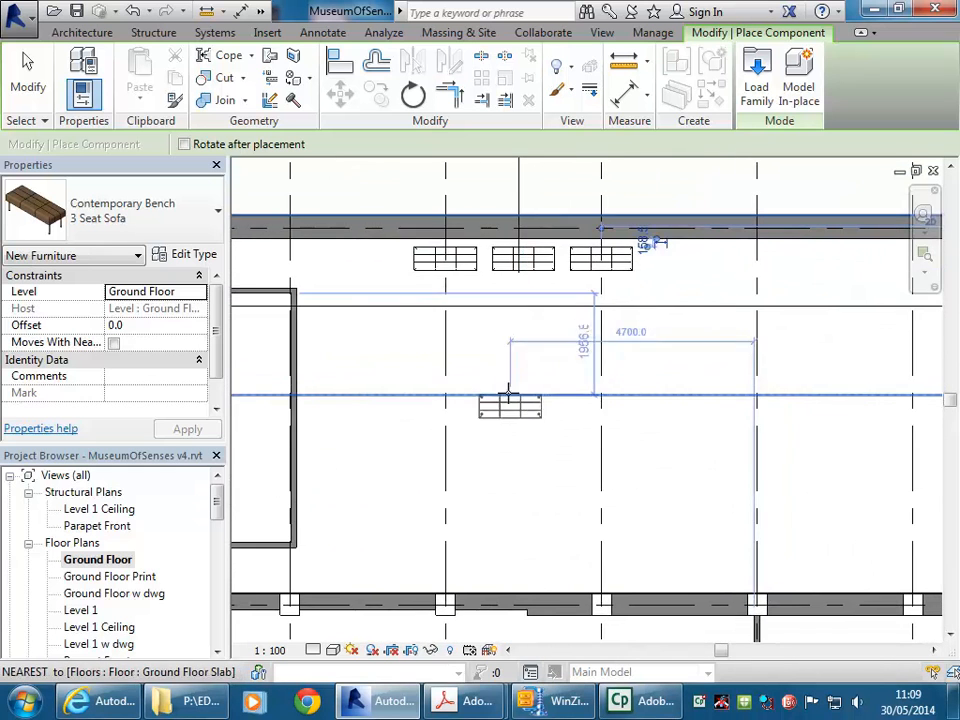
{"action": "key", "text": "Escape"}
{"action": "key", "text": "Escape"}
Copy the three benches straight down about 6190 mm so the copies line the room's lower wall
{"action": "left_click", "coordinate": [449, 262]}
{"action": "left_click", "coordinate": [520, 261], "text": "ctrl"}
{"action": "left_click", "coordinate": [604, 268], "text": "ctrl"}
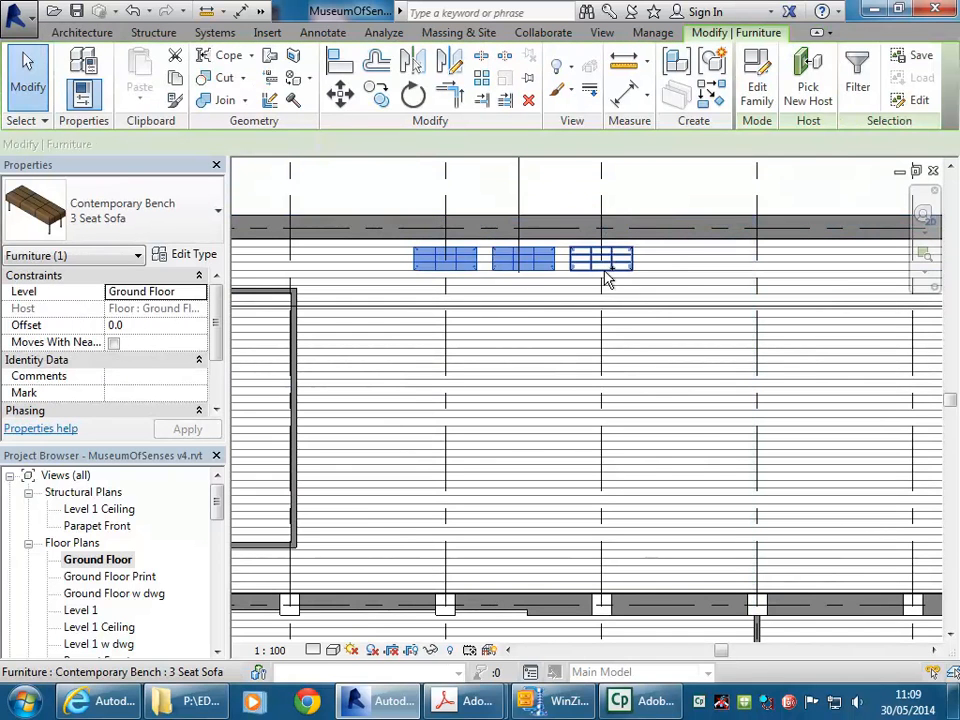
{"action": "left_click", "coordinate": [376, 96]}
{"action": "left_click", "coordinate": [533, 276]}
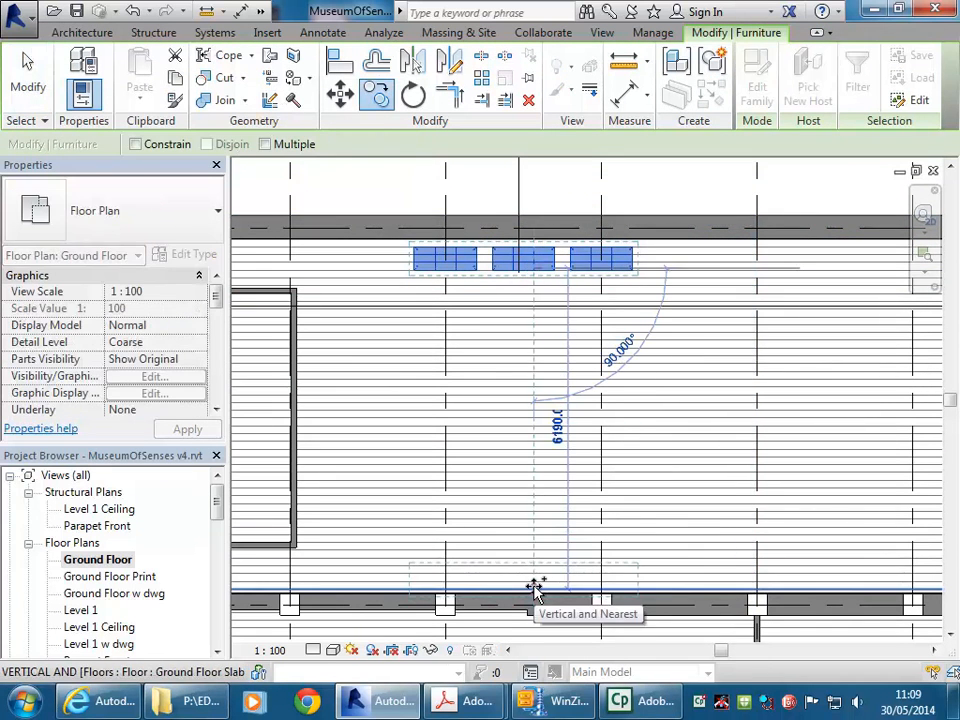
{"action": "left_click", "coordinate": [533, 587]}
{"action": "key", "text": "Escape"}
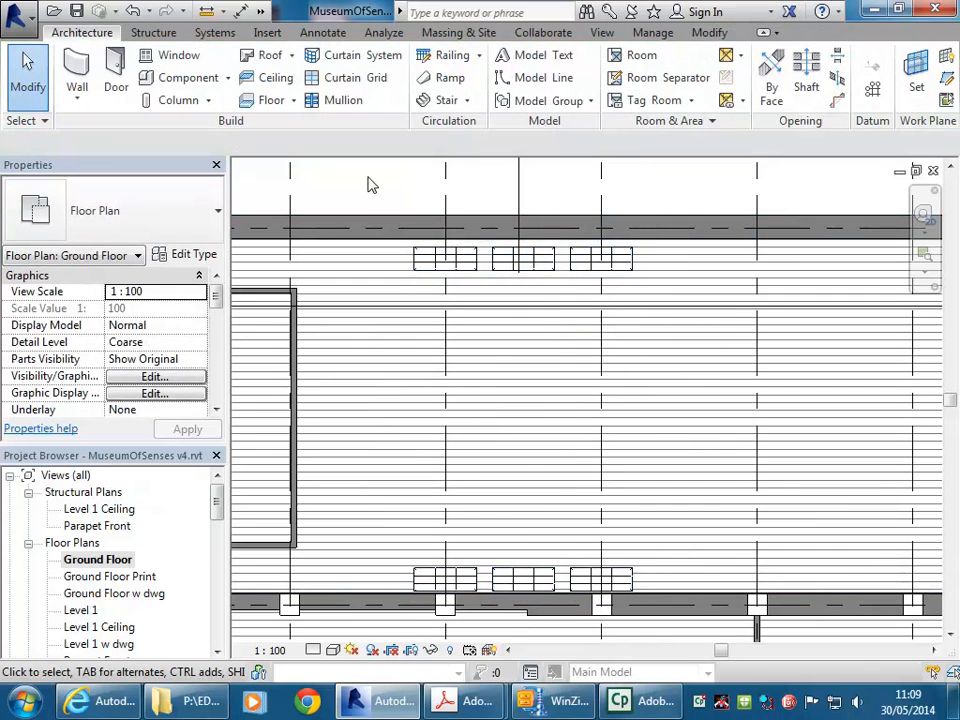
Start placing a component and load the RPC Female.rfa family from the Entourage folder
{"action": "left_click", "coordinate": [175, 77]}
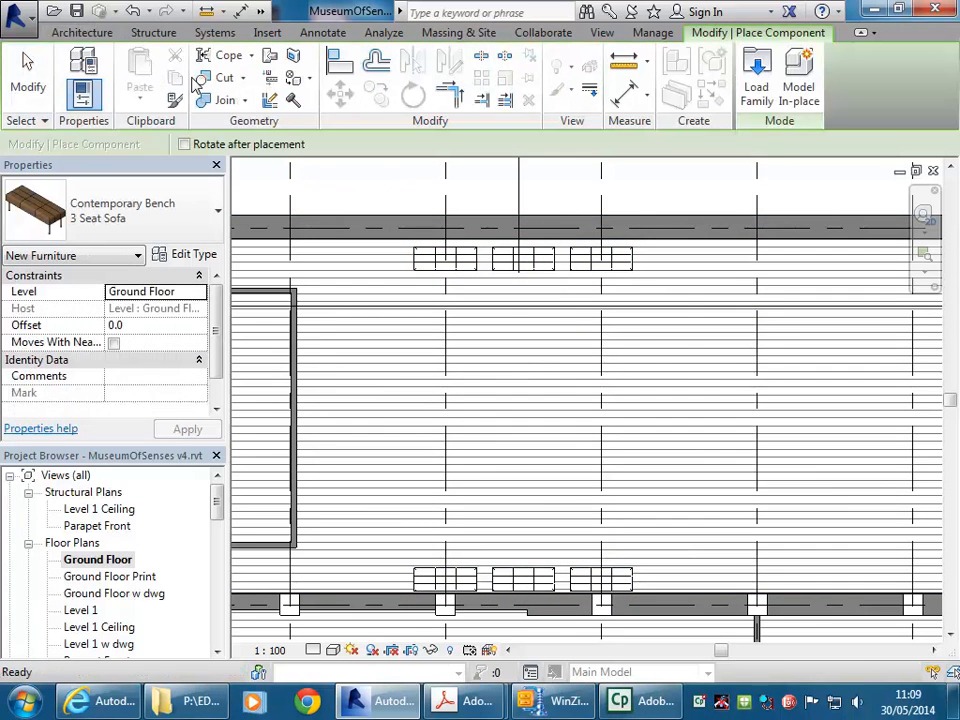
{"action": "left_click", "coordinate": [756, 88]}
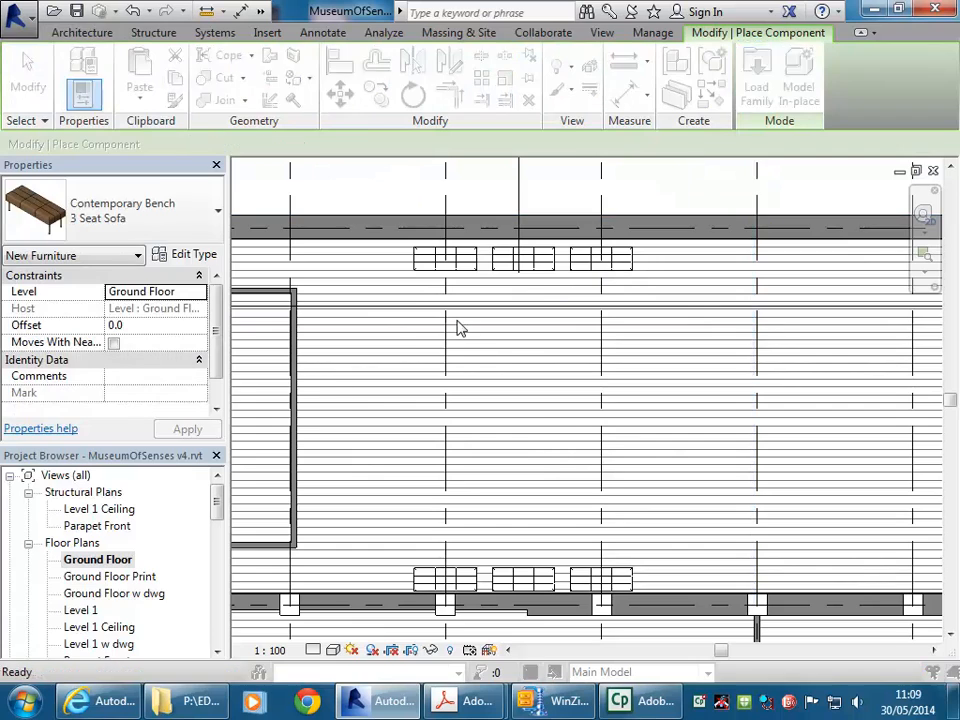
{"action": "double_click", "coordinate": [370, 232]}
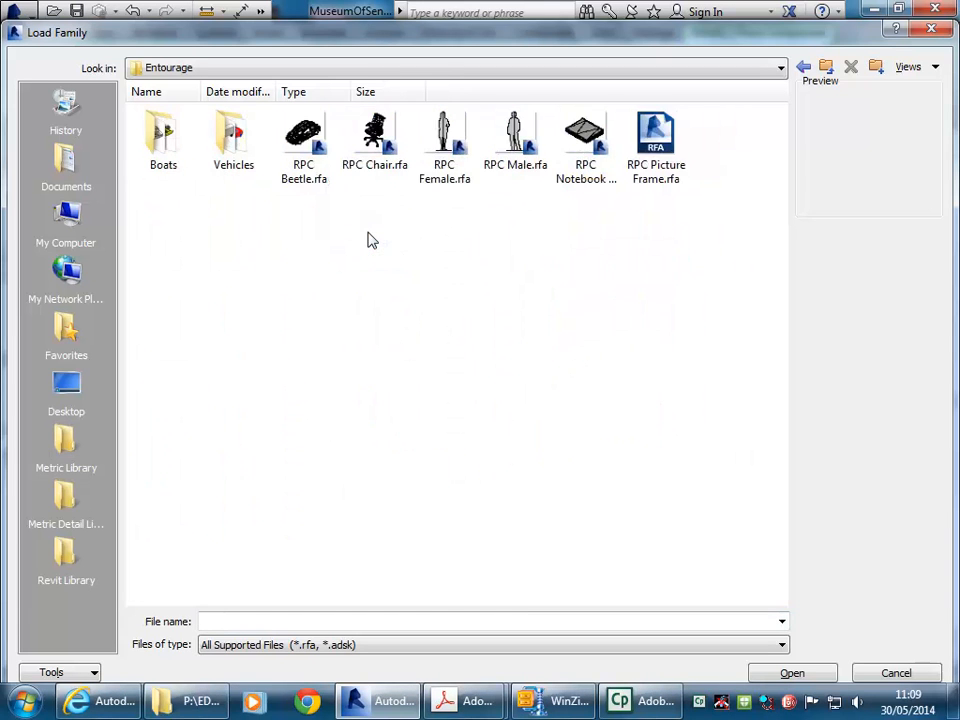
{"action": "left_click", "coordinate": [437, 160]}
{"action": "left_click", "coordinate": [506, 160]}
{"action": "left_click", "coordinate": [438, 165]}
{"action": "left_click", "coordinate": [514, 158]}
{"action": "left_click", "coordinate": [458, 152]}
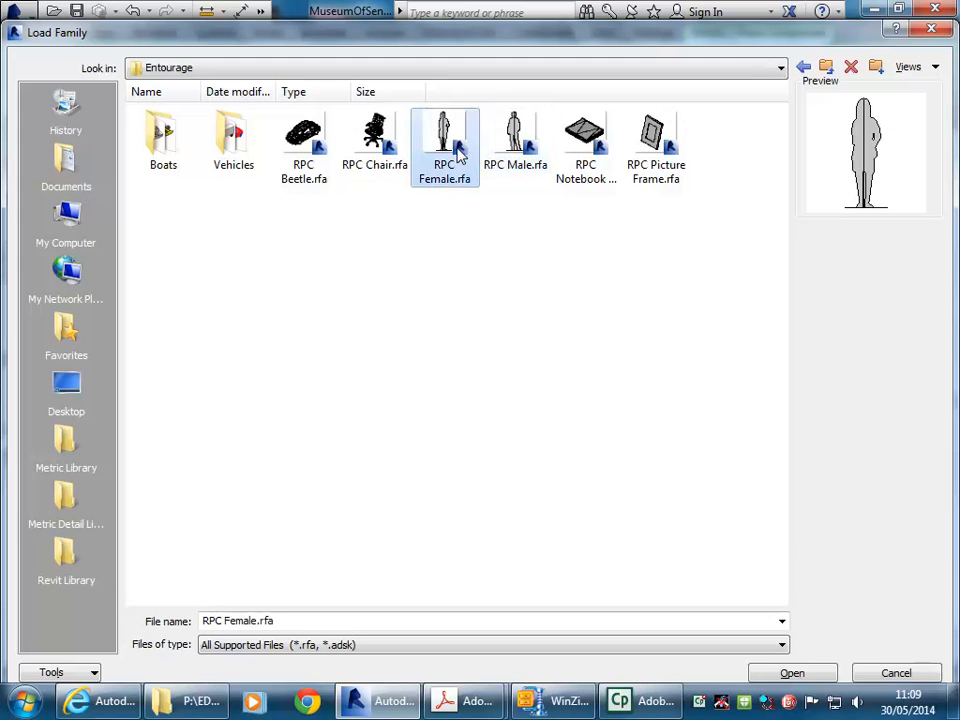
{"action": "left_click", "coordinate": [794, 675]}
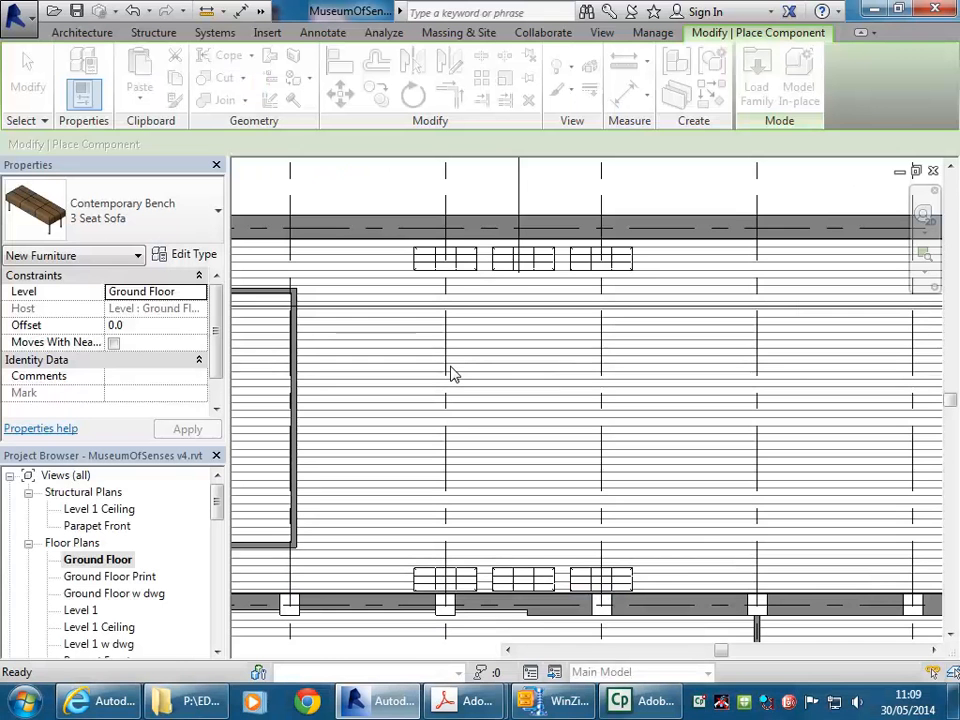
Place an RPC Female of type Florence facing the partition wall, about 2500 mm from it and below the upper benches
{"action": "left_click", "coordinate": [150, 226]}
{"action": "scroll", "coordinate": [75, 396], "scroll_direction": "up", "scroll_amount": 1}
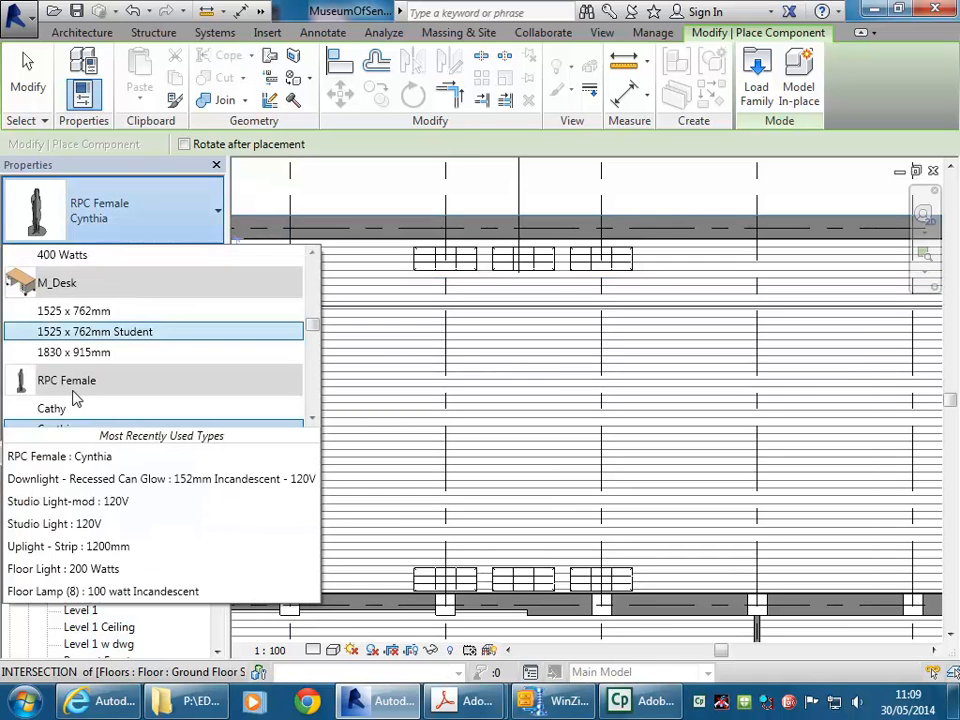
{"action": "scroll", "coordinate": [75, 396], "scroll_direction": "down", "scroll_amount": 2}
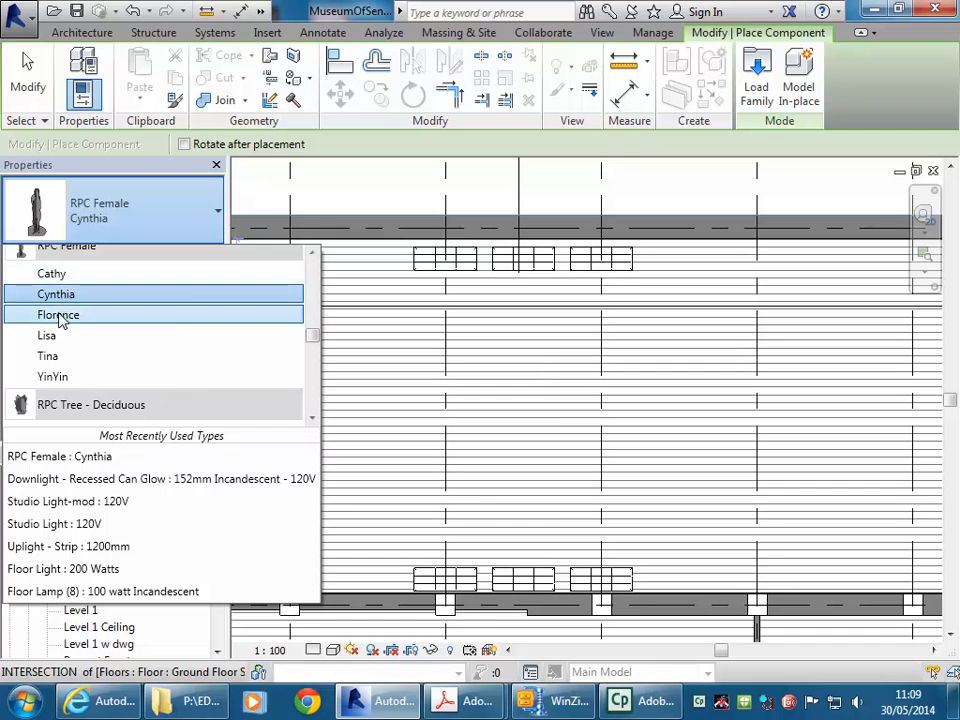
{"action": "left_click", "coordinate": [465, 334]}
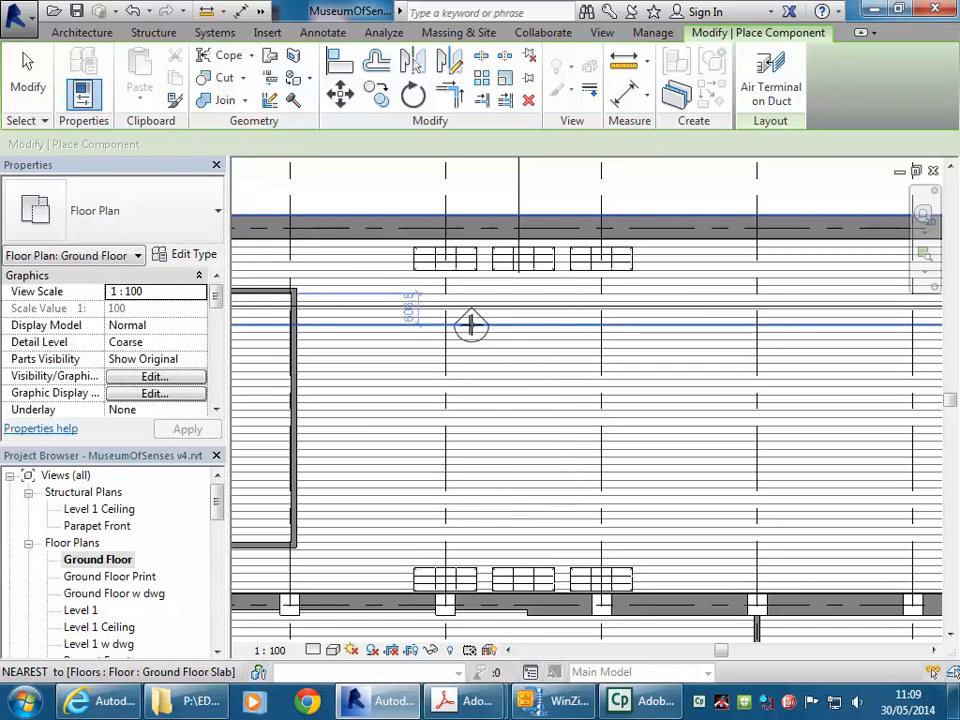
{"action": "scroll", "coordinate": [484, 321], "scroll_direction": "up", "scroll_amount": 5}
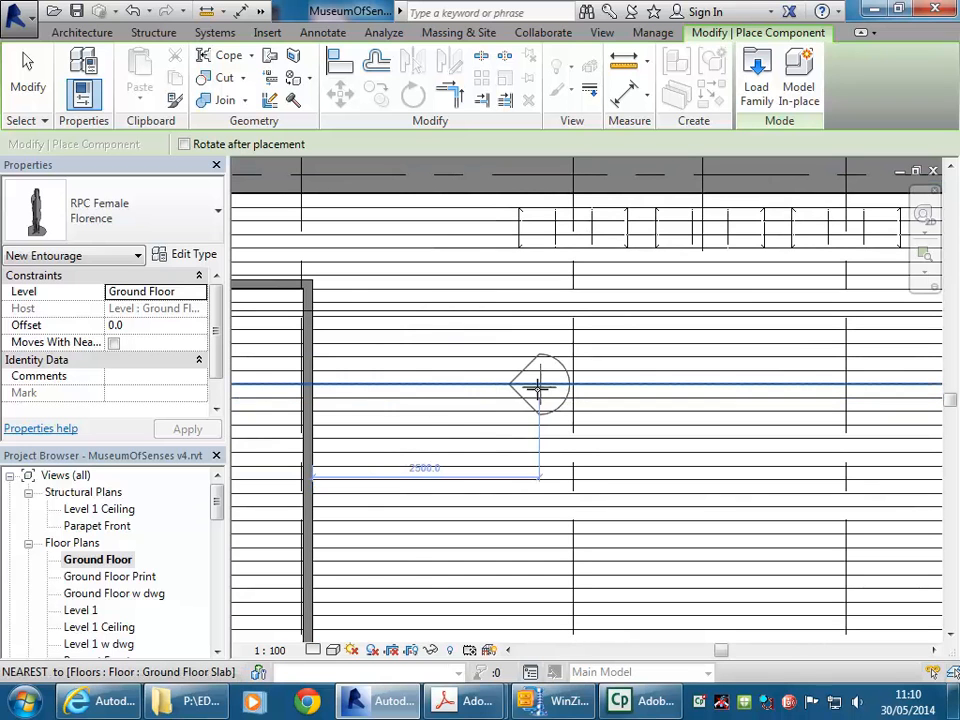
{"action": "left_click", "coordinate": [543, 392]}
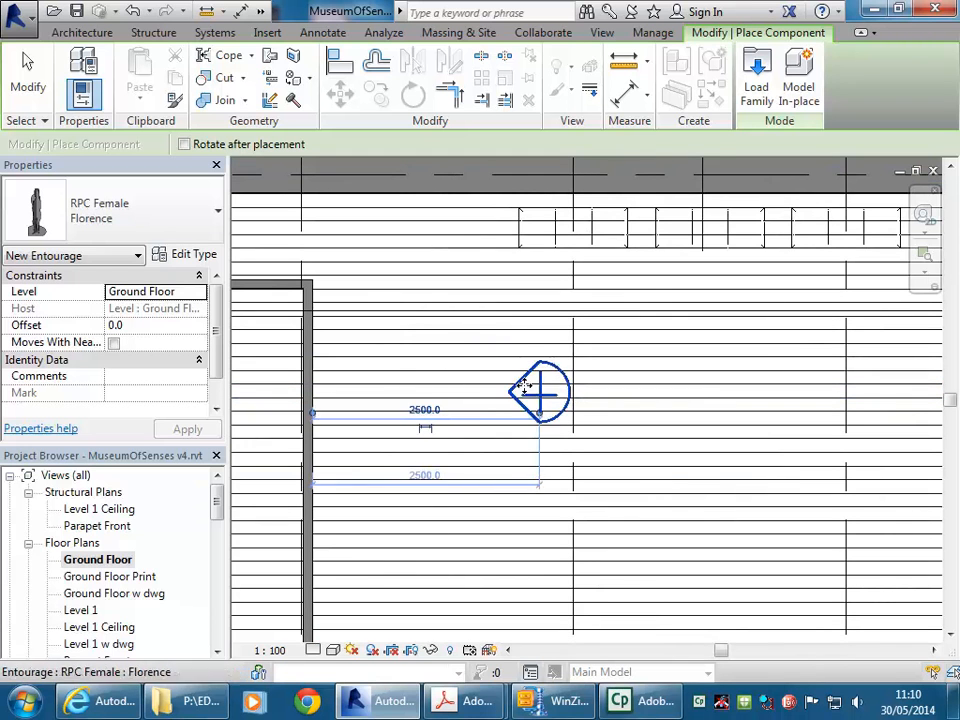
{"action": "key", "text": "Escape"}
{"action": "key", "text": "Escape"}
{"action": "scroll", "coordinate": [458, 360], "scroll_direction": "down", "scroll_amount": 2}
{"action": "mouse_move", "coordinate": [457, 362]}
{"action": "middle_mouse_down"}
{"action": "mouse_move", "coordinate": [500, 344]}
{"action": "mouse_move", "coordinate": [470, 346]}
{"action": "middle_mouse_up"}
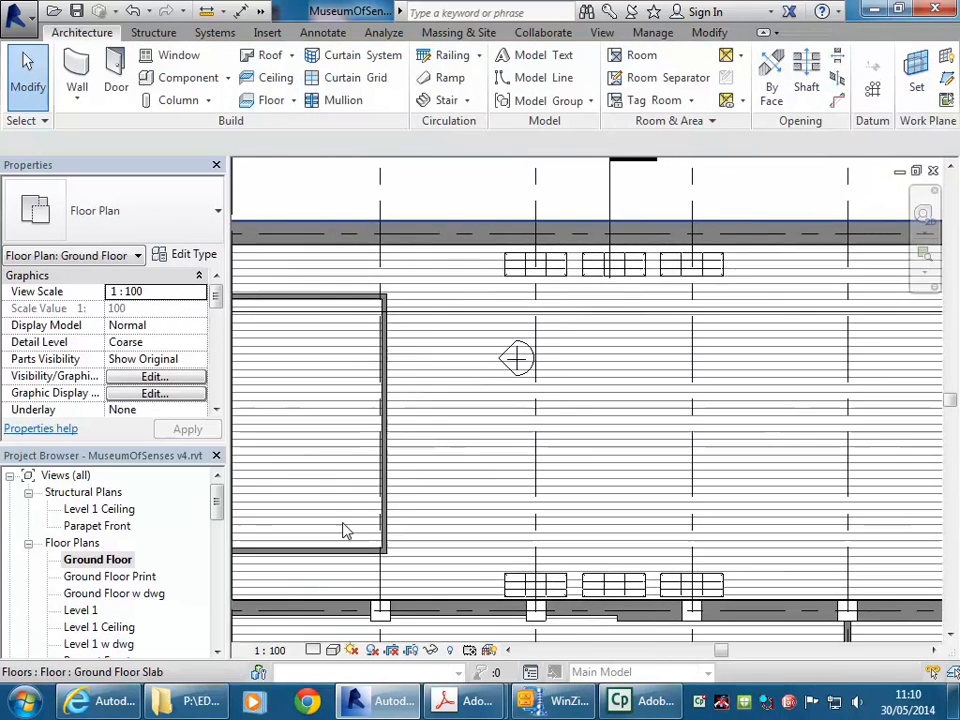
Switch to Windows Explorer and open RevitCity Furniture under Revit Videos, Revit Video Archive, Assessment 2, Warehouse Apartment, Revit Files
{"action": "left_click", "coordinate": [200, 701]}
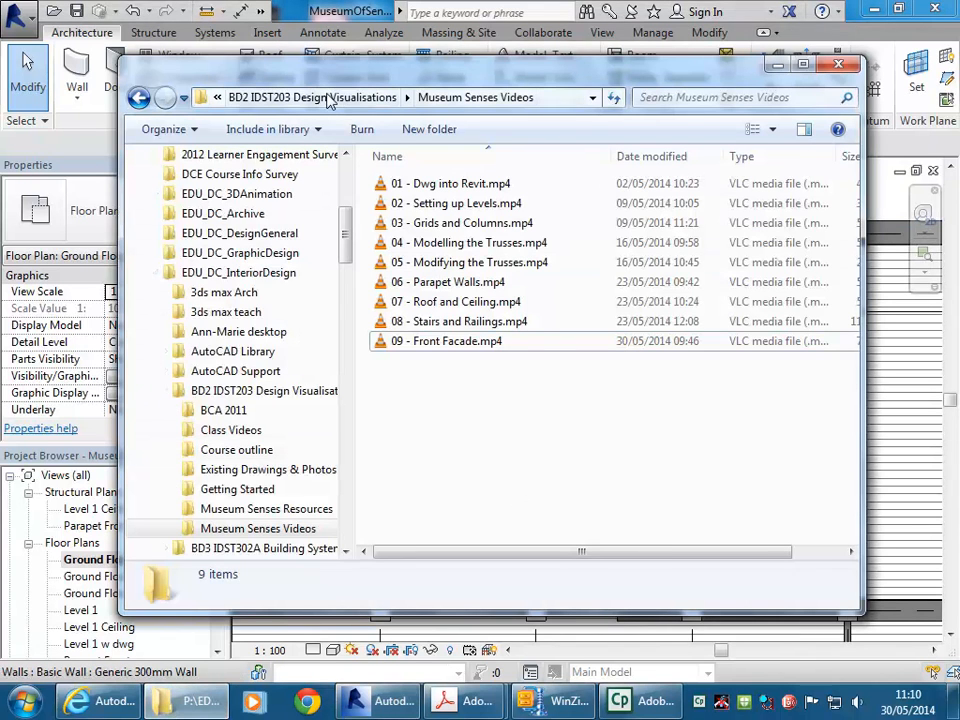
{"action": "left_click_drag", "start_coordinate": [345, 240], "coordinate": [345, 316]}
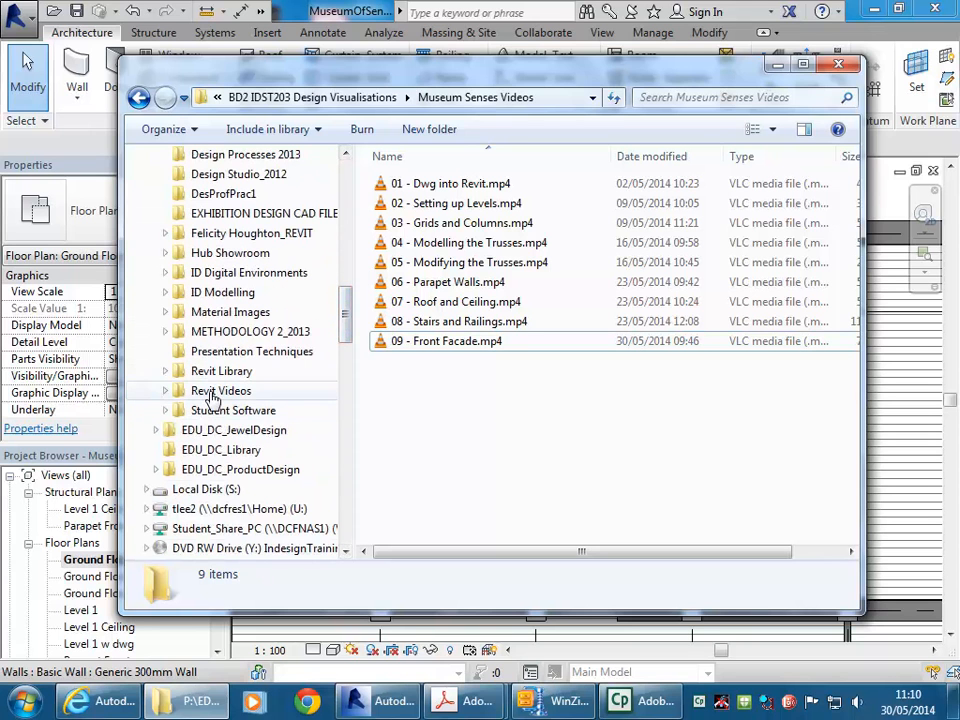
{"action": "scroll", "coordinate": [347, 310], "scroll_direction": "up", "scroll_amount": 2}
{"action": "scroll", "coordinate": [348, 305], "scroll_direction": "up", "scroll_amount": 2}
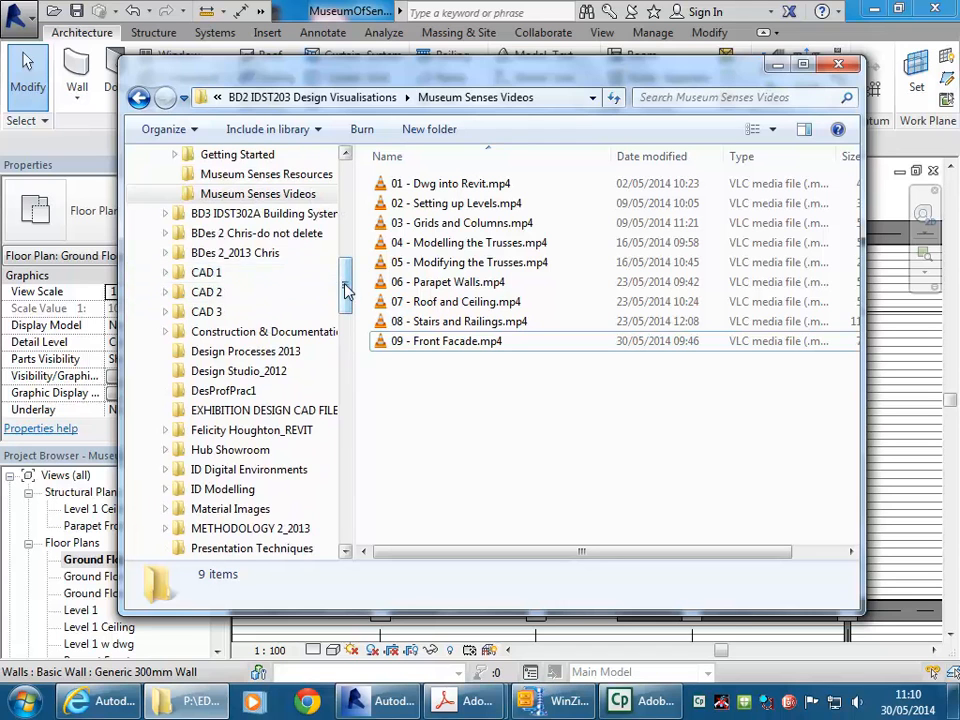
{"action": "left_click_drag", "start_coordinate": [345, 279], "coordinate": [345, 319]}
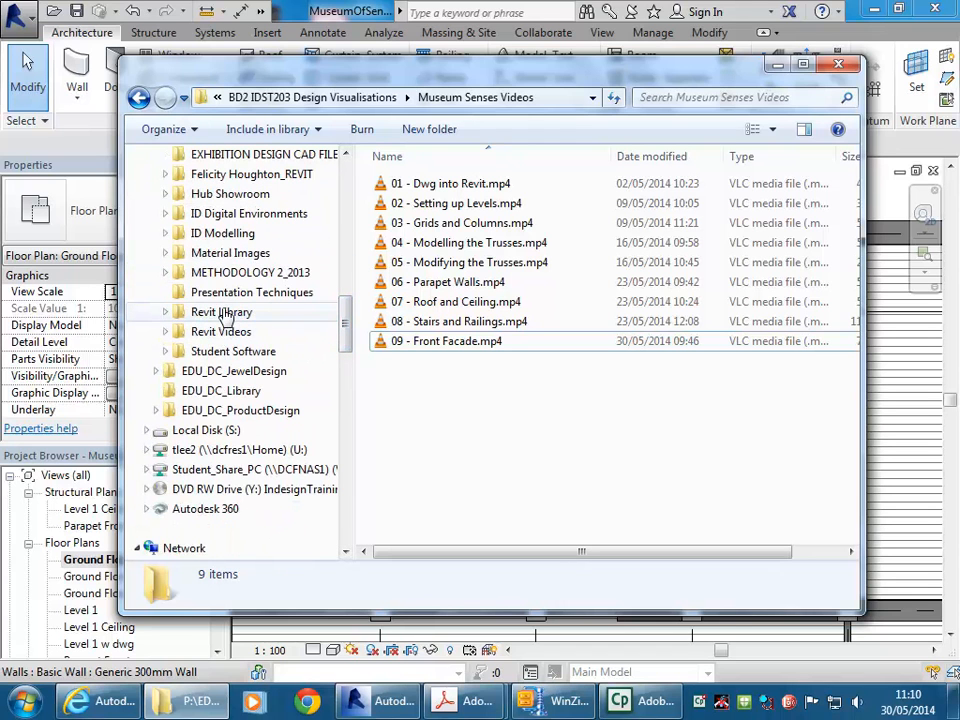
{"action": "left_click", "coordinate": [222, 332]}
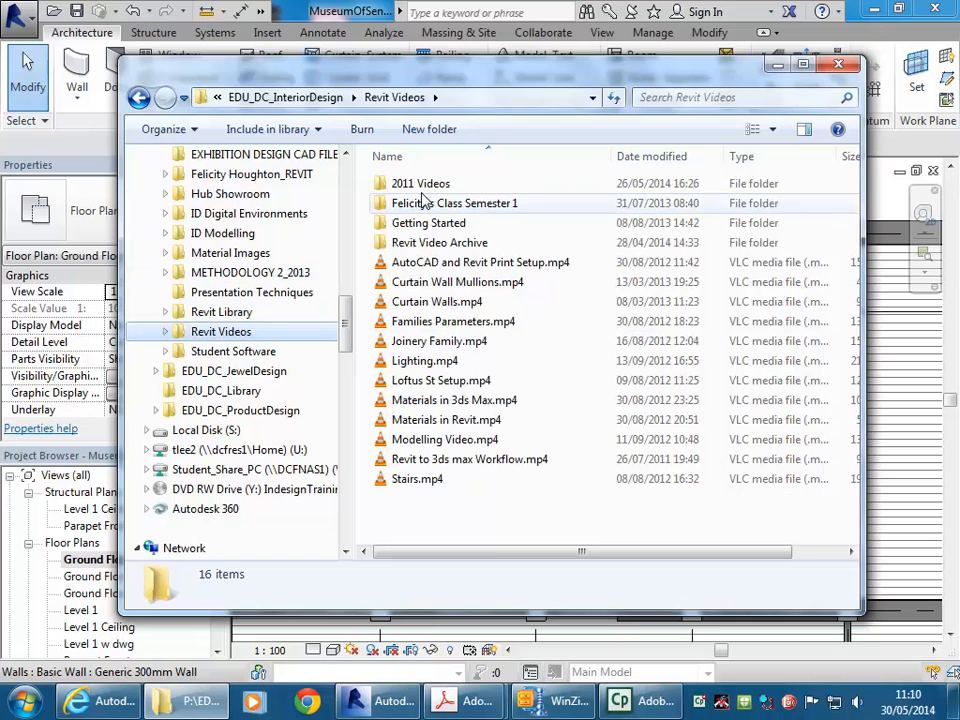
{"action": "double_click", "coordinate": [430, 243]}
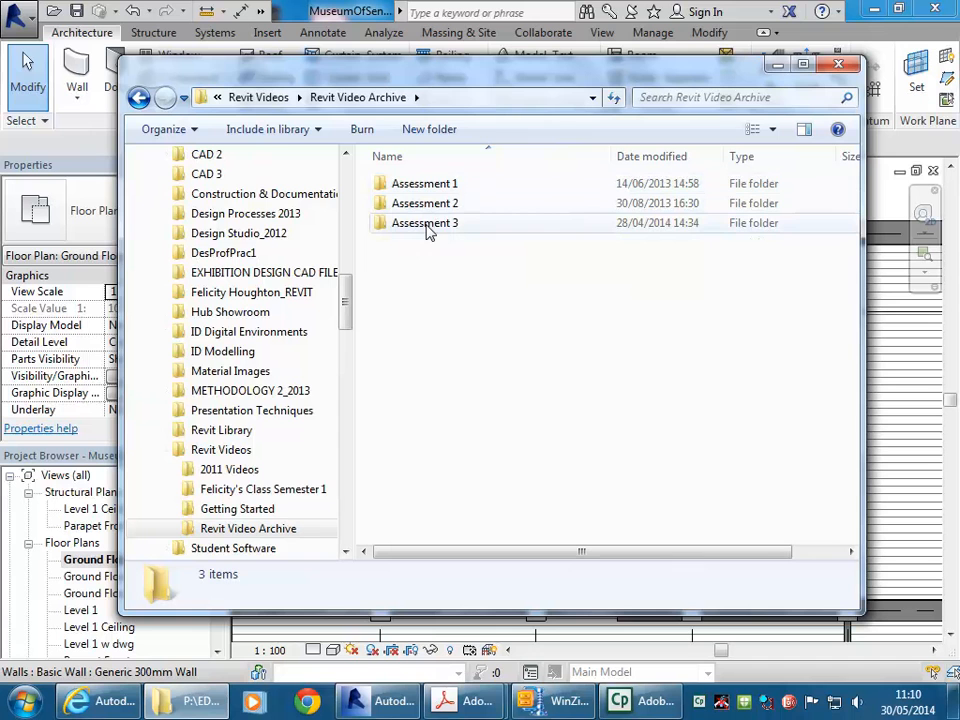
{"action": "double_click", "coordinate": [427, 203]}
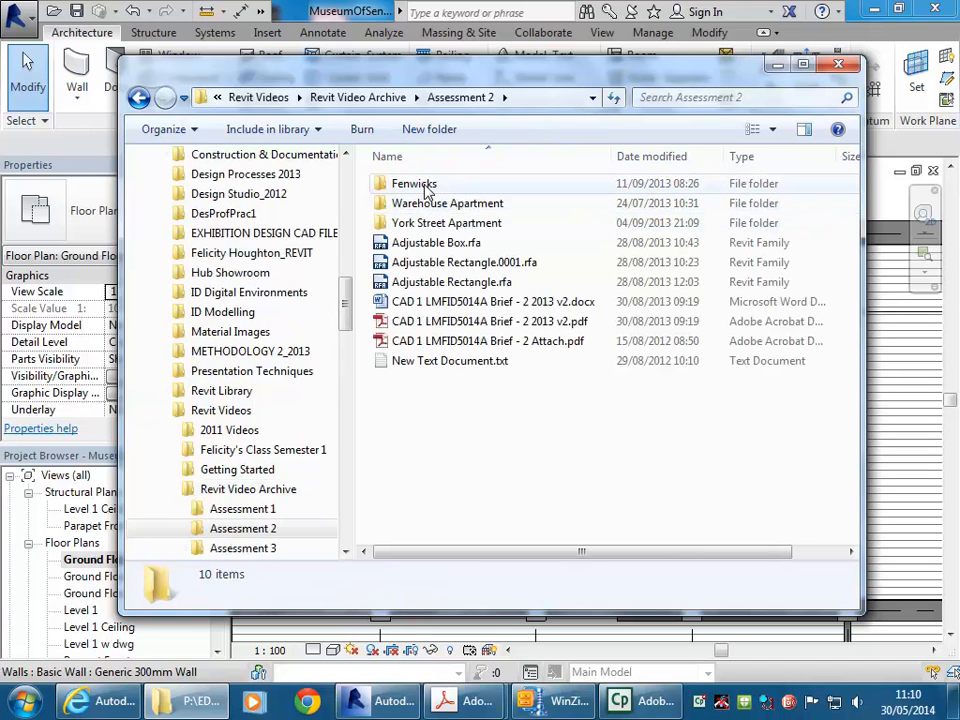
{"action": "double_click", "coordinate": [425, 203]}
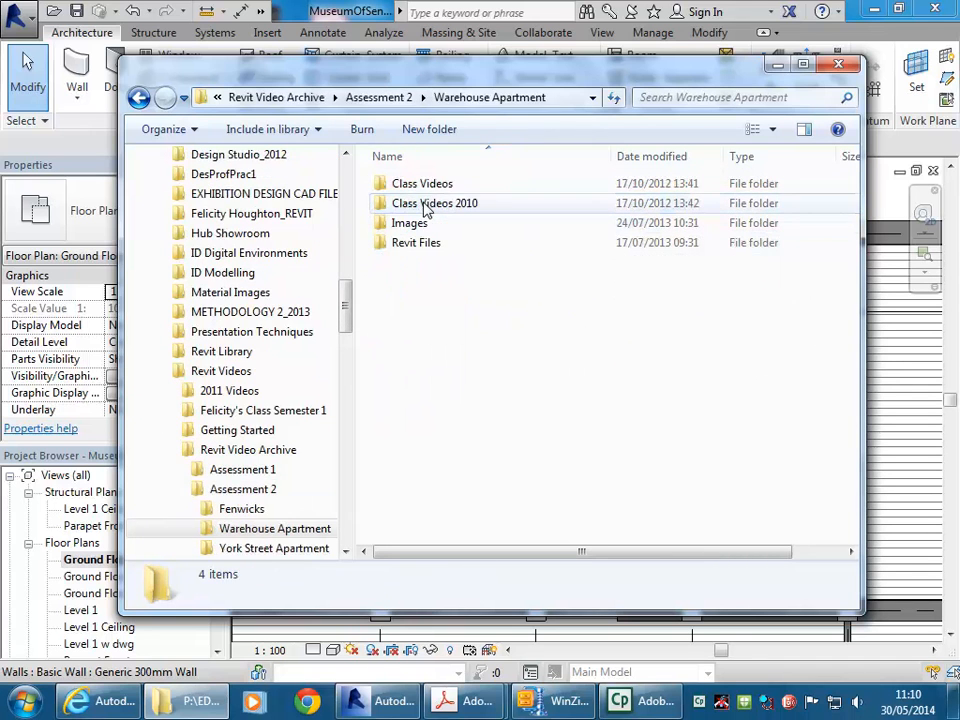
{"action": "double_click", "coordinate": [416, 243]}
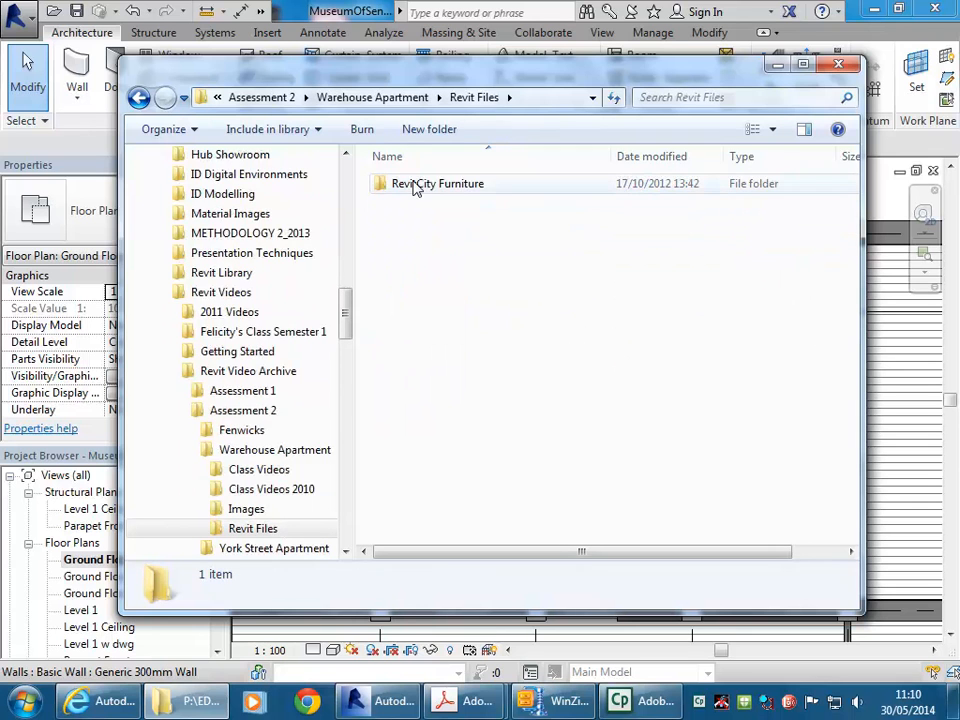
{"action": "double_click", "coordinate": [415, 186]}
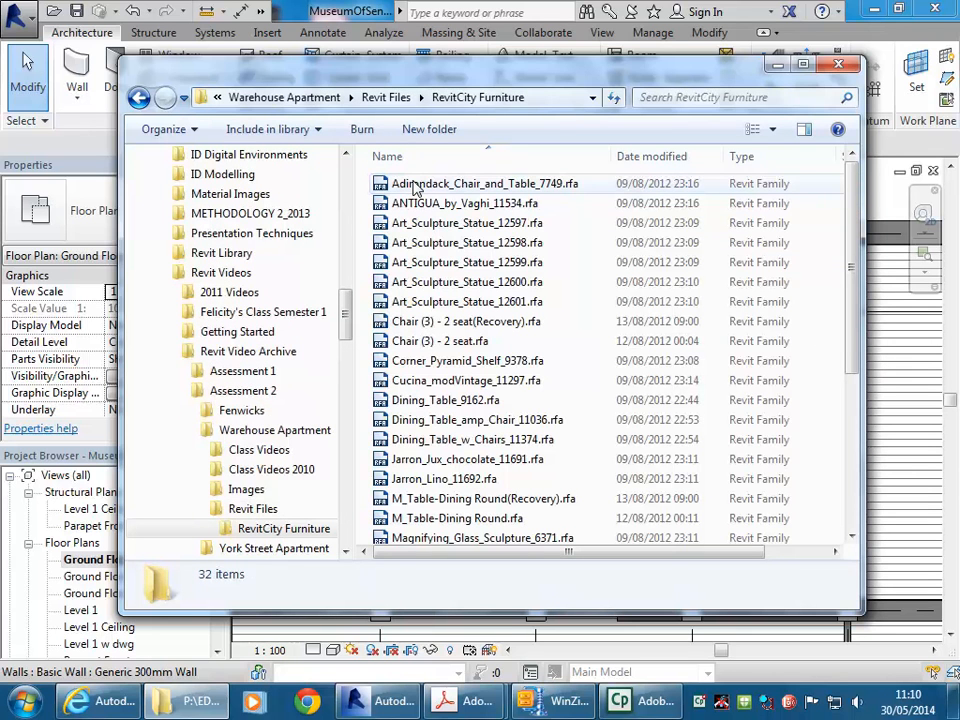
Select all the files in the RevitCity Furniture folder, from Adirondack_Chair_and_Table_7749.rfa to the modern glass table project
{"action": "left_click", "coordinate": [415, 187]}
{"action": "right_click_drag", "start_coordinate": [398, 204], "coordinate": [418, 343]}
{"action": "left_click", "coordinate": [412, 332]}
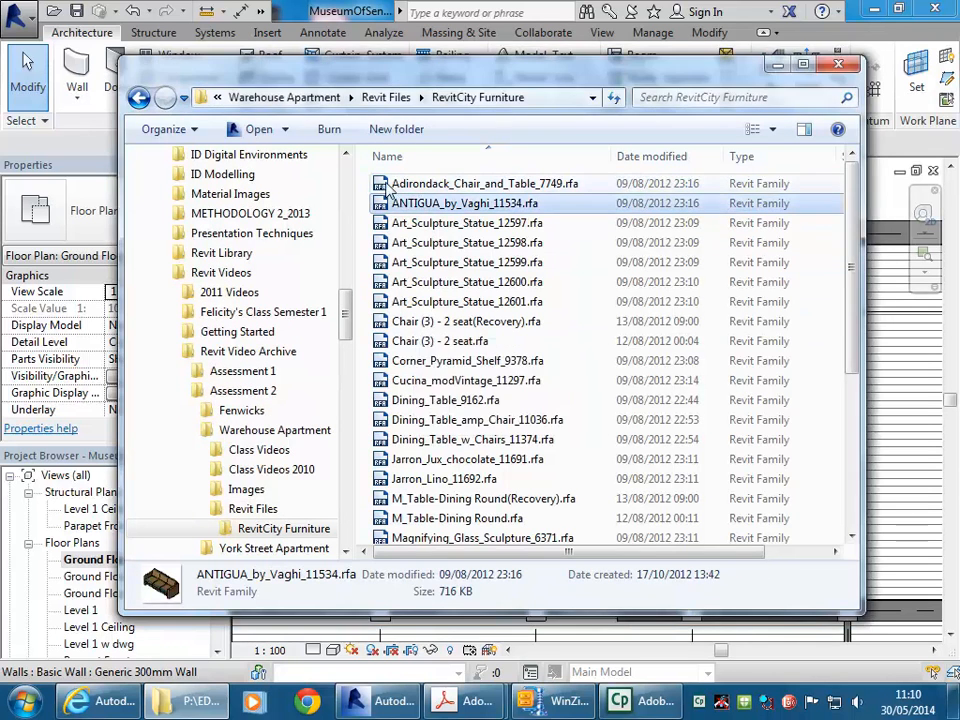
{"action": "left_click", "coordinate": [390, 187]}
{"action": "left_click_drag", "start_coordinate": [854, 241], "coordinate": [855, 405]}
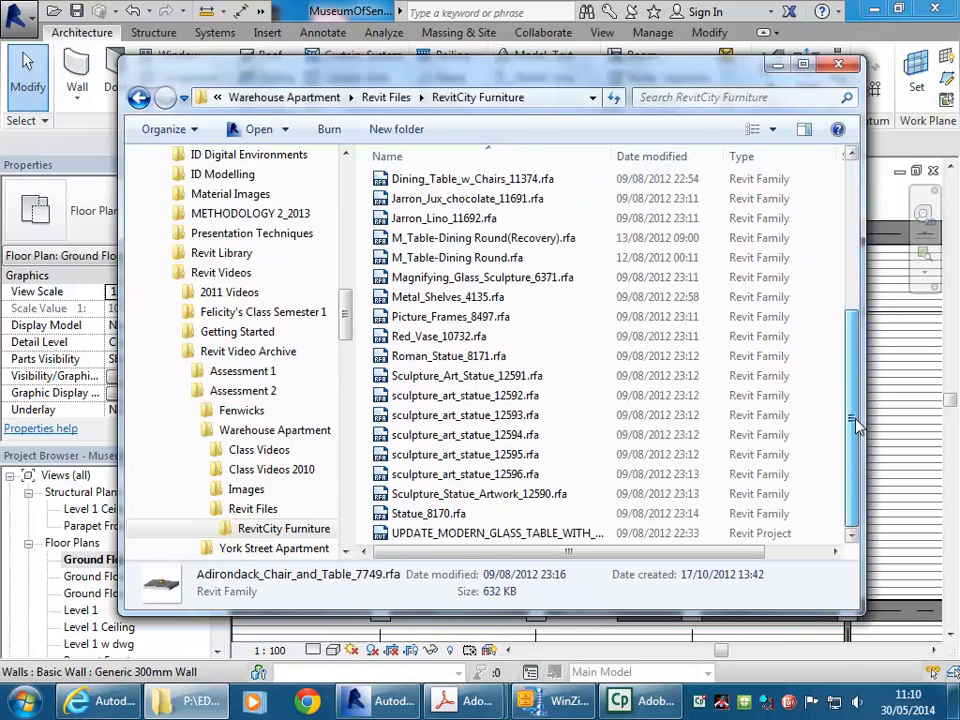
{"action": "left_click", "coordinate": [440, 534], "text": "shift"}
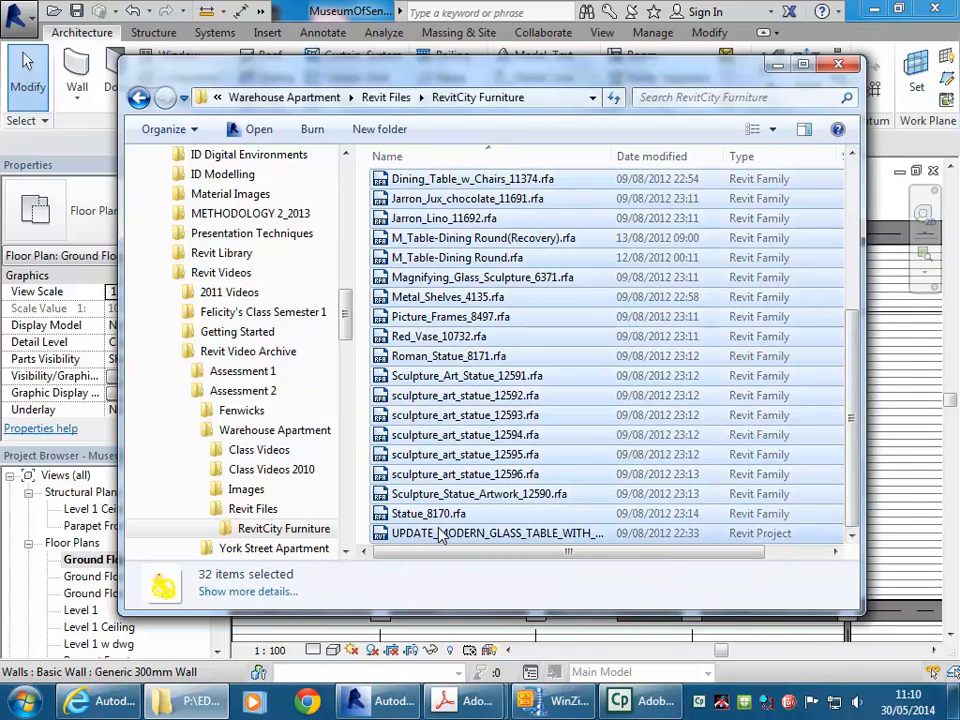
Create a folder named Extra Revit Families in Museum Senses Resources under BD2 IDST203 Design Visualisations
{"action": "left_click_drag", "start_coordinate": [344, 321], "coordinate": [344, 218]}
{"action": "left_click", "coordinate": [240, 410]}
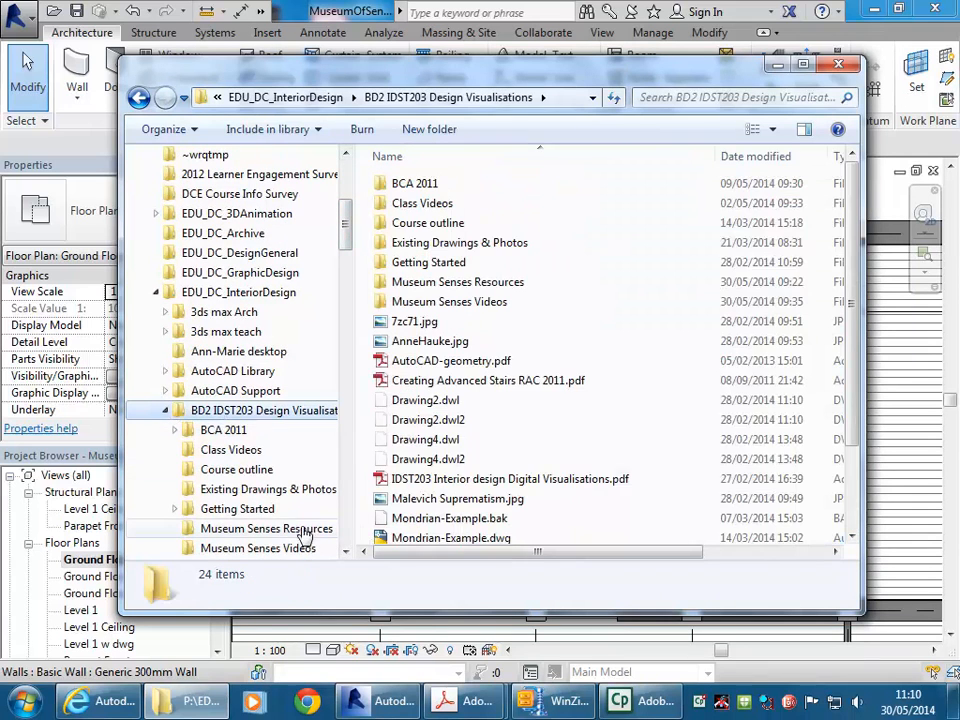
{"action": "left_click", "coordinate": [285, 530]}
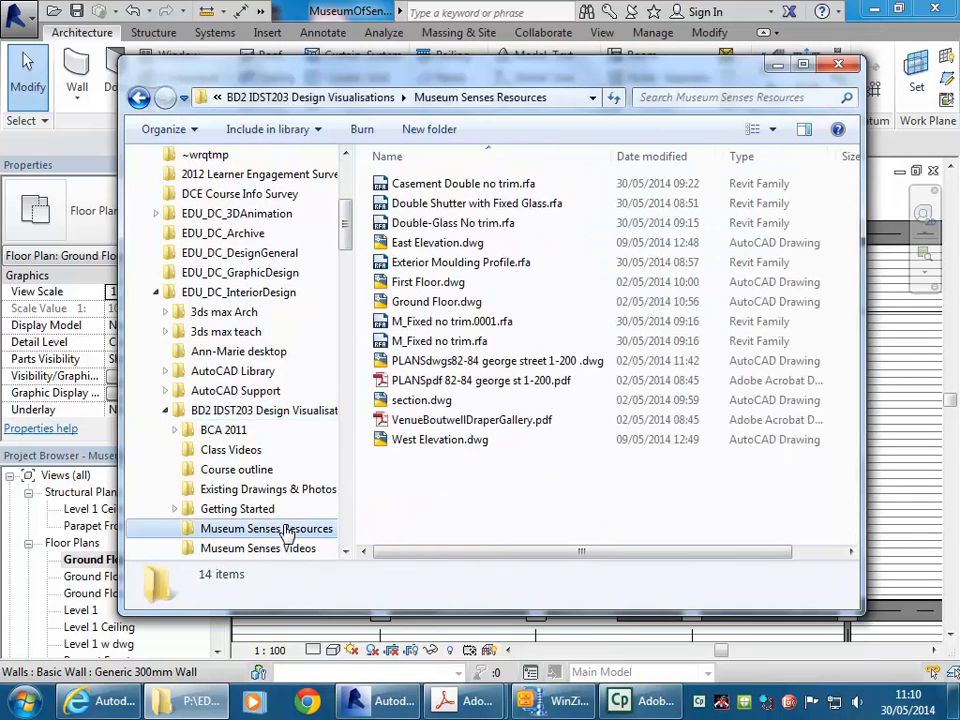
{"action": "right_click", "coordinate": [429, 499]}
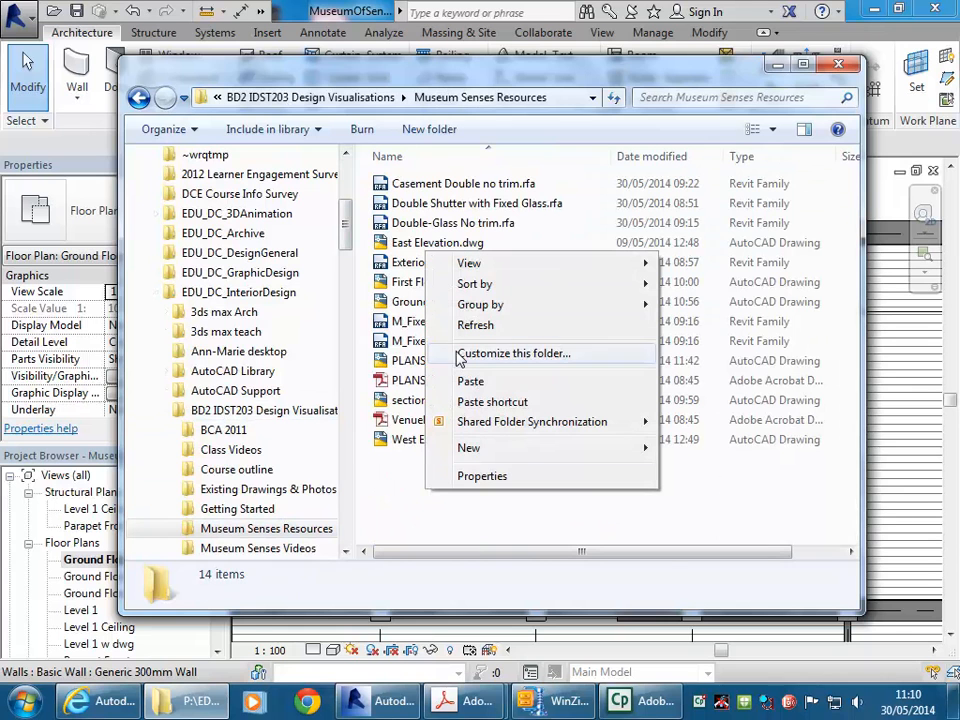
{"action": "mouse_move", "coordinate": [564, 456]}
{"action": "left_click", "coordinate": [700, 388]}
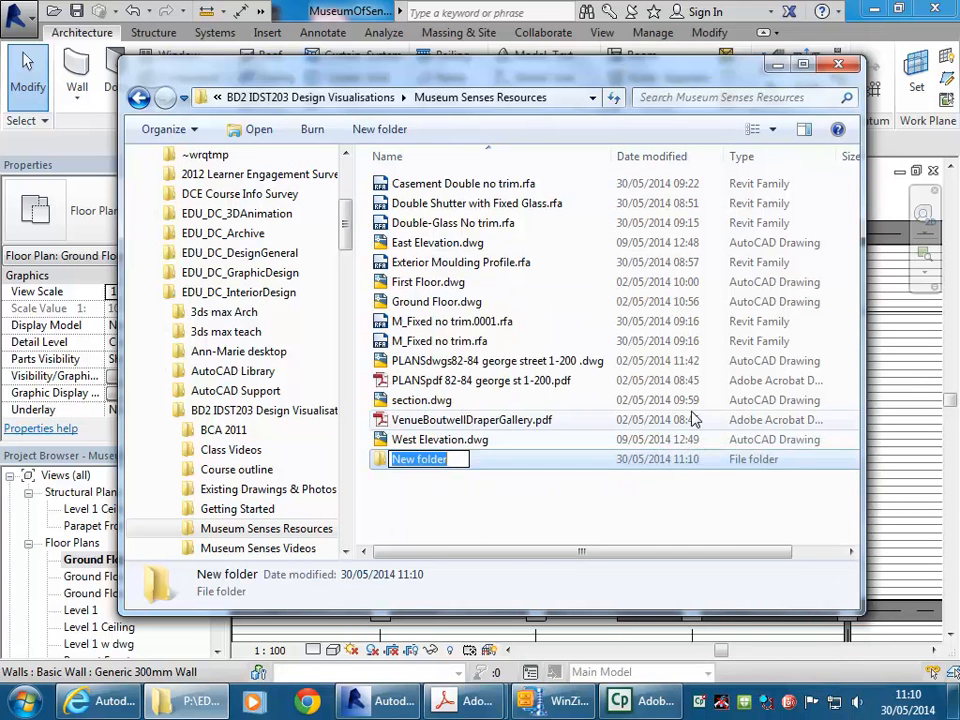
{"action": "type", "text": "Extr"}
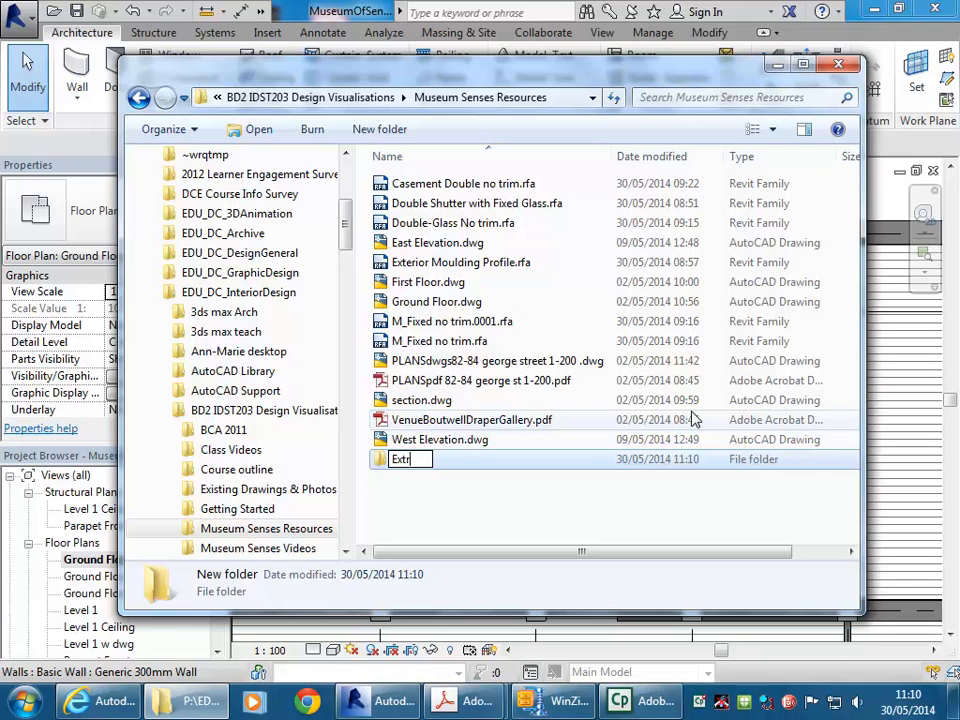
{"action": "type", "text": "a Revit"}
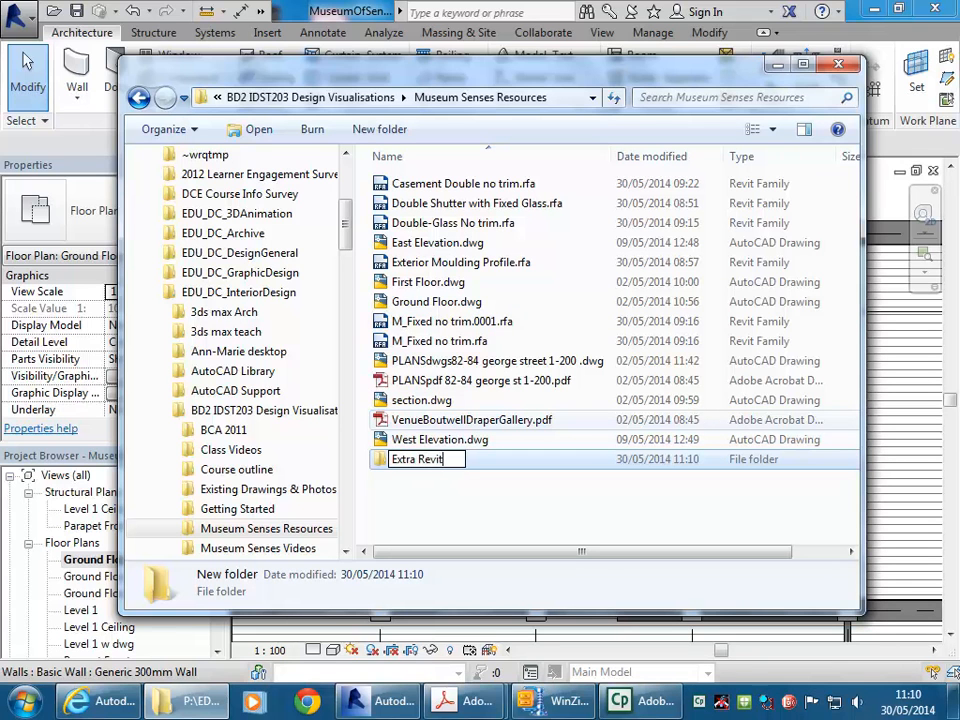
{"action": "type", "text": " Families"}
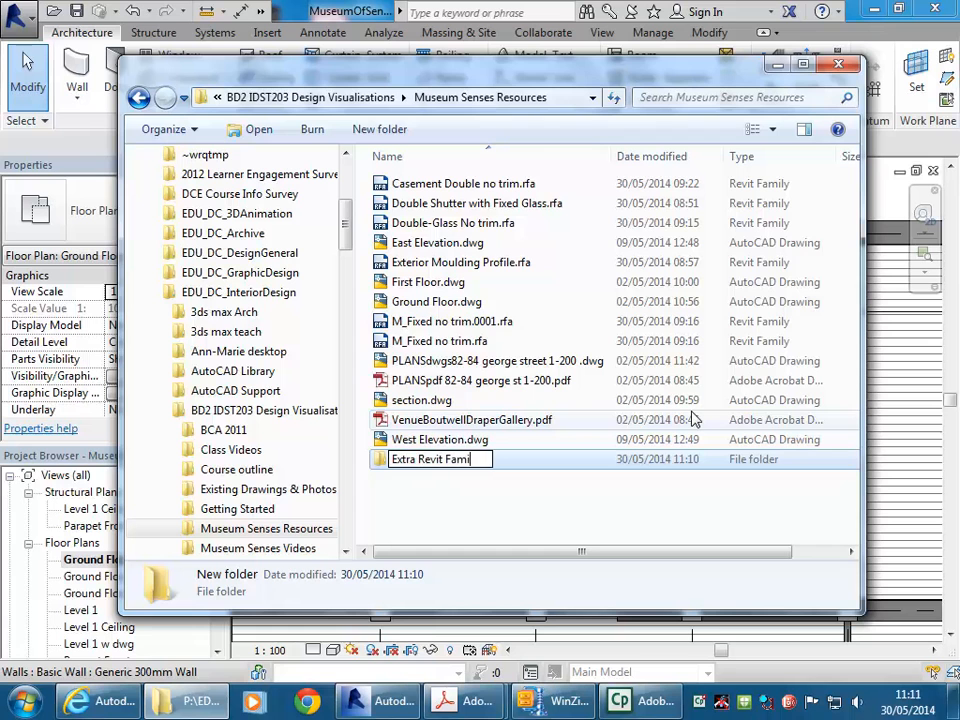
{"action": "key", "text": "Return"}
Open the Extra Revit Families folder, paste the copied furniture and sculpture files into it, and return to Revit
{"action": "key", "text": "Return"}
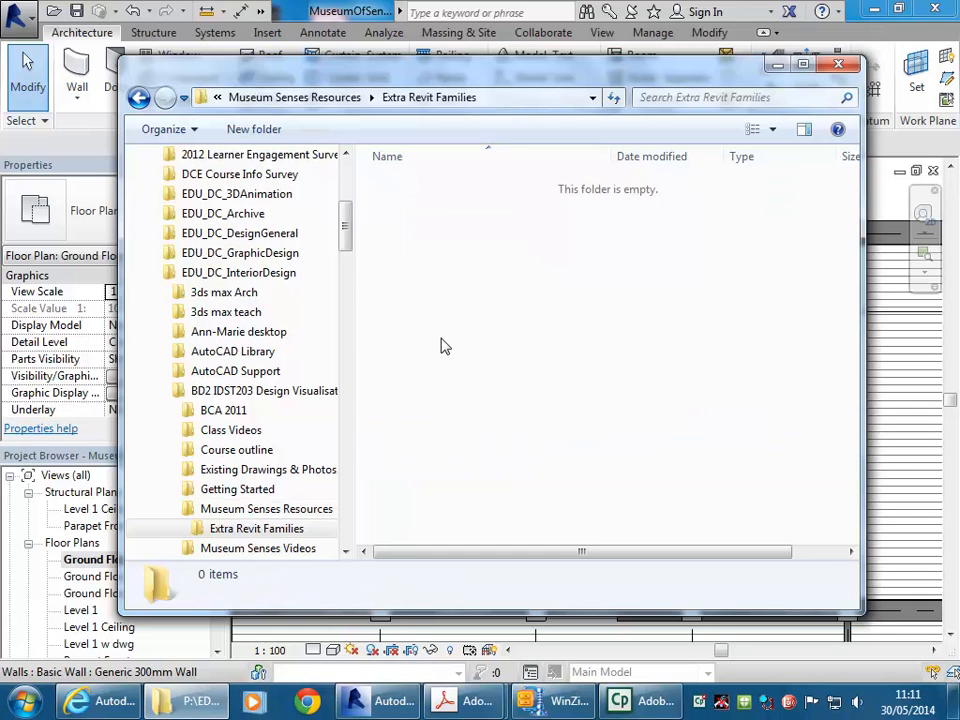
{"action": "key", "text": "ctrl+v"}
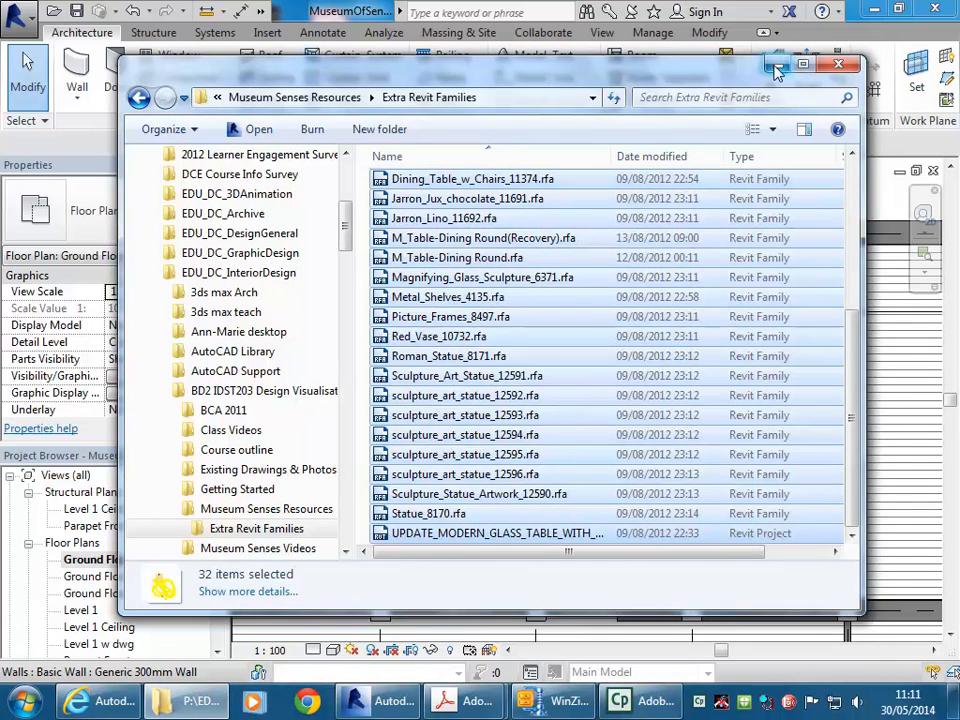
{"action": "left_click", "coordinate": [837, 64]}
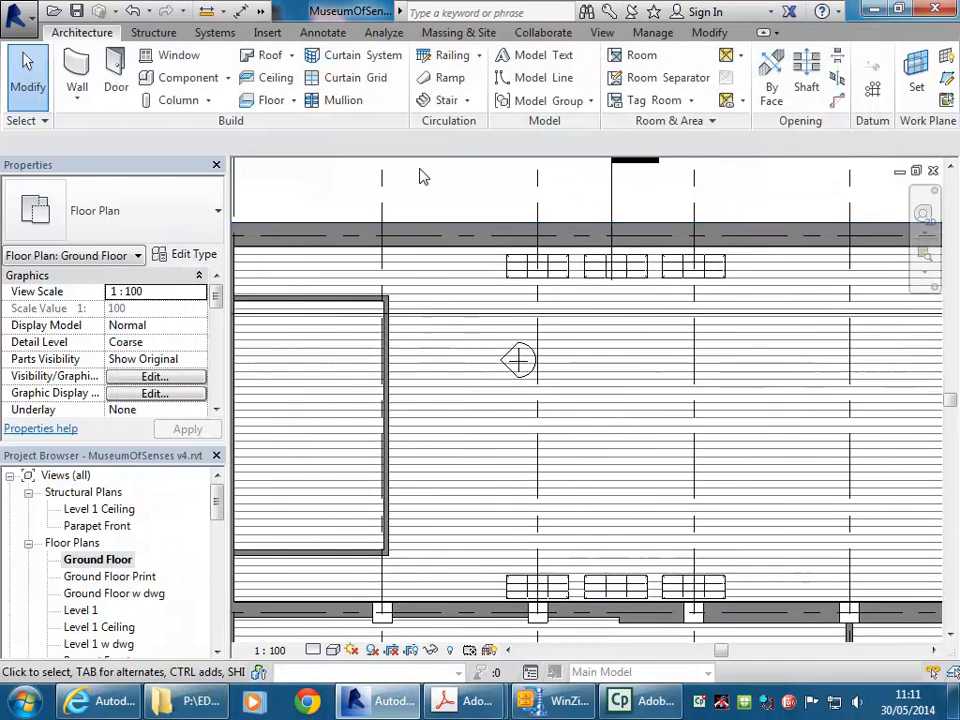
Start placing a component and browse for a family in StudentResources (P:), EDU_DC_InteriorDesign, BD2 IDST203 Design Visualisations, Museum Senses Resources, Extra Revit Families
{"action": "scroll", "coordinate": [408, 191], "scroll_direction": "up", "scroll_amount": 1}
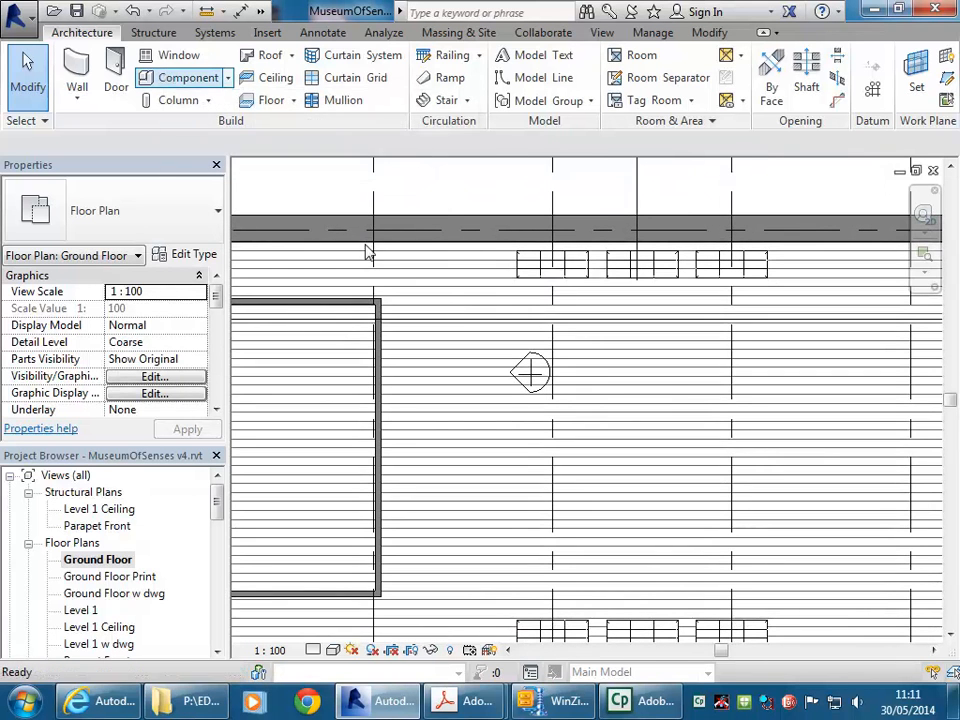
{"action": "left_click", "coordinate": [170, 78]}
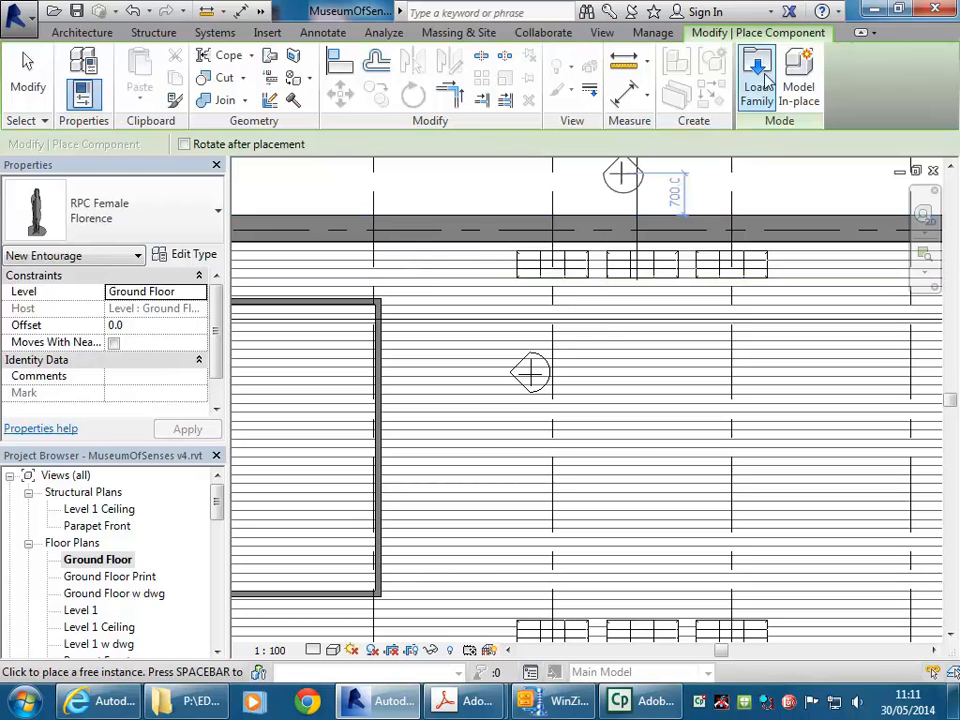
{"action": "left_click", "coordinate": [599, 333]}
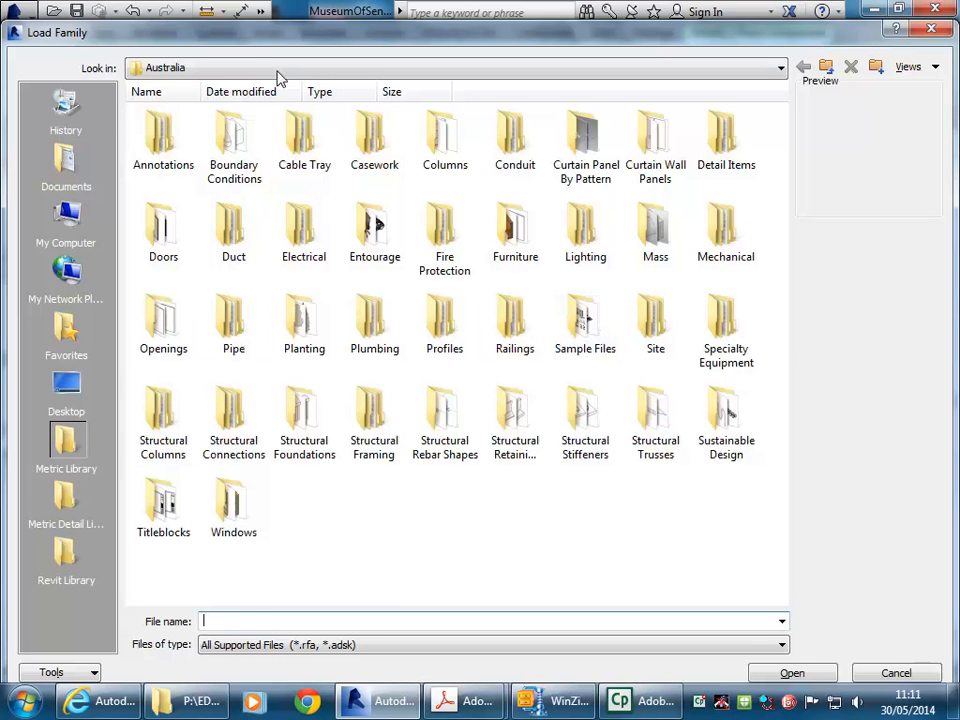
{"action": "left_click", "coordinate": [270, 70]}
{"action": "left_click", "coordinate": [268, 207]}
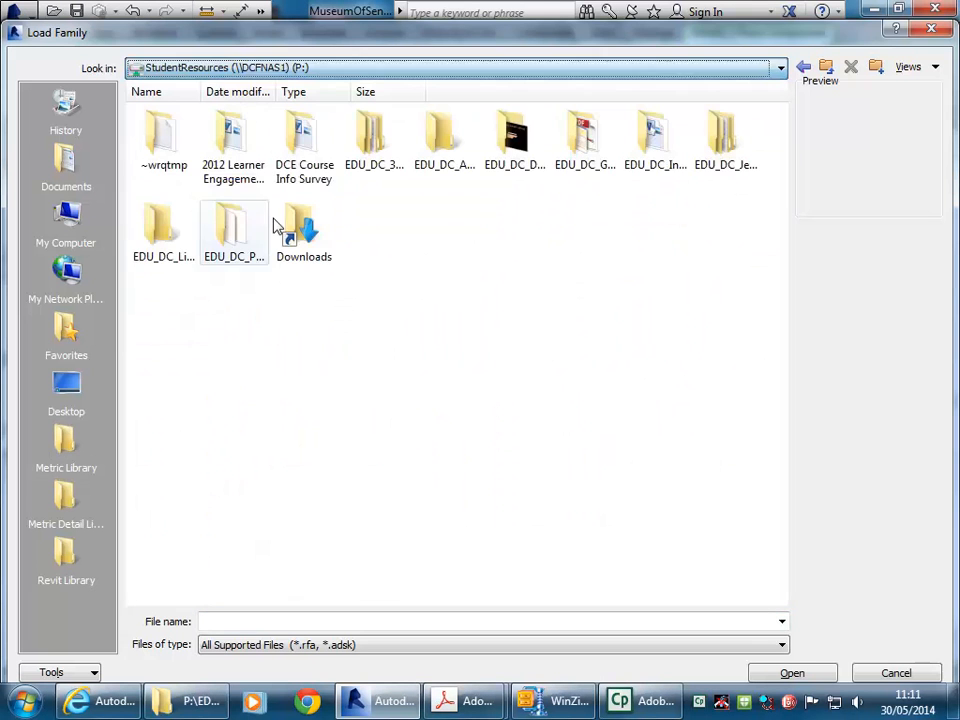
{"action": "double_click", "coordinate": [675, 150]}
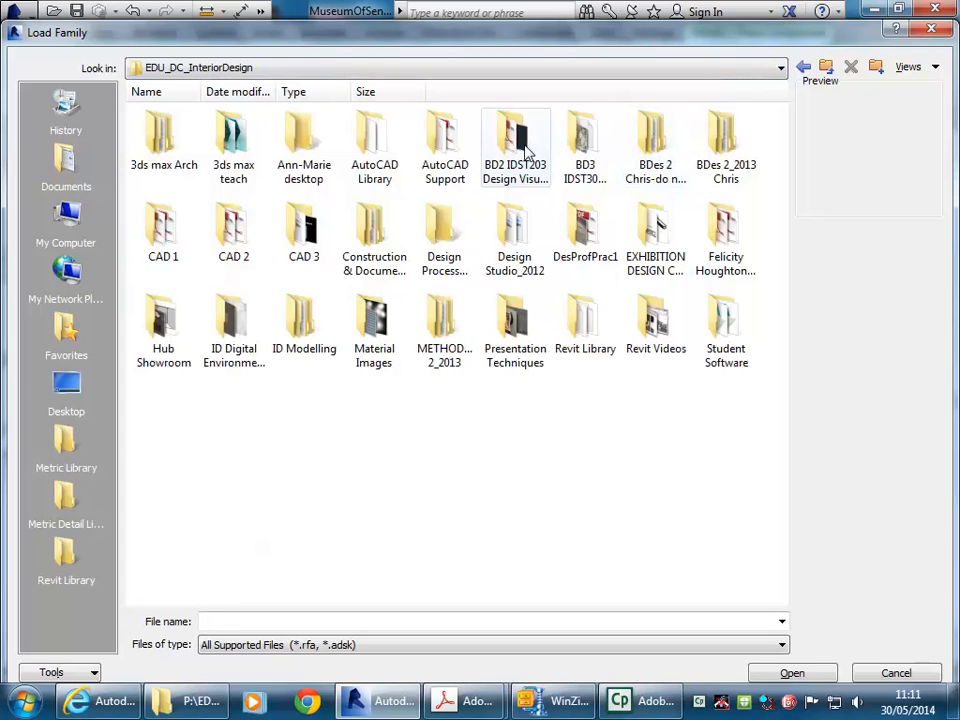
{"action": "double_click", "coordinate": [515, 148]}
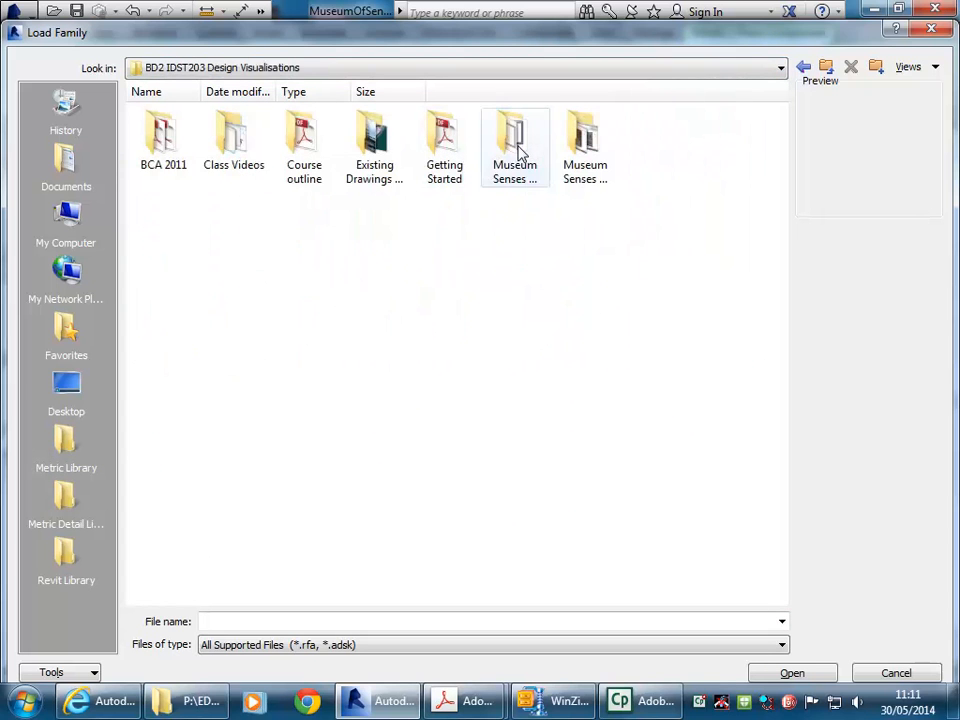
{"action": "double_click", "coordinate": [516, 148]}
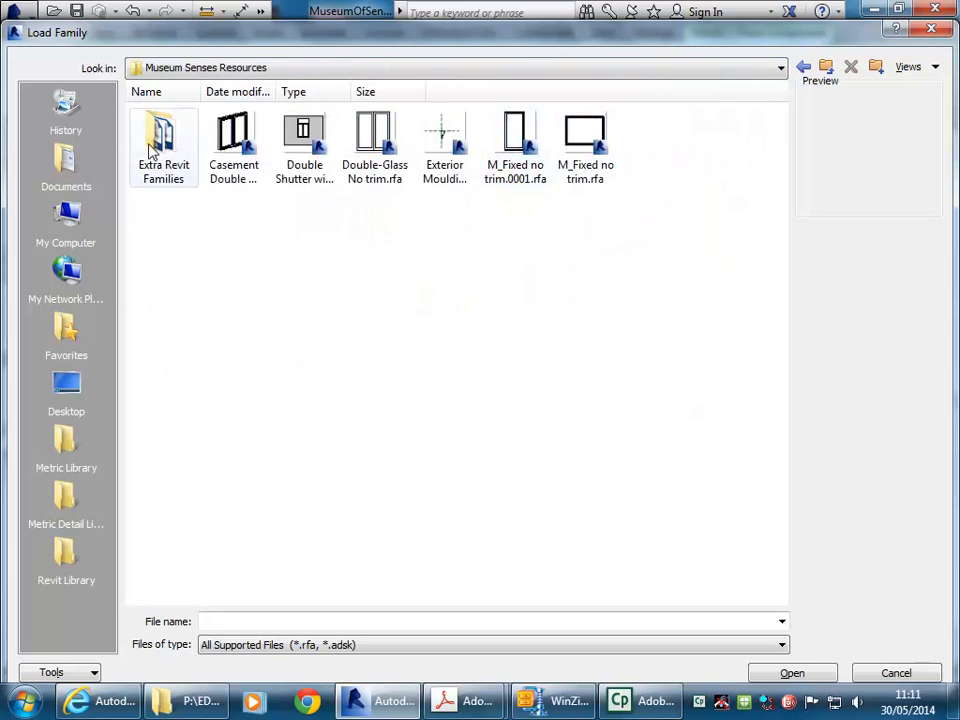
{"action": "double_click", "coordinate": [152, 145]}
Preview the Roman and art statue families, then load sculpture_art_statue_12592.rfa, the prowling cat
{"action": "left_click", "coordinate": [462, 345]}
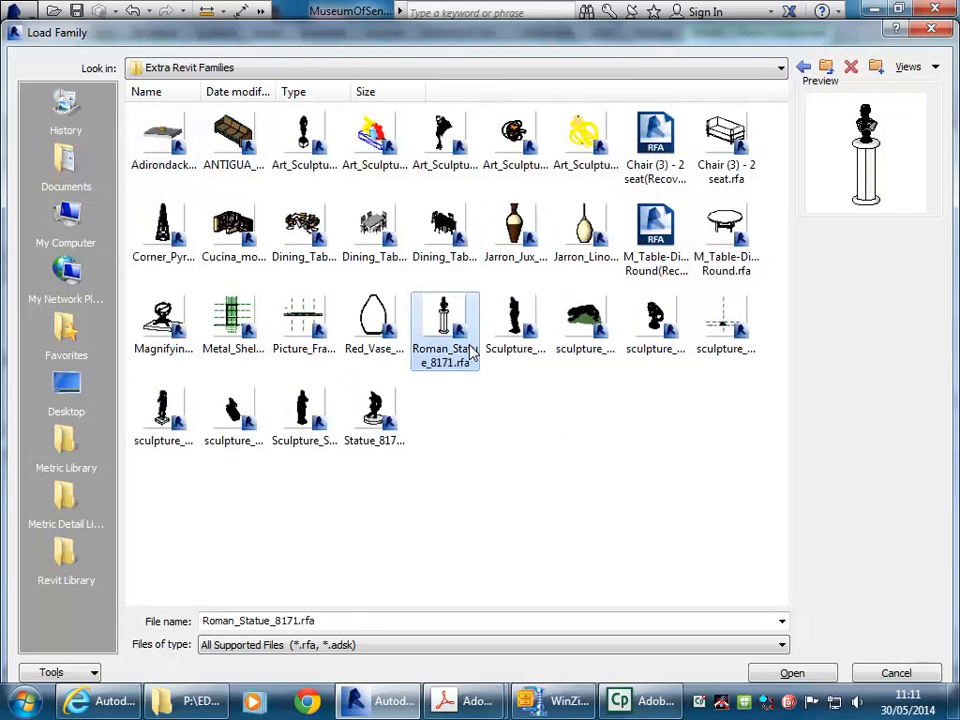
{"action": "left_click", "coordinate": [529, 318]}
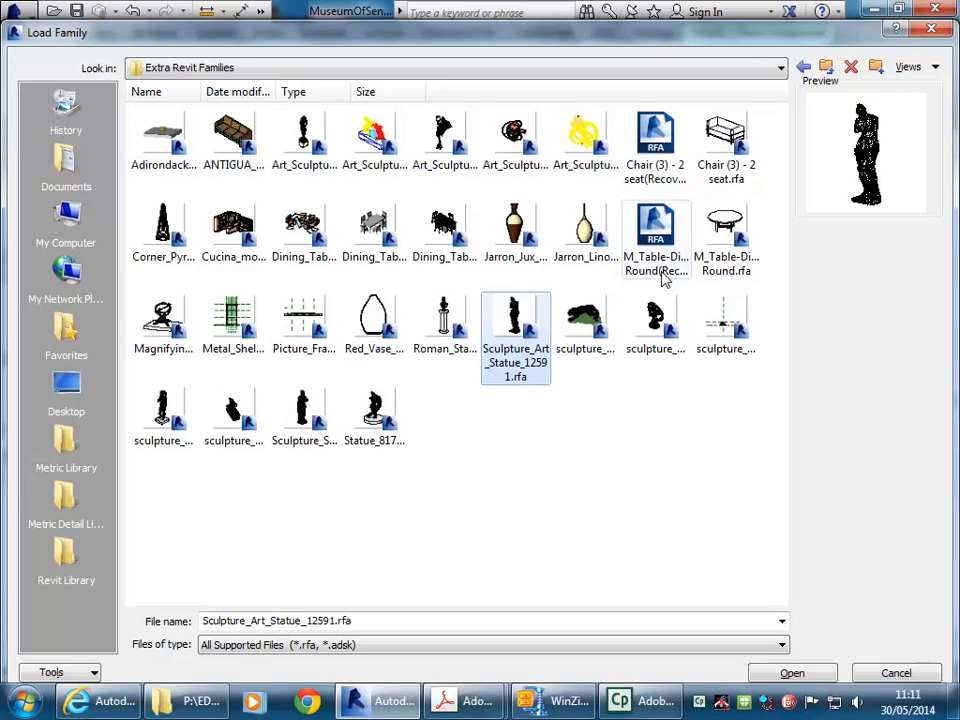
{"action": "left_click", "coordinate": [655, 320]}
{"action": "left_click", "coordinate": [590, 330]}
{"action": "left_click", "coordinate": [668, 337]}
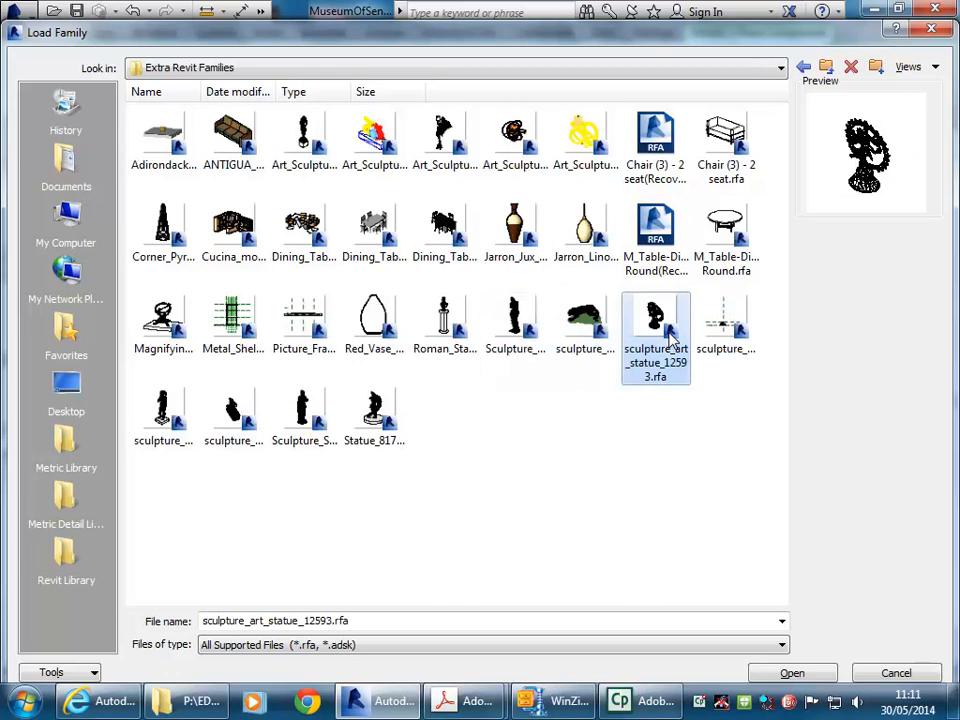
{"action": "left_click", "coordinate": [595, 334]}
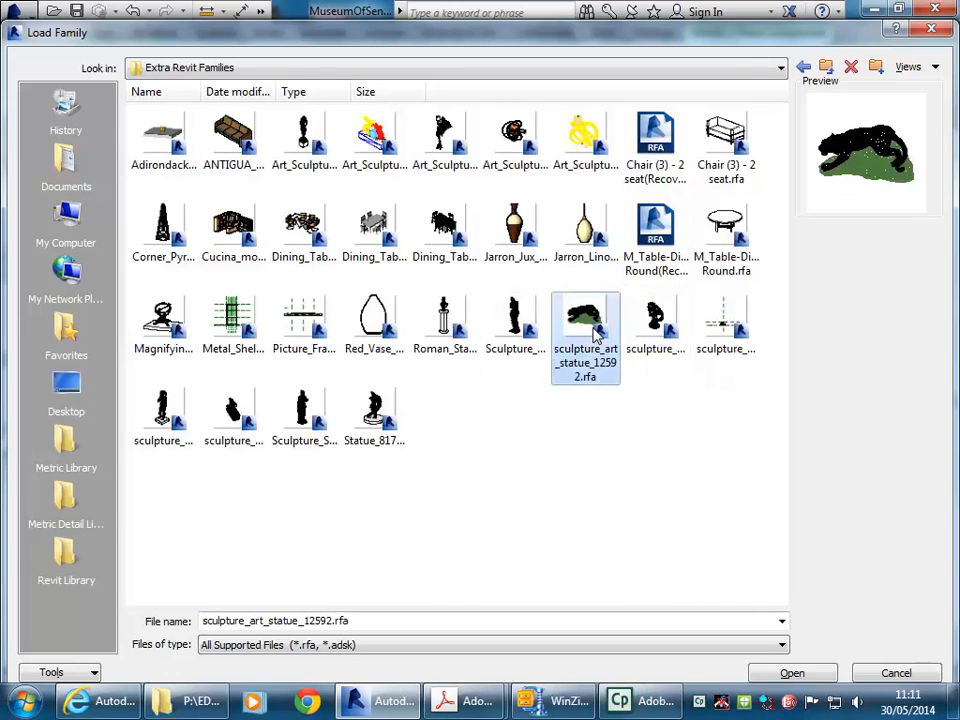
{"action": "left_click", "coordinate": [791, 673]}
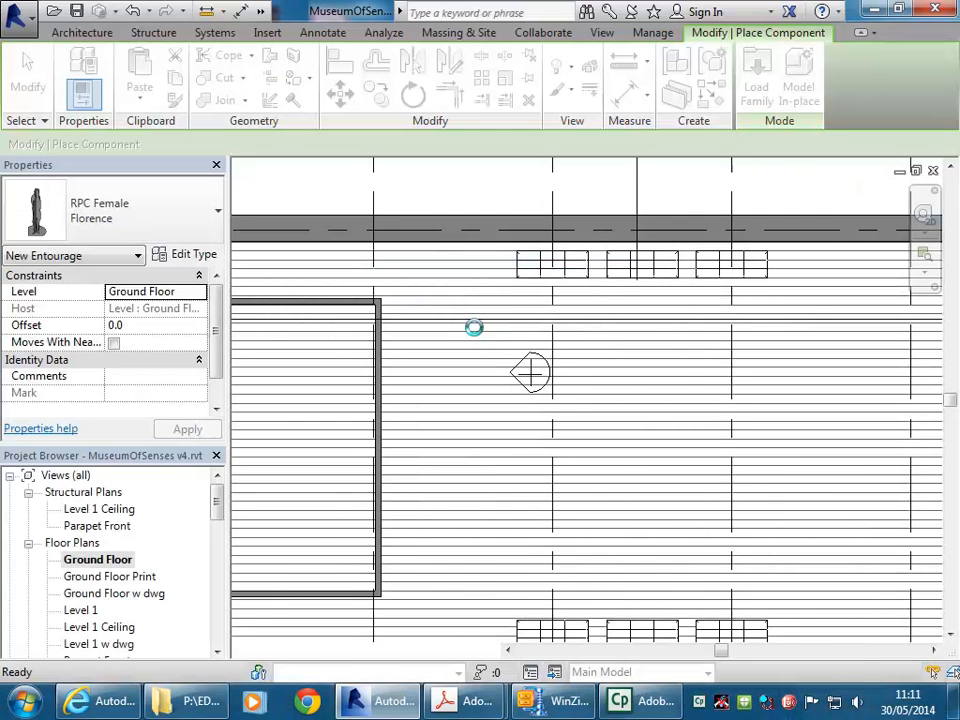
Place the cat statue just outside the partition wall near its upper corner, about 540 mm below the corner and 2560 mm from the grid line
{"action": "scroll", "coordinate": [395, 346], "scroll_direction": "up", "scroll_amount": 2}
{"action": "scroll", "coordinate": [393, 348], "scroll_direction": "up", "scroll_amount": 2}
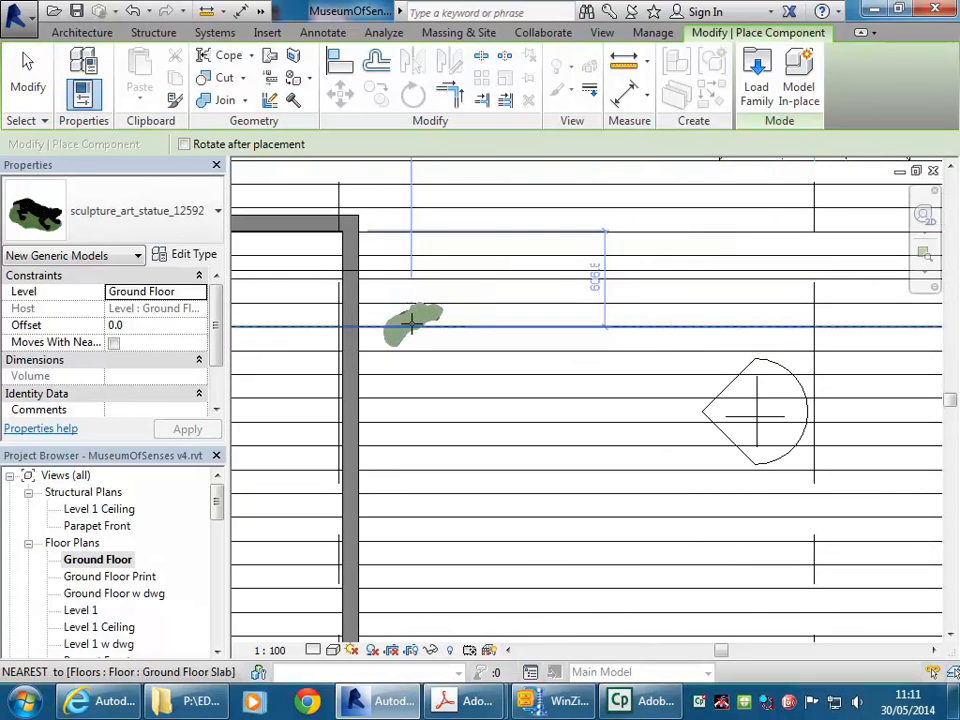
{"action": "scroll", "coordinate": [408, 316], "scroll_direction": "down", "scroll_amount": 3}
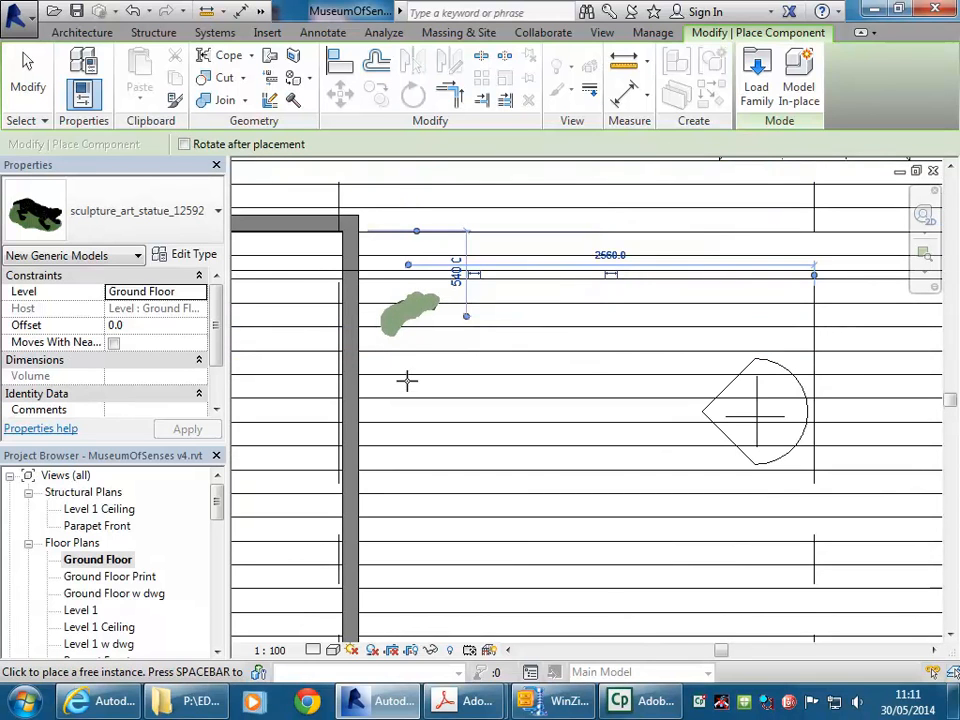
{"action": "left_click", "coordinate": [405, 330]}
Start loading another family and browse from Revit Library back to the Extra Revit Families folder in Museum Senses Resources
{"action": "left_click", "coordinate": [756, 92]}
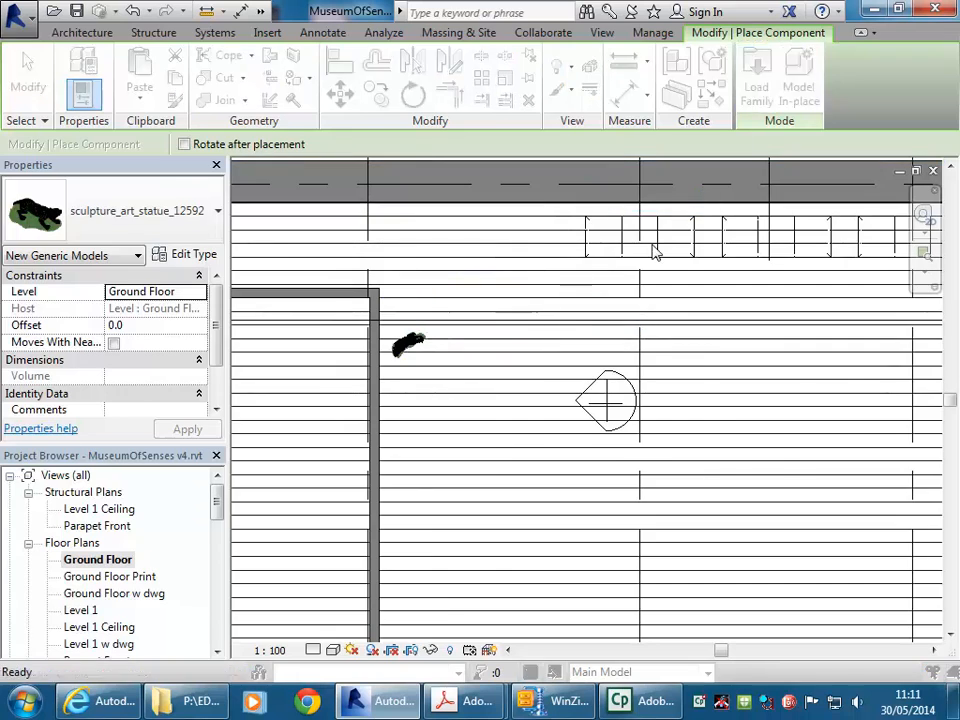
{"action": "left_click", "coordinate": [600, 70]}
{"action": "left_click", "coordinate": [600, 78]}
{"action": "left_click", "coordinate": [66, 555]}
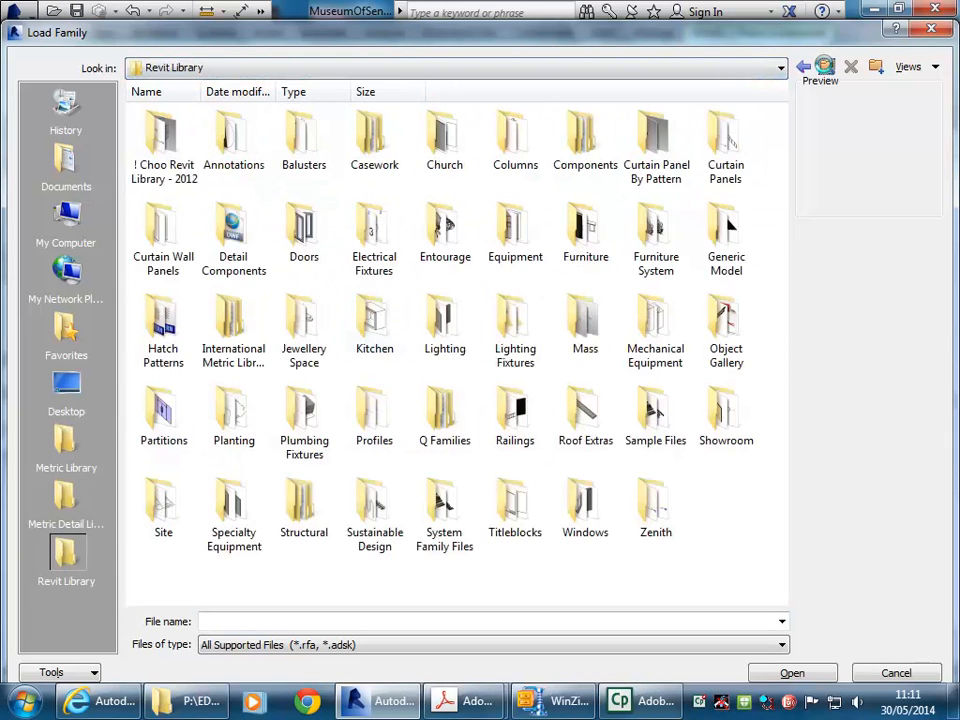
{"action": "left_click", "coordinate": [823, 66]}
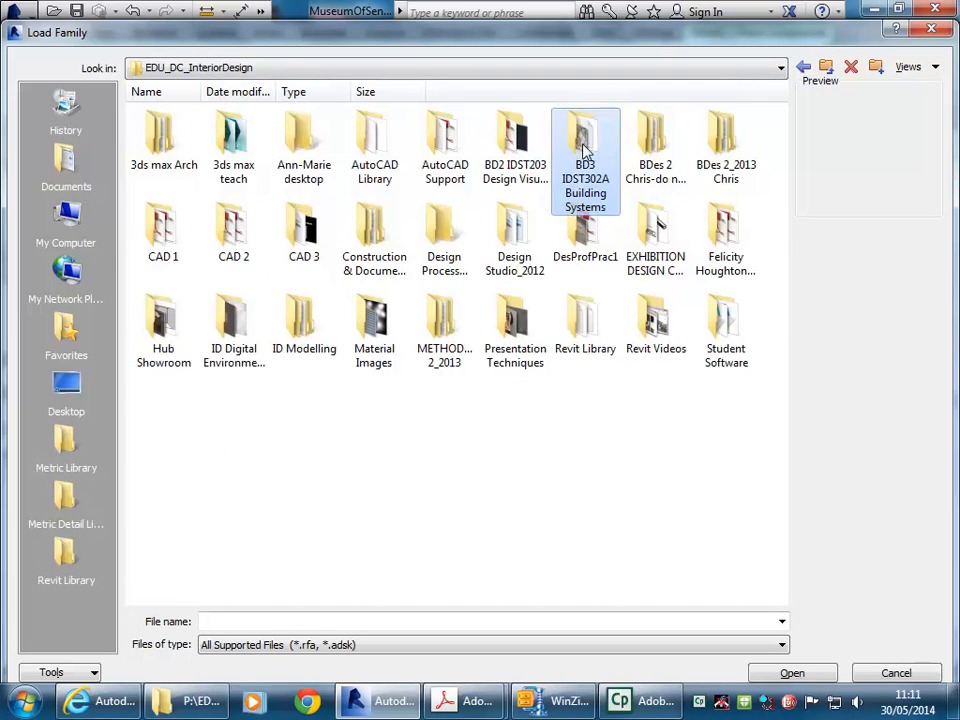
{"action": "double_click", "coordinate": [526, 150]}
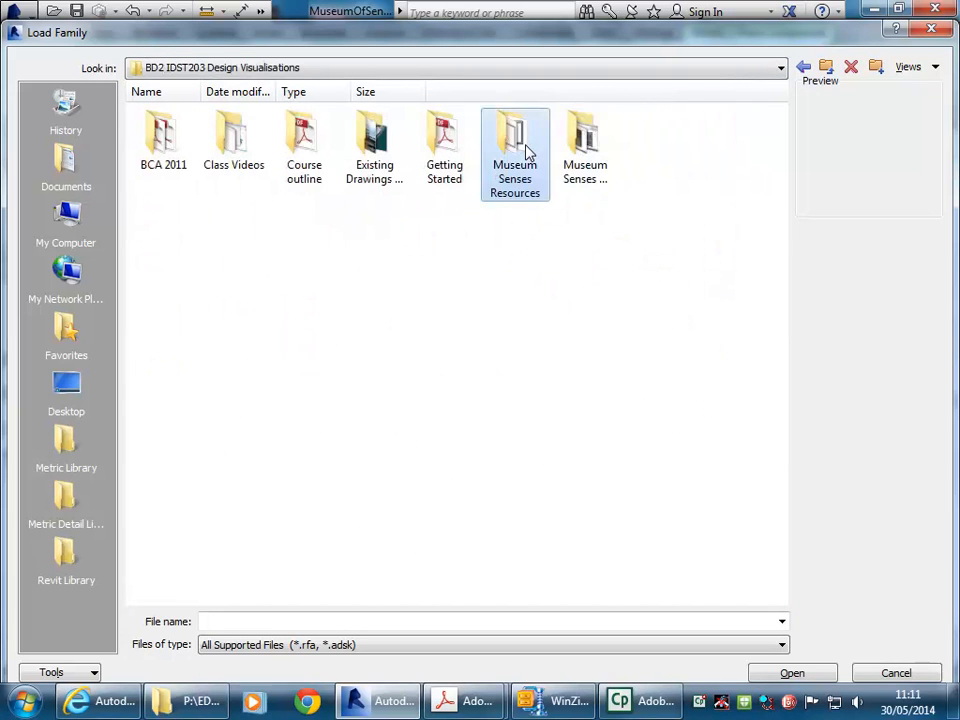
{"action": "double_click", "coordinate": [526, 150]}
{"action": "double_click", "coordinate": [147, 160]}
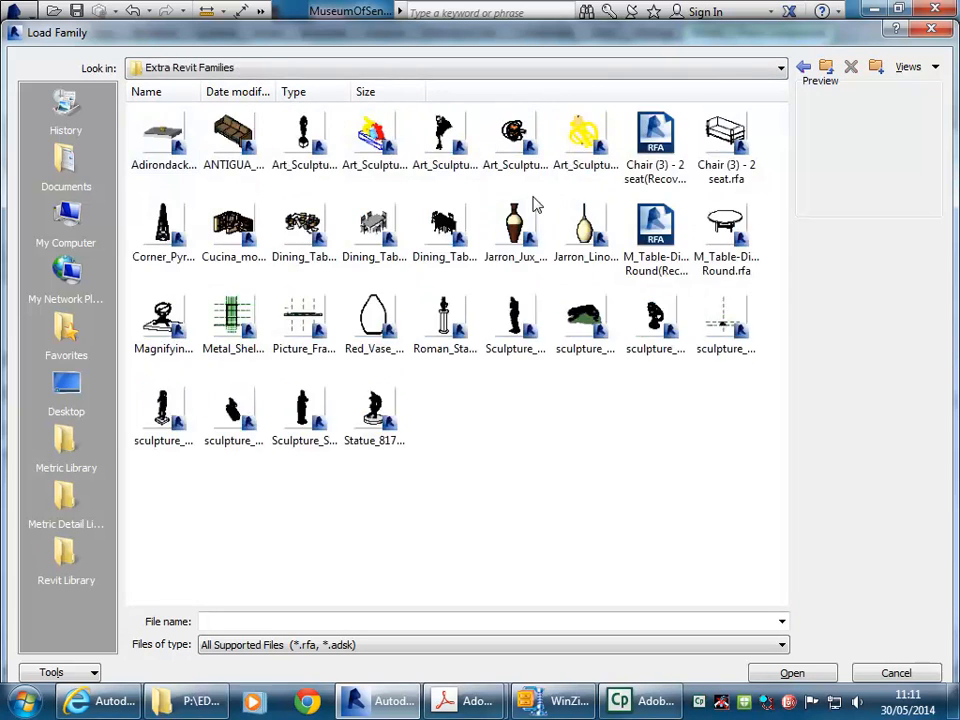
Preview several sculpture and shelf families and load Magnifying_Glass_Sculpture_6371.rfa
{"action": "left_click", "coordinate": [427, 148]}
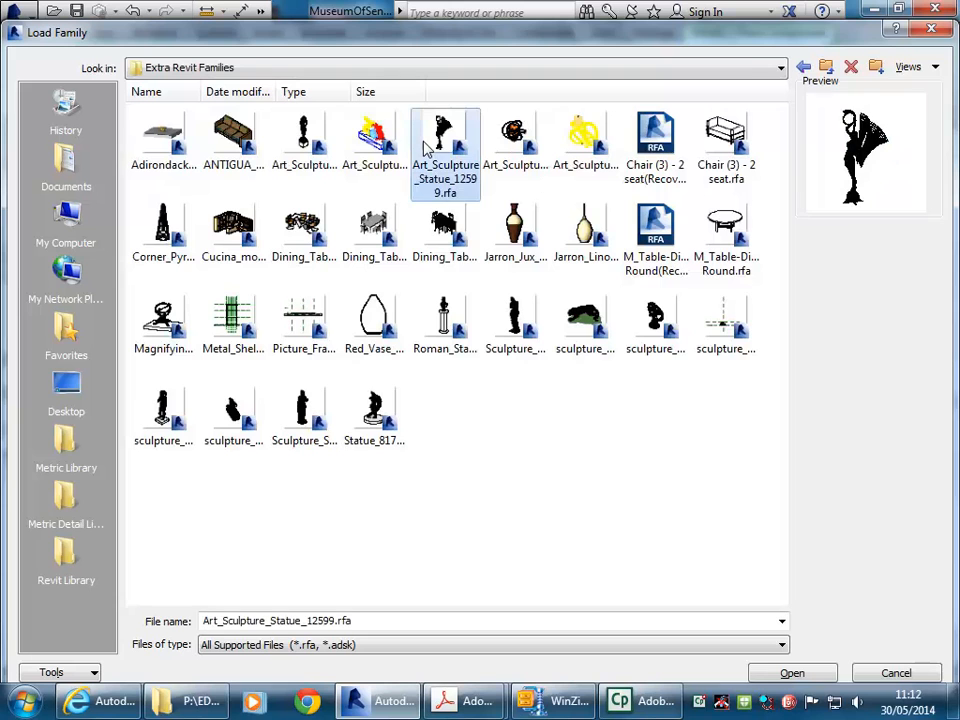
{"action": "left_click", "coordinate": [499, 145]}
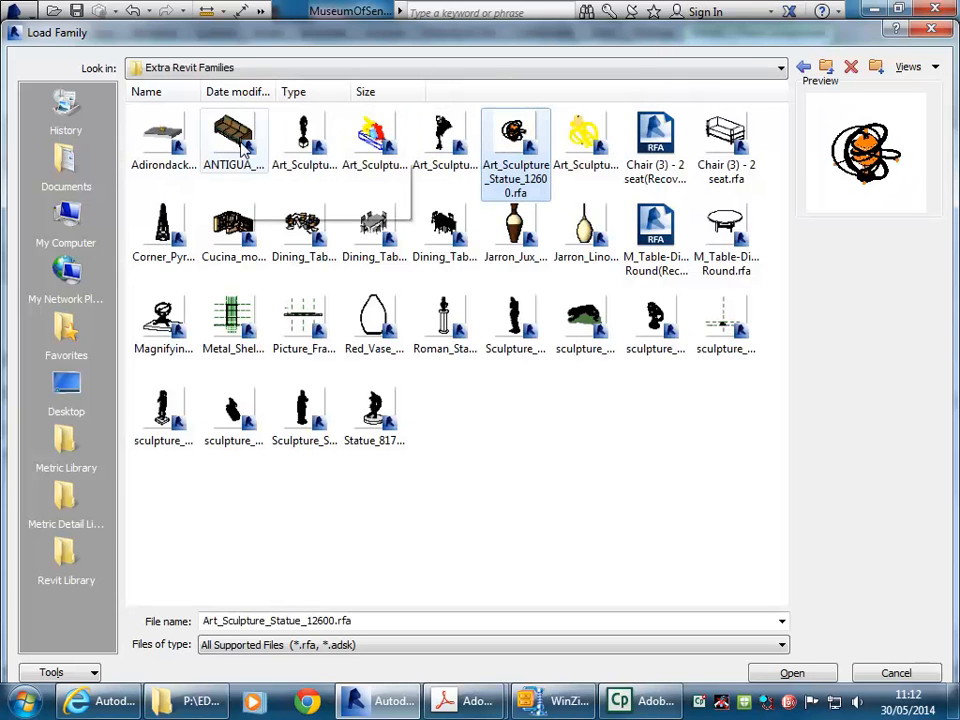
{"action": "left_click", "coordinate": [150, 232]}
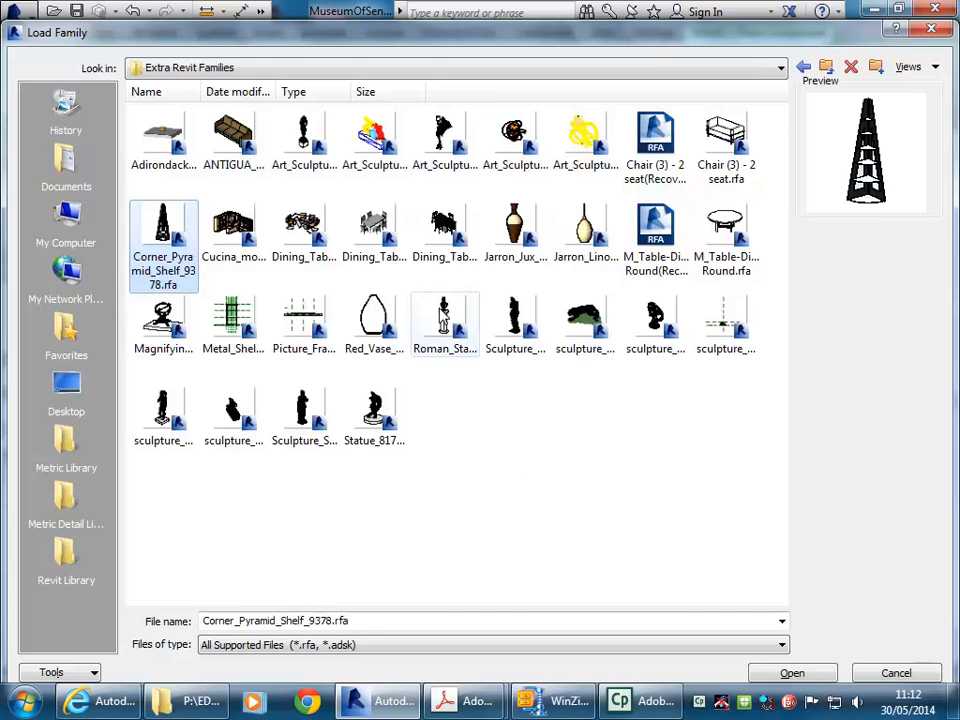
{"action": "left_click", "coordinate": [162, 325]}
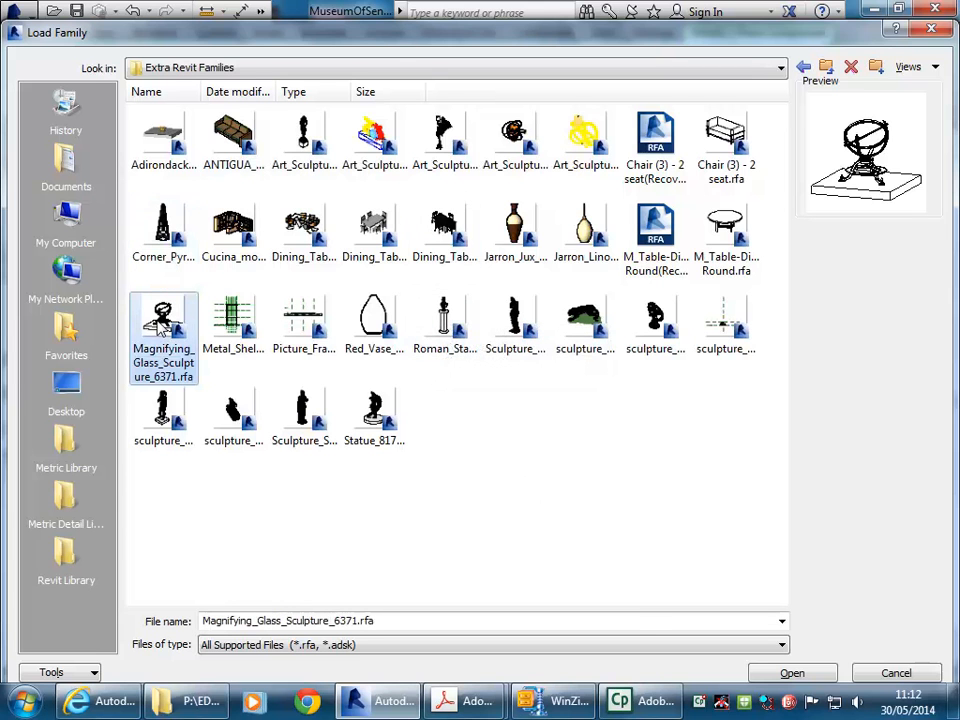
{"action": "double_click", "coordinate": [163, 328]}
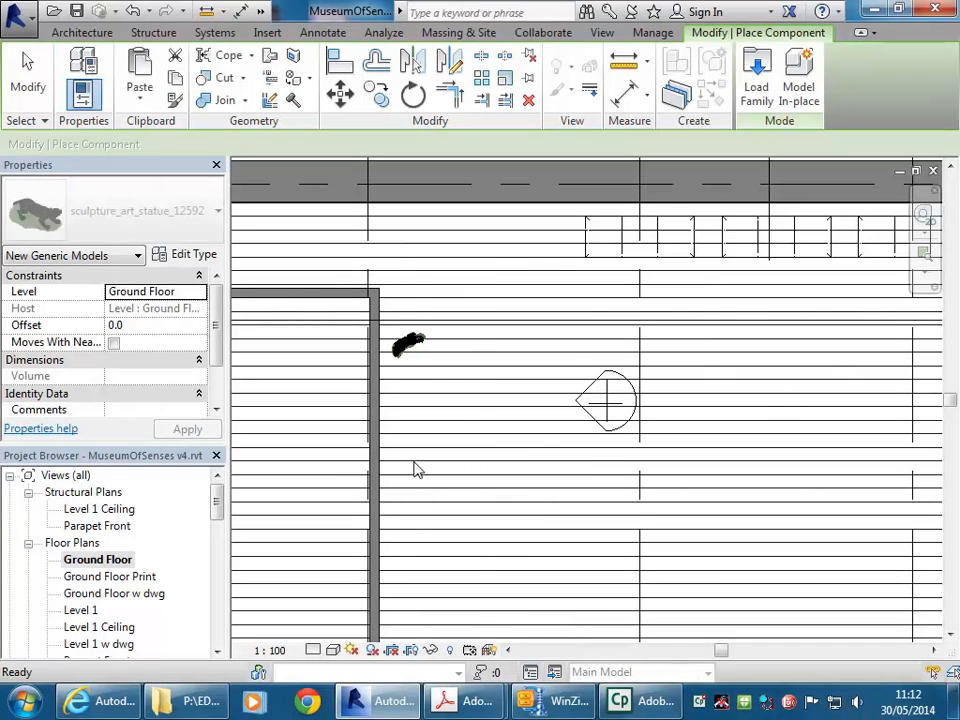
Place the magnifying glass sculpture outside the partition wall, 1000 mm from its face and 1700 mm above its lower corner
{"action": "middle_click_drag", "start_coordinate": [495, 467], "coordinate": [463, 499]}
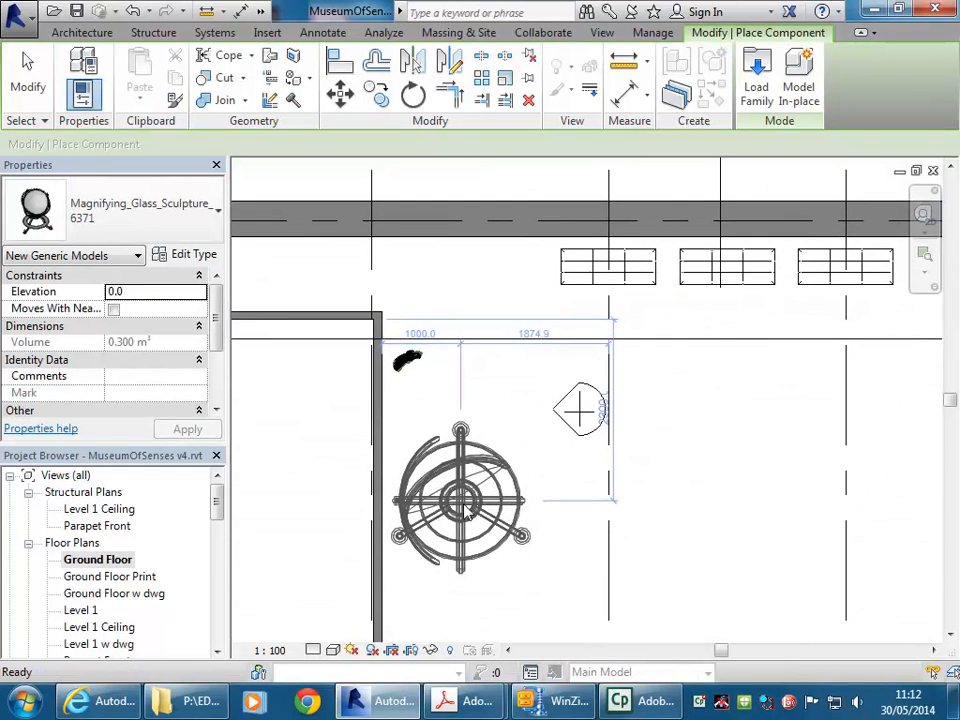
{"action": "scroll", "coordinate": [457, 526], "scroll_direction": "down", "scroll_amount": 2}
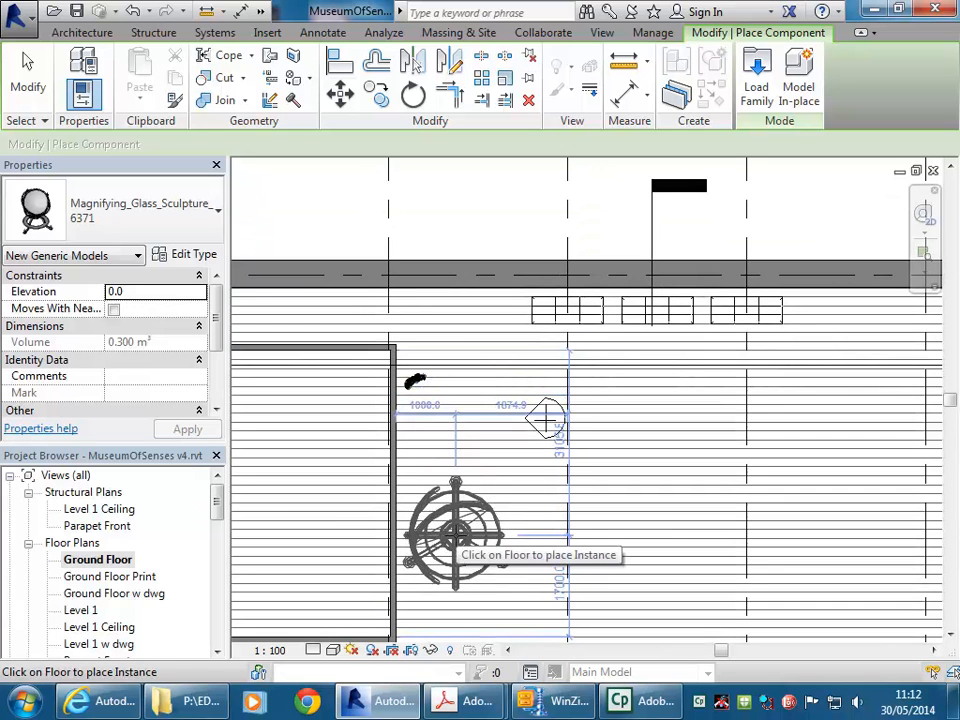
{"action": "left_click", "coordinate": [544, 420]}
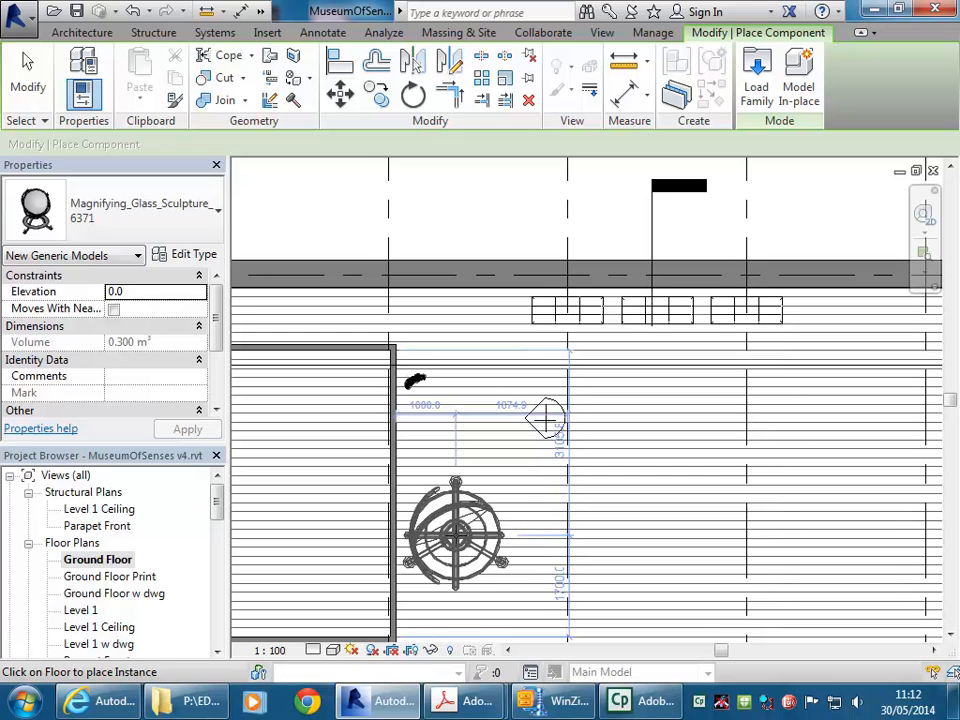
{"action": "left_click", "coordinate": [455, 534]}
{"action": "key", "text": "Escape"}
{"action": "middle_click_drag", "start_coordinate": [438, 478], "coordinate": [425, 436]}
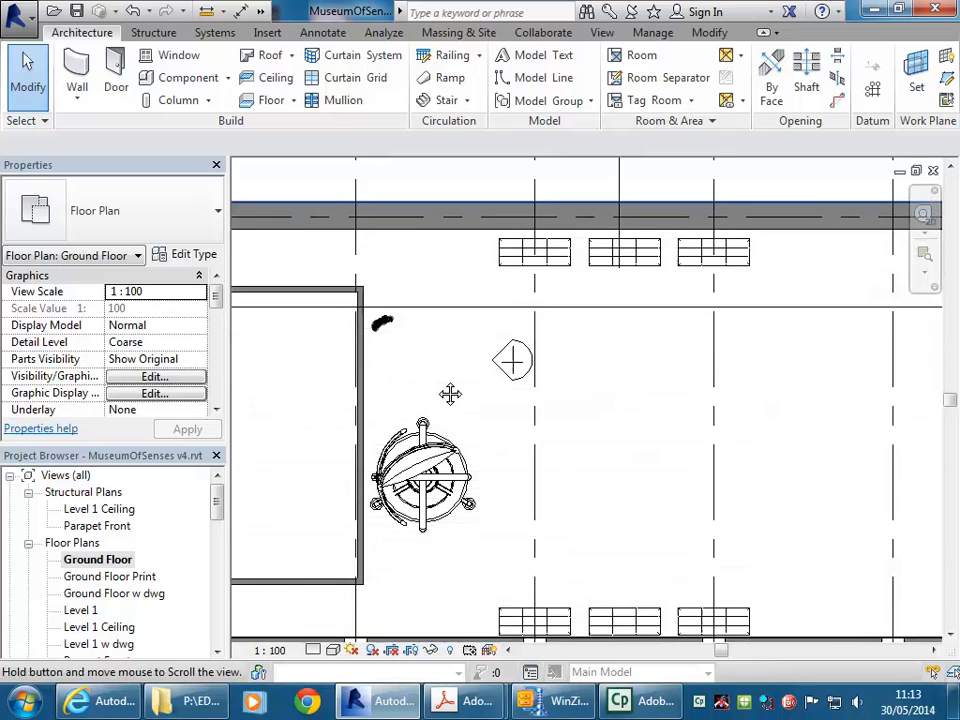
Rotate the female visitor figure 90 degrees in the ground floor plan
{"action": "left_click", "coordinate": [508, 357]}
{"action": "scroll", "coordinate": [520, 355], "scroll_direction": "up", "scroll_amount": 2}
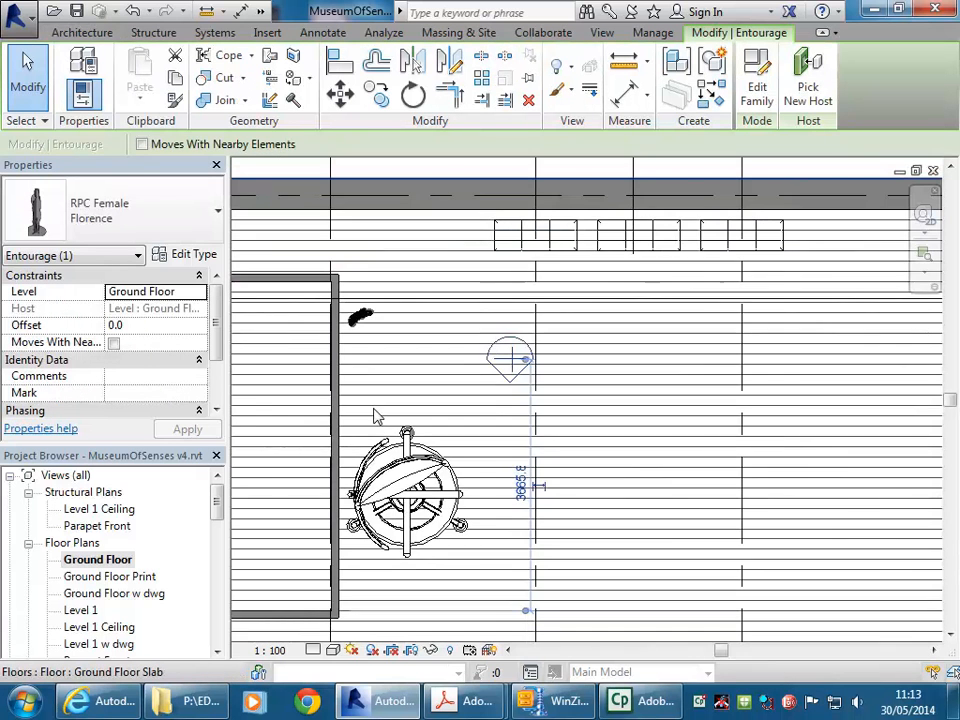
{"action": "key", "text": "Escape"}
Open 3D View 5 and set its visual style to Realistic
{"action": "left_click_drag", "start_coordinate": [215, 508], "coordinate": [216, 572]}
{"action": "double_click", "coordinate": [99, 576]}
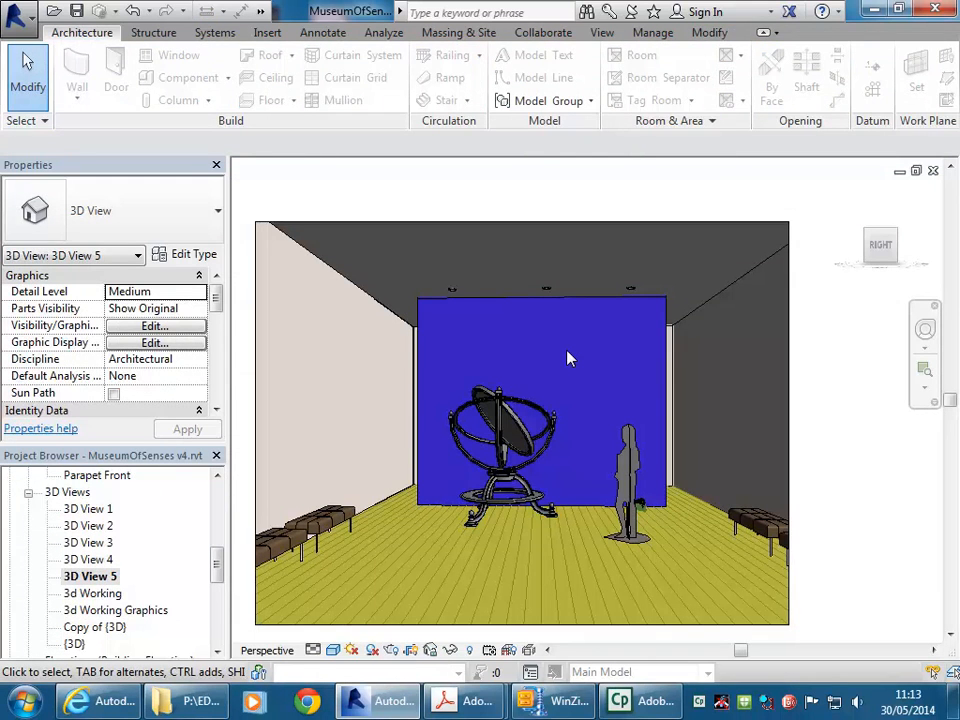
{"action": "left_click", "coordinate": [334, 649]}
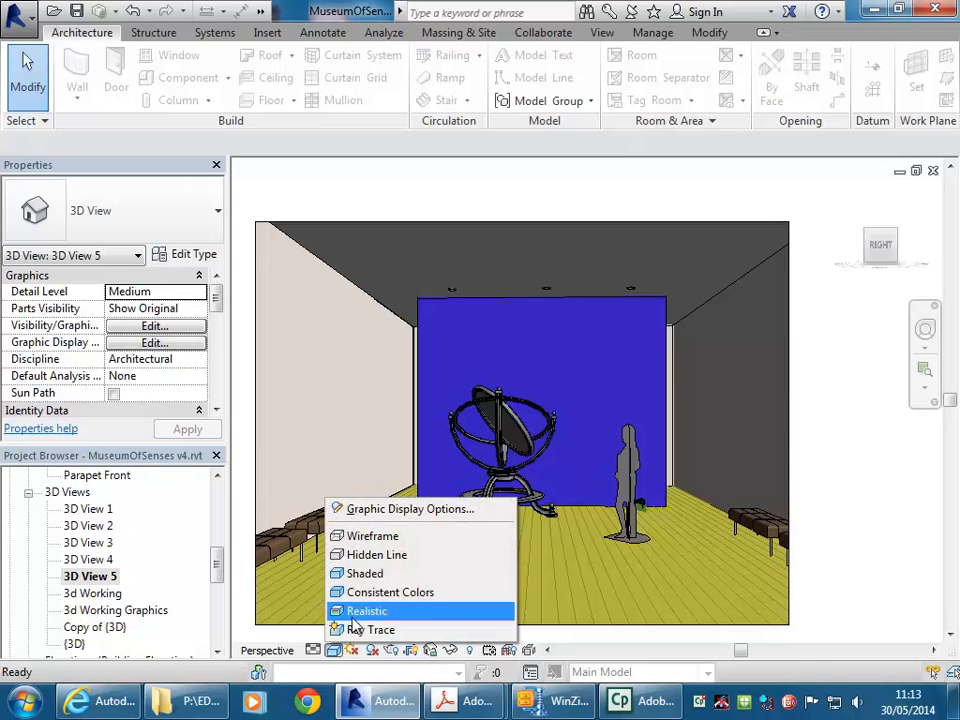
{"action": "left_click", "coordinate": [352, 614]}
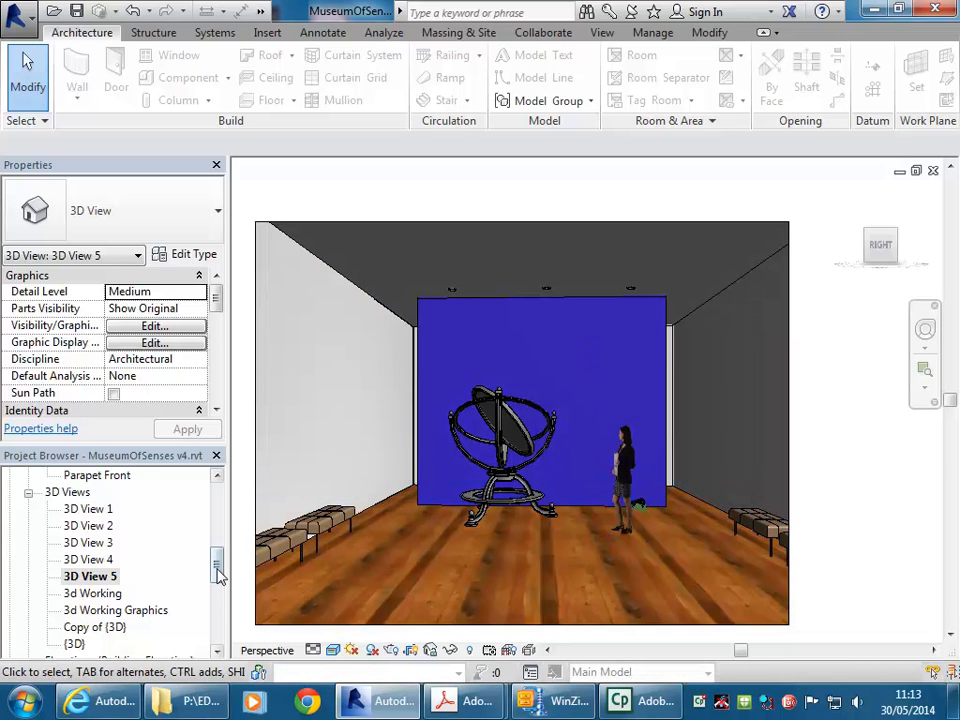
In the Ground Floor plan, copy the female figure twice to form a diagonal row leading away from the partition wall
{"action": "left_click_drag", "start_coordinate": [215, 561], "coordinate": [218, 505]}
{"action": "double_click", "coordinate": [91, 561]}
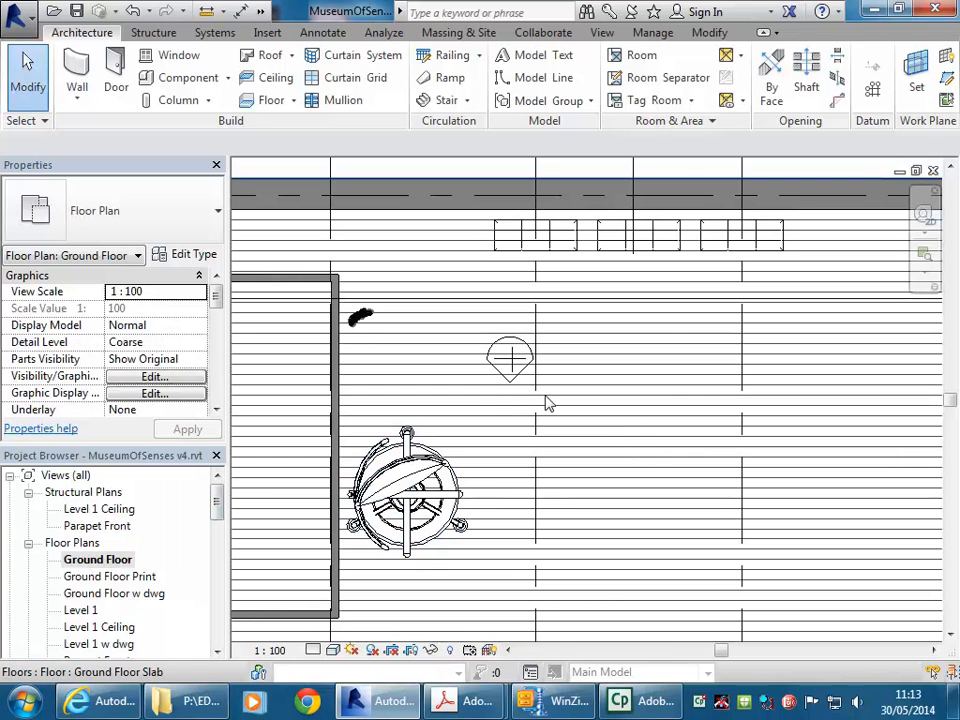
{"action": "left_click", "coordinate": [510, 358]}
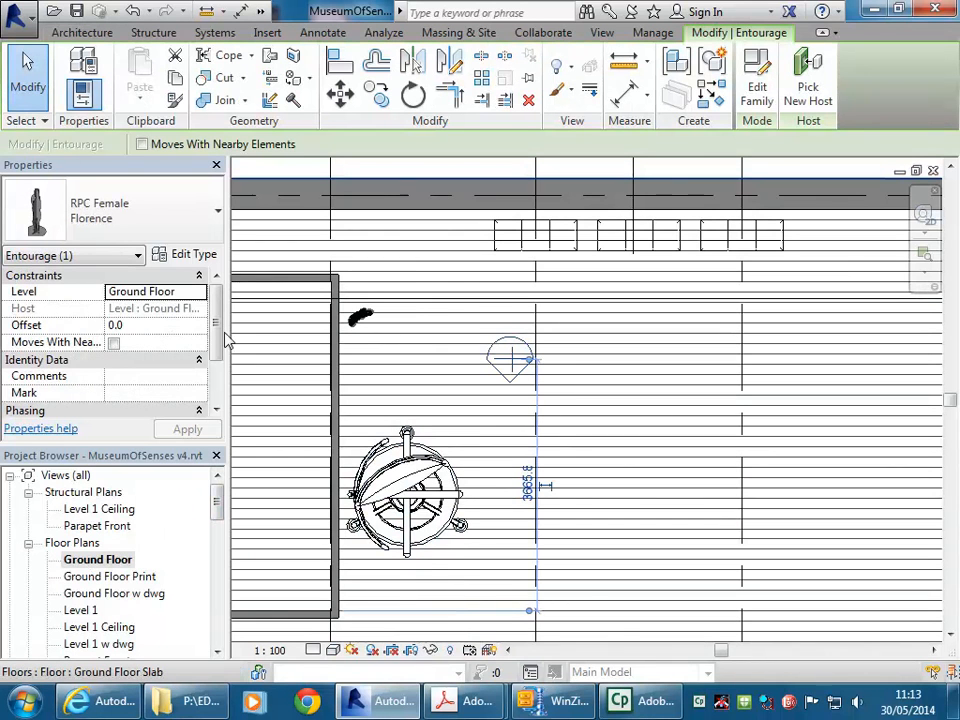
{"action": "left_click", "coordinate": [376, 93]}
{"action": "left_click", "coordinate": [510, 360]}
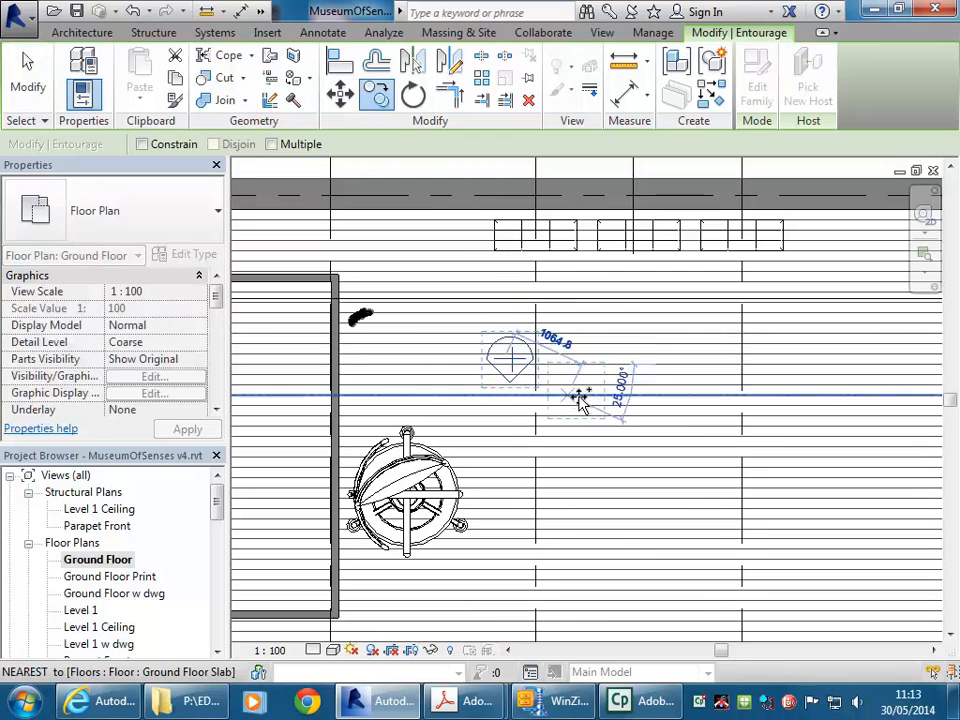
{"action": "left_click", "coordinate": [620, 340]}
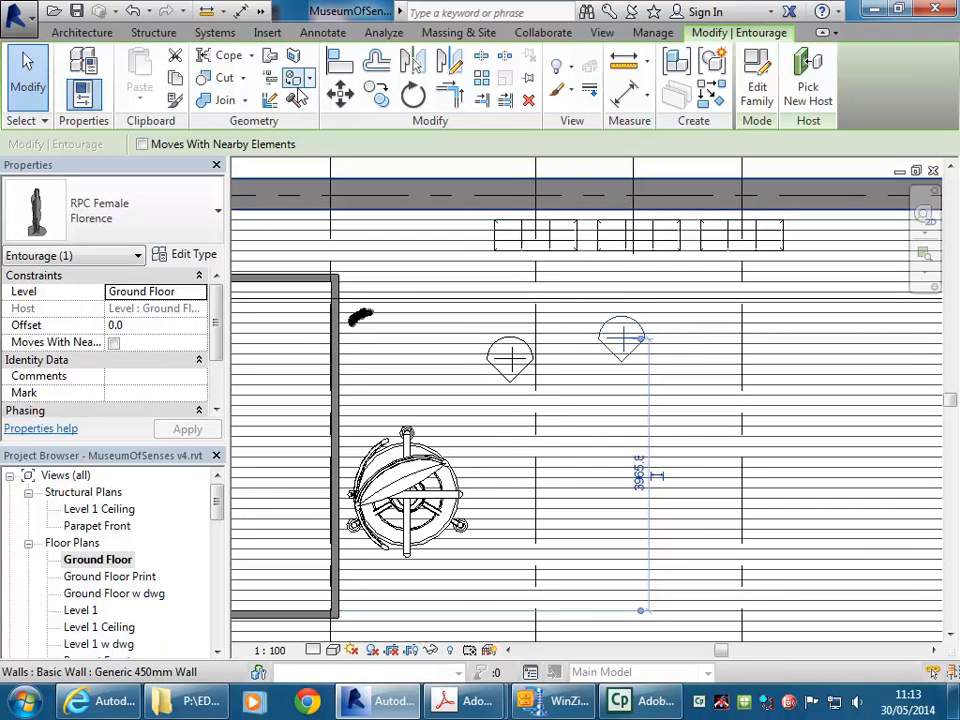
{"action": "left_click", "coordinate": [376, 93]}
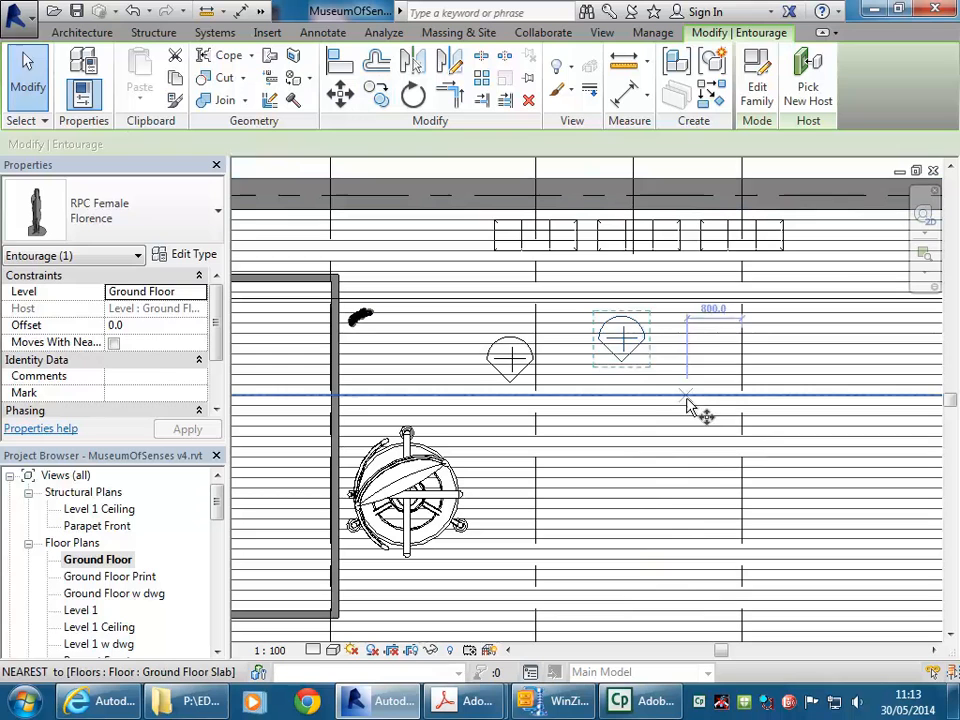
{"action": "left_click", "coordinate": [625, 348]}
{"action": "left_click", "coordinate": [720, 316]}
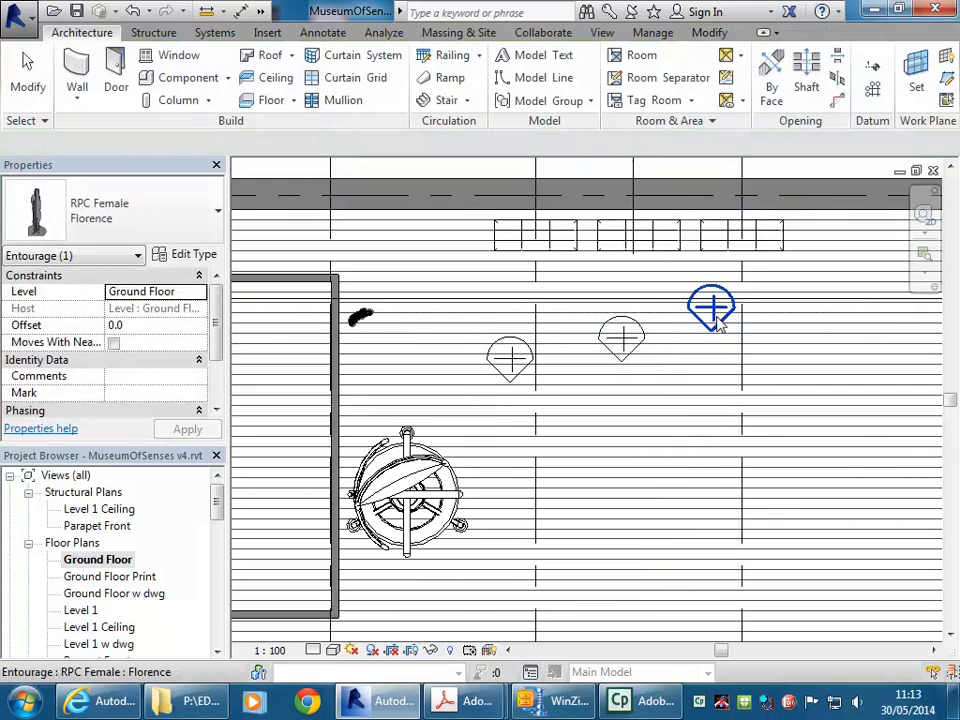
Change the farthest copied figure to the RPC Female type Cathy and the middle one to YinYin
{"action": "left_click", "coordinate": [716, 314]}
{"action": "left_click", "coordinate": [145, 222]}
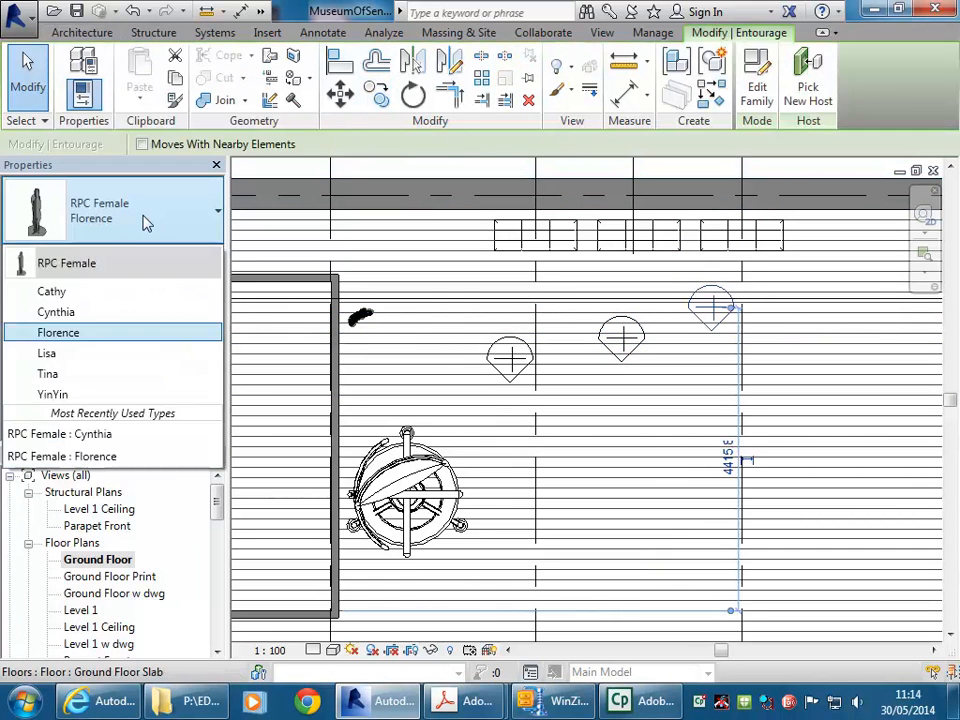
{"action": "left_click", "coordinate": [70, 292]}
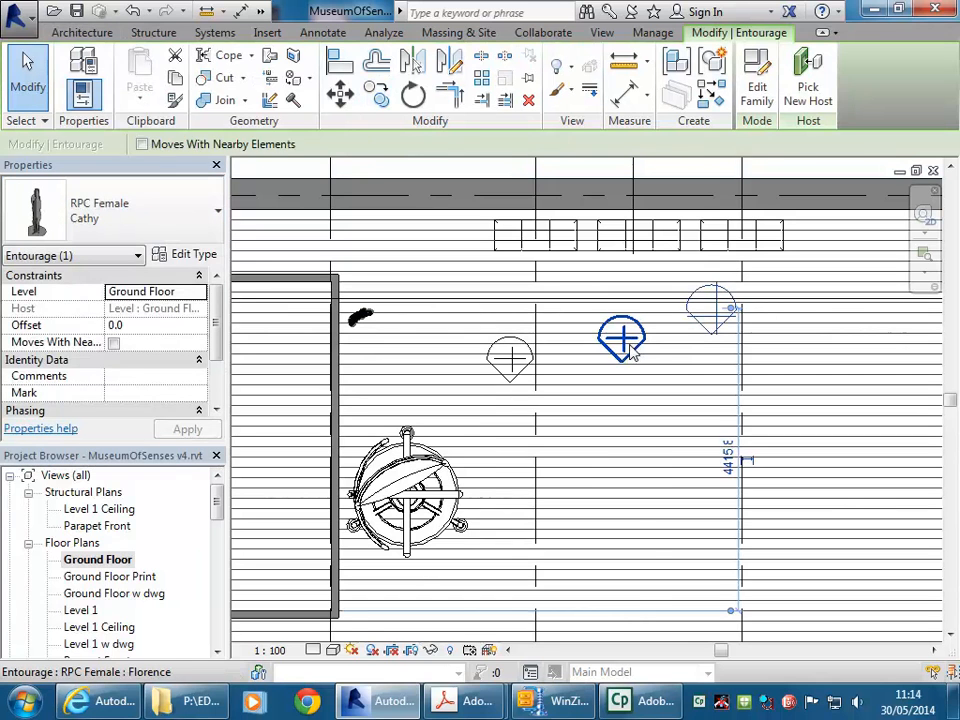
{"action": "left_click", "coordinate": [620, 335]}
{"action": "left_click", "coordinate": [128, 223]}
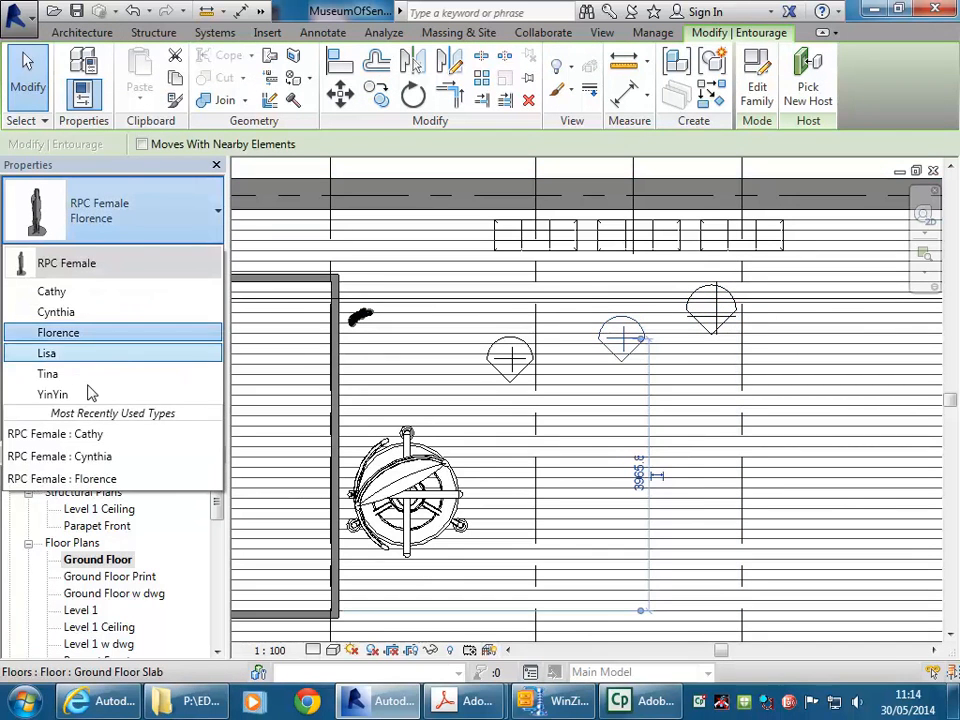
{"action": "key", "text": "Escape"}
{"action": "key", "text": "Escape"}
Render 3D View 5 at Draft quality with the Interior: Artificial only scheme to check the figures, and close the rendering settings
{"action": "scroll", "coordinate": [100, 649], "scroll_direction": "down", "scroll_amount": 5}
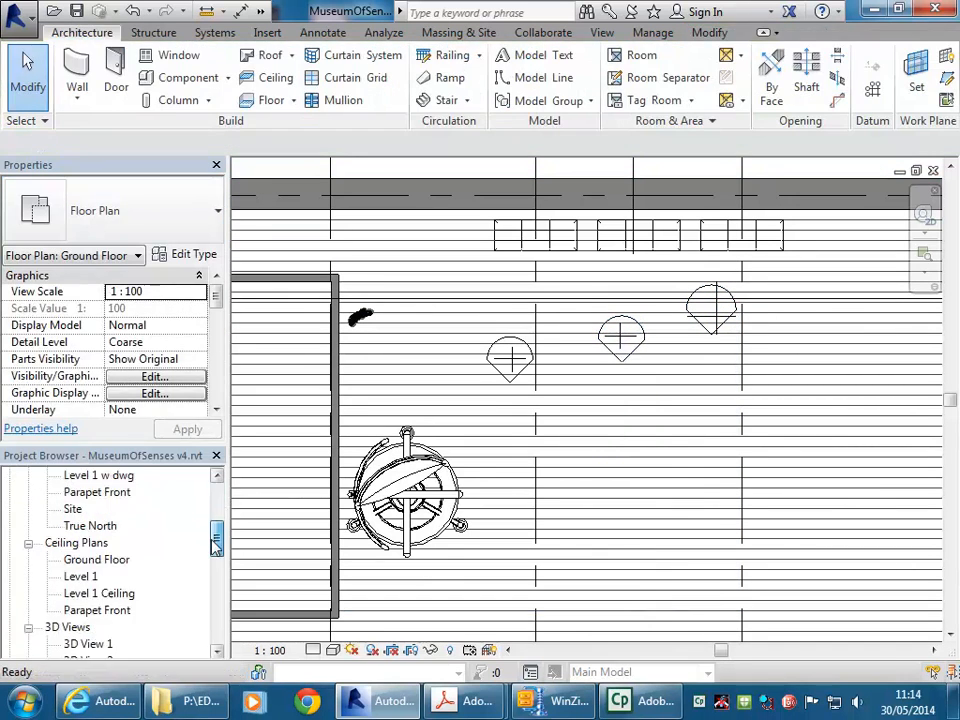
{"action": "left_click", "coordinate": [99, 647]}
{"action": "scroll", "coordinate": [96, 653], "scroll_direction": "down", "scroll_amount": 1}
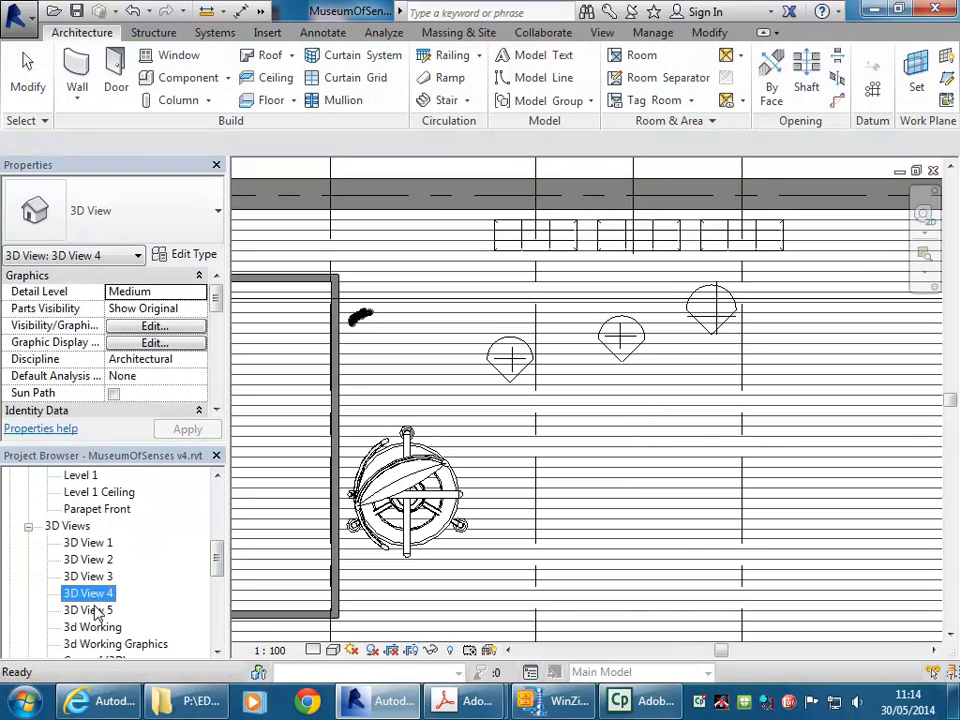
{"action": "double_click", "coordinate": [90, 608]}
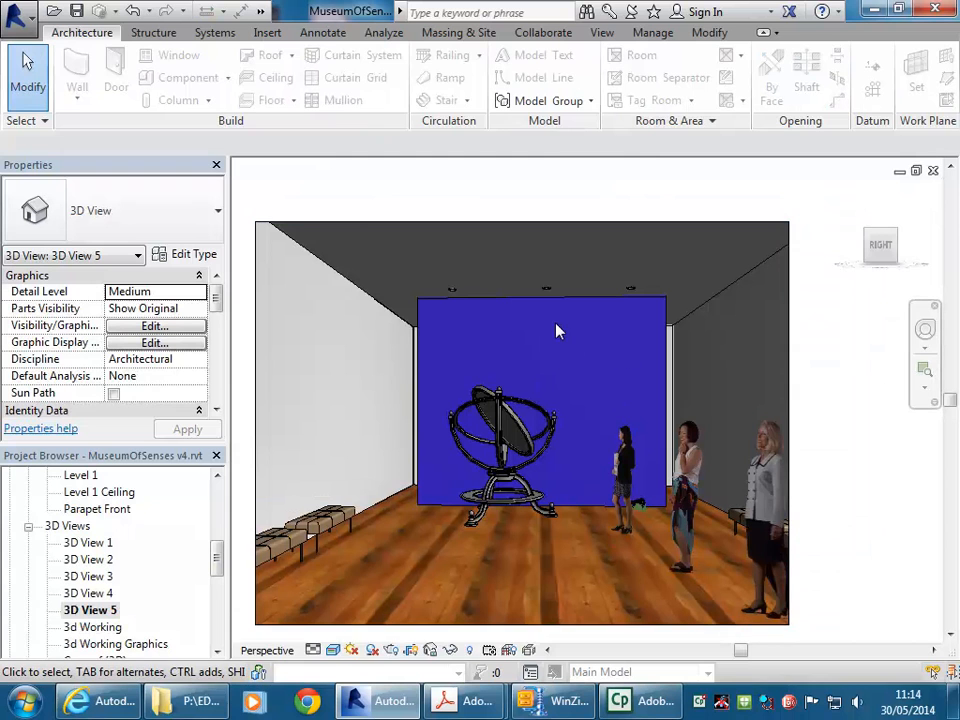
{"action": "left_click", "coordinate": [391, 650]}
{"action": "left_click", "coordinate": [56, 49]}
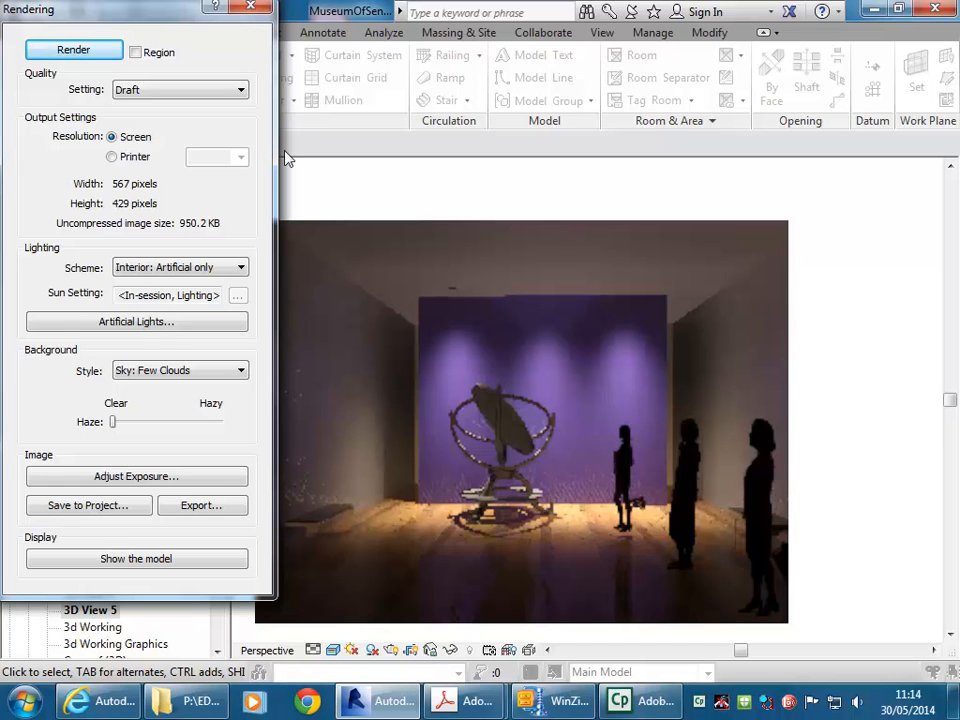
{"action": "left_click", "coordinate": [256, 7]}
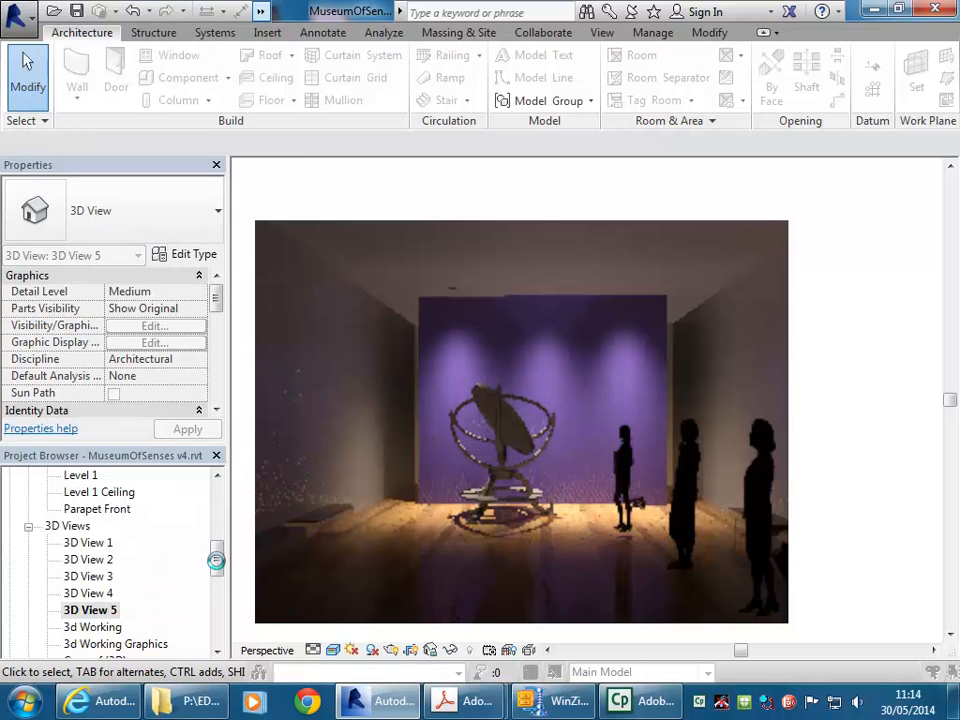
Open the Ground Floor ceiling plan at the area in front of the partition wall
{"action": "mouse_move", "coordinate": [216, 563]}
{"action": "left_mouse_down"}
{"action": "mouse_move", "coordinate": [219, 513]}
{"action": "mouse_move", "coordinate": [217, 556]}
{"action": "left_mouse_up"}
{"action": "double_click", "coordinate": [107, 492]}
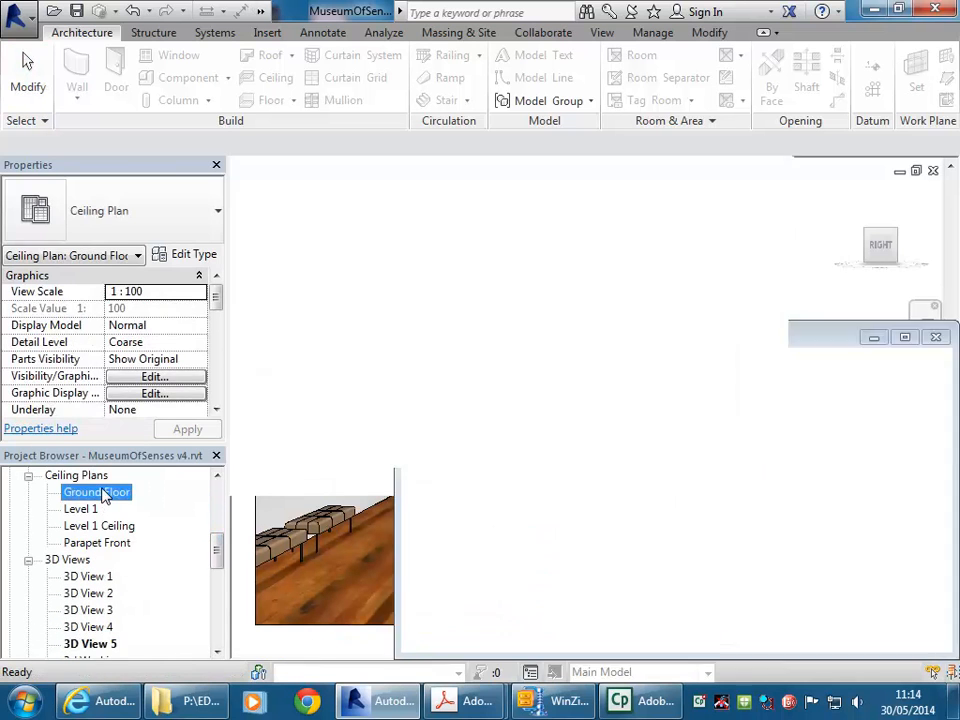
{"action": "scroll", "coordinate": [531, 448], "scroll_direction": "down", "scroll_amount": 2}
{"action": "middle_click_drag", "start_coordinate": [531, 448], "coordinate": [407, 448]}
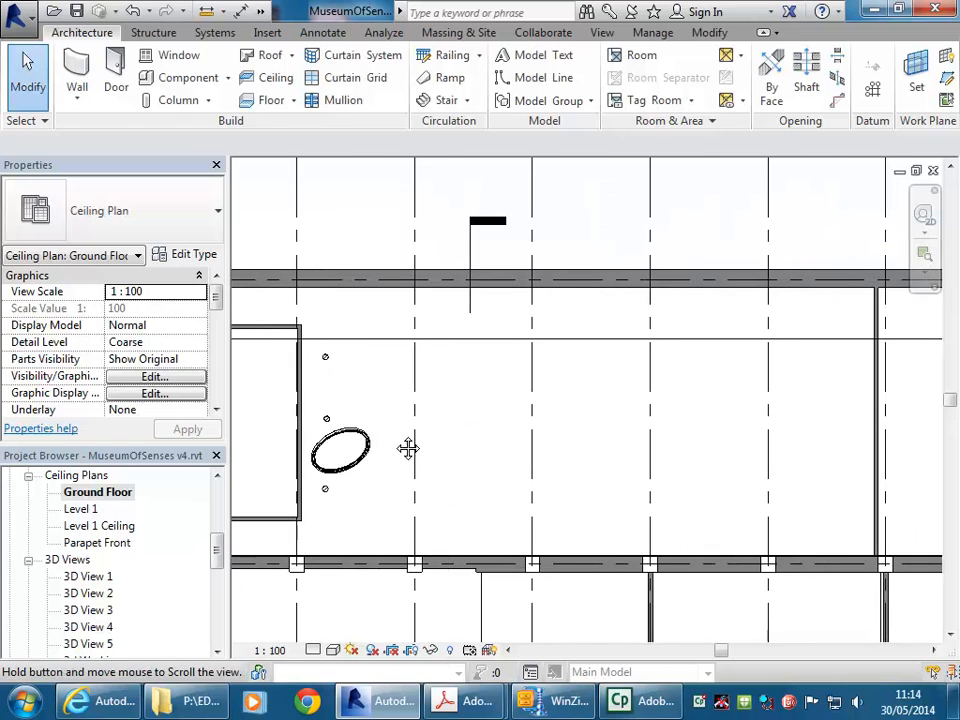
{"action": "left_click", "coordinate": [474, 430]}
{"action": "key", "text": "Escape"}
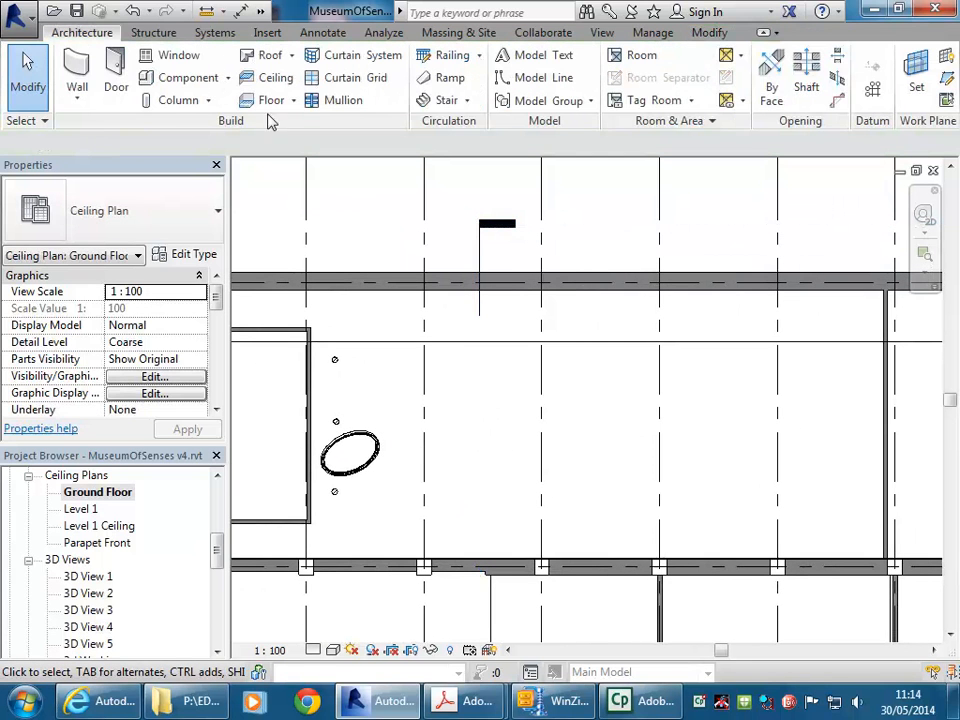
Place three Downlight - Recessed Can Glow 152mm Incandescent - 277V fixtures in a row parallel to the partition wall, 1300 mm from the grid line
{"action": "left_click", "coordinate": [210, 78]}
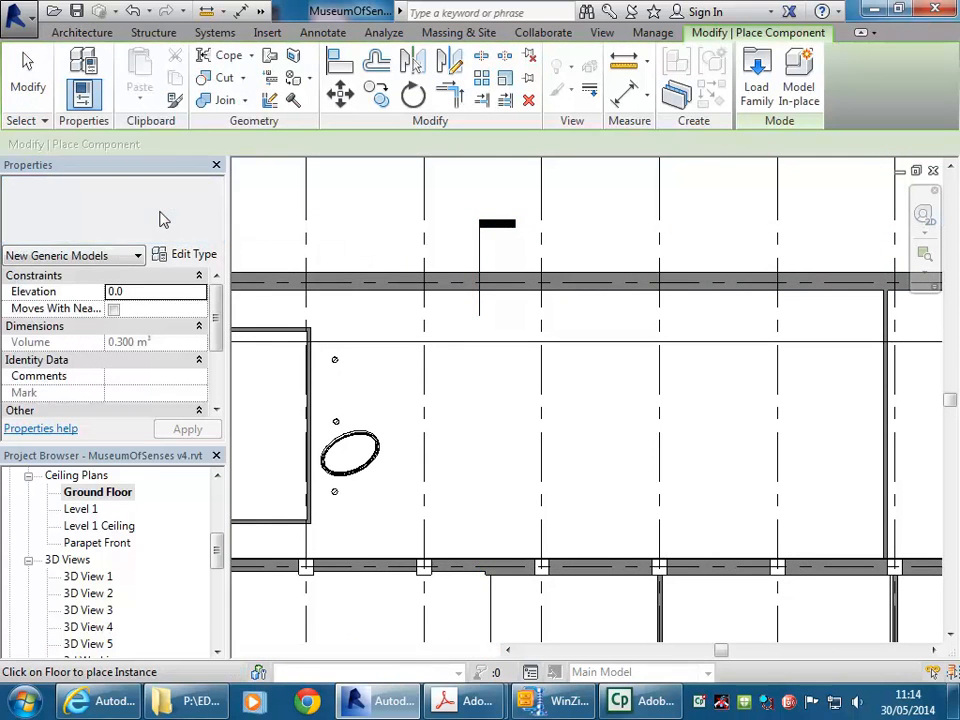
{"action": "left_click", "coordinate": [163, 219]}
{"action": "mouse_move", "coordinate": [312, 328]}
{"action": "left_mouse_down"}
{"action": "mouse_move", "coordinate": [313, 255]}
{"action": "mouse_move", "coordinate": [315, 420]}
{"action": "mouse_move", "coordinate": [320, 262]}
{"action": "mouse_move", "coordinate": [322, 292]}
{"action": "left_mouse_up"}
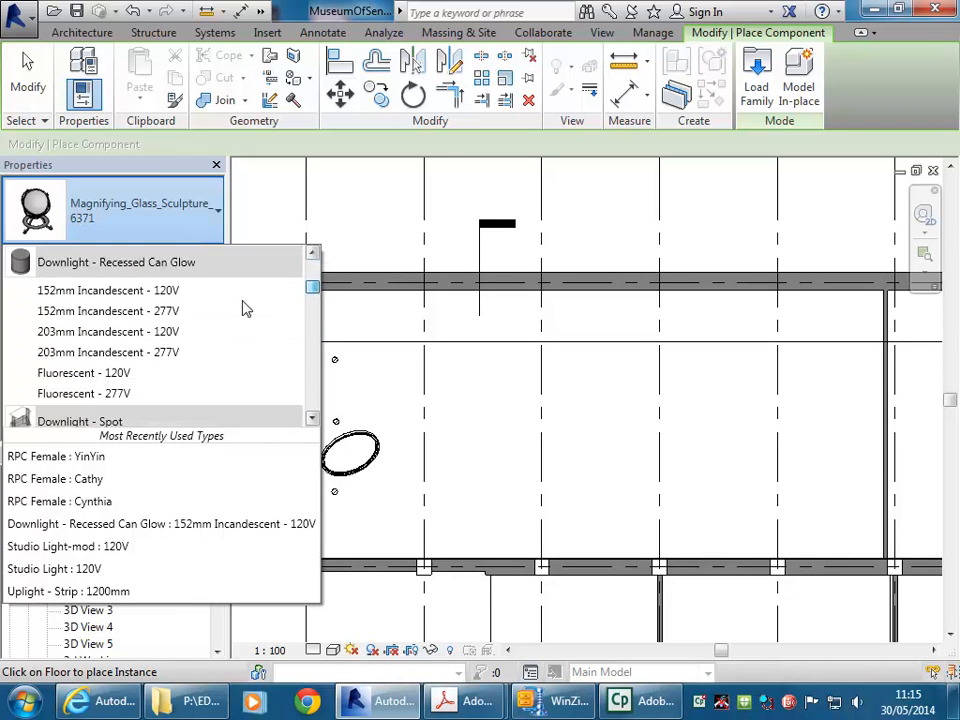
{"action": "left_click", "coordinate": [121, 313]}
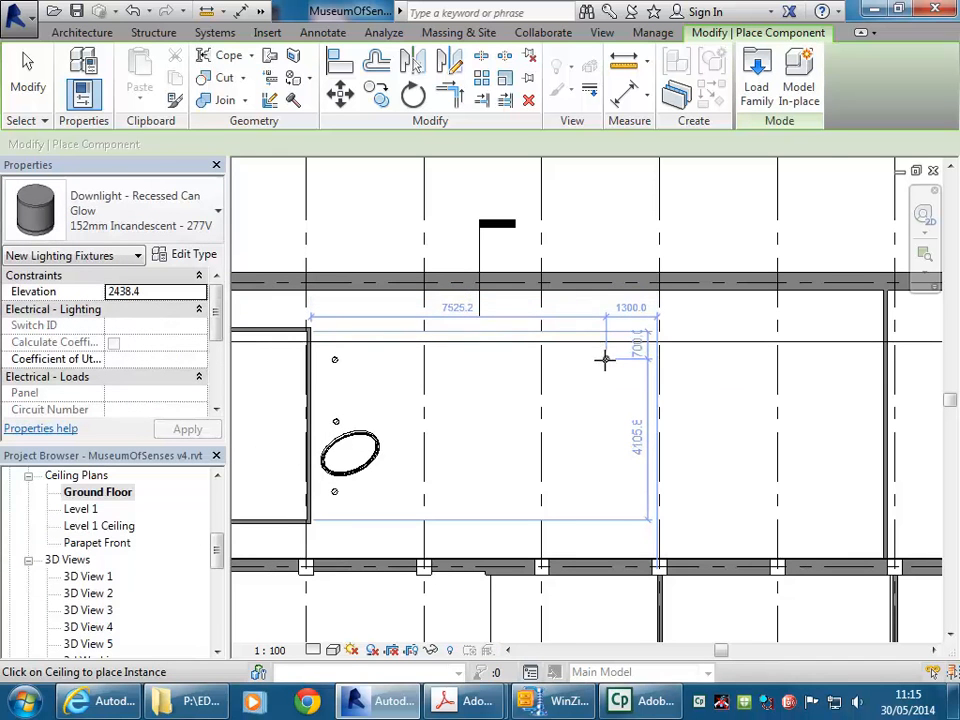
{"action": "left_click", "coordinate": [604, 360]}
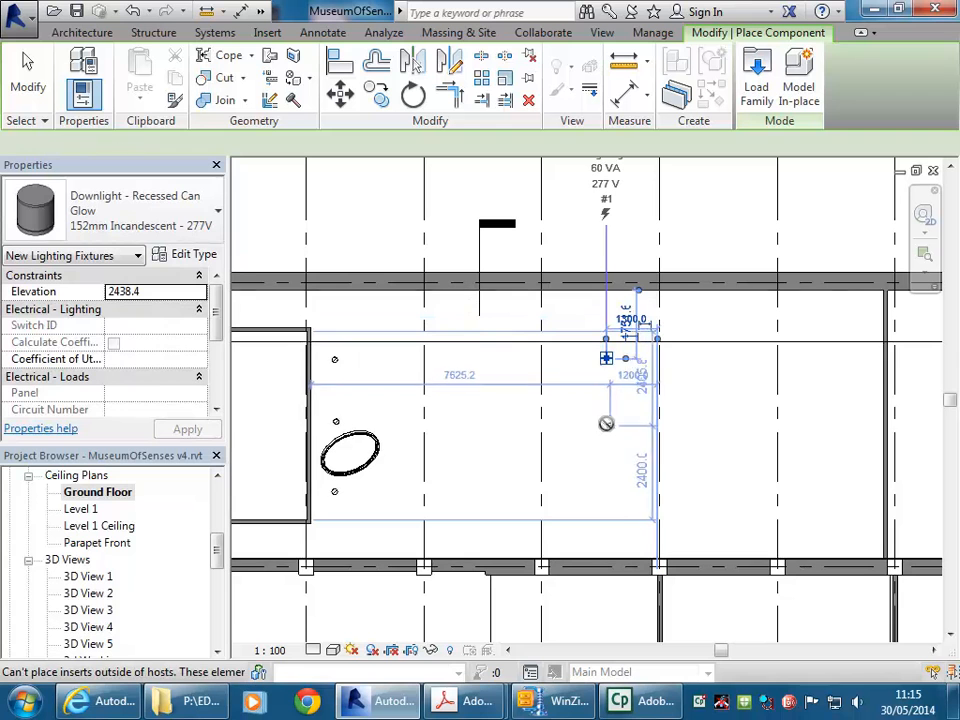
{"action": "left_click", "coordinate": [607, 490]}
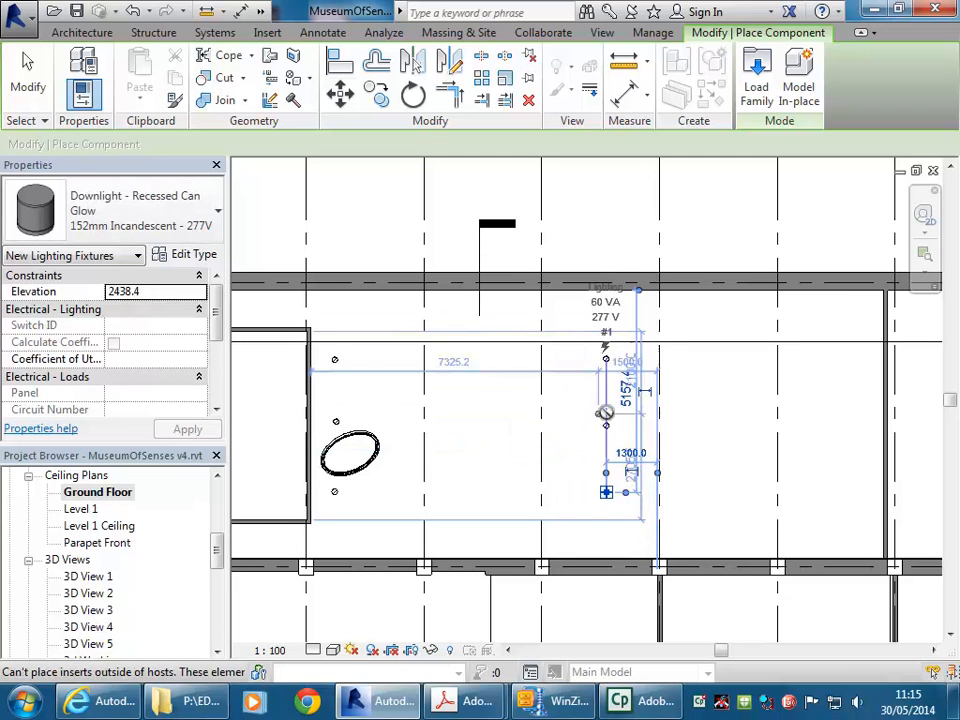
{"action": "middle_click_drag", "start_coordinate": [732, 382], "coordinate": [721, 385]}
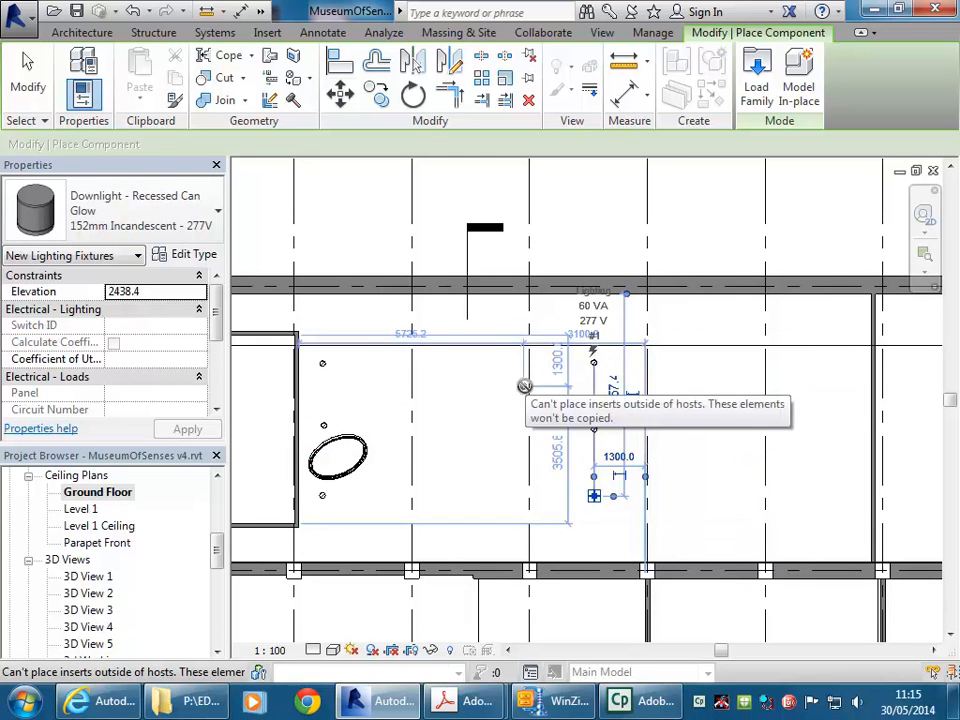
{"action": "key", "text": "Escape"}
Return to 3D View 5 and render it again at Draft quality with the added downlights
{"action": "left_click_drag", "start_coordinate": [216, 553], "coordinate": [222, 590]}
{"action": "double_click", "coordinate": [75, 508]}
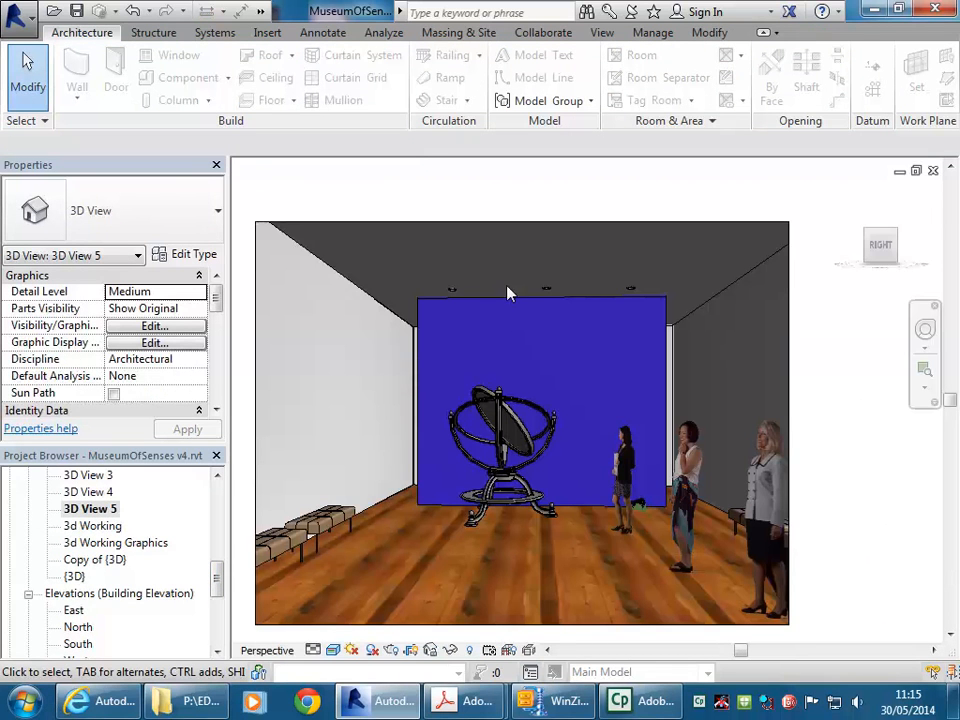
{"action": "left_click", "coordinate": [391, 650]}
{"action": "left_click", "coordinate": [38, 54]}
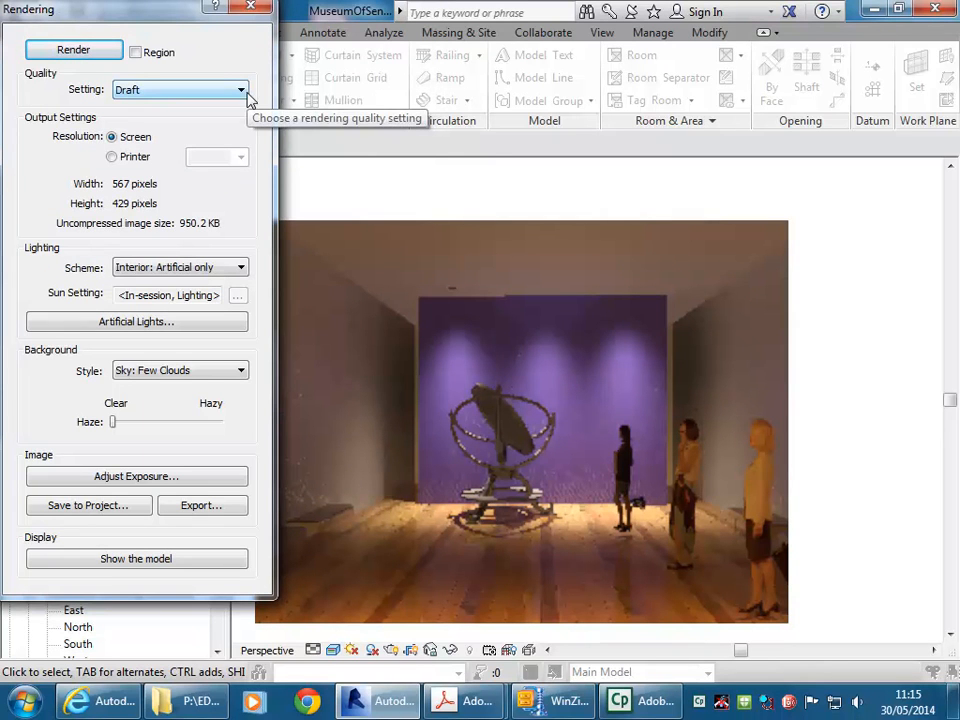
Set the rendering quality to Medium with the output resolution at Screen
{"action": "left_click", "coordinate": [184, 91]}
{"action": "left_click", "coordinate": [150, 131]}
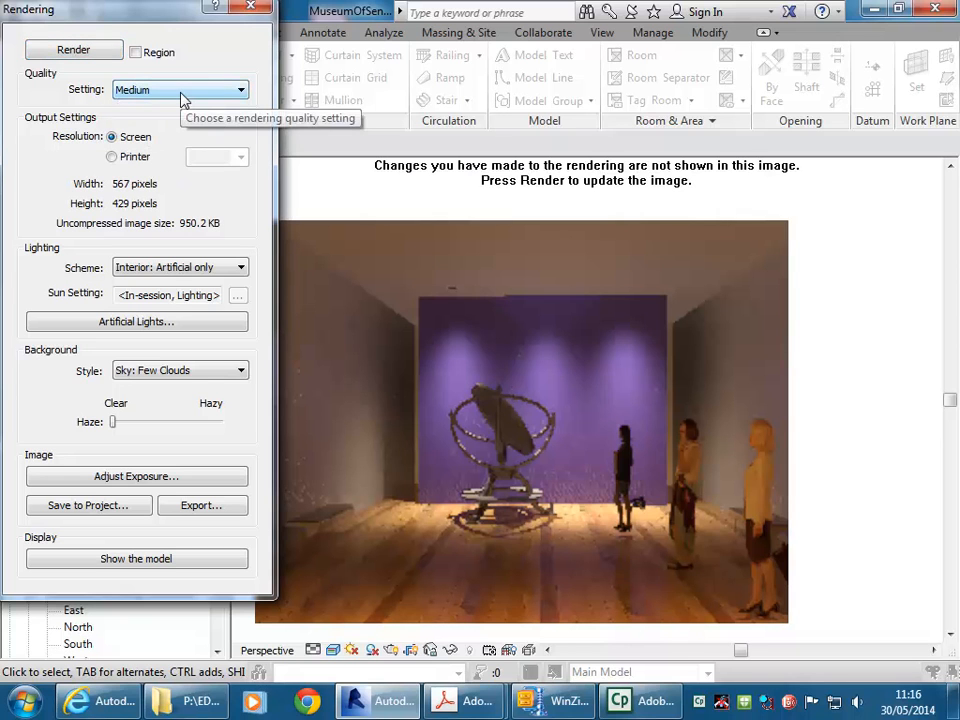
{"action": "left_click", "coordinate": [120, 139]}
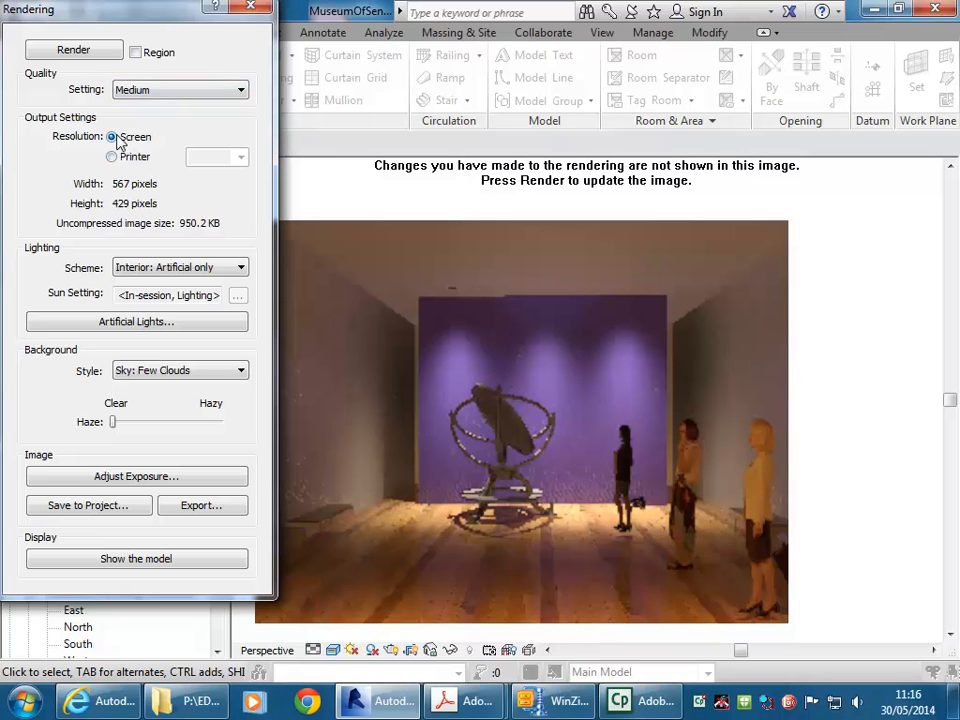
Set the rendering quality to High and switch the output resolution to Printer at 150 DPI
{"action": "left_click", "coordinate": [170, 91]}
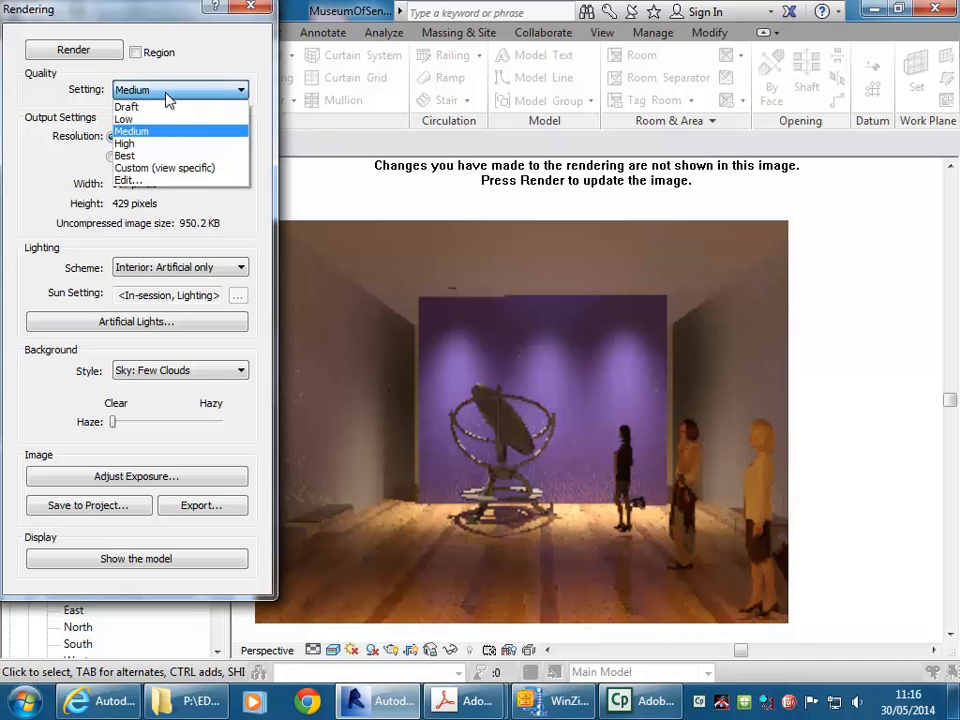
{"action": "left_click", "coordinate": [130, 144]}
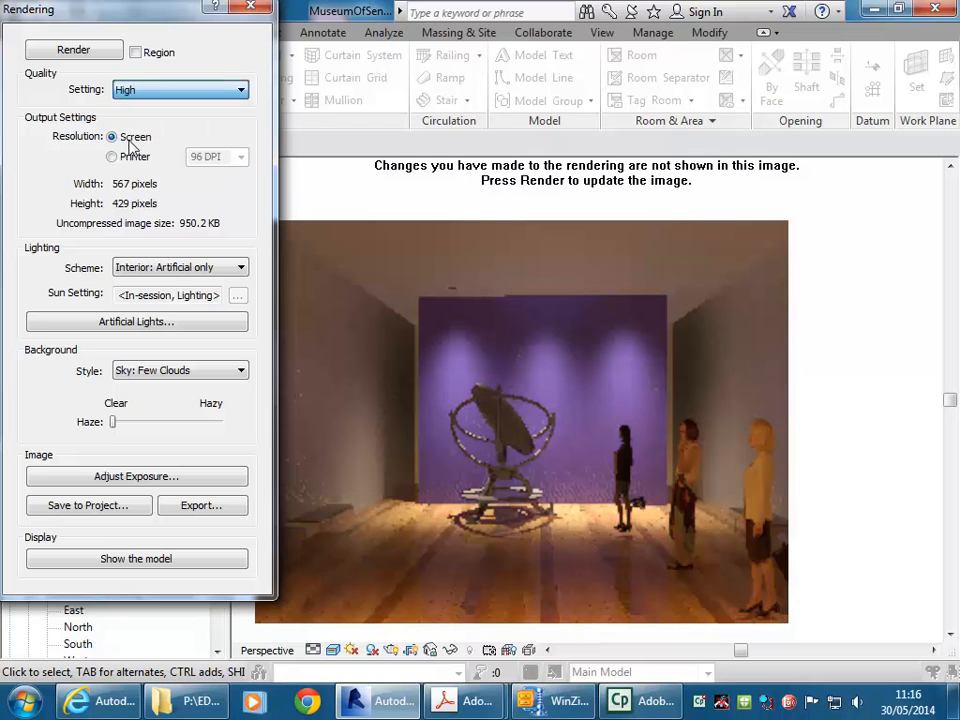
{"action": "left_click", "coordinate": [112, 157]}
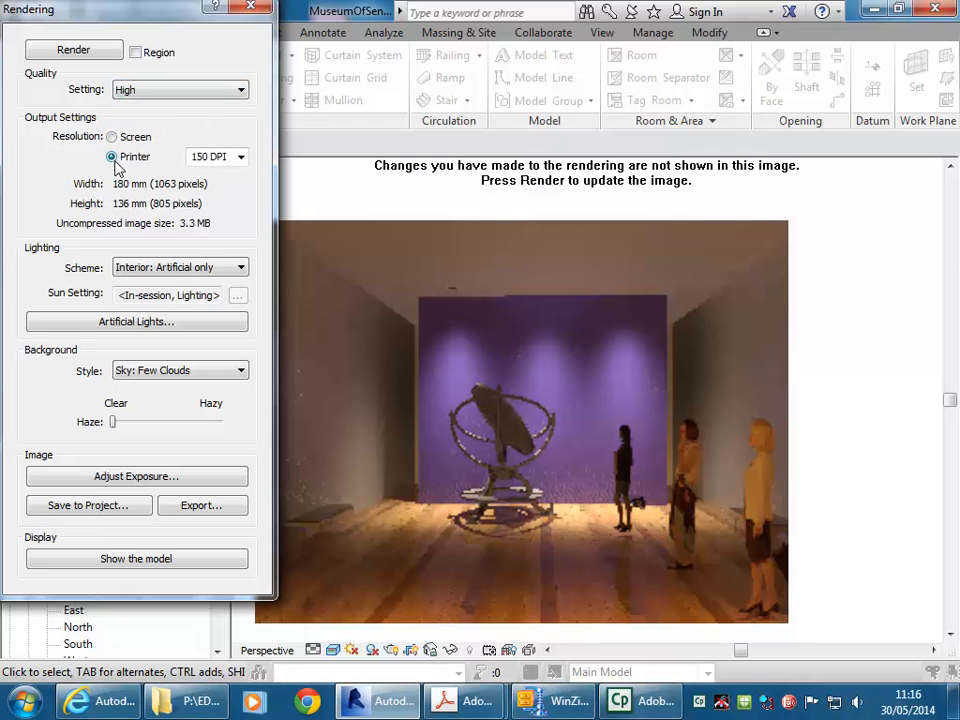
{"action": "left_click", "coordinate": [200, 158]}
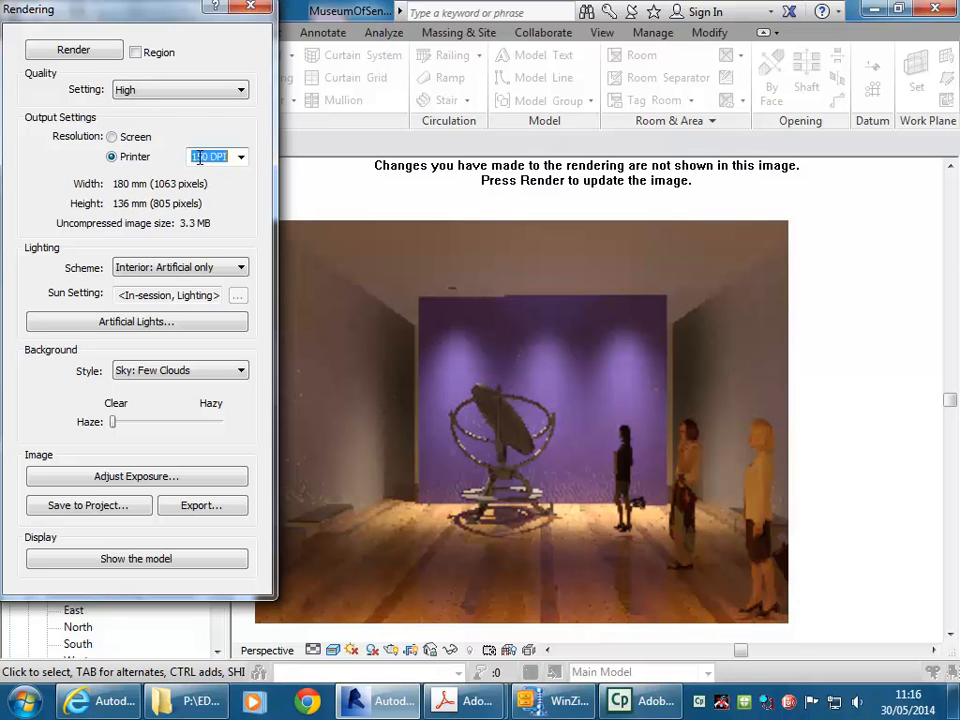
{"action": "left_click", "coordinate": [199, 158]}
{"action": "left_click", "coordinate": [241, 157]}
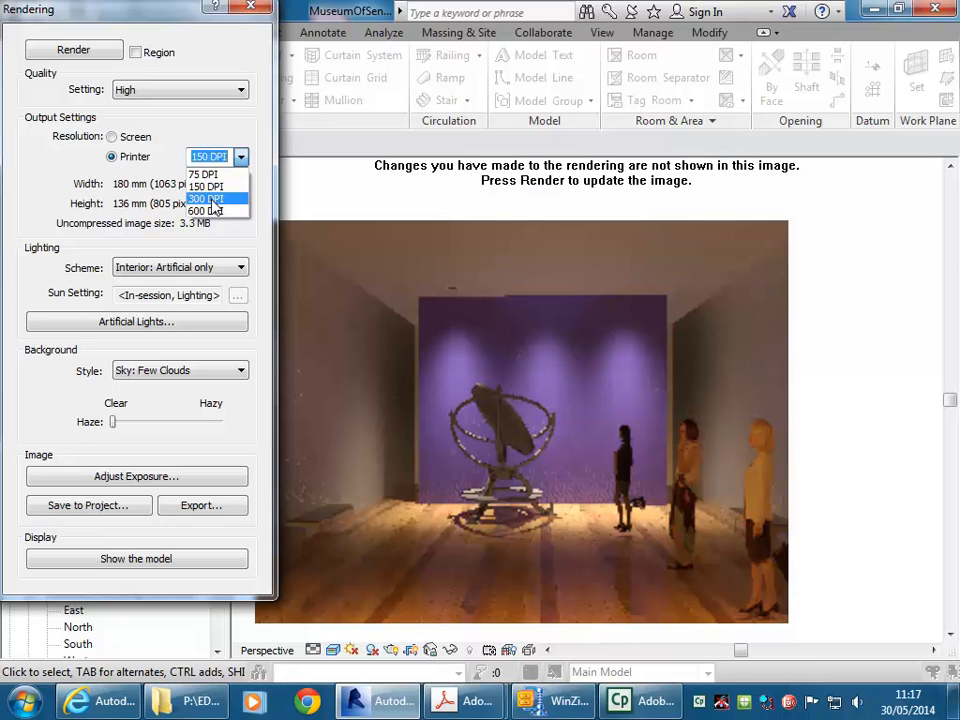
{"action": "left_click", "coordinate": [212, 199]}
{"action": "left_click", "coordinate": [242, 160]}
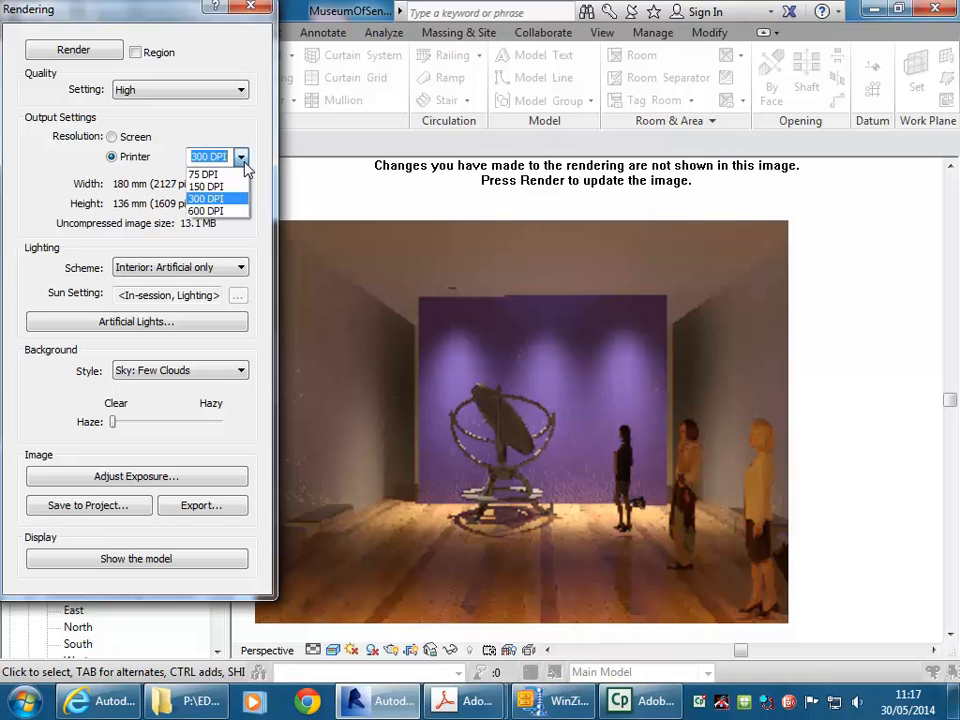
{"action": "left_click", "coordinate": [208, 187]}
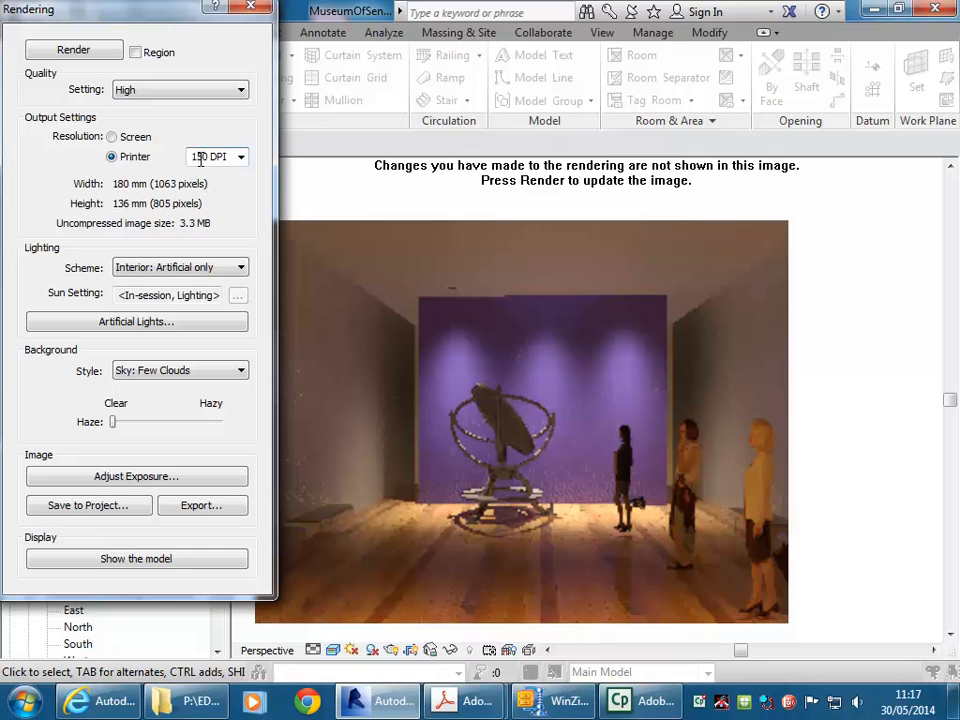
Try the Best rendering quality with the printer resolution at 300 DPI, comparing it with High
{"action": "left_click", "coordinate": [200, 95]}
{"action": "left_click", "coordinate": [150, 155]}
{"action": "left_click", "coordinate": [241, 157]}
{"action": "left_click", "coordinate": [204, 200]}
{"action": "left_click", "coordinate": [204, 158]}
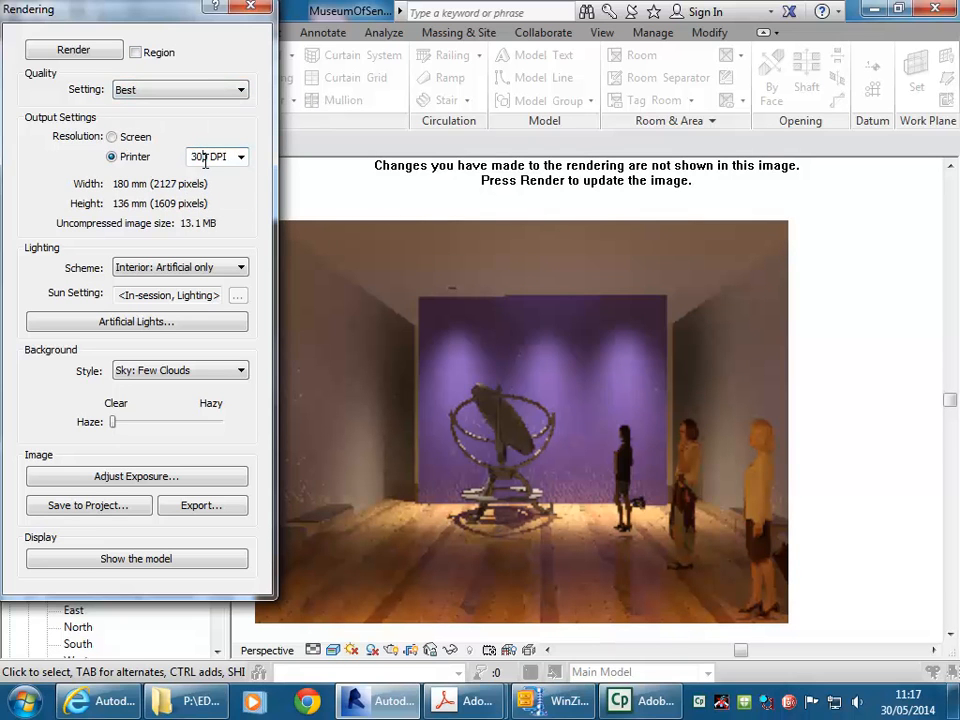
{"action": "left_click", "coordinate": [203, 93]}
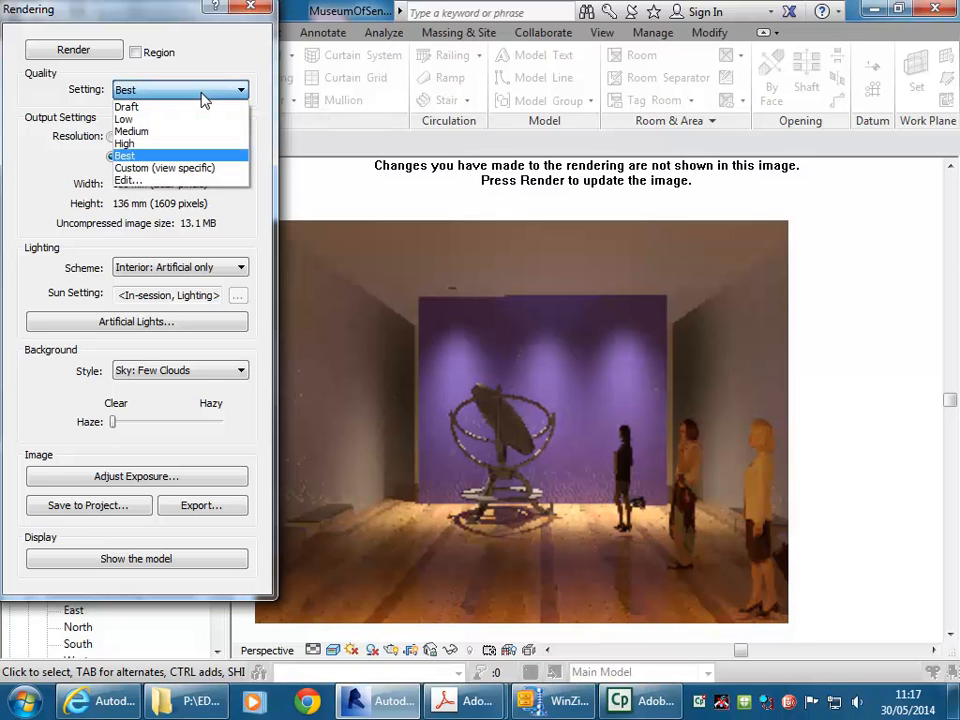
{"action": "left_click", "coordinate": [151, 144]}
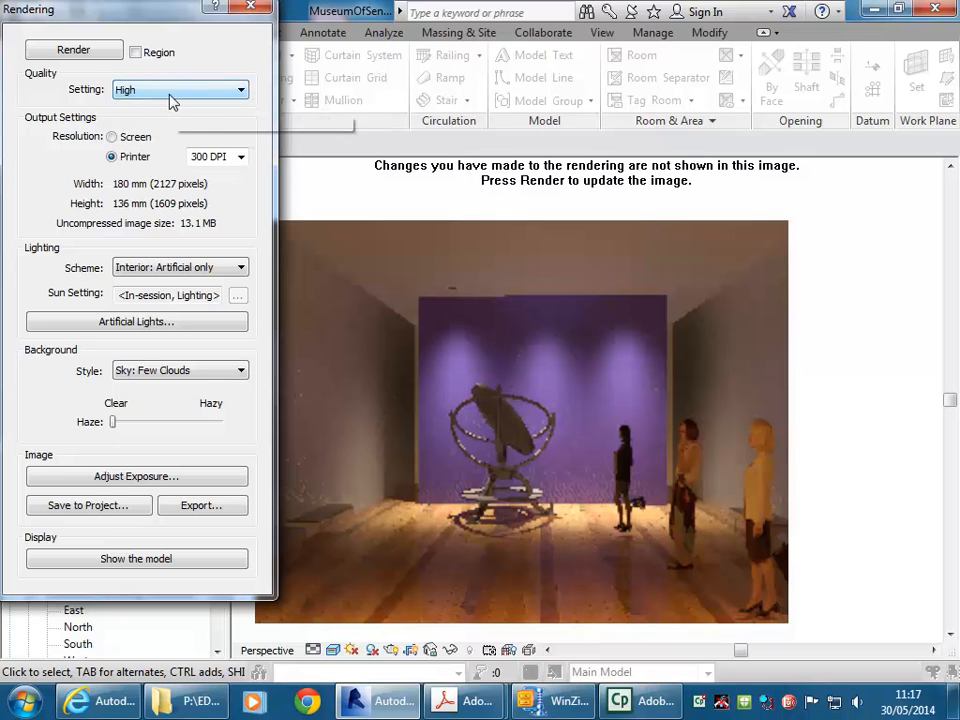
{"action": "left_click", "coordinate": [170, 94]}
{"action": "left_click", "coordinate": [150, 157]}
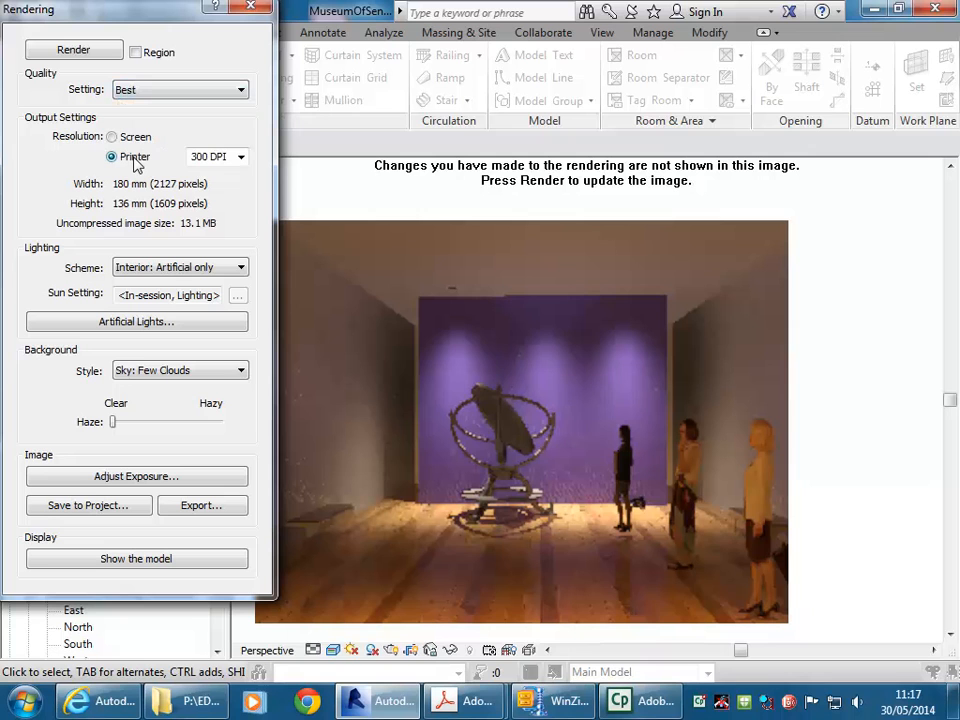
{"action": "left_click", "coordinate": [210, 153]}
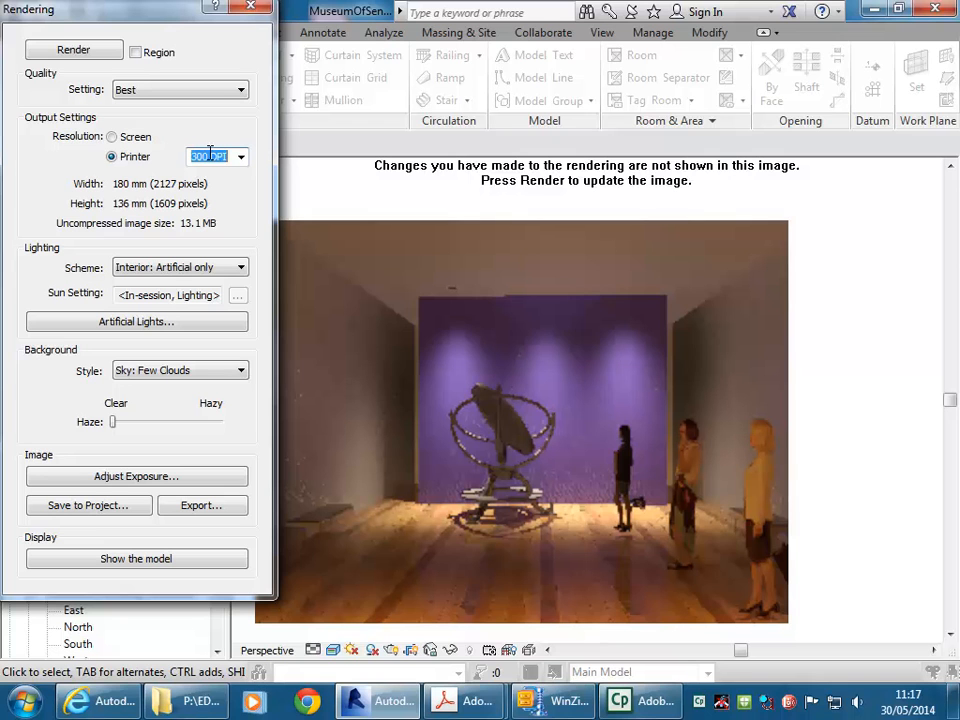
Return the rendering quality to High and the printer resolution to 150 DPI
{"action": "left_click", "coordinate": [192, 92]}
{"action": "left_click", "coordinate": [151, 145]}
{"action": "left_click", "coordinate": [241, 157]}
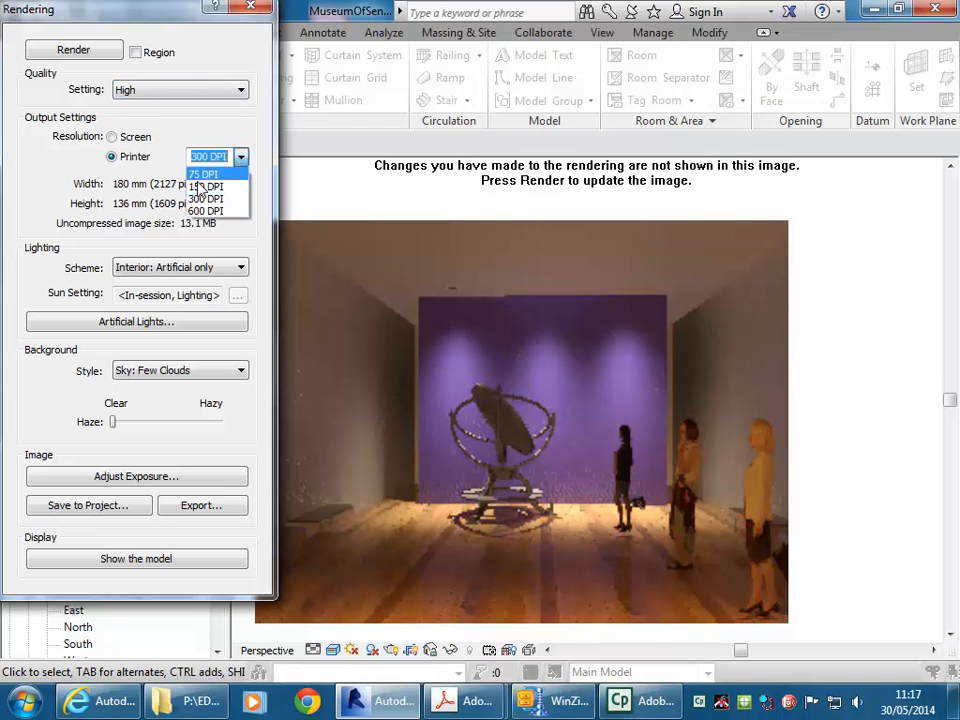
{"action": "left_click", "coordinate": [206, 184]}
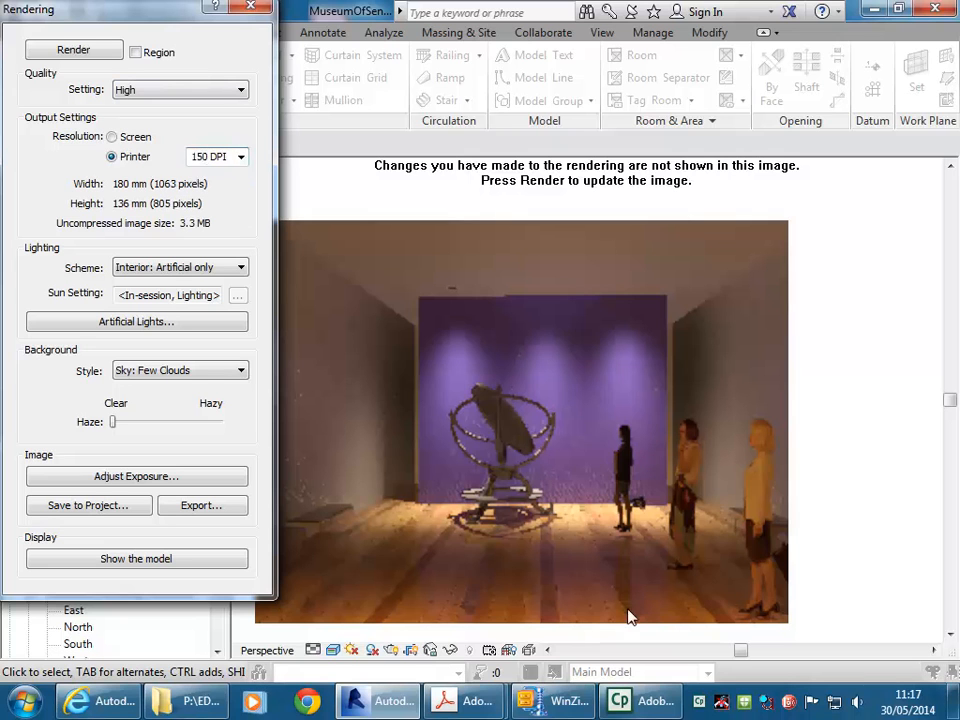